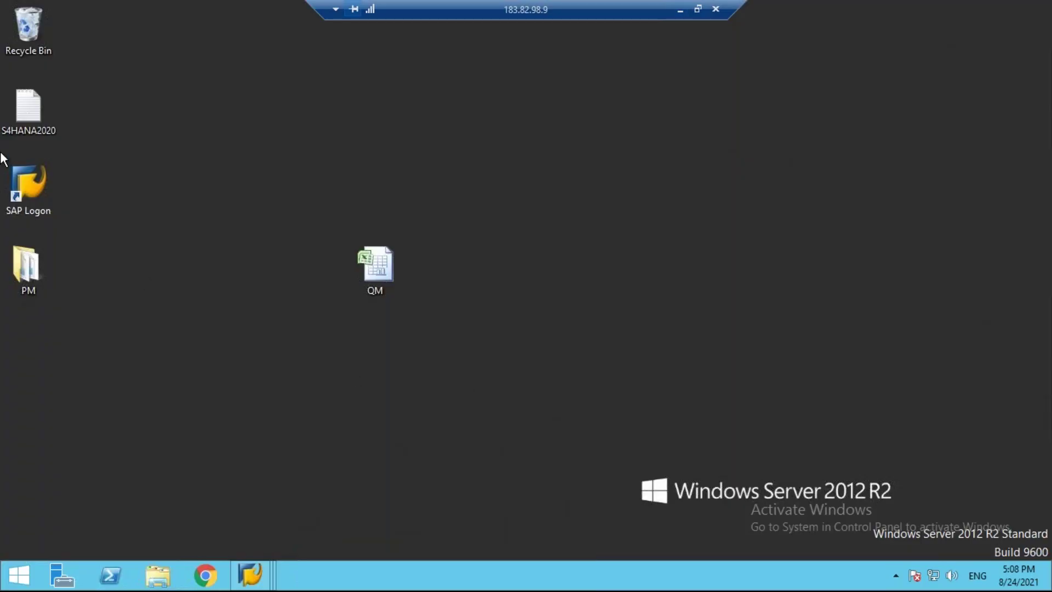
# Step: Start SAP Logon and log on to the S4HANA system as user best with the account password
pyautogui.doubleClick(25, 190)
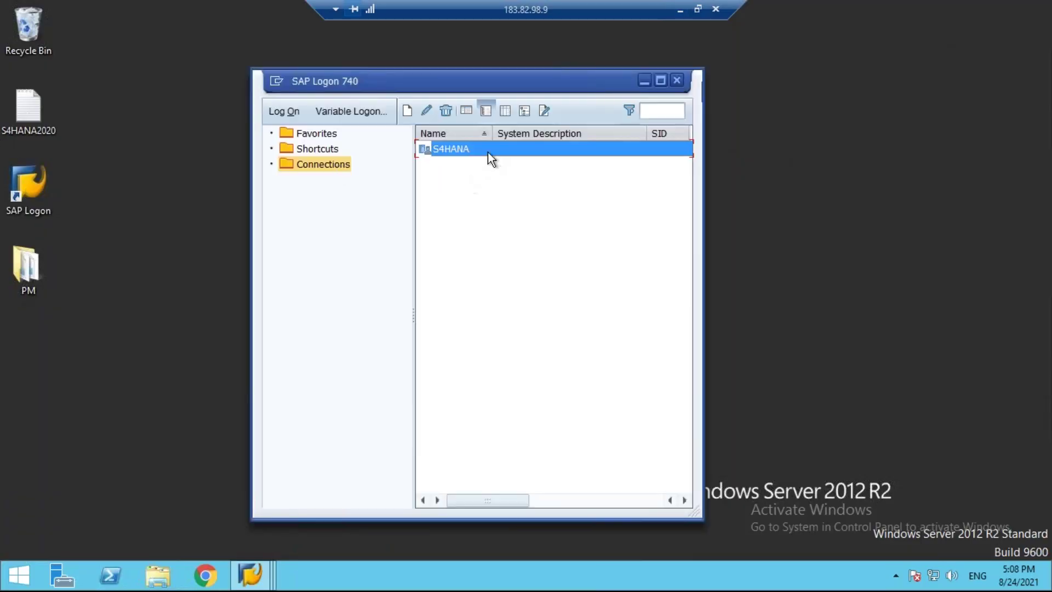
pyautogui.doubleClick(474, 153)
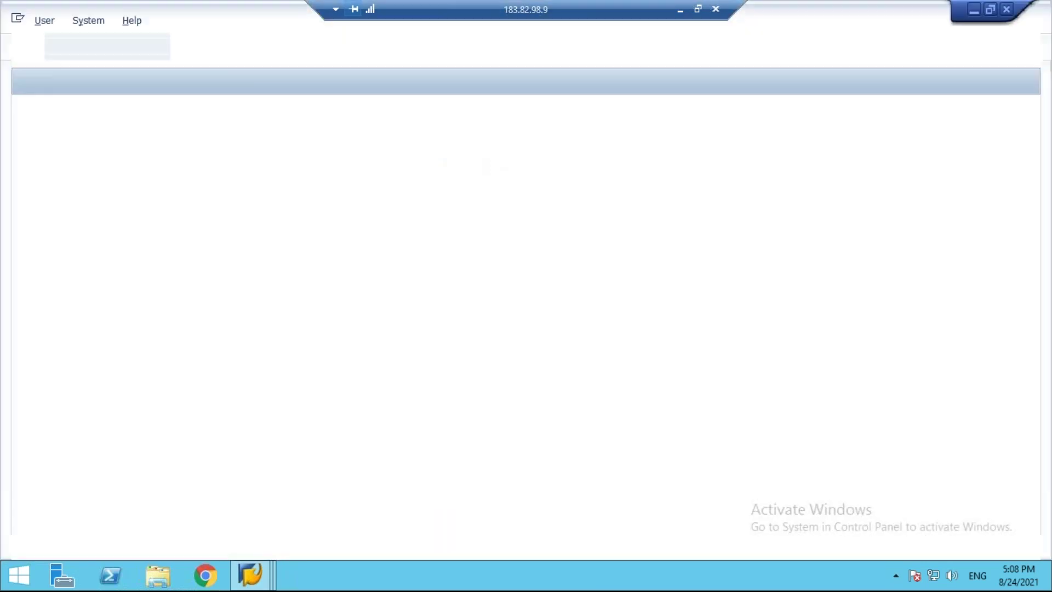
pyautogui.write('best')
pyautogui.press('Tab')
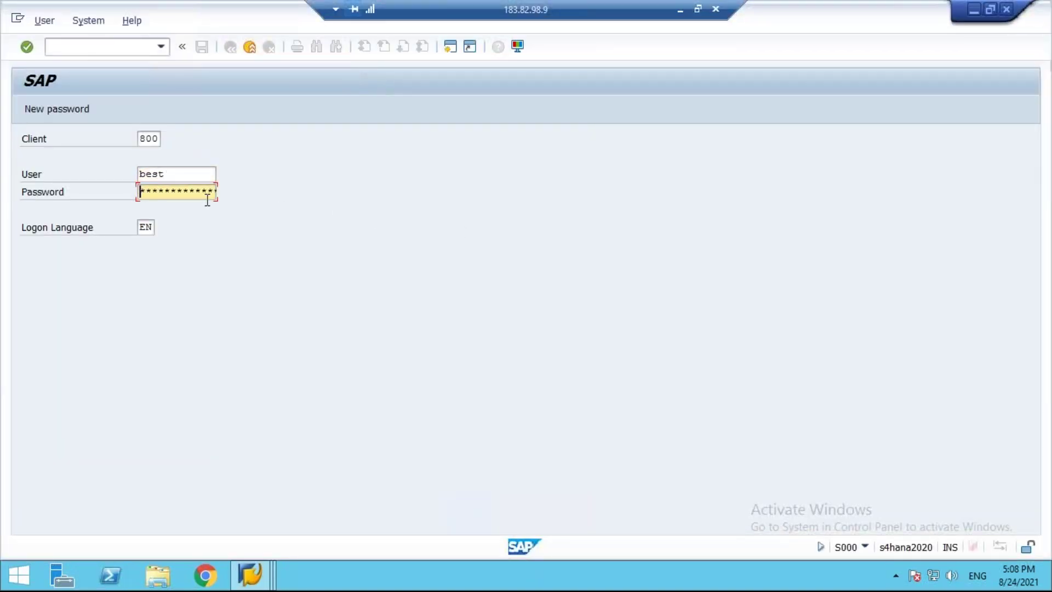
pyautogui.press('capslock')
pyautogui.write('*')
pyautogui.press('capslock')
pyautogui.write('***')
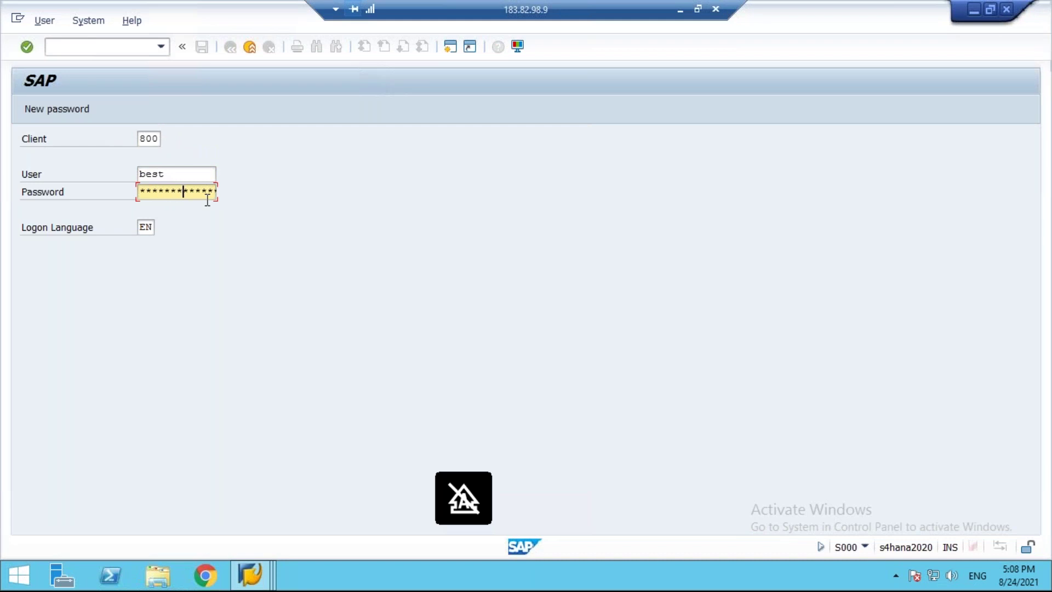
pyautogui.write('*')
pyautogui.press('Return')
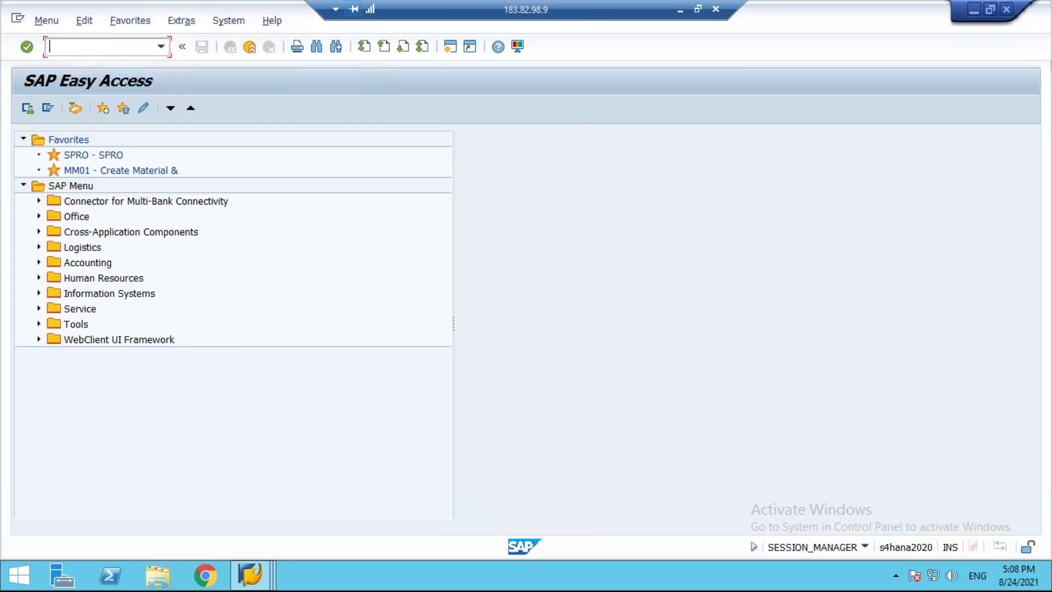
# Step: Open the inspection lot selection with transaction QA32
pyautogui.write('qa32')
pyautogui.press('Return')
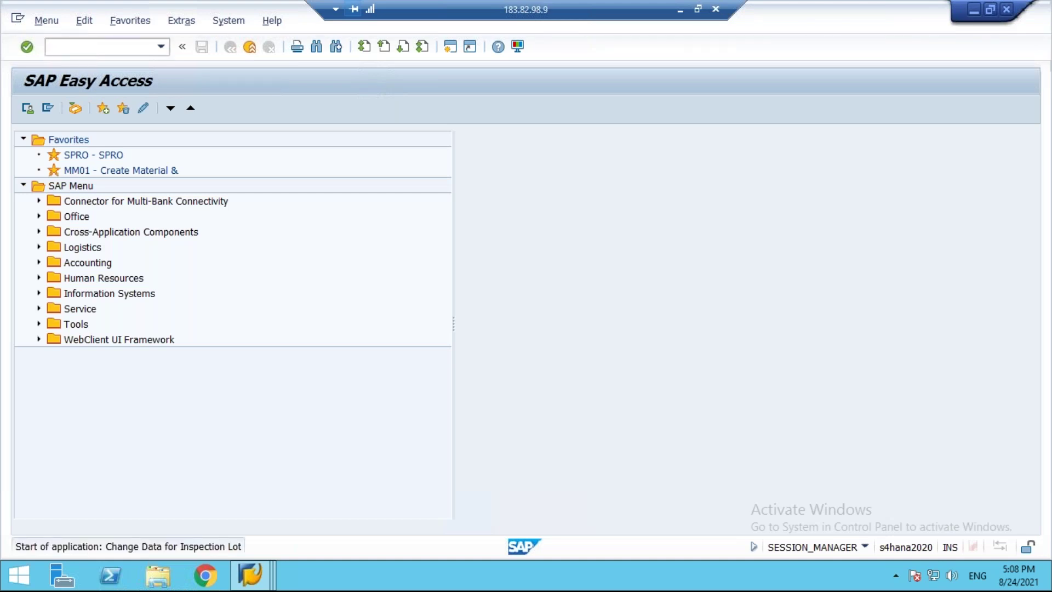
pyautogui.click(236, 227)
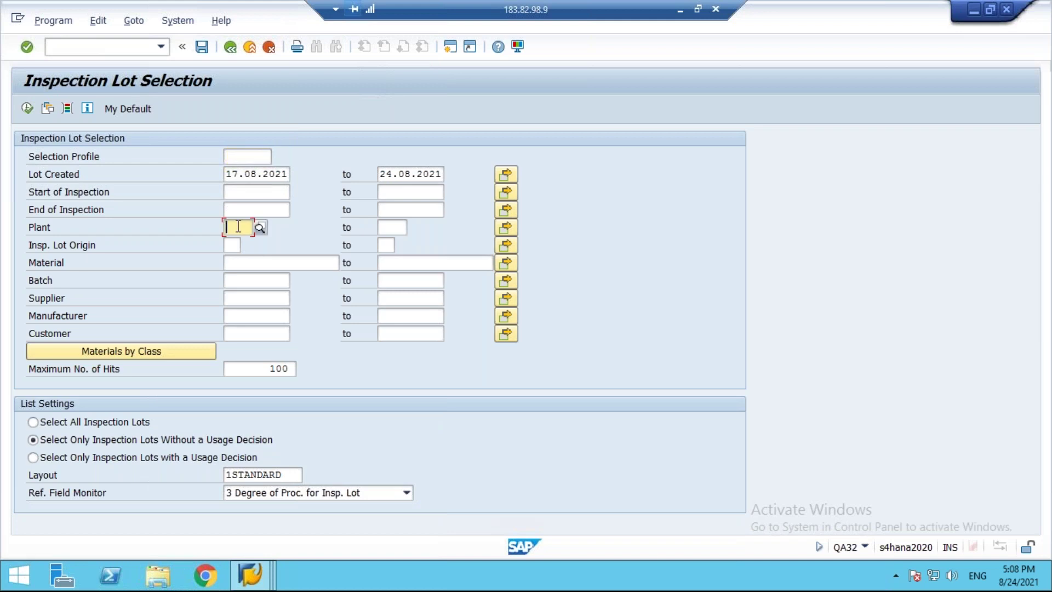
pyautogui.write('1')
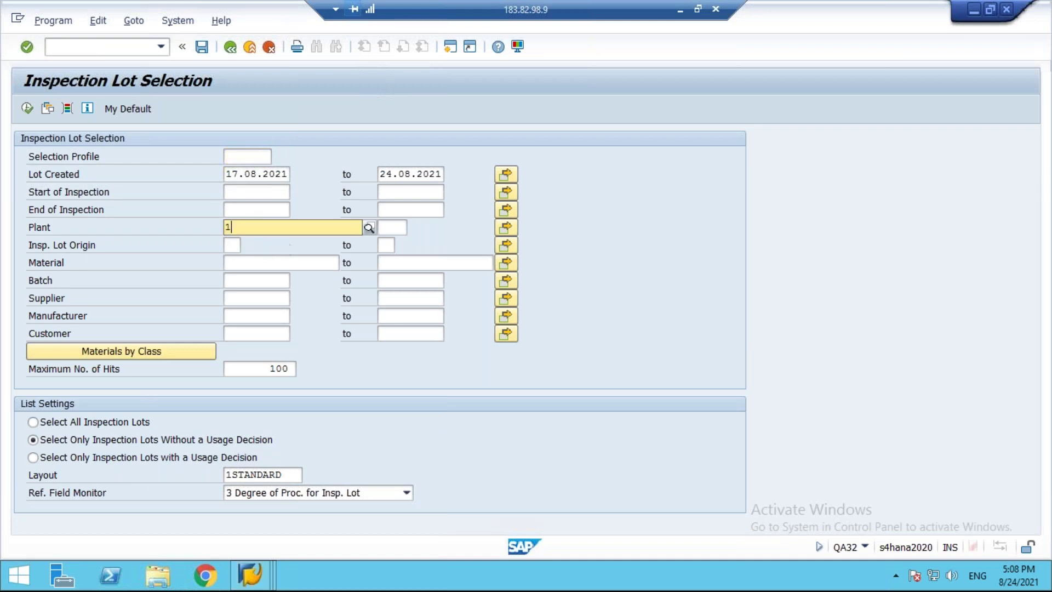
pyautogui.write('007')
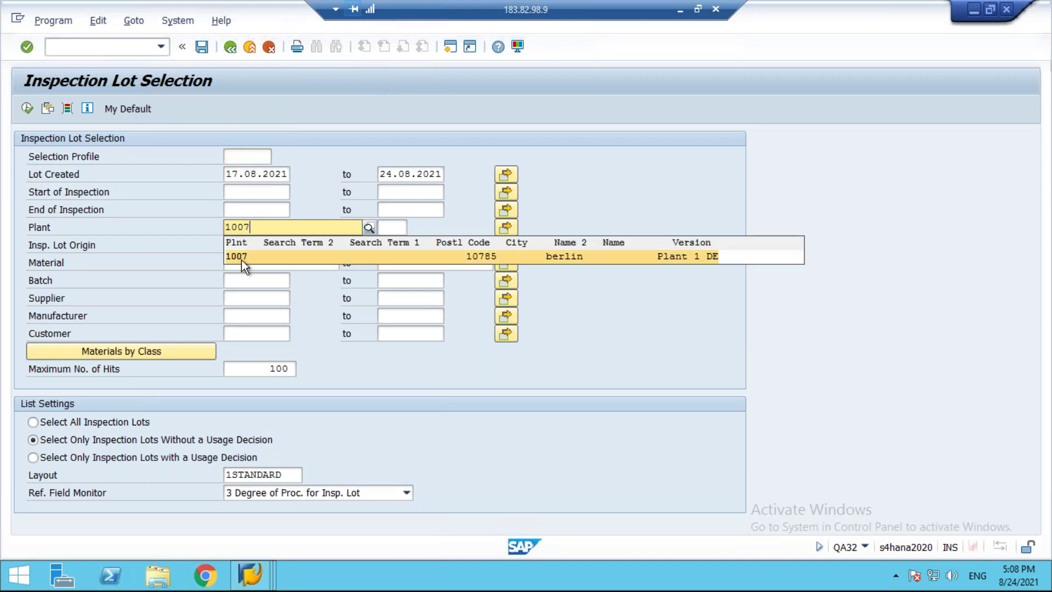
pyautogui.click(241, 258)
pyautogui.press('BackSpace')
pyautogui.press('BackSpace')
pyautogui.press('BackSpace')
pyautogui.press('BackSpace')
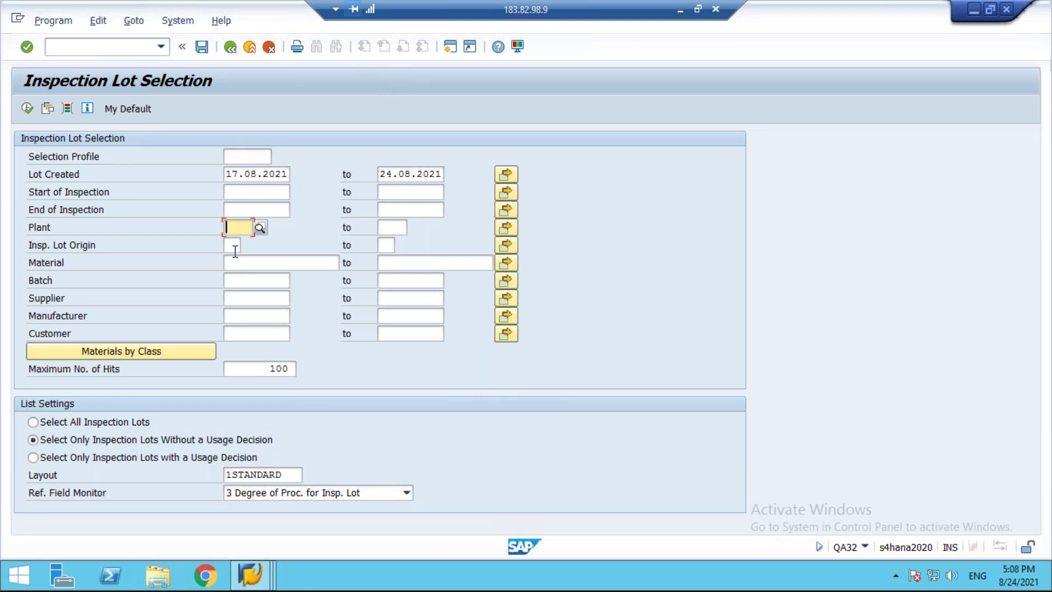
# Step: Run the selection for all inspection lots with lot origin 01 created from 01.01.2020, and return to the selection criteria
pyautogui.click(233, 247)
pyautogui.write('01')
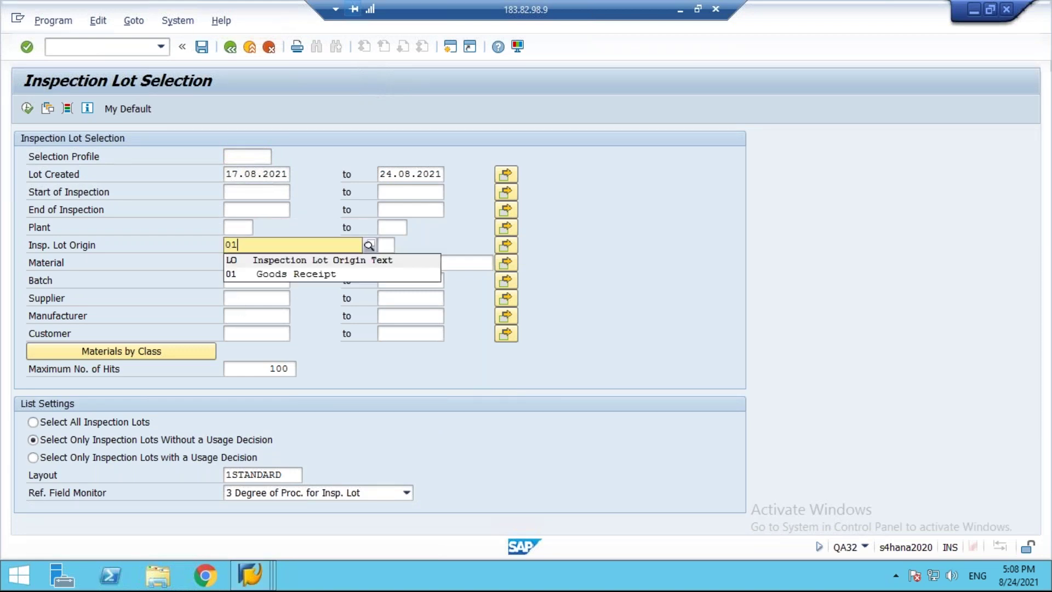
pyautogui.click(258, 271)
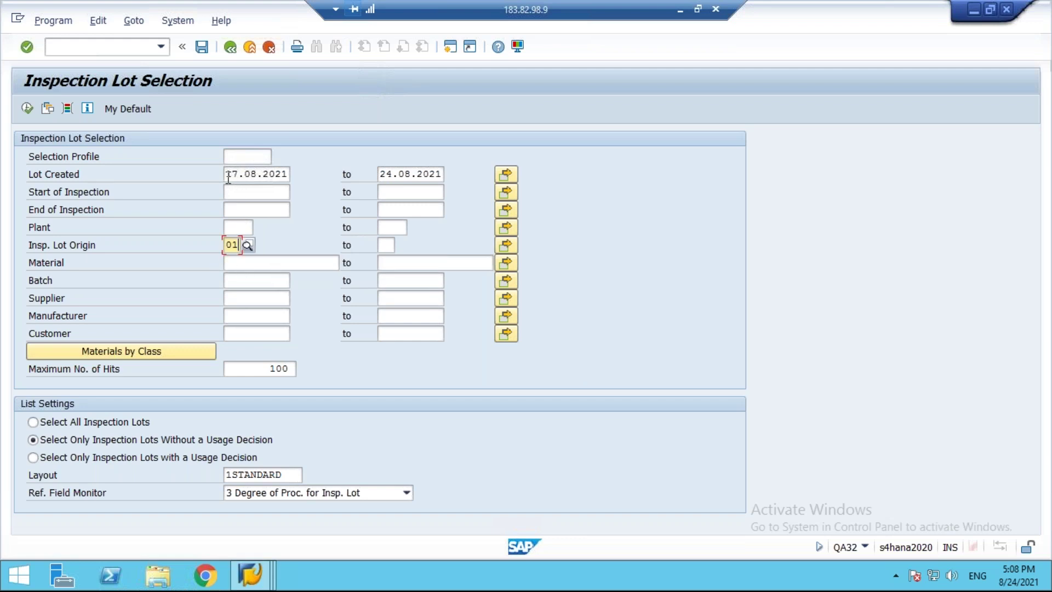
pyautogui.moveTo(227, 174); pyautogui.dragTo(402, 177)
pyautogui.write('01.01.2020')
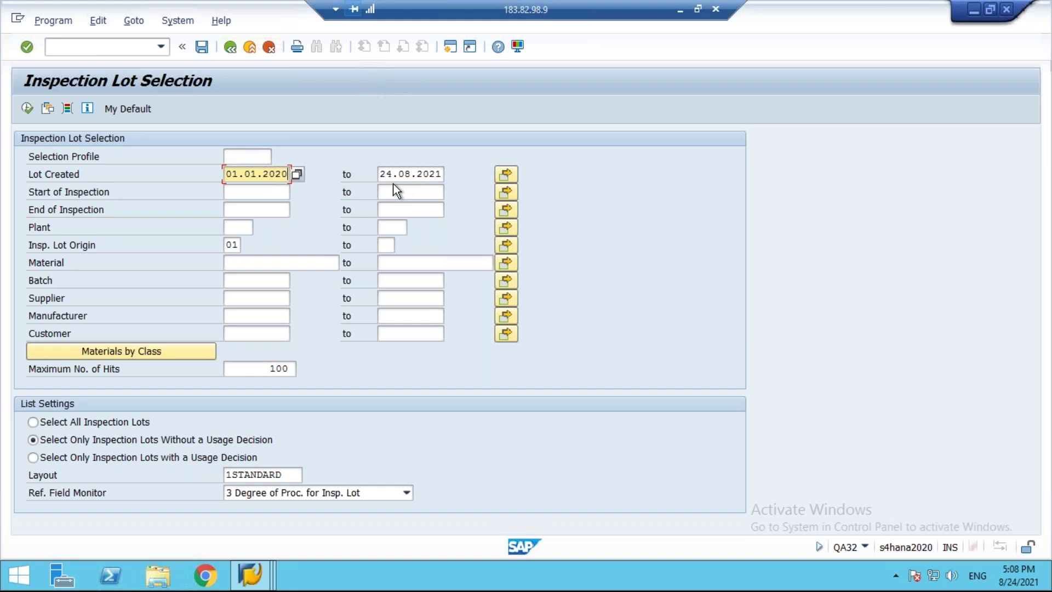
pyautogui.click(72, 423)
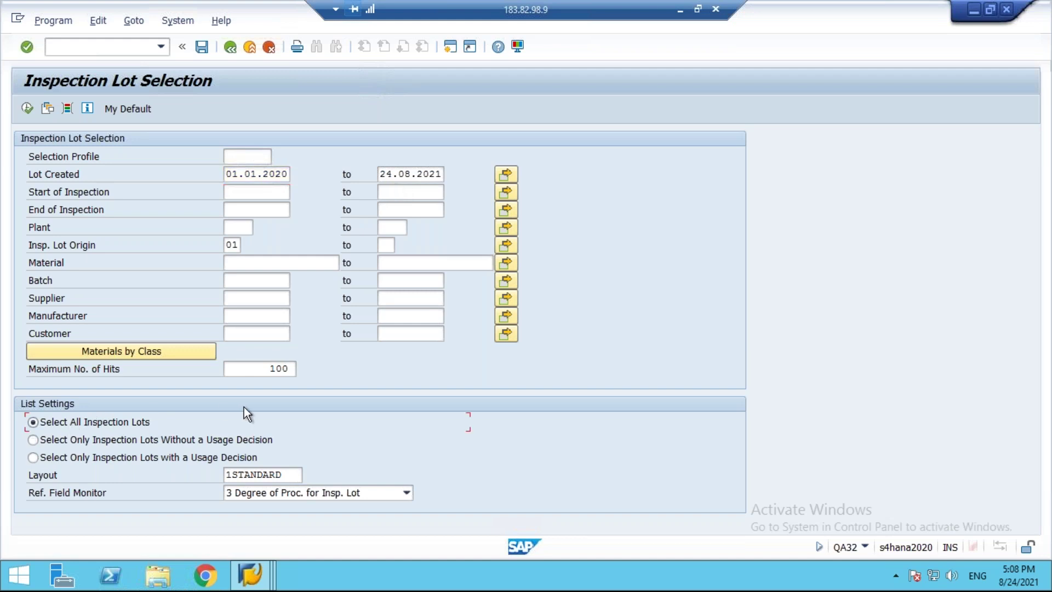
pyautogui.click(27, 108)
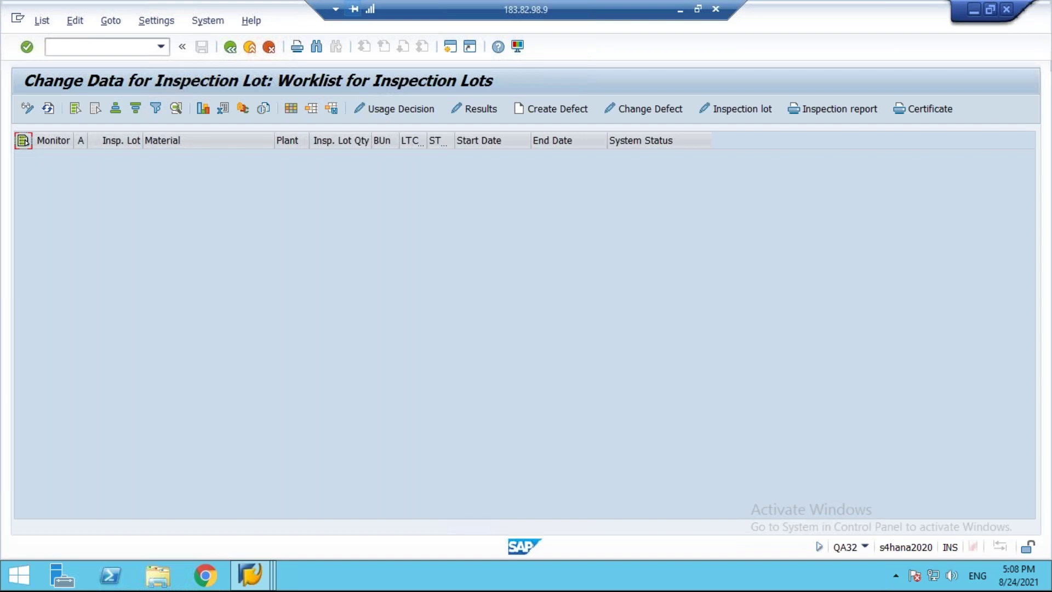
pyautogui.click(229, 47)
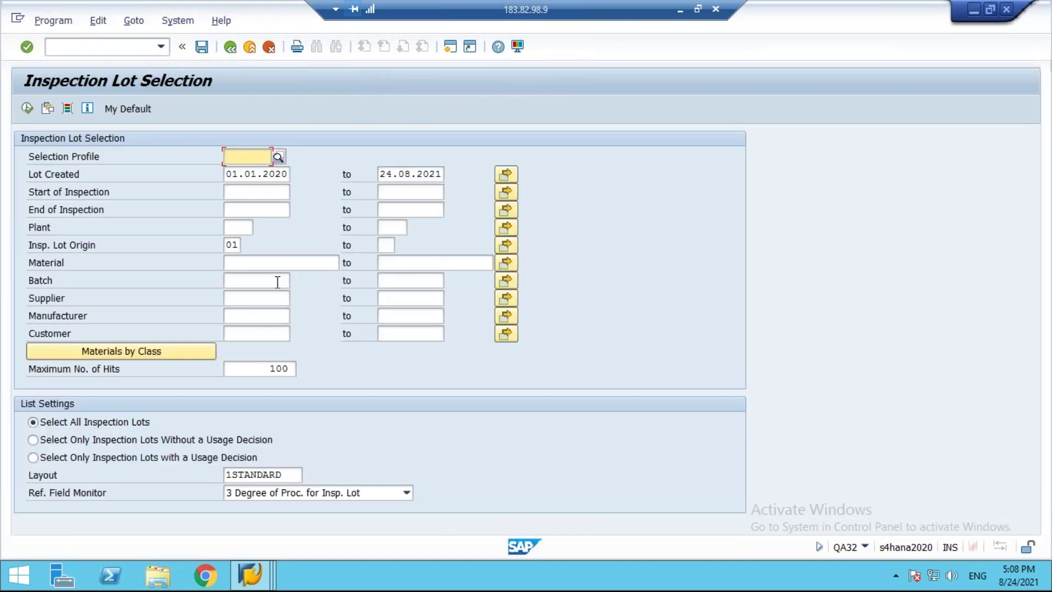
pyautogui.doubleClick(228, 244)
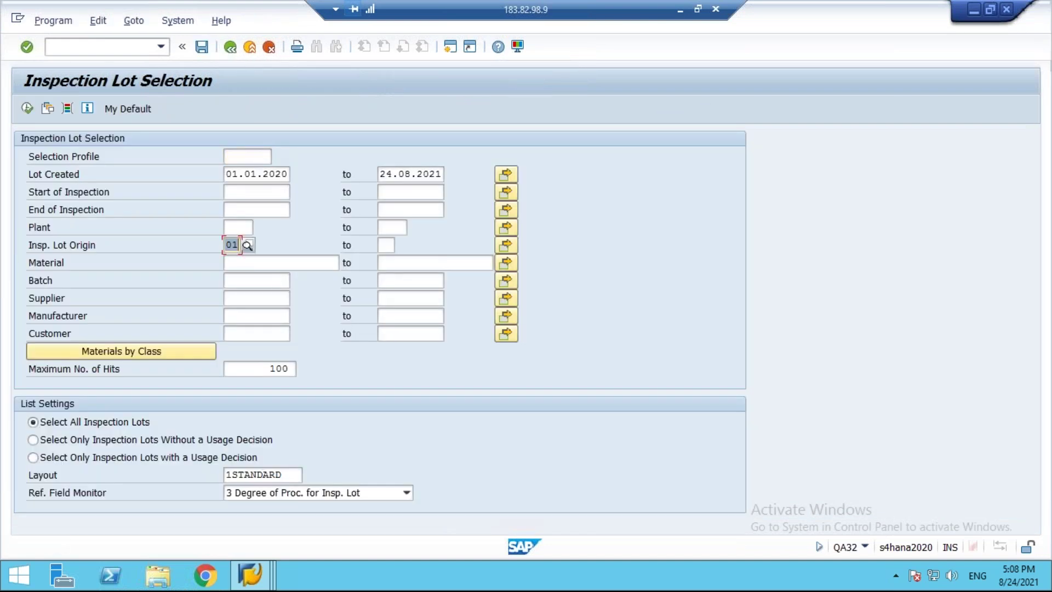
pyautogui.write('05')
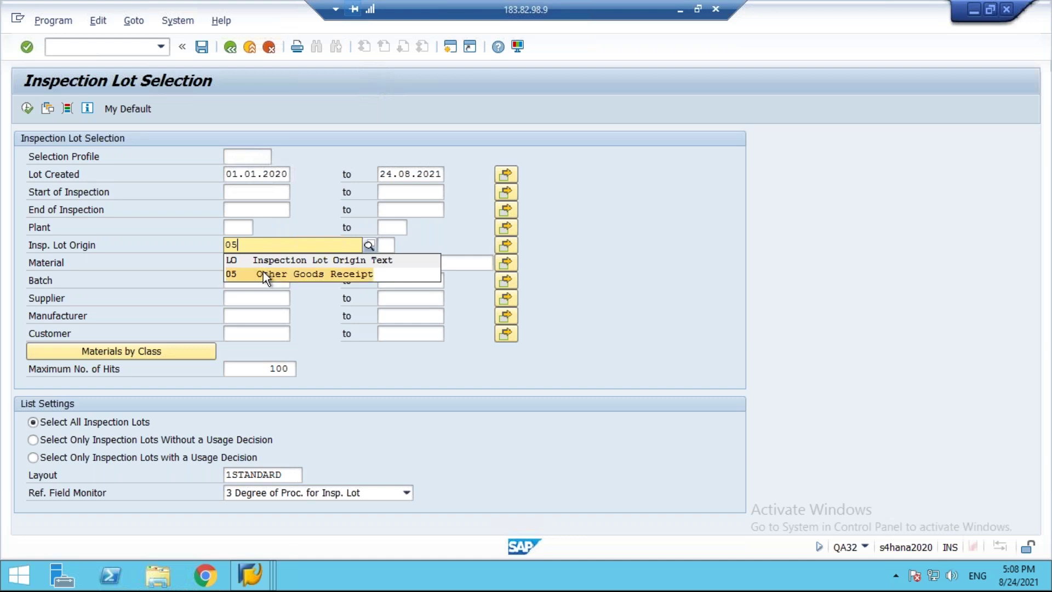
pyautogui.click(268, 276)
pyautogui.moveTo(226, 245); pyautogui.dragTo(271, 244)
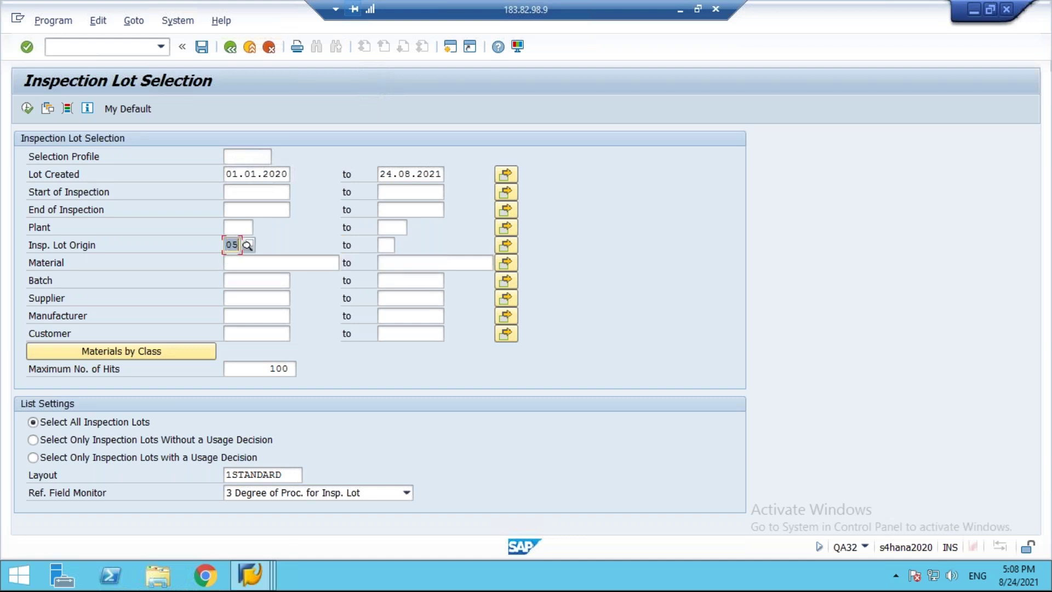
pyautogui.write('01')
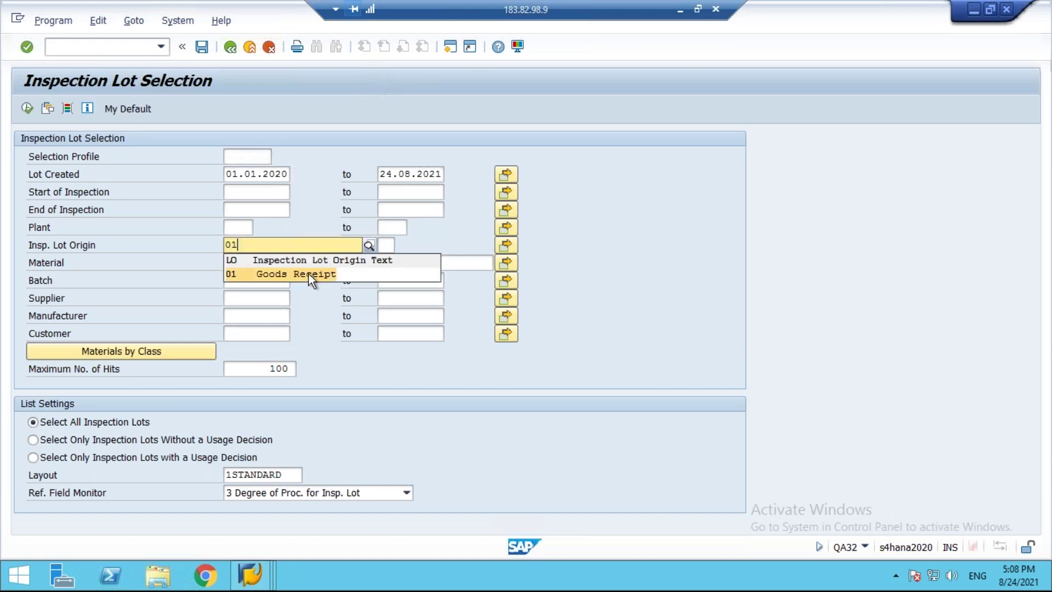
pyautogui.click(308, 274)
# Step: Set the upper limit of the inspection lot origin range to 89 and run the selection
pyautogui.click(399, 244)
pyautogui.write('89')
pyautogui.click(381, 274)
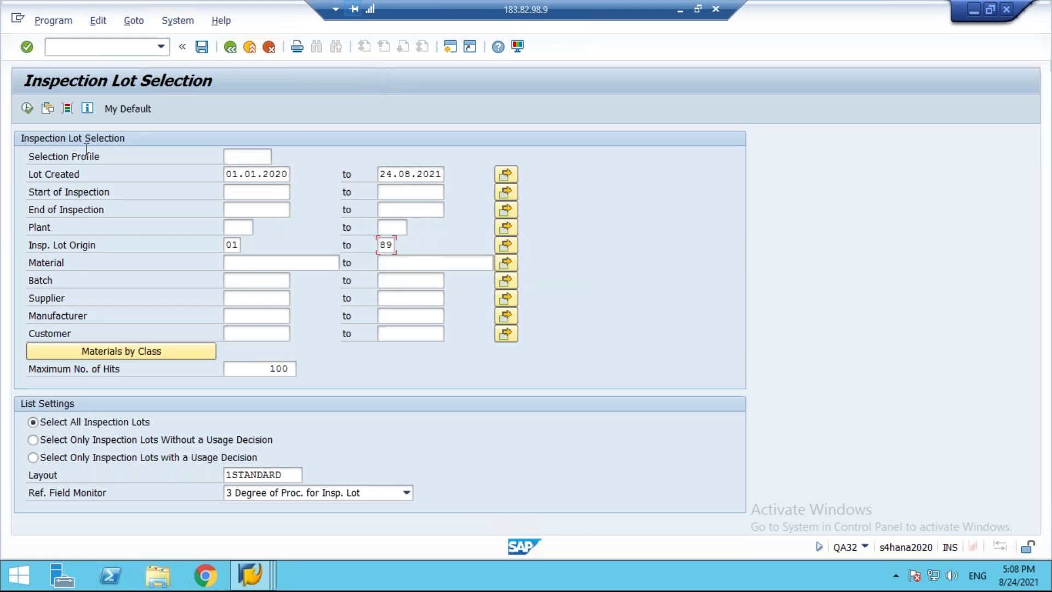
pyautogui.click(28, 108)
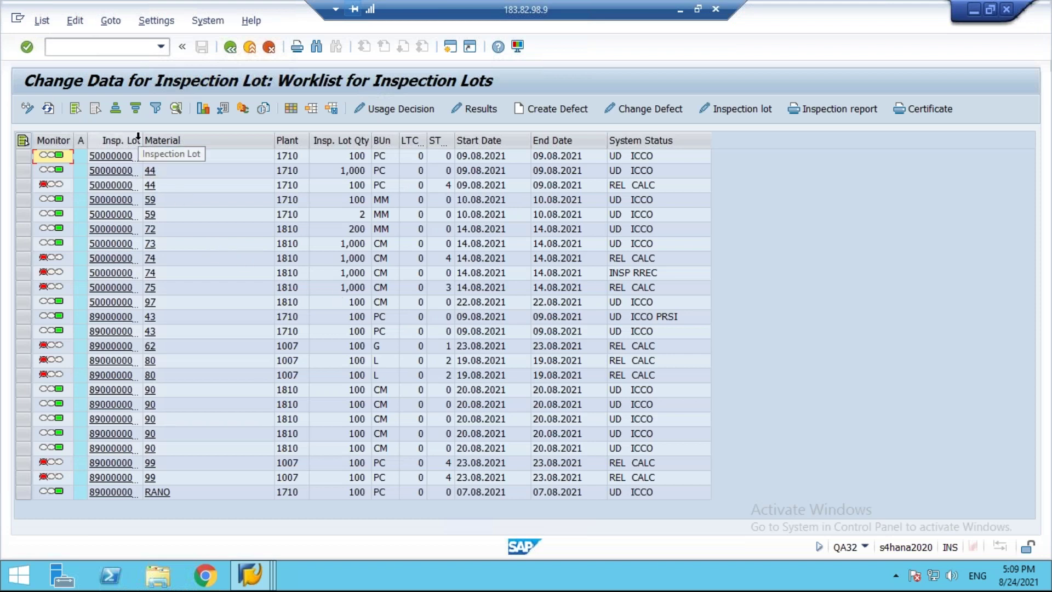
pyautogui.moveTo(146, 137); pyautogui.dragTo(196, 139)
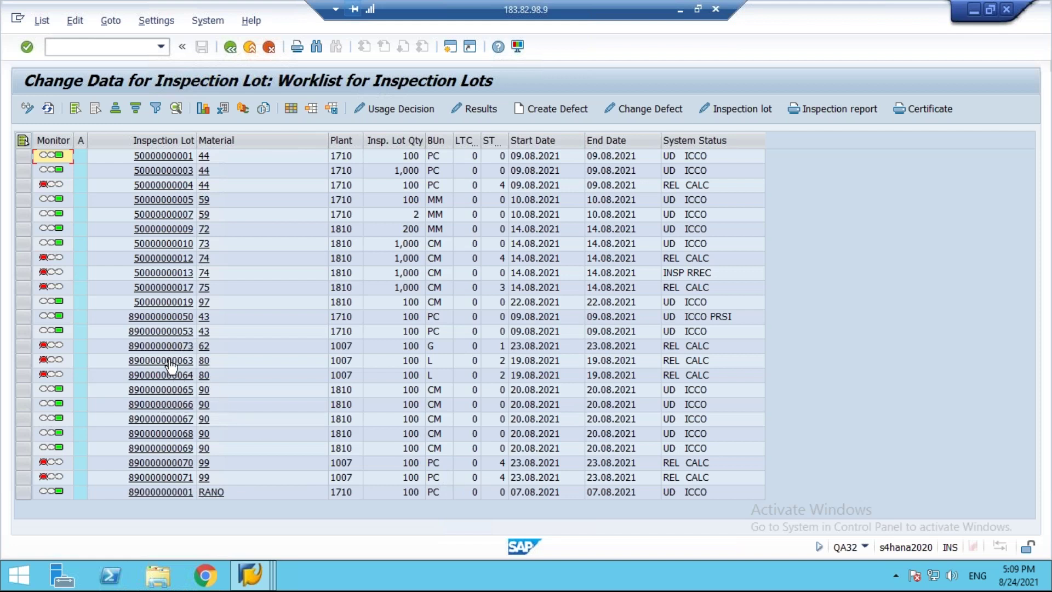
pyautogui.click(167, 156)
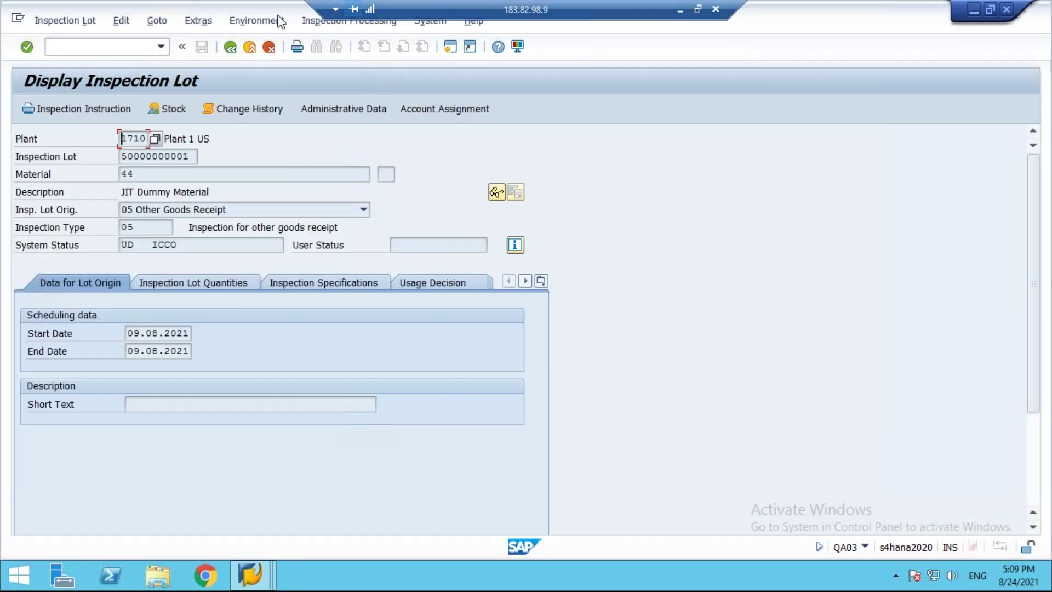
# Step: Consult the Inspection Lot Structure slide in PowerPoint and examine the lot's material, lot number and plant in SAP
pyautogui.click(679, 10)
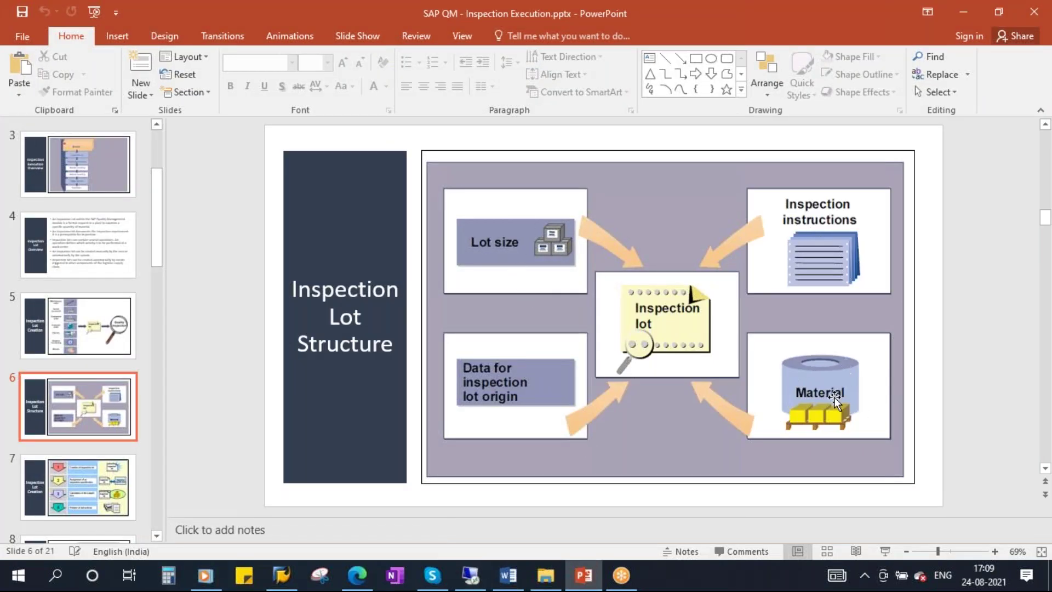
pyautogui.click(470, 575)
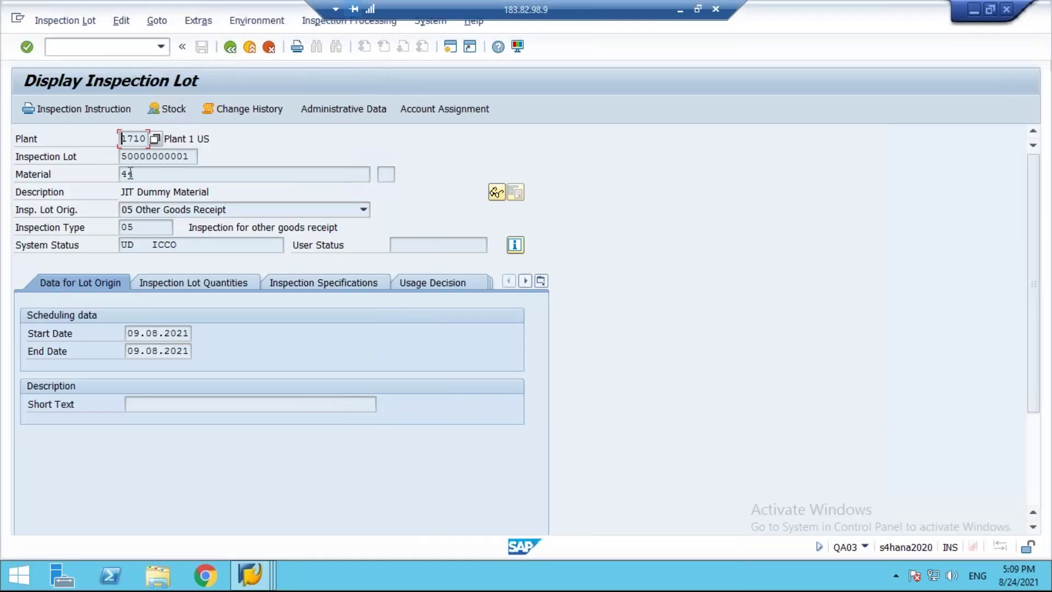
pyautogui.moveTo(143, 173); pyautogui.dragTo(228, 157)
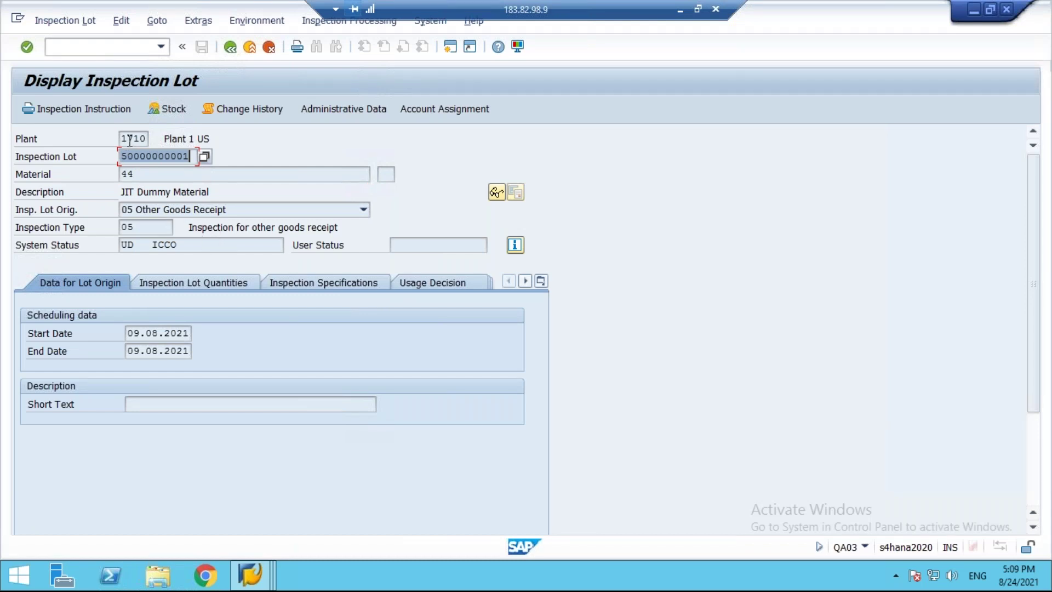
pyautogui.moveTo(121, 139); pyautogui.dragTo(147, 138)
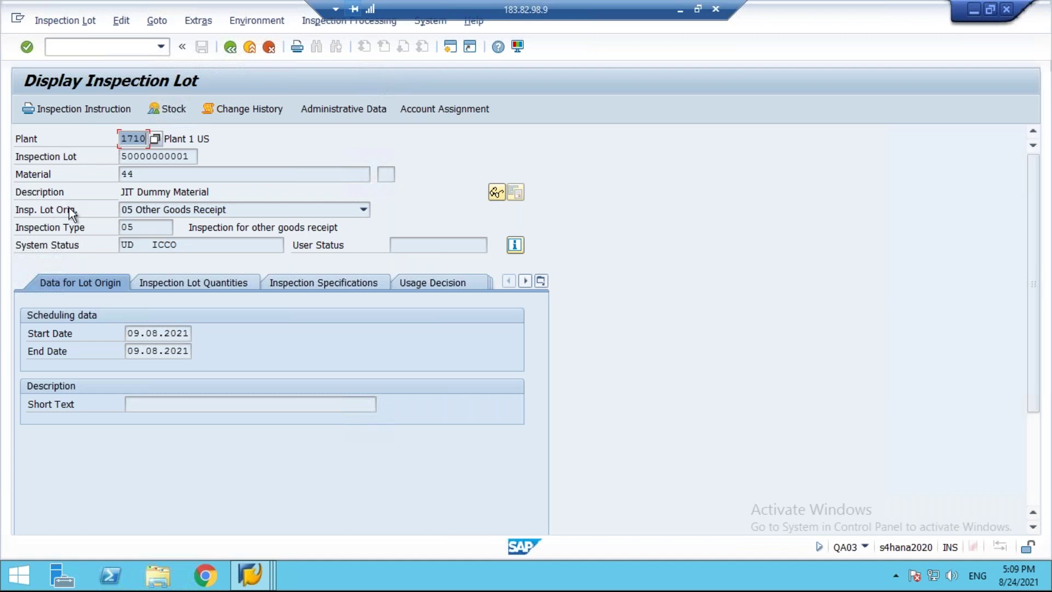
# Step: Check the PowerPoint slide again and examine the inspection lot quantity and sample size in SAP
pyautogui.click(678, 10)
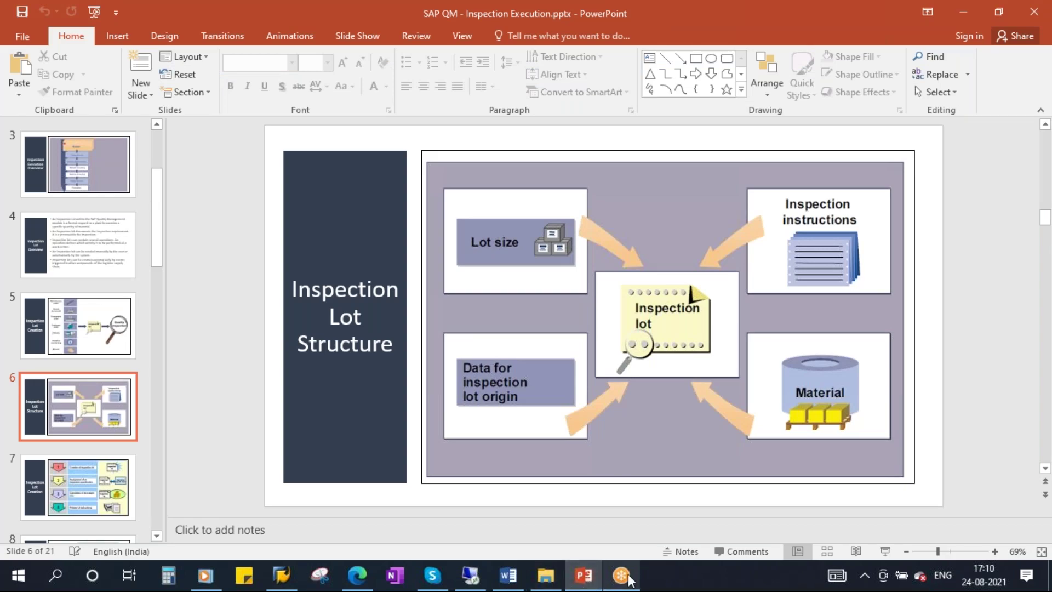
pyautogui.click(471, 575)
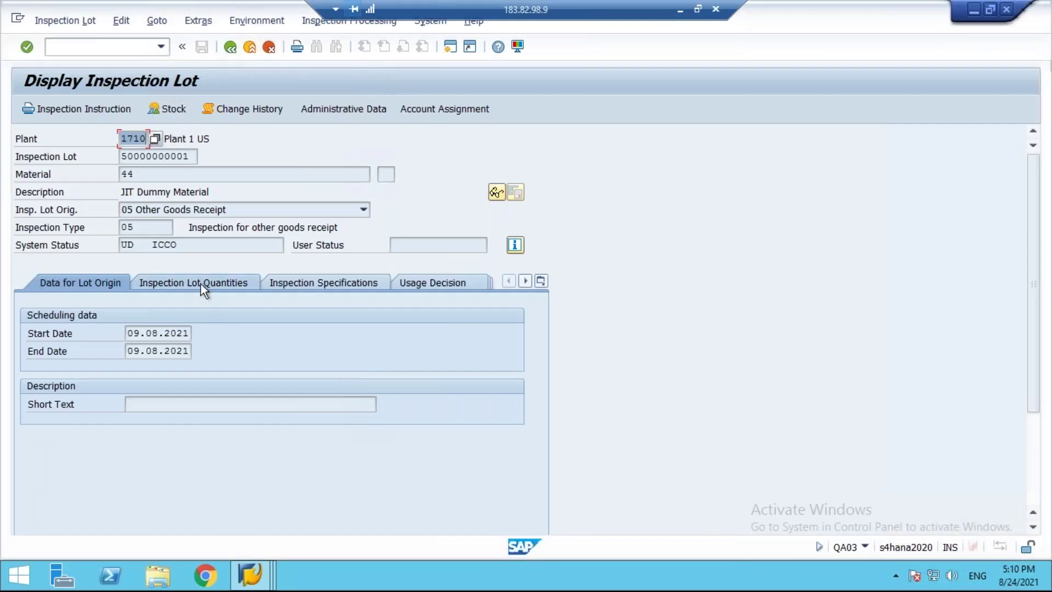
pyautogui.click(200, 283)
pyautogui.moveTo(146, 333); pyautogui.dragTo(113, 337)
pyautogui.moveTo(150, 368); pyautogui.dragTo(108, 368)
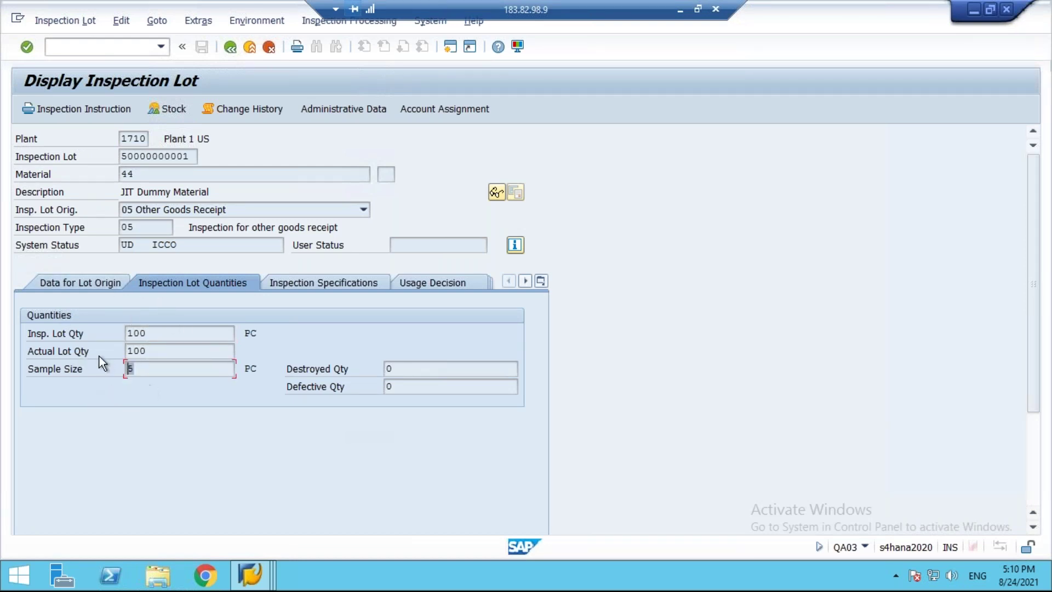
# Step: Compare the lot origin's scheduling data in SAP with the Inspection Lot Structure slide in PowerPoint
pyautogui.click(679, 10)
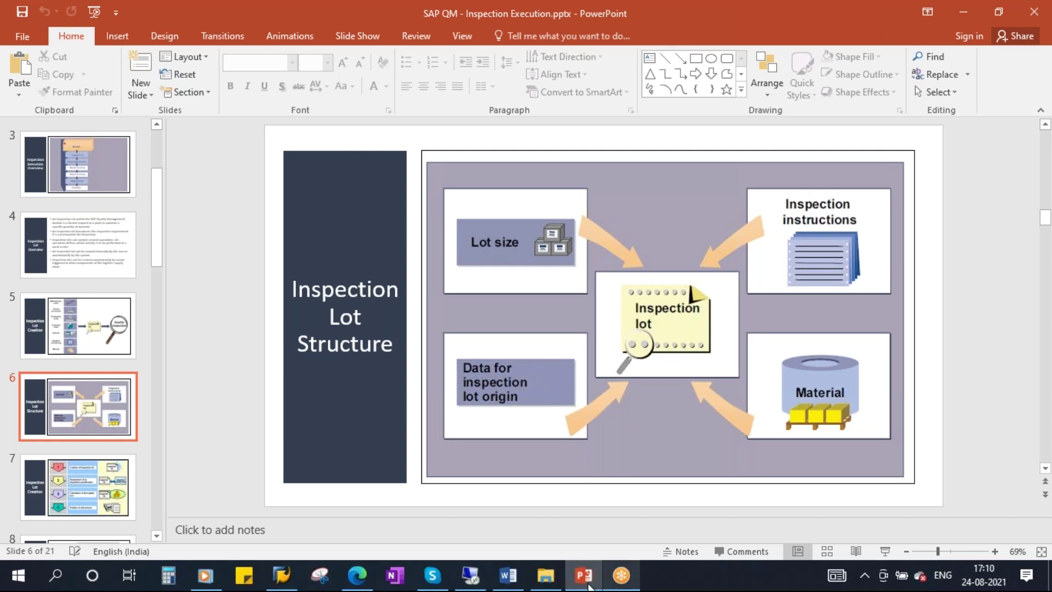
pyautogui.click(470, 575)
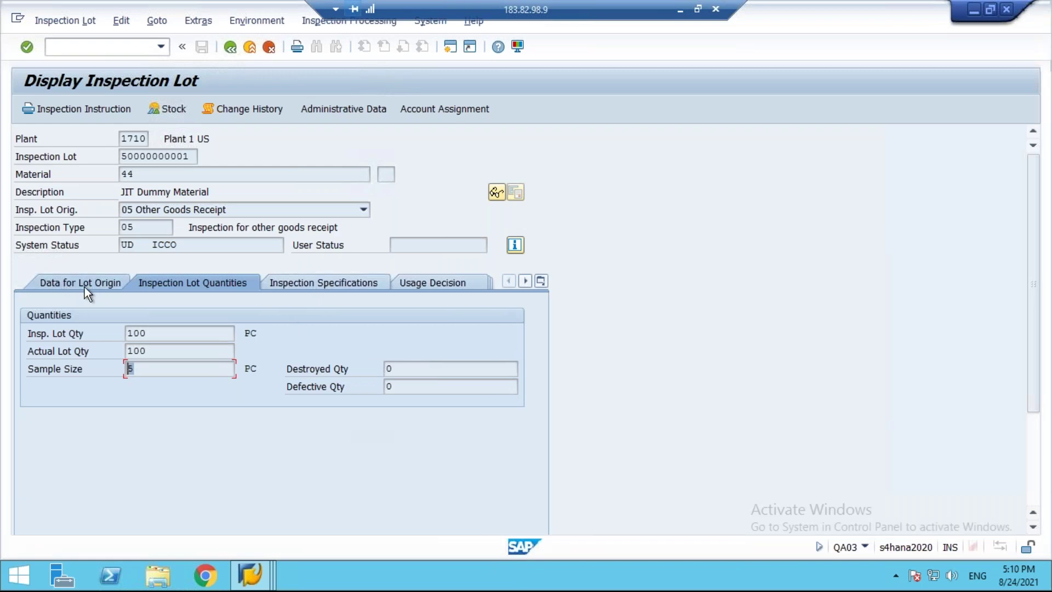
pyautogui.click(84, 287)
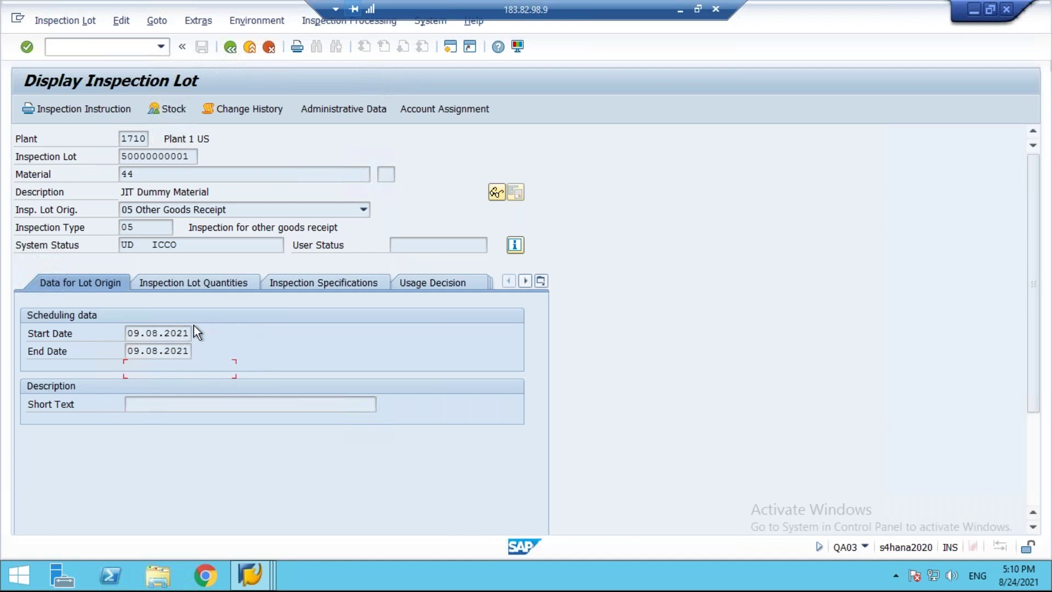
pyautogui.click(678, 12)
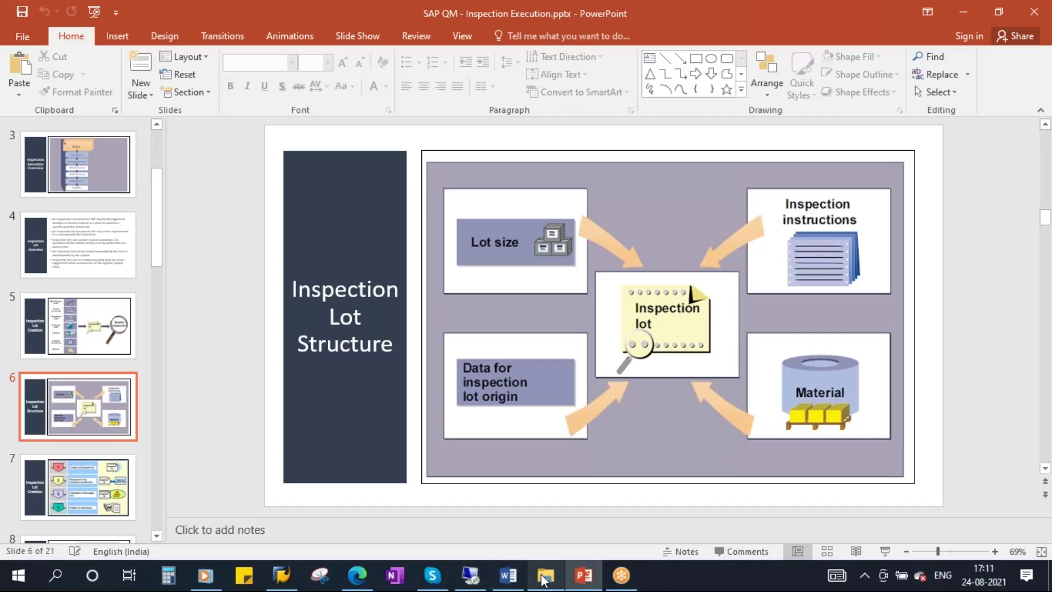
pyautogui.click(474, 584)
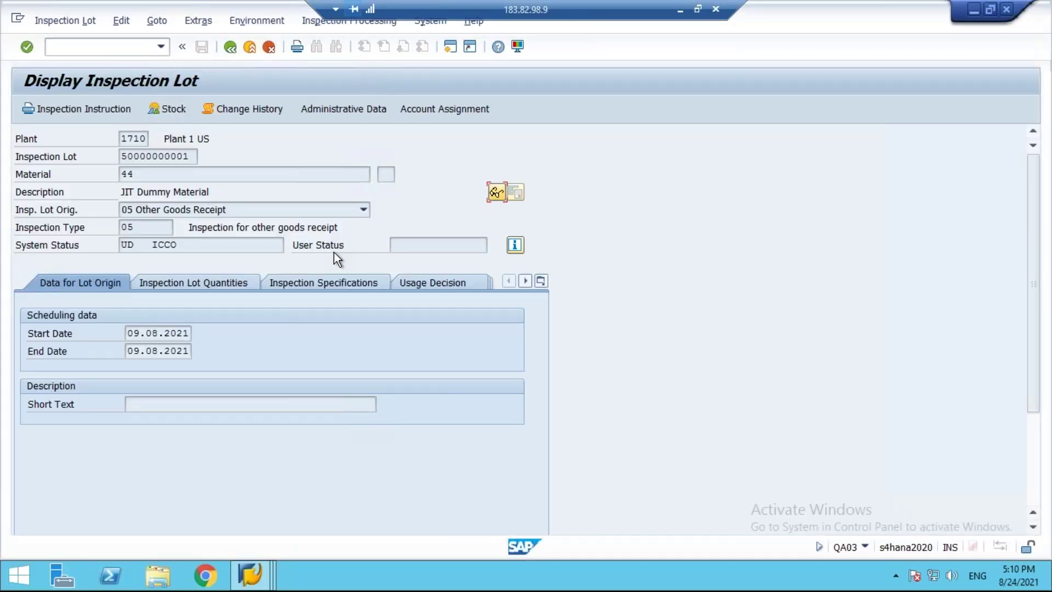
pyautogui.click(346, 283)
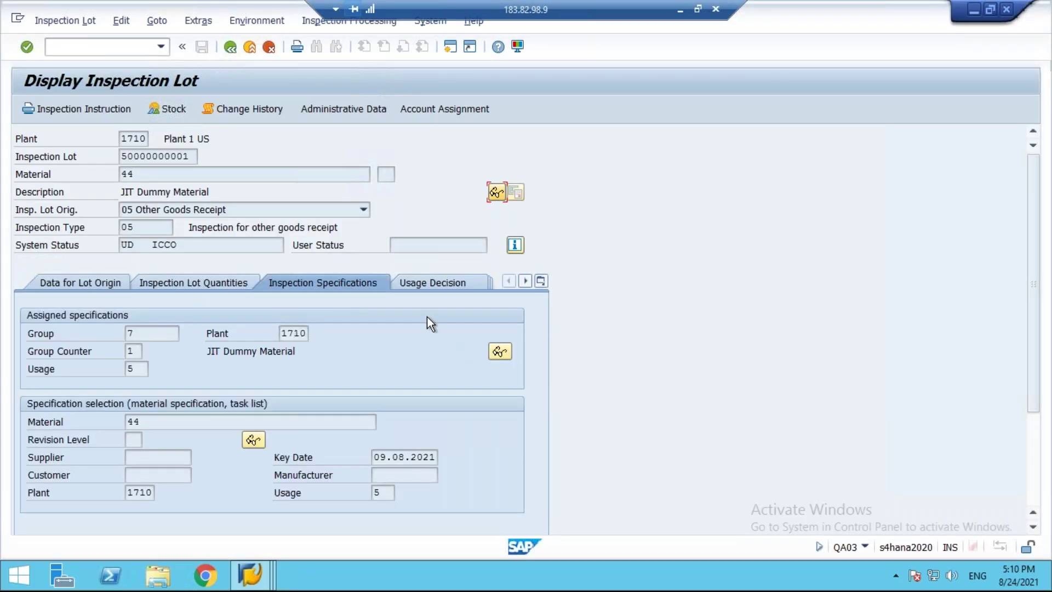
pyautogui.click(139, 336)
pyautogui.click(135, 351)
pyautogui.click(137, 368)
# Step: Review the lot origin's scheduling data once more and return to the inspection lot worklist
pyautogui.click(84, 280)
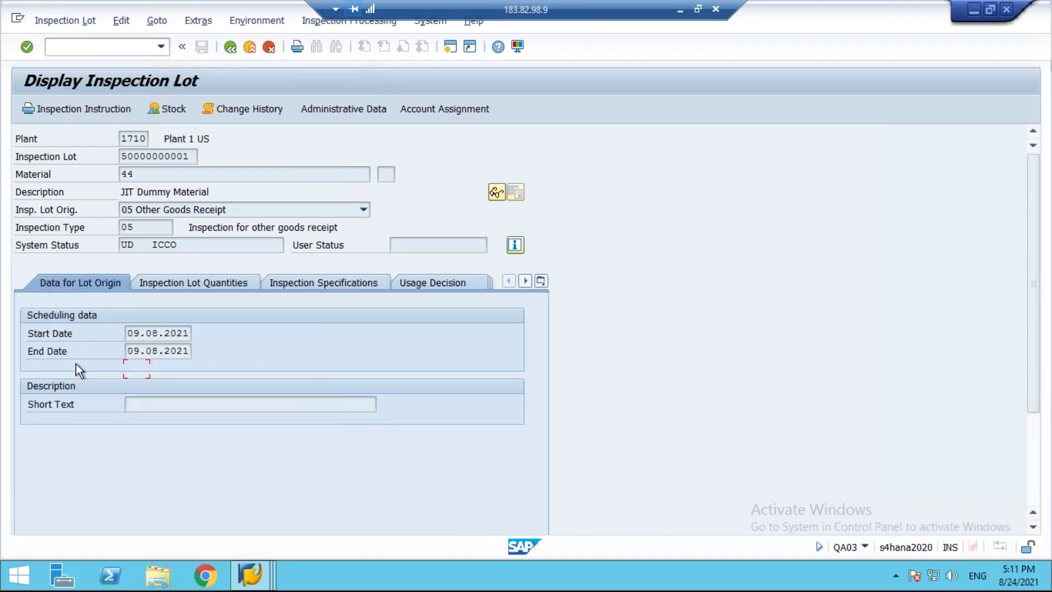
pyautogui.click(542, 282)
pyautogui.click(438, 348)
pyautogui.click(229, 48)
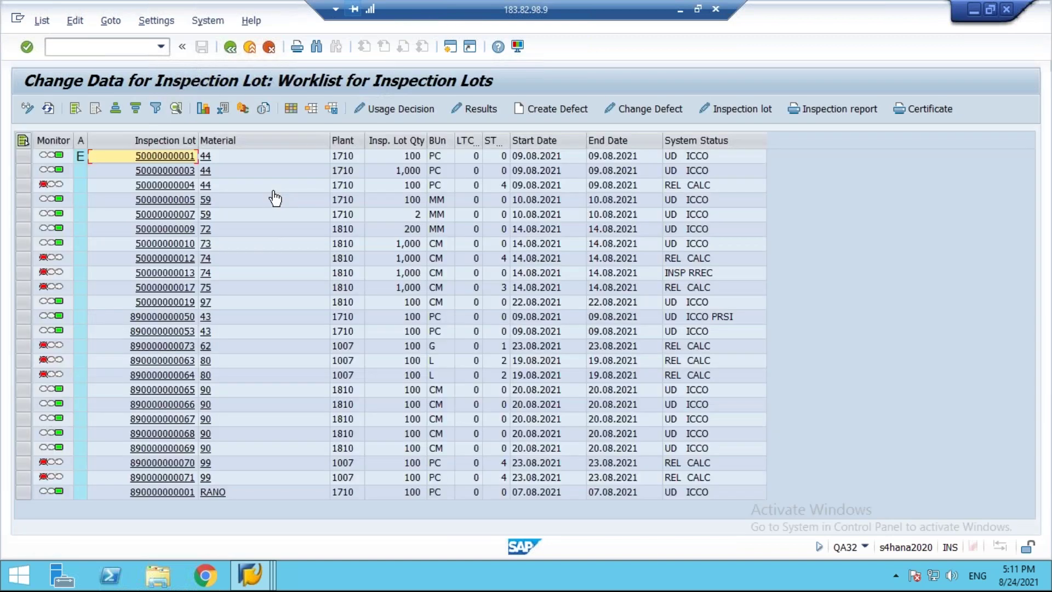
pyautogui.click(165, 302)
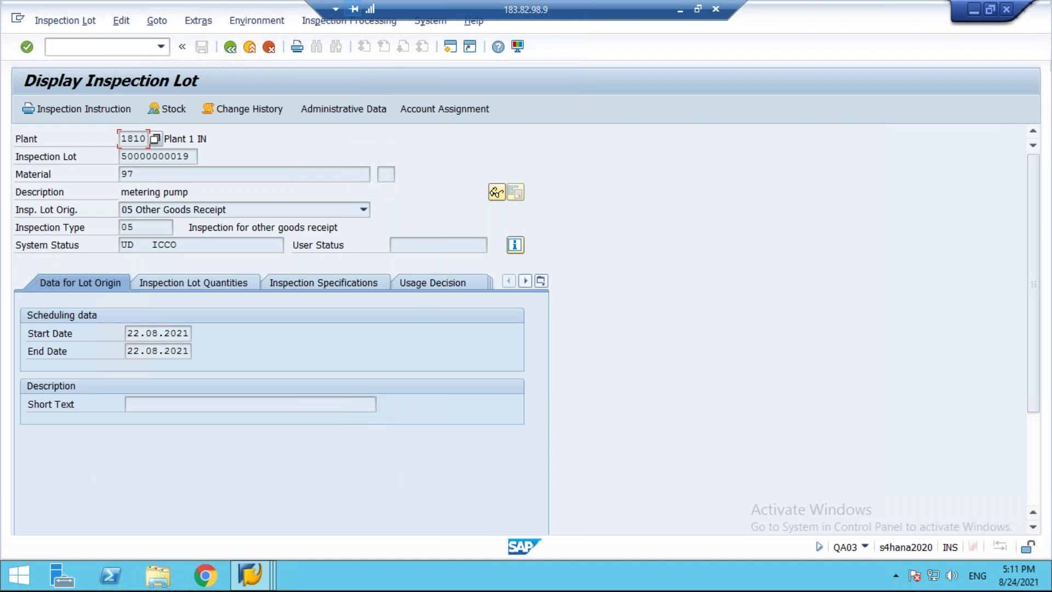
pyautogui.click(196, 286)
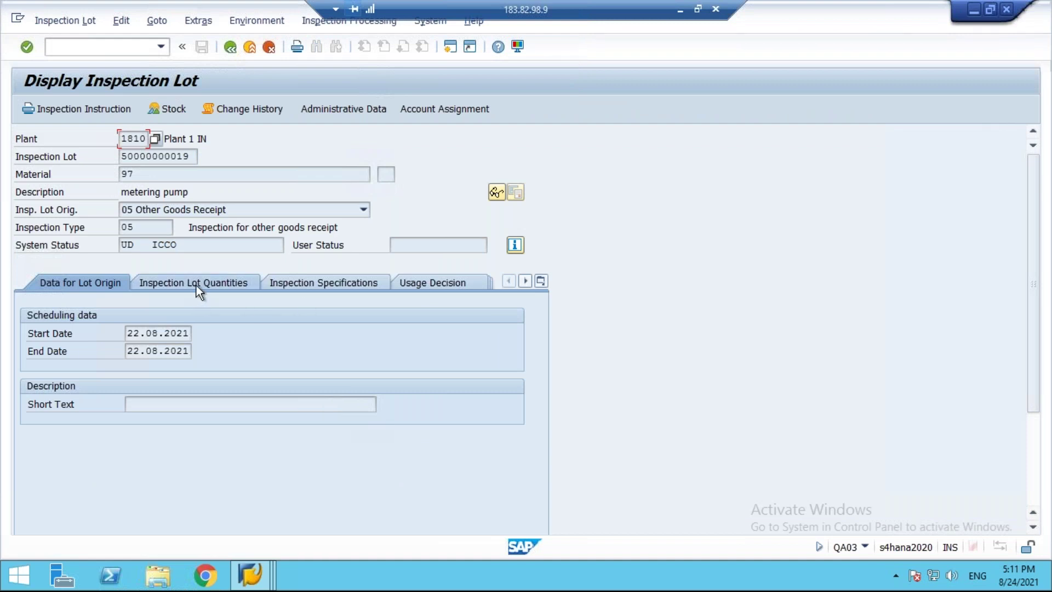
pyautogui.click(295, 284)
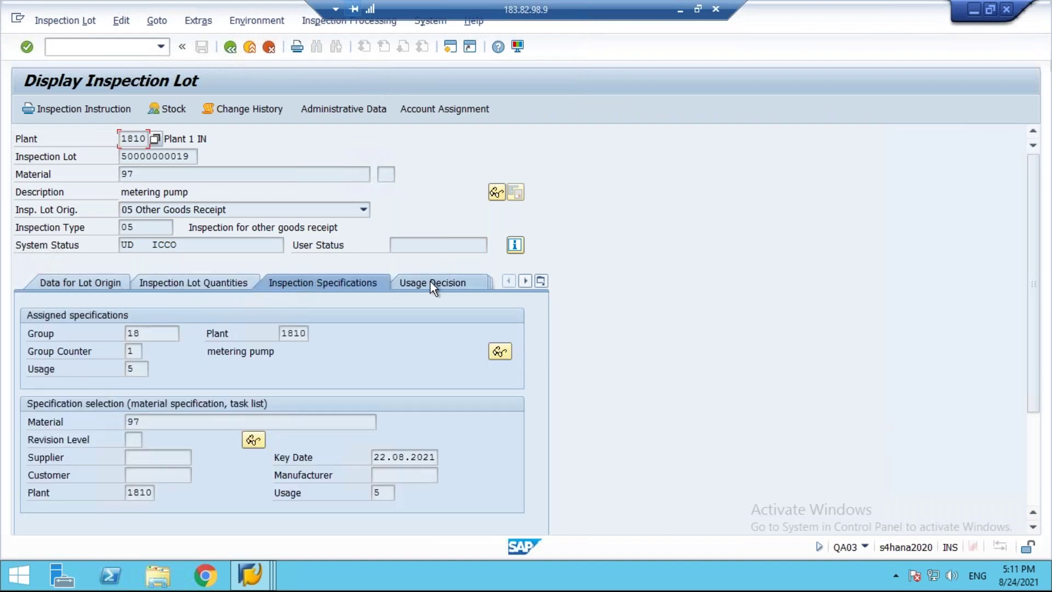
pyautogui.click(541, 281)
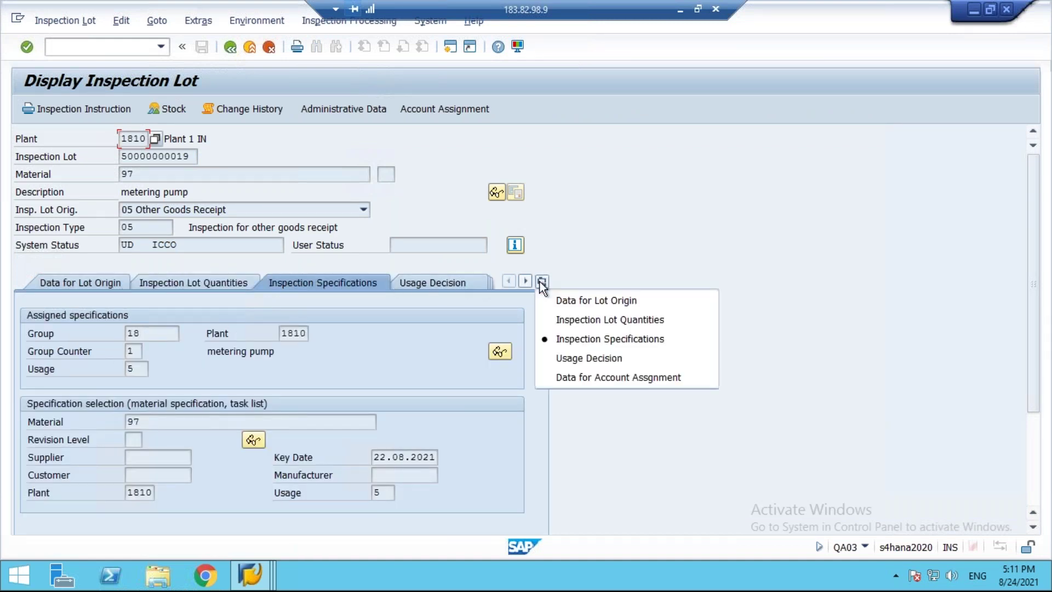
pyautogui.click(606, 378)
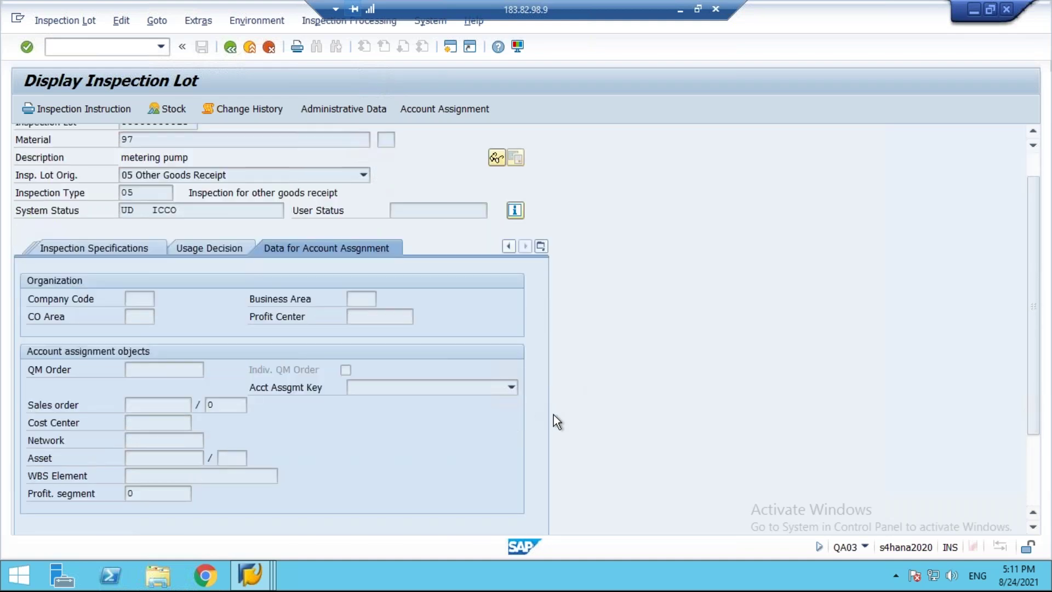
pyautogui.click(68, 284)
pyautogui.click(68, 286)
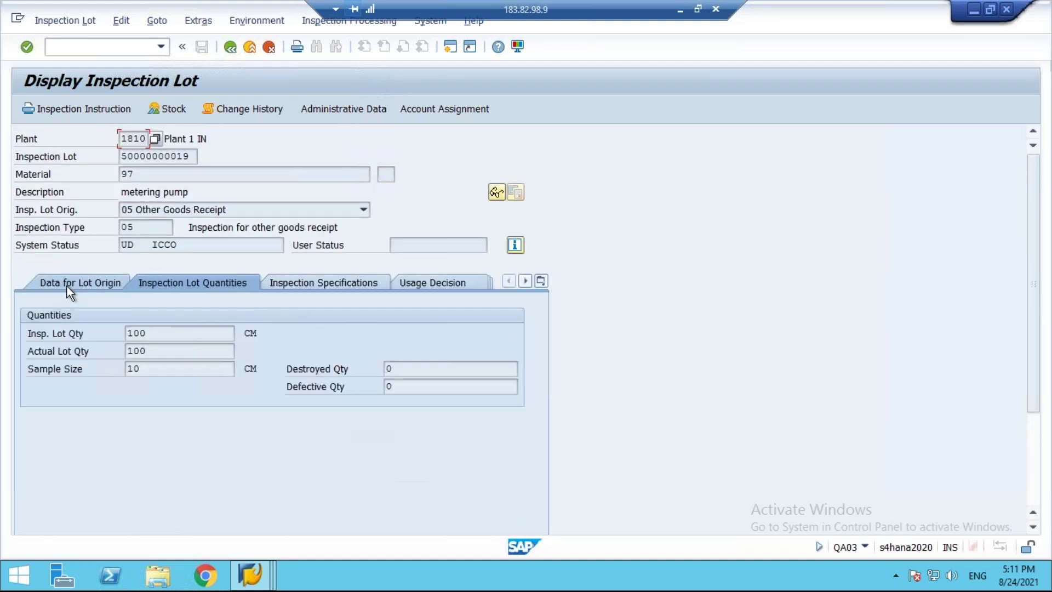
pyautogui.click(60, 286)
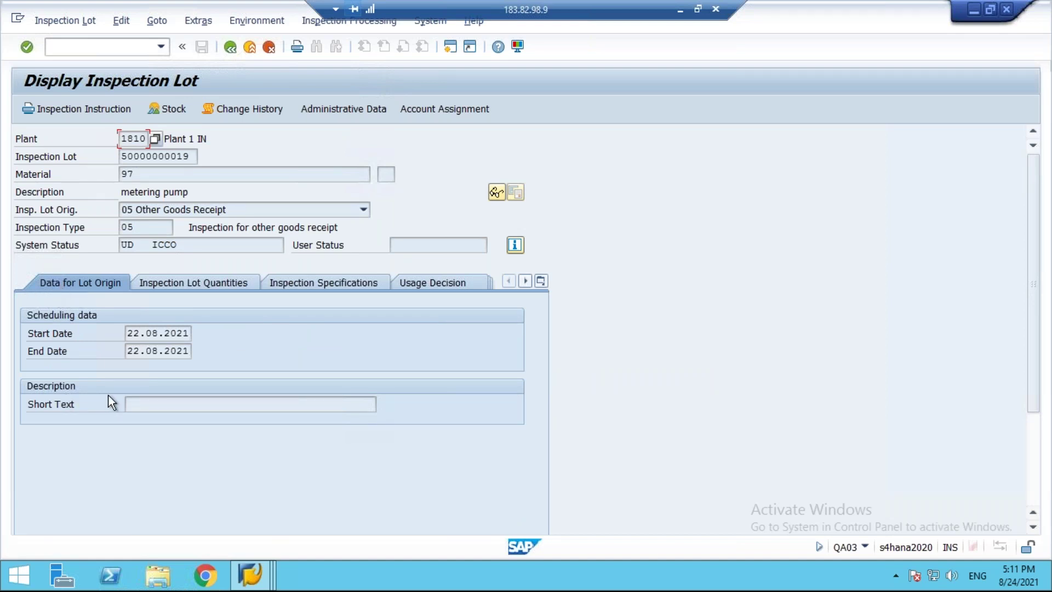
pyautogui.click(230, 47)
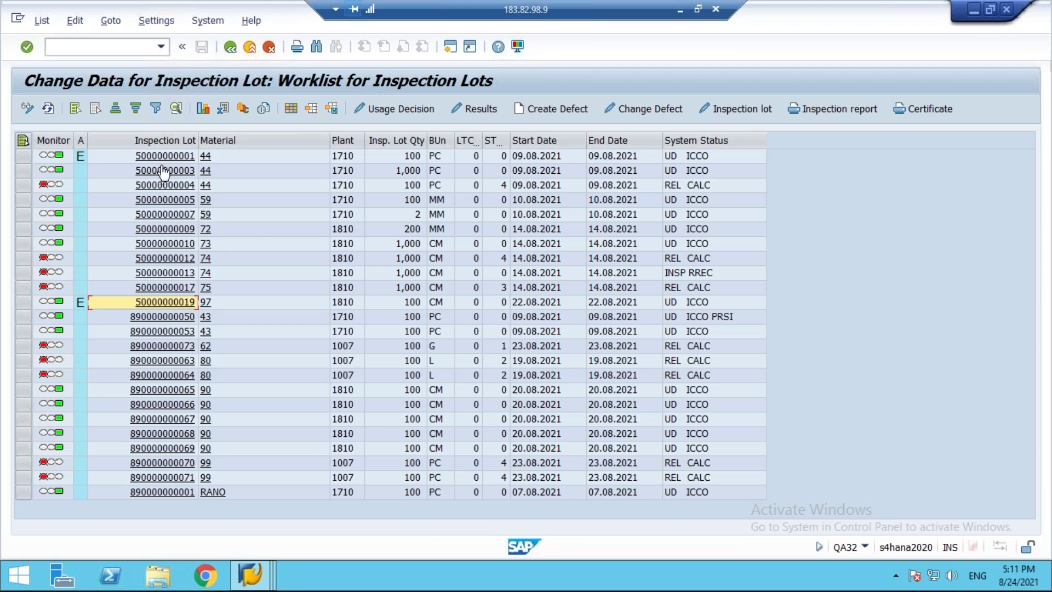
# Step: Switch to PowerPoint and display slide 7 on the steps of Inspection Lot Creation
pyautogui.click(679, 17)
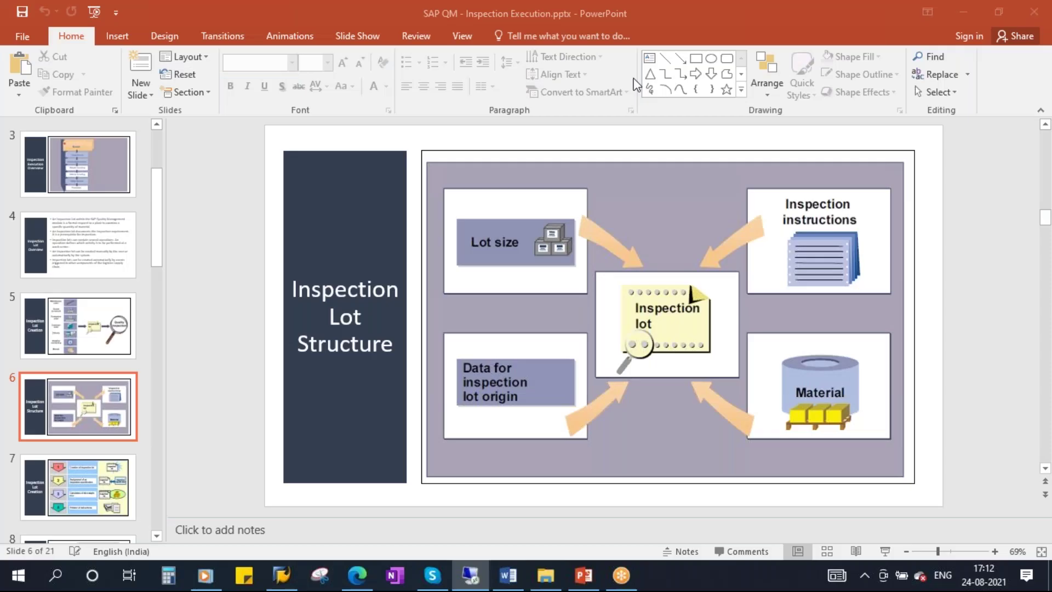
pyautogui.scroll(-3, 104, 389)
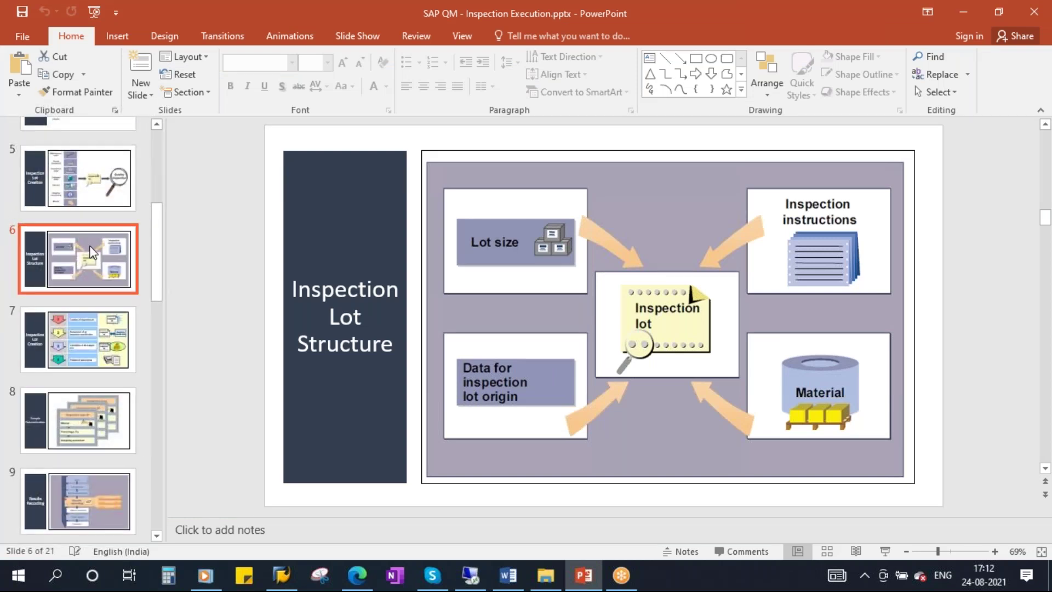
pyautogui.click(105, 357)
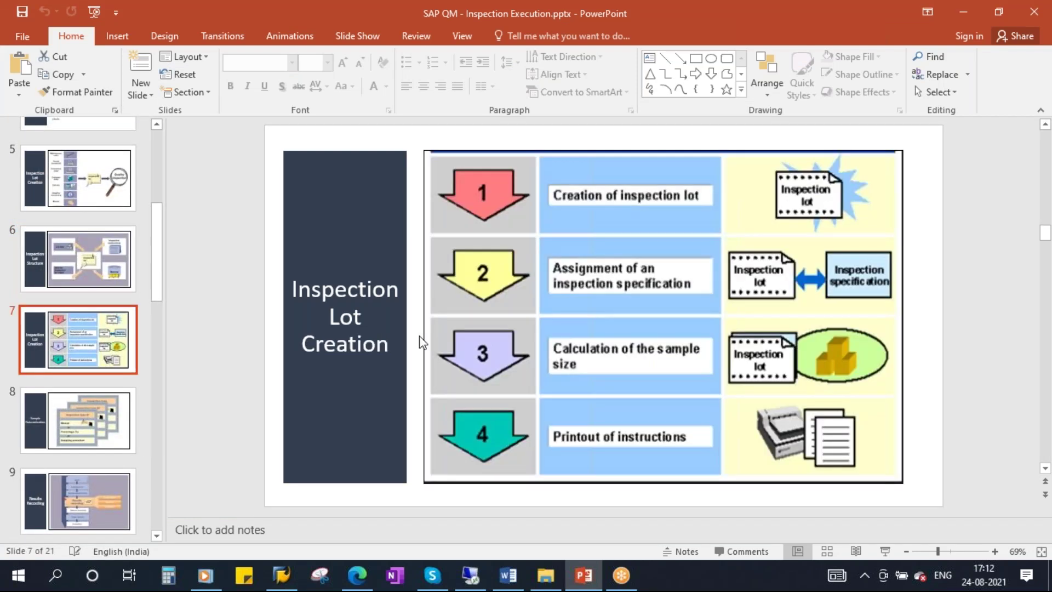
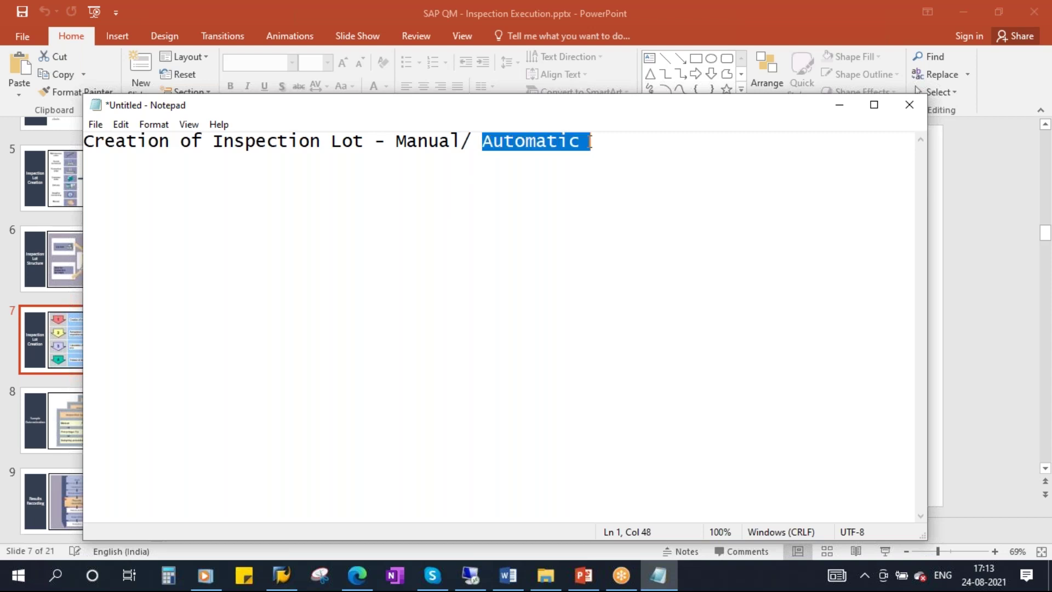
# Step: Switch from the Notepad note to the SAP inspection lot worklist and submit a transaction command there
pyautogui.click(536, 157)
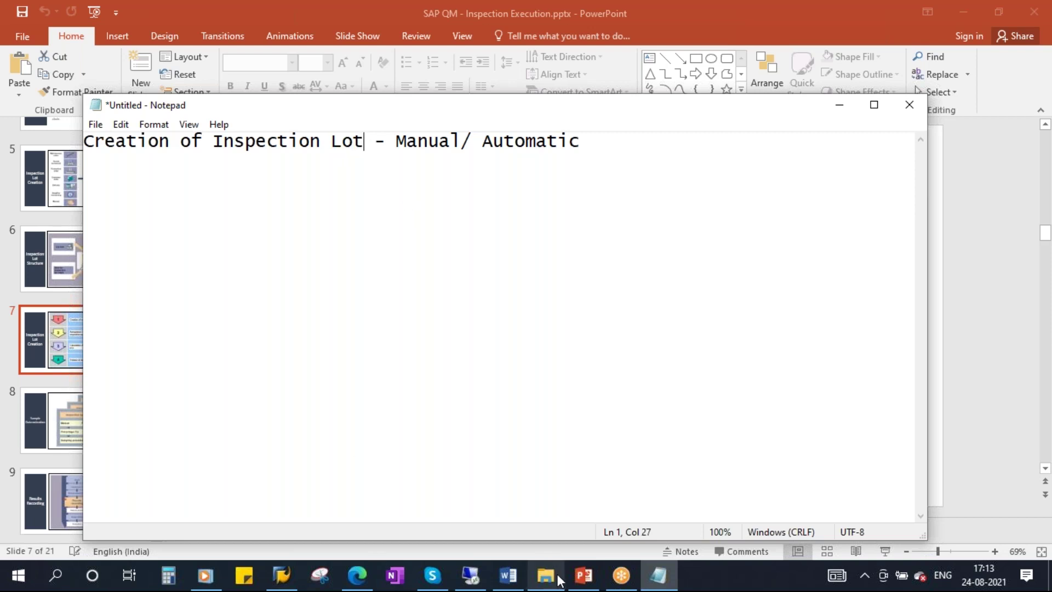
pyautogui.click(471, 576)
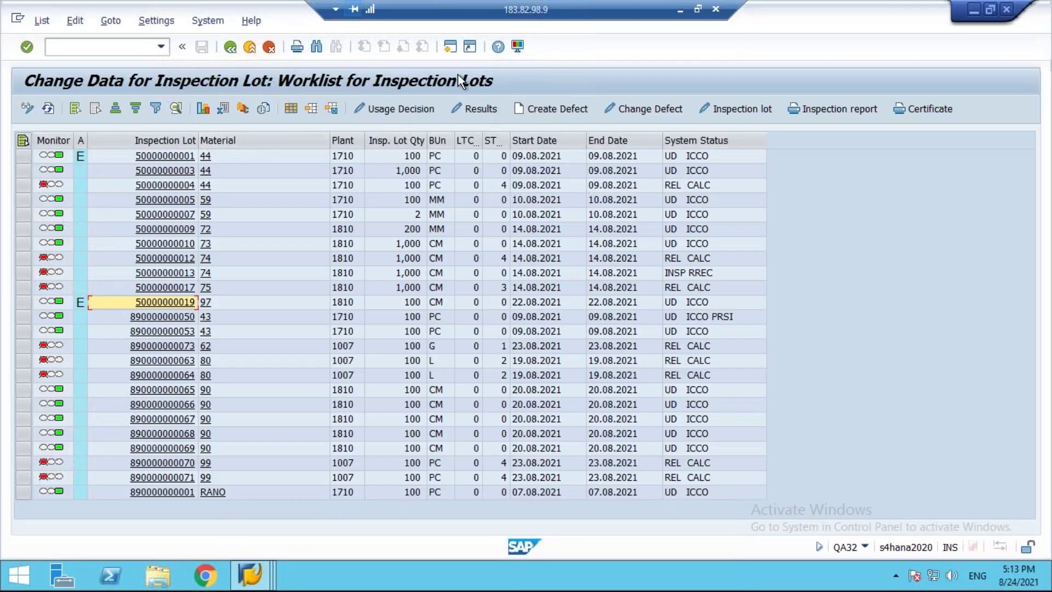
pyautogui.click(125, 44)
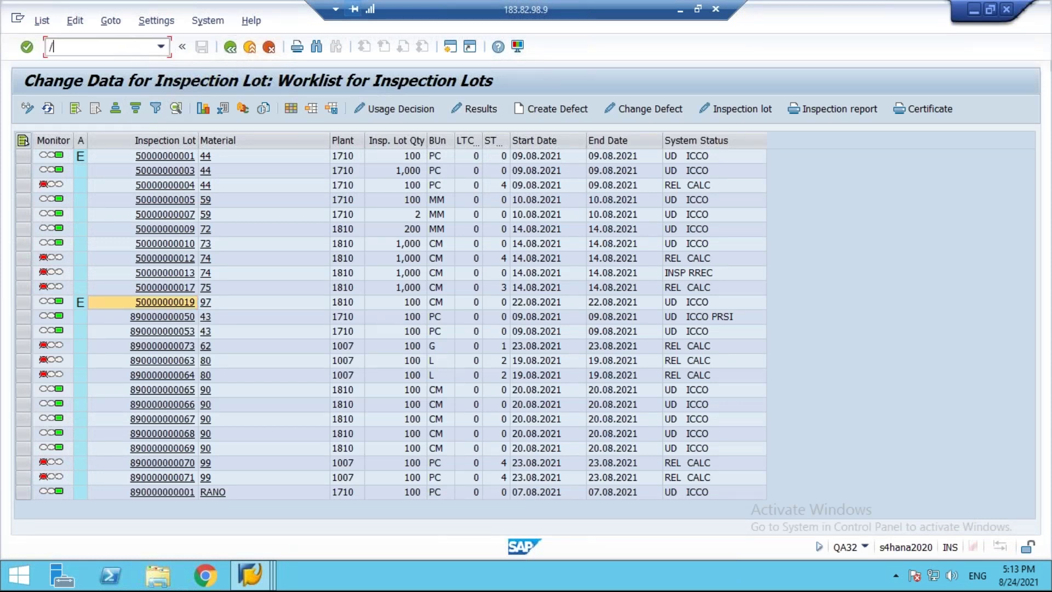
pyautogui.press('Return')
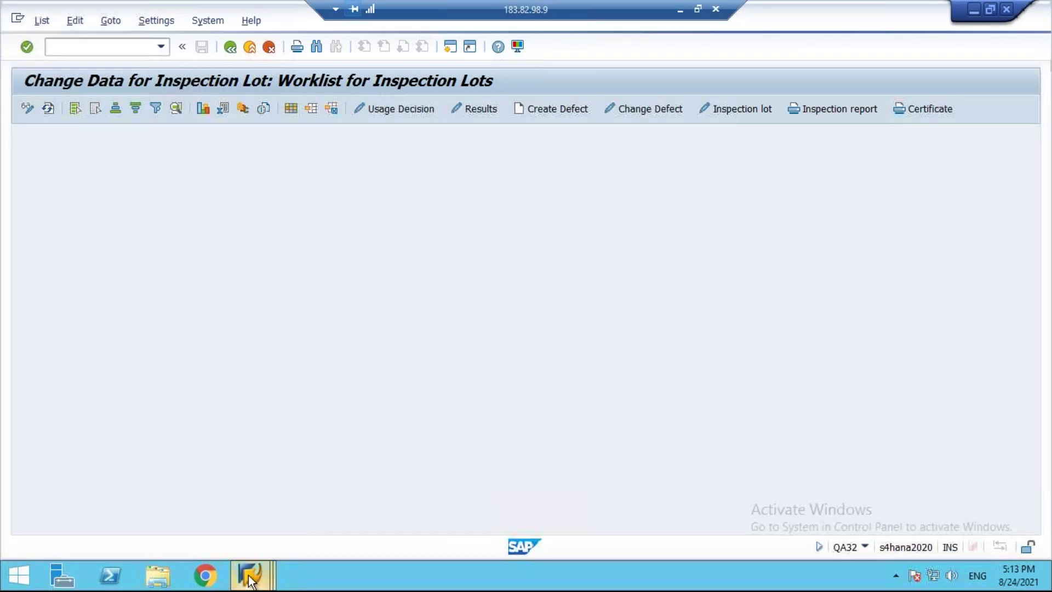
# Step: Close the Display Inspection Plan session and look through the remaining open SAP sessions
pyautogui.moveTo(245, 565)
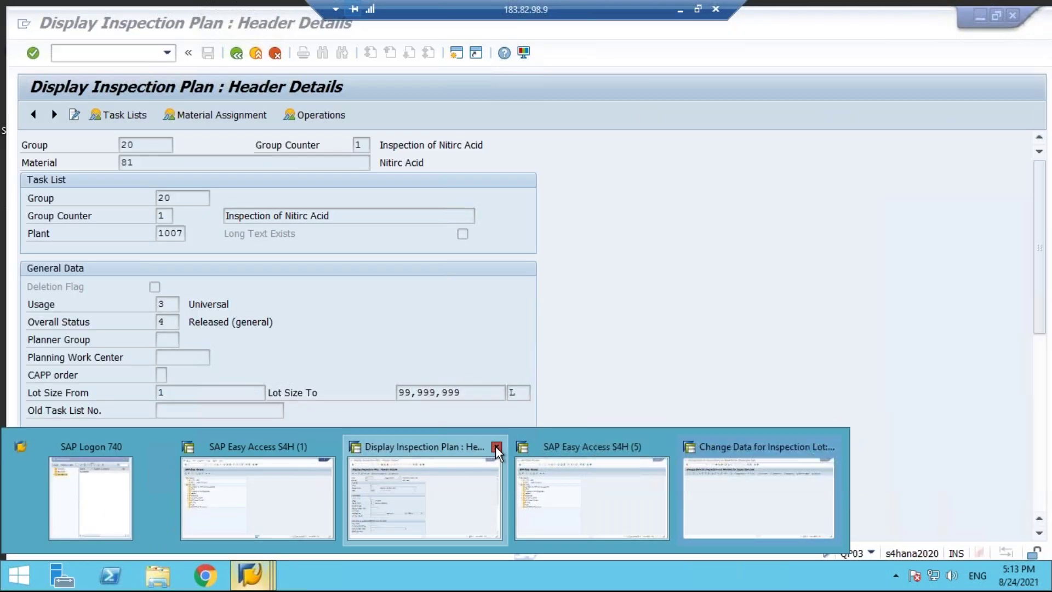
pyautogui.click(496, 447)
pyautogui.click(242, 507)
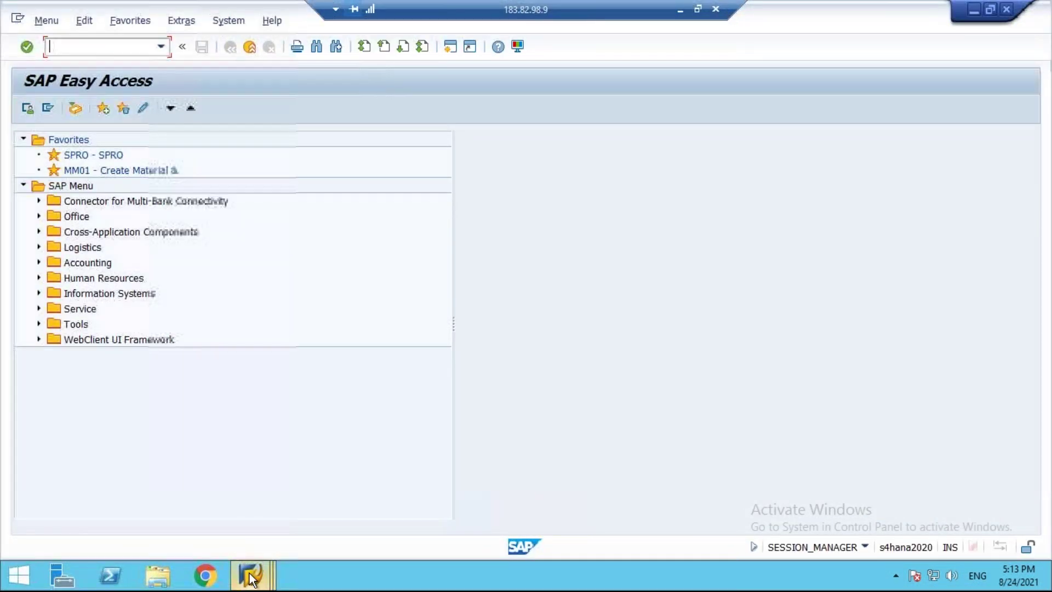
pyautogui.moveTo(250, 574)
pyautogui.click(564, 462)
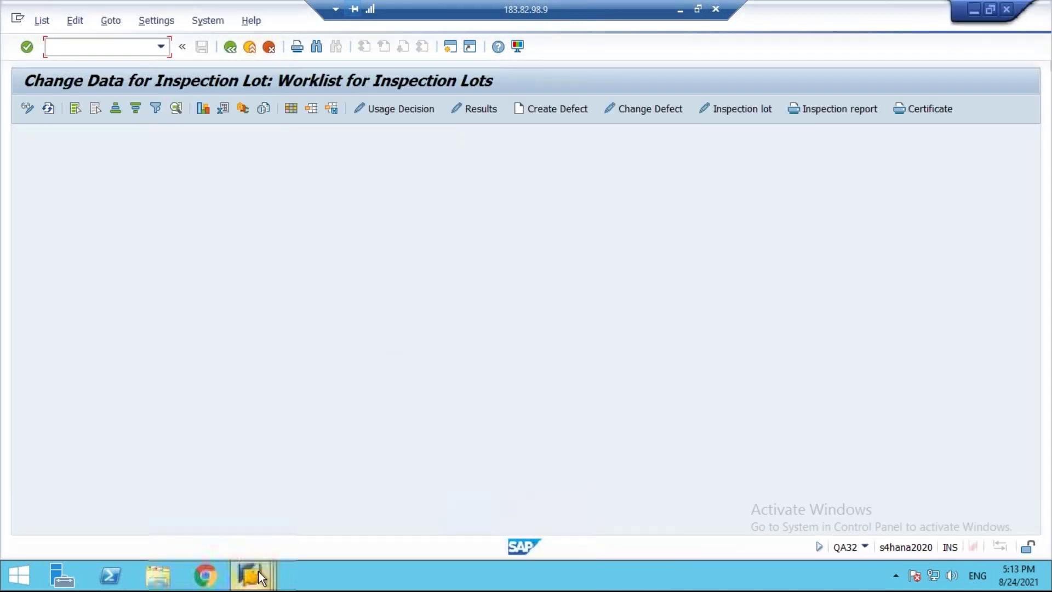
# Step: Start transaction MM60 (Materials List) in the SAP Easy Access session
pyautogui.click(402, 505)
pyautogui.write('m')
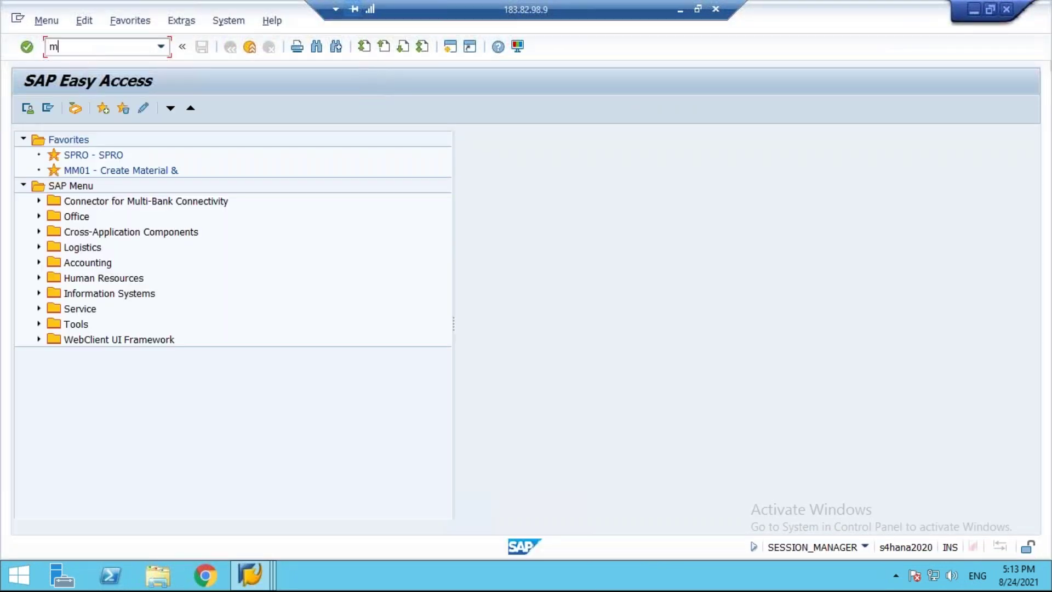
pyautogui.write('m60')
pyautogui.press('Return')
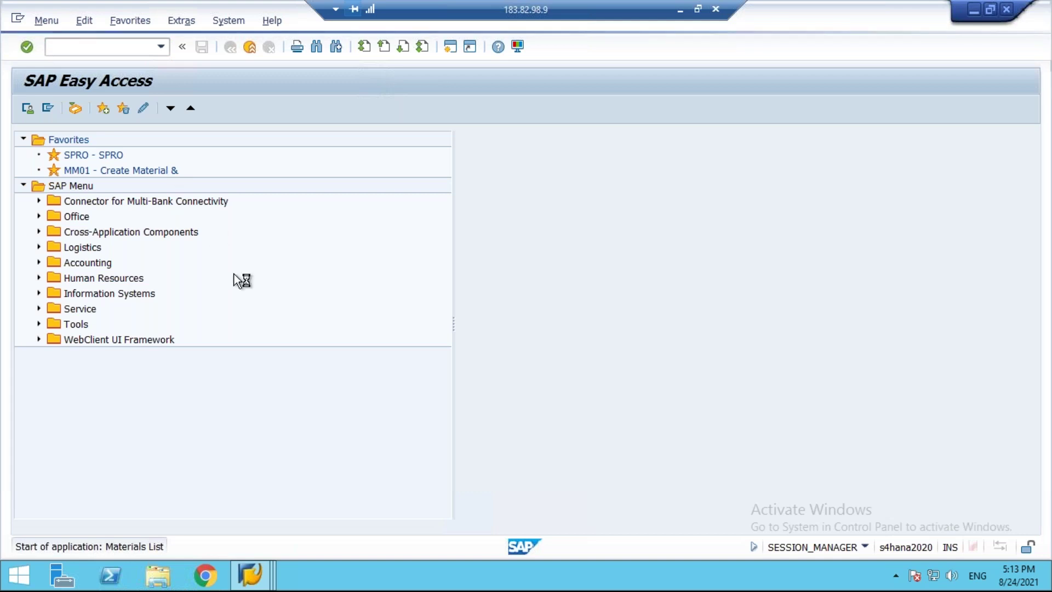
pyautogui.click(973, 12)
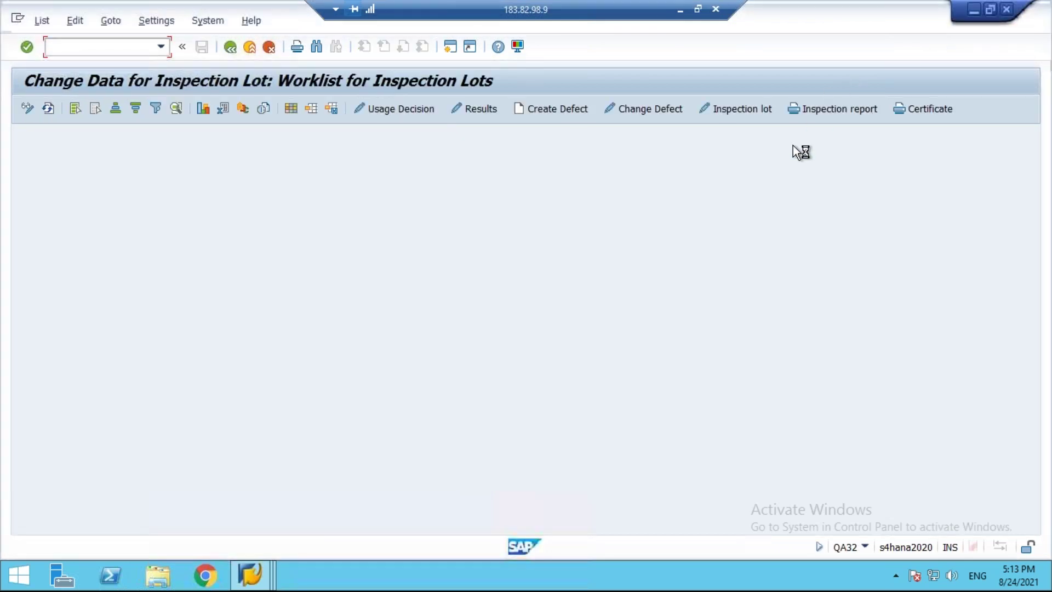
pyautogui.click(1050, 578)
pyautogui.rightClick(603, 247)
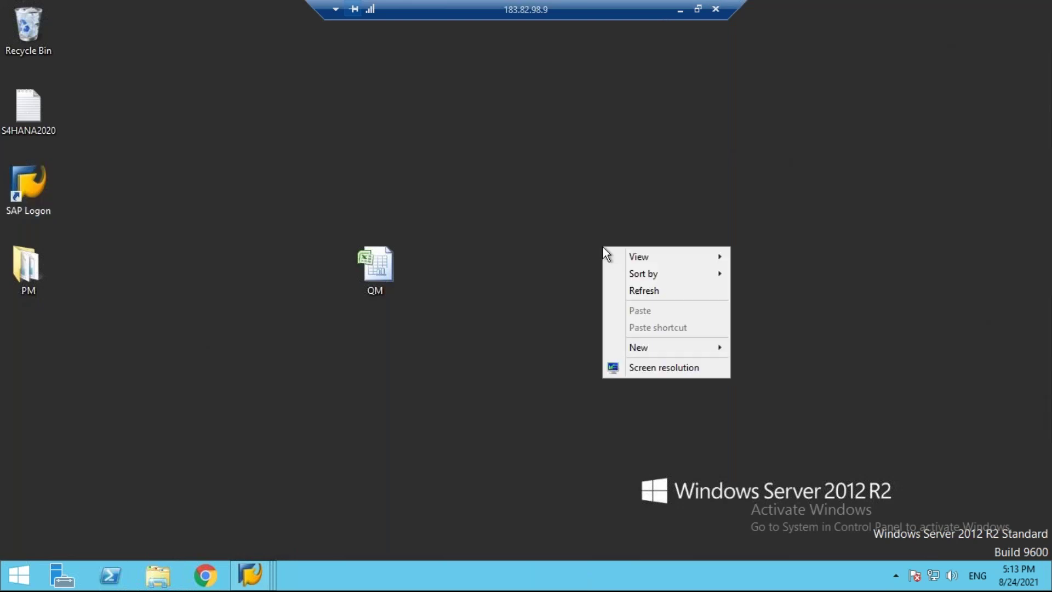
pyautogui.click(643, 289)
pyautogui.rightClick(580, 250)
pyautogui.click(615, 295)
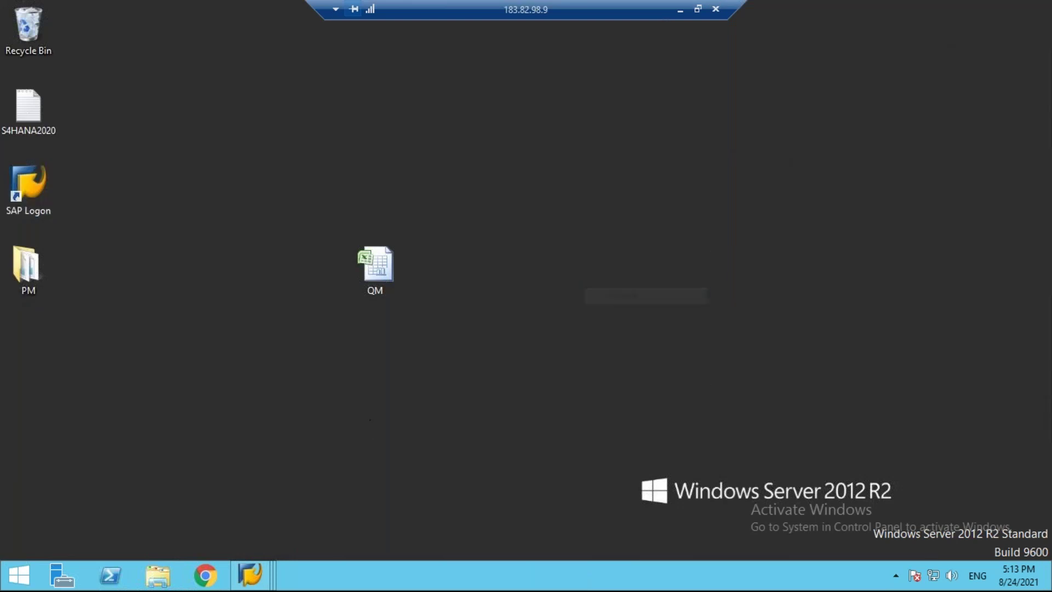
pyautogui.click(249, 574)
pyautogui.click(554, 468)
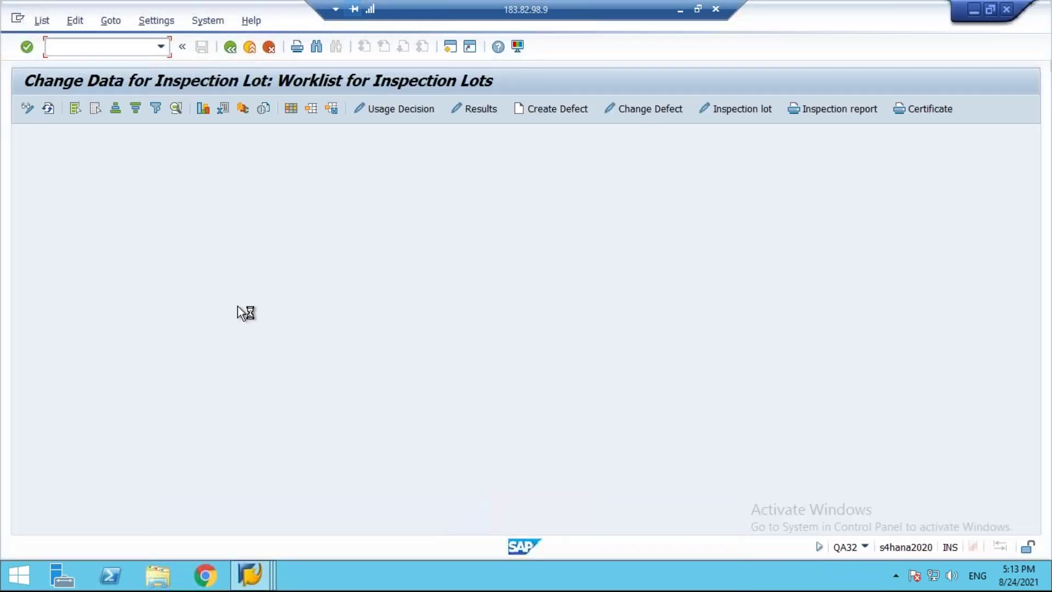
pyautogui.click(250, 575)
pyautogui.click(391, 486)
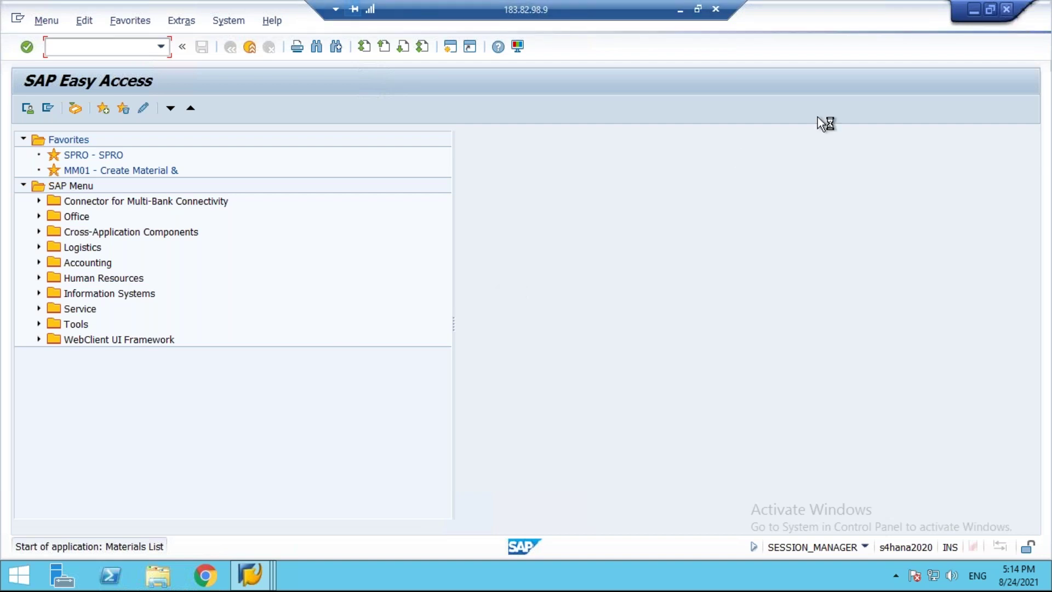
pyautogui.click(973, 9)
pyautogui.rightClick(701, 252)
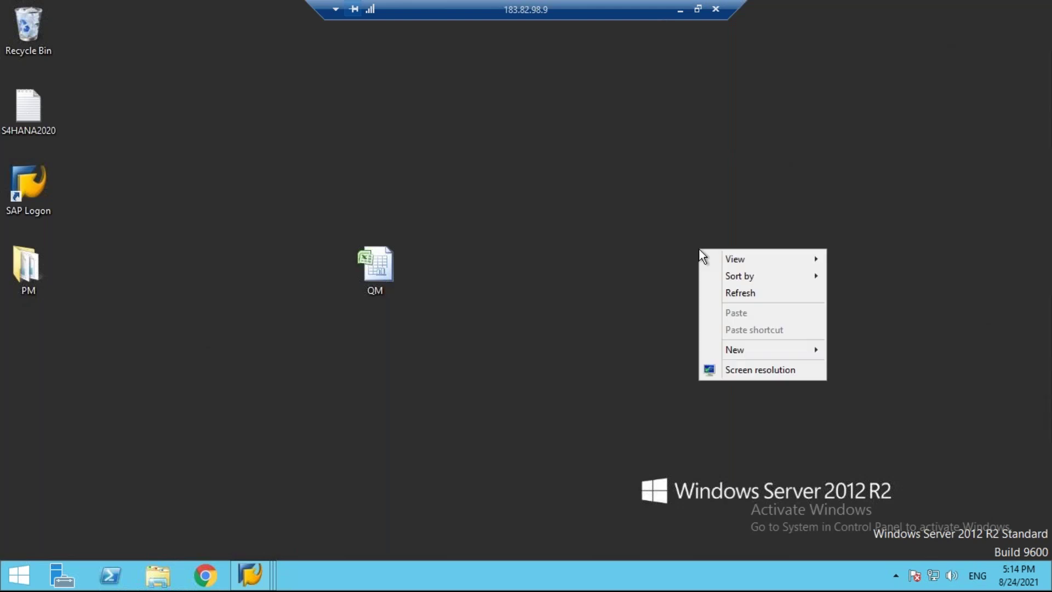
pyautogui.click(752, 294)
# Step: Open the S4HANA connection from SAP Logon, and switch to the session running the MM60 Materials List
pyautogui.doubleClick(32, 183)
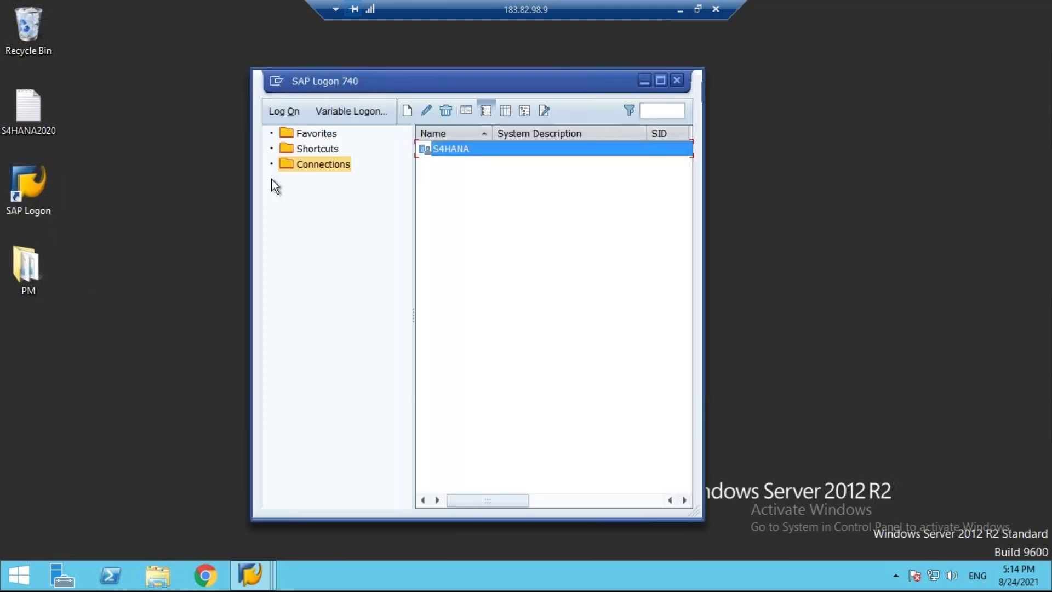
pyautogui.doubleClick(467, 150)
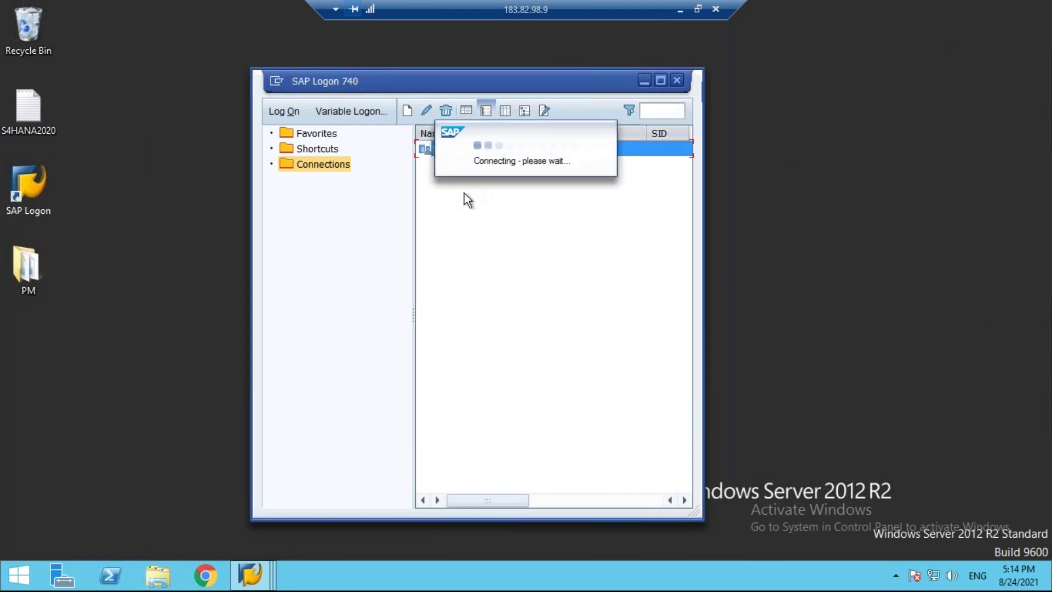
pyautogui.click(262, 582)
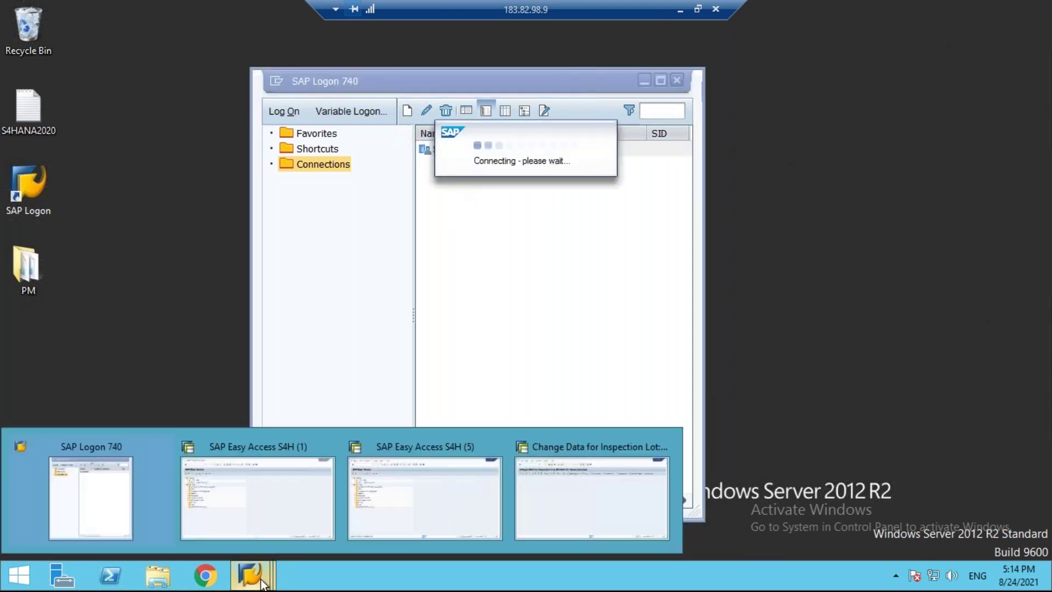
pyautogui.click(388, 495)
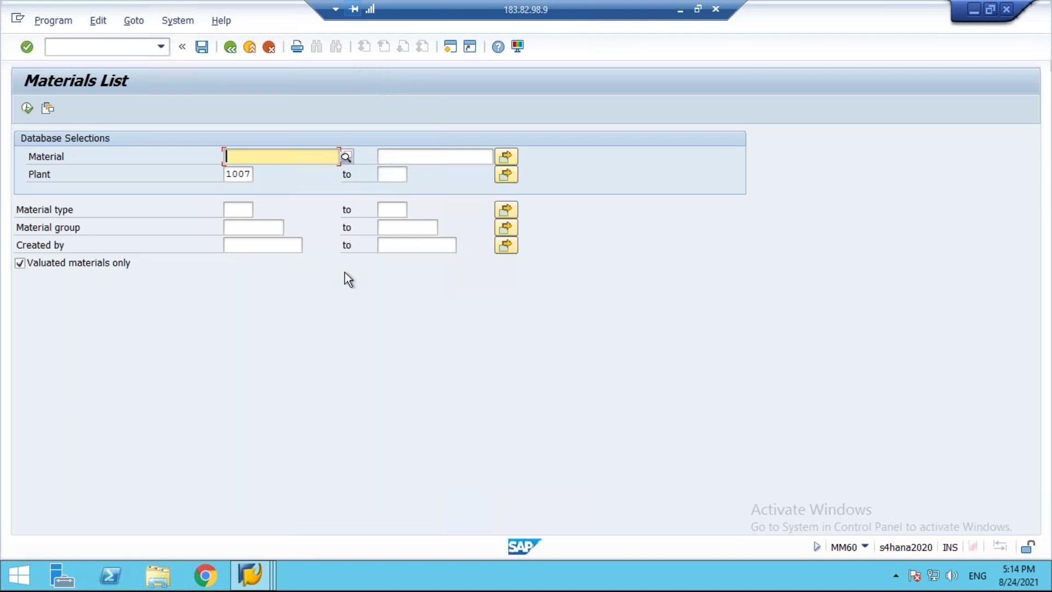
# Step: Run the Materials List for plant 1007 with material type ROH and created by best
pyautogui.click(240, 210)
pyautogui.click(239, 226)
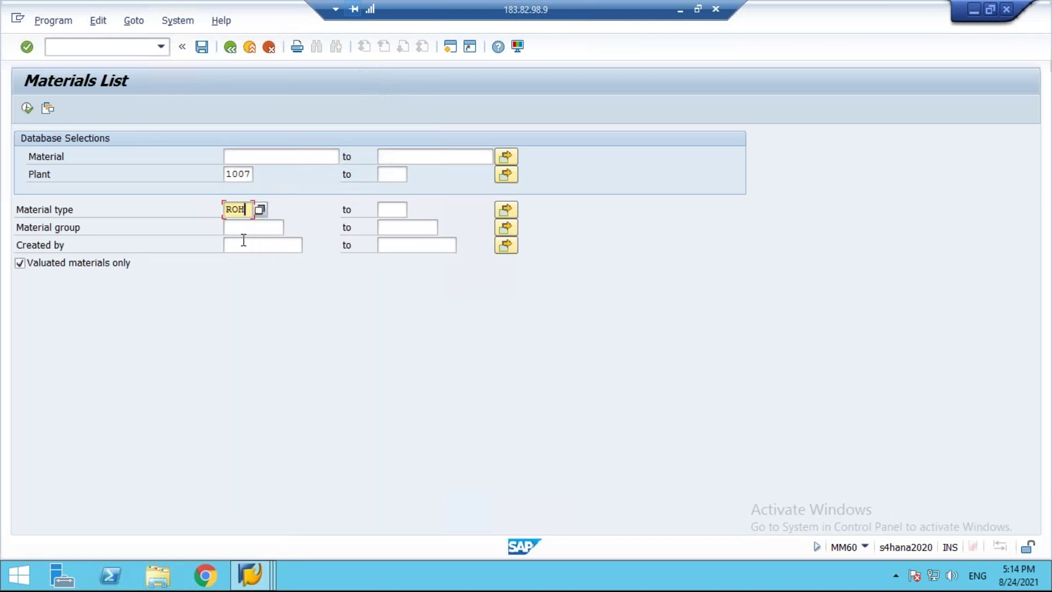
pyautogui.click(262, 246)
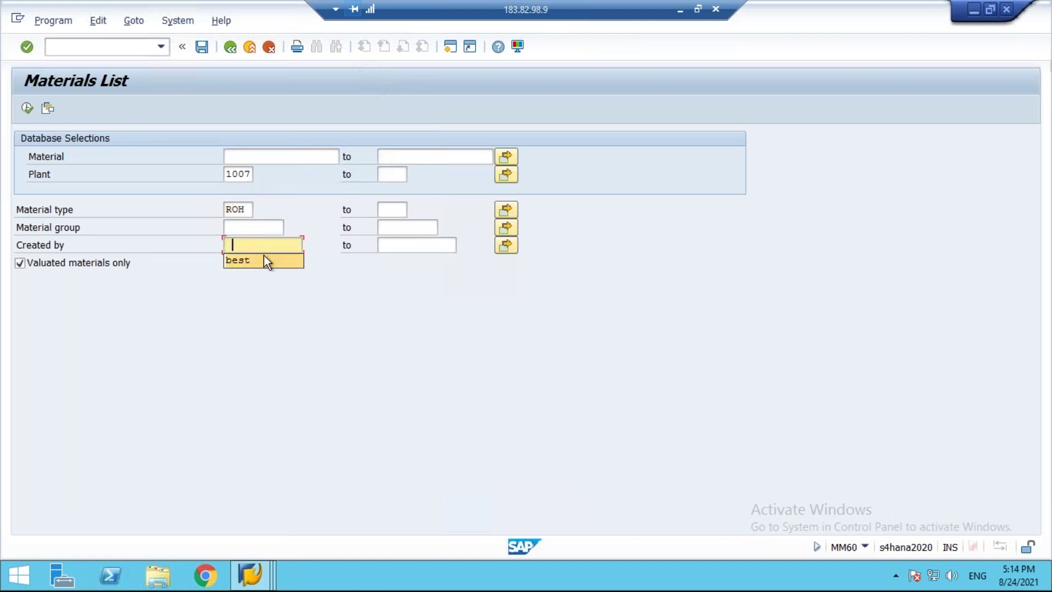
pyautogui.click(27, 108)
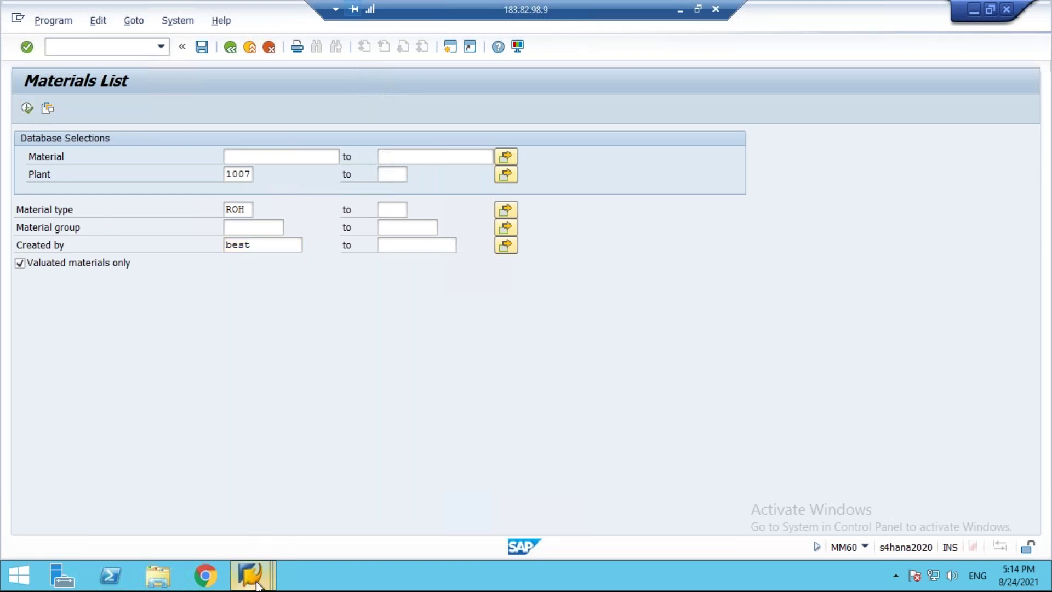
# Step: Look through the open SAP sessions, including the inspection lot worklist and the logon screen, from the remote desktop
pyautogui.moveTo(256, 584)
pyautogui.click(610, 460)
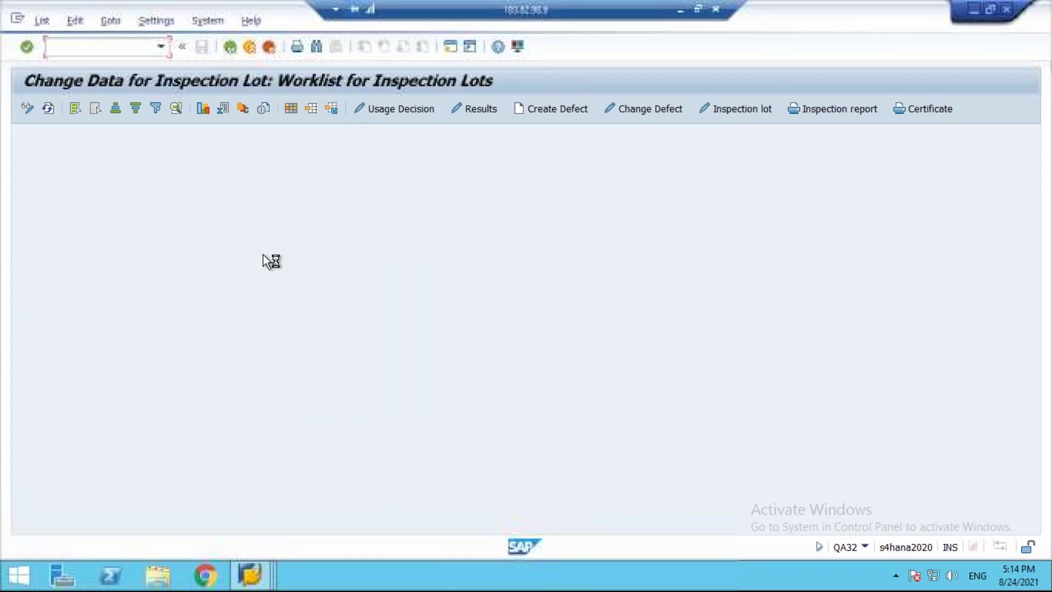
pyautogui.moveTo(250, 576)
pyautogui.click(389, 489)
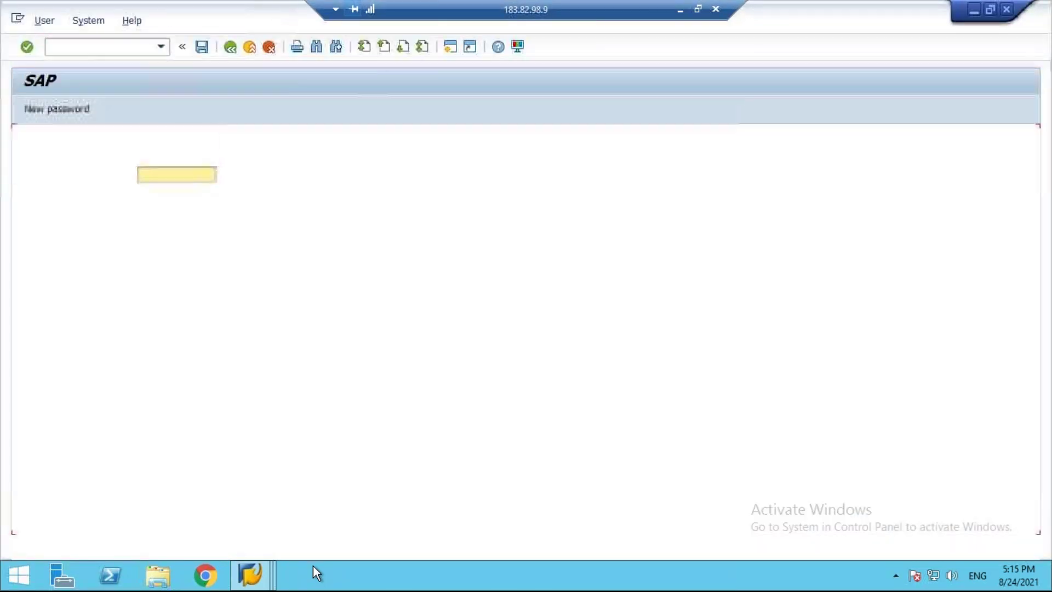
pyautogui.press('super+d')
pyautogui.click(248, 576)
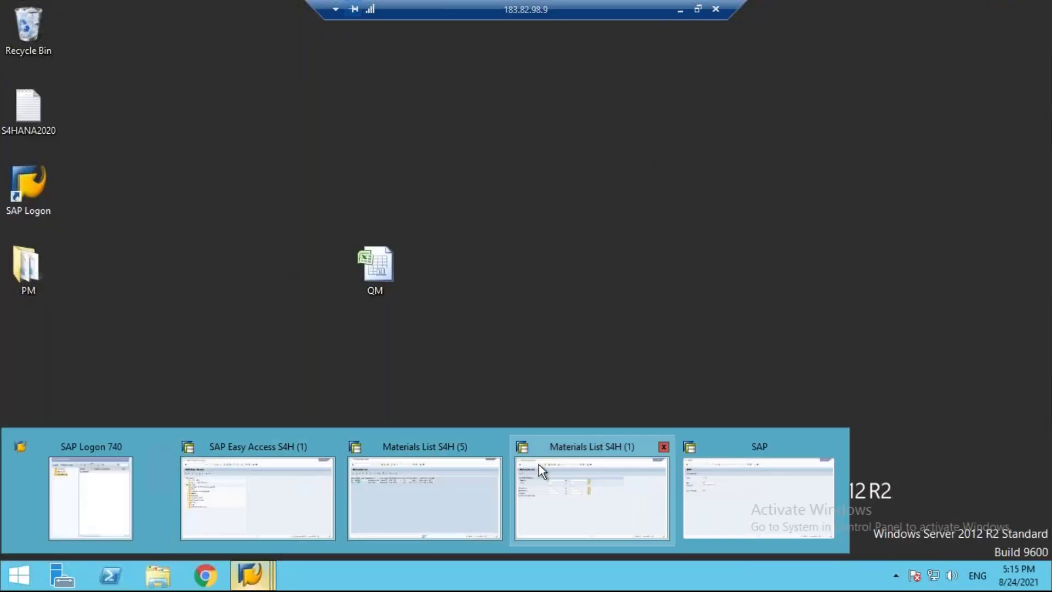
pyautogui.click(766, 463)
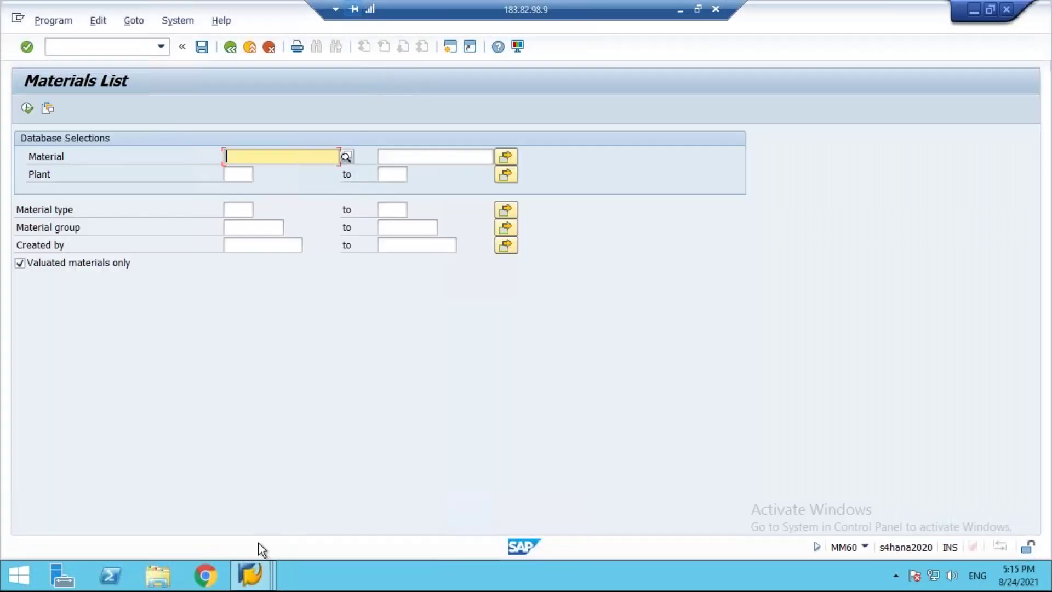
# Step: Close the Materials List session with the empty selection screen and confirm logging off
pyautogui.click(251, 575)
pyautogui.click(664, 448)
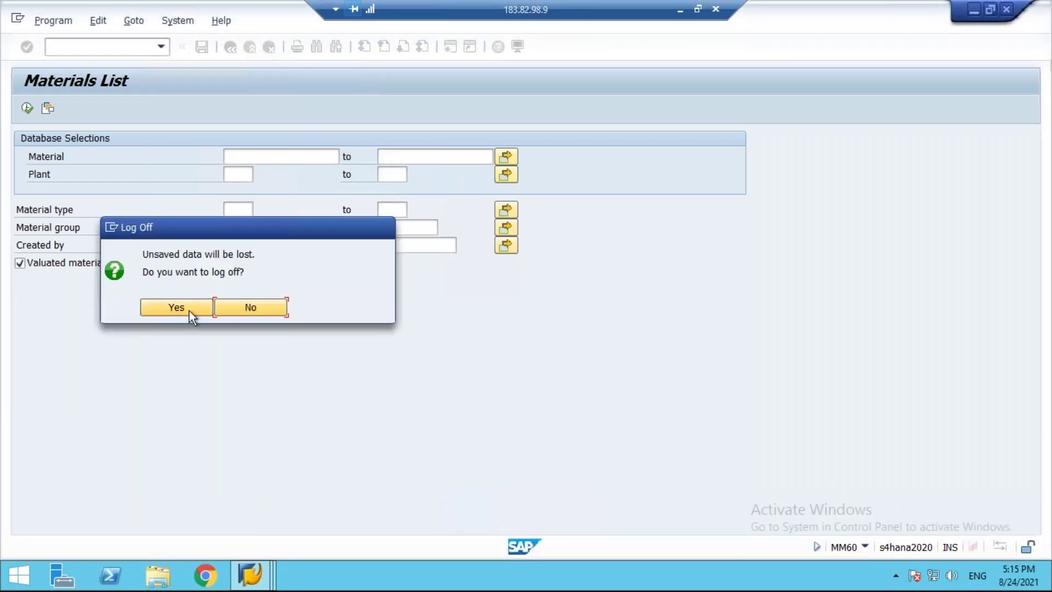
pyautogui.click(176, 309)
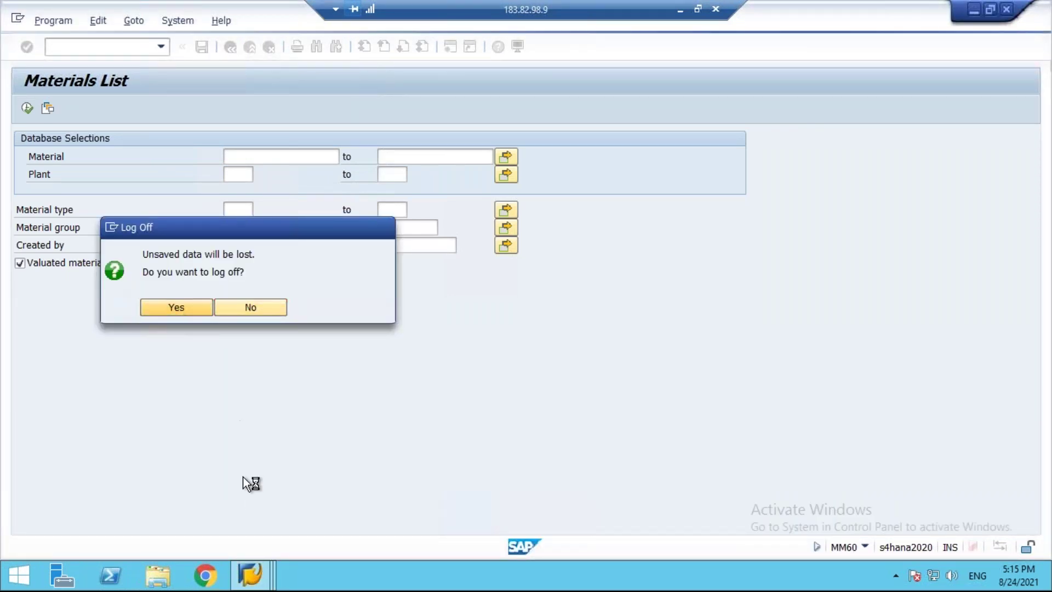
# Step: Switch to the session with the Materials List results and close the unused SAP logon screen
pyautogui.click(250, 575)
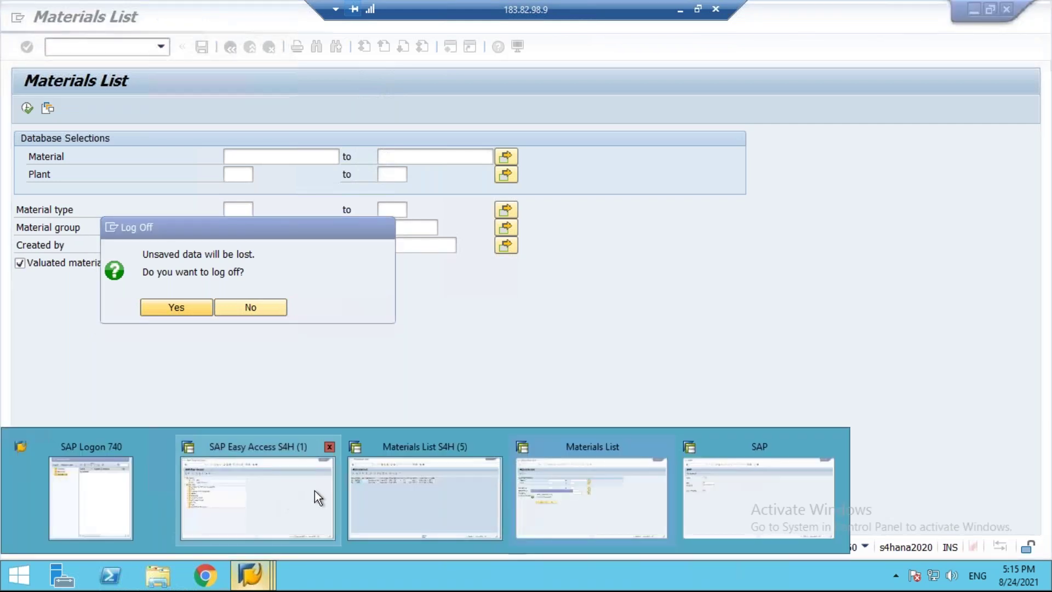
pyautogui.click(384, 466)
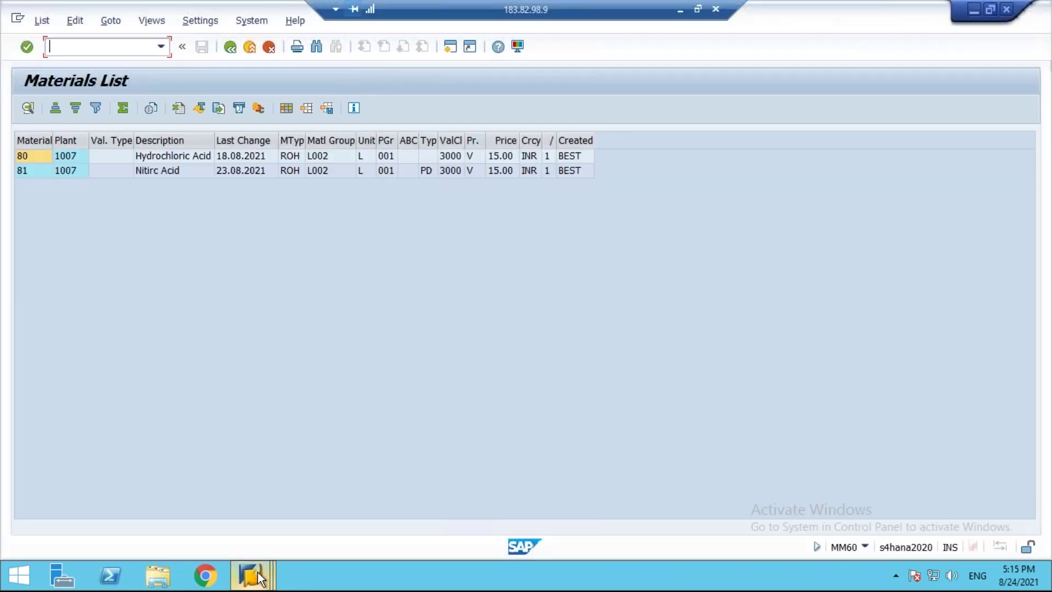
pyautogui.click(258, 572)
pyautogui.click(829, 452)
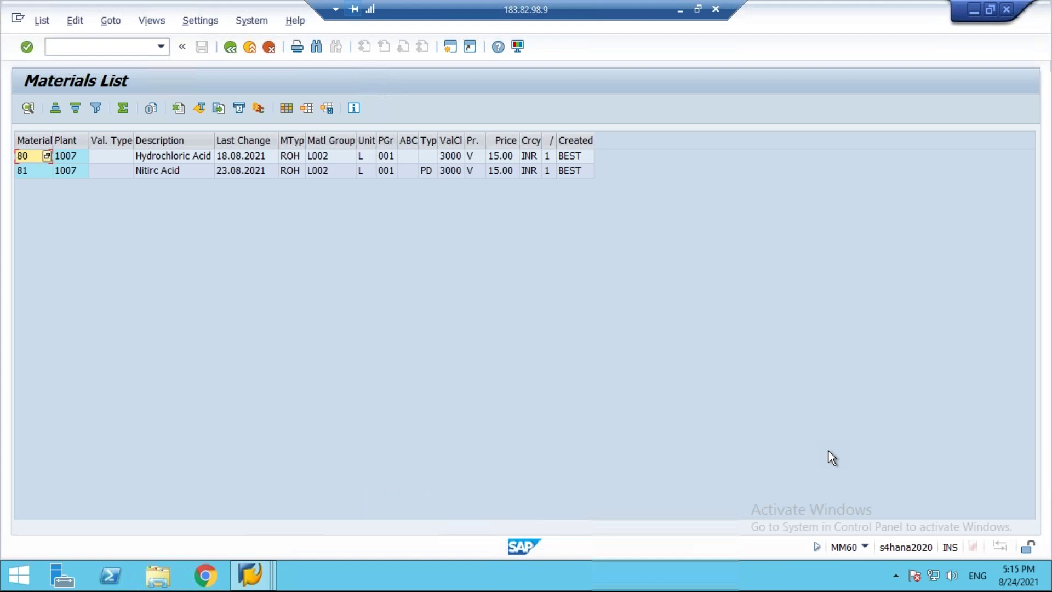
# Step: Check the Materials List results, the session awaiting log-off, and the SAP Easy Access session
pyautogui.click(258, 572)
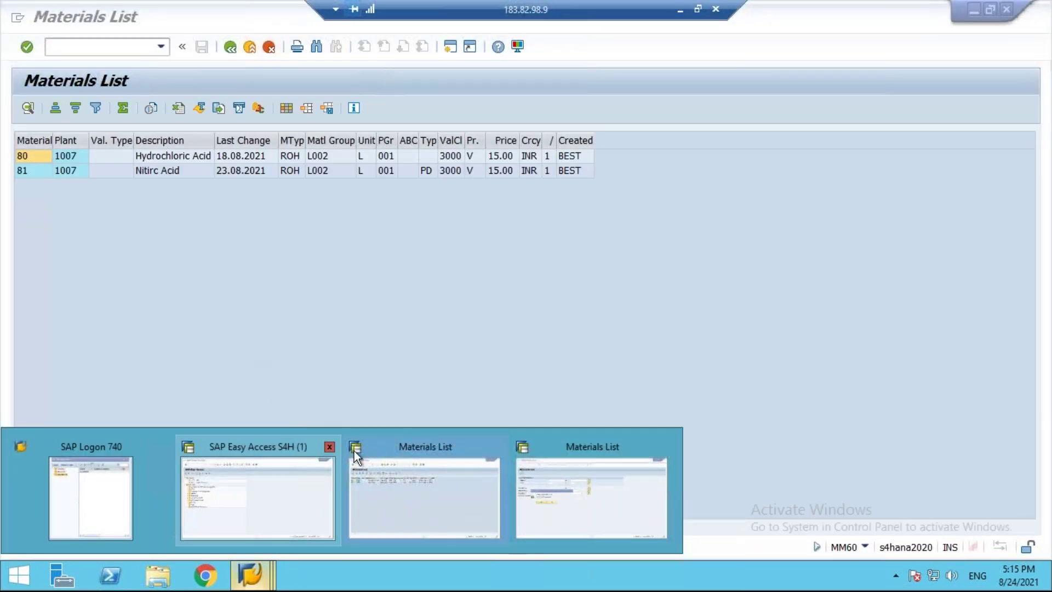
pyautogui.click(354, 455)
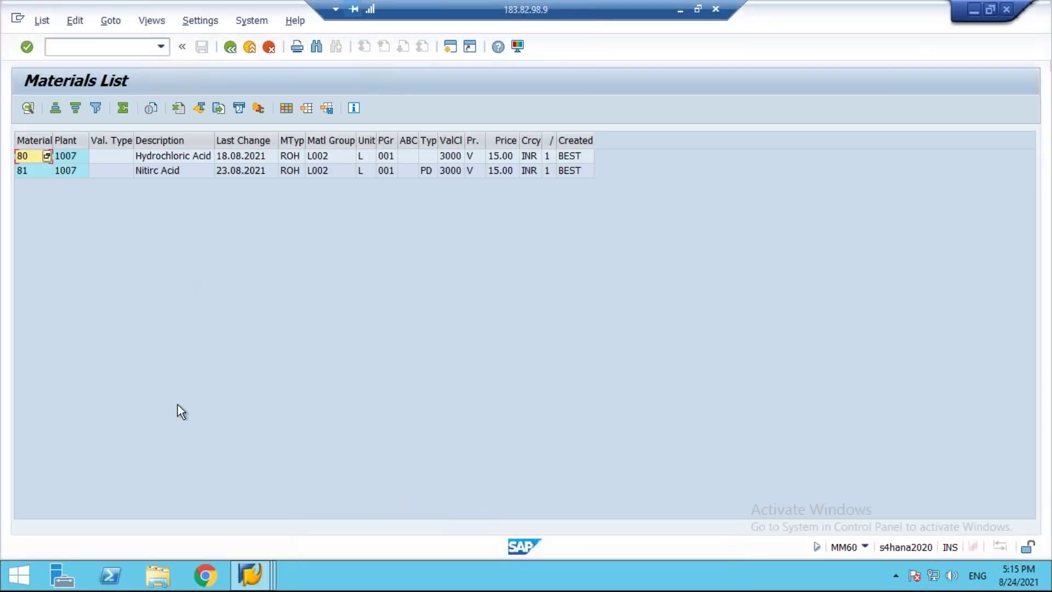
pyautogui.click(242, 565)
pyautogui.click(530, 492)
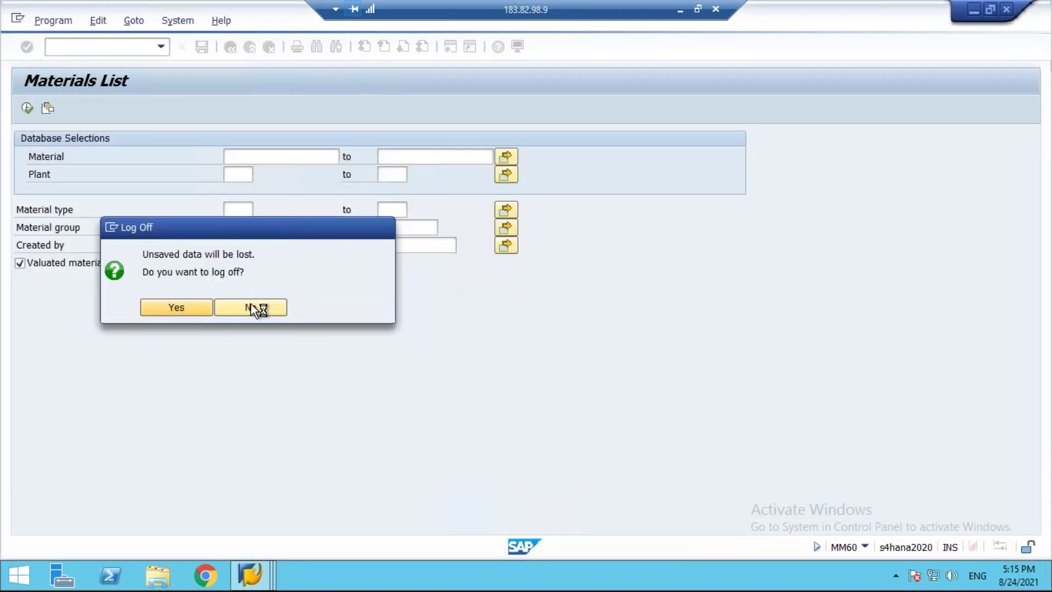
pyautogui.click(250, 574)
pyautogui.click(271, 486)
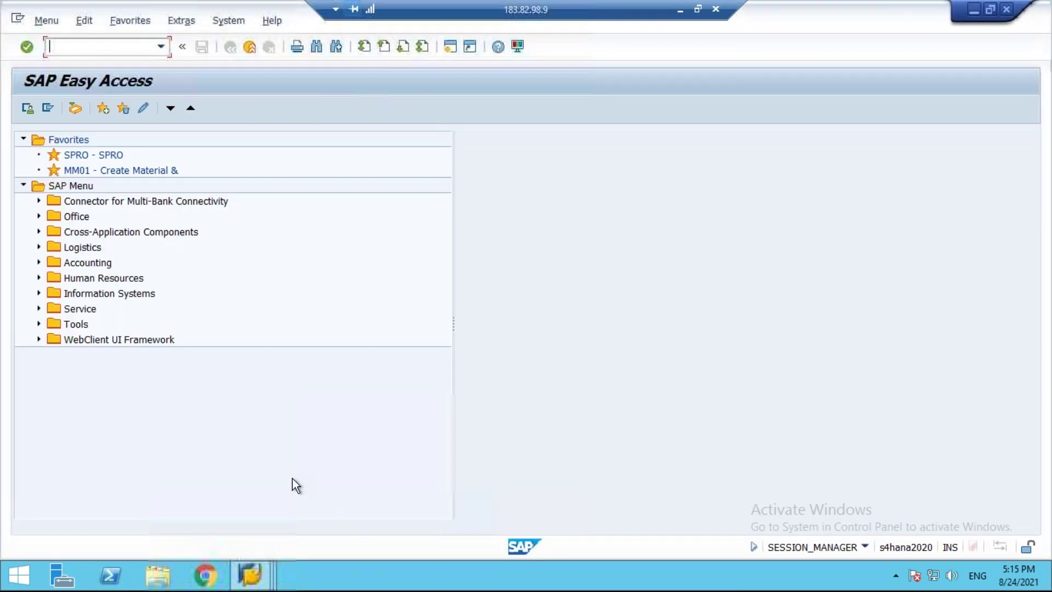
# Step: Minimize the remote desktop, refresh the local Windows desktop, and return to the remote desktop
pyautogui.click(680, 10)
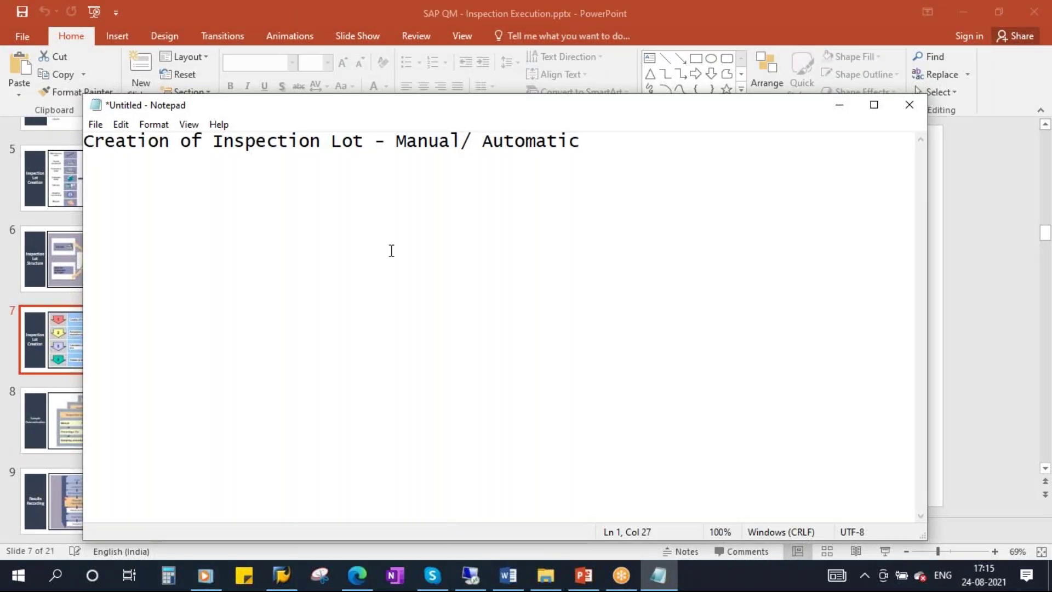
pyautogui.press('super+d')
pyautogui.rightClick(564, 246)
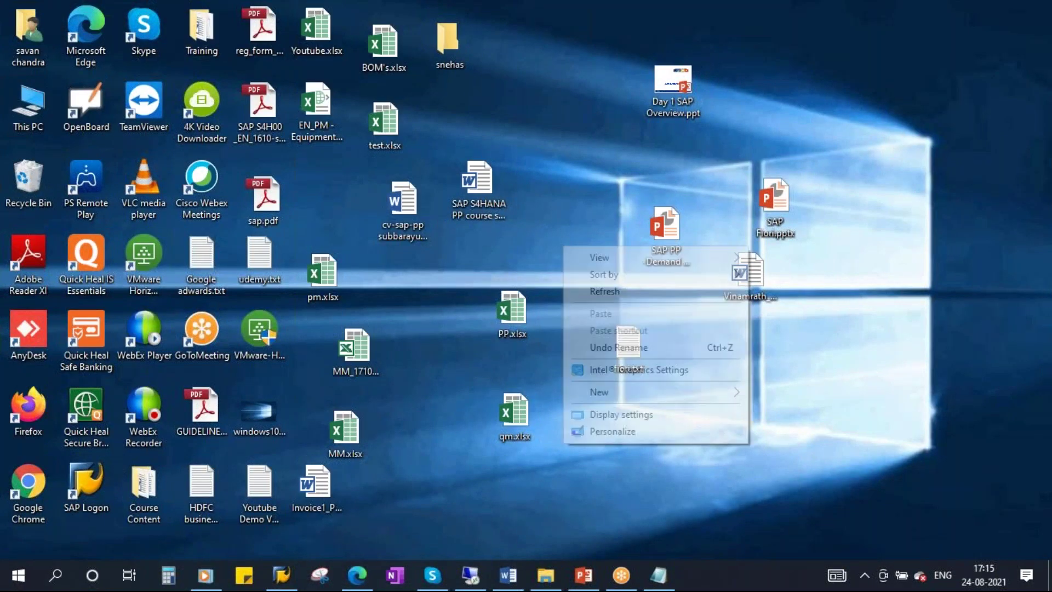
pyautogui.click(601, 294)
pyautogui.rightClick(533, 262)
pyautogui.click(584, 304)
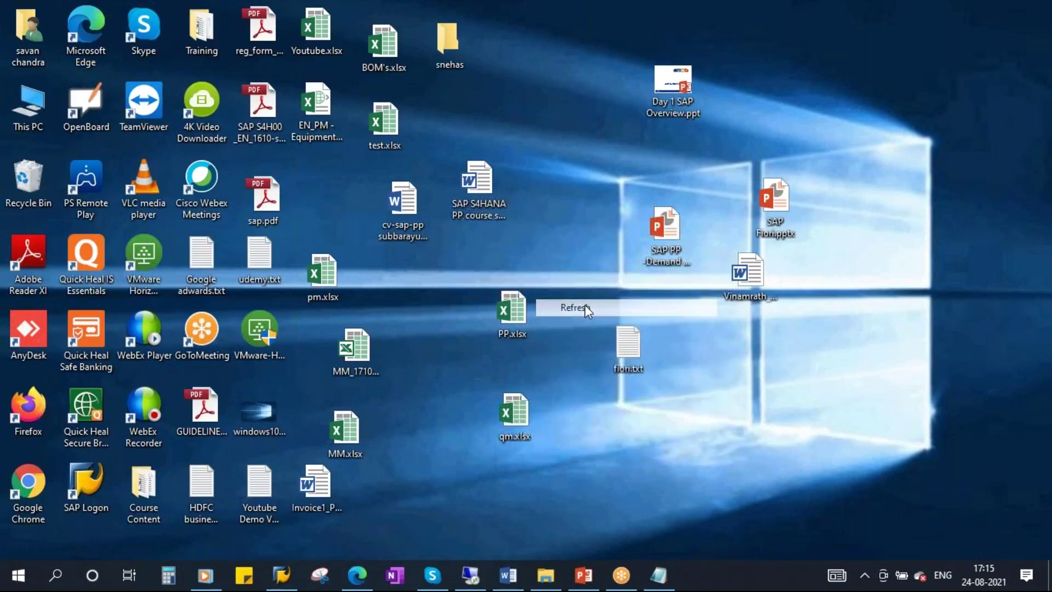
pyautogui.click(470, 575)
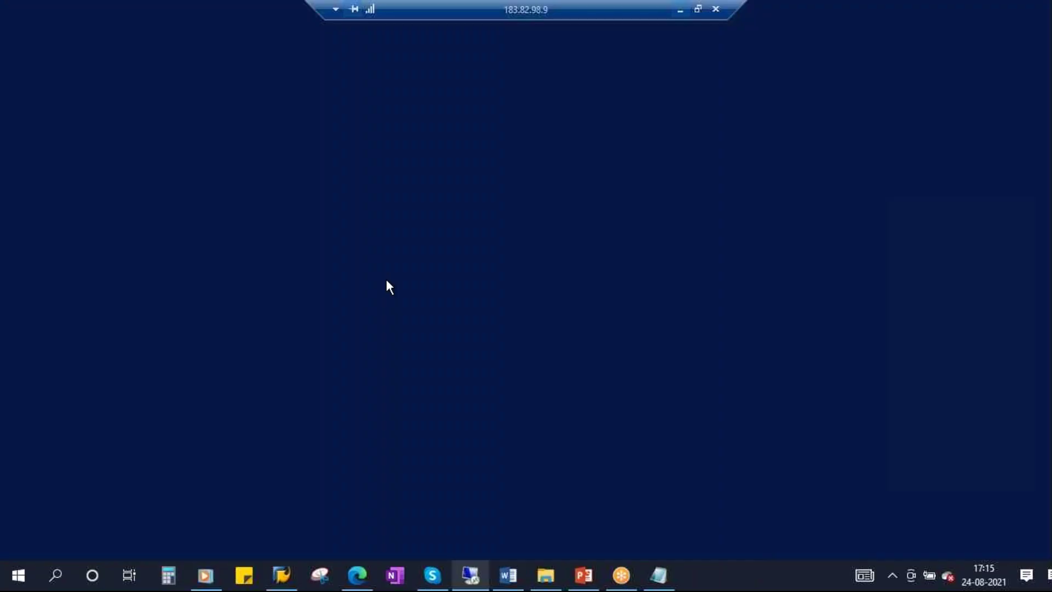
# Step: Check the session awaiting log-off, and open a new SAP session from the Materials List results
pyautogui.moveTo(273, 580)
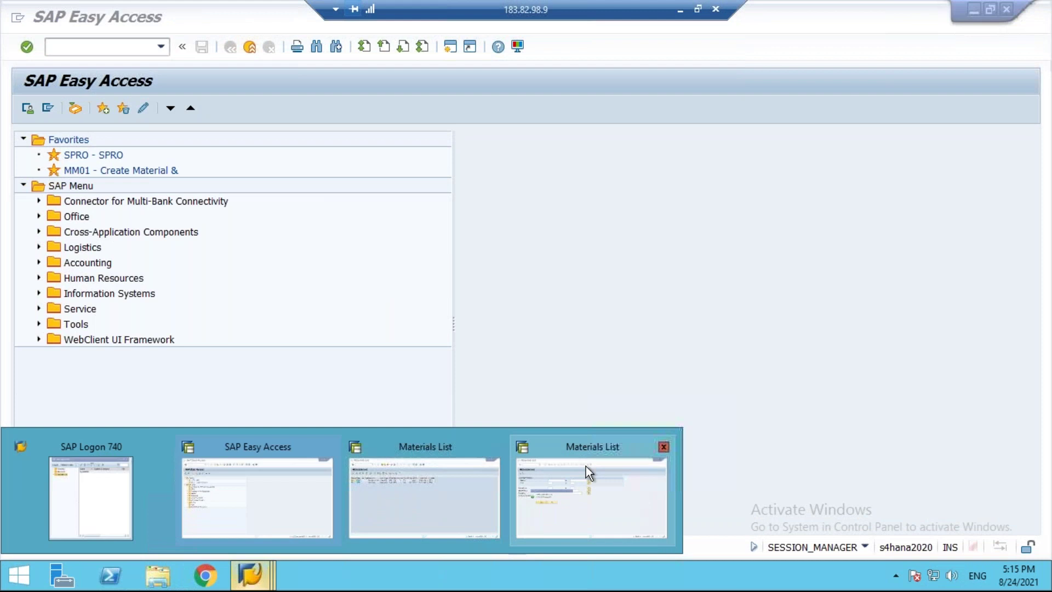
pyautogui.click(557, 479)
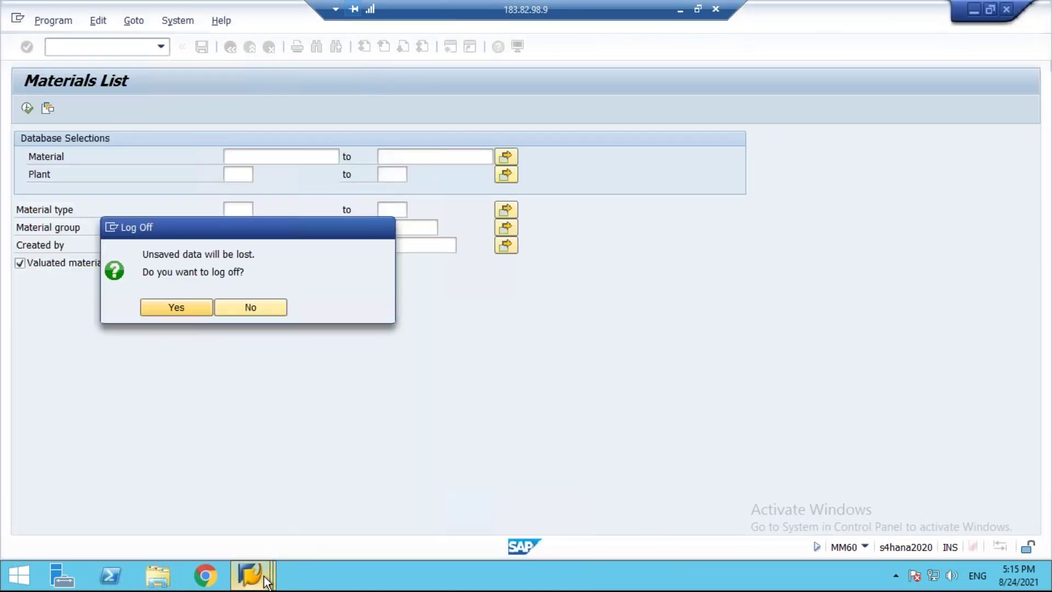
pyautogui.moveTo(250, 575)
pyautogui.click(415, 491)
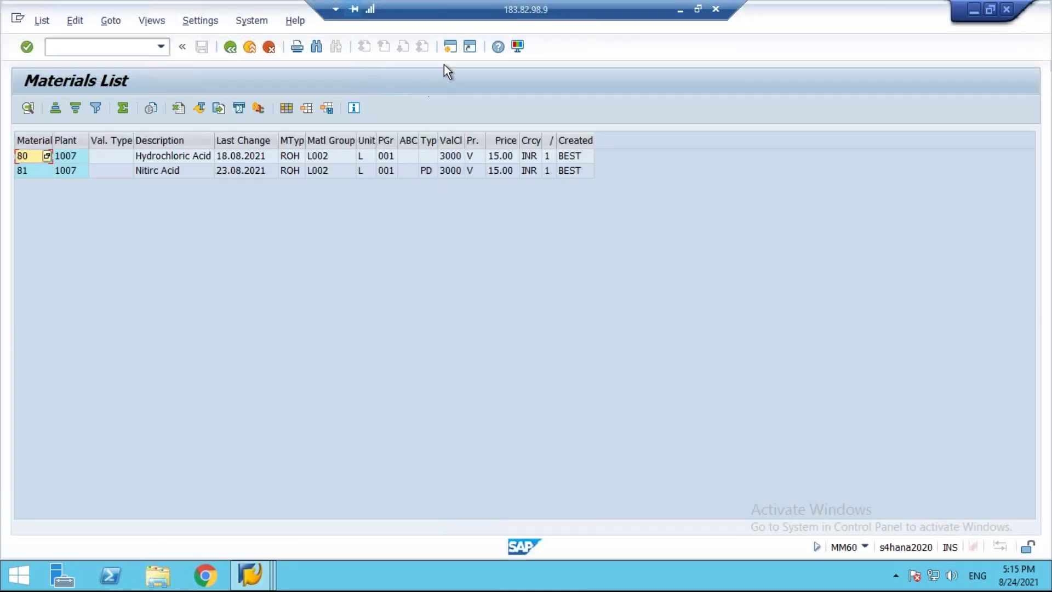
pyautogui.click(450, 47)
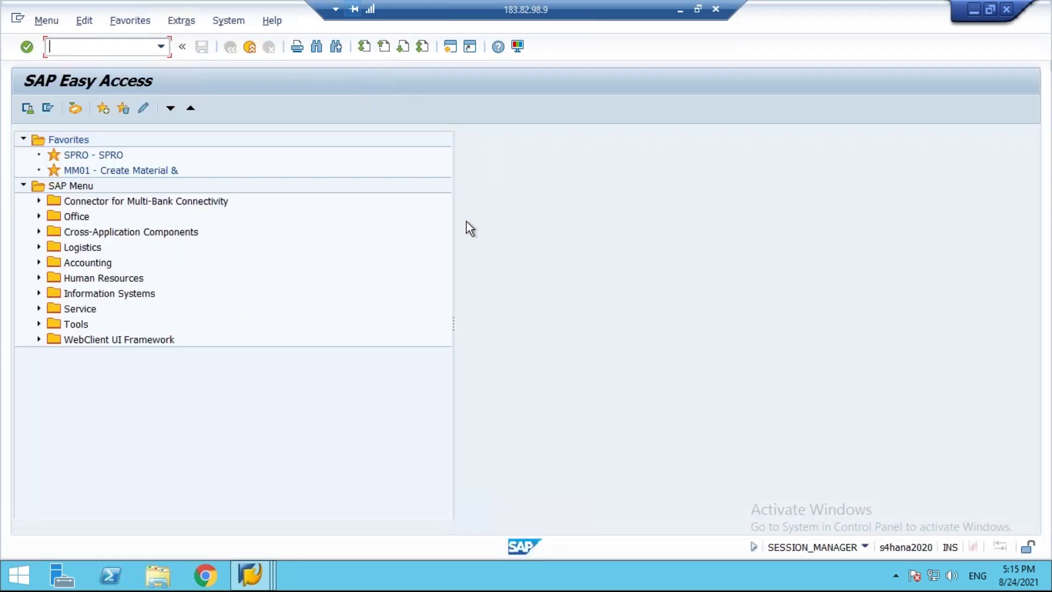
# Step: Return to the Materials List results and select the row of material 81, Nitirc Acid
pyautogui.moveTo(271, 586)
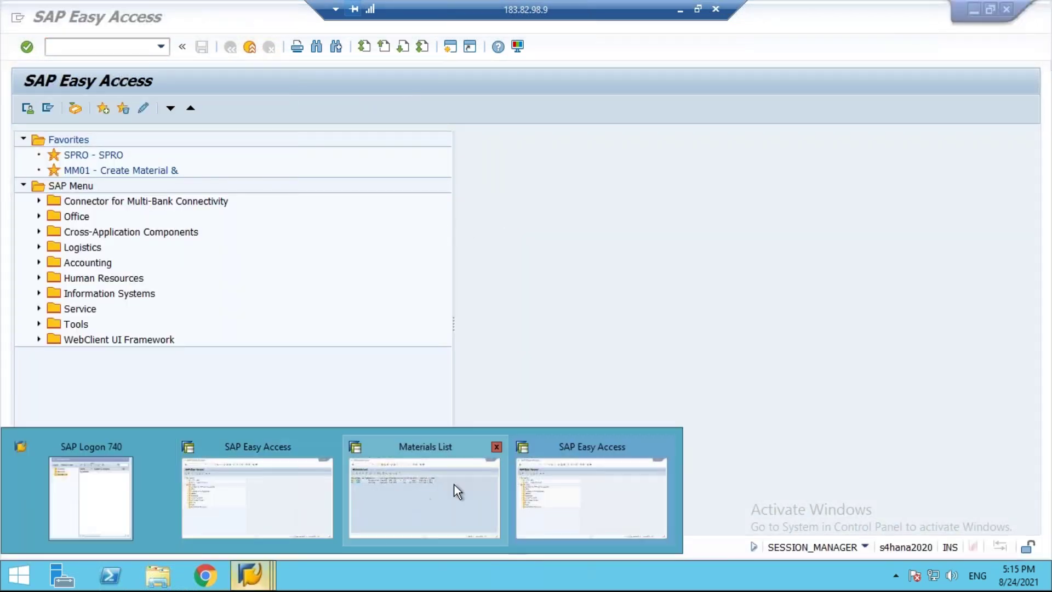
pyautogui.click(455, 487)
pyautogui.click(20, 173)
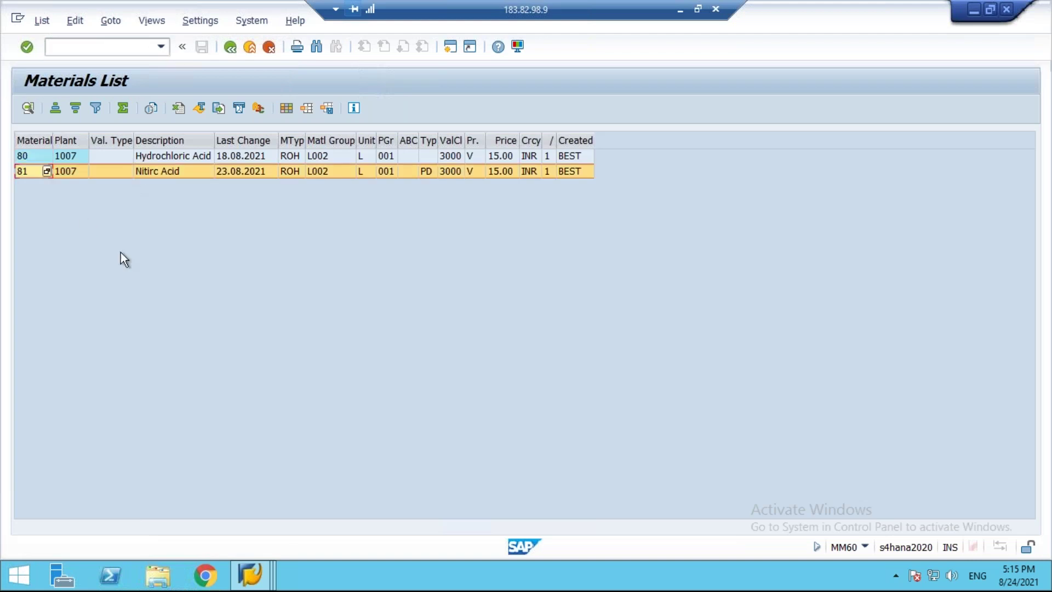
# Step: Start transaction MM02 in the new SAP Easy Access session and call up view selection for material 81
pyautogui.moveTo(250, 581)
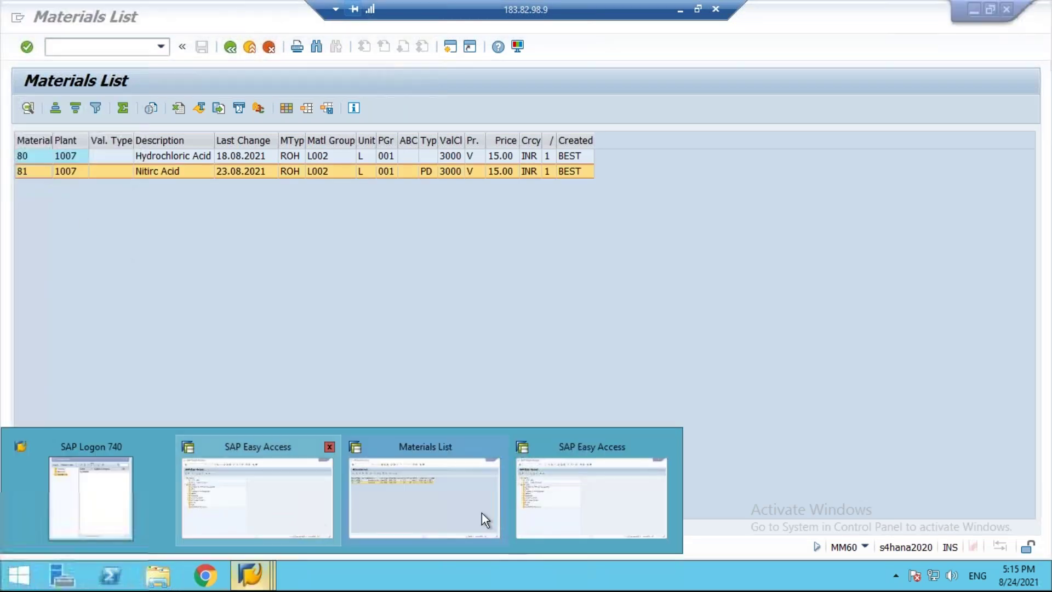
pyautogui.click(585, 491)
pyautogui.write('mm02')
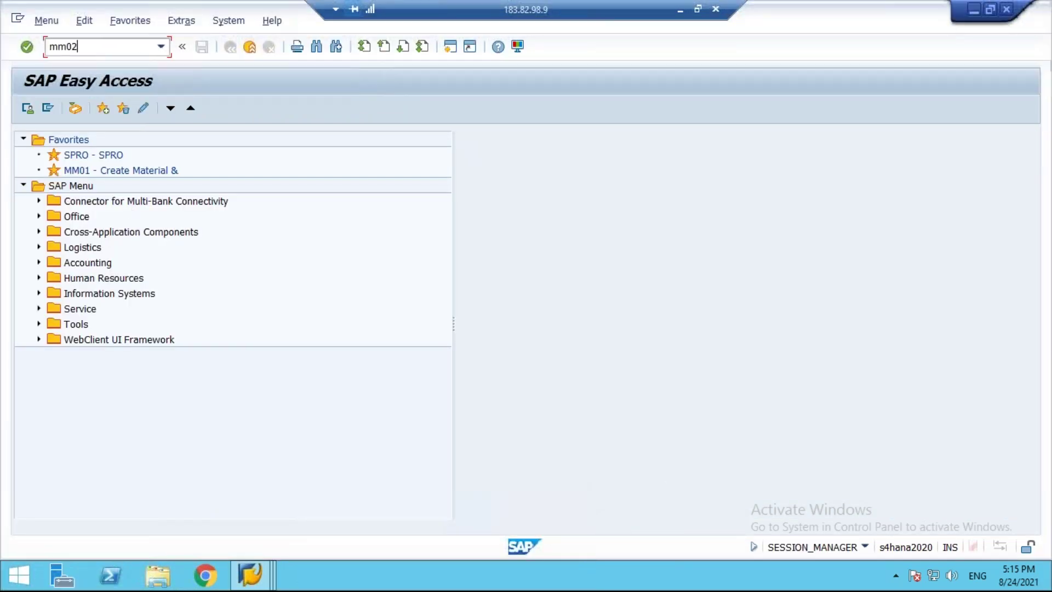
pyautogui.press('Return')
pyautogui.write('81')
pyautogui.click(200, 186)
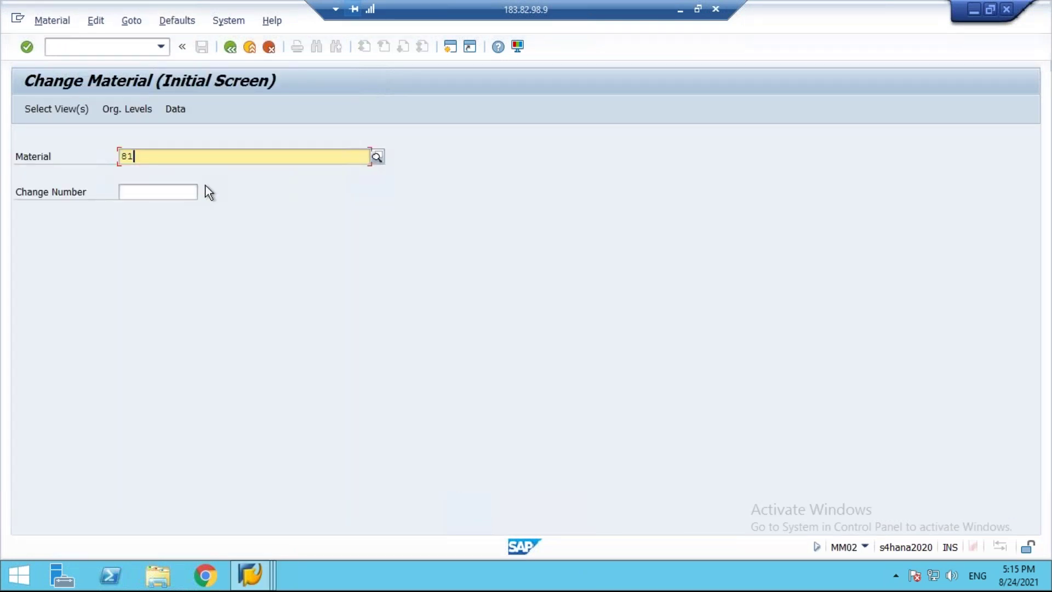
pyautogui.press('Return')
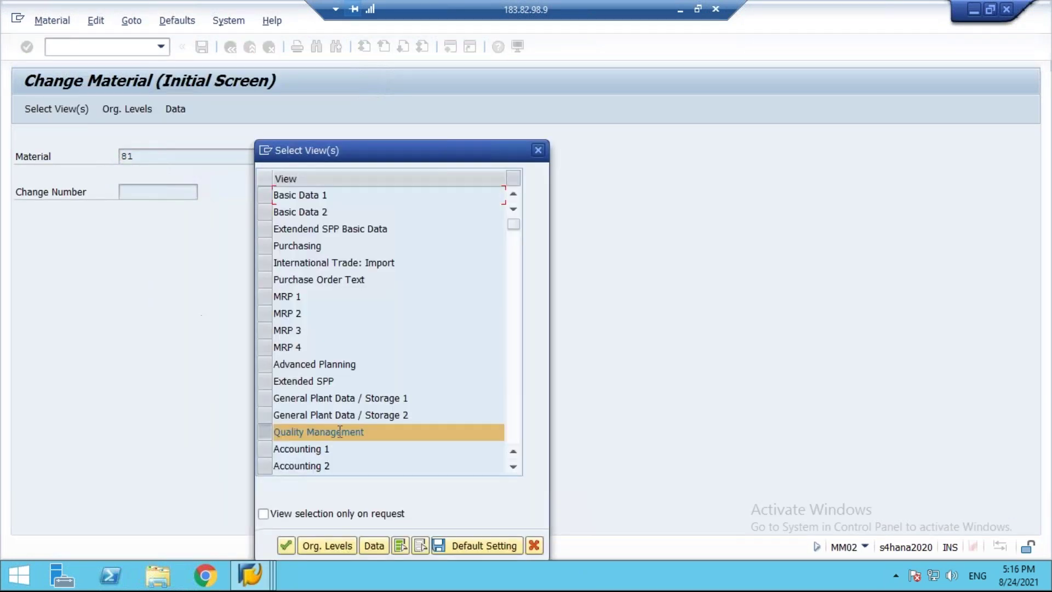
# Step: Open the Quality Management view of material 81 for plant 1007, and select inspection type 89 in its inspection setup
pyautogui.moveTo(372, 150); pyautogui.dragTo(402, 73)
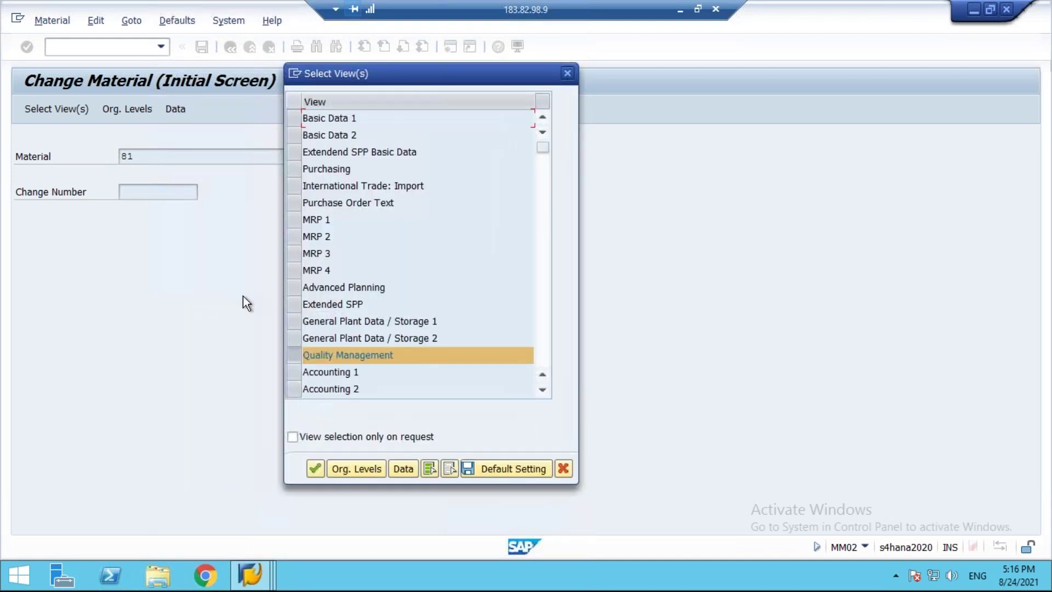
pyautogui.click(310, 468)
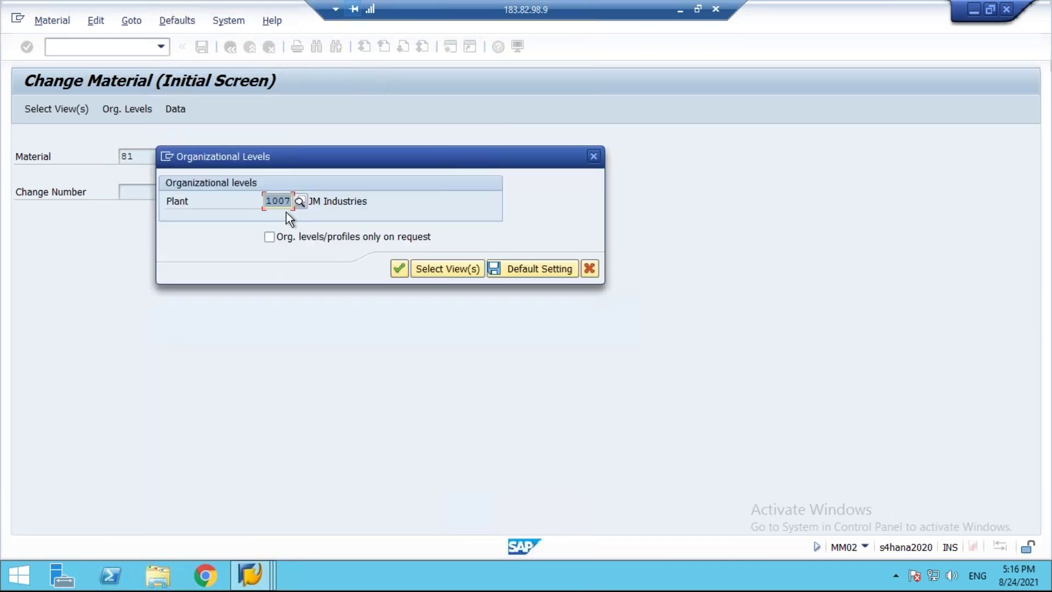
pyautogui.click(400, 268)
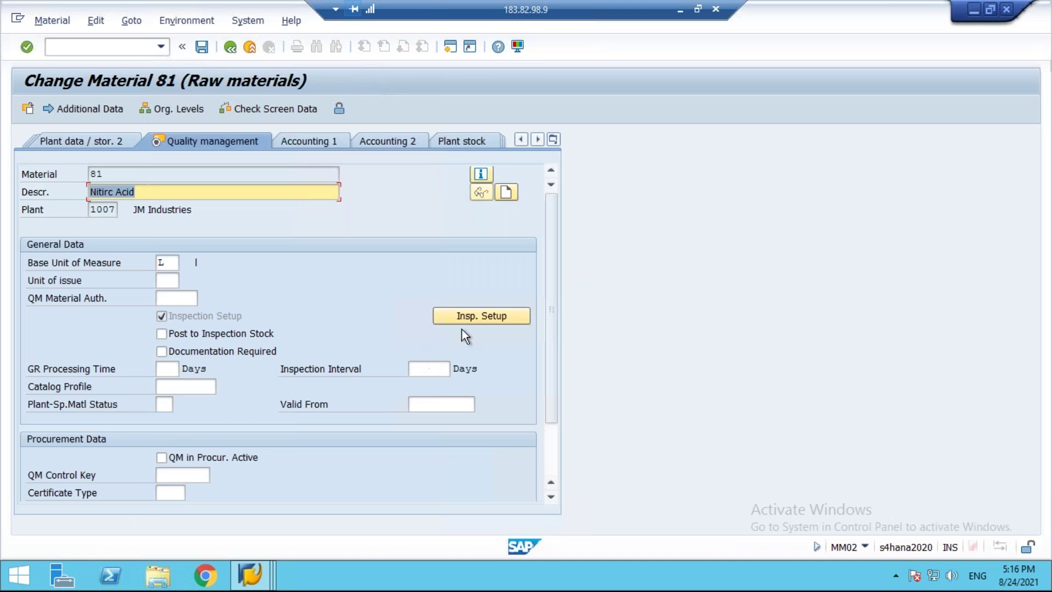
pyautogui.click(489, 317)
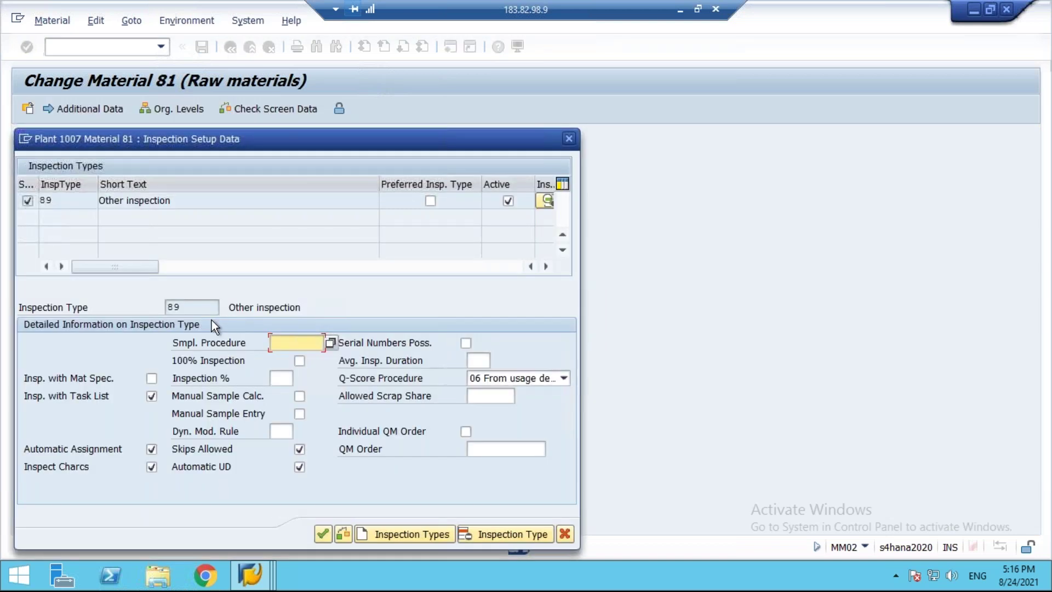
pyautogui.click(50, 203)
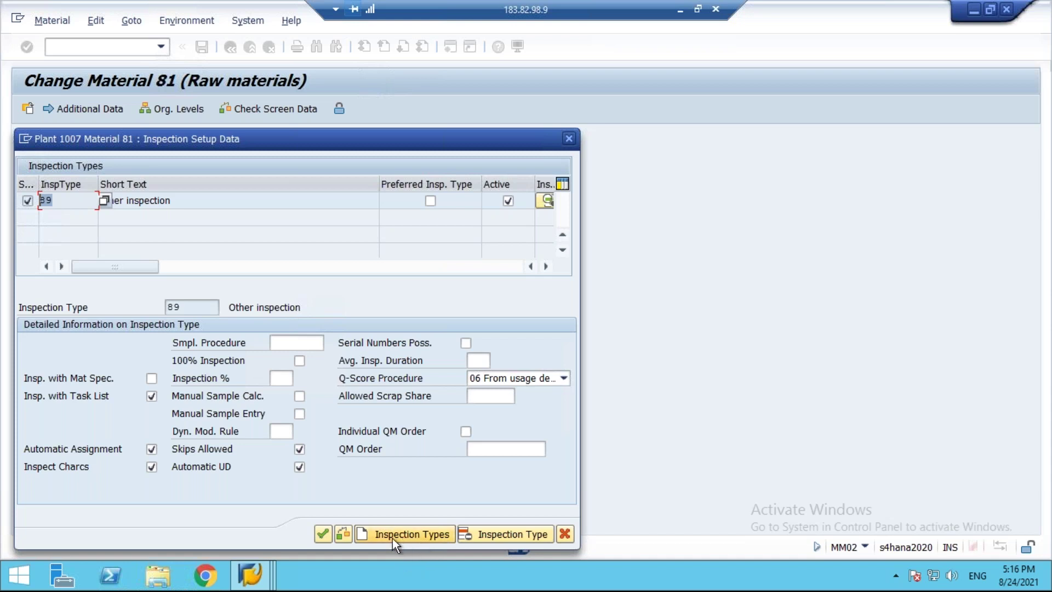
# Step: Add inspection type 05, Inspection for other goods receipt, to material 81's inspection setup for plant 1007 and make it active
pyautogui.click(426, 533)
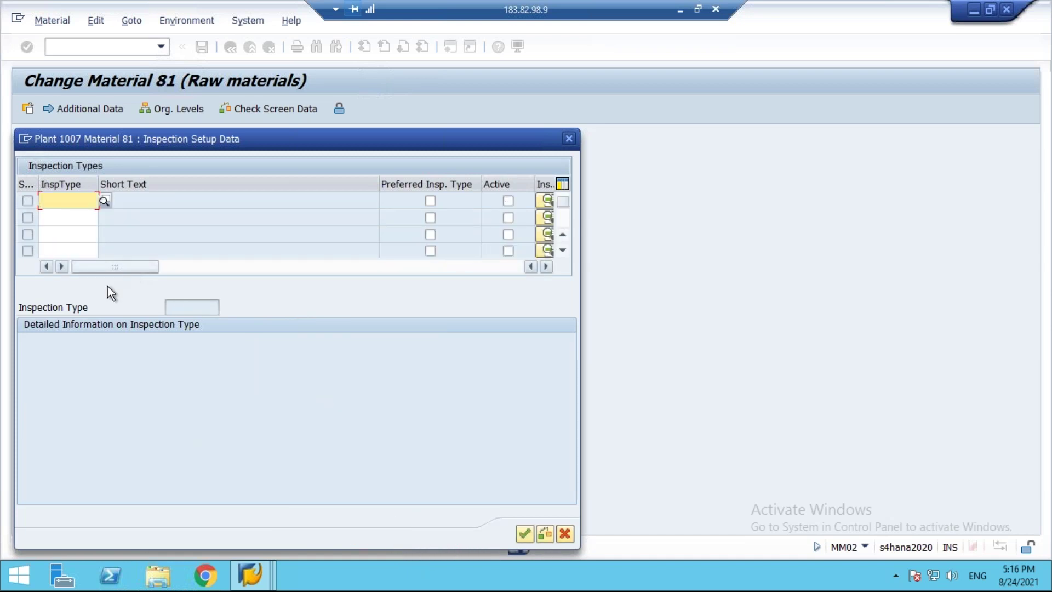
pyautogui.click(104, 200)
pyautogui.click(155, 291)
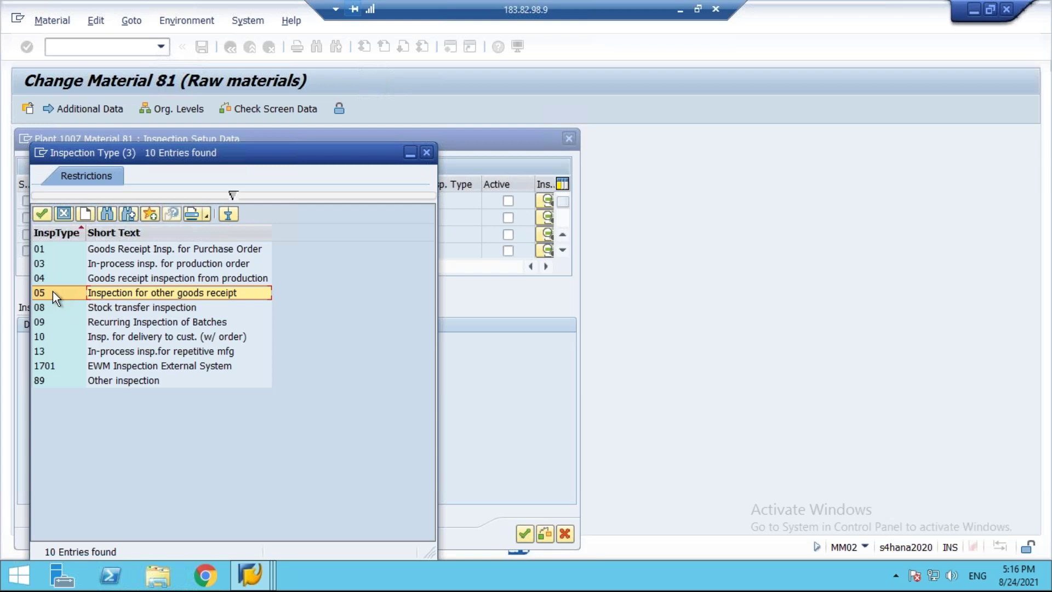
pyautogui.click(138, 248)
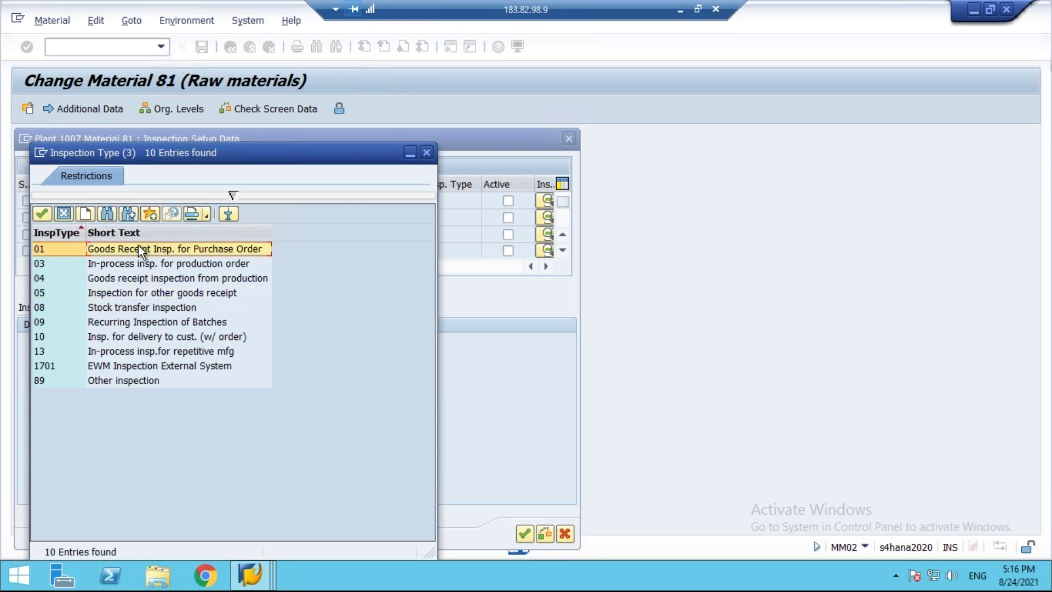
pyautogui.click(154, 296)
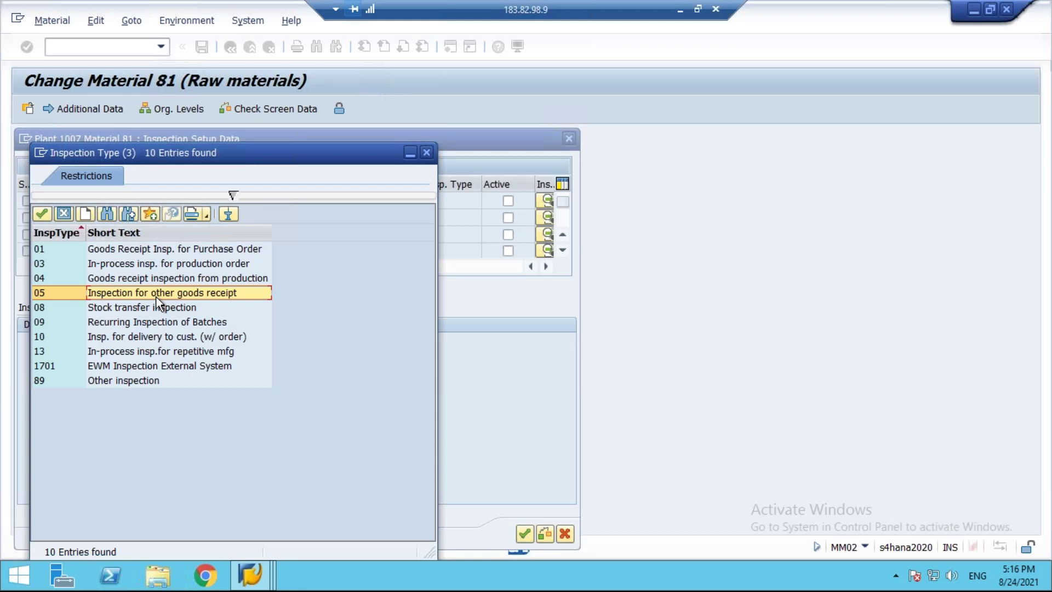
pyautogui.doubleClick(47, 295)
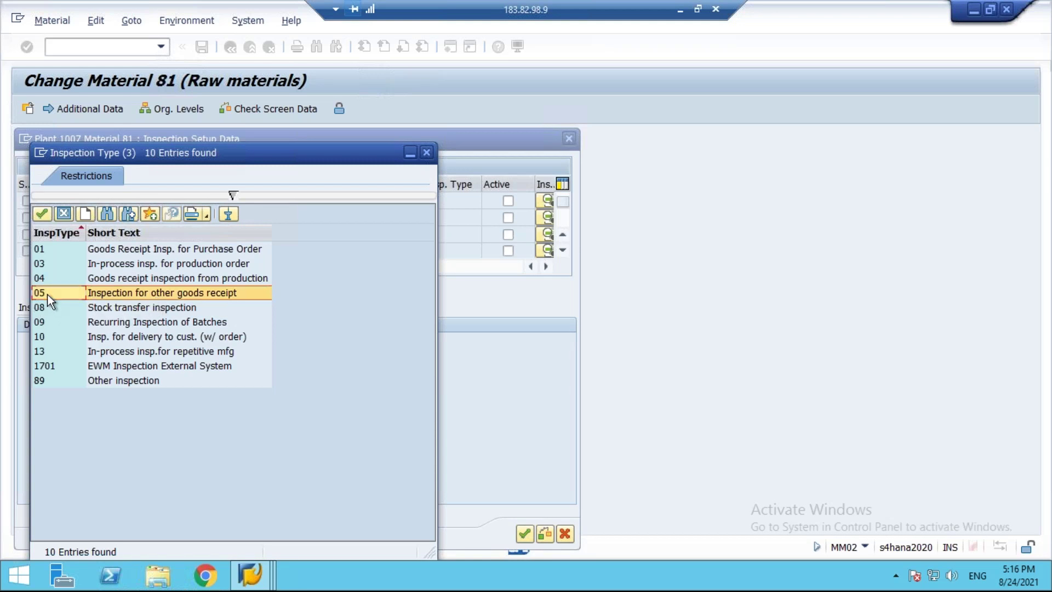
pyautogui.click(547, 531)
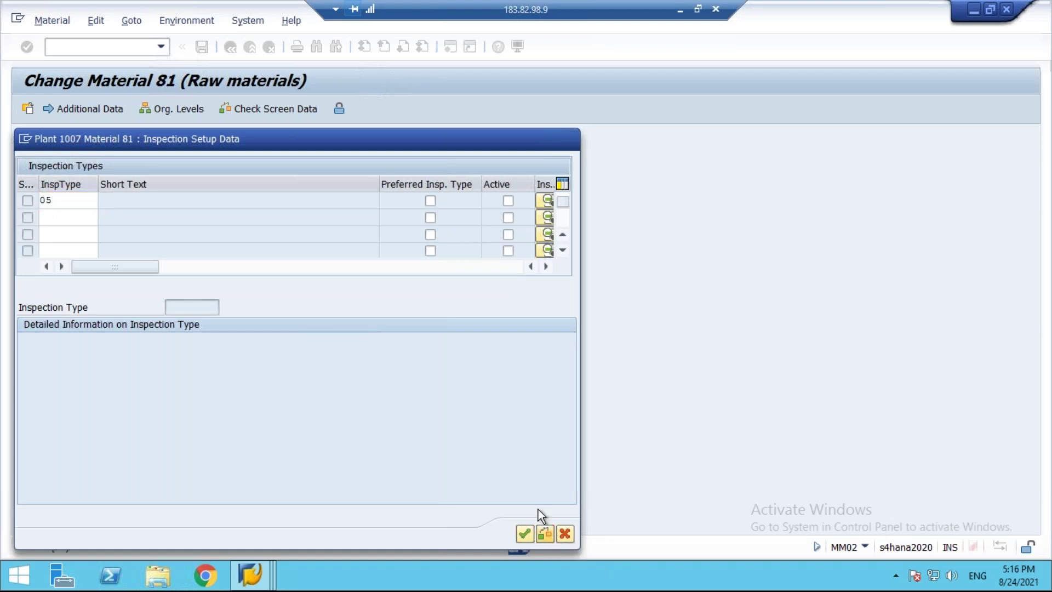
pyautogui.click(508, 201)
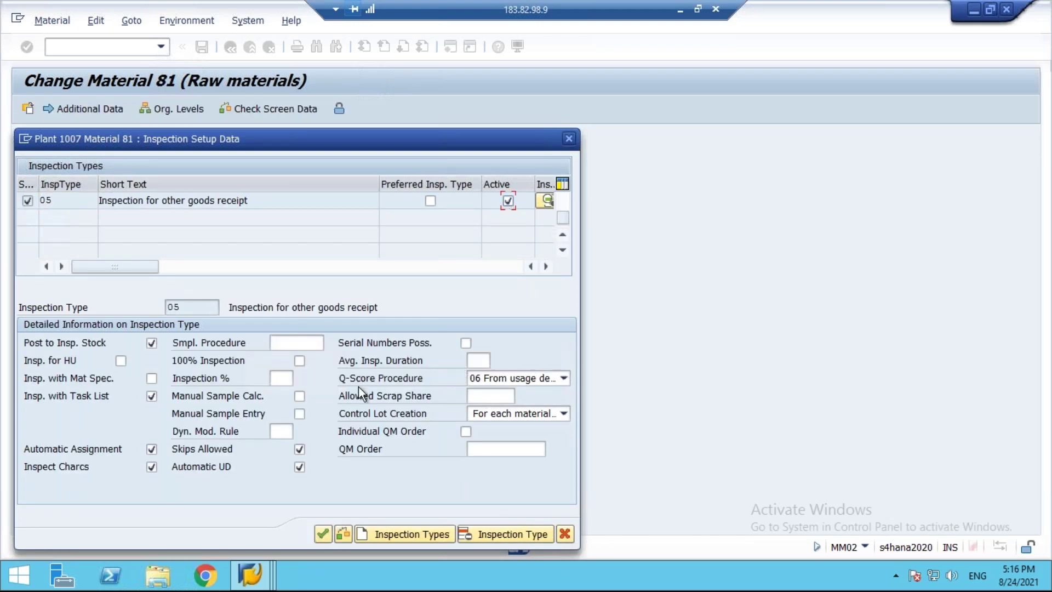
# Step: Accept the inspection setup data and save material 81
pyautogui.moveTo(564, 218); pyautogui.dragTo(569, 176)
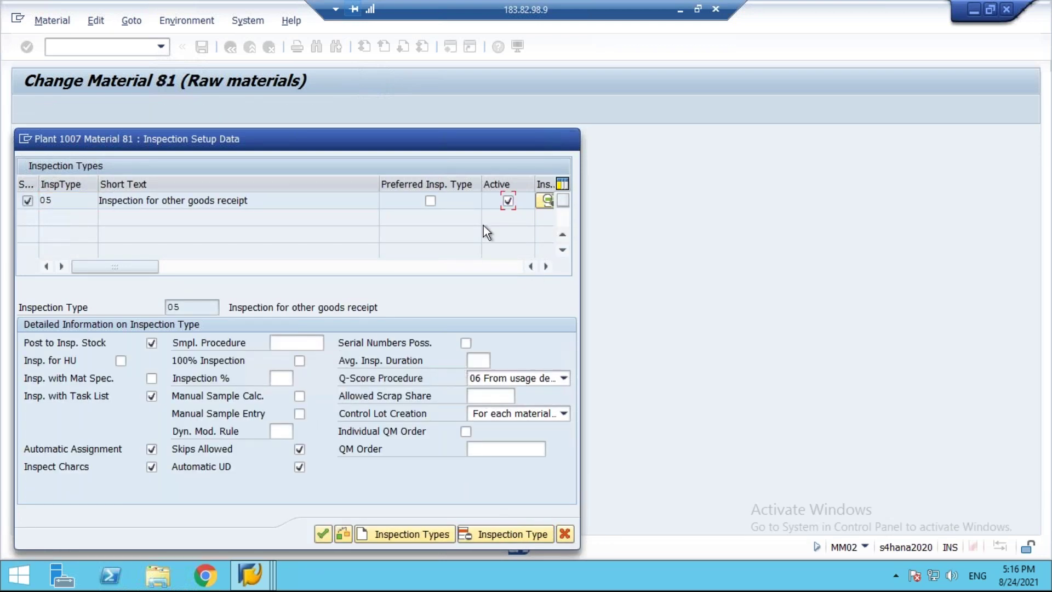
pyautogui.click(324, 534)
pyautogui.click(201, 47)
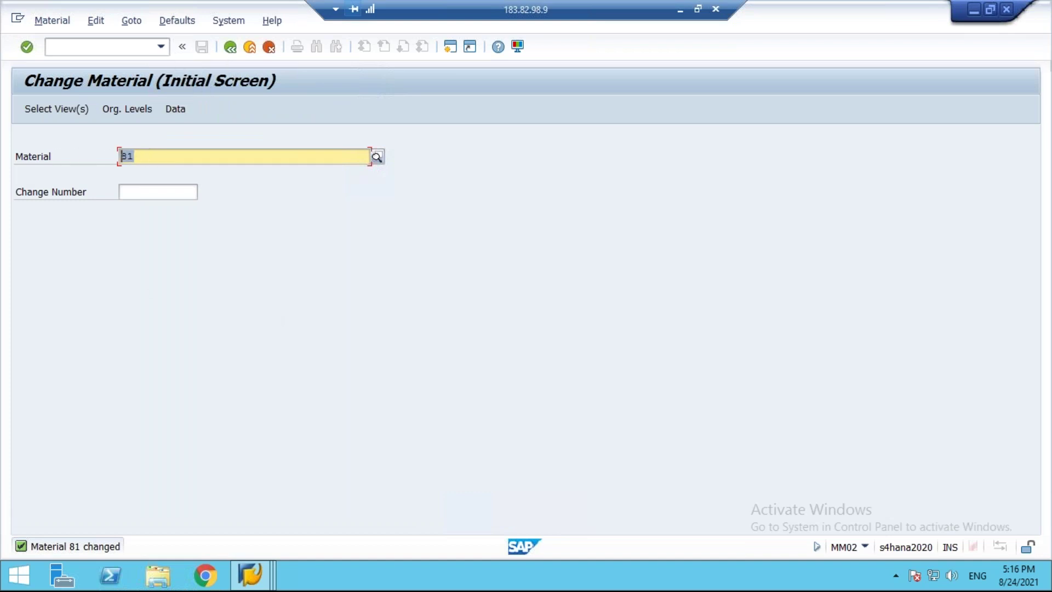
# Step: Leave the change screen of material 81 and start transaction MIGO in the same session
pyautogui.click(57, 157)
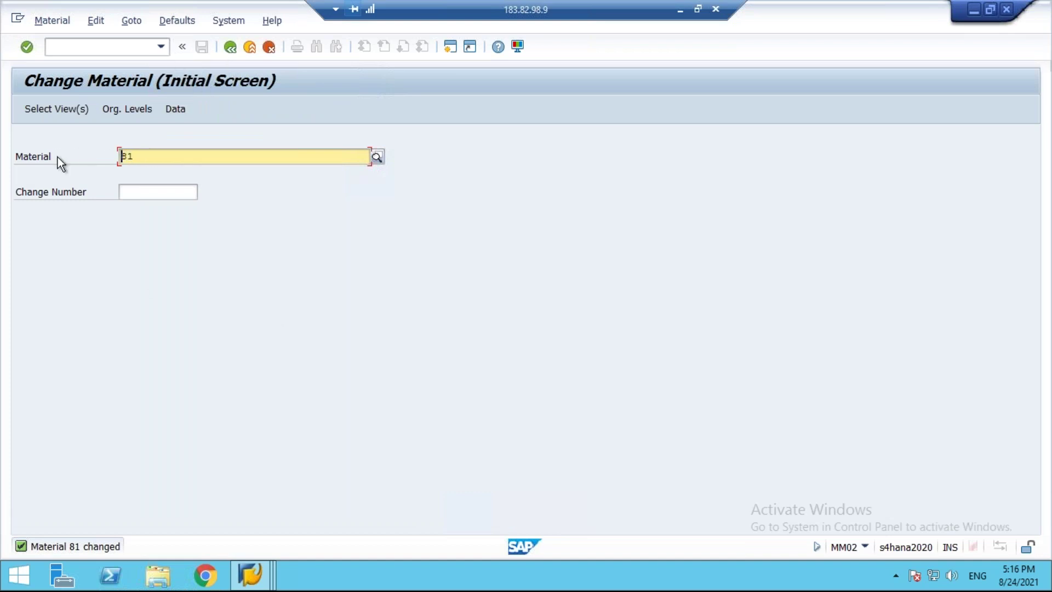
pyautogui.doubleClick(137, 158)
pyautogui.click(231, 48)
pyautogui.click(95, 48)
pyautogui.write('migo')
pyautogui.press('Return')
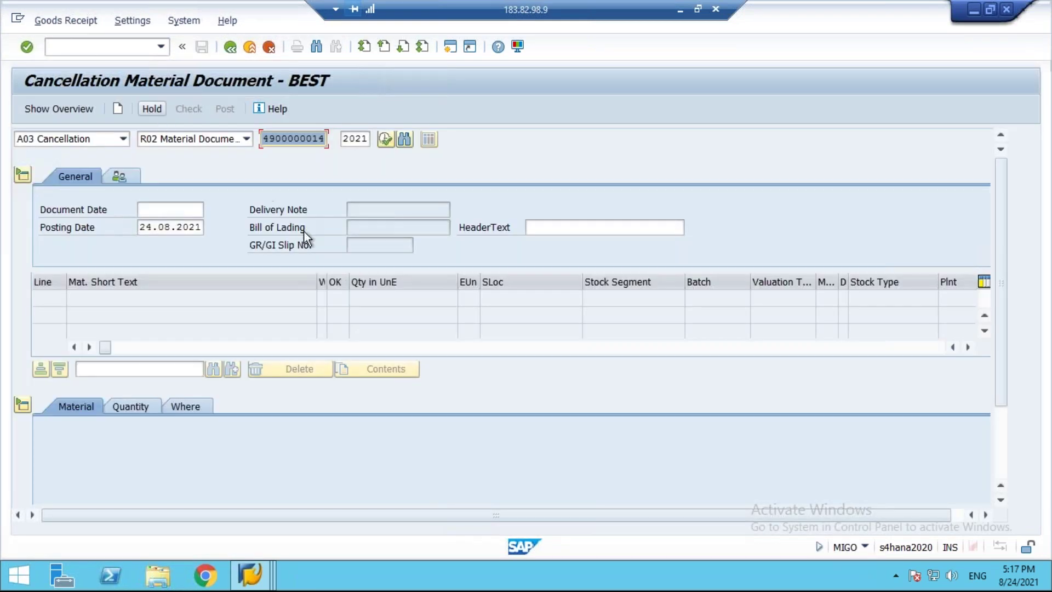
# Step: Switch to the SAP Easy Access session and check the MMBE stock overview of material 81 in plant 1007
pyautogui.moveTo(258, 573)
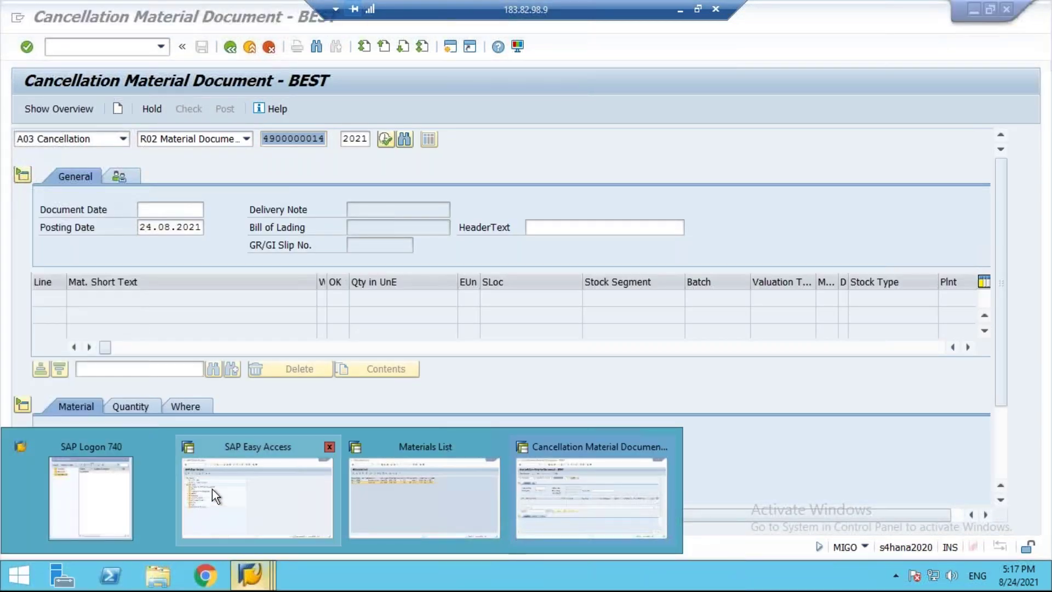
pyautogui.click(283, 487)
pyautogui.write('mmbe')
pyautogui.press('Return')
pyautogui.write('81')
pyautogui.click(238, 174)
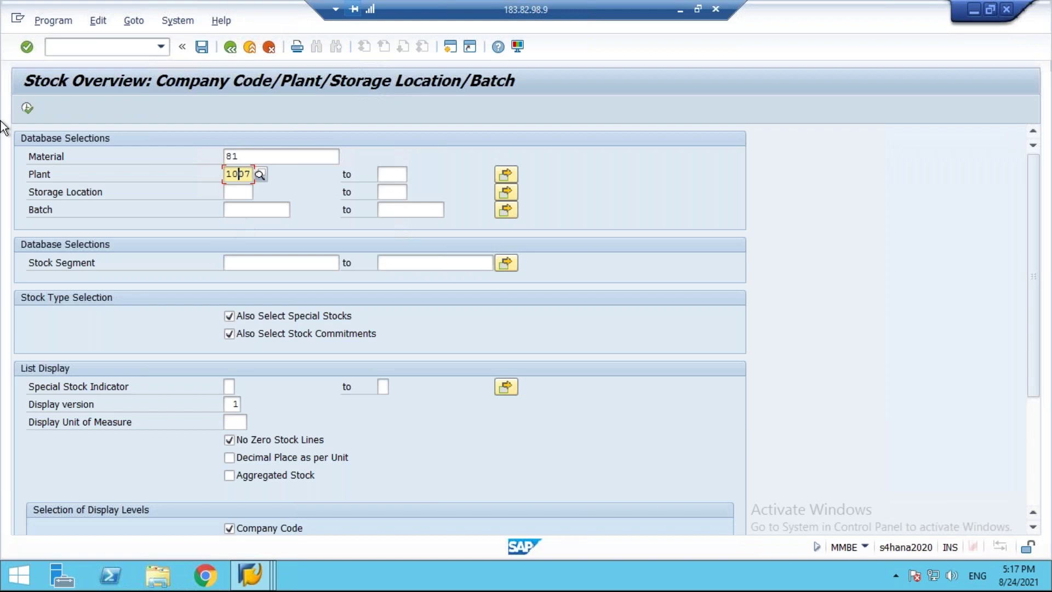
pyautogui.click(28, 108)
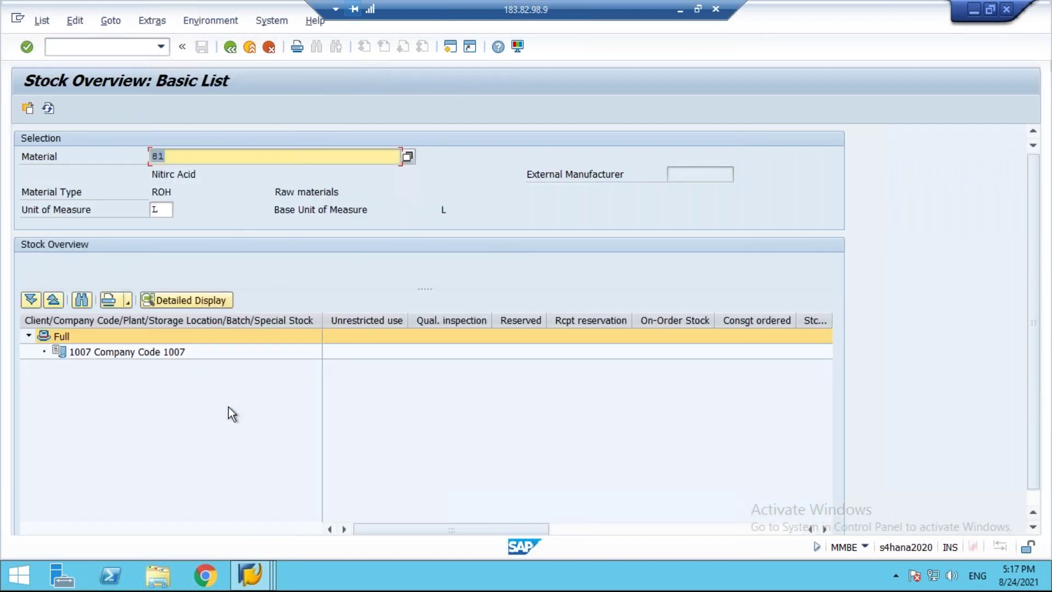
# Step: Return to the MIGO session and set it up for a Goods Receipt with reference Other and movement type 501
pyautogui.click(250, 575)
pyautogui.click(569, 480)
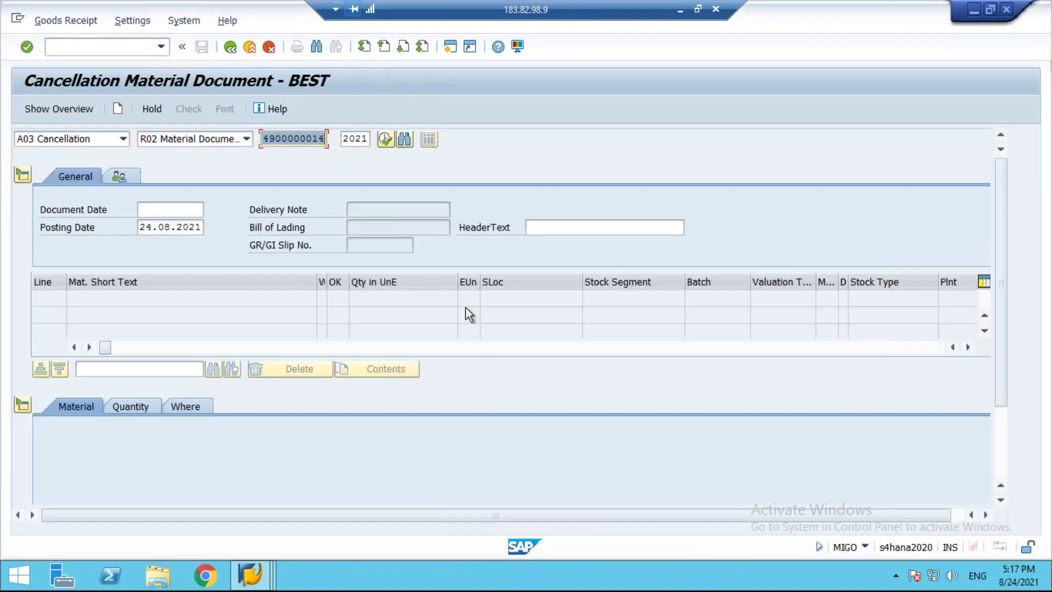
pyautogui.click(123, 139)
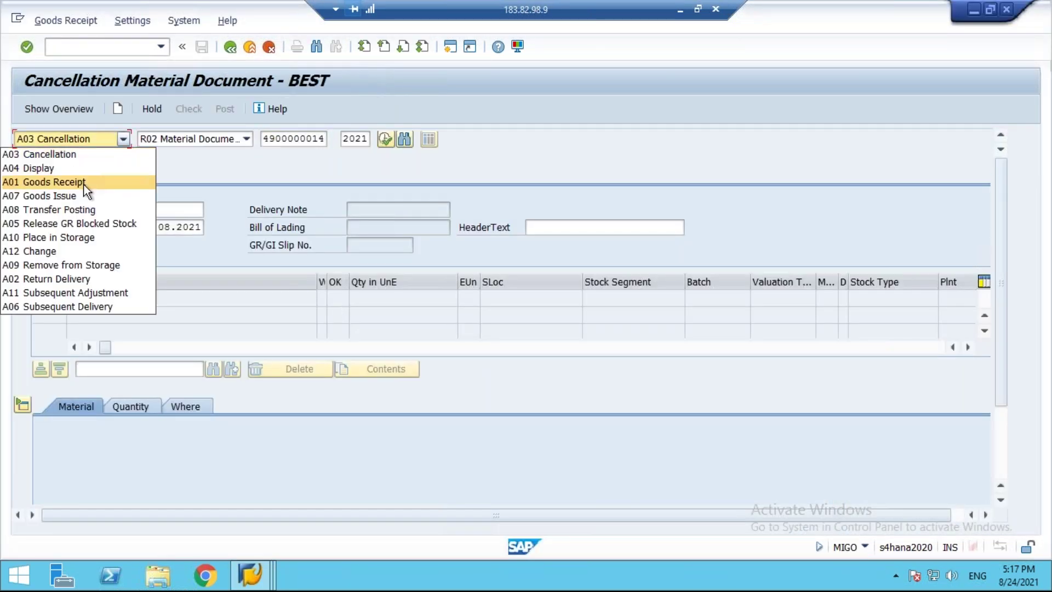
pyautogui.click(83, 182)
pyautogui.click(246, 140)
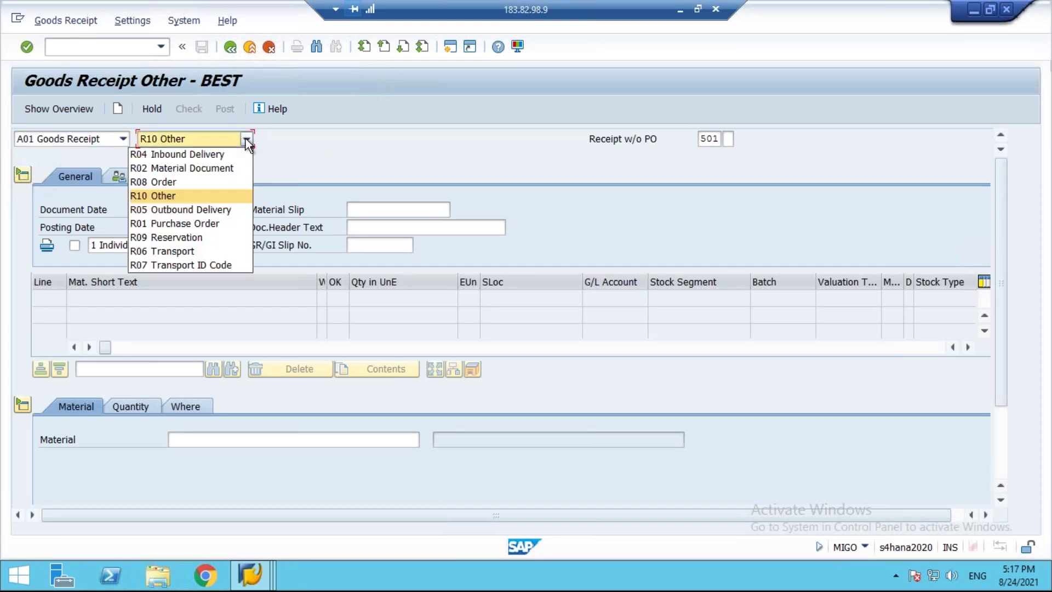
pyautogui.click(200, 196)
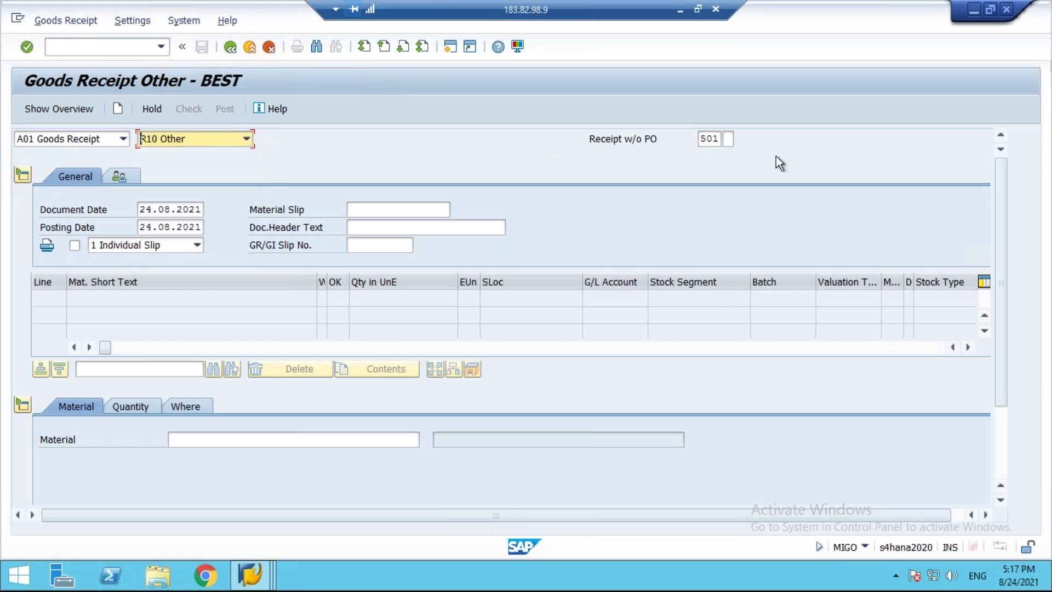
pyautogui.click(703, 142)
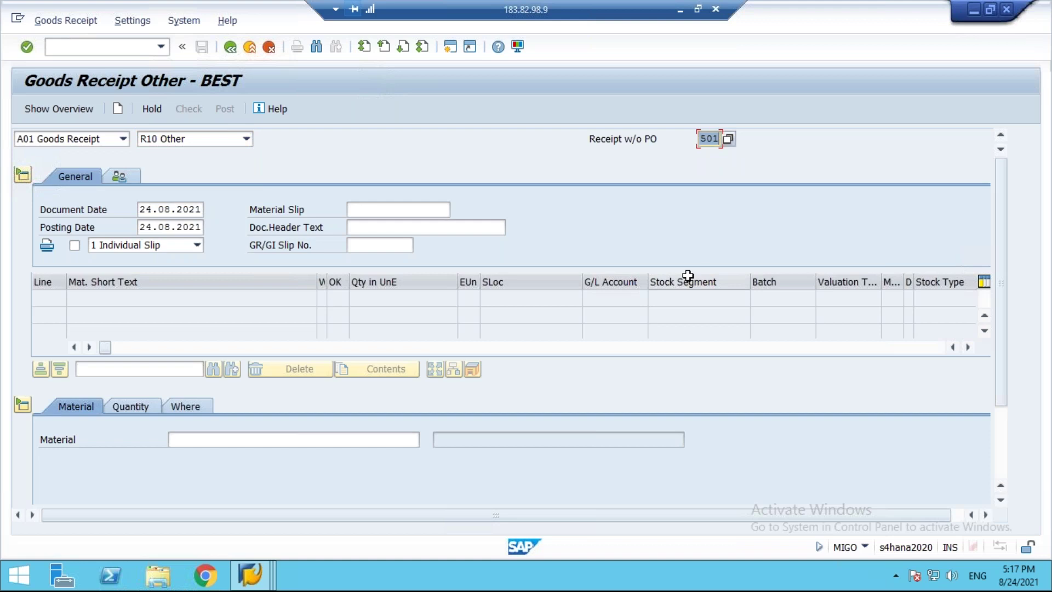
# Step: Enter material 81 with a quantity of 100 as the goods receipt item
pyautogui.click(250, 445)
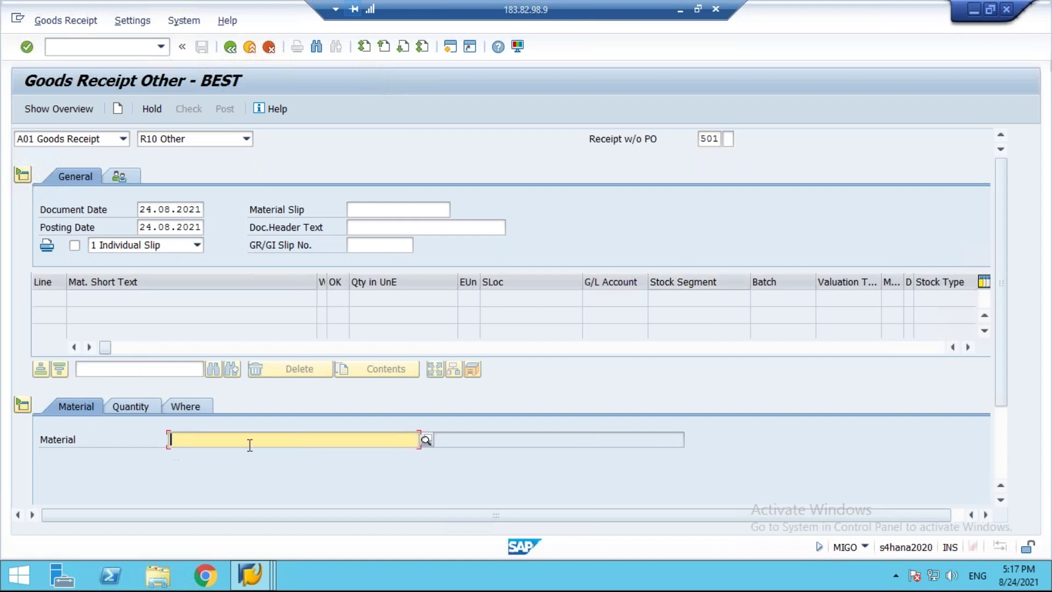
pyautogui.write('81')
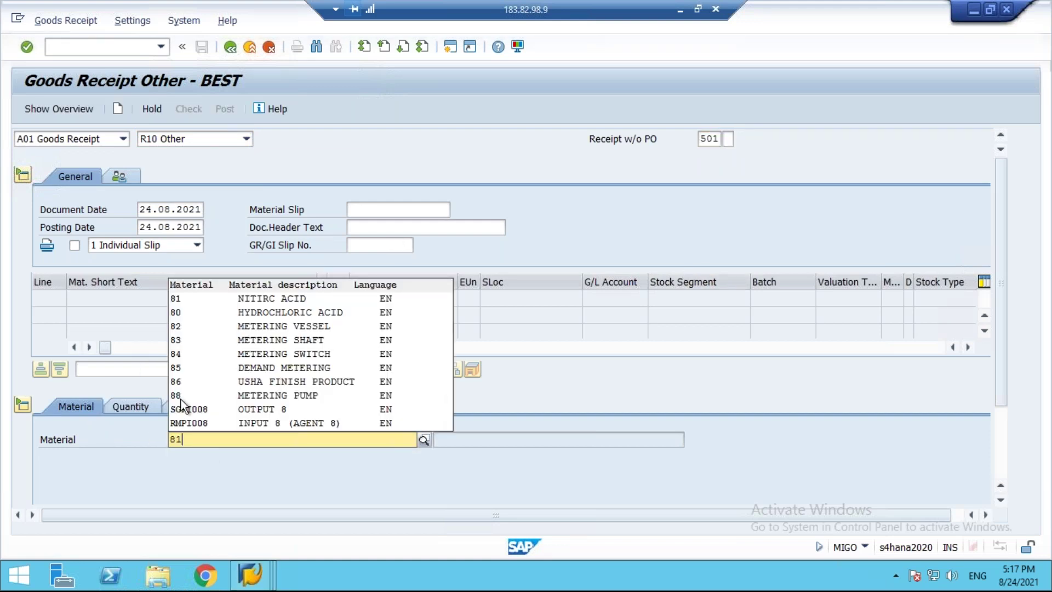
pyautogui.click(206, 469)
pyautogui.click(155, 410)
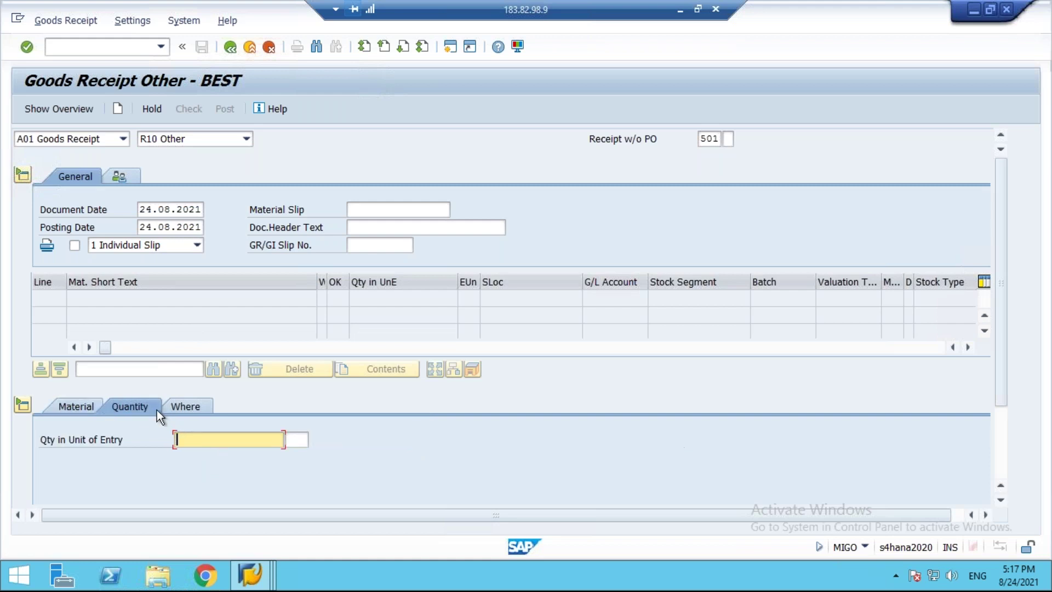
pyautogui.write('100')
pyautogui.press('Return')
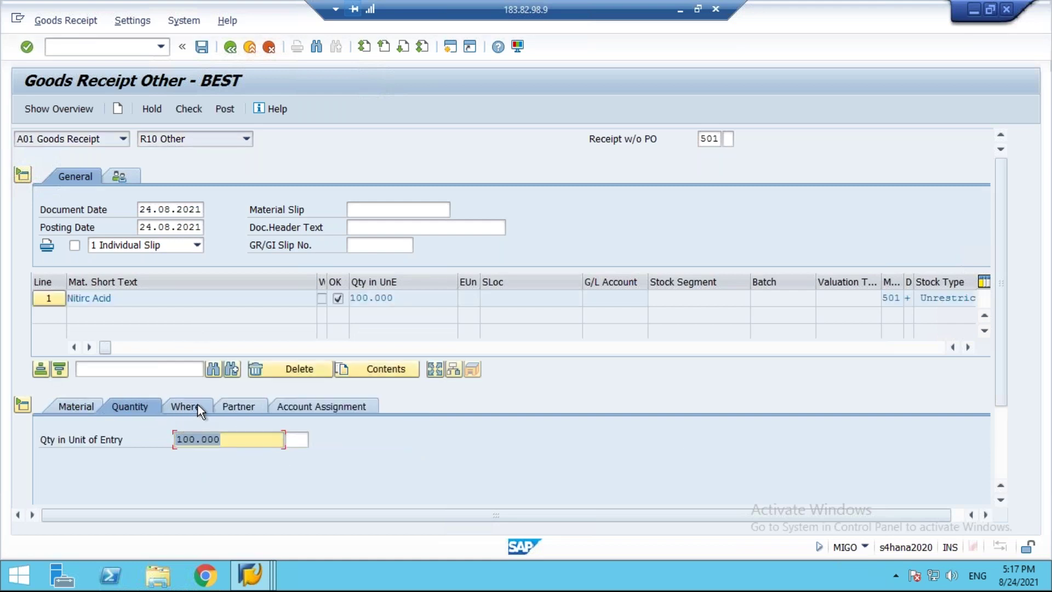
# Step: Assign the Nitirc Acid item to plant 1007 and storage location Std storage 1
pyautogui.click(197, 408)
pyautogui.click(195, 475)
pyautogui.write('1007')
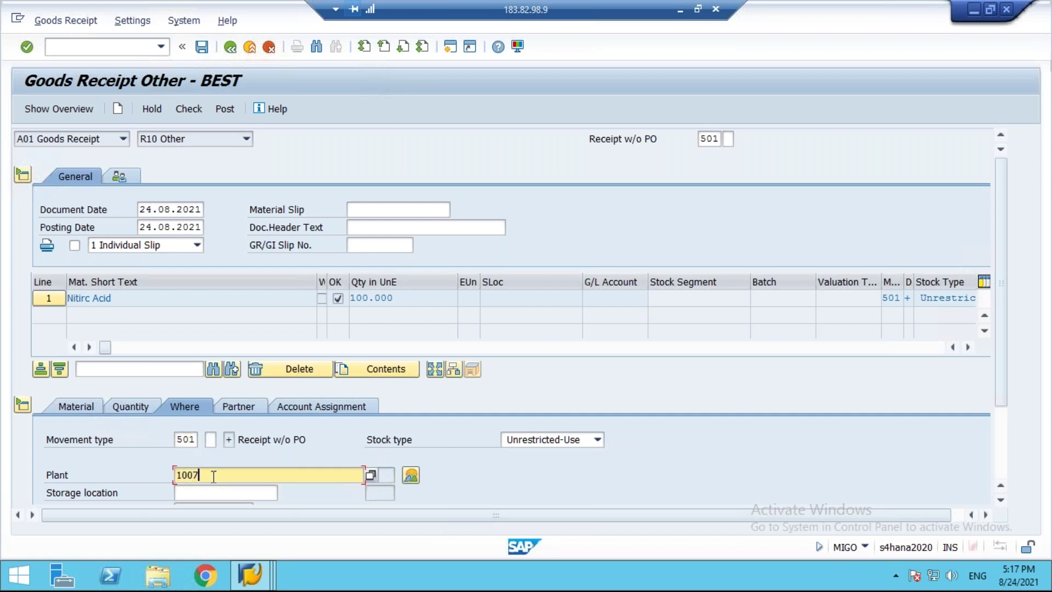
pyautogui.press('Return')
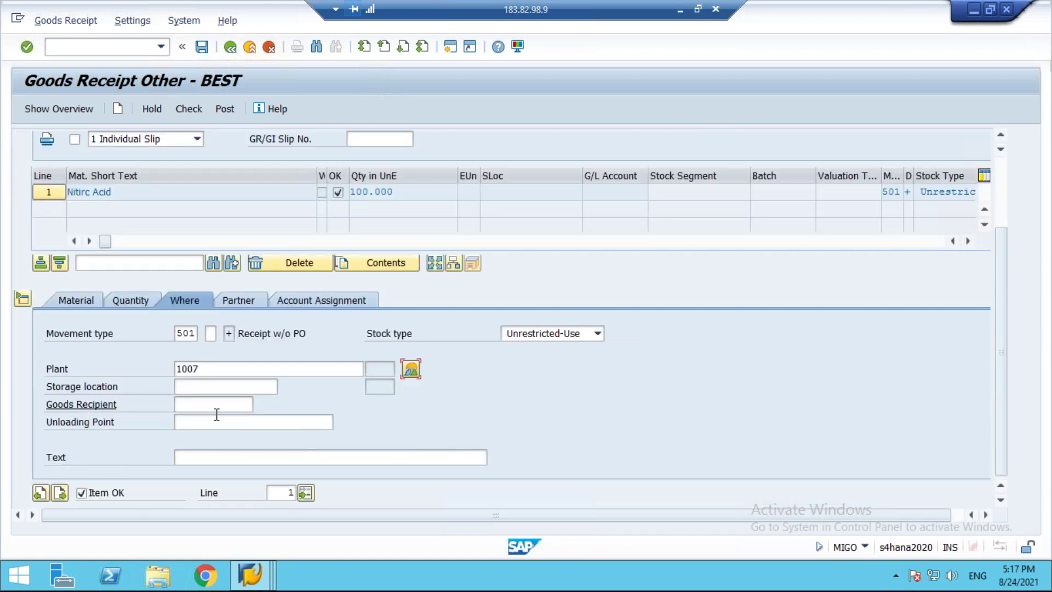
pyautogui.click(215, 387)
pyautogui.write('1')
pyautogui.click(189, 406)
pyautogui.press('Return')
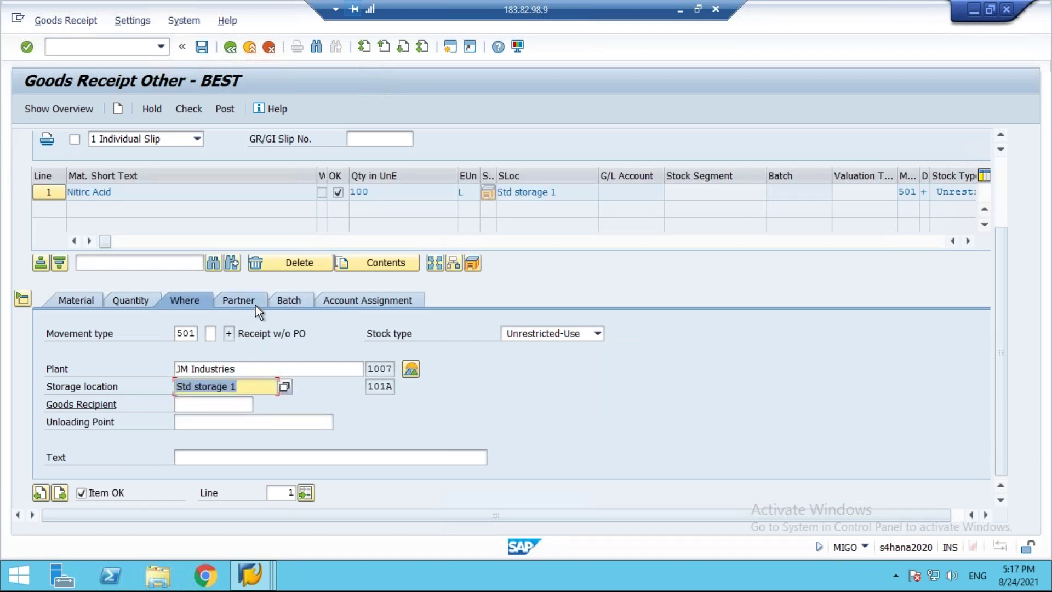
# Step: Search the item's vendor by purchasing organization 1007 with Suppliers: Purchasing, and try to assign the first JK TRADERS entry
pyautogui.click(235, 301)
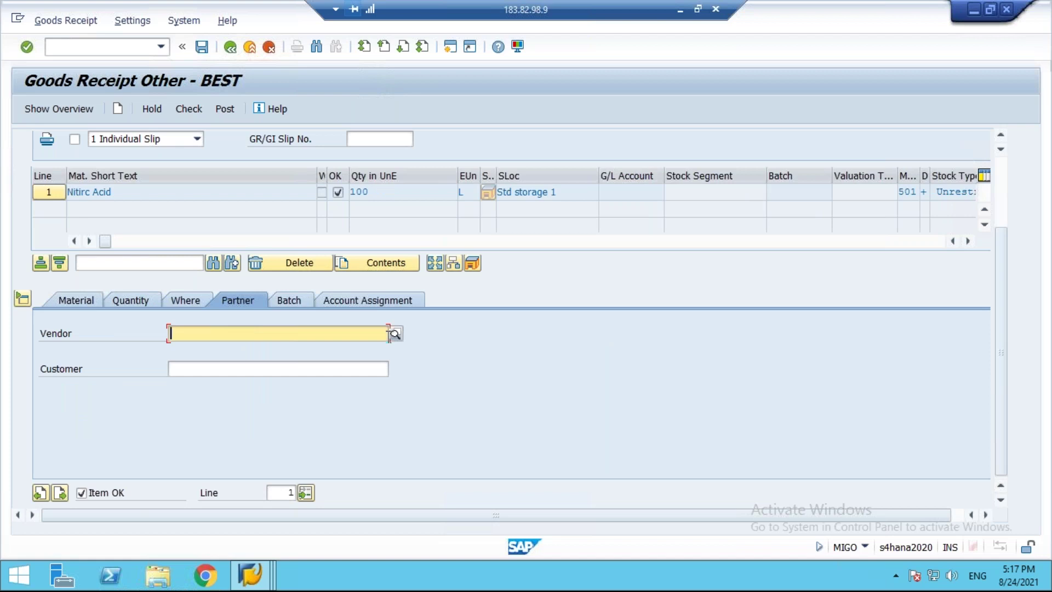
pyautogui.click(395, 333)
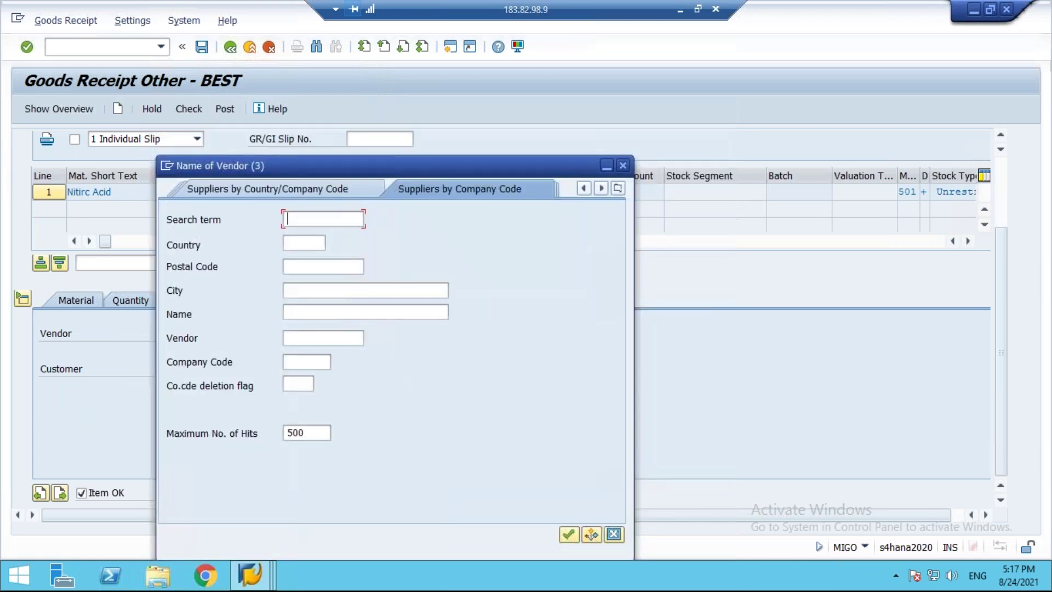
pyautogui.click(306, 364)
pyautogui.click(618, 188)
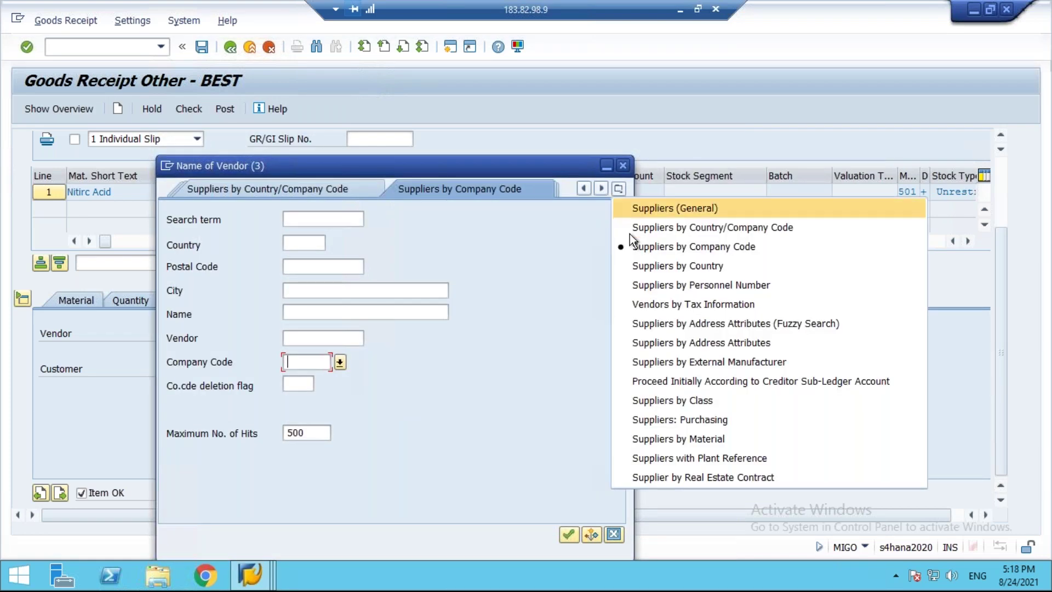
pyautogui.click(659, 419)
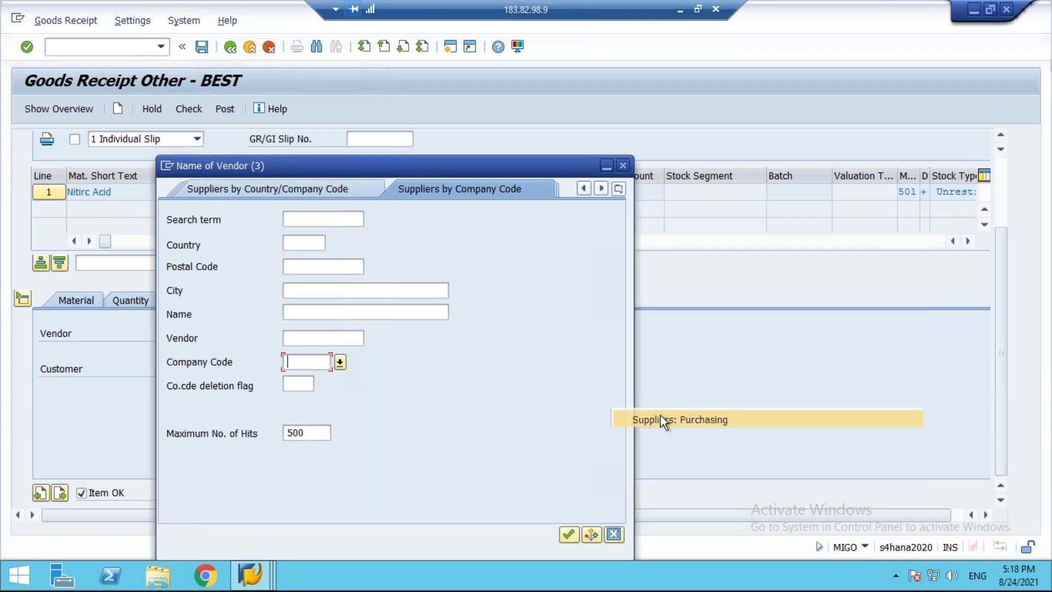
pyautogui.click(297, 364)
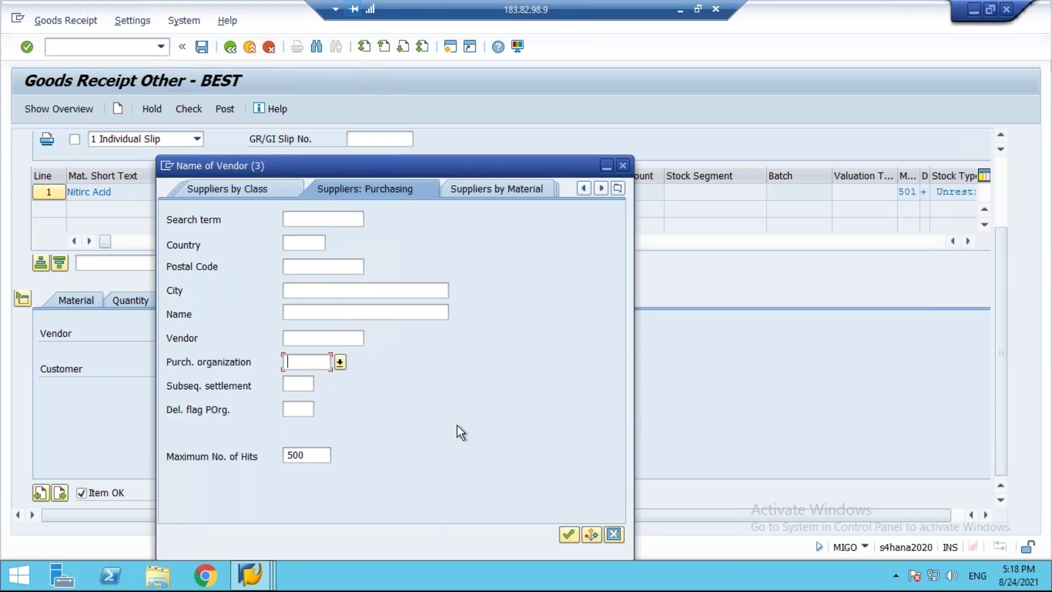
pyautogui.write('1007')
pyautogui.press('Return')
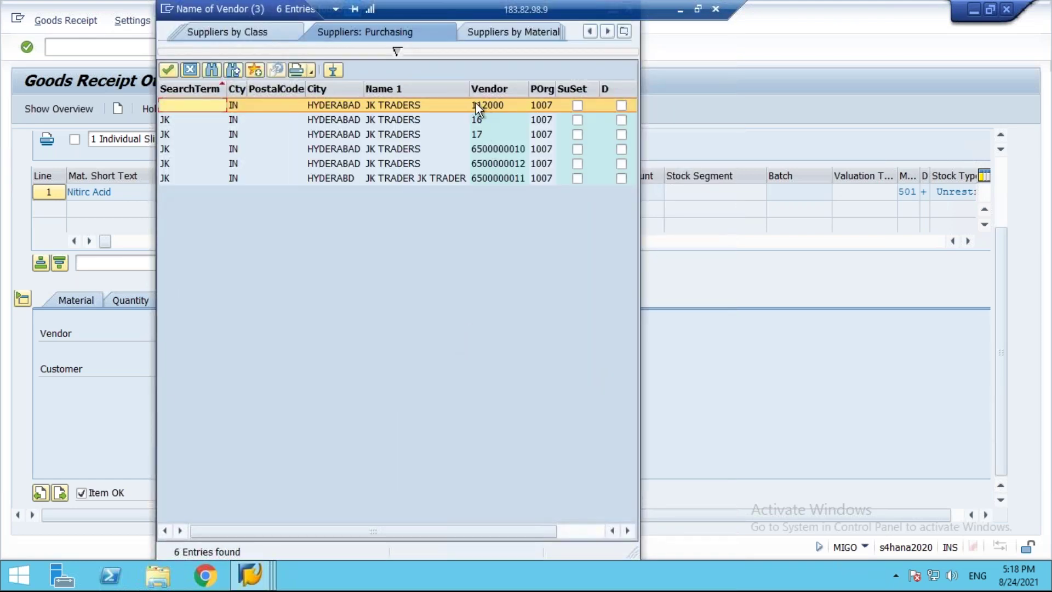
pyautogui.doubleClick(495, 107)
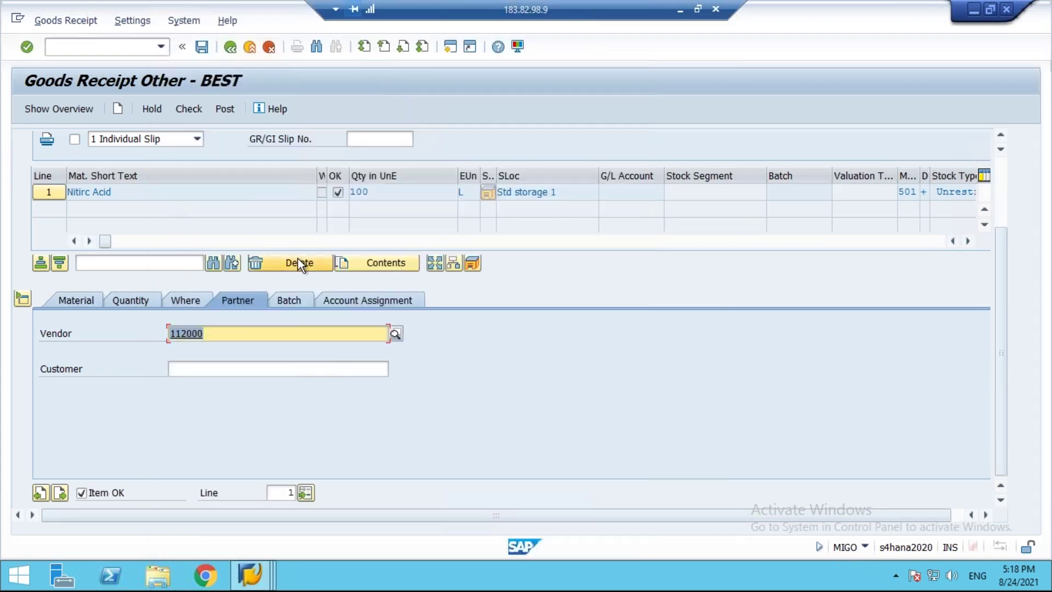
pyautogui.press('Return')
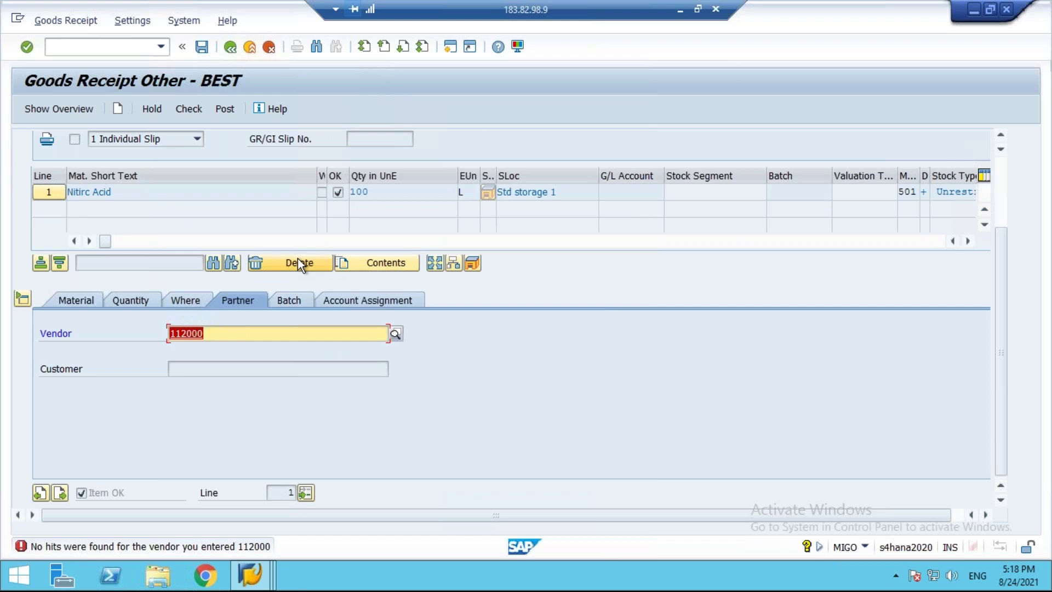
# Step: Search the vendor again by purchasing organization 1007 and assign the fifth entry, JK TRADERS, to the goods receipt item
pyautogui.click(394, 333)
pyautogui.click(319, 362)
pyautogui.write('1007')
pyautogui.click(567, 536)
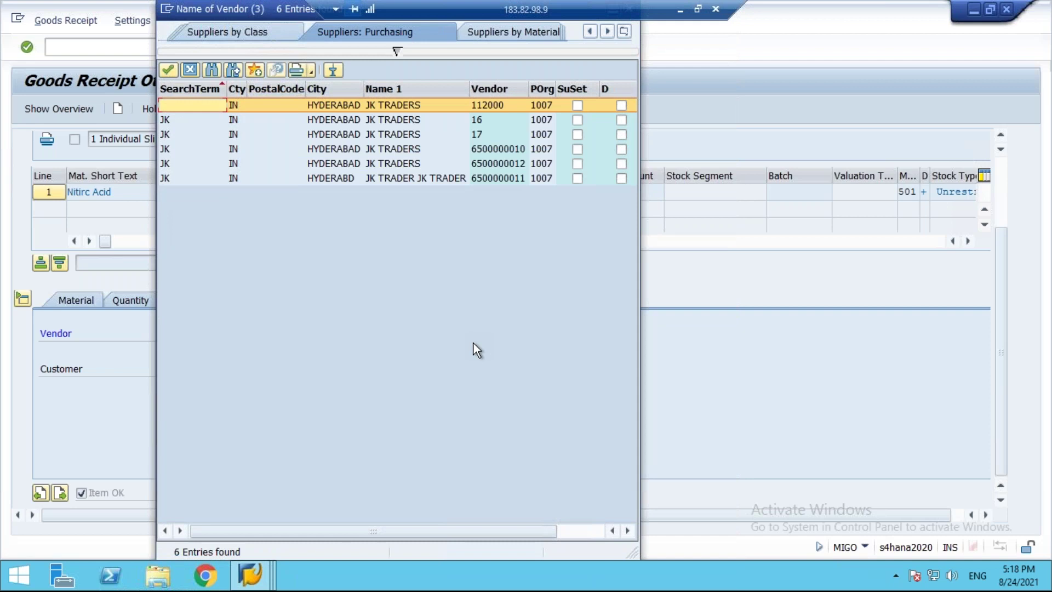
pyautogui.doubleClick(502, 160)
pyautogui.press('Return')
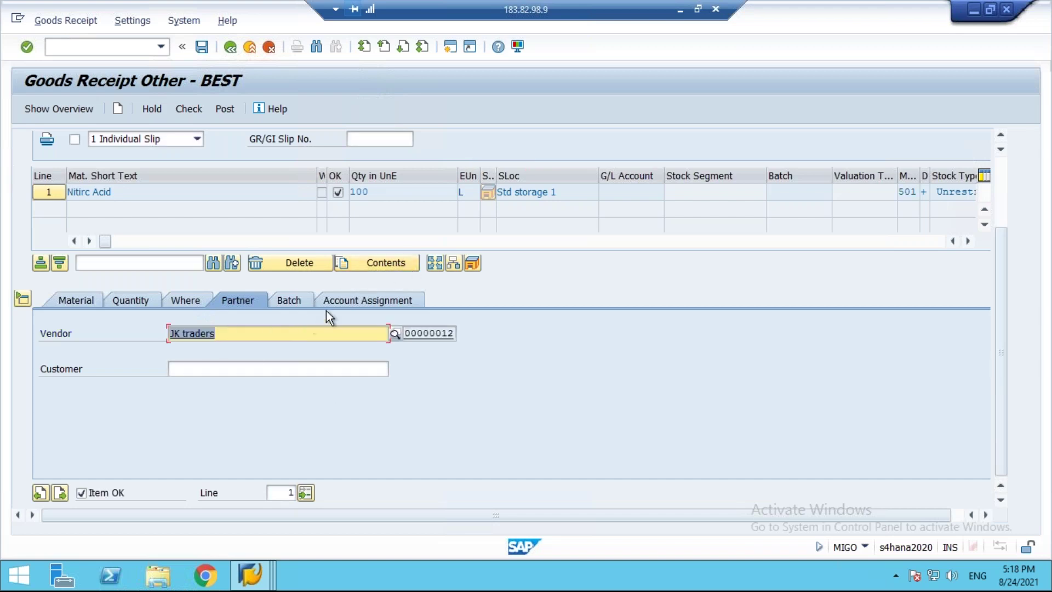
# Step: Check the goods receipt from the item's batch and account assignment details, accepting the message log each time
pyautogui.click(297, 304)
pyautogui.click(189, 109)
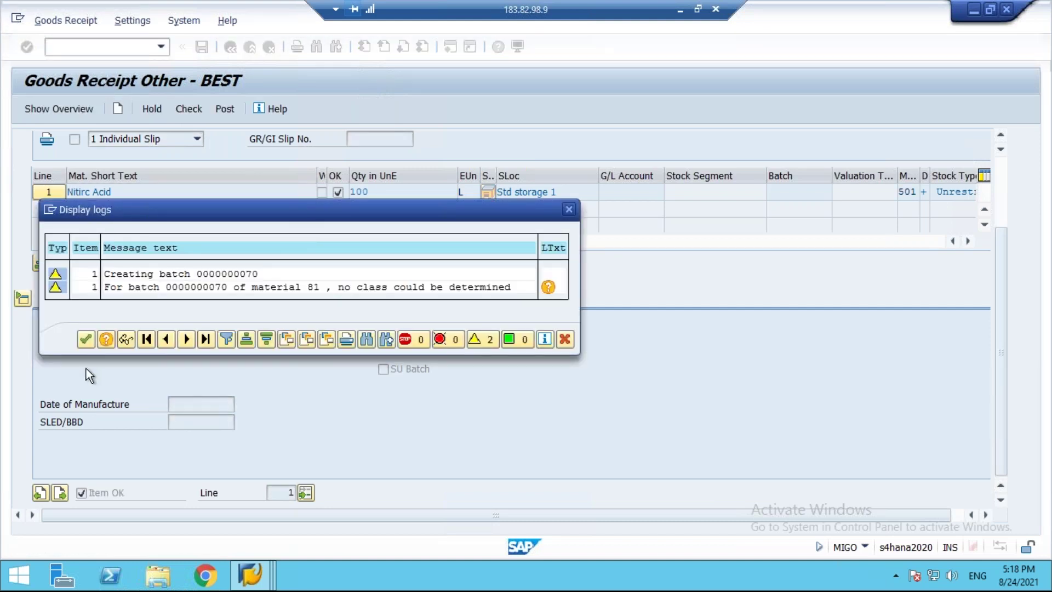
pyautogui.click(87, 338)
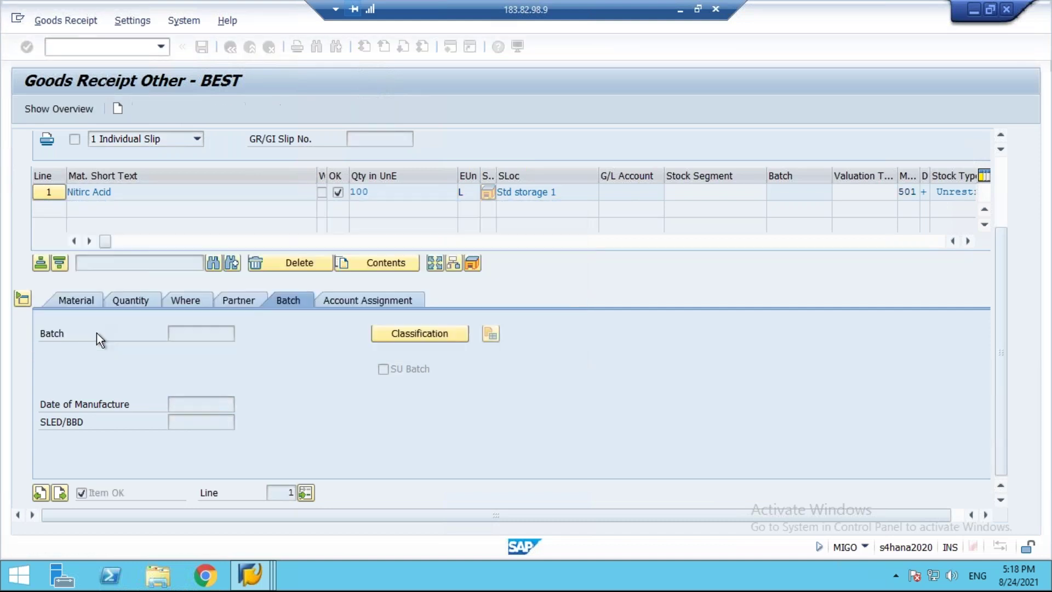
pyautogui.click(363, 299)
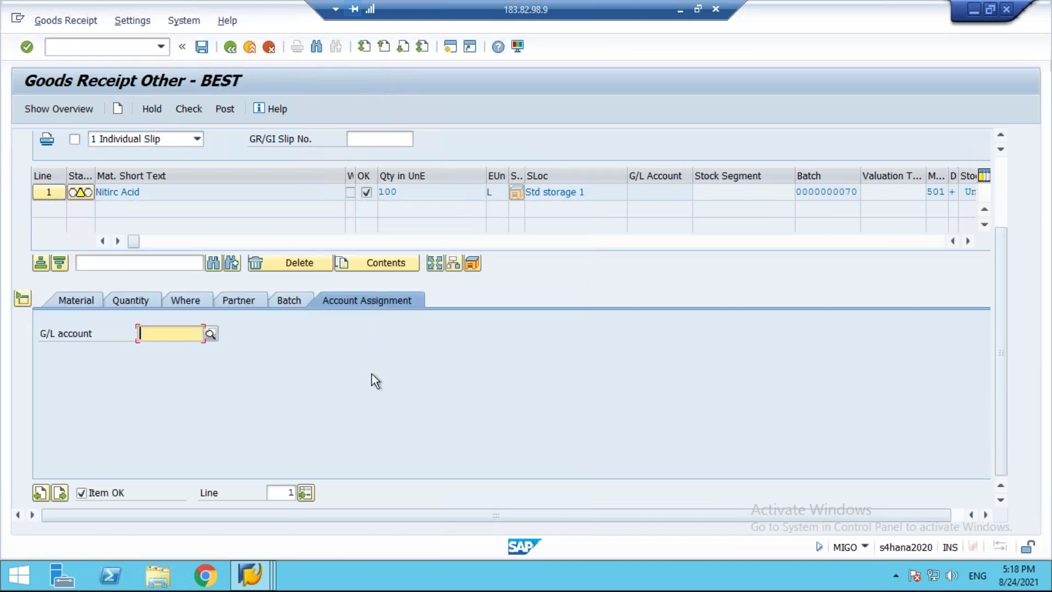
pyautogui.click(186, 110)
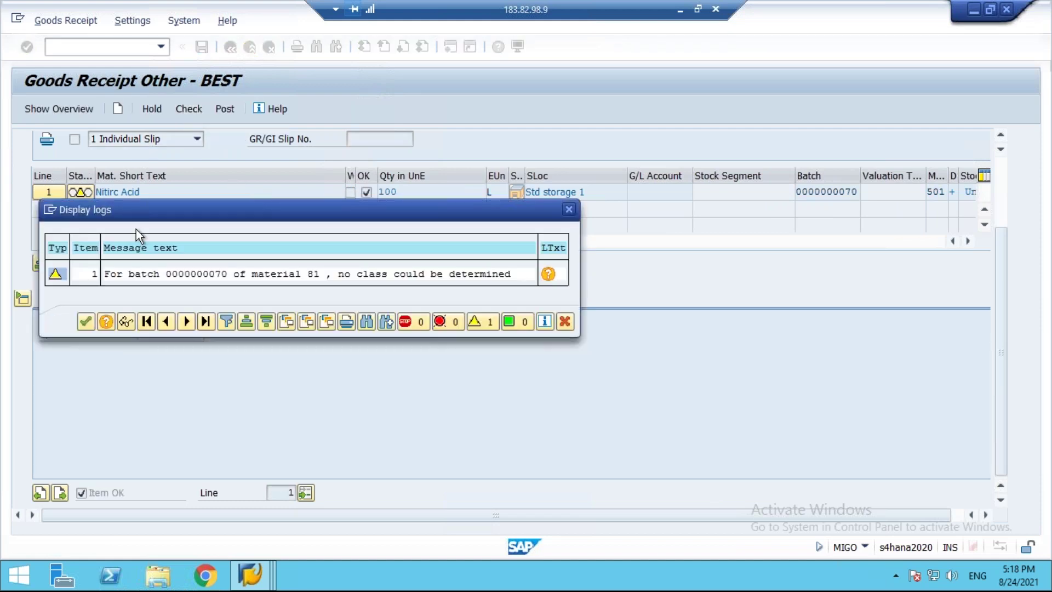
pyautogui.click(84, 319)
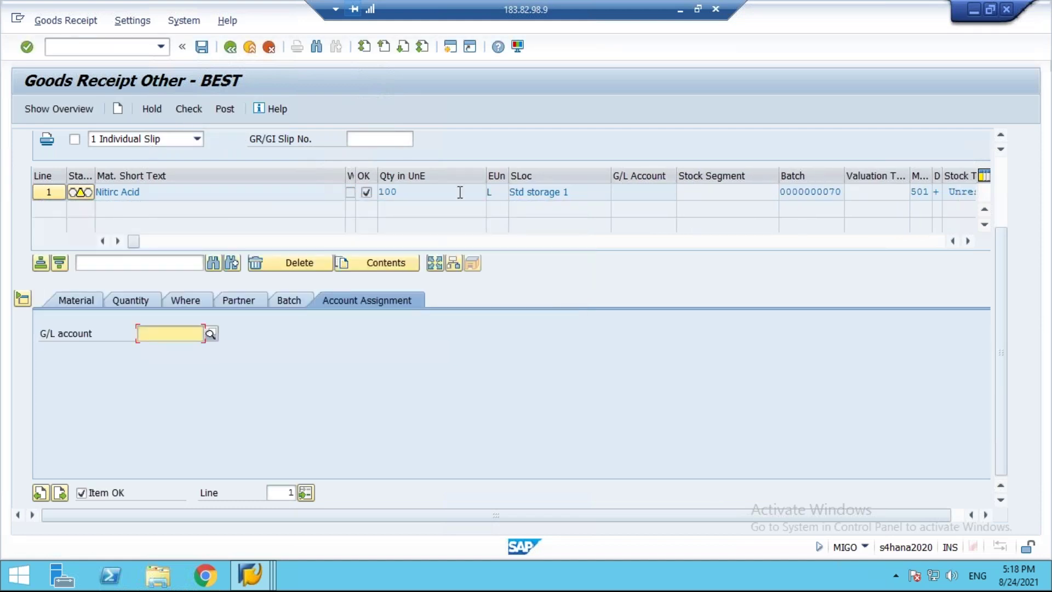
# Step: Review the item's material, quantity, location and vendor details, and post the goods receipt
pyautogui.click(74, 300)
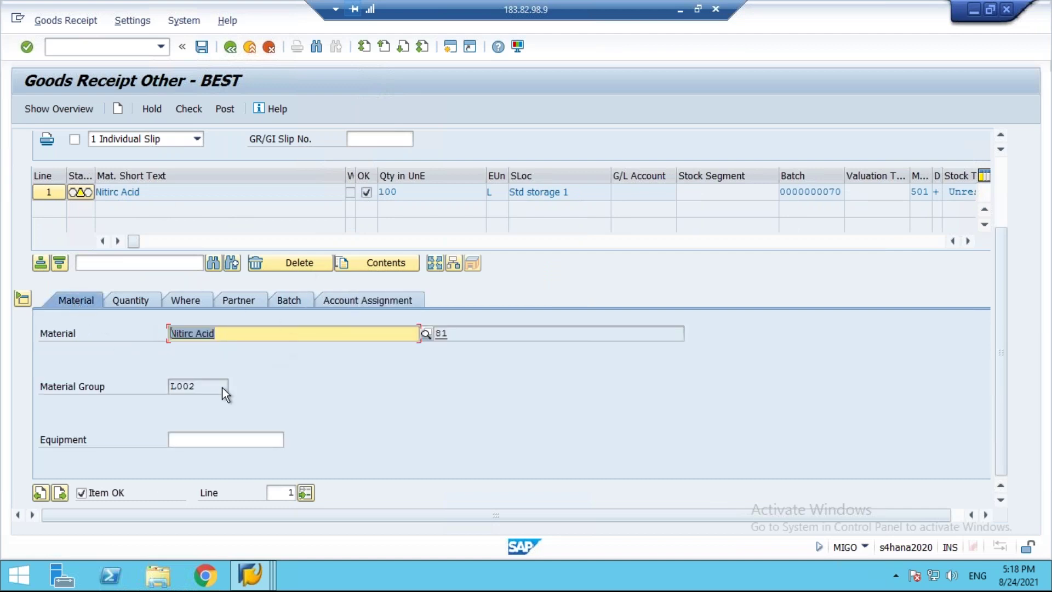
pyautogui.click(158, 302)
pyautogui.doubleClick(209, 332)
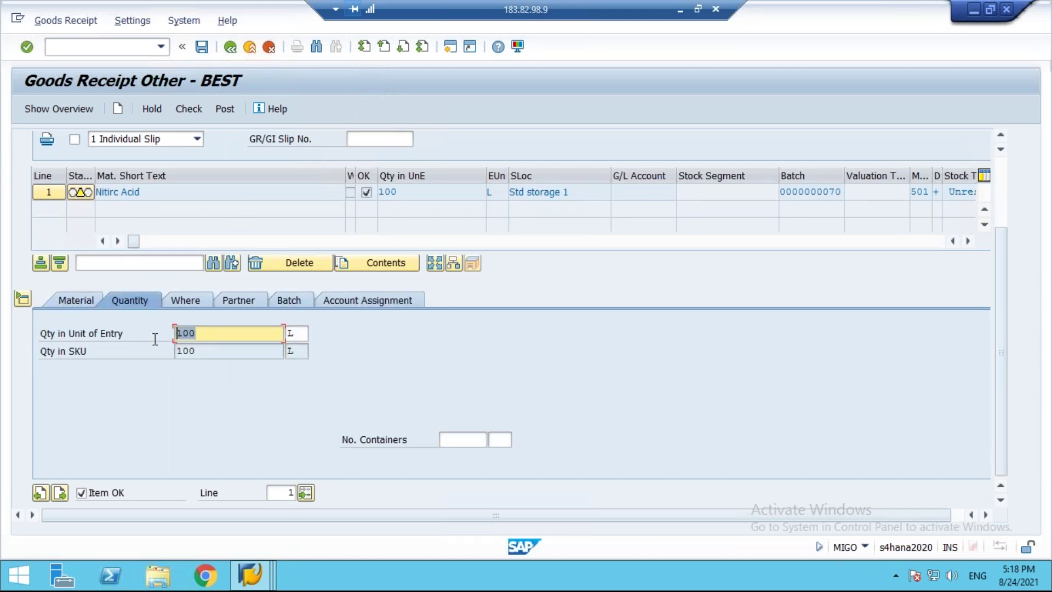
pyautogui.click(184, 301)
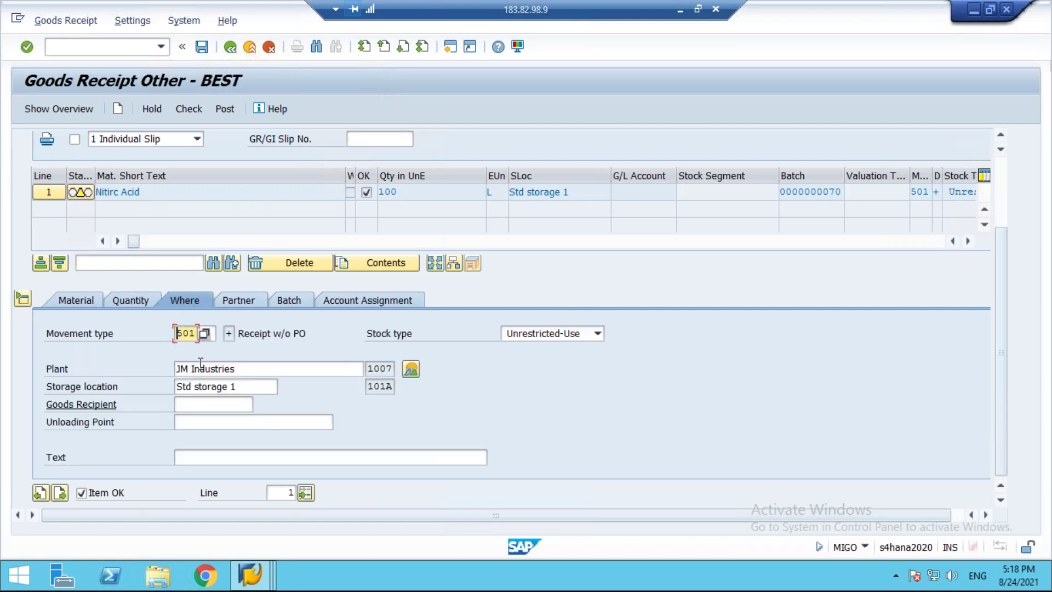
pyautogui.click(242, 304)
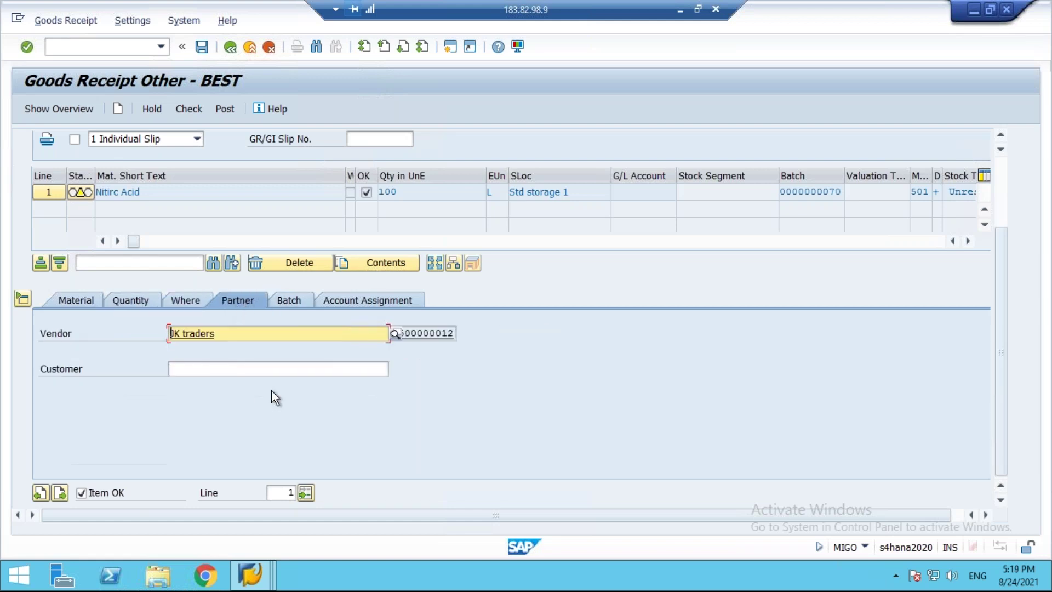
pyautogui.click(427, 334)
pyautogui.doubleClick(395, 335)
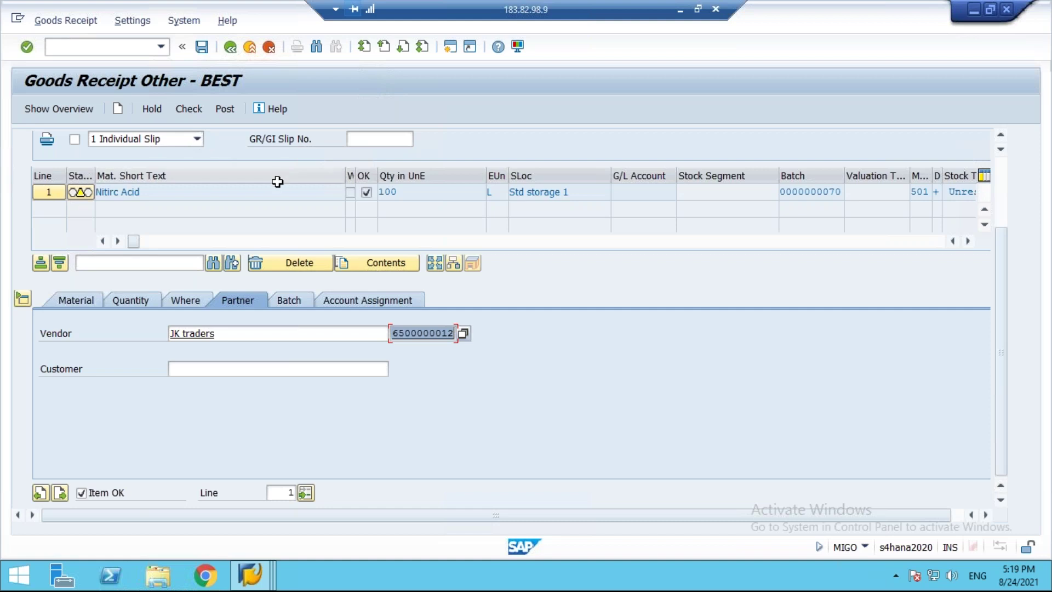
pyautogui.click(202, 47)
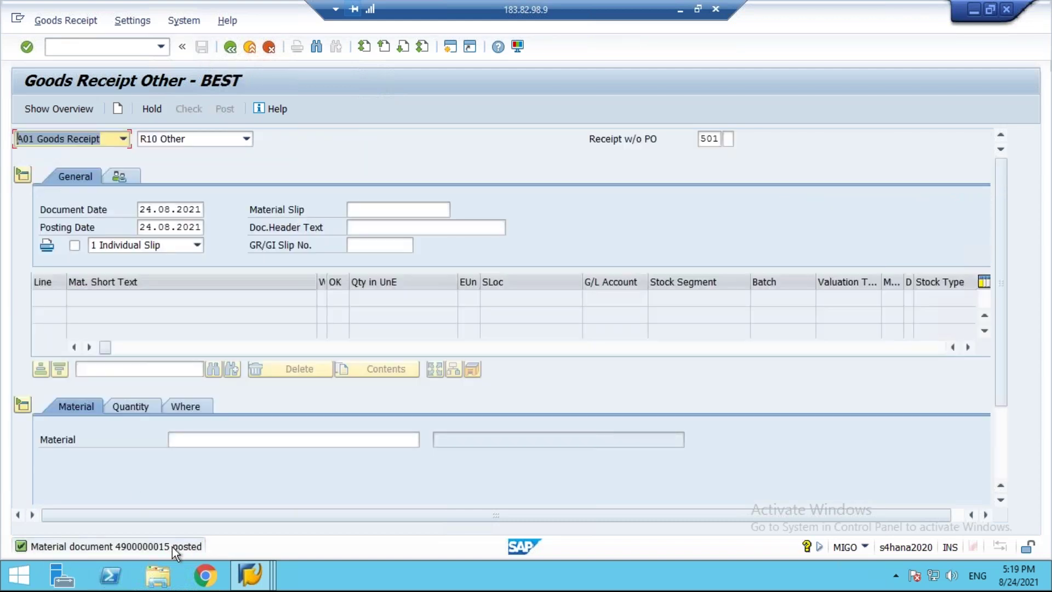
# Step: Switch to the Stock Overview session, refresh it for material 81, and examine the new batch's quality inspection stock
pyautogui.click(250, 573)
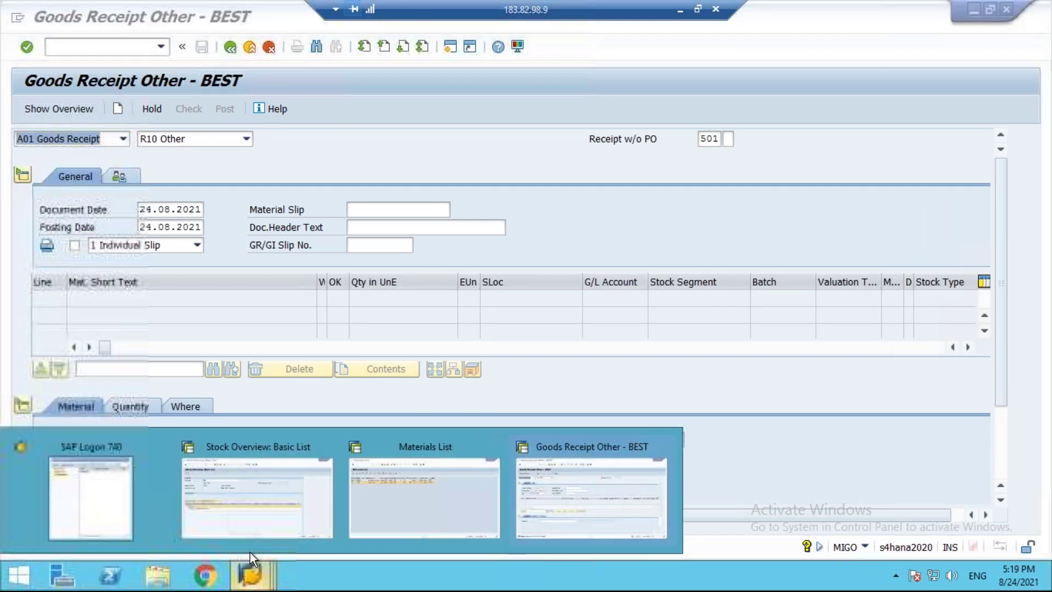
pyautogui.click(259, 495)
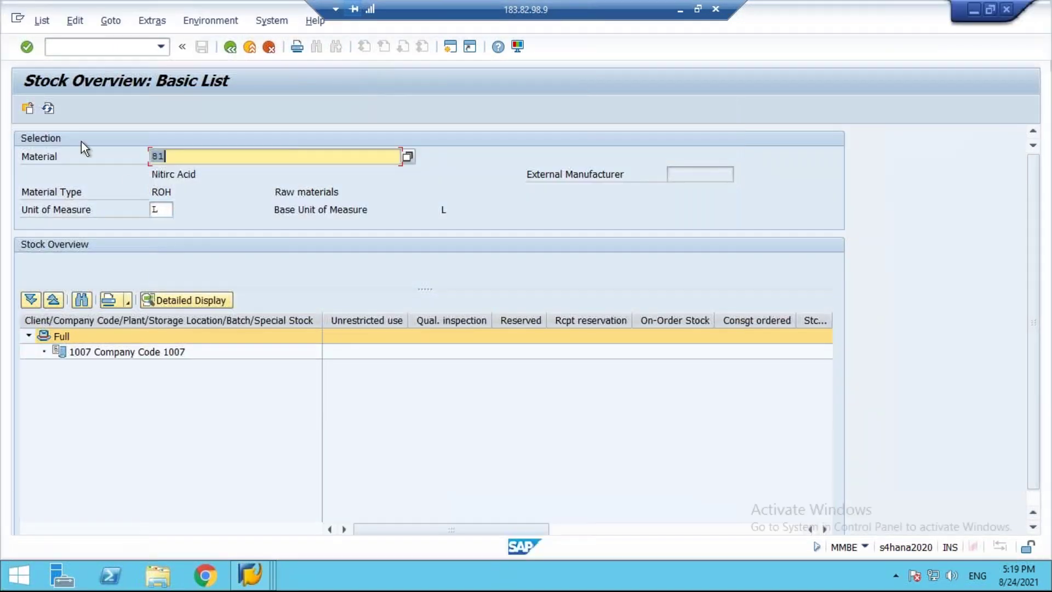
pyautogui.click(47, 109)
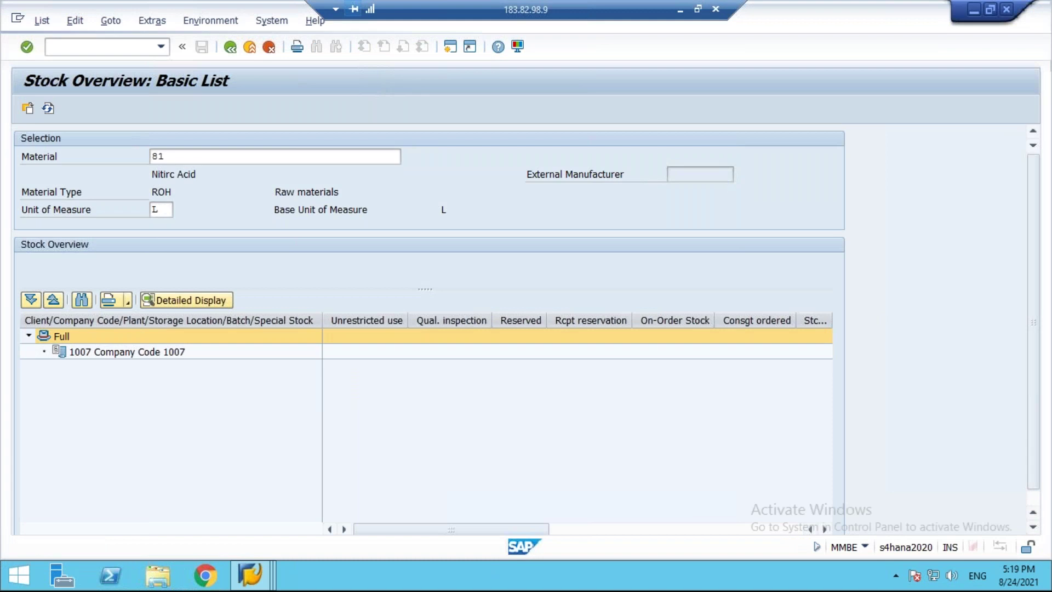
pyautogui.click(455, 399)
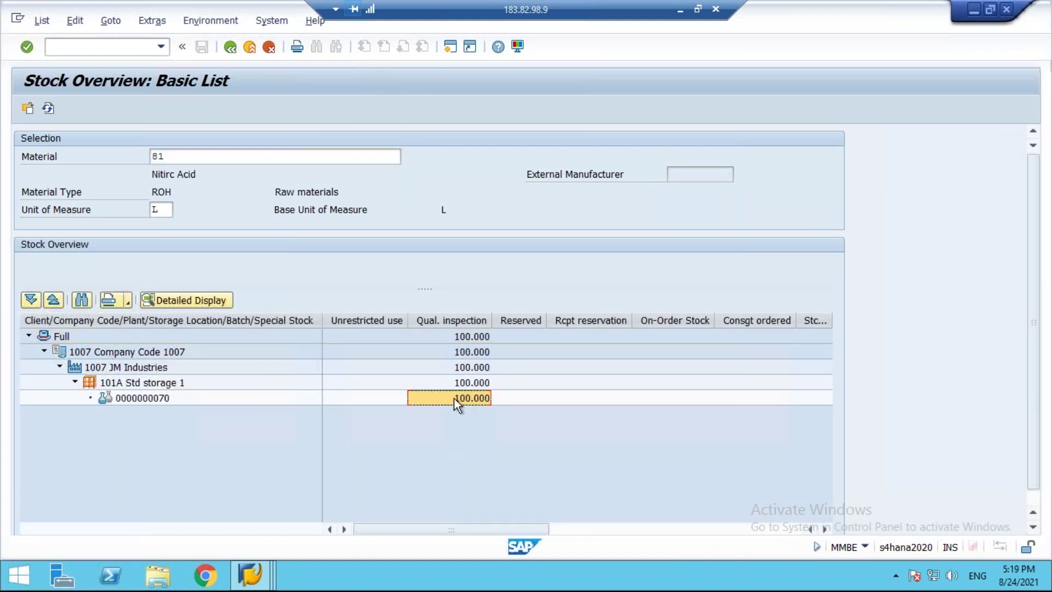
pyautogui.click(464, 321)
pyautogui.click(472, 399)
pyautogui.click(149, 404)
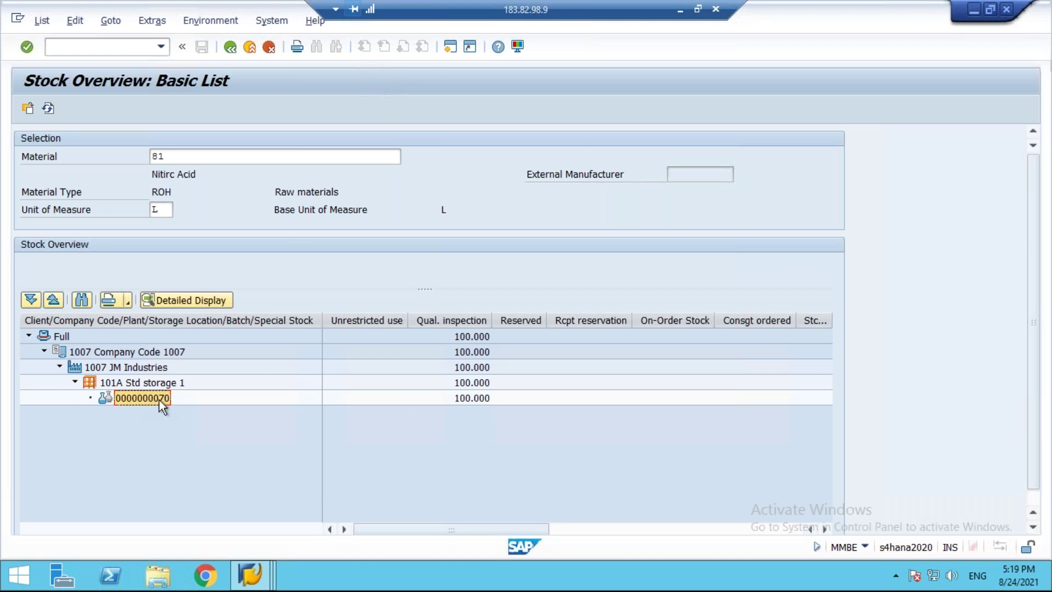
# Step: Return to the MIGO session, leave the goods receipt, and start transaction QA32
pyautogui.moveTo(249, 578)
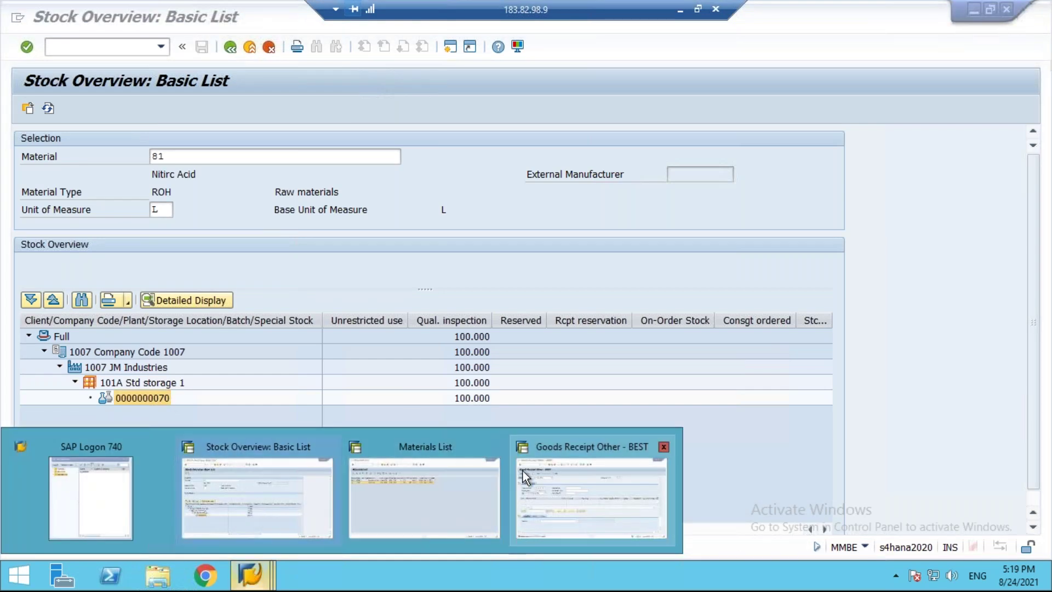
pyautogui.click(548, 475)
pyautogui.click(229, 52)
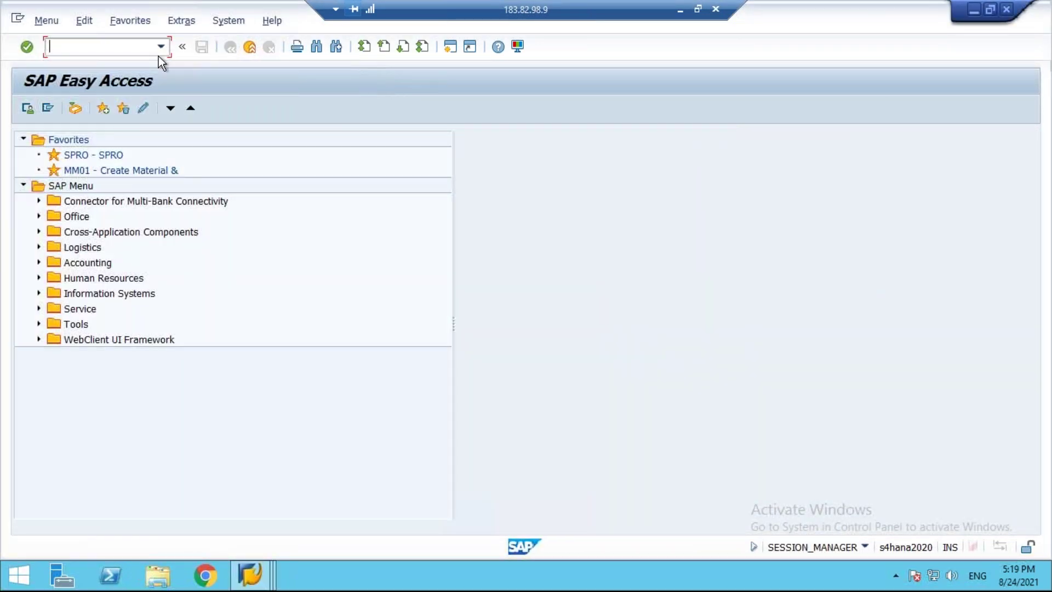
pyautogui.write('qa32')
pyautogui.press('Return')
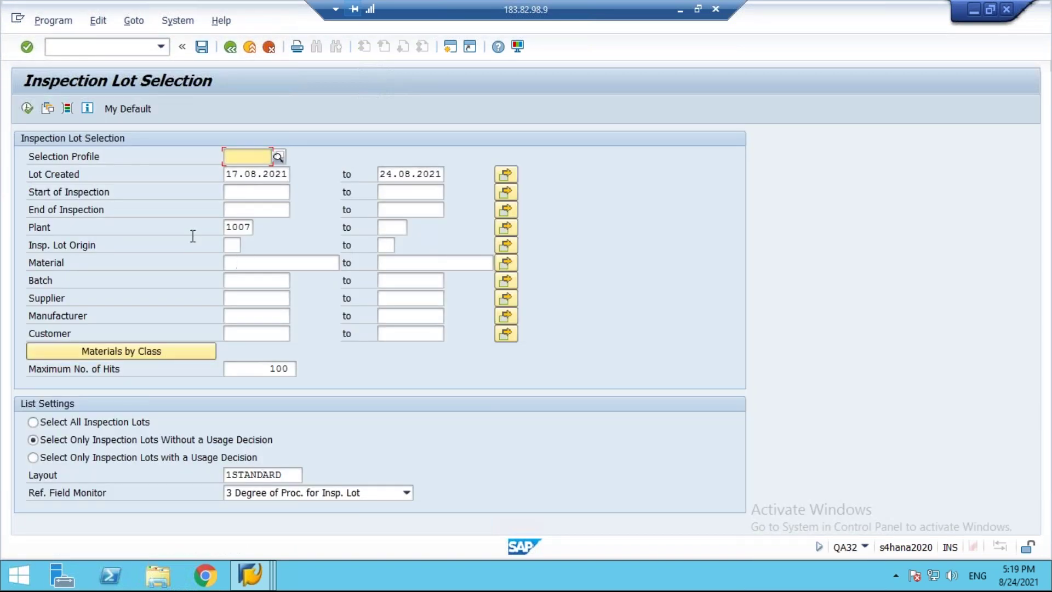
# Step: Confirm the material number in the stock overview, enter material 81 in the inspection lot selection, and run it
pyautogui.click(245, 265)
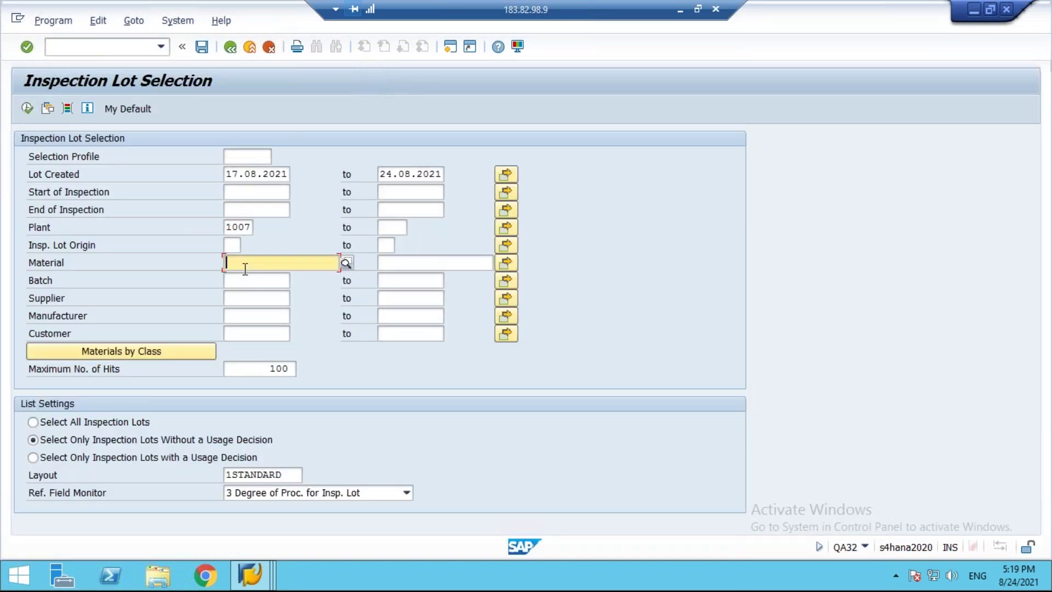
pyautogui.click(250, 574)
pyautogui.click(238, 498)
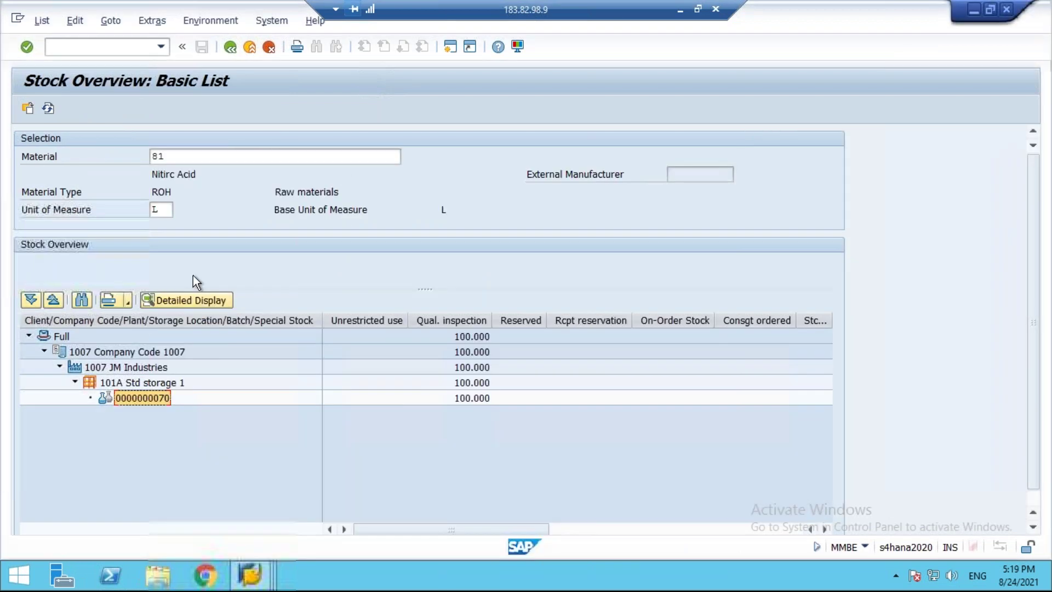
pyautogui.hotkey('alt', 'Tab')
pyautogui.write('81')
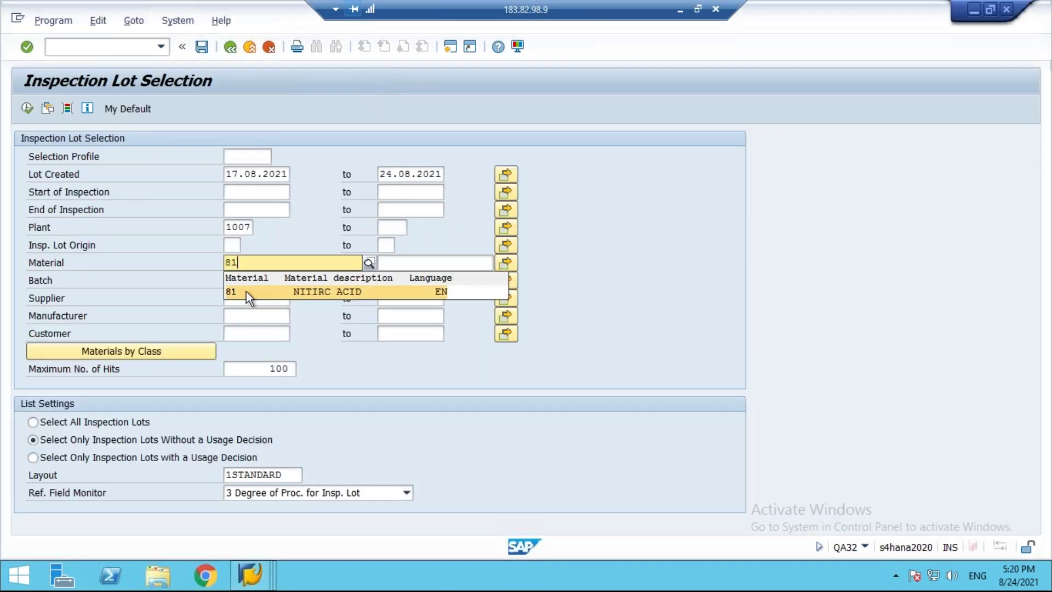
pyautogui.click(246, 291)
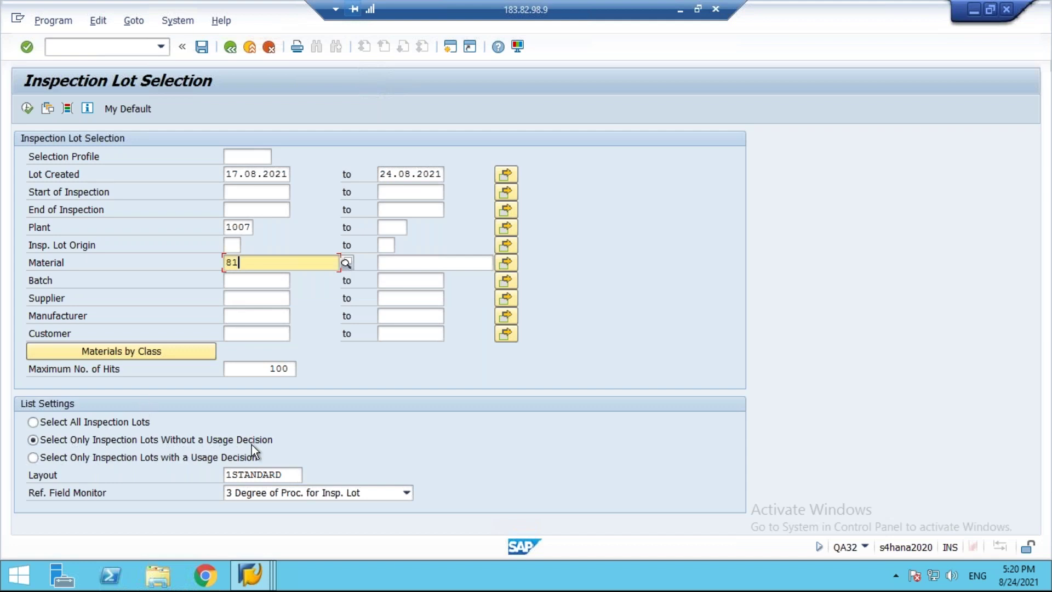
pyautogui.click(26, 108)
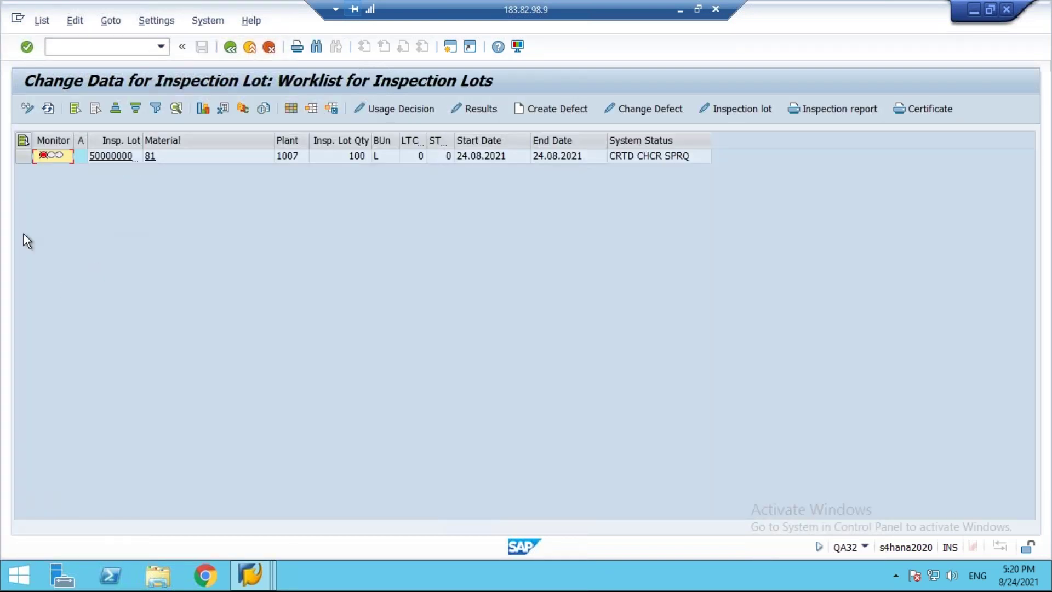
# Step: Widen the inspection lot number column, open material 81's lot, and examine its number, supplier and material document
pyautogui.doubleClick(143, 140)
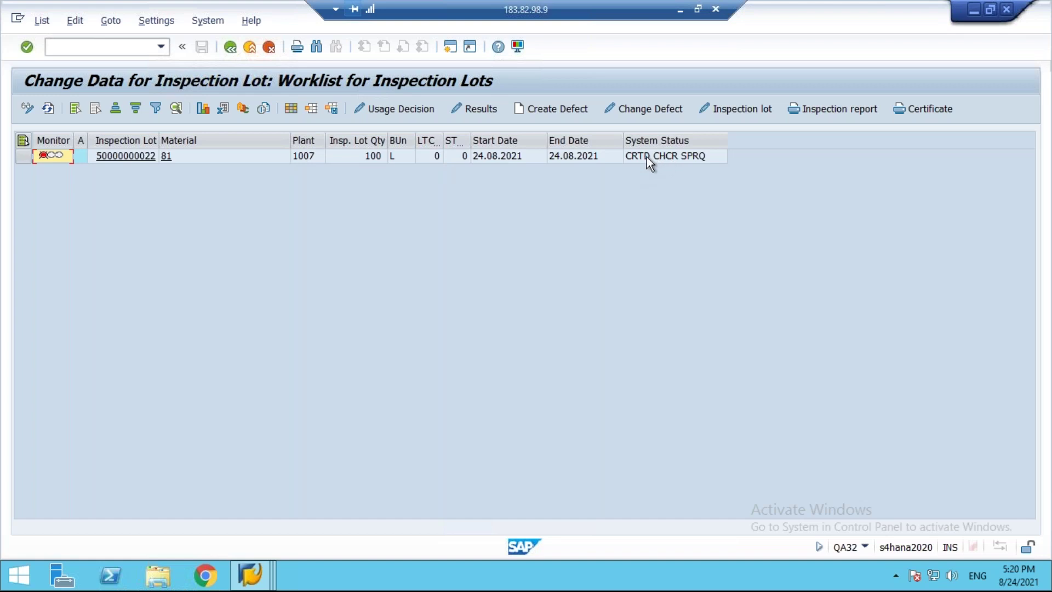
pyautogui.click(129, 157)
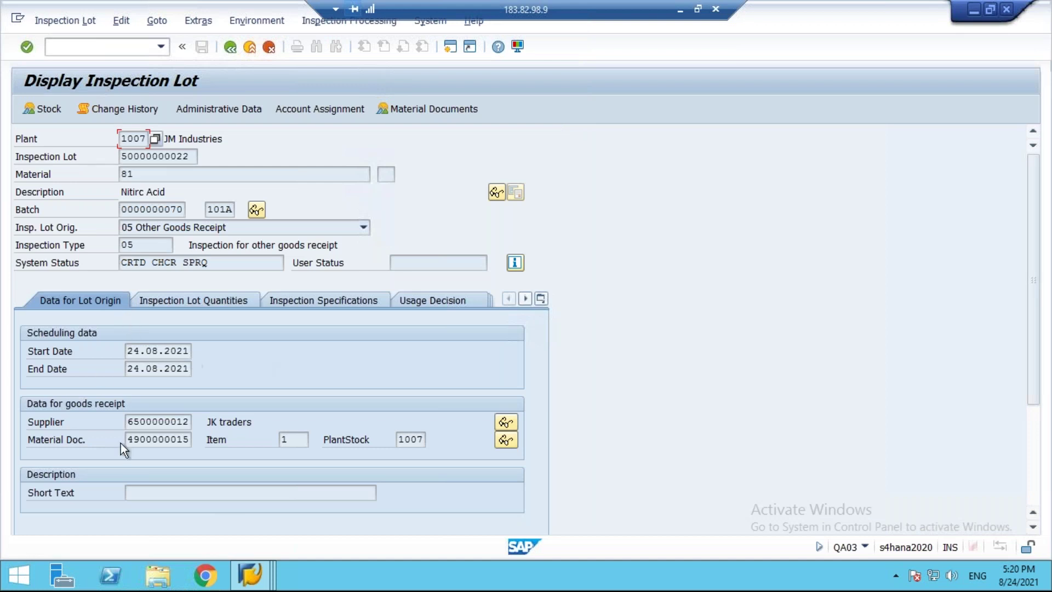
pyautogui.moveTo(187, 156); pyautogui.dragTo(122, 156)
pyautogui.moveTo(131, 421); pyautogui.dragTo(236, 421)
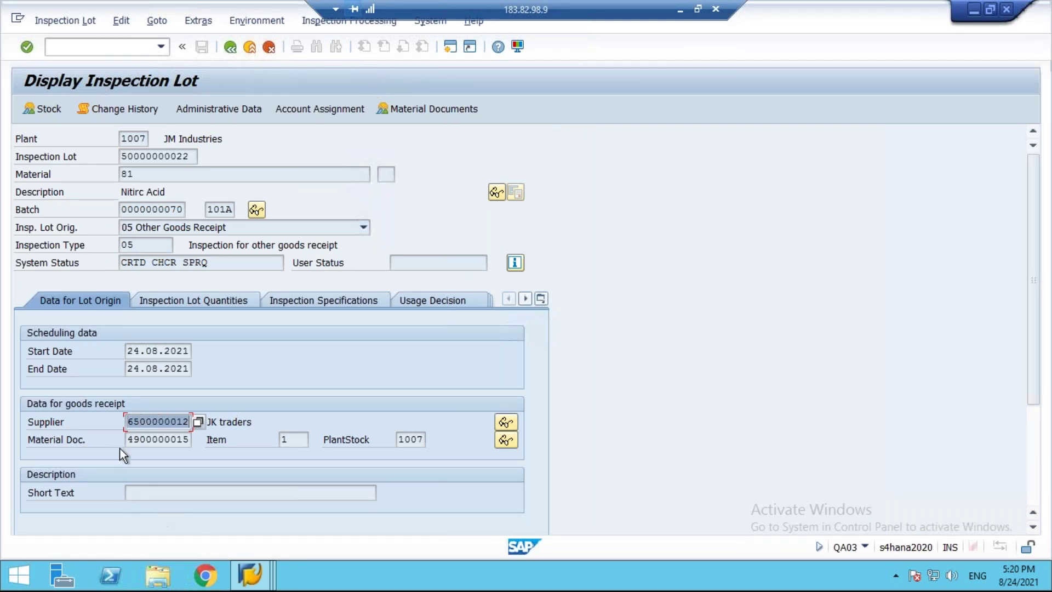
pyautogui.moveTo(131, 439); pyautogui.dragTo(198, 454)
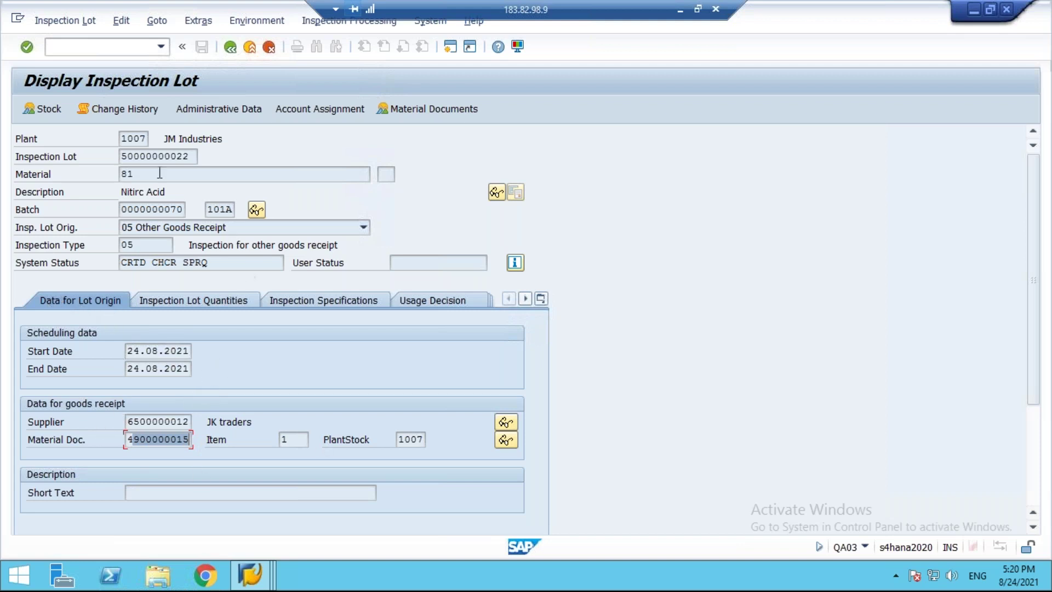
pyautogui.moveTo(191, 158); pyautogui.dragTo(103, 160)
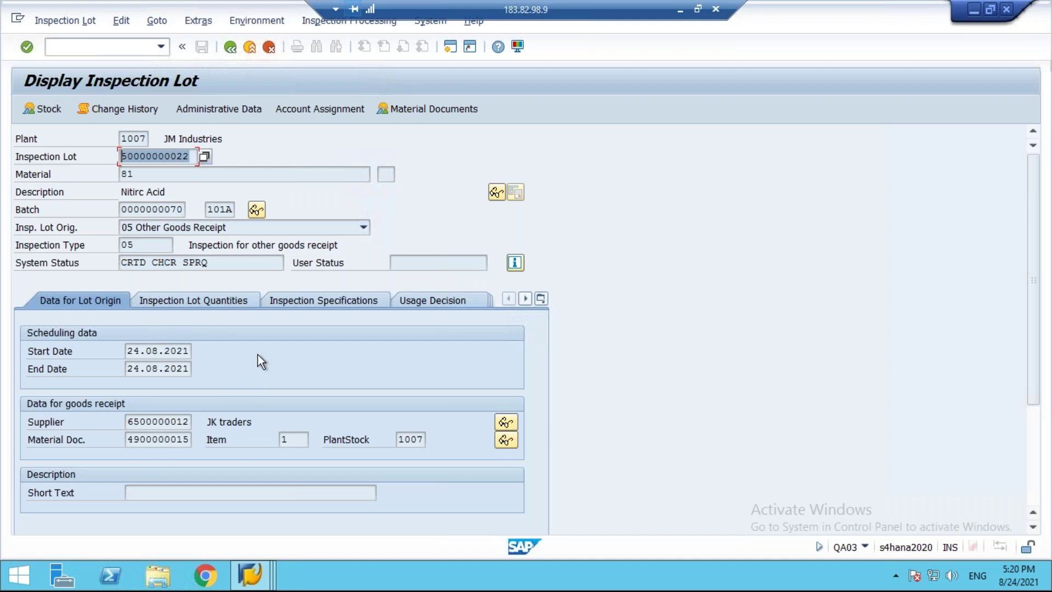
# Step: Examine the inspection lot's quantity and sample size, and bring up the Notepad notes on manual and automatic lot creation
pyautogui.click(193, 301)
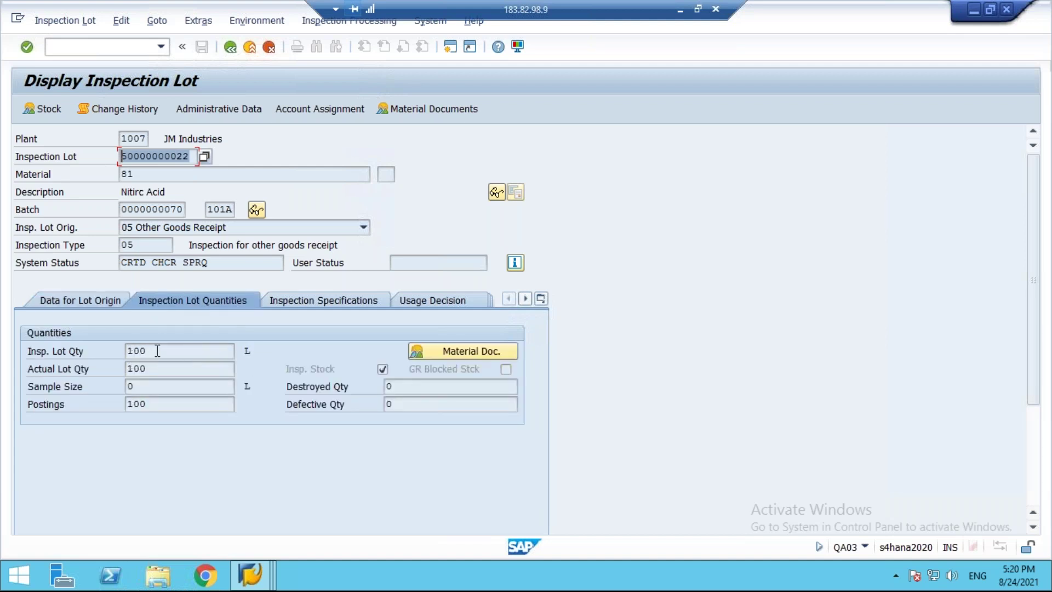
pyautogui.moveTo(149, 351); pyautogui.dragTo(122, 351)
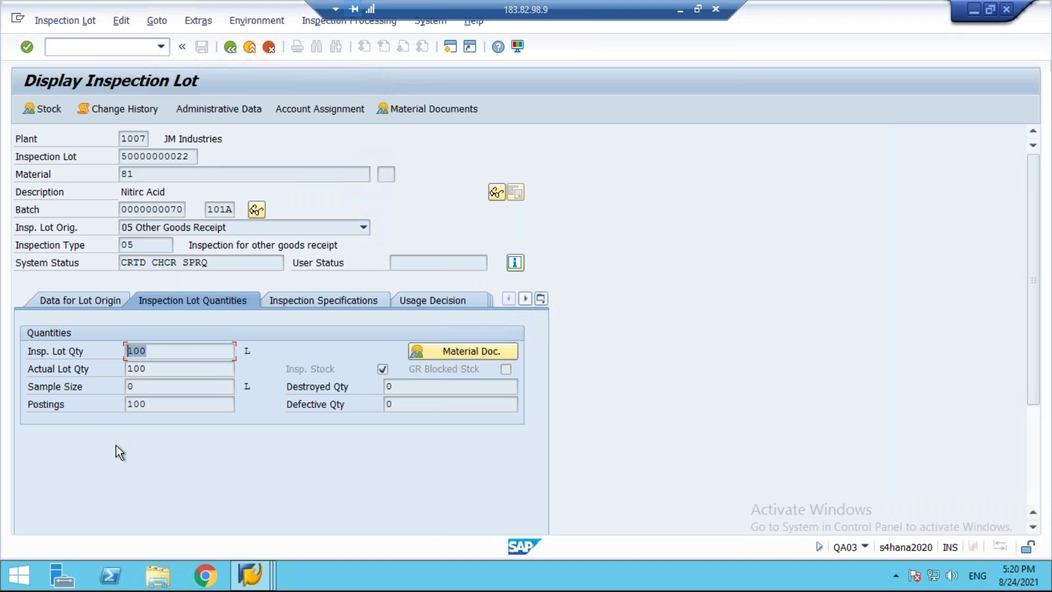
pyautogui.click(139, 387)
pyautogui.moveTo(138, 387); pyautogui.dragTo(115, 386)
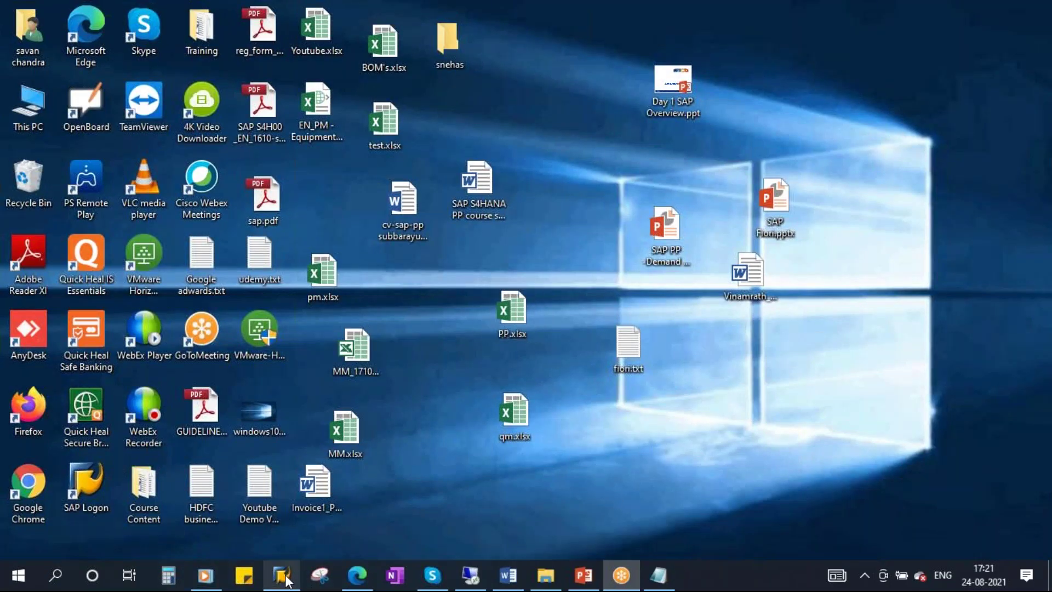
pyautogui.click(658, 575)
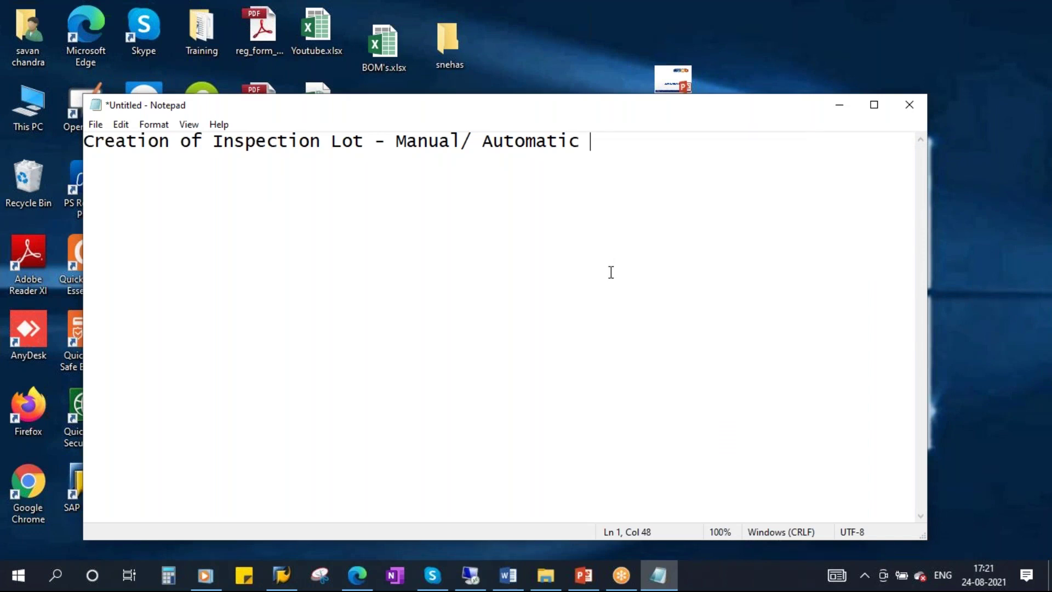
# Step: Add the indented line "Assignment of Inspection Plan" below the inspection lot creation line in the notes
pyautogui.press('Return')
pyautogui.press('capslock')
pyautogui.write('A')
pyautogui.press('capslock')
pyautogui.write('s')
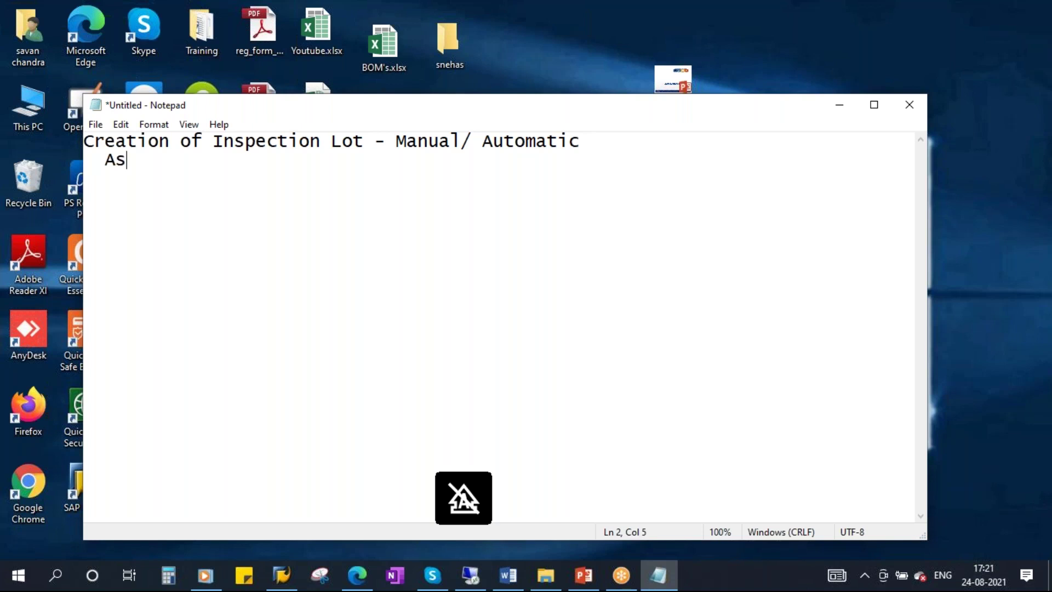
pyautogui.write('signment of')
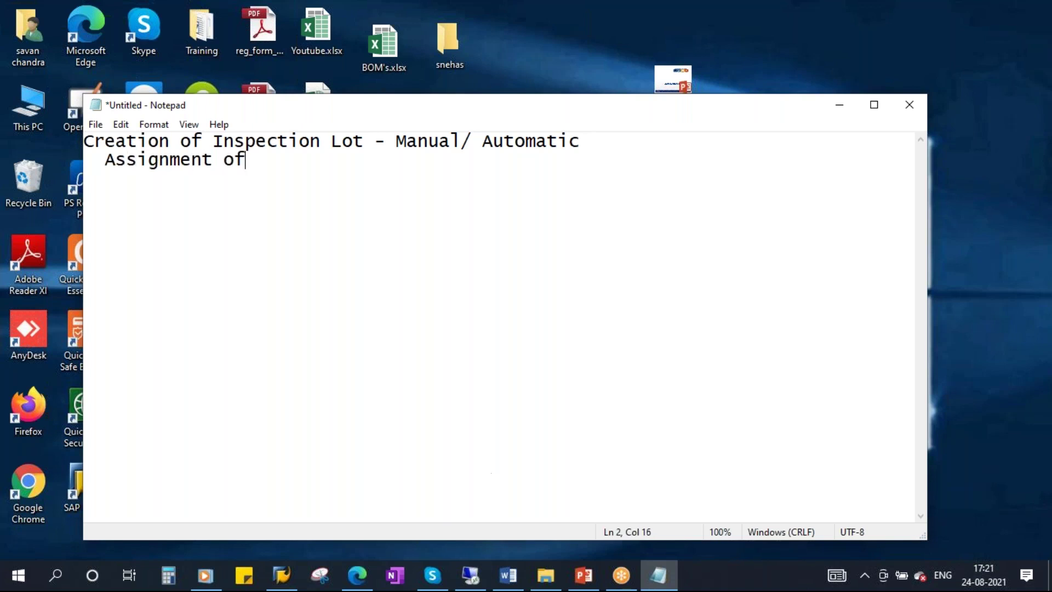
pyautogui.press('capslock')
pyautogui.write('I')
pyautogui.press('capslock')
pyautogui.write('nspe')
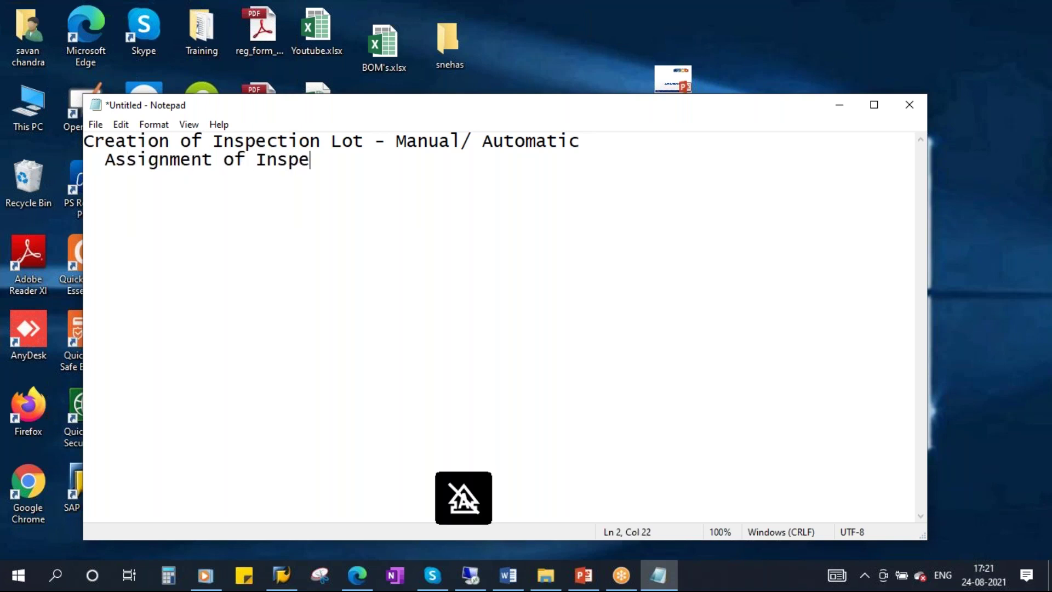
pyautogui.write('ction')
pyautogui.press('capslock')
pyautogui.write('P')
pyautogui.press('capslock')
pyautogui.write('lan')
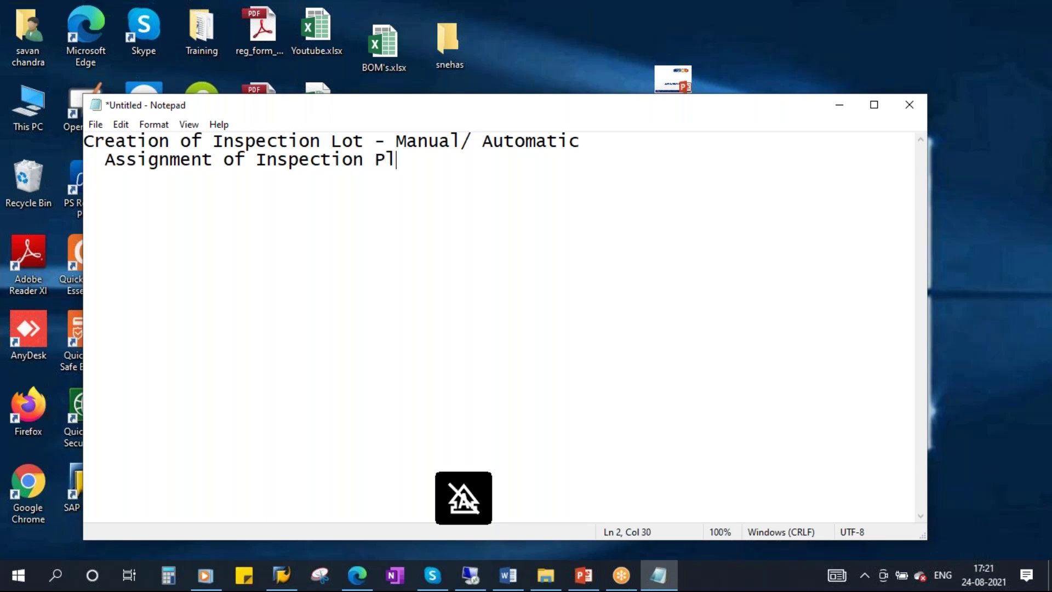
# Step: Add a further indented line reading "Sample Qty Calculation -" below the inspection plan line
pyautogui.press('capslock')
pyautogui.write('SAMPLE')
pyautogui.press('BackSpace')
pyautogui.press('BackSpace')
pyautogui.press('BackSpace')
pyautogui.press('BackSpace')
pyautogui.press('BackSpace')
pyautogui.write('A')
pyautogui.press('capslock')
pyautogui.press('BackSpace')
pyautogui.write('ample')
pyautogui.press('capslock')
pyautogui.write('Q')
pyautogui.press('capslock')
pyautogui.write('ty')
pyautogui.press('capslock')
pyautogui.write('C')
pyautogui.press('capslock')
pyautogui.write('alculation')
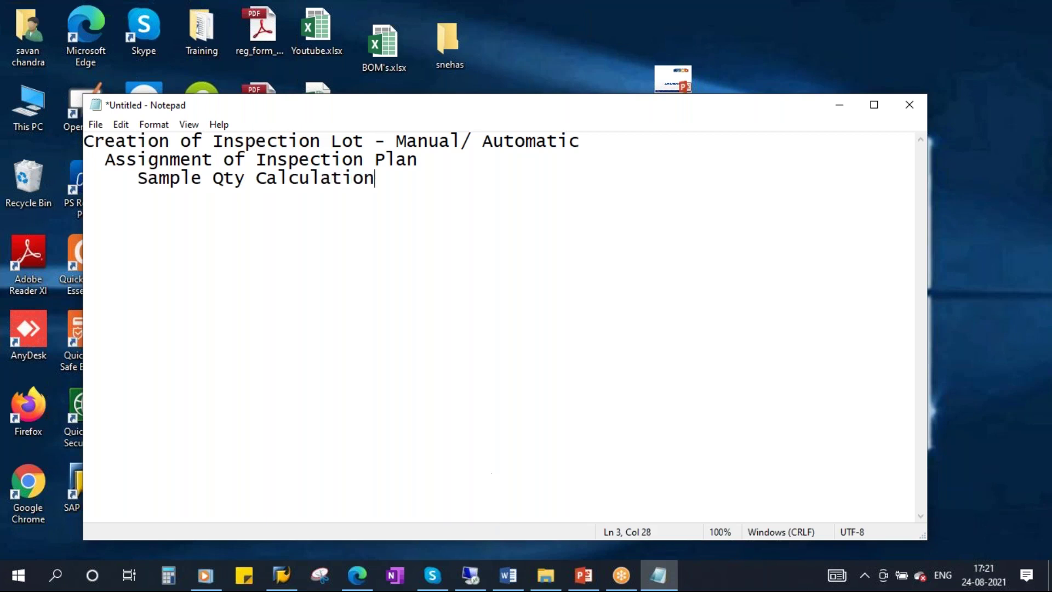
pyautogui.write(' -')
# Step: Copy "Manual/ Automatic" from the first line to the ends of the inspection plan and sample quantity lines, adding a dash after "Plan"
pyautogui.moveTo(395, 142); pyautogui.dragTo(582, 140)
pyautogui.hotkey('ctrl', 'c')
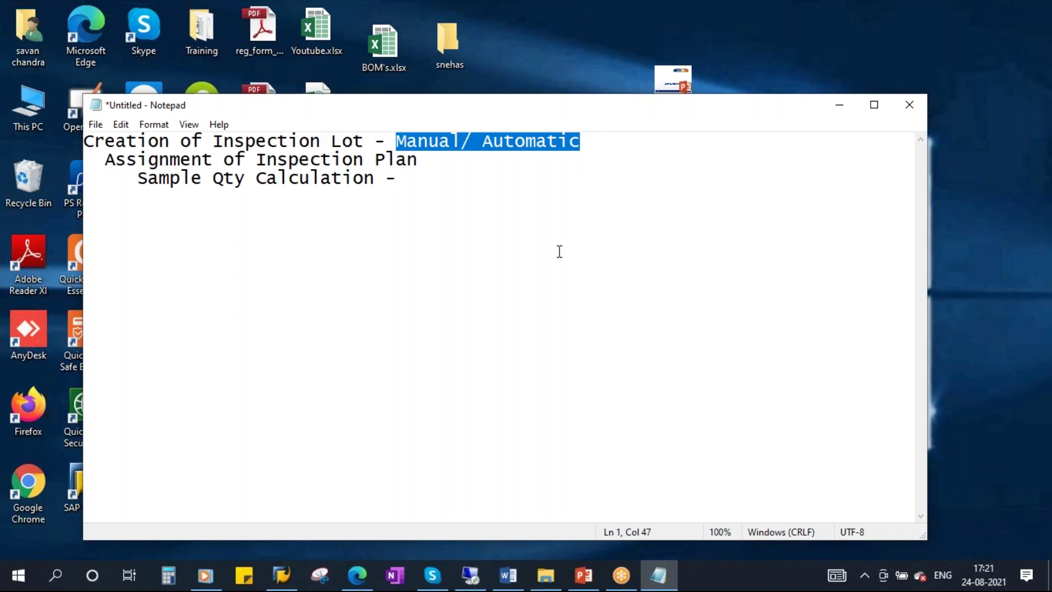
pyautogui.click(430, 164)
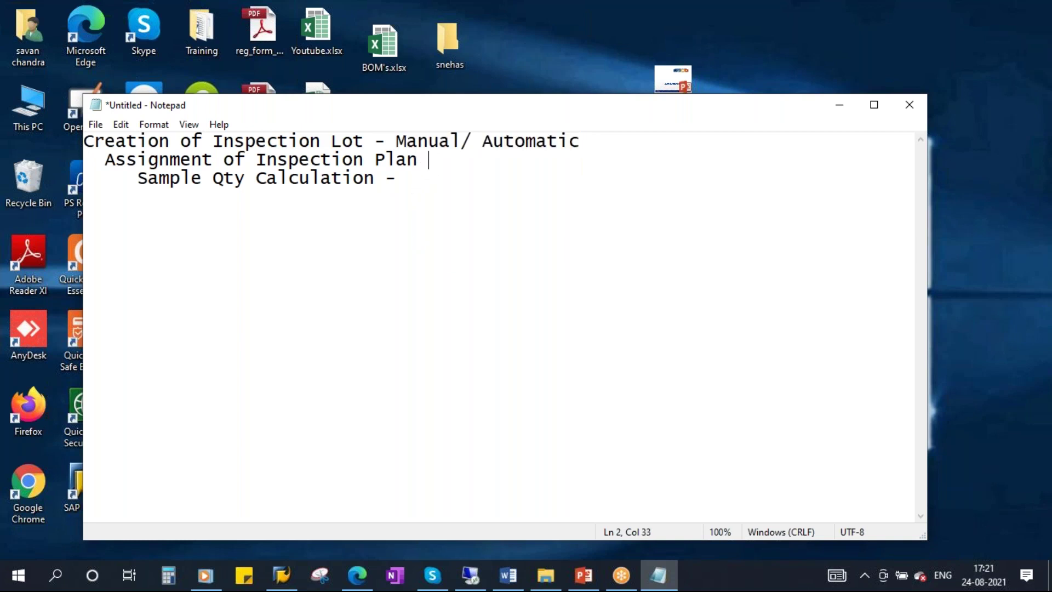
pyautogui.write('-')
pyautogui.hotkey('ctrl', 'v')
pyautogui.click(419, 178)
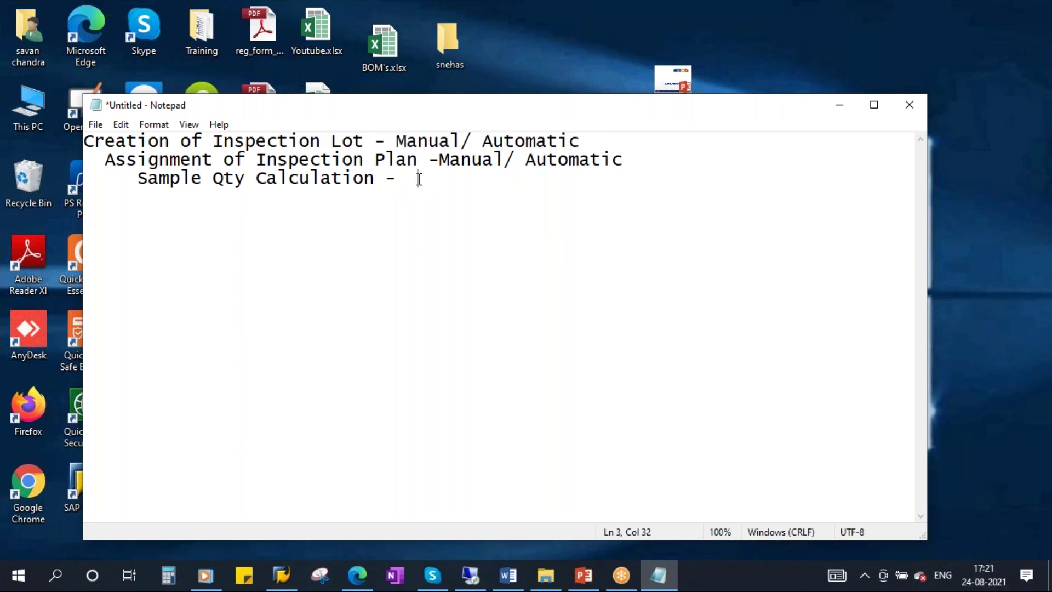
pyautogui.hotkey('ctrl', 'v')
# Step: Check the Inspection Lot Creation slide in PowerPoint, and add a space before "Manual" on the inspection plan line in Notepad
pyautogui.click(594, 565)
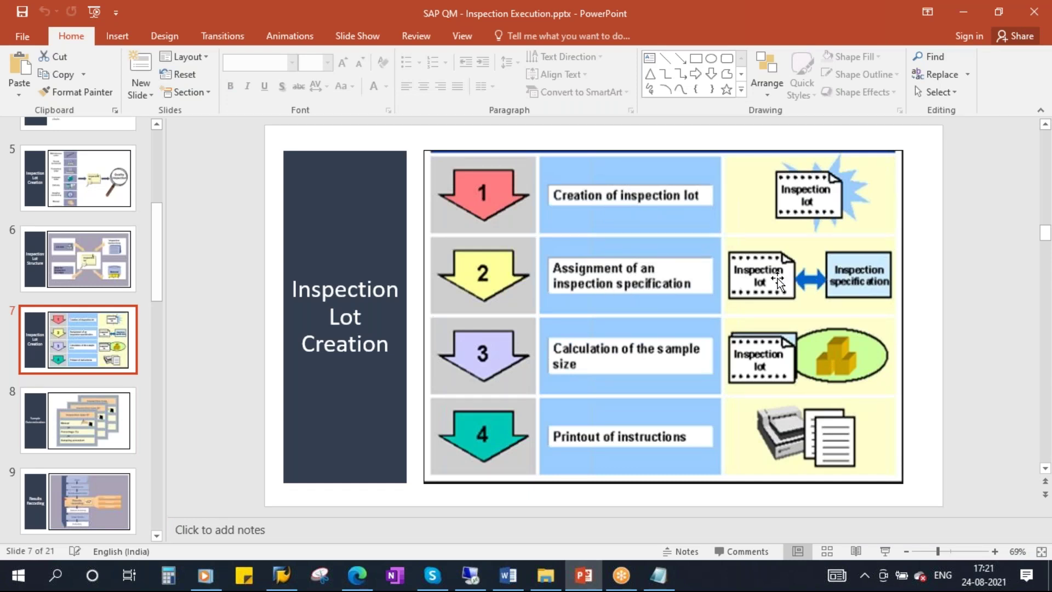
pyautogui.click(658, 574)
pyautogui.click(470, 159)
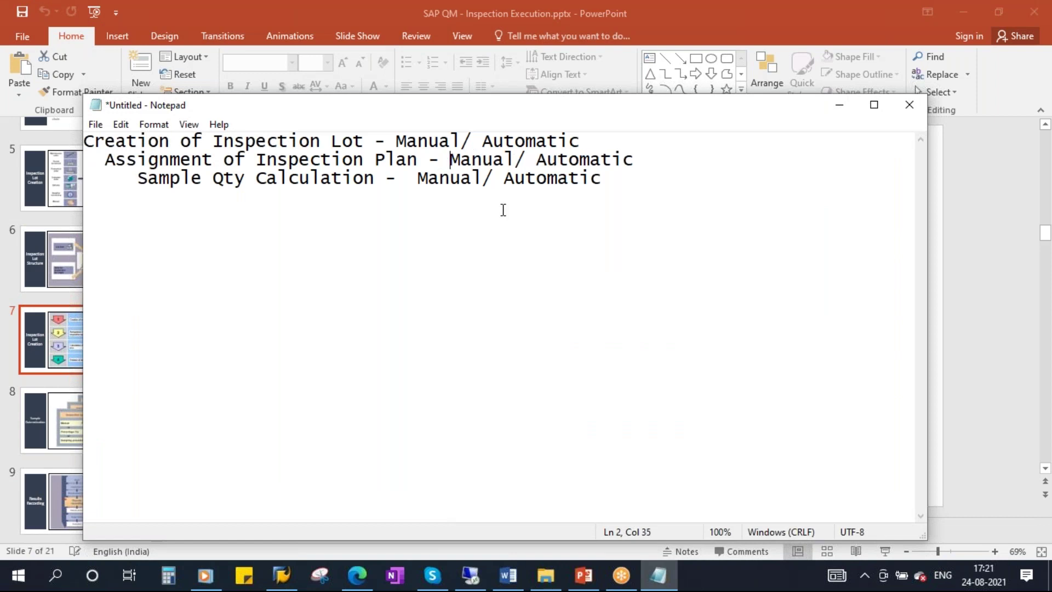
pyautogui.press('Right')
pyautogui.press('Right')
pyautogui.press('Right')
pyautogui.press('Right')
pyautogui.press('Right')
pyautogui.press('Right')
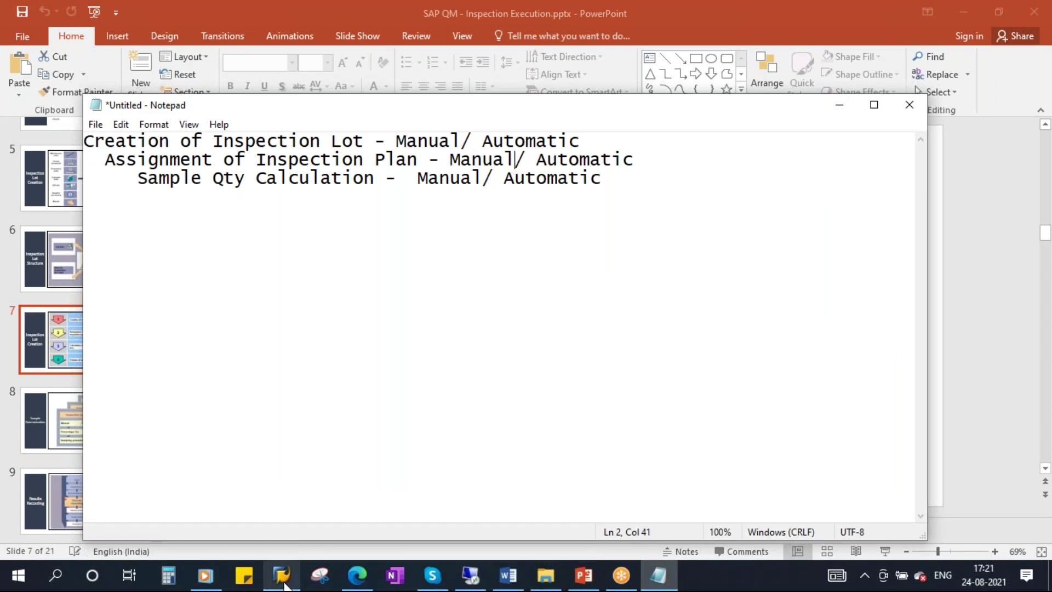
# Step: Switch to the remote SAP system and leave the inspection lot display for the QA32 worklist
pyautogui.click(470, 575)
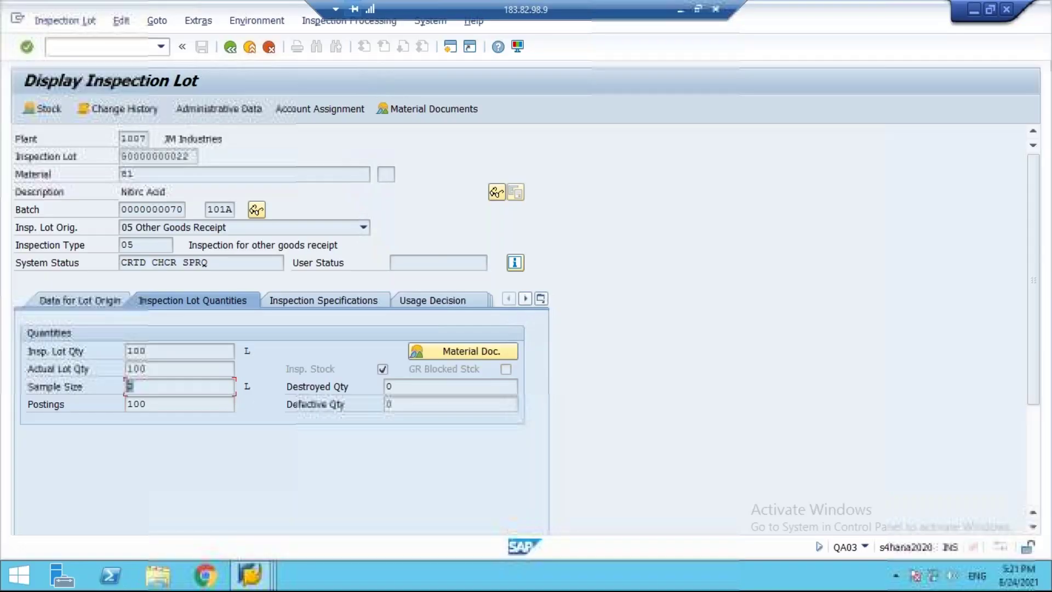
pyautogui.click(230, 47)
pyautogui.moveTo(250, 574)
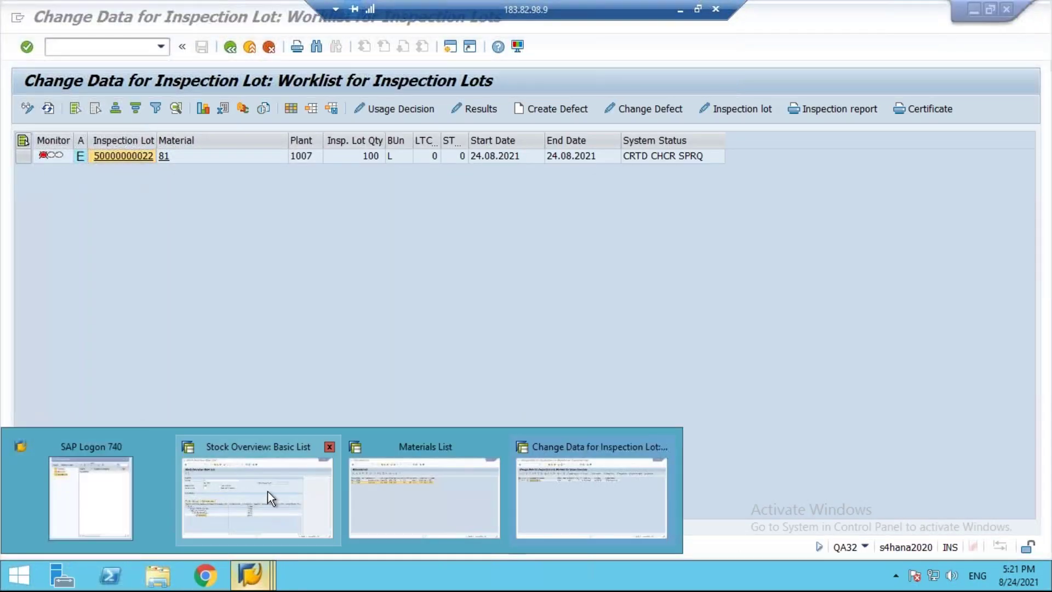
pyautogui.click(577, 473)
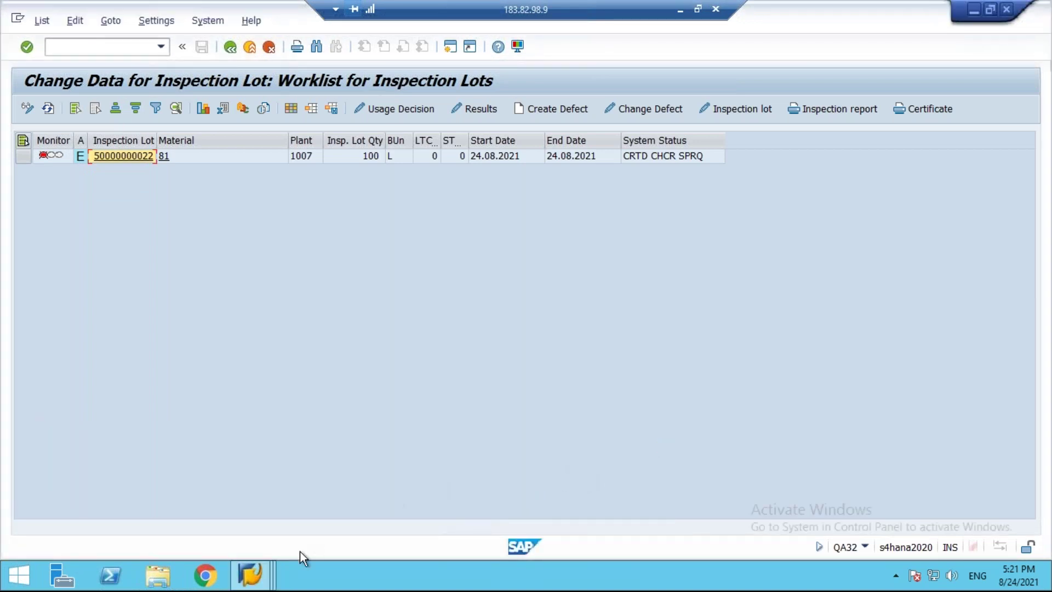
# Step: In the Materials List session, start transaction MM02 and open the Quality Management view of material 81
pyautogui.moveTo(242, 580)
pyautogui.click(418, 492)
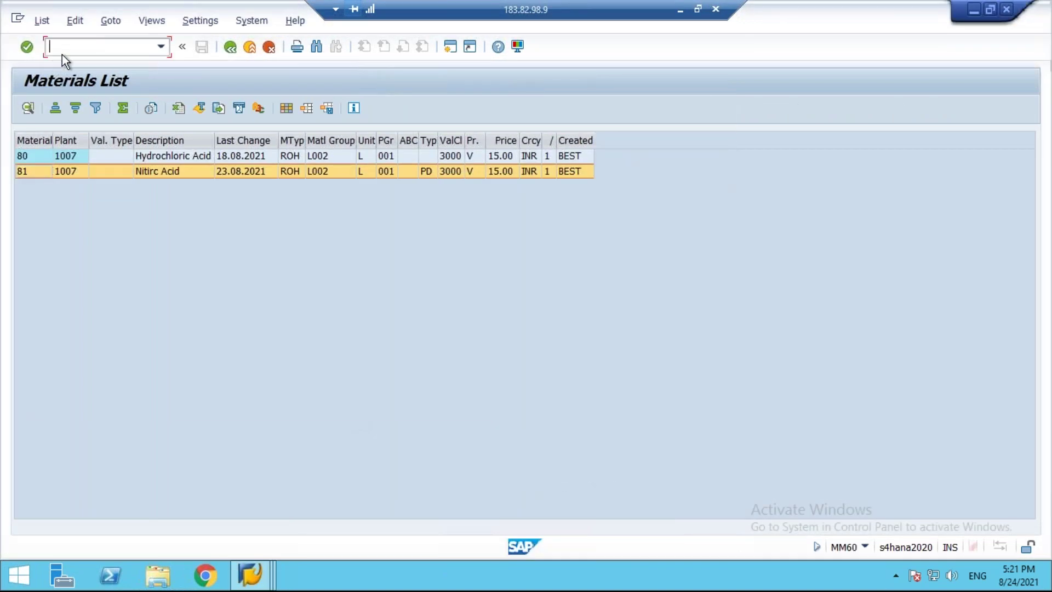
pyautogui.write('/n')
pyautogui.press('Return')
pyautogui.press('Return')
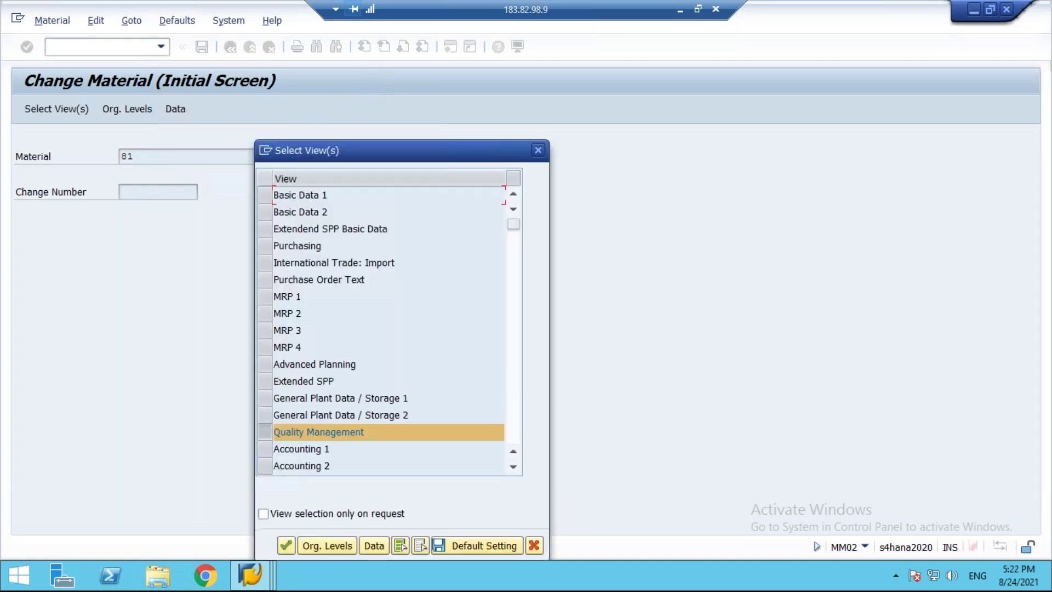
pyautogui.press('Return')
pyautogui.press('Return')
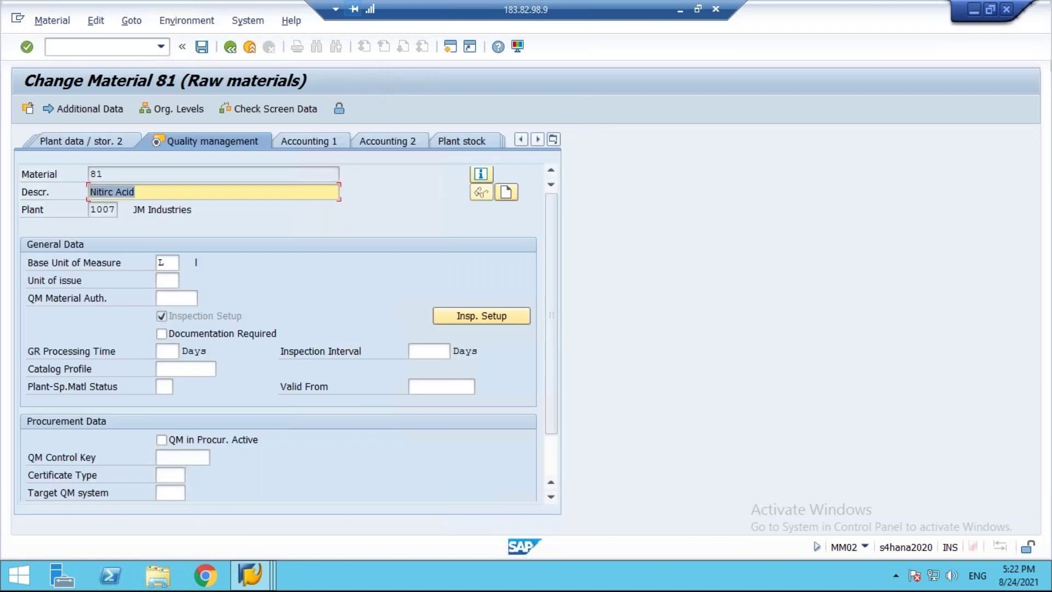
# Step: Turn off Automatic Assignment for inspection type 05 in material 81's inspection setup, and save the material
pyautogui.click(454, 311)
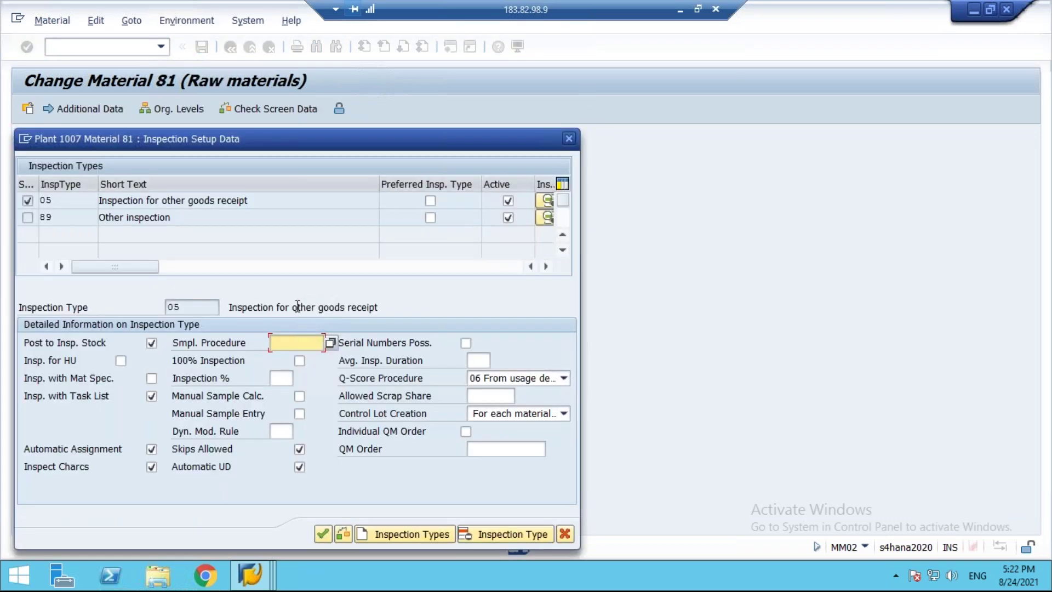
pyautogui.moveTo(258, 199); pyautogui.dragTo(9, 199)
pyautogui.click(176, 202)
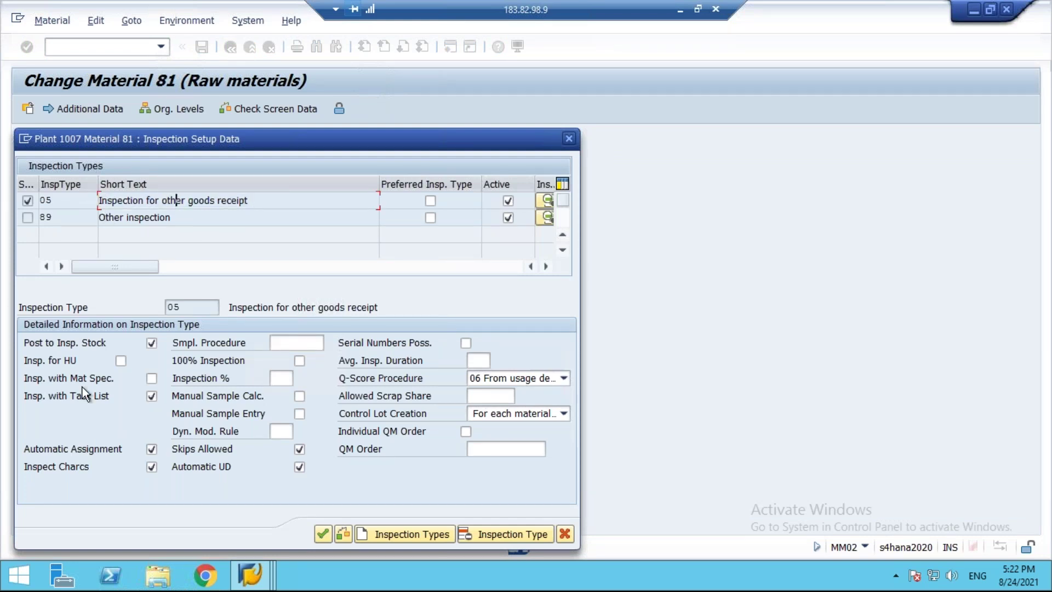
pyautogui.click(152, 450)
pyautogui.moveTo(245, 140); pyautogui.dragTo(309, 123)
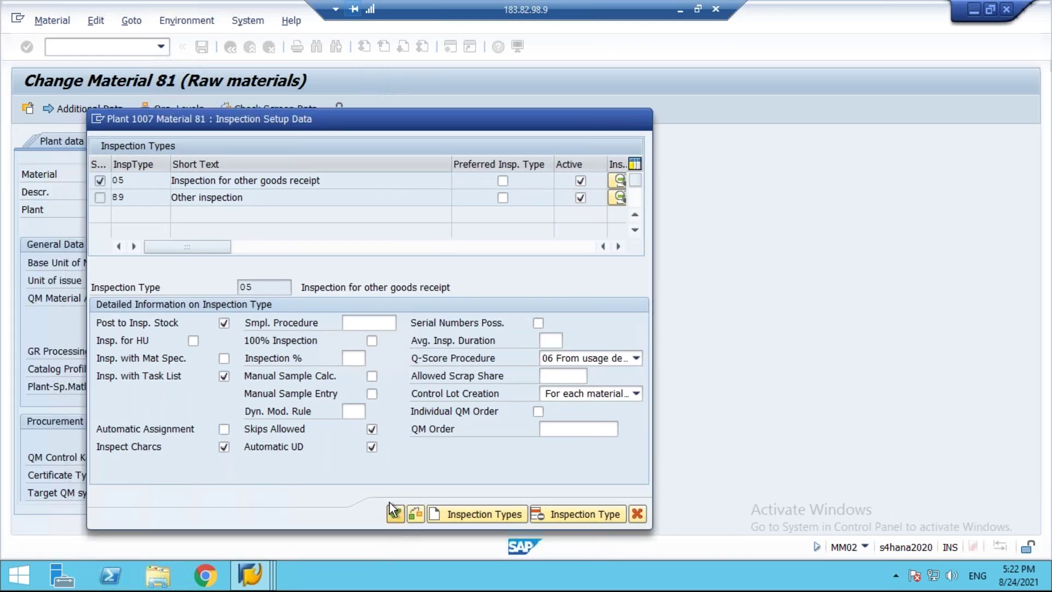
pyautogui.click(395, 518)
pyautogui.click(200, 47)
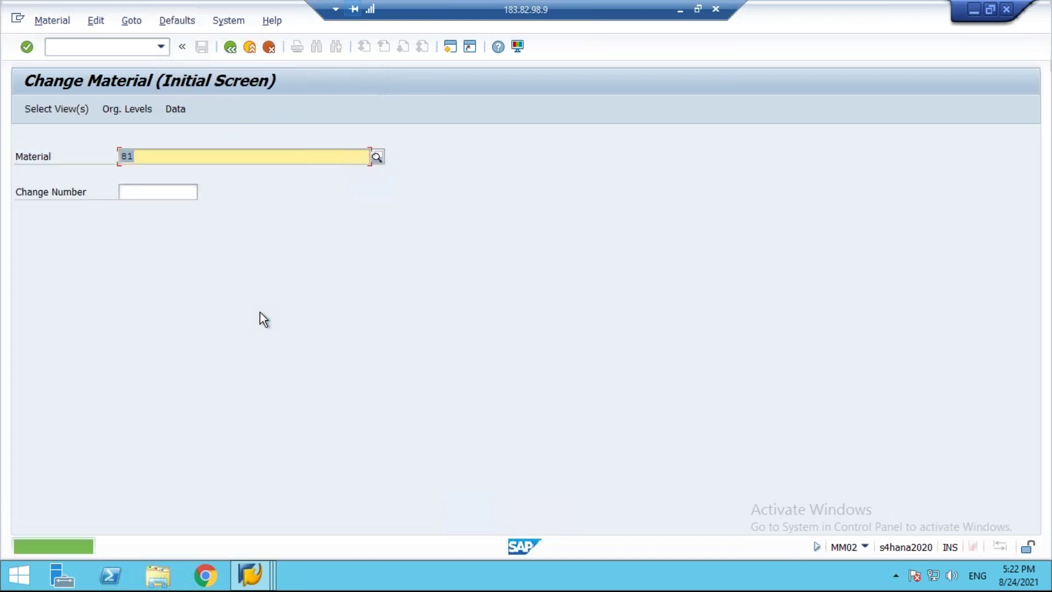
# Step: Check the material change session after saving, and return to the QA32 inspection lot worklist
pyautogui.click(269, 581)
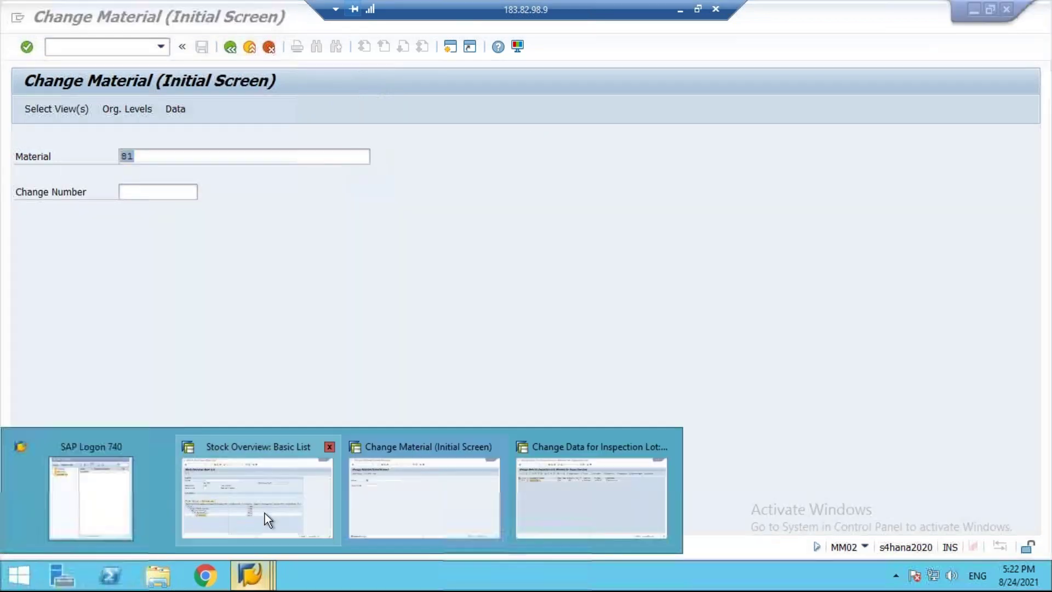
pyautogui.click(426, 482)
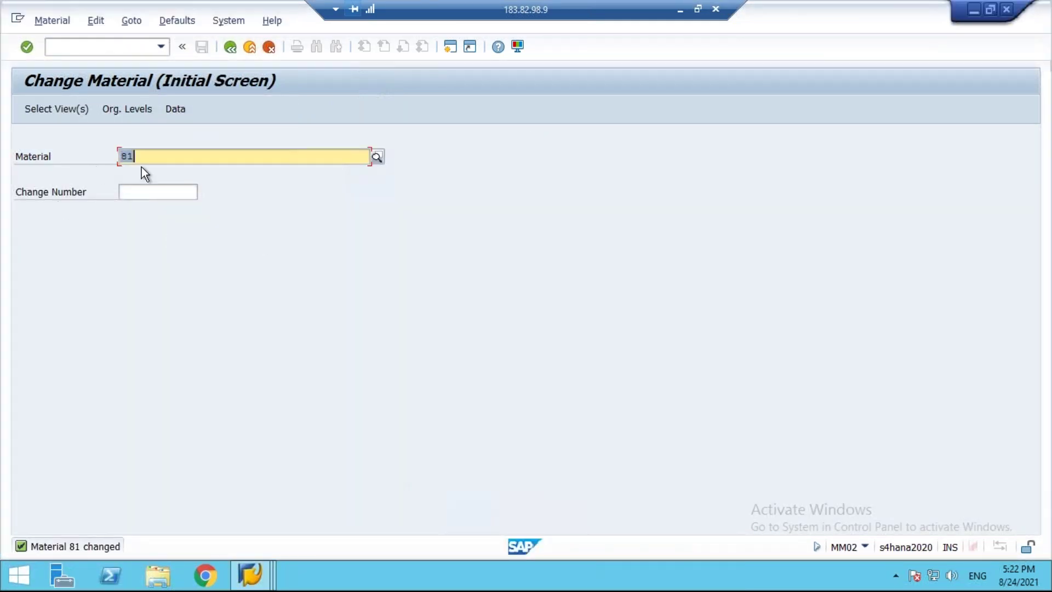
pyautogui.click(264, 578)
pyautogui.click(597, 502)
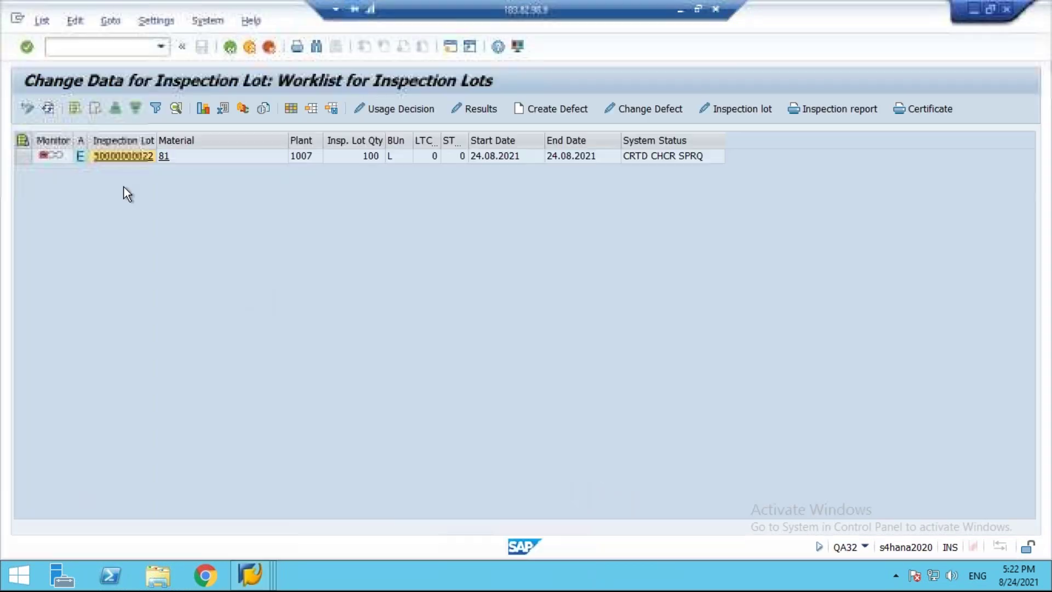
pyautogui.click(257, 581)
pyautogui.click(656, 501)
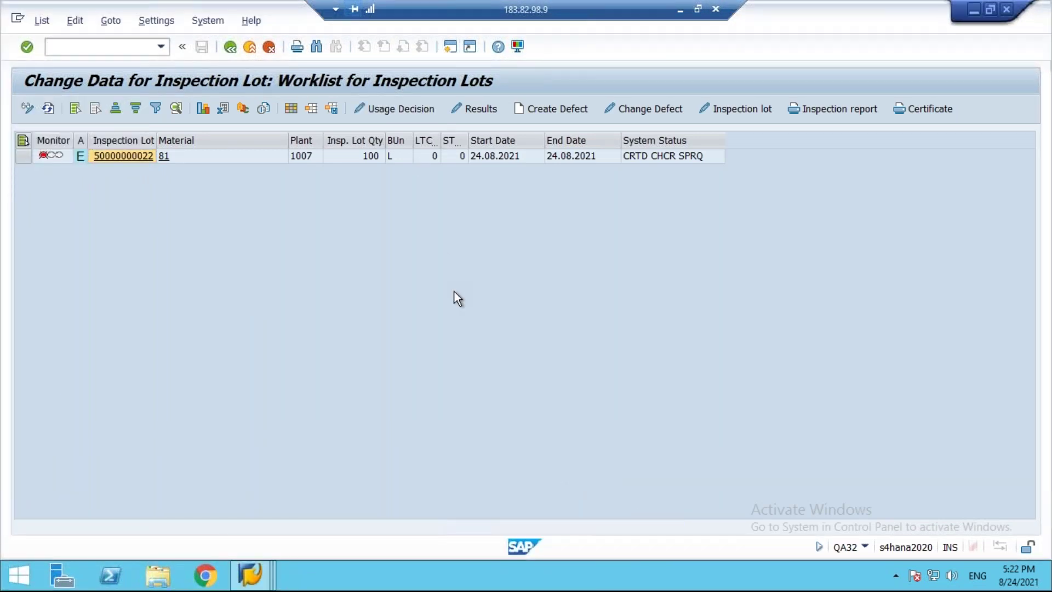
# Step: Start transaction QP02 in a new session and open the inspection plan for material 81 in plant 1007
pyautogui.hotkey('shift', 'F3')
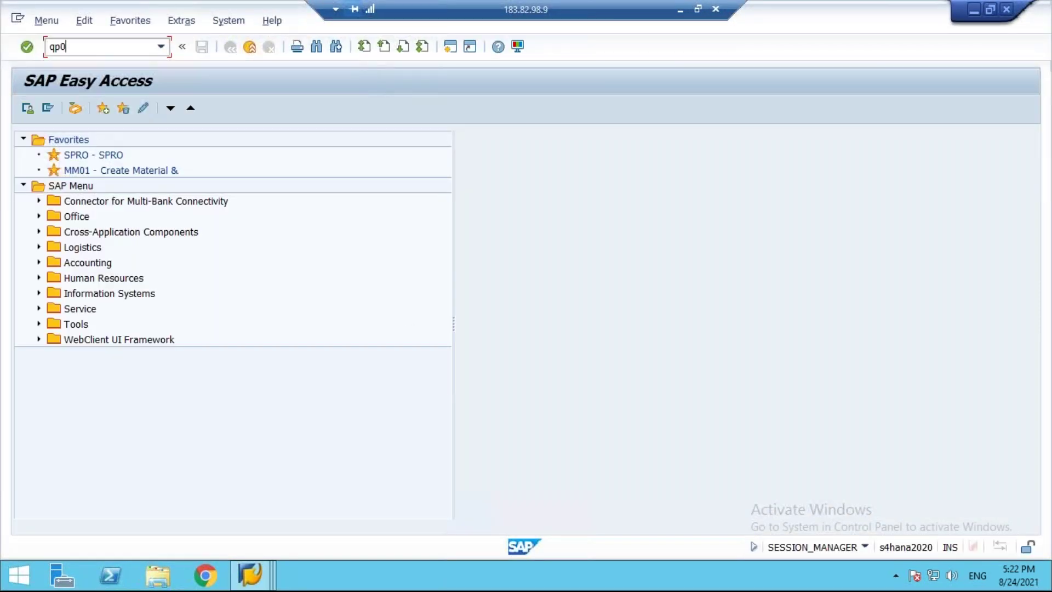
pyautogui.write('qp02')
pyautogui.press('Return')
pyautogui.write('81')
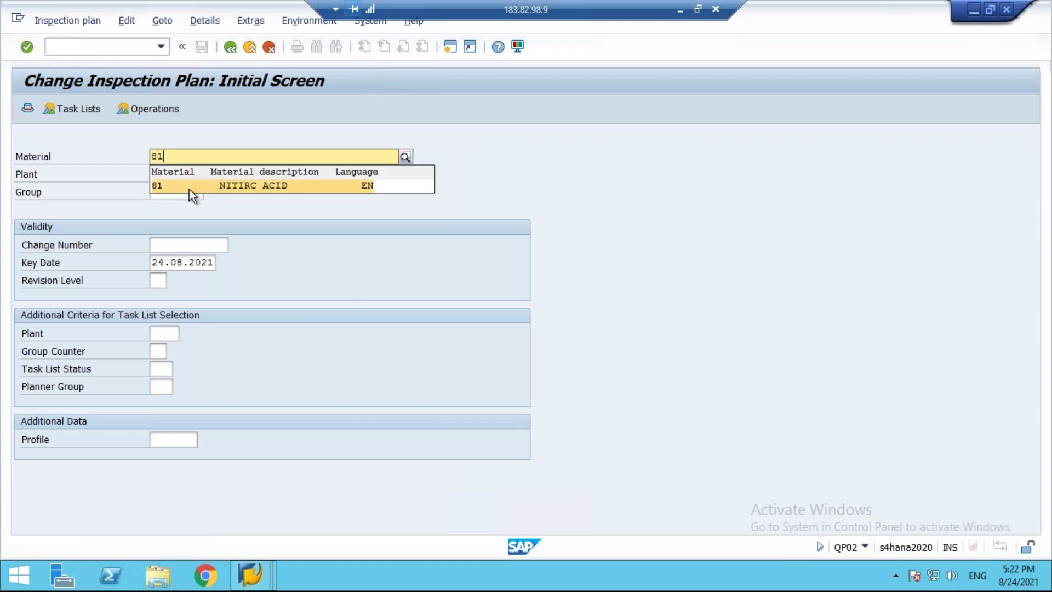
pyautogui.click(189, 185)
pyautogui.press('Tab')
pyautogui.write('100')
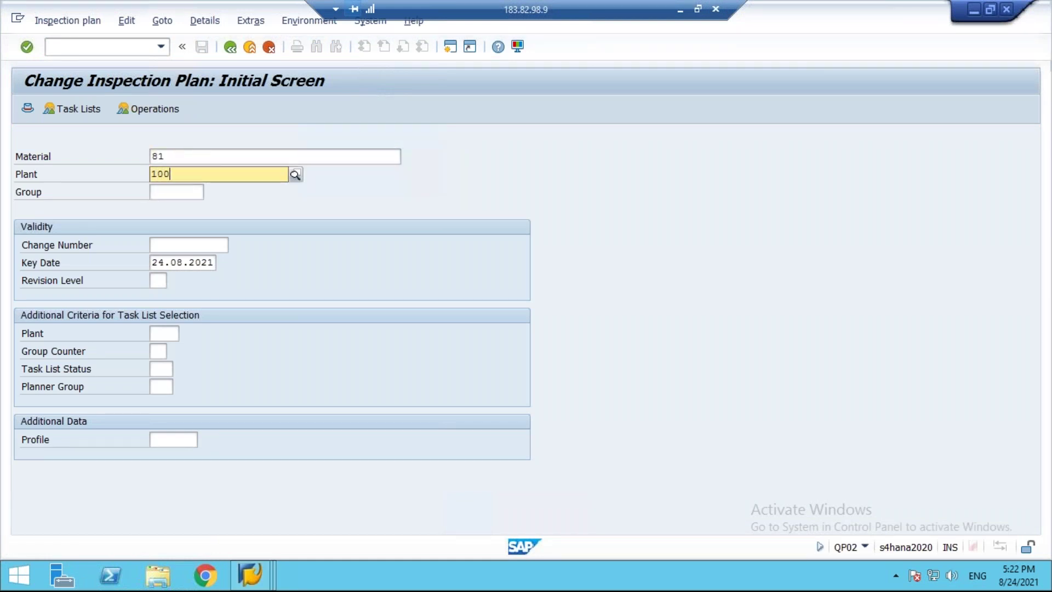
pyautogui.write('7')
pyautogui.press('Return')
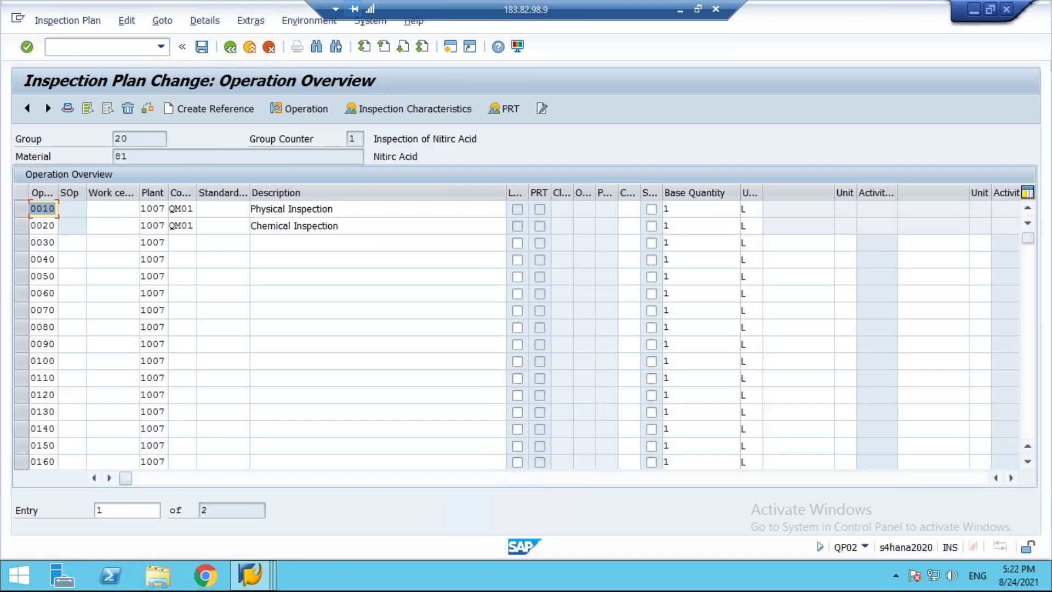
# Step: Set the usage to 5 in the inspection plan's header details, save the plan, and return to the inspection lot worklist
pyautogui.click(68, 109)
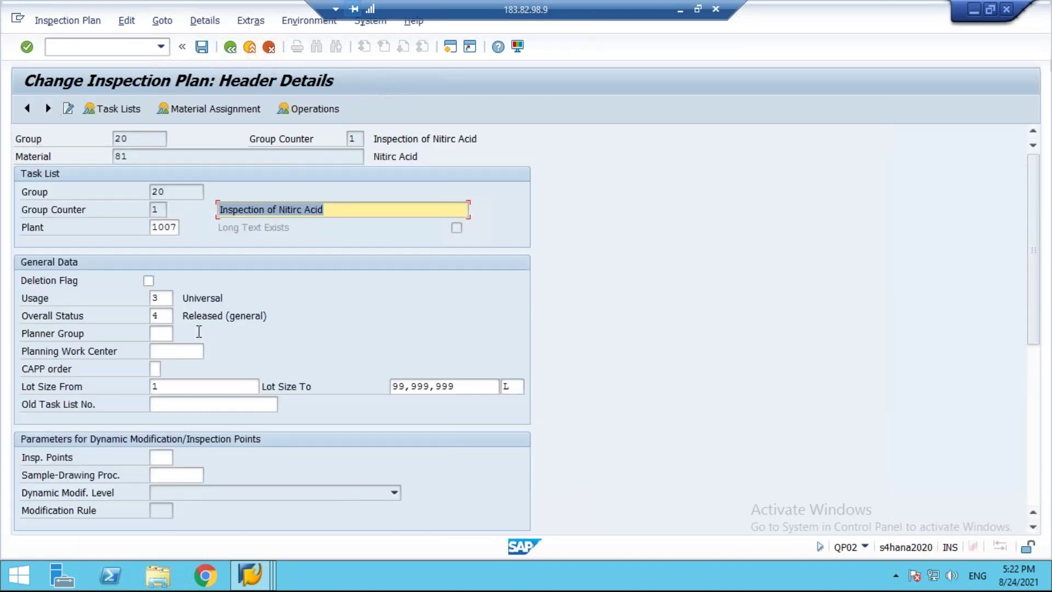
pyautogui.click(170, 303)
pyautogui.click(170, 298)
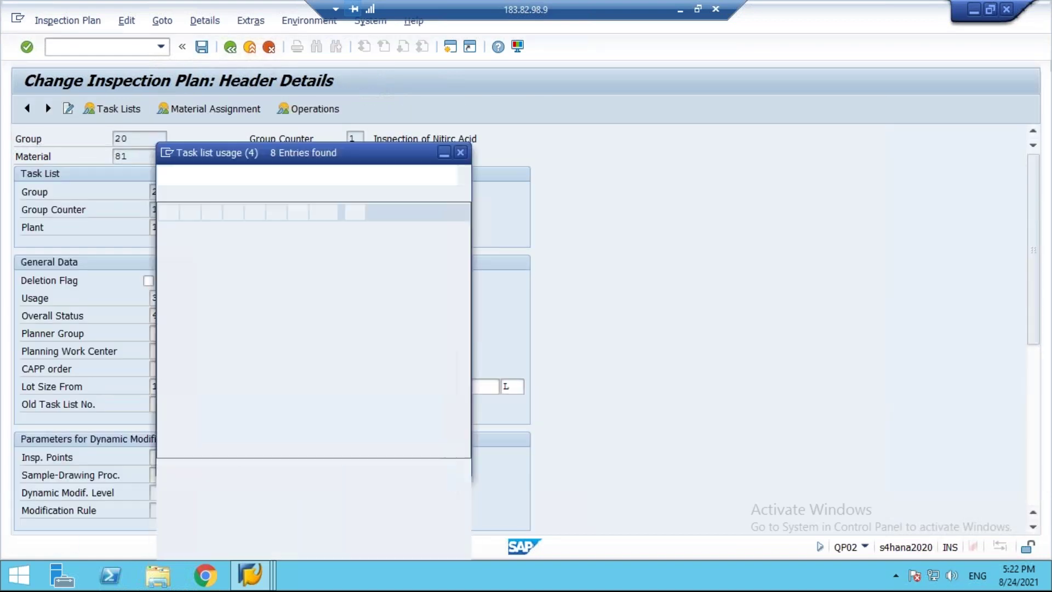
pyautogui.doubleClick(225, 307)
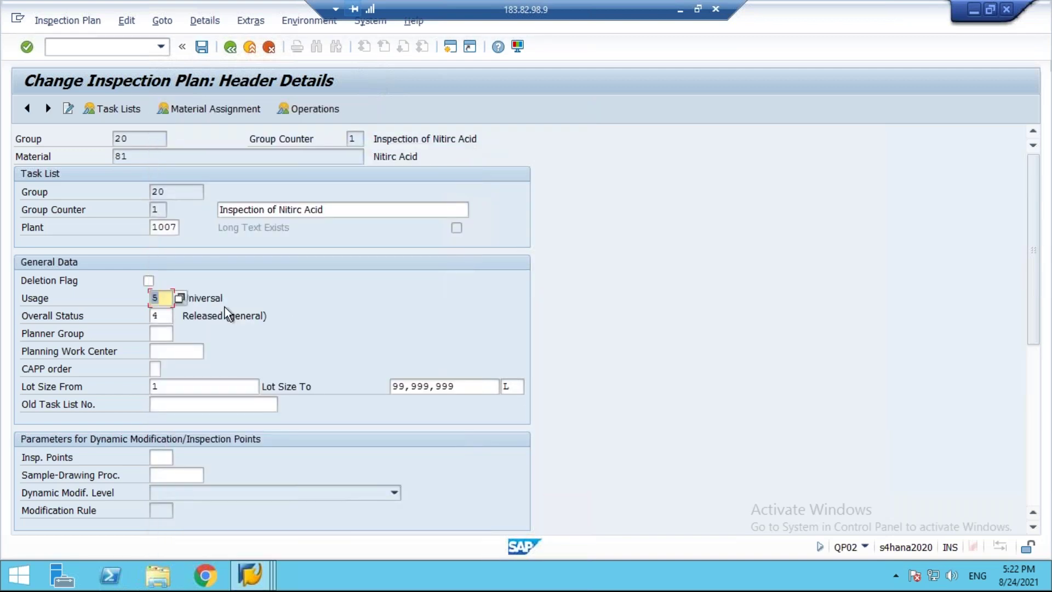
pyautogui.click(201, 47)
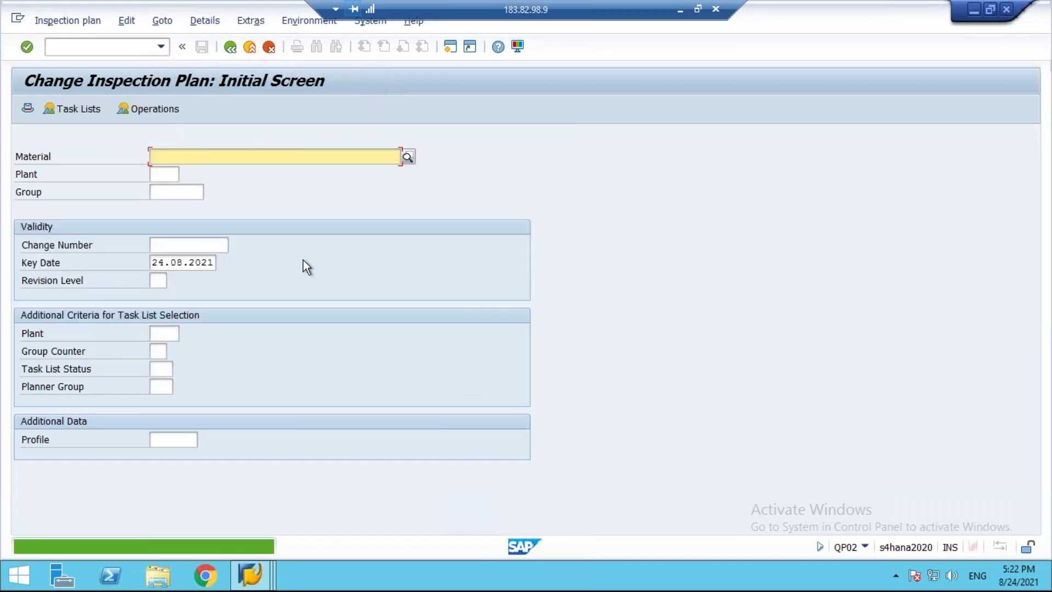
pyautogui.moveTo(249, 573)
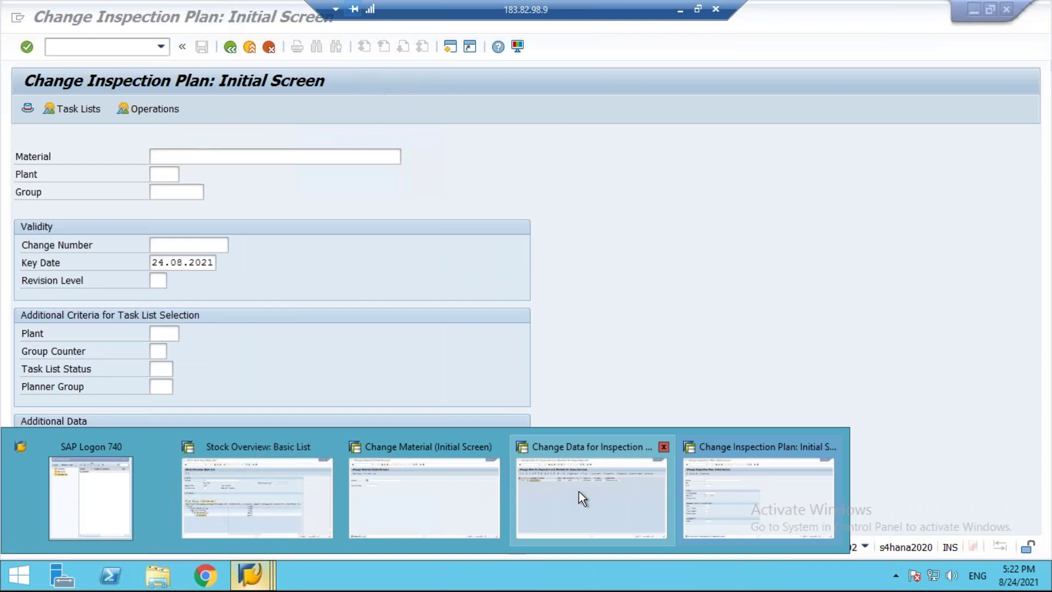
pyautogui.click(577, 487)
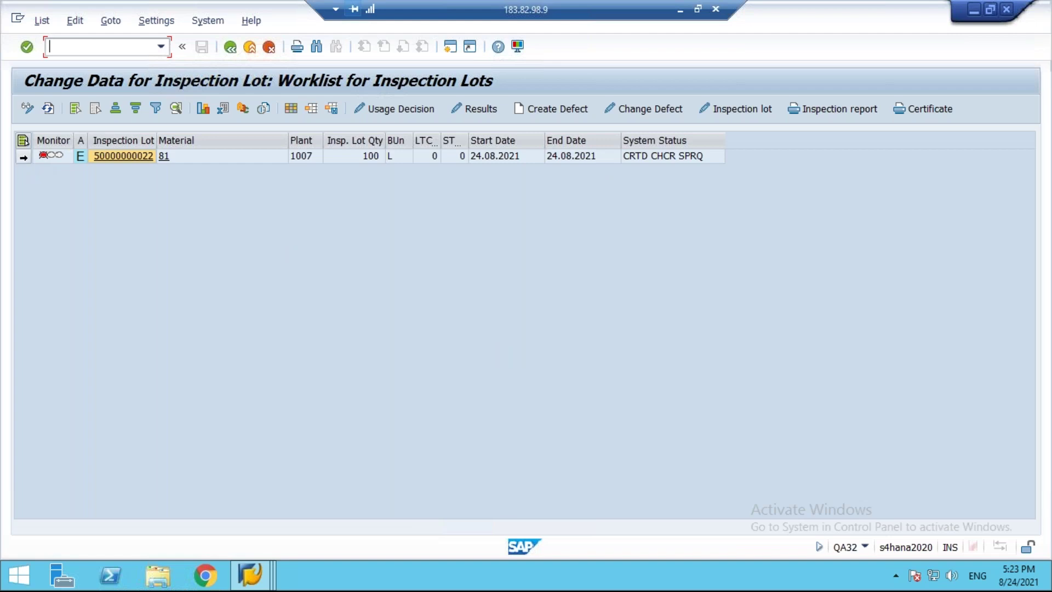
# Step: Check the data of material 81's inspection lot from the worklist, in change mode and in display mode
pyautogui.click(22, 157)
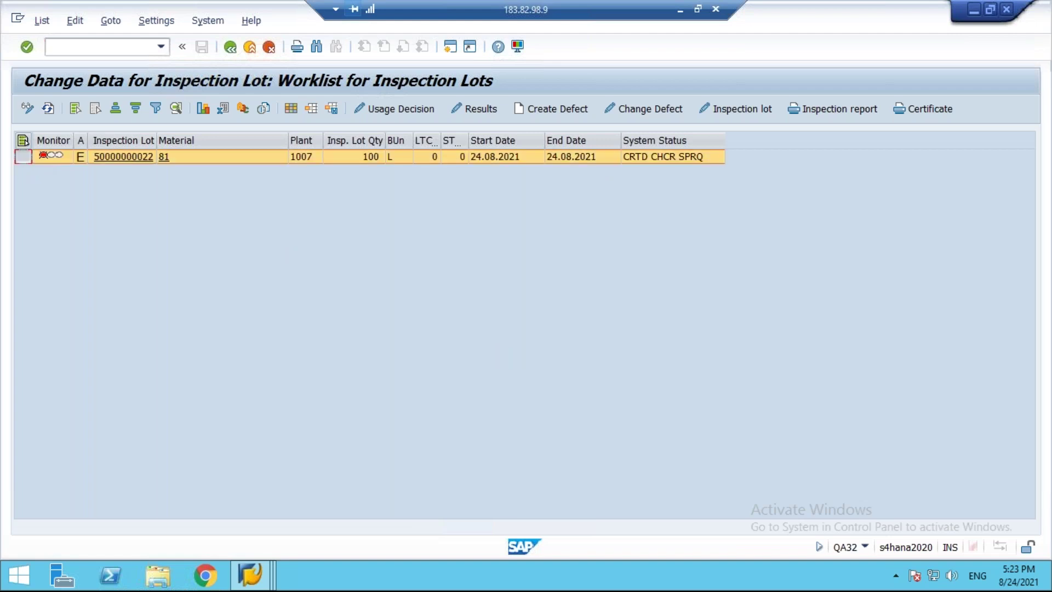
pyautogui.click(732, 107)
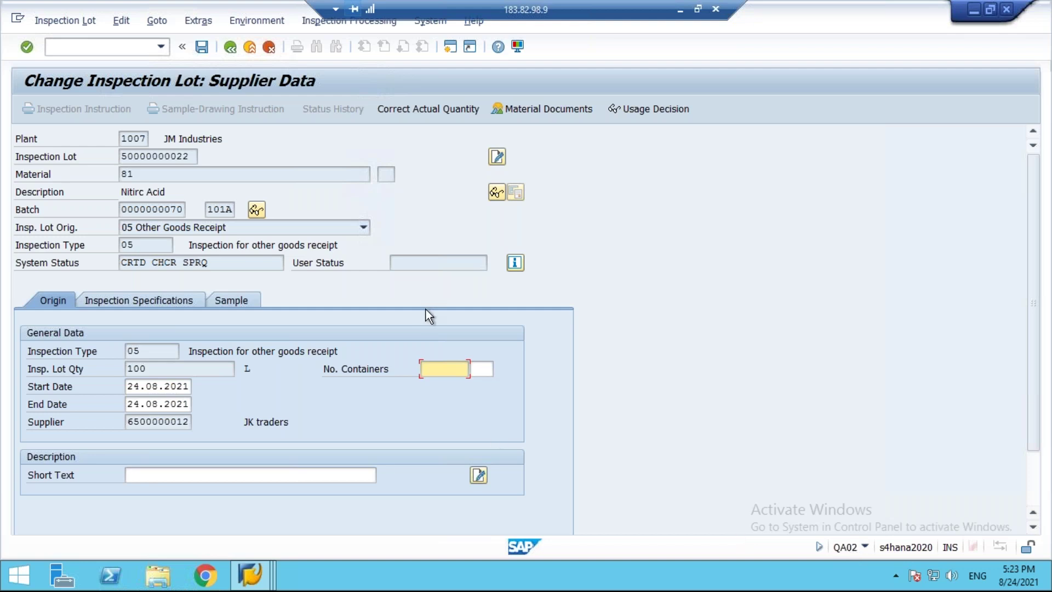
pyautogui.click(231, 47)
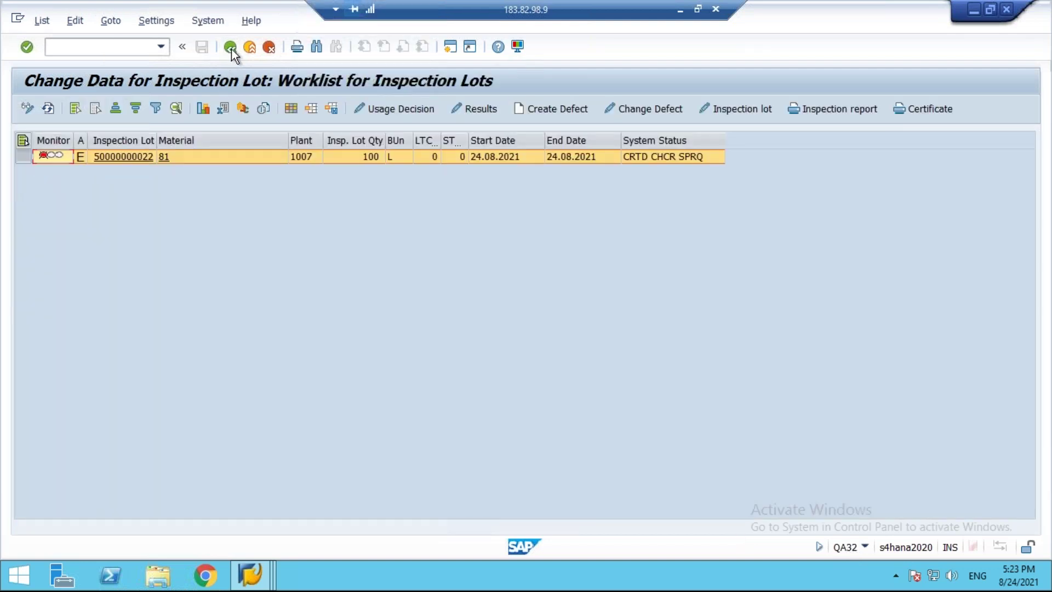
pyautogui.click(132, 159)
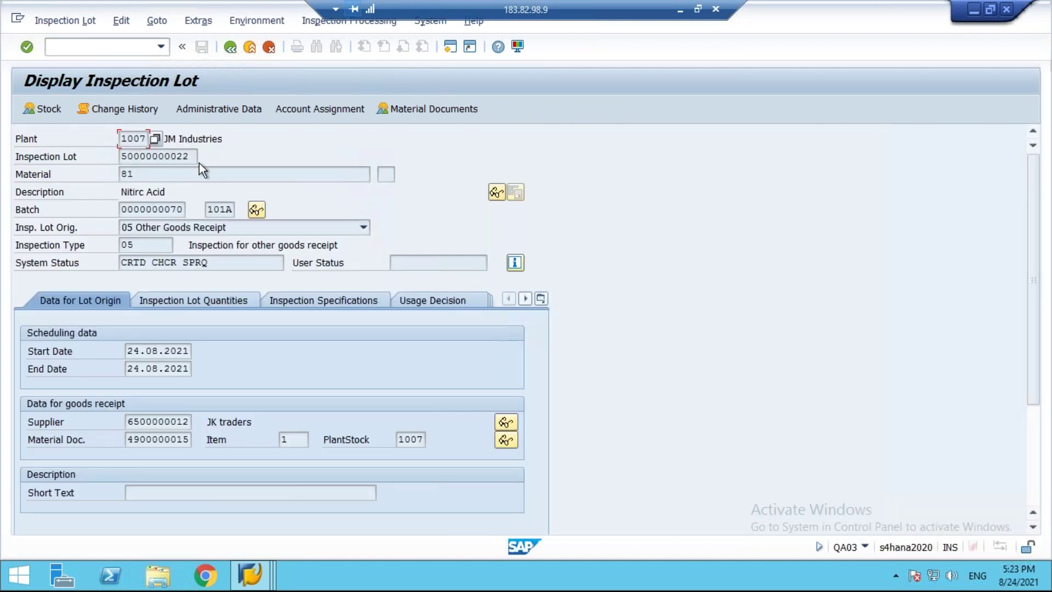
pyautogui.moveTo(195, 157); pyautogui.dragTo(216, 160)
pyautogui.click(105, 48)
pyautogui.write('/nqa02')
pyautogui.press('Return')
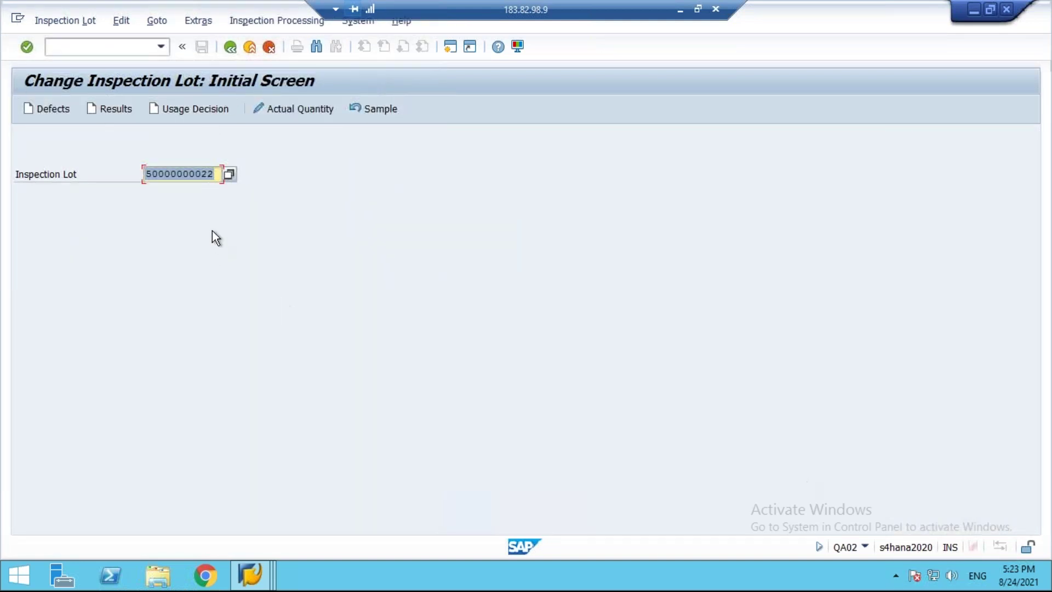
pyautogui.moveTo(213, 178); pyautogui.dragTo(137, 174)
pyautogui.press('Return')
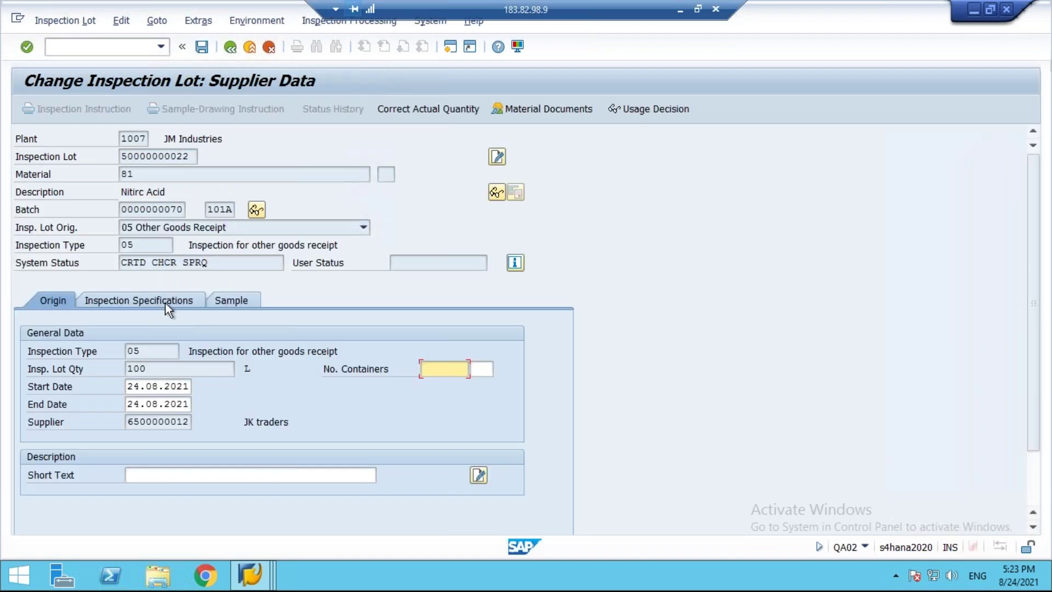
# Step: Assign the inspection plan to the lot in its inspection specifications, and check the assigned group and group counter
pyautogui.click(141, 299)
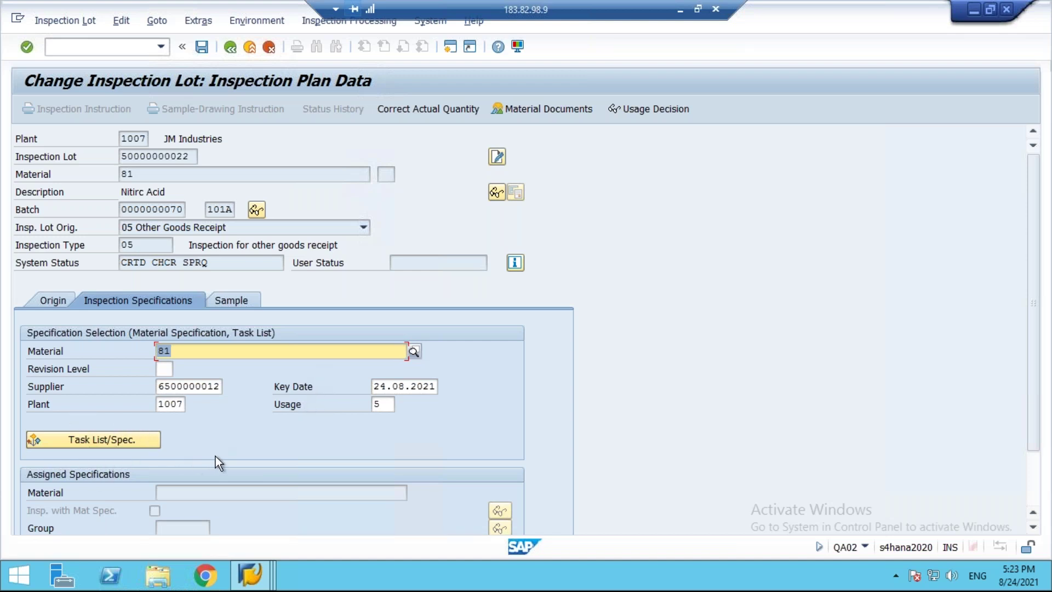
pyautogui.click(97, 437)
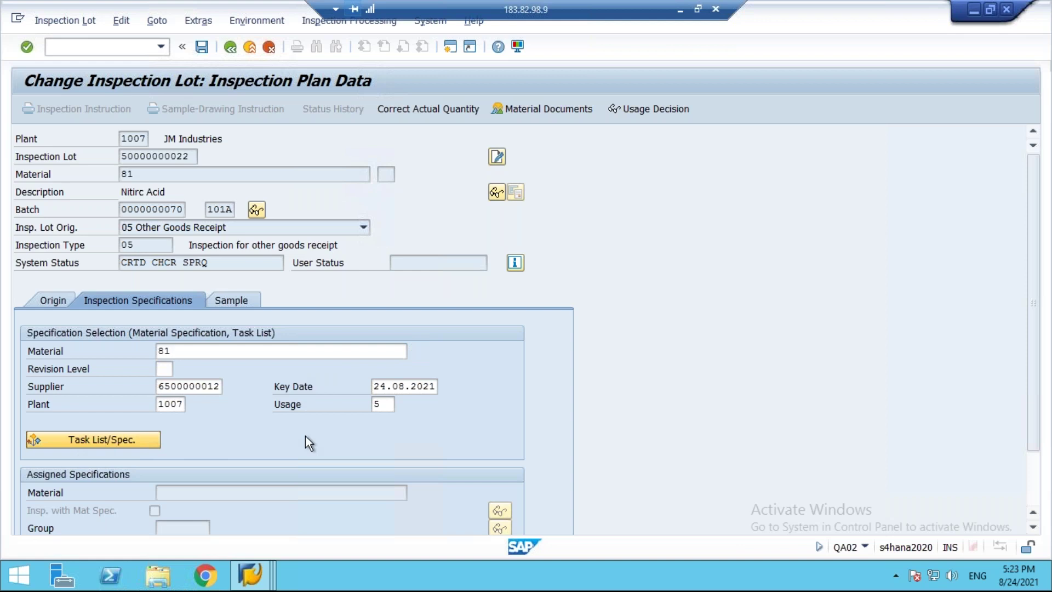
pyautogui.scroll(-1, 636, 446)
pyautogui.scroll(-1, 635, 446)
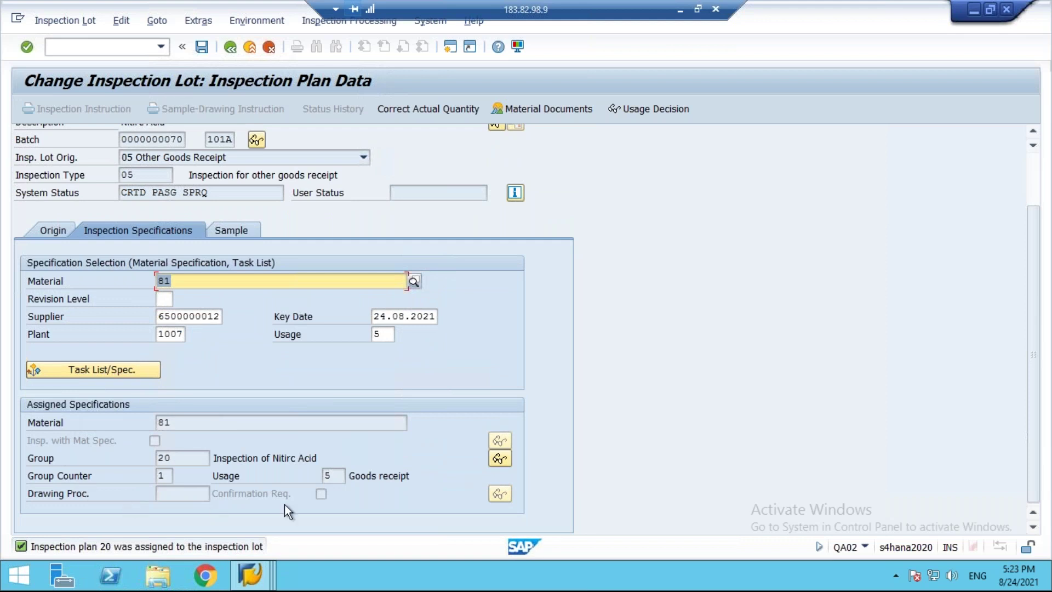
pyautogui.click(176, 458)
pyautogui.click(163, 476)
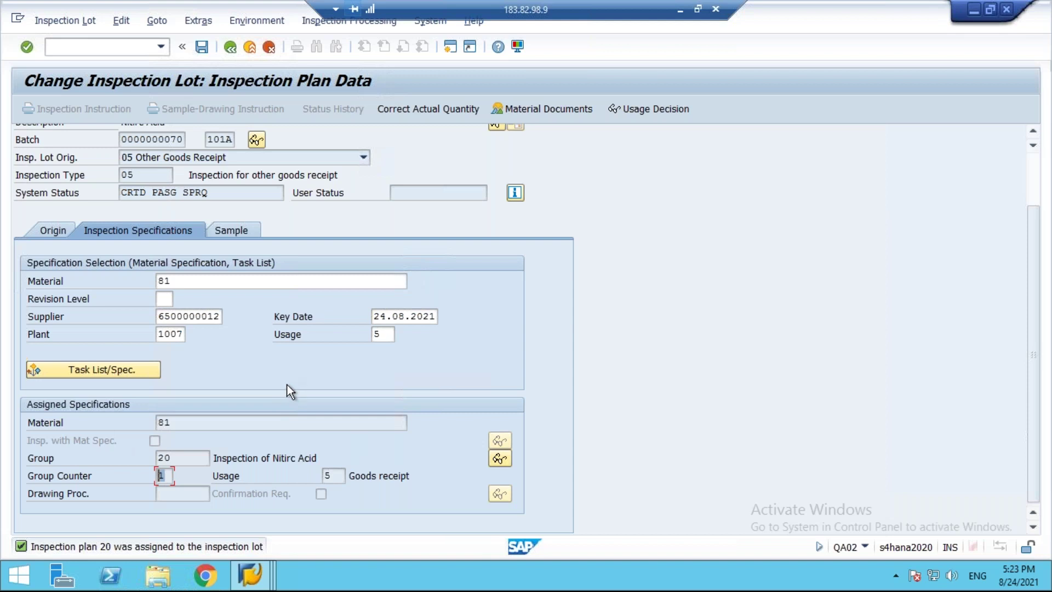
# Step: Open the lot's sample data, and review the sample quantity calculation note in Notepad and the Inspection Lot Creation slide in PowerPoint
pyautogui.click(232, 230)
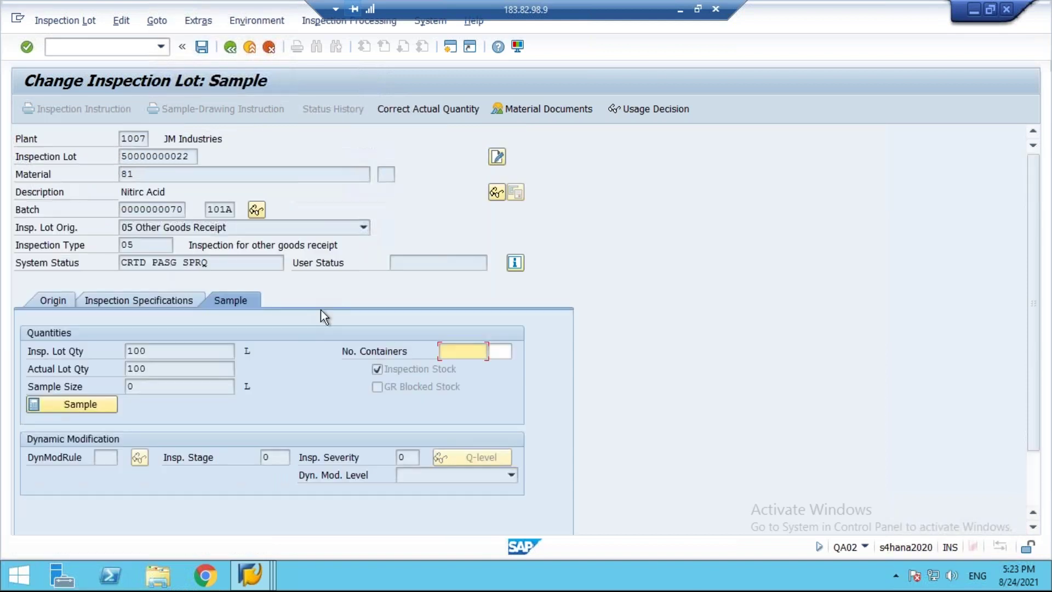
pyautogui.click(680, 12)
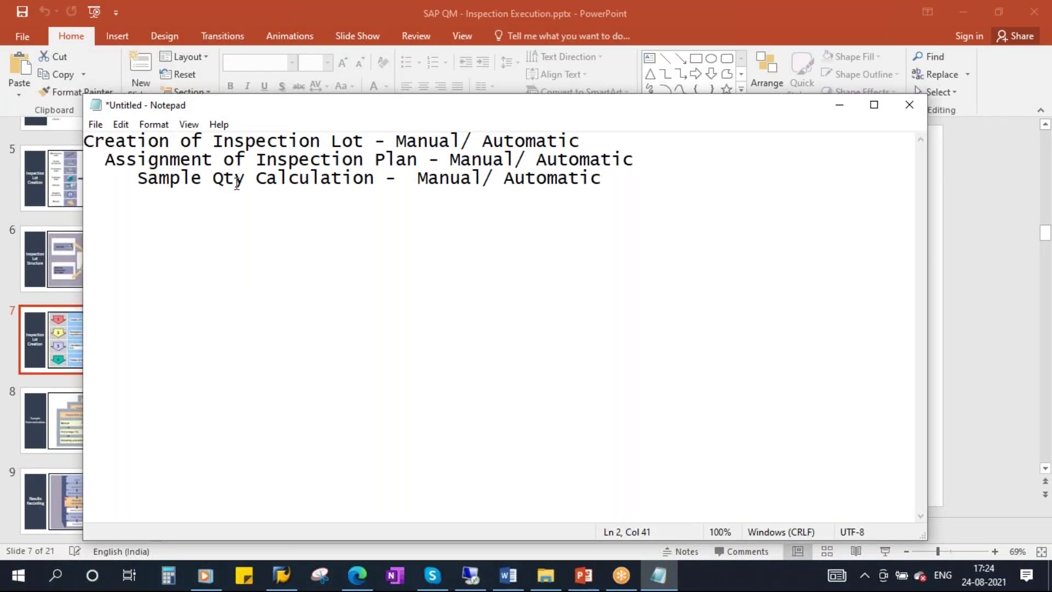
pyautogui.moveTo(418, 179); pyautogui.dragTo(601, 179)
pyautogui.click(584, 575)
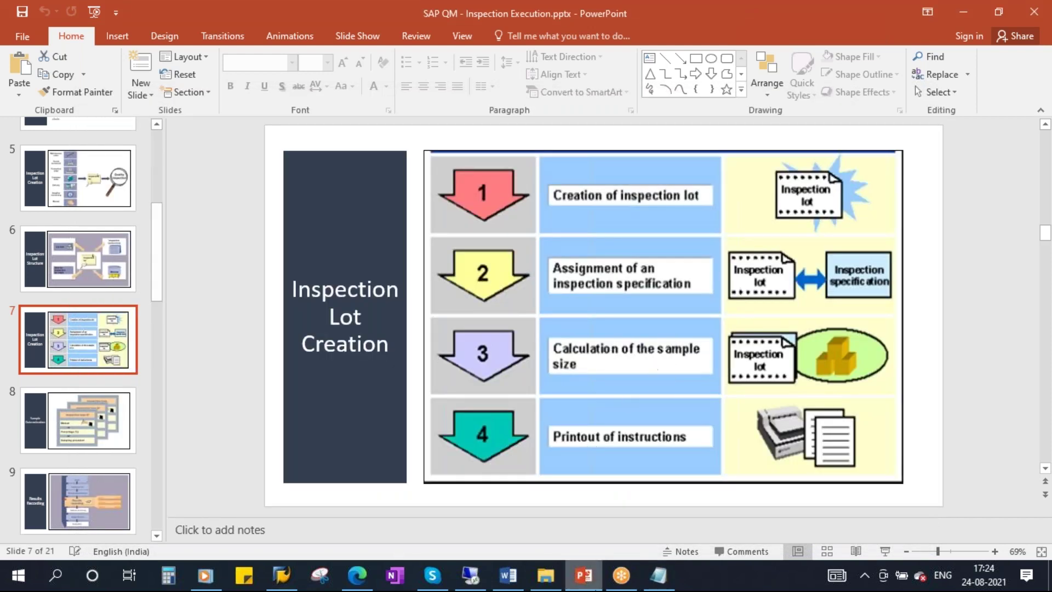
pyautogui.click(483, 579)
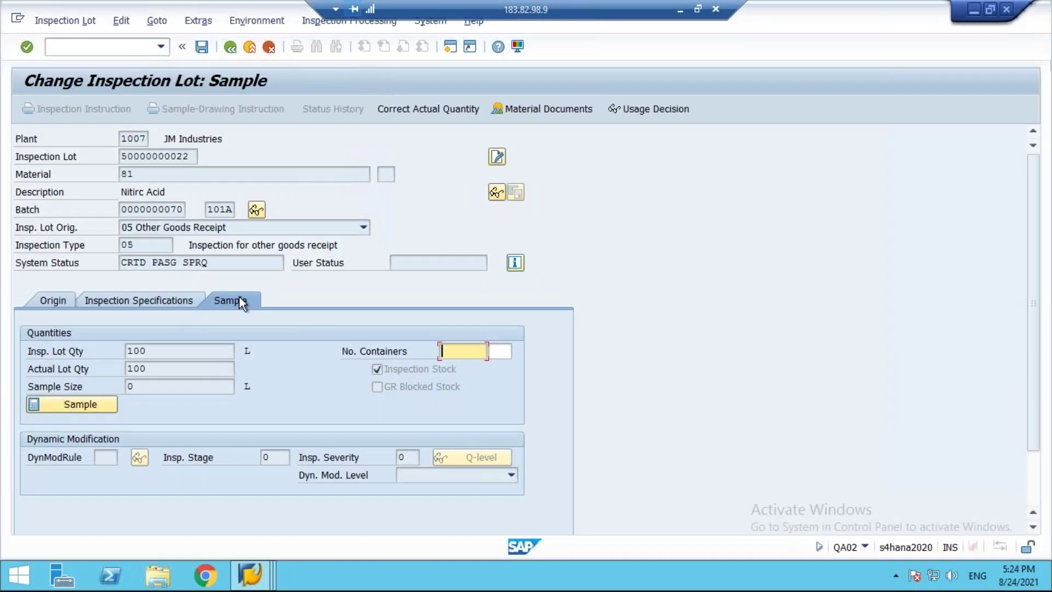
# Step: Calculate the sample size for the inspection lot and save the lot
pyautogui.click(77, 405)
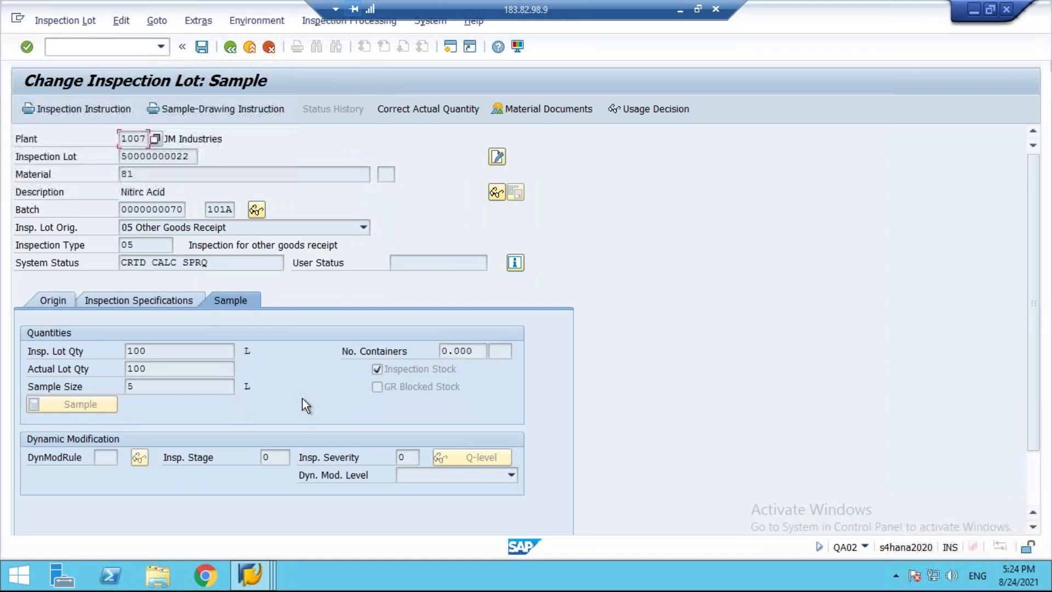
pyautogui.doubleClick(141, 390)
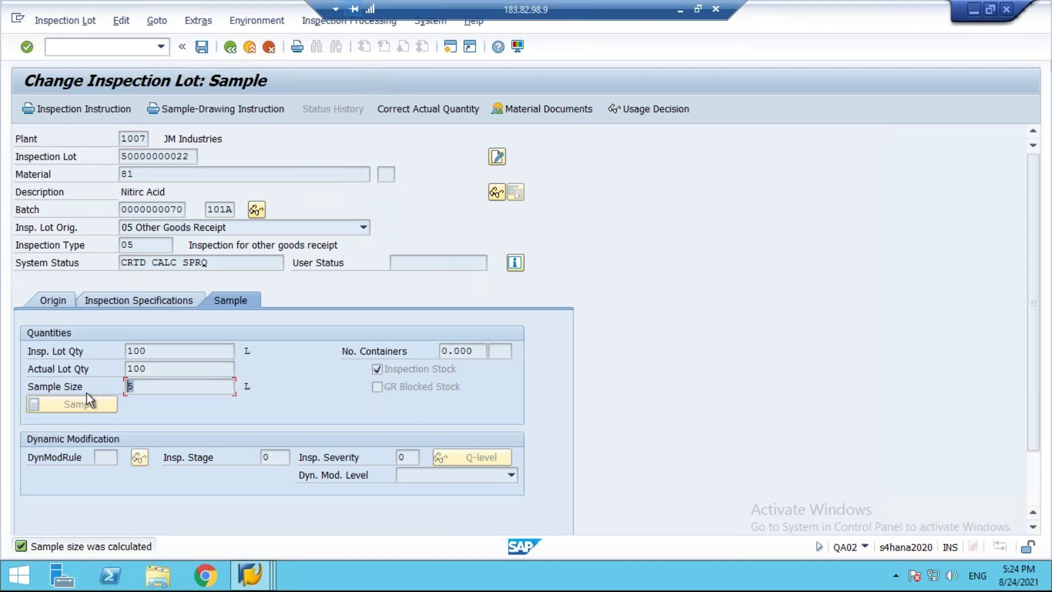
pyautogui.click(202, 46)
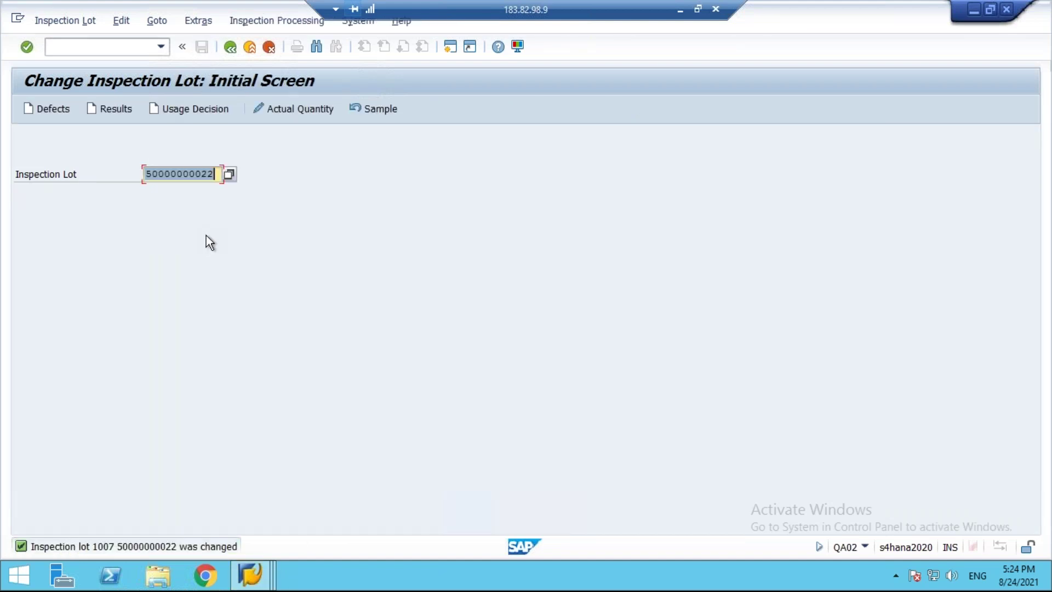
# Step: Reopen the inspection lot to check its system status and inspection specifications, and save it again
pyautogui.press('Return')
pyautogui.moveTo(121, 262); pyautogui.dragTo(145, 261)
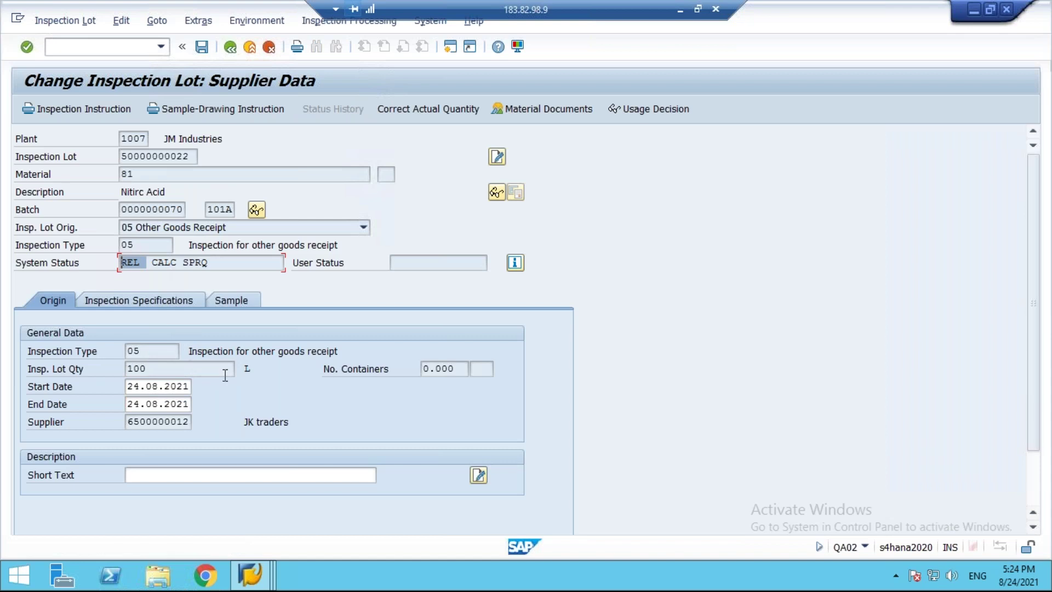
pyautogui.click(143, 303)
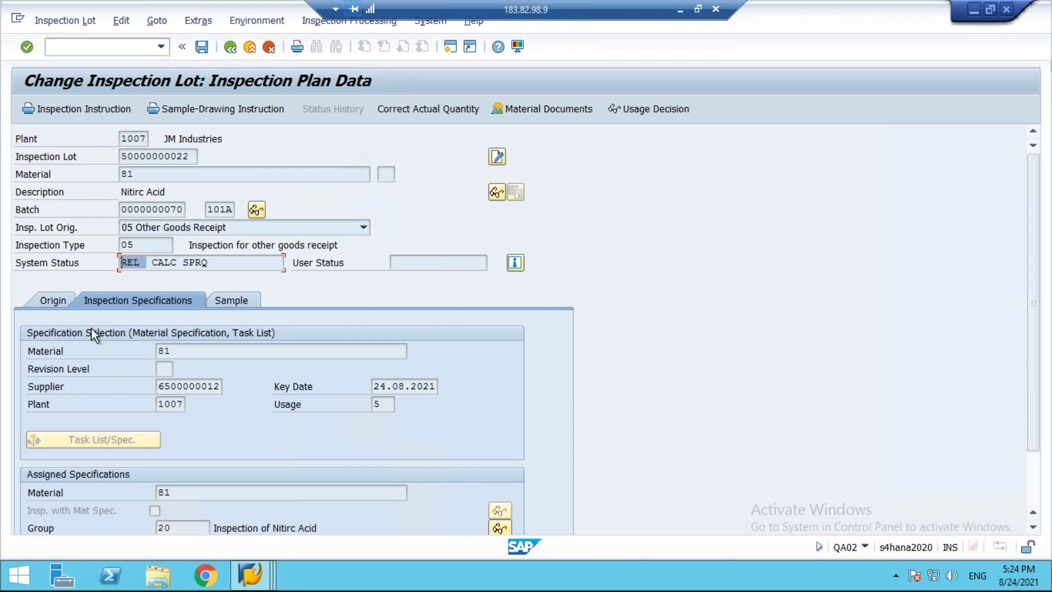
pyautogui.click(201, 51)
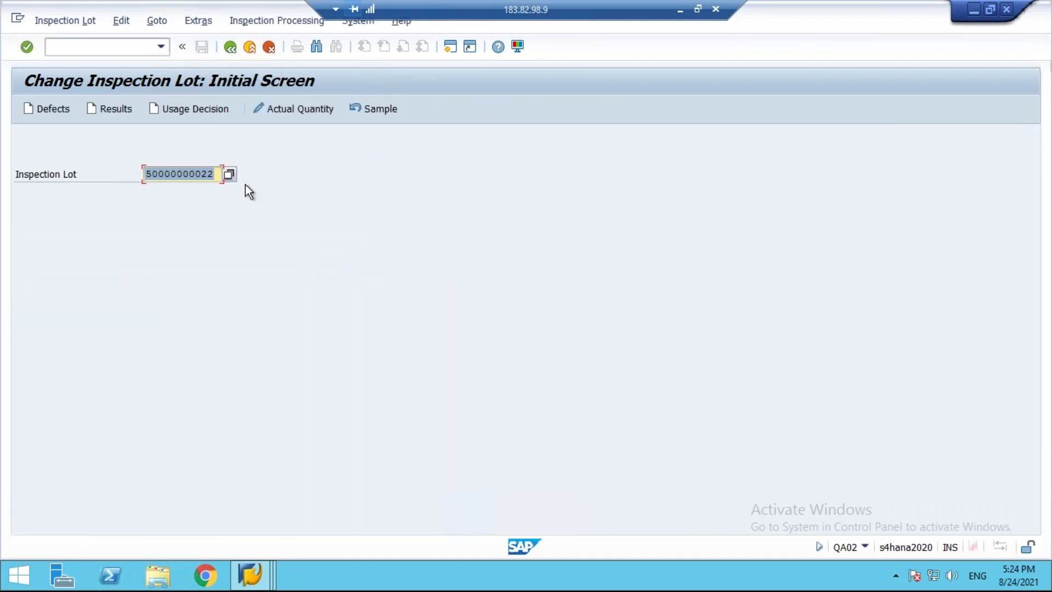
# Step: Review the Notepad lines on inspection plan assignment and sample quantity calculation, and return to the SAP remote session
pyautogui.click(680, 10)
pyautogui.click(664, 579)
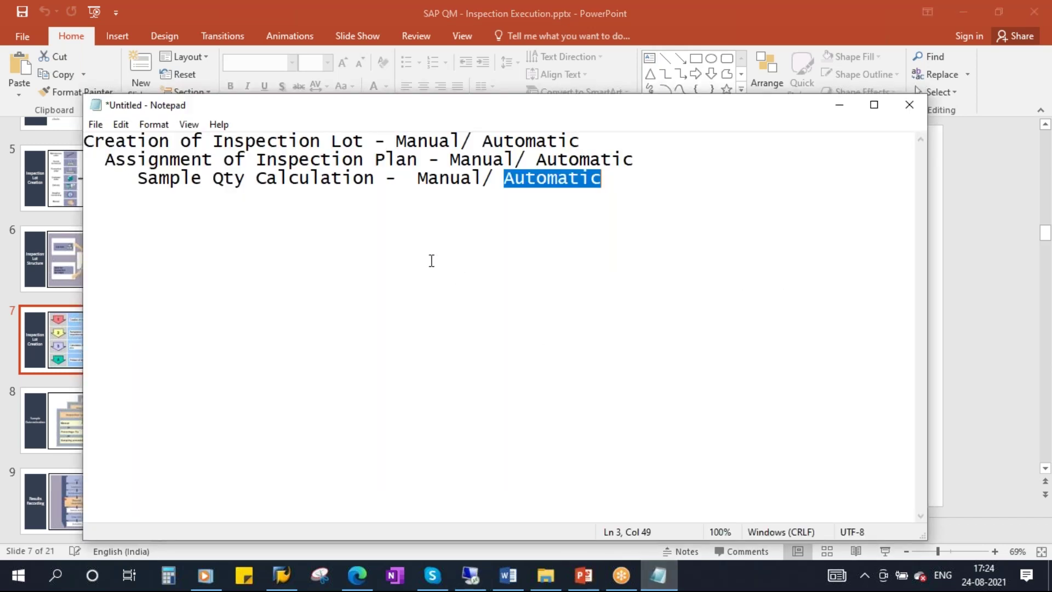
pyautogui.moveTo(105, 158); pyautogui.dragTo(417, 159)
pyautogui.moveTo(148, 180); pyautogui.dragTo(374, 176)
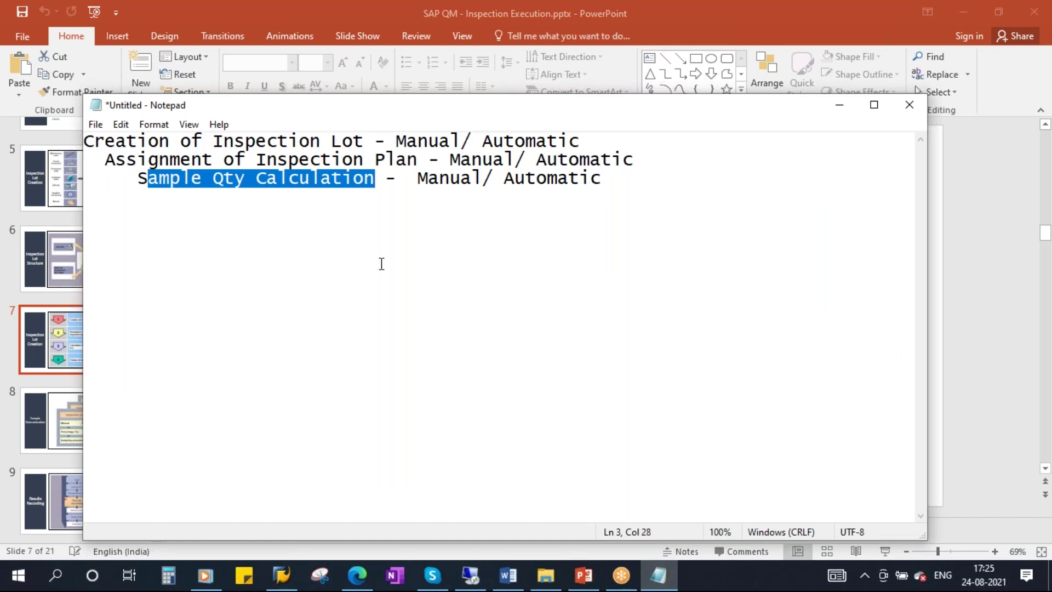
pyautogui.click(267, 174)
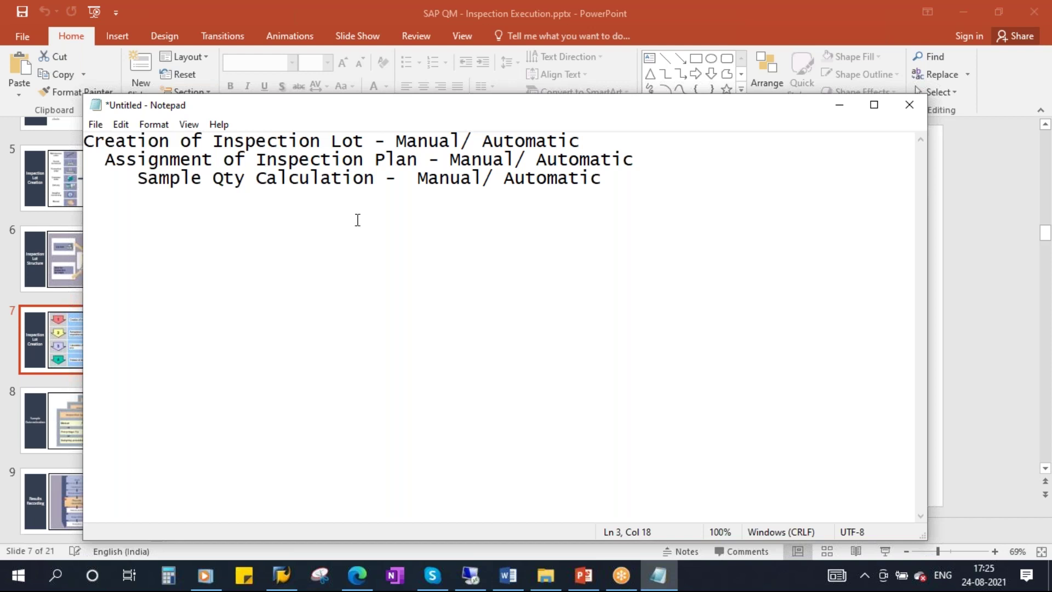
pyautogui.click(482, 572)
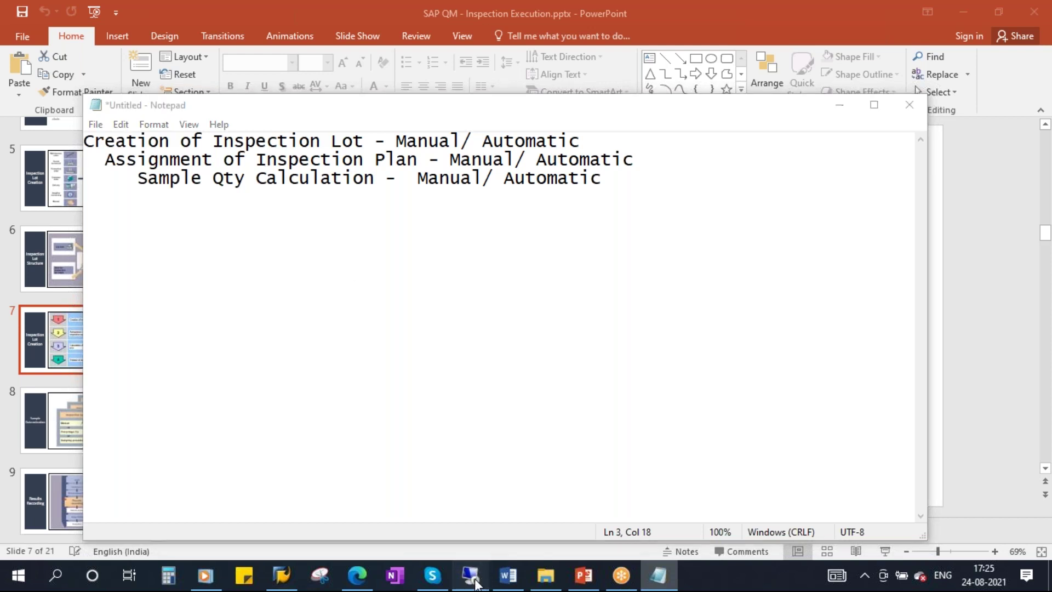
# Step: Start transaction MM02 and open the inspection setup in material 81's Quality Management view for plant 1007
pyautogui.click(91, 46)
pyautogui.write('/nmm02')
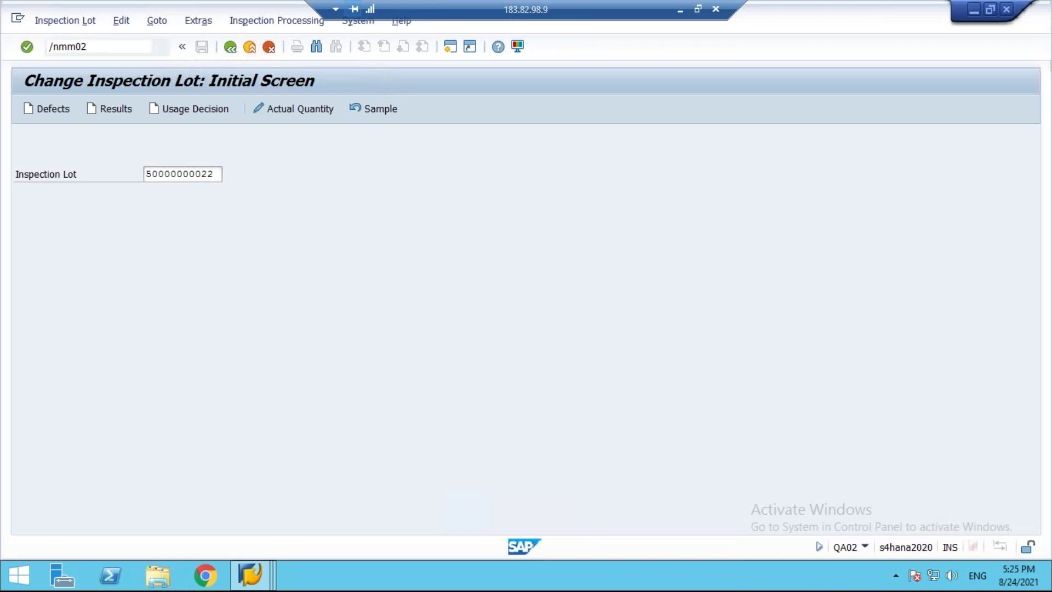
pyautogui.press('Return')
pyautogui.press('Return')
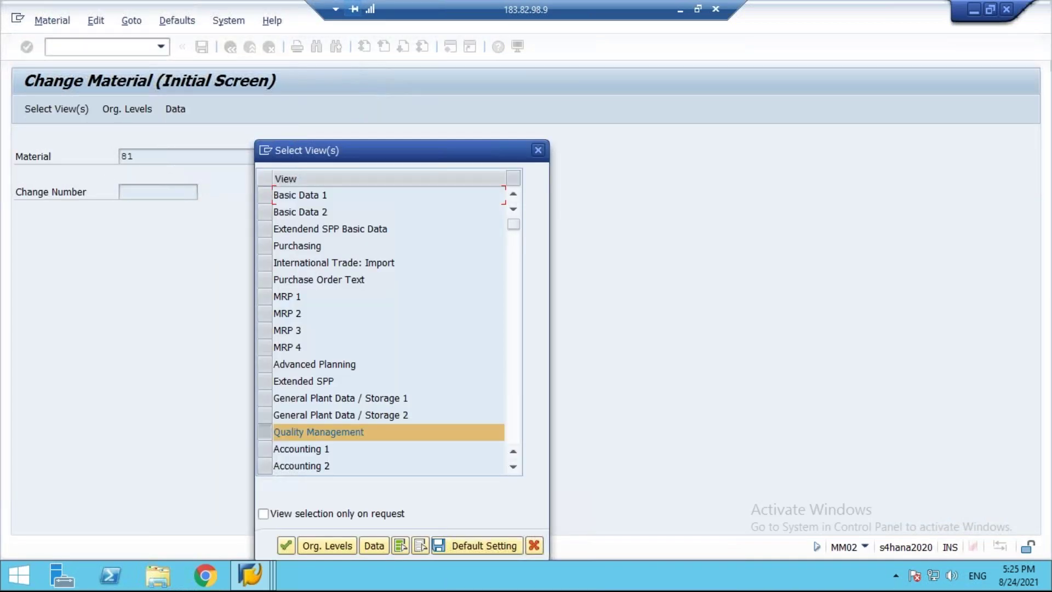
pyautogui.press('Return')
pyautogui.press('Return')
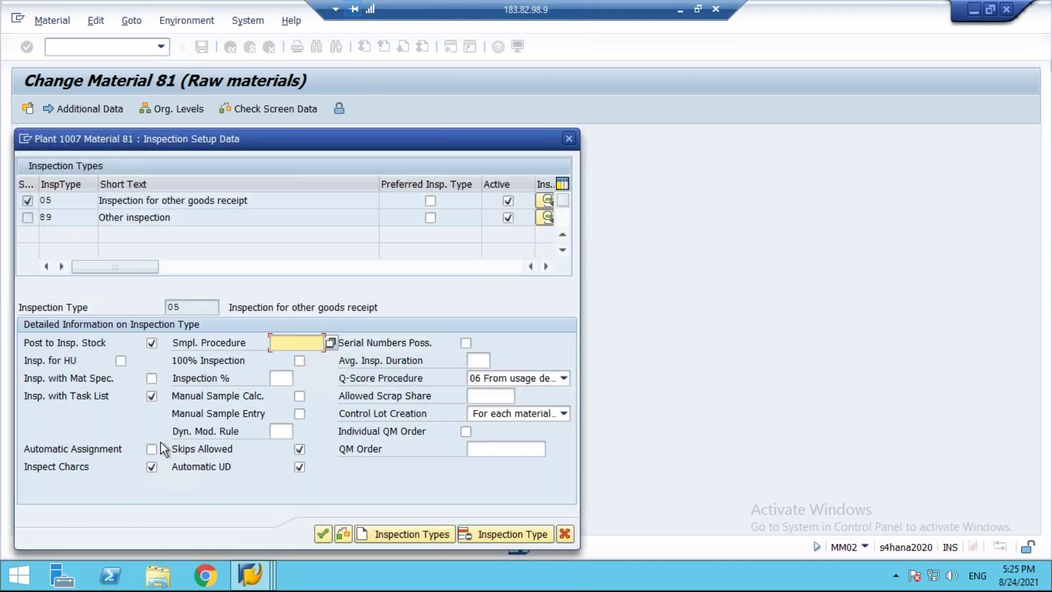
# Step: Turn on Automatic Assignment for inspection type 05 in material 81's inspection setup, save the material and leave the transaction
pyautogui.click(151, 449)
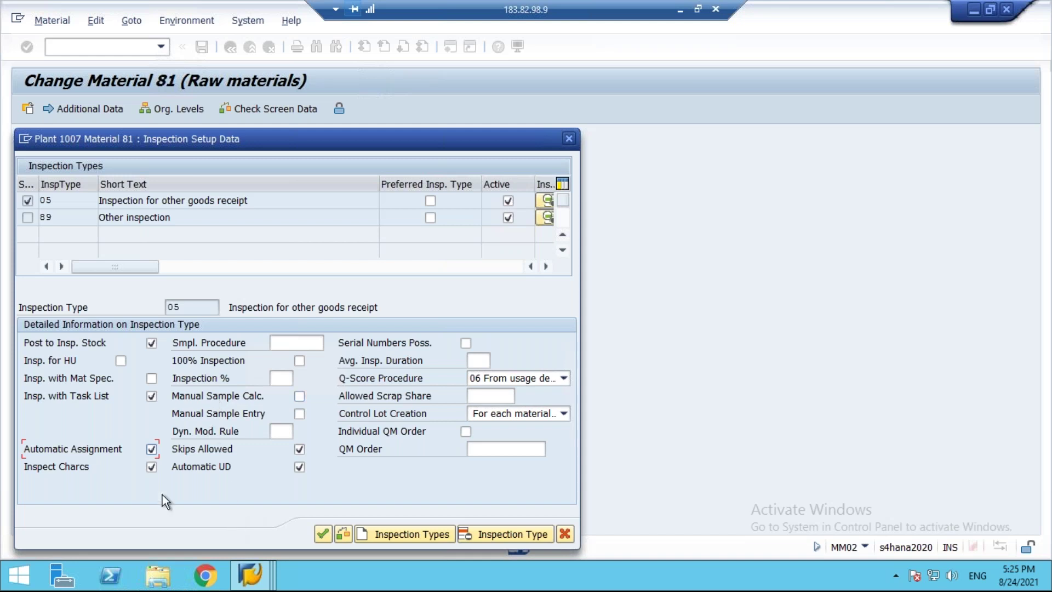
pyautogui.click(325, 534)
pyautogui.click(201, 47)
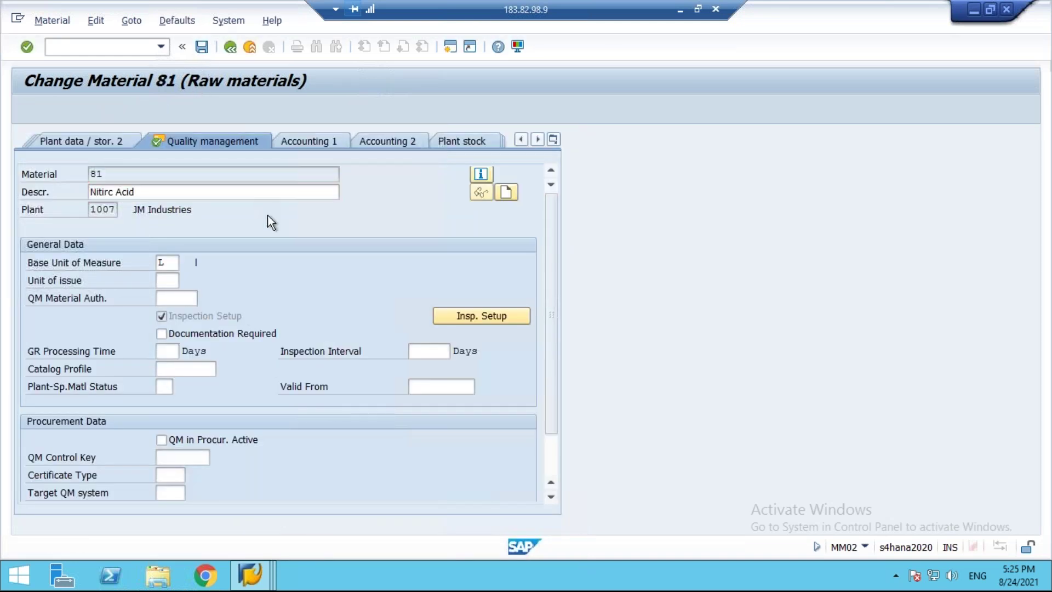
pyautogui.click(230, 51)
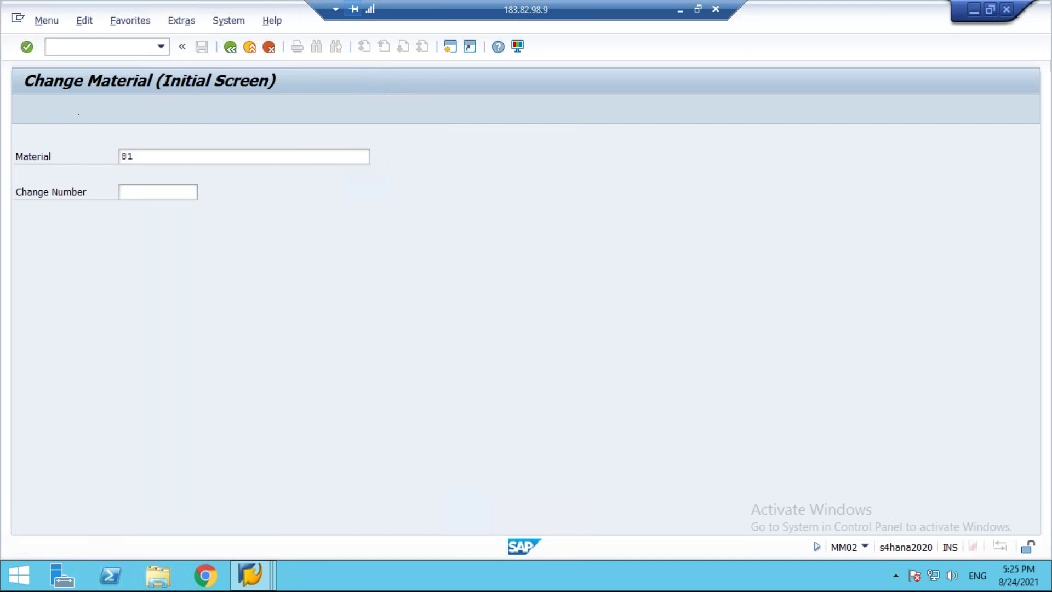
# Step: Start transaction MIGO and enter material 81 with a quantity of 150 for a goods receipt without purchase order
pyautogui.write('migo')
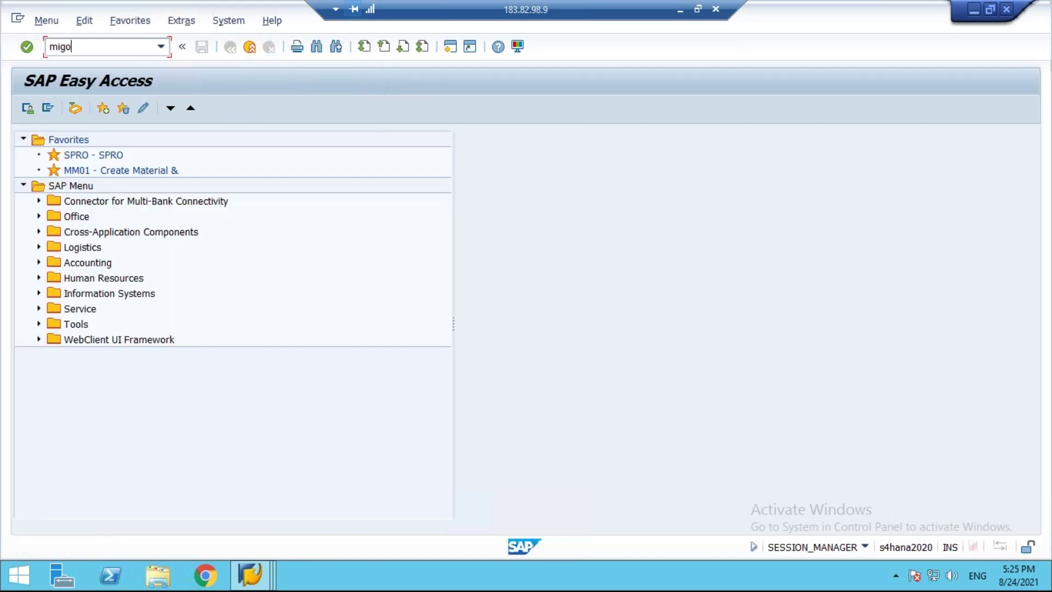
pyautogui.press('Return')
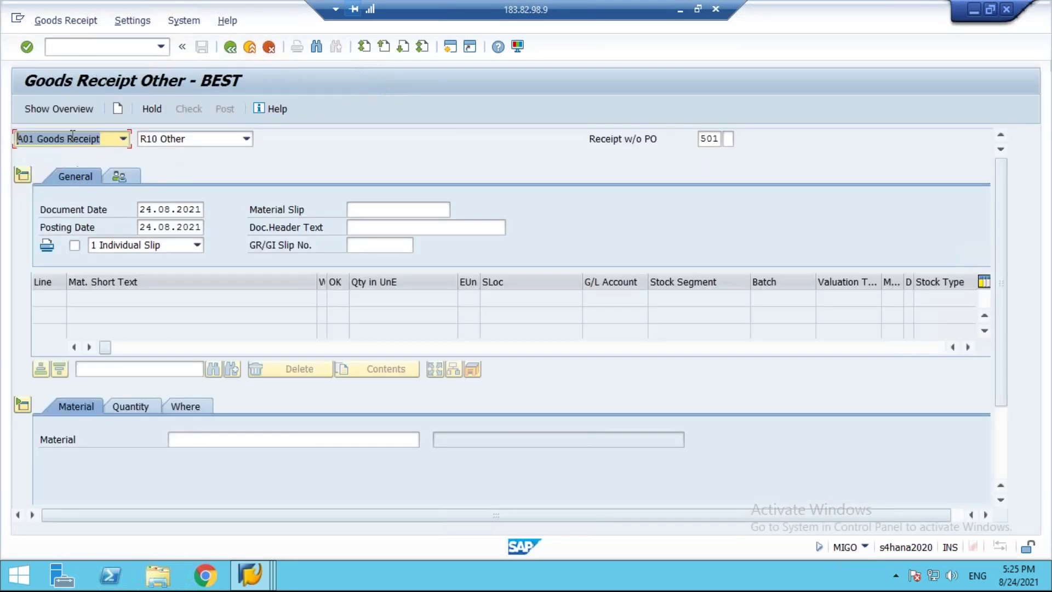
pyautogui.click(209, 438)
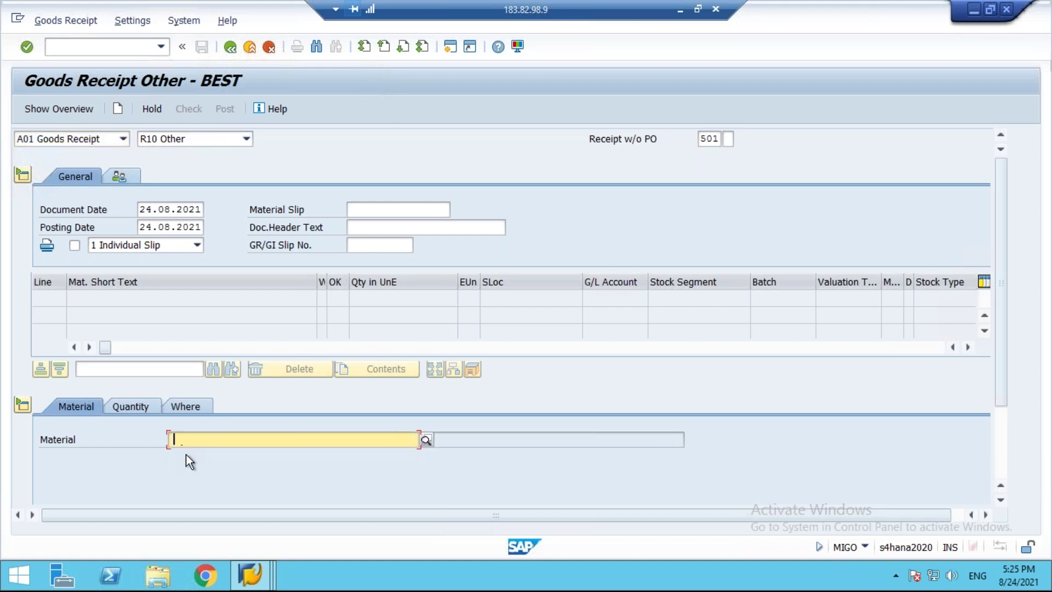
pyautogui.click(144, 411)
pyautogui.write('150')
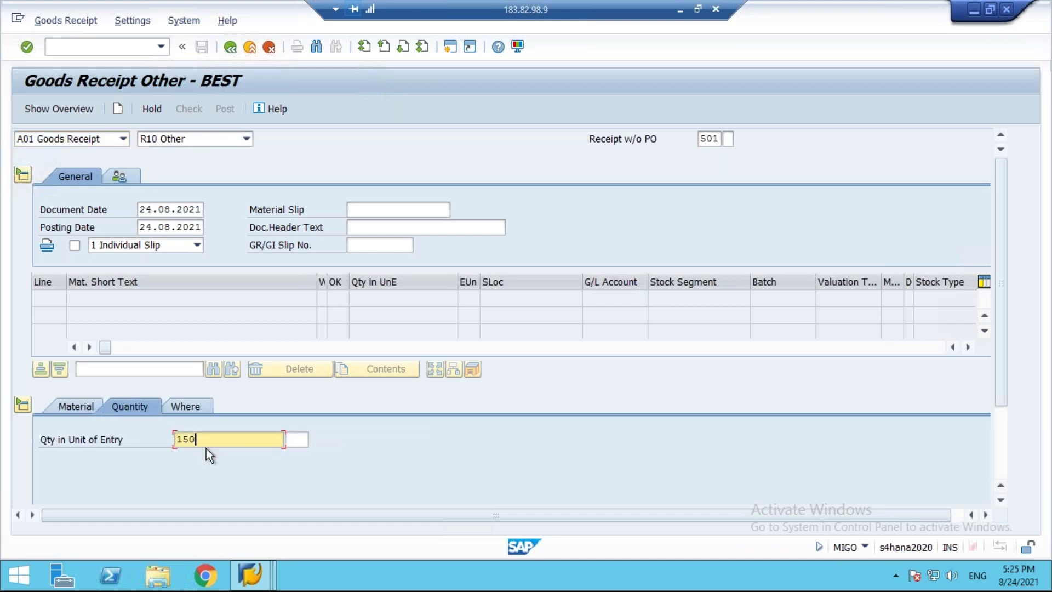
pyautogui.press('Return')
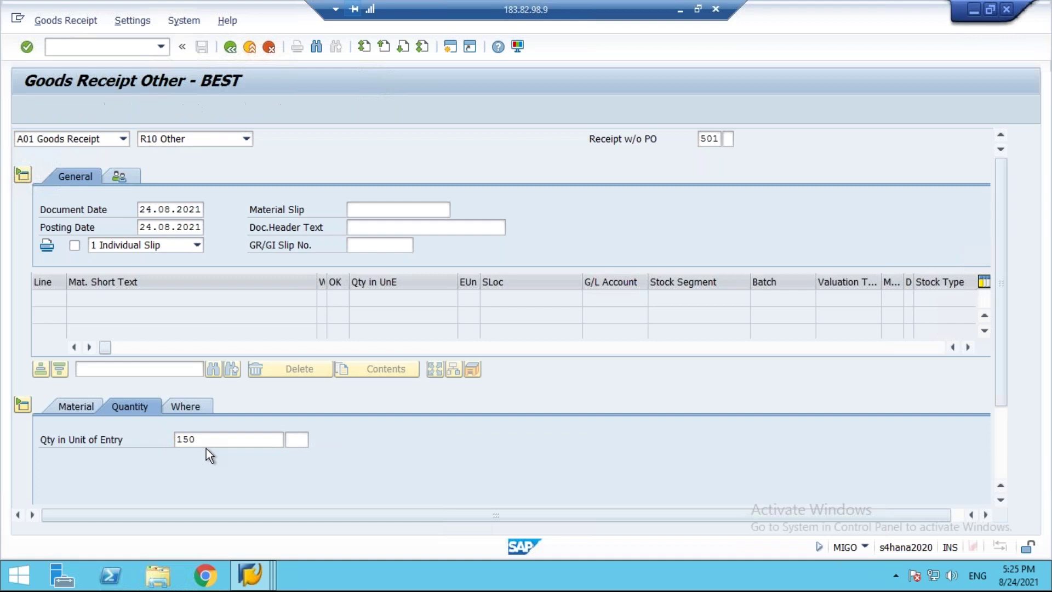
# Step: Assign plant 1007 and storage location 101A to the goods receipt item
pyautogui.click(200, 405)
pyautogui.click(190, 474)
pyautogui.write('1')
pyautogui.click(206, 492)
pyautogui.click(193, 507)
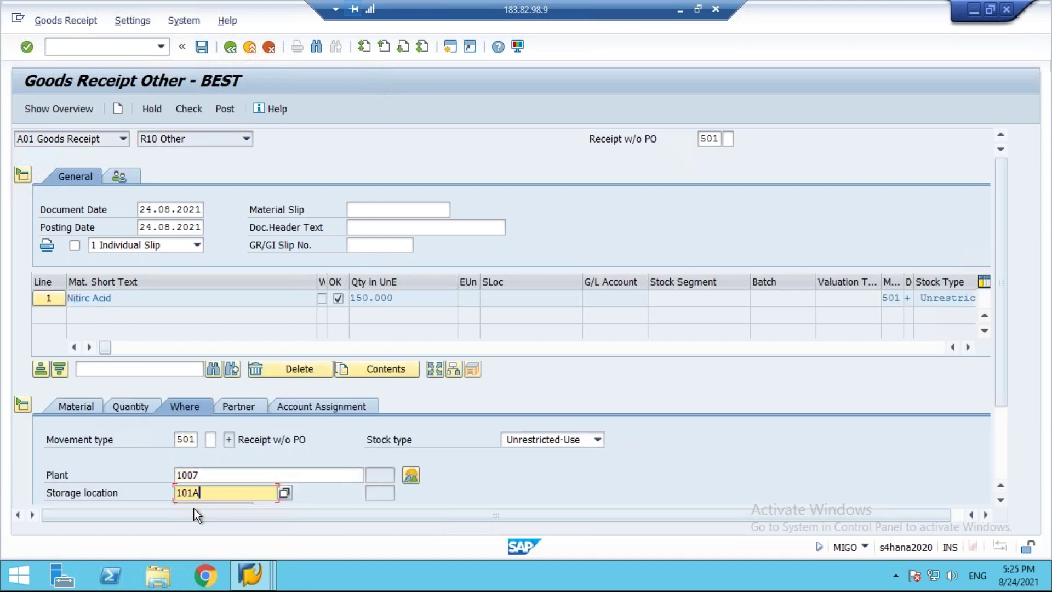
pyautogui.press('Return')
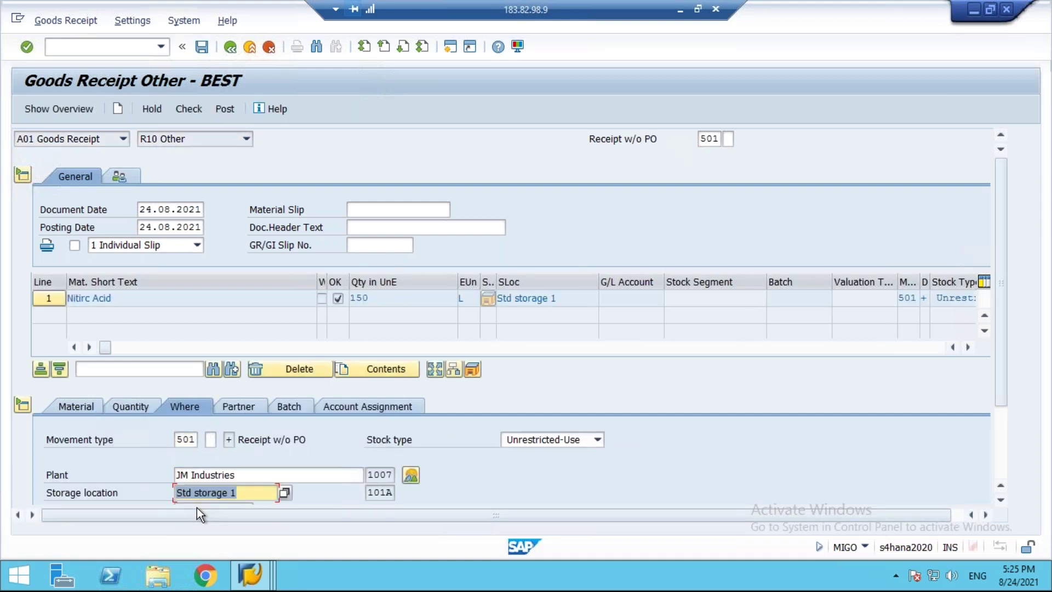
# Step: Enter JK traders as the vendor, check the goods receipt and post it
pyautogui.click(250, 406)
pyautogui.click(225, 441)
pyautogui.click(202, 454)
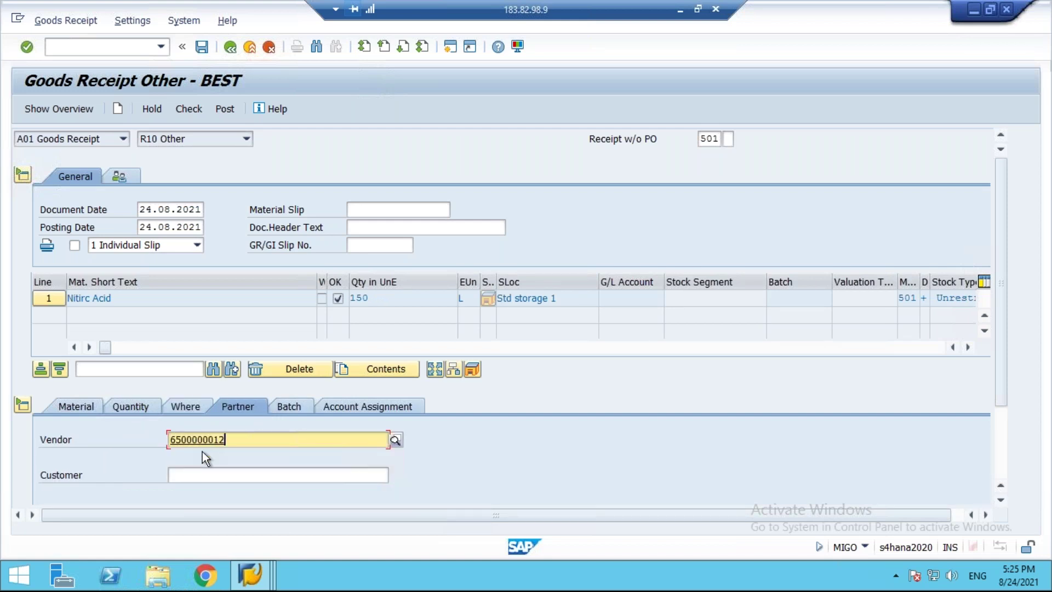
pyautogui.press('Return')
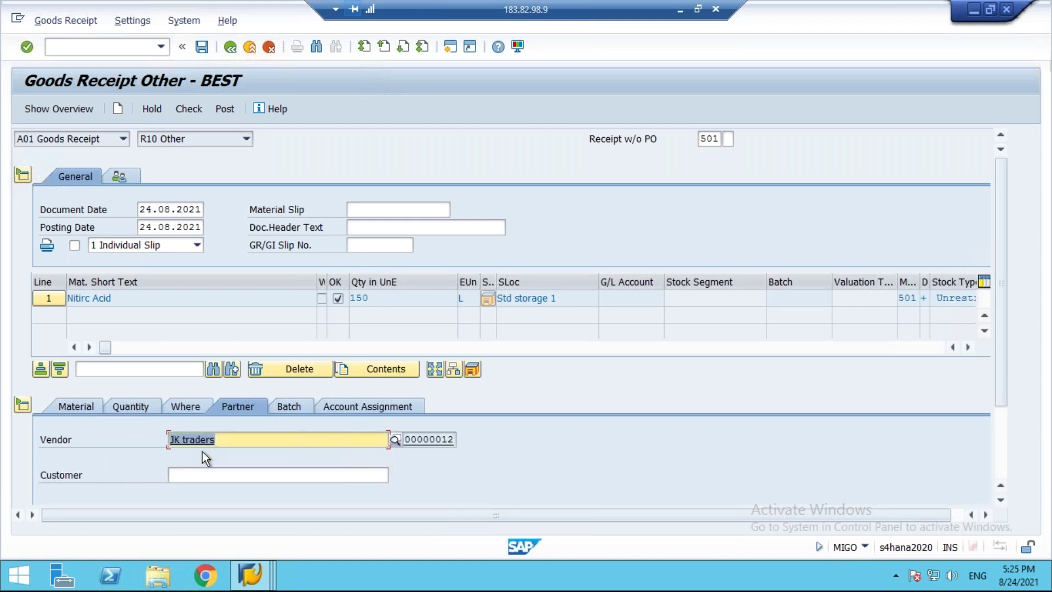
pyautogui.click(188, 108)
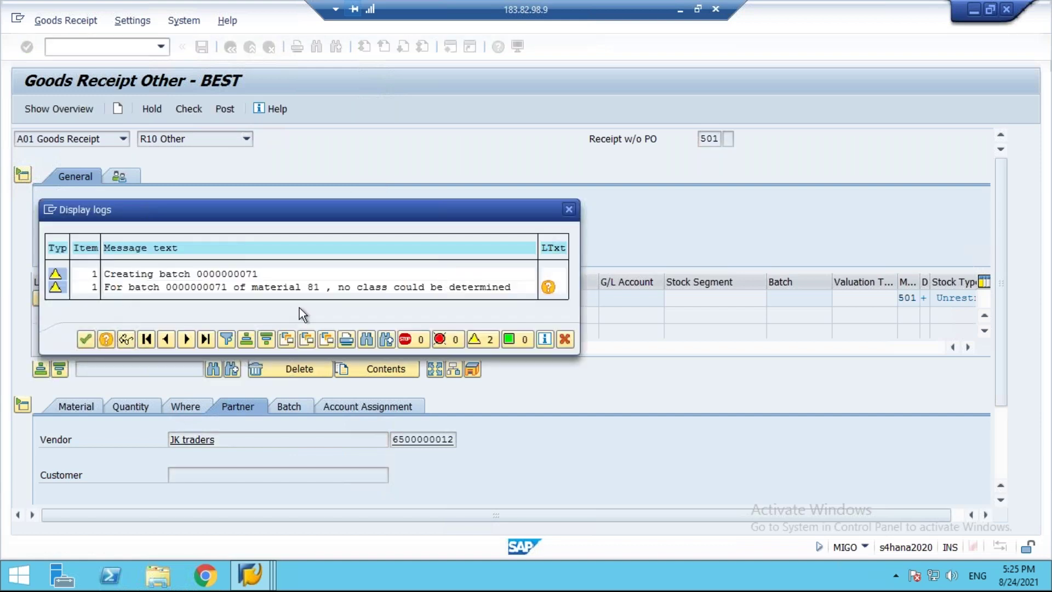
pyautogui.click(85, 340)
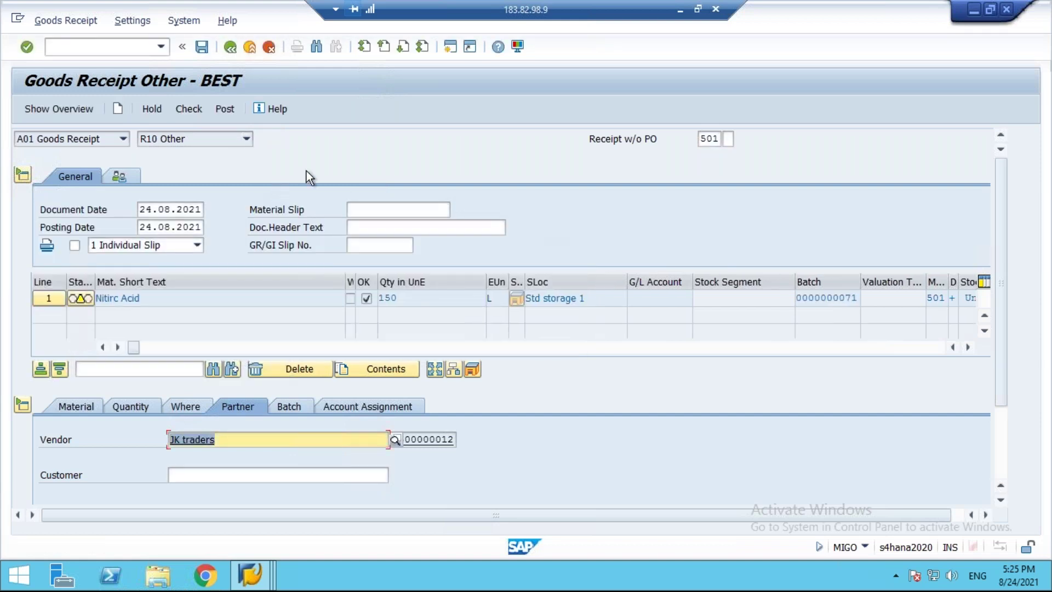
pyautogui.click(224, 108)
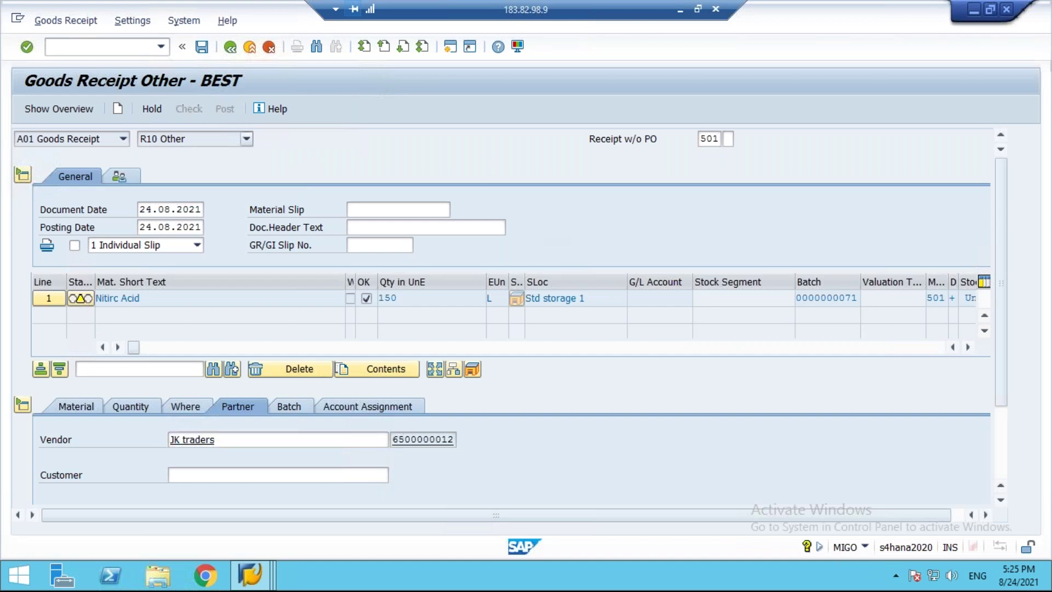
# Step: Start transaction QA32 from the goods receipt session and list the inspection lots without a usage decision for material 81 in plant 1007
pyautogui.click(255, 578)
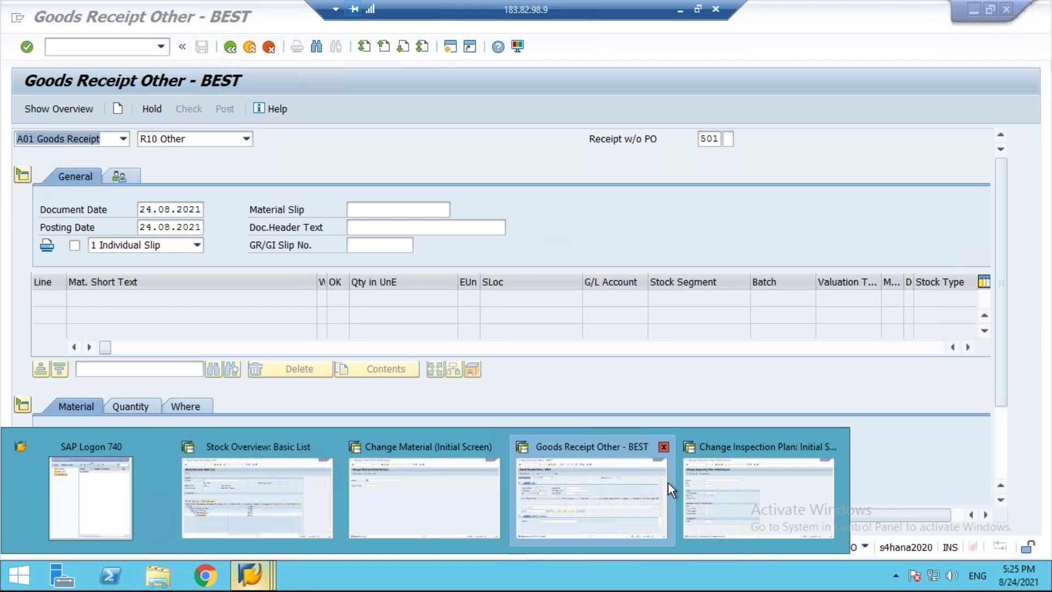
pyautogui.click(620, 484)
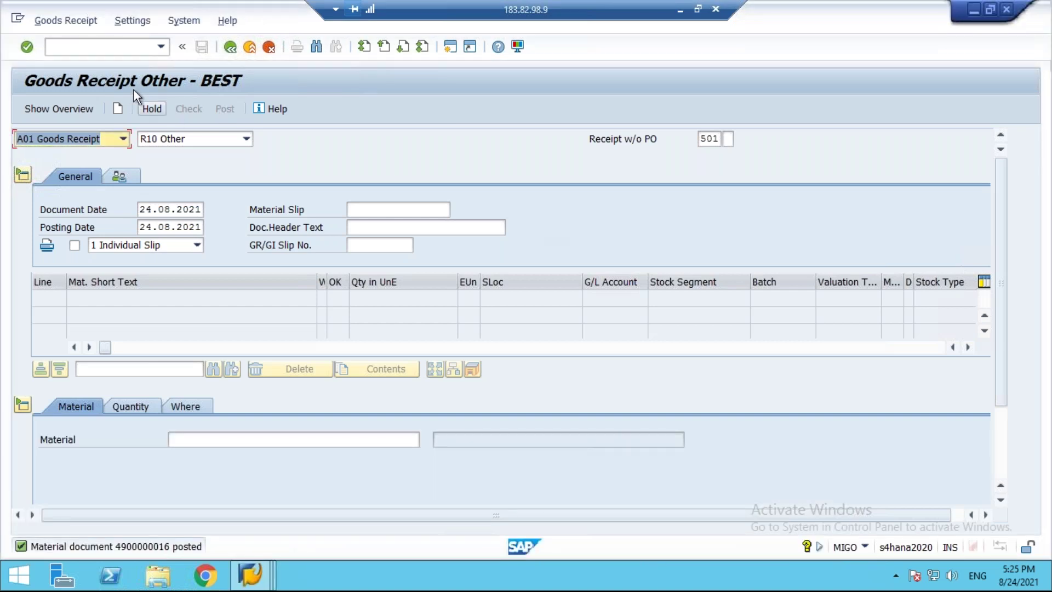
pyautogui.click(61, 46)
pyautogui.write('/nmigo')
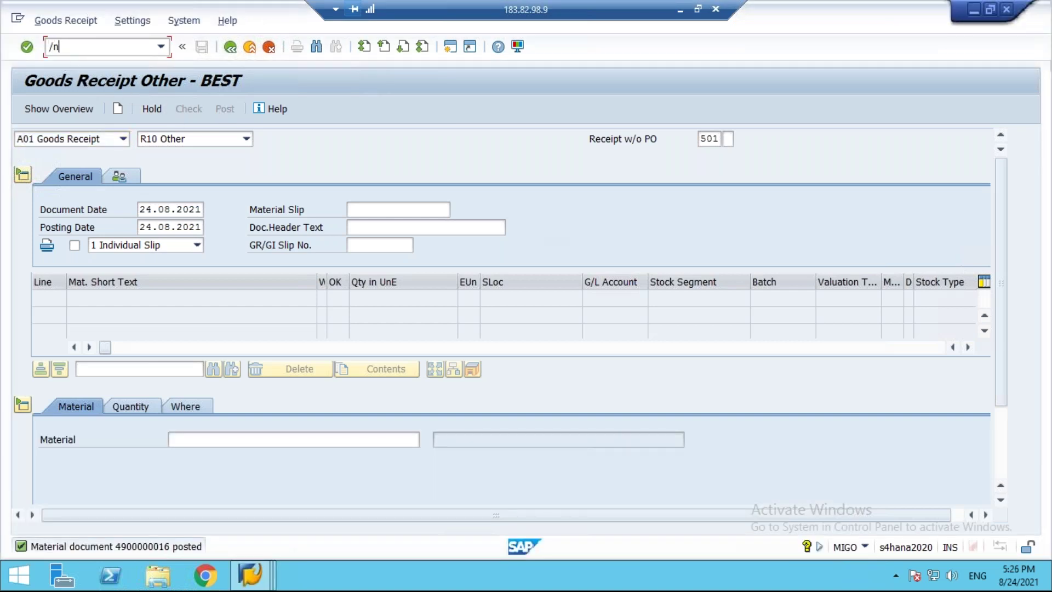
pyautogui.press('Return')
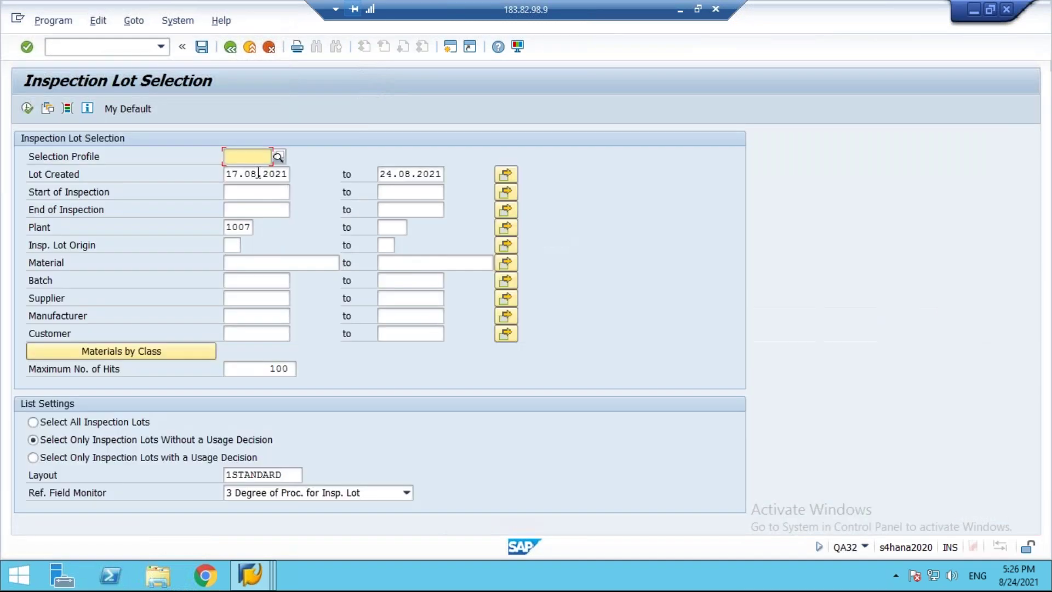
pyautogui.click(232, 261)
pyautogui.write('81')
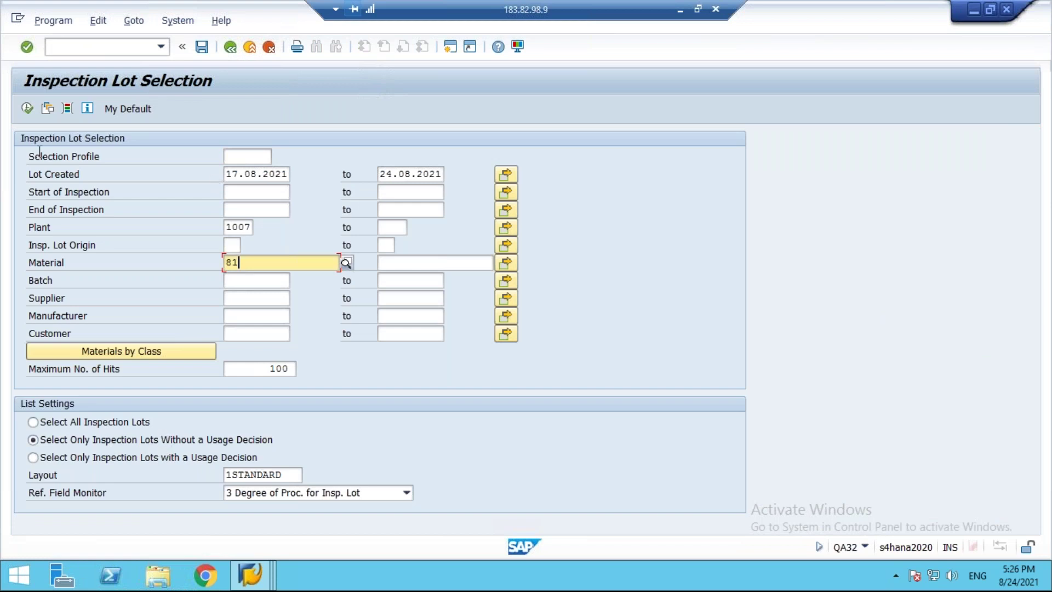
pyautogui.click(27, 108)
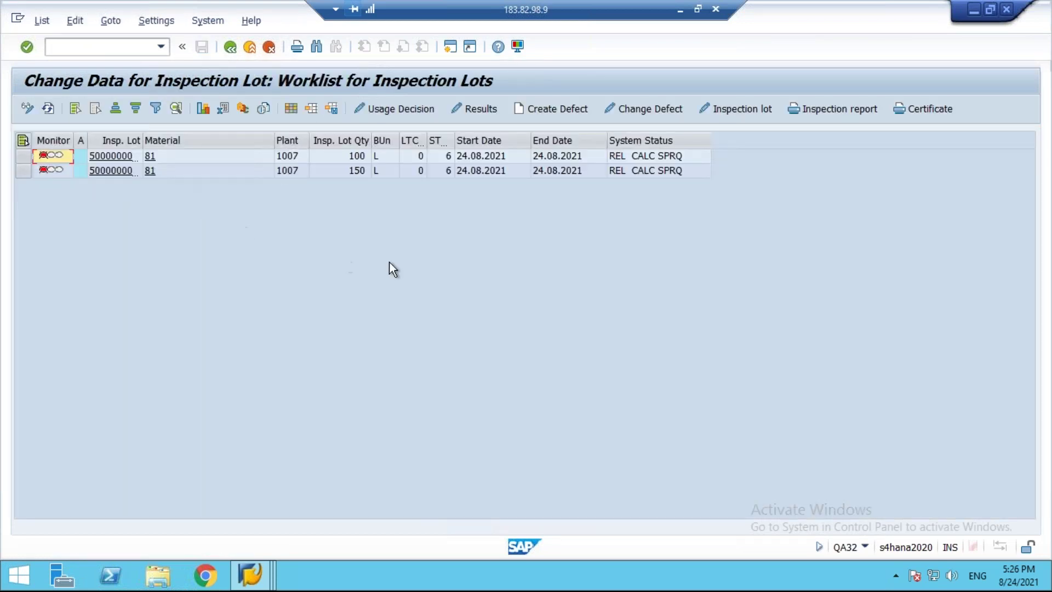
# Step: Widen the inspection lot column, then open the 150 L lot and examine its inspection specifications and sample size
pyautogui.moveTo(143, 140); pyautogui.dragTo(186, 141)
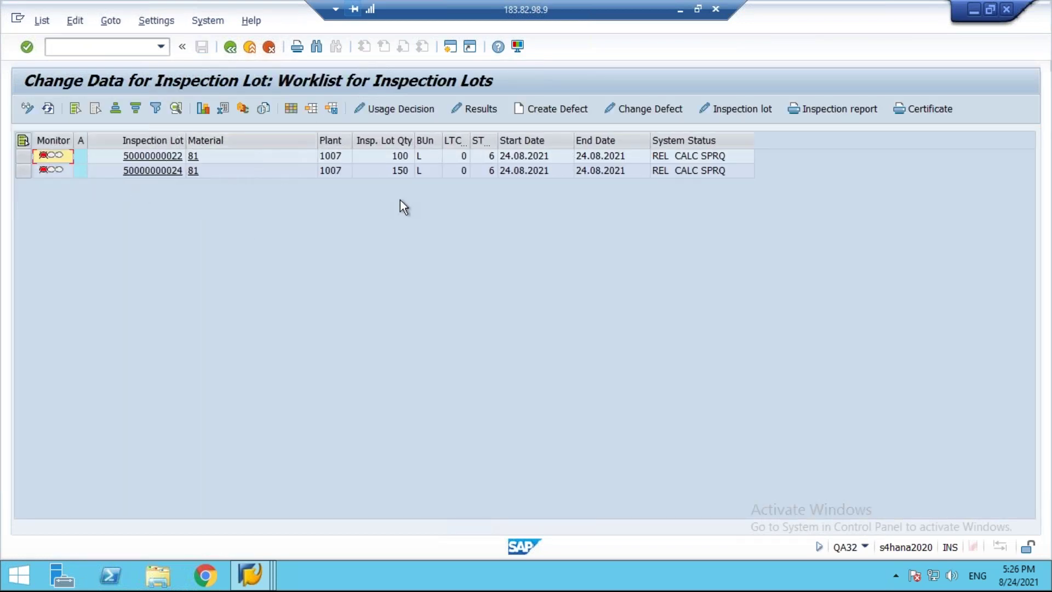
pyautogui.click(399, 171)
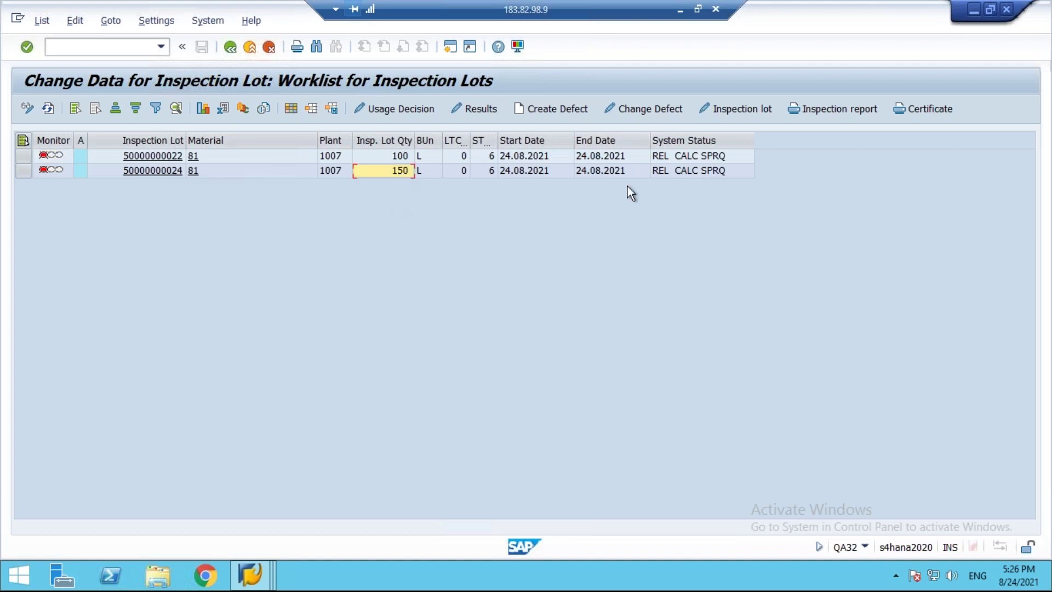
pyautogui.click(664, 173)
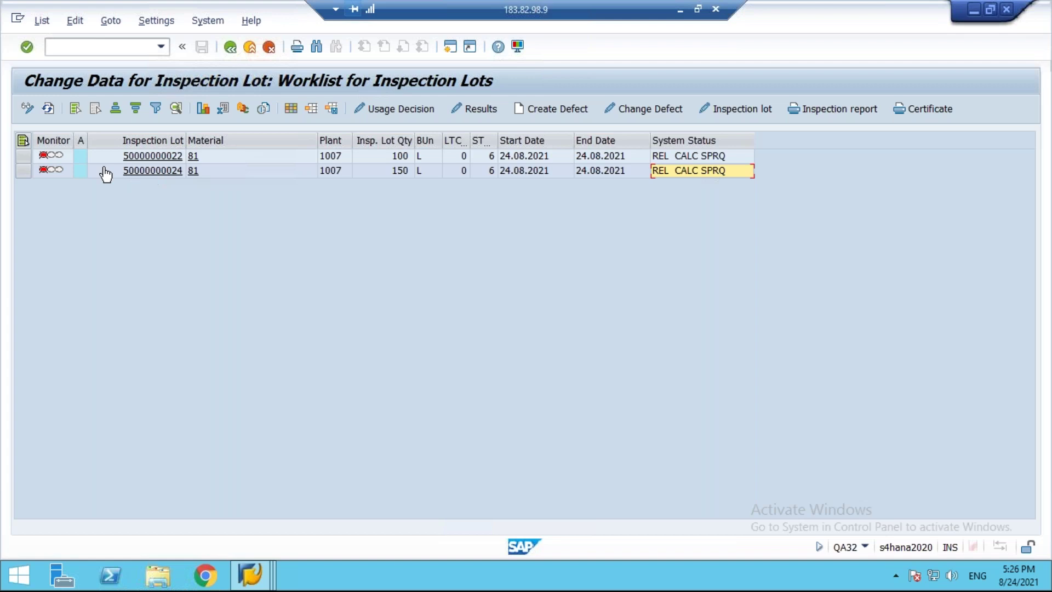
pyautogui.click(155, 171)
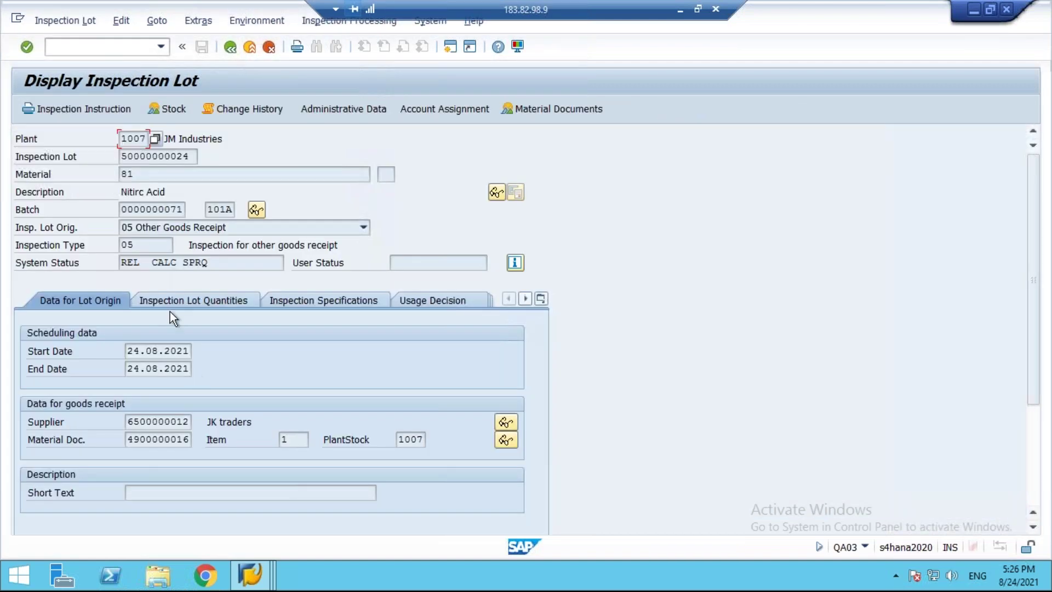
pyautogui.click(300, 296)
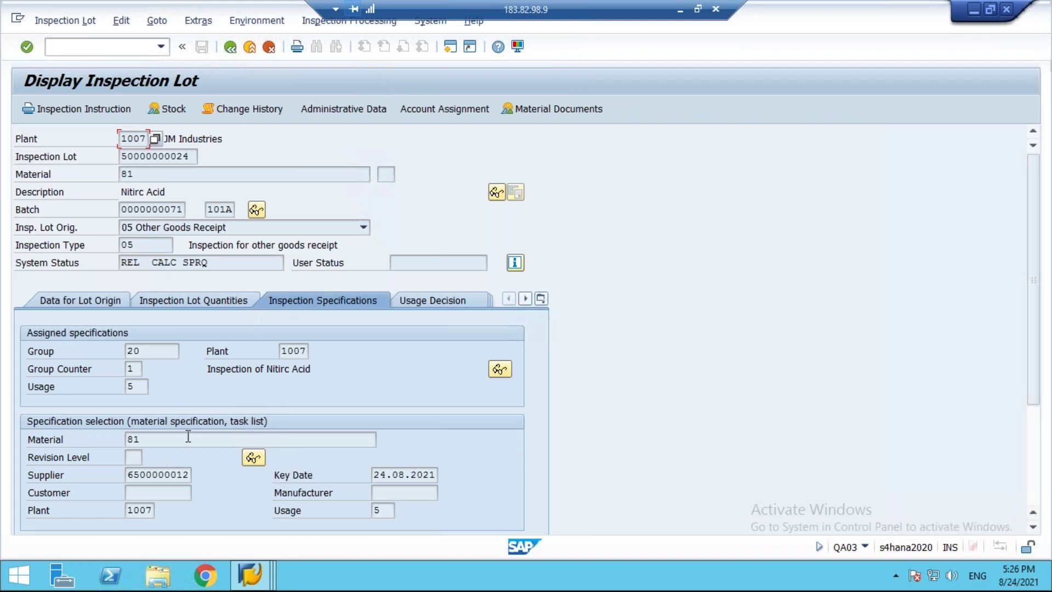
pyautogui.click(197, 300)
pyautogui.click(140, 386)
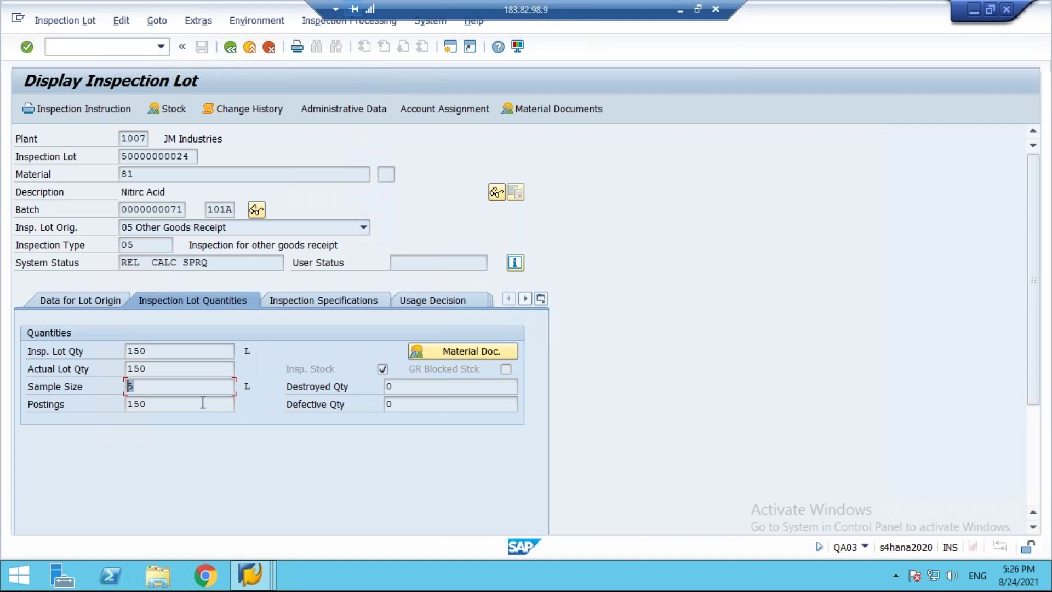
# Step: Switch to Notepad to review the manual and automatic options for plan assignment and sample calculation, and show the Inspection Lot Creation slide in PowerPoint
pyautogui.click(679, 9)
pyautogui.moveTo(503, 181); pyautogui.dragTo(617, 179)
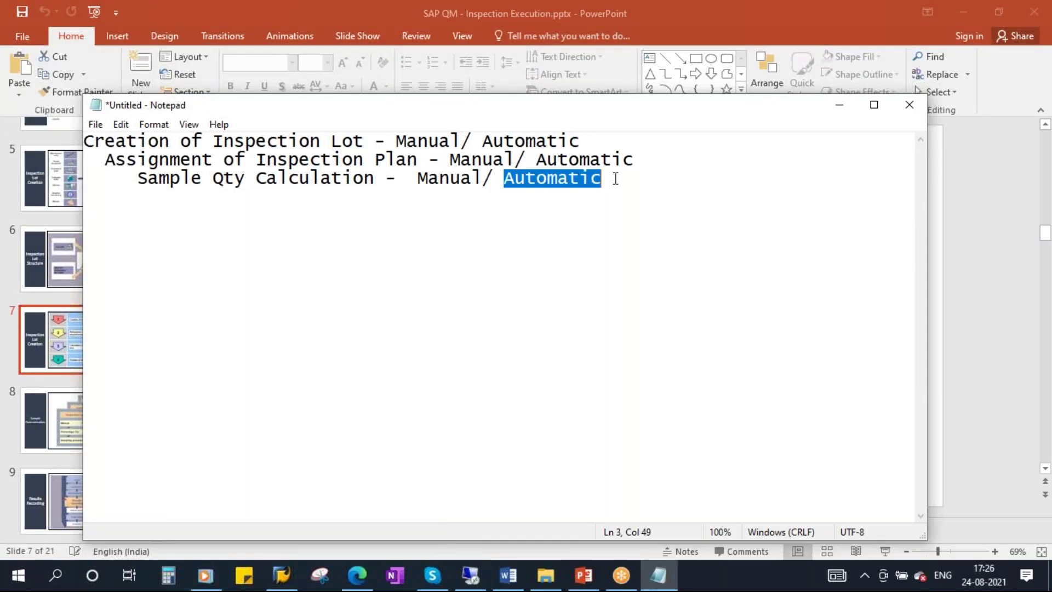
pyautogui.moveTo(450, 159); pyautogui.dragTo(517, 159)
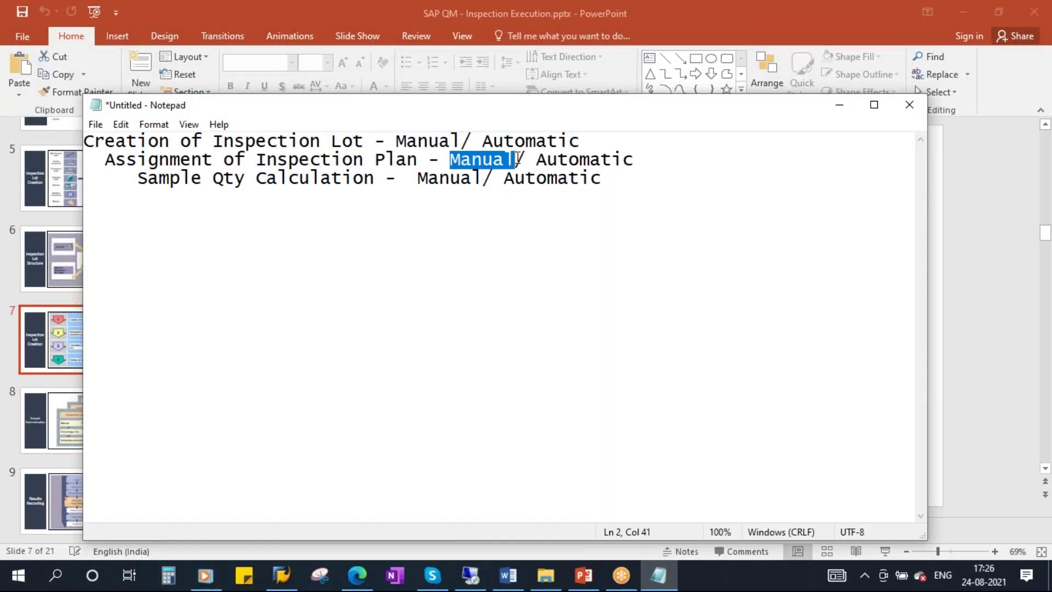
pyautogui.moveTo(418, 181); pyautogui.dragTo(474, 180)
pyautogui.moveTo(537, 160); pyautogui.dragTo(634, 160)
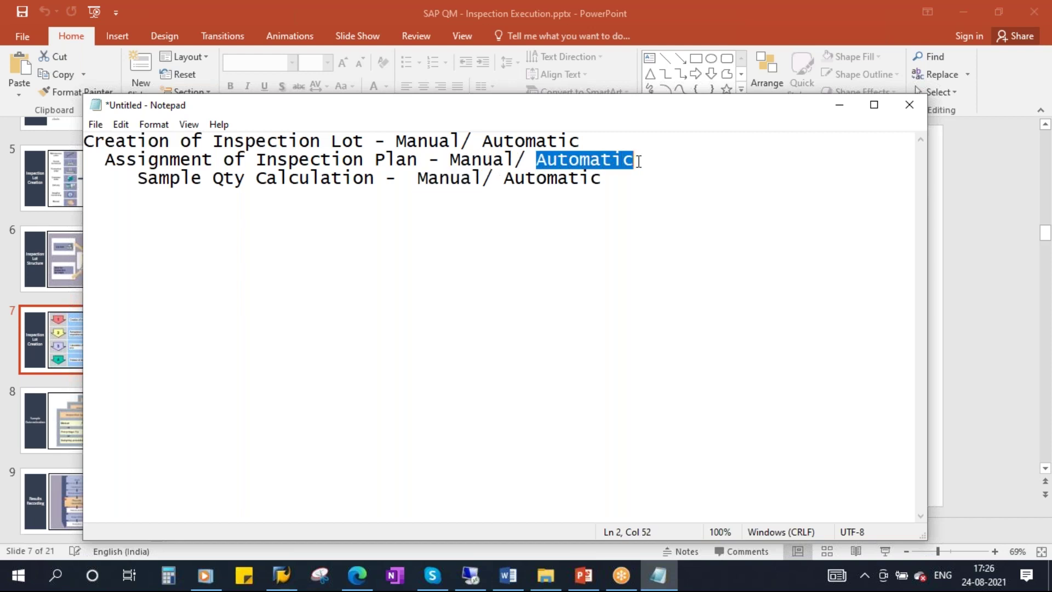
pyautogui.moveTo(503, 180); pyautogui.dragTo(615, 181)
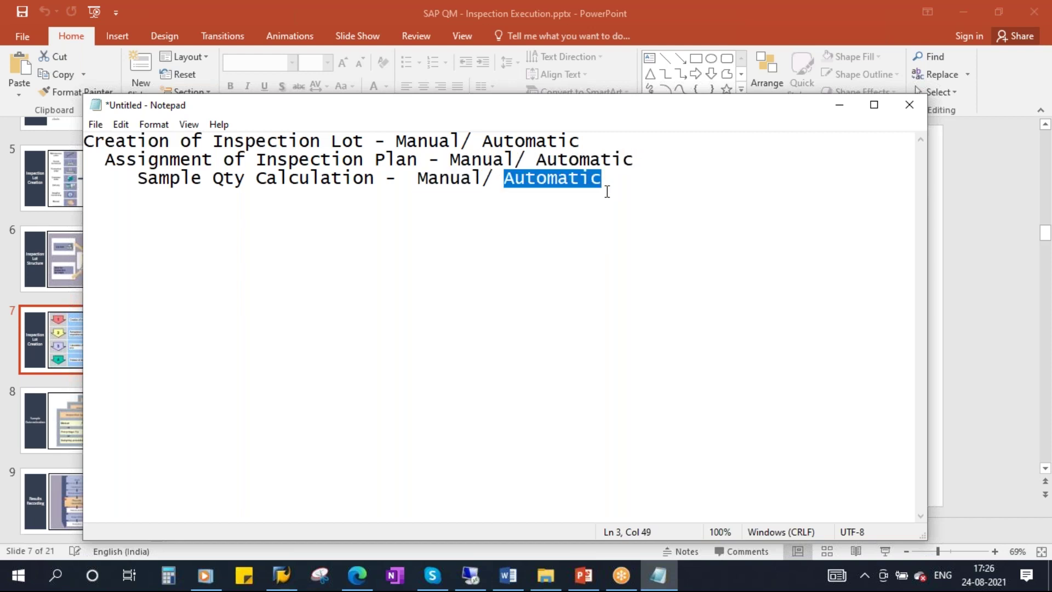
pyautogui.click(606, 185)
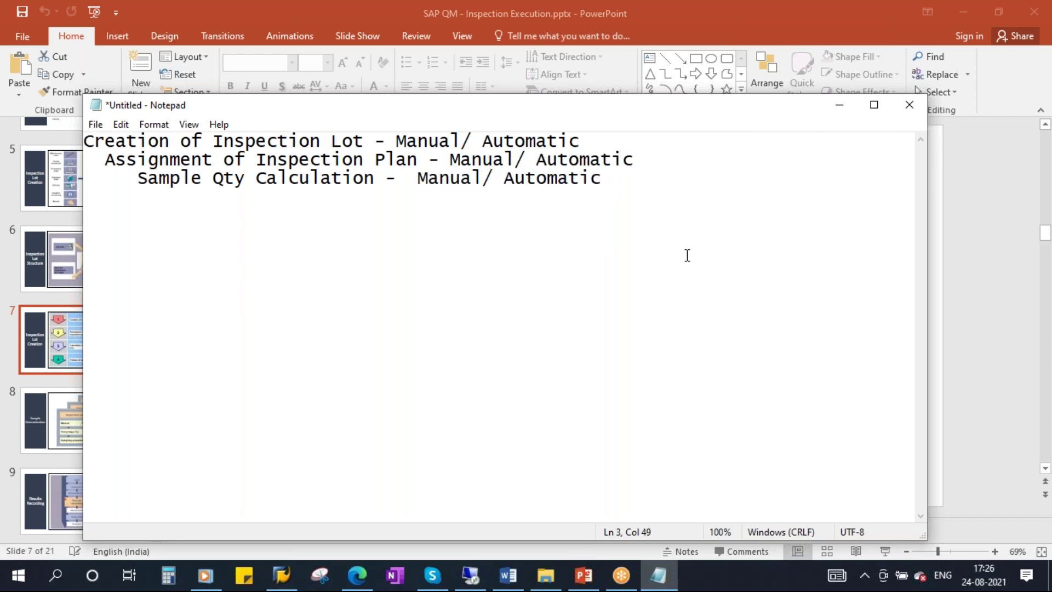
pyautogui.click(583, 575)
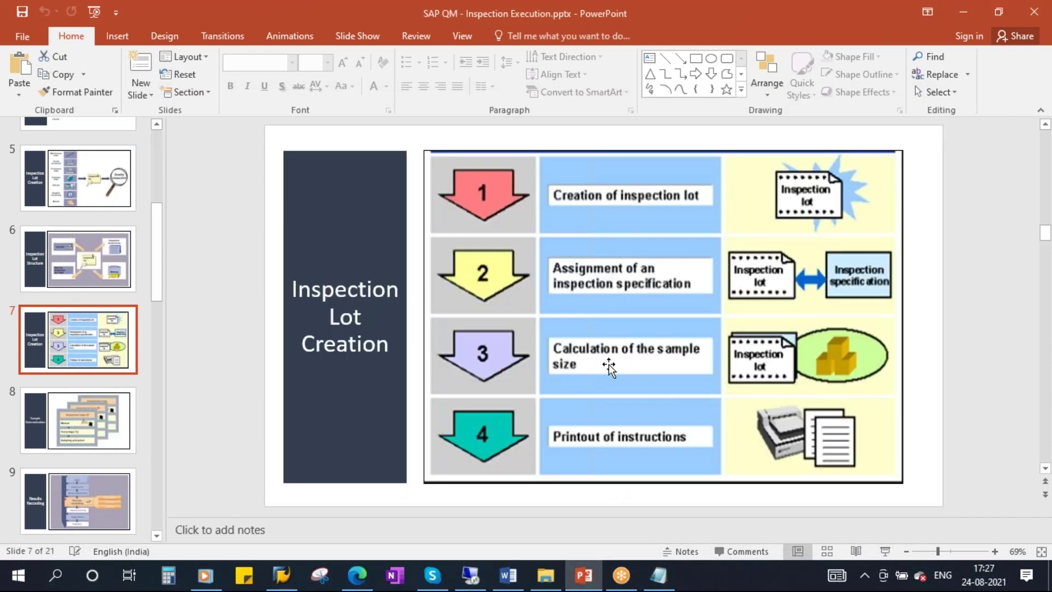
# Step: Return to the SAP remote session, check the inspection lot's system status and go back to the worklist
pyautogui.click(471, 575)
pyautogui.click(141, 263)
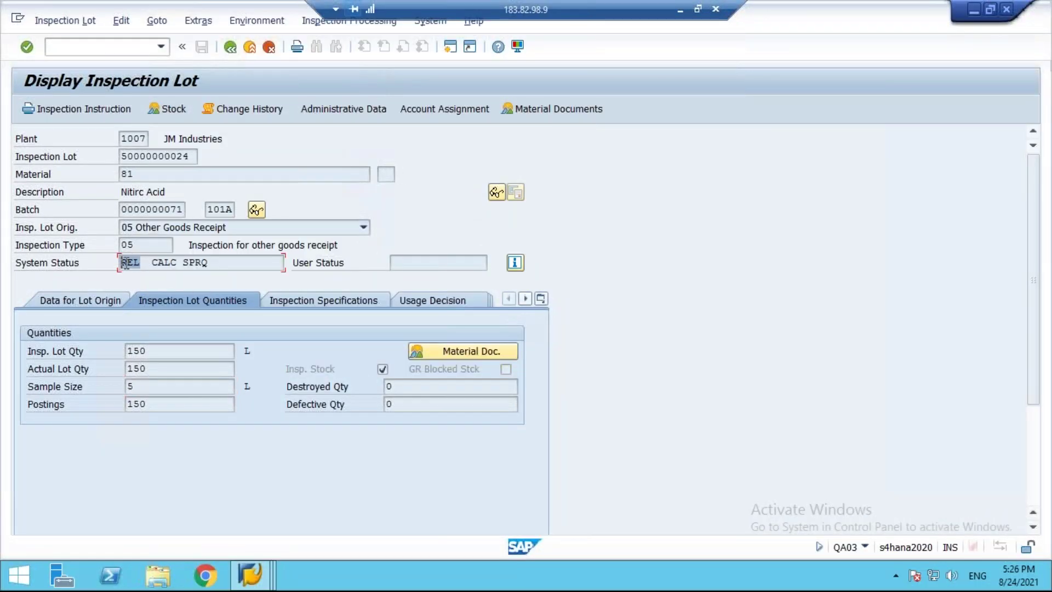
pyautogui.click(230, 50)
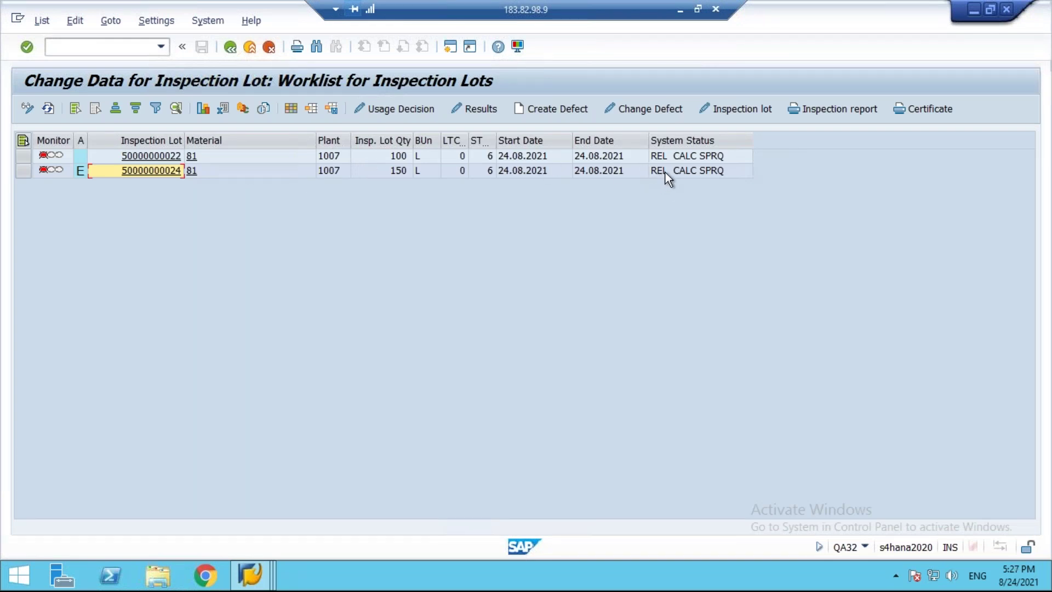
# Step: Switch to the MM02 session, open material 81's inspection setup for plant 1007 and turn off Automatic Assignment for inspection type 05
pyautogui.click(250, 575)
pyautogui.click(477, 472)
pyautogui.press('Return')
pyautogui.press('Return')
pyautogui.press('Return')
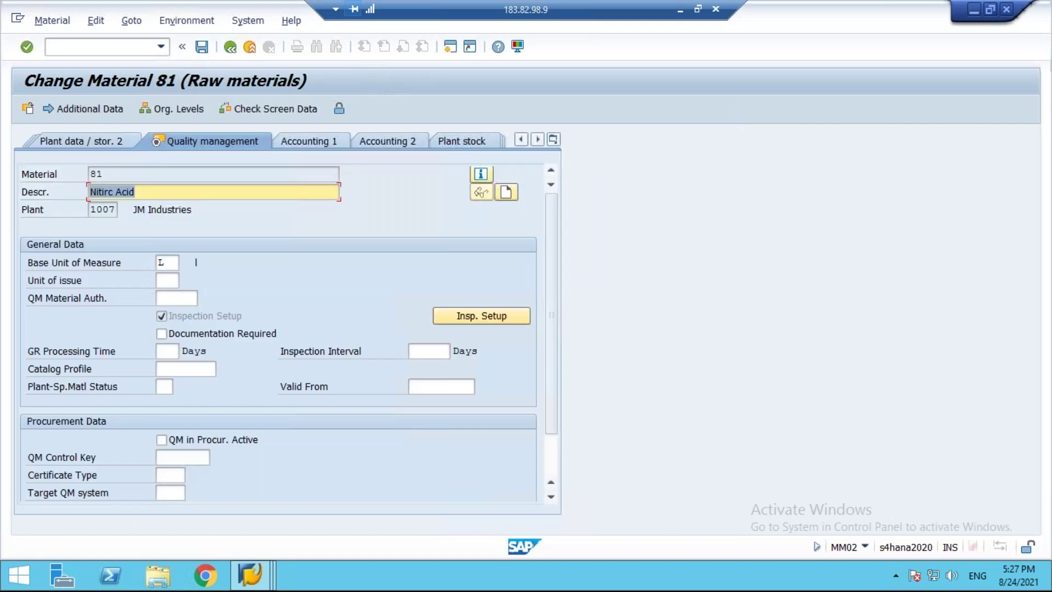
pyautogui.click(488, 310)
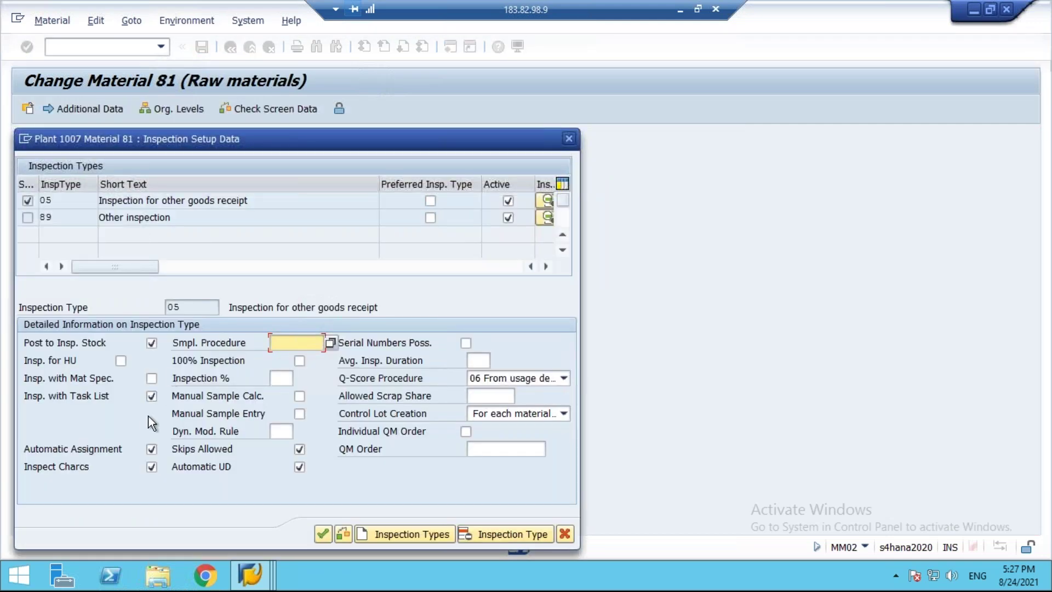
pyautogui.click(151, 450)
pyautogui.click(329, 536)
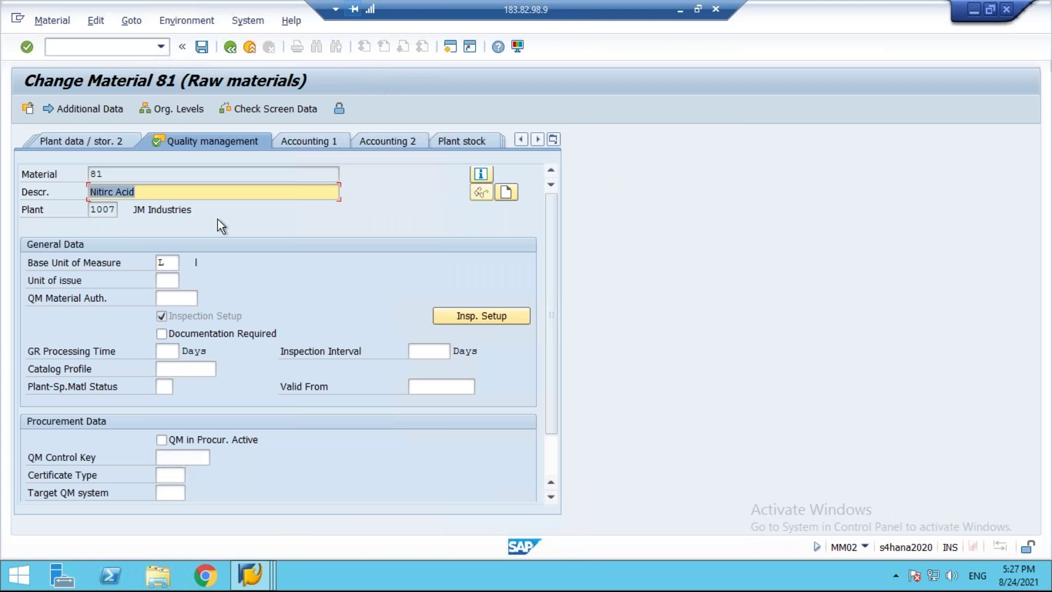
# Step: Save the inspection setup change to material 81, then start the MIGO transaction
pyautogui.click(202, 46)
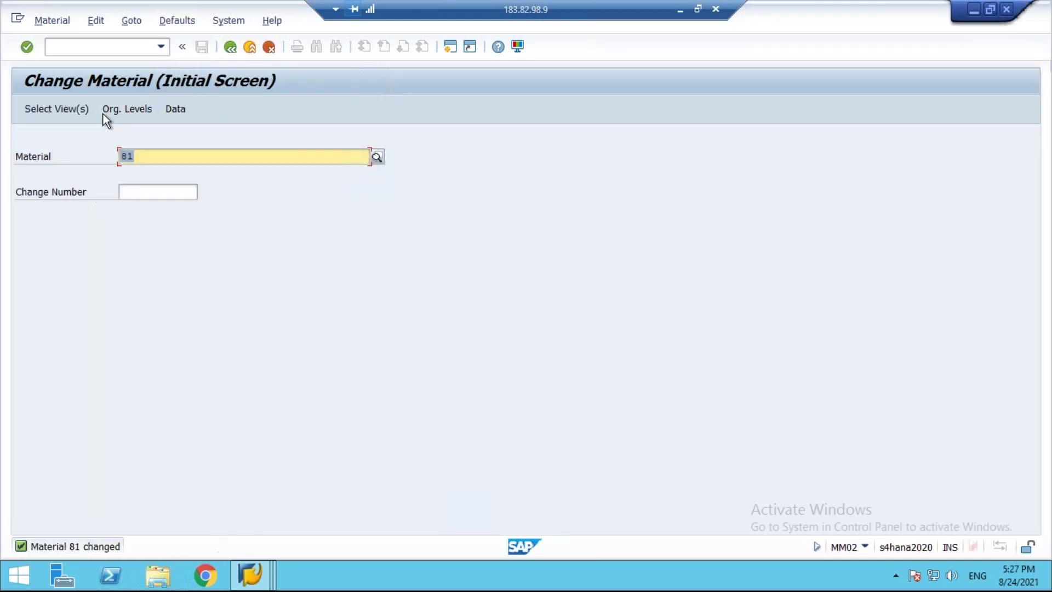
pyautogui.click(74, 46)
pyautogui.write('/nmm')
pyautogui.press('BackSpace')
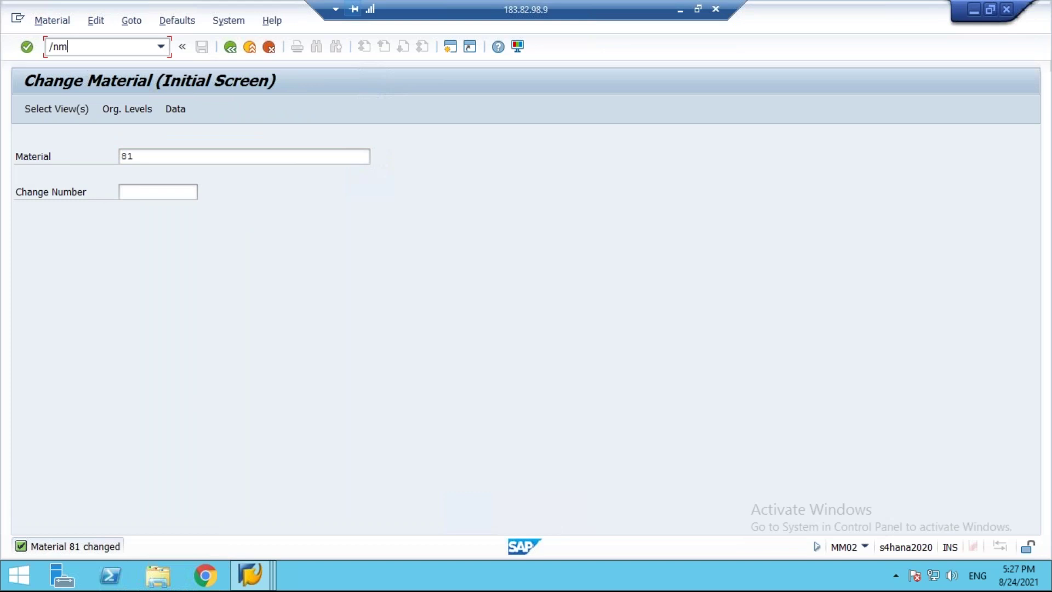
pyautogui.write('igo')
pyautogui.press('Return')
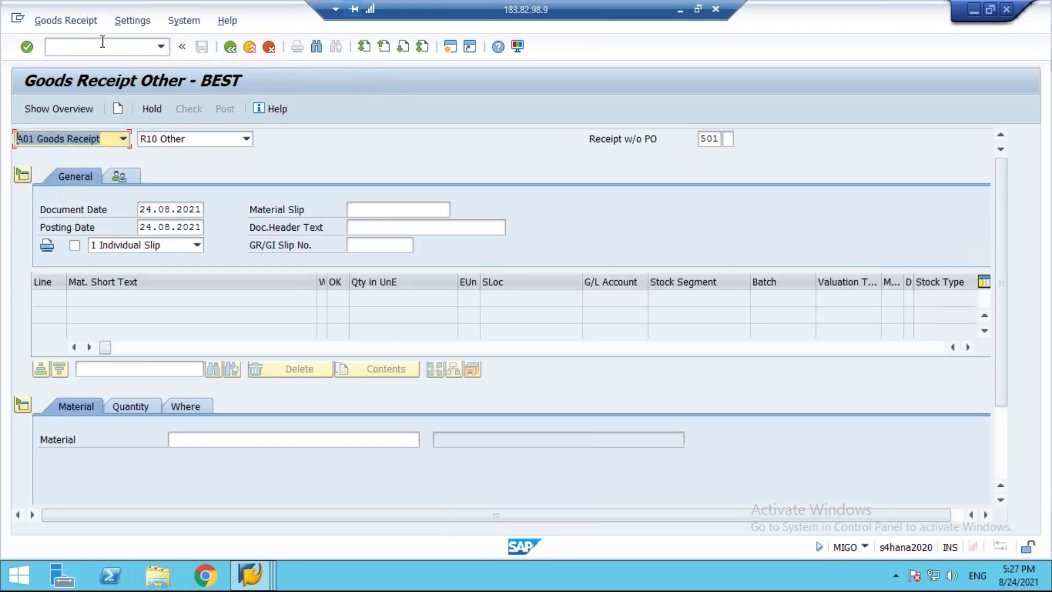
# Step: Add material 81 (Nitirc Acid) to the goods receipt with a quantity of 200
pyautogui.click(198, 445)
pyautogui.click(198, 455)
pyautogui.click(133, 409)
pyautogui.click(202, 444)
pyautogui.click(190, 455)
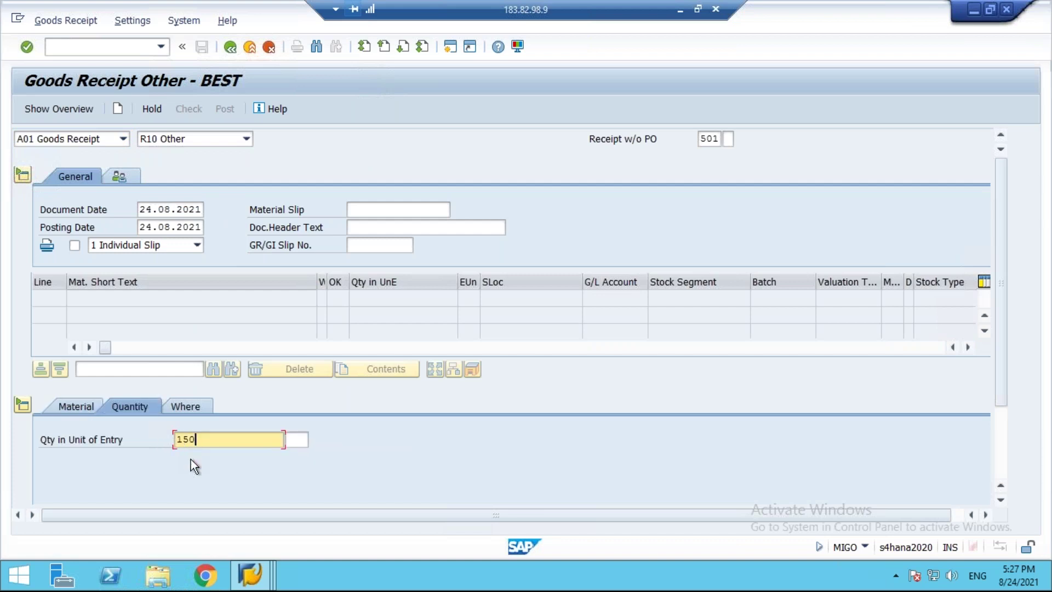
pyautogui.write('200')
pyautogui.press('Return')
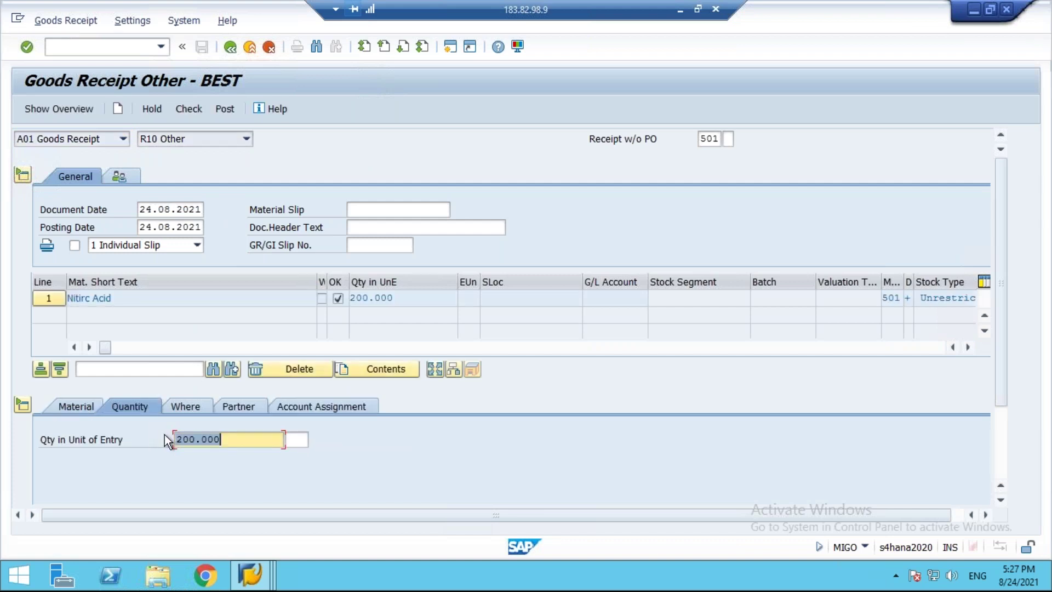
# Step: Set the receipt item's plant to 1007 and its storage location to Std storage 1 (101A)
pyautogui.click(202, 406)
pyautogui.click(192, 474)
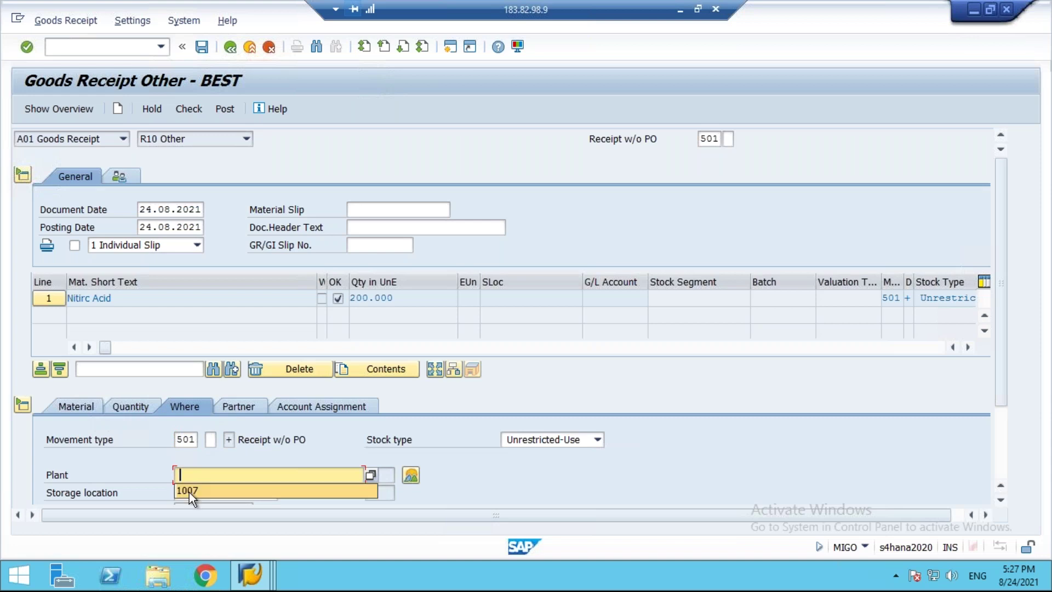
pyautogui.click(191, 494)
pyautogui.click(212, 497)
pyautogui.click(189, 508)
pyautogui.press('Return')
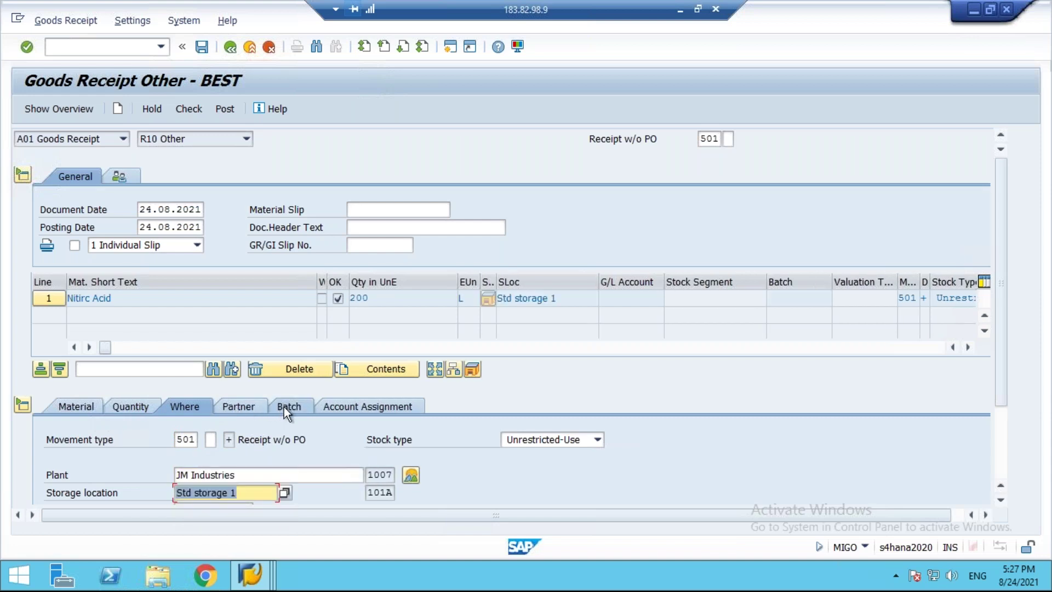
# Step: Assign JK traders as the vendor of the goods receipt item
pyautogui.click(284, 406)
pyautogui.click(241, 406)
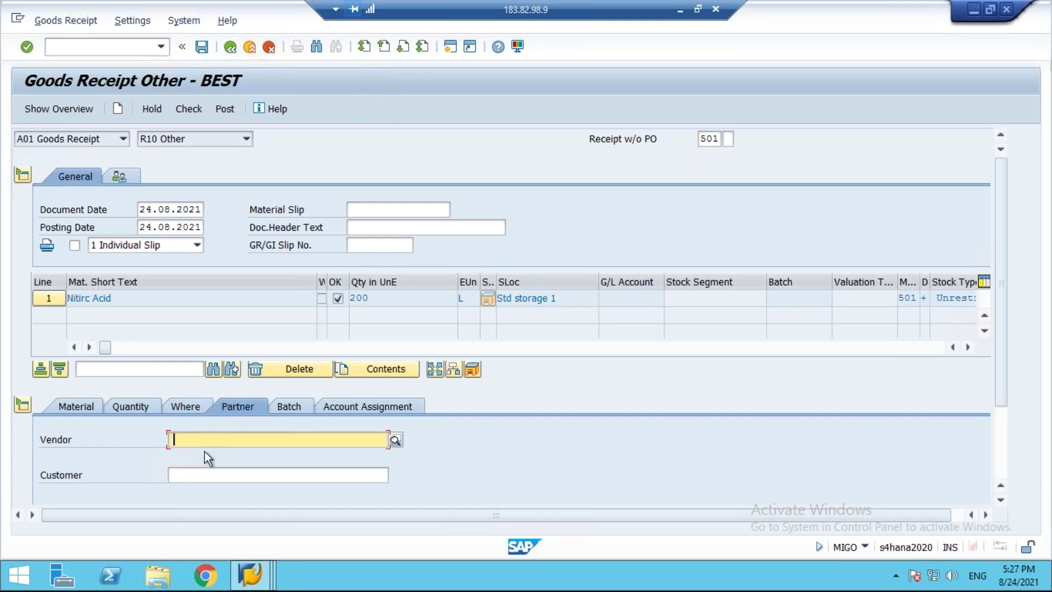
pyautogui.click(200, 456)
pyautogui.press('Return')
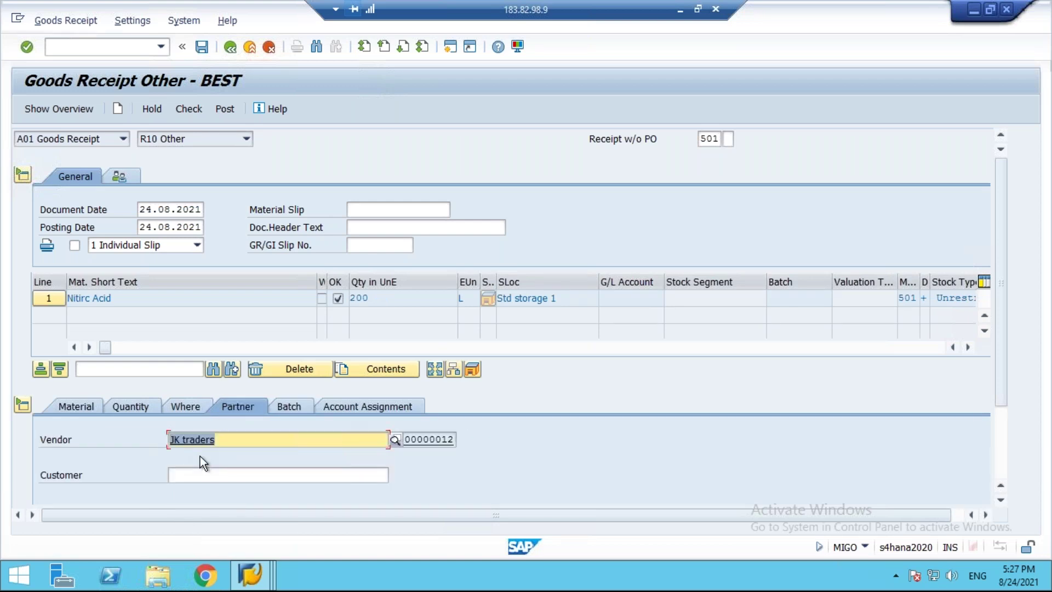
# Step: Check the goods receipt with the batch left blank, accept the log and post the receipt
pyautogui.click(298, 411)
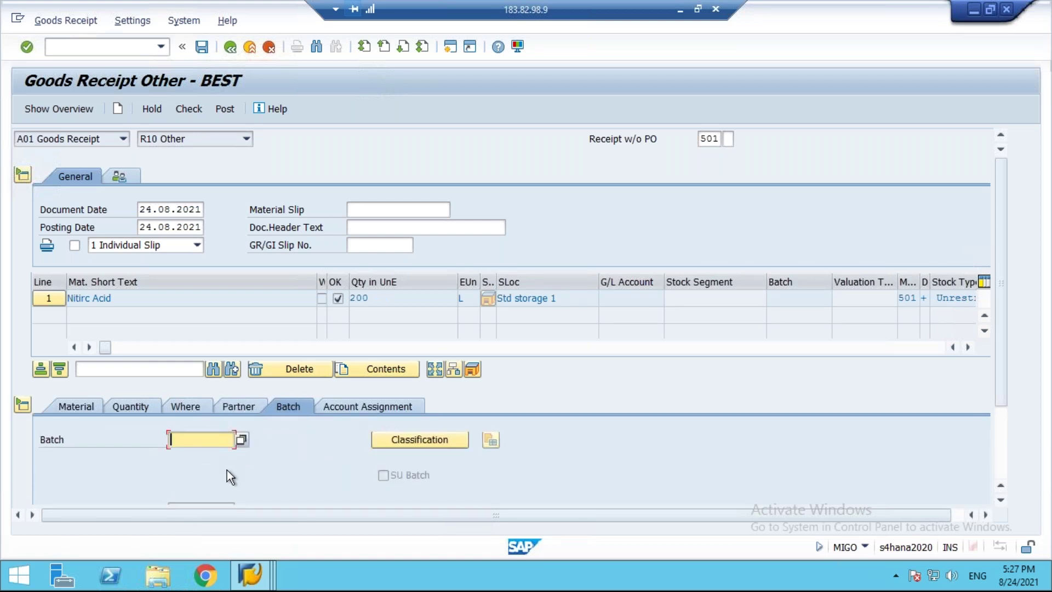
pyautogui.click(189, 109)
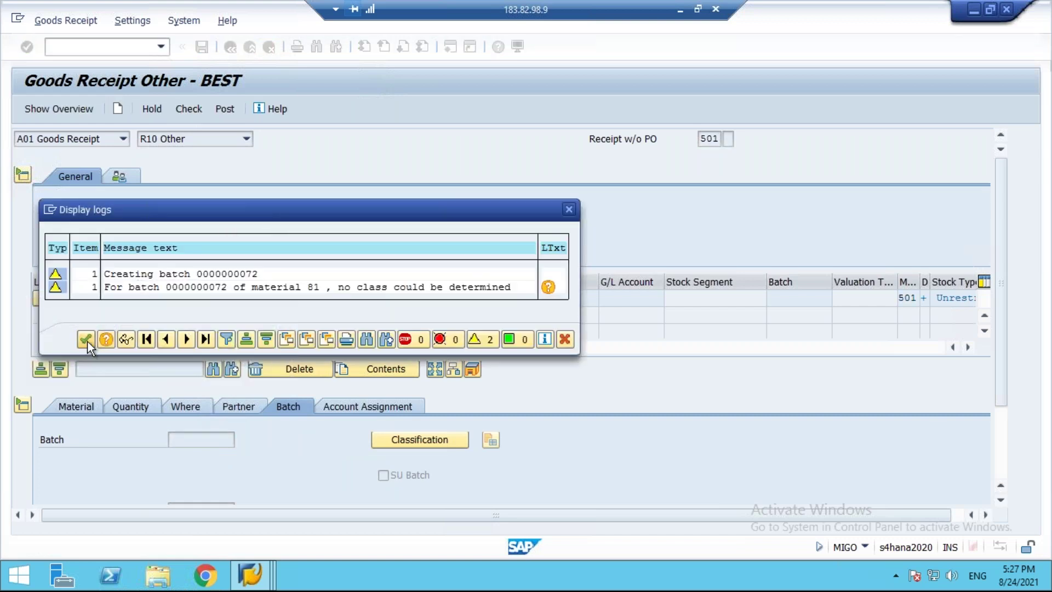
pyautogui.click(86, 339)
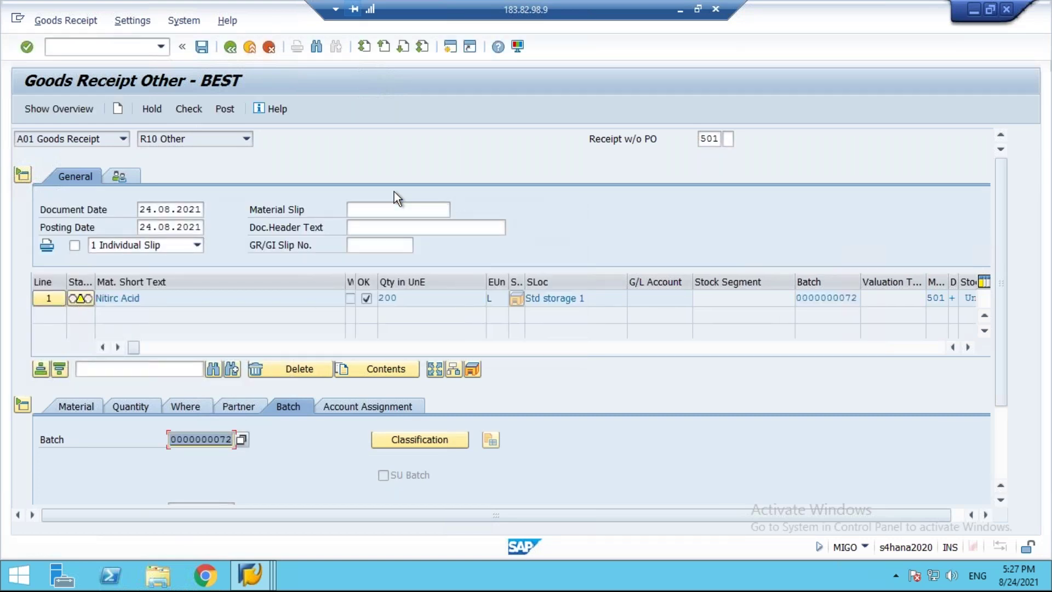
pyautogui.click(224, 109)
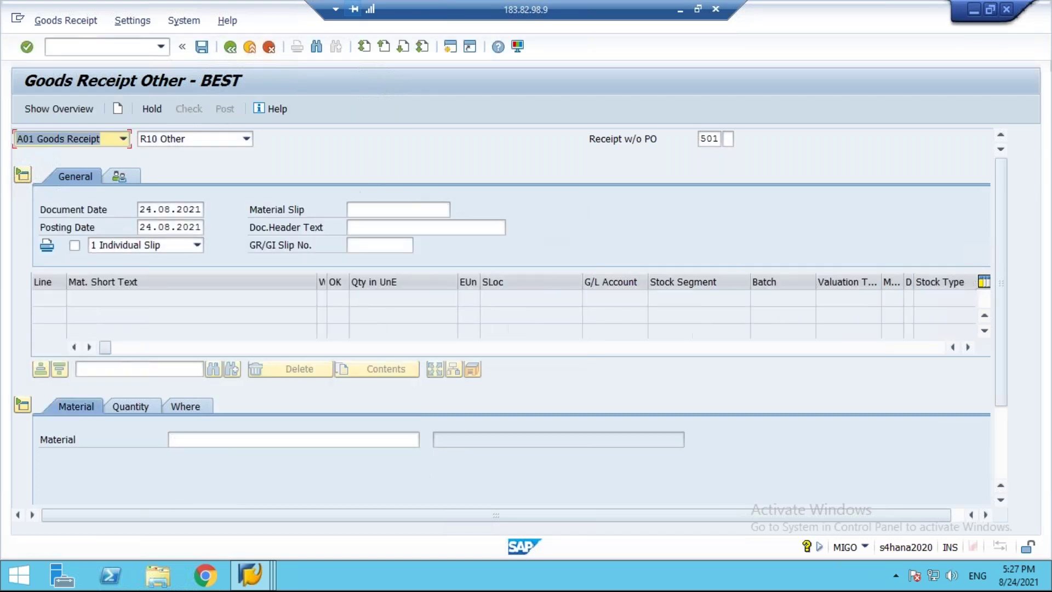
# Step: Switch to the QA32 session, refresh the inspection lot worklist and examine the new 200 L lot
pyautogui.click(250, 575)
pyautogui.click(605, 484)
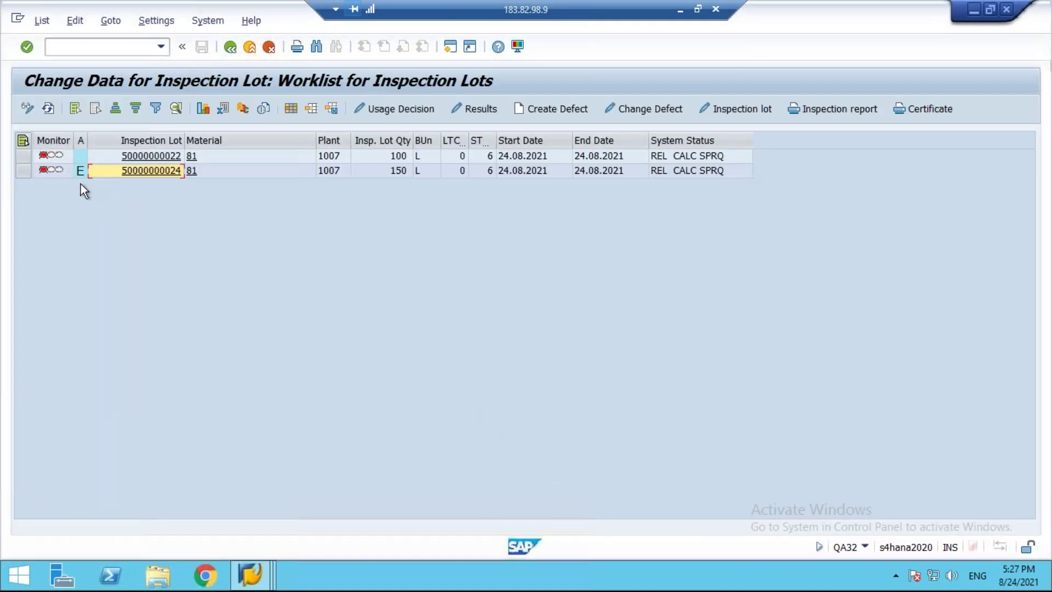
pyautogui.click(47, 109)
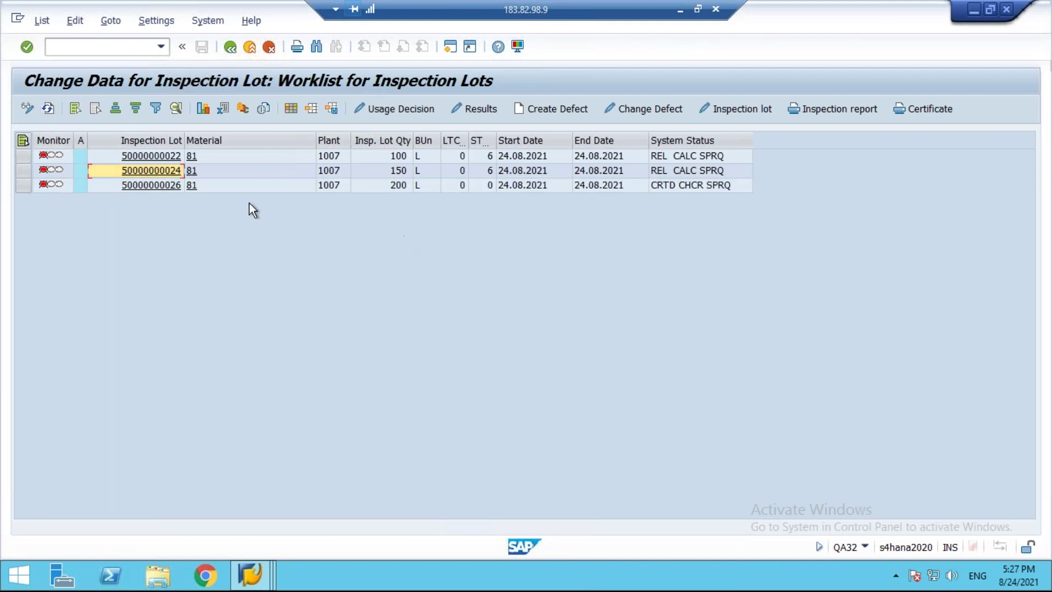
pyautogui.click(399, 187)
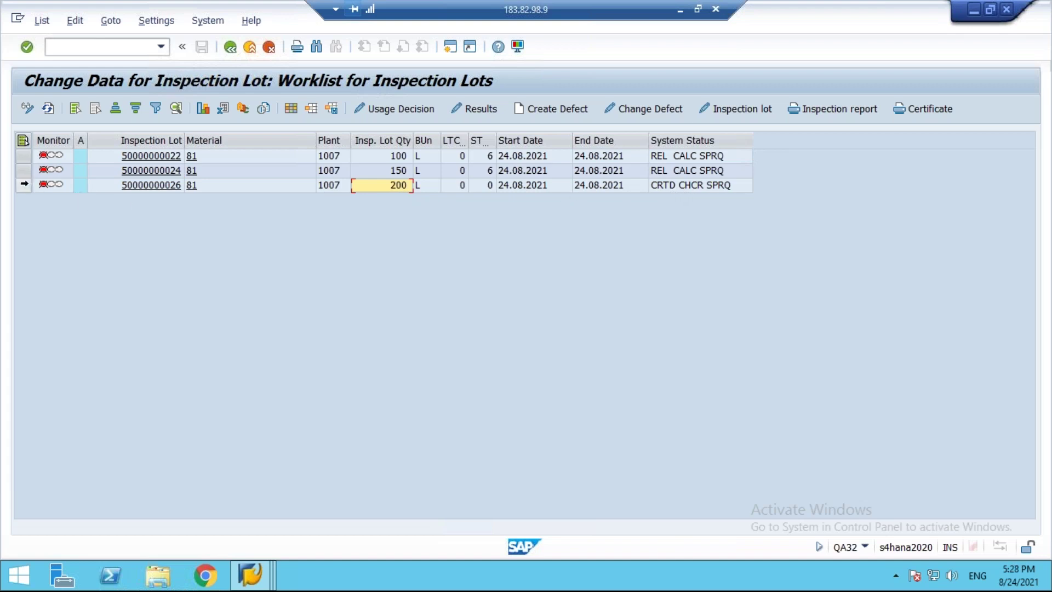
# Step: Try to record results for the 200 L inspection lot and close the information message
pyautogui.click(23, 186)
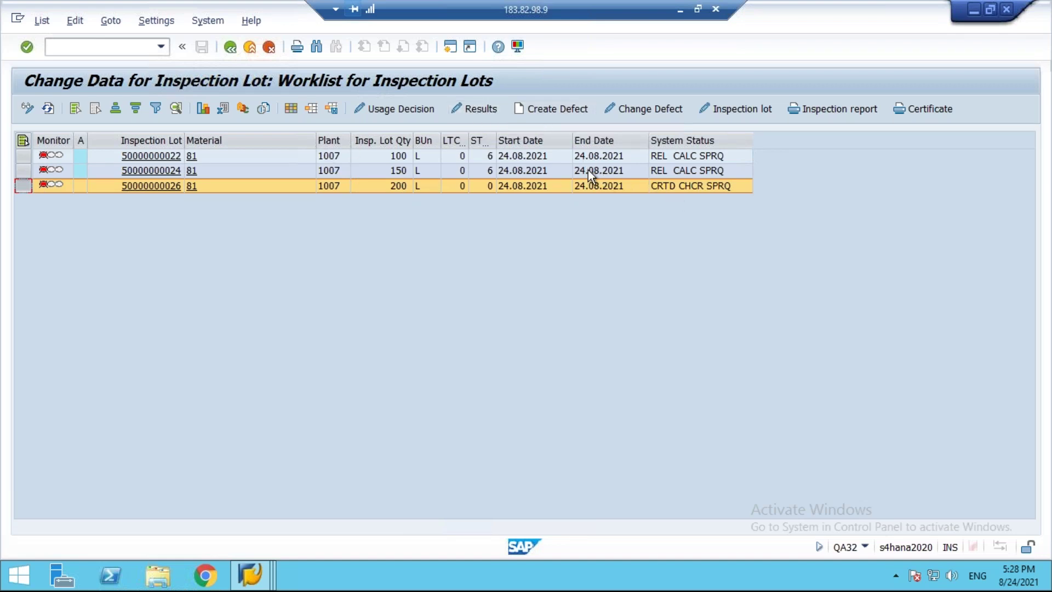
pyautogui.click(483, 108)
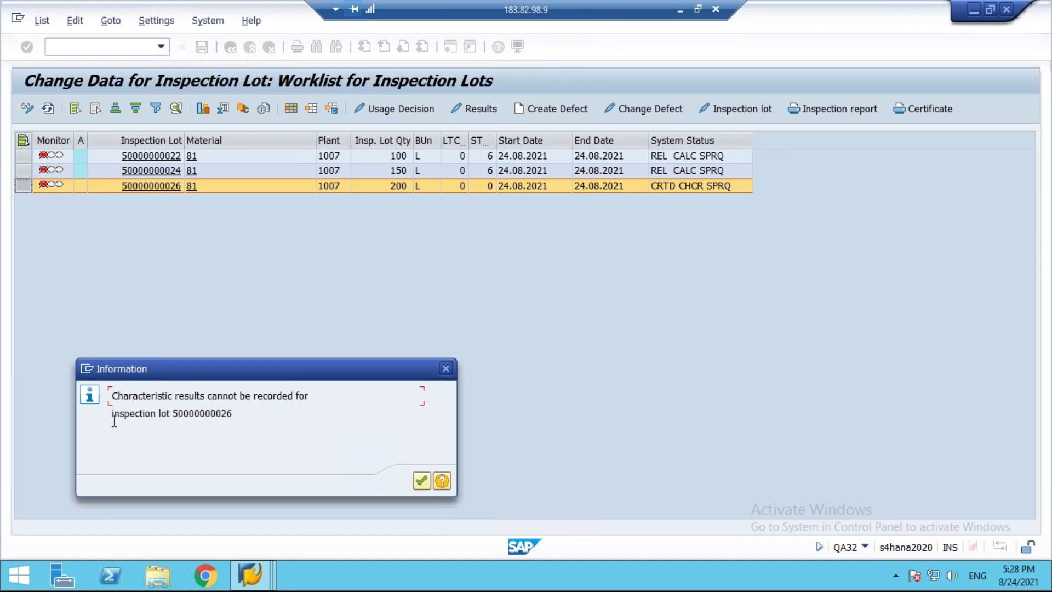
pyautogui.moveTo(244, 416); pyautogui.dragTo(113, 414)
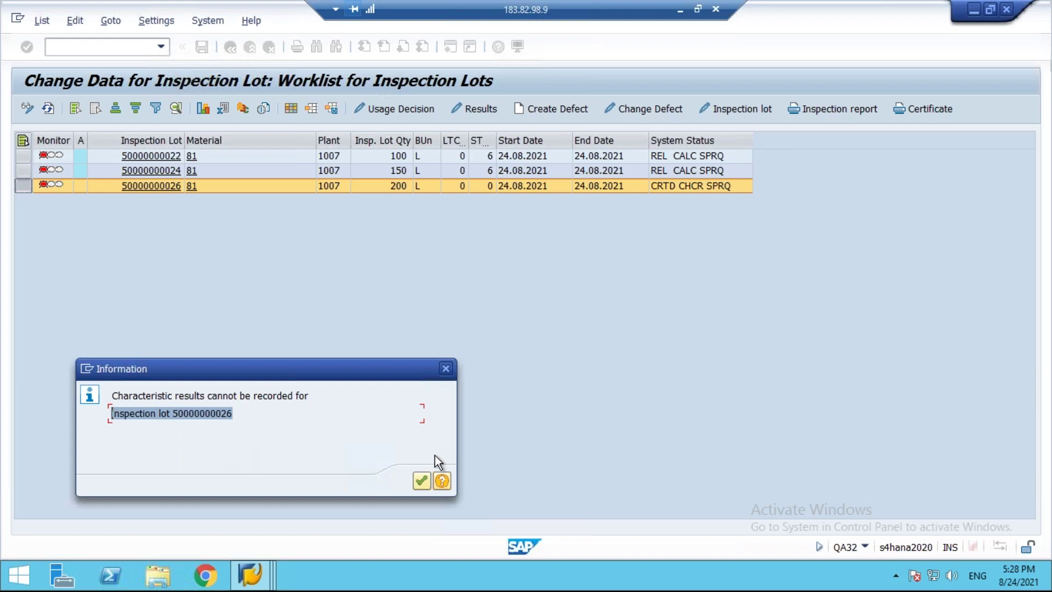
pyautogui.click(421, 482)
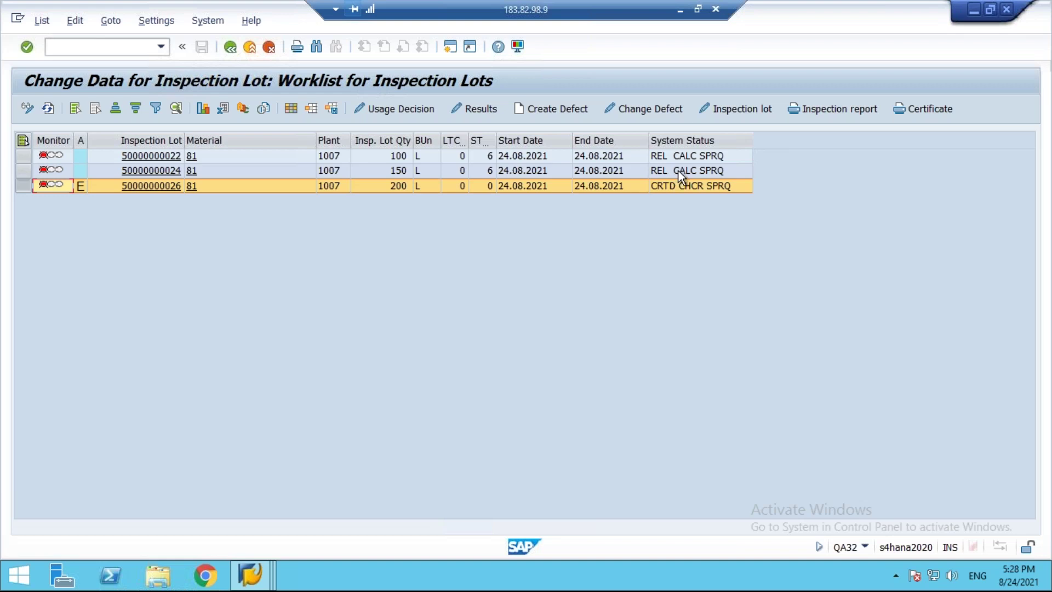
# Step: Open results recording for the 150 L lot, view its operations, cancel, and compare its system status with the 200 L lot's
pyautogui.click(675, 171)
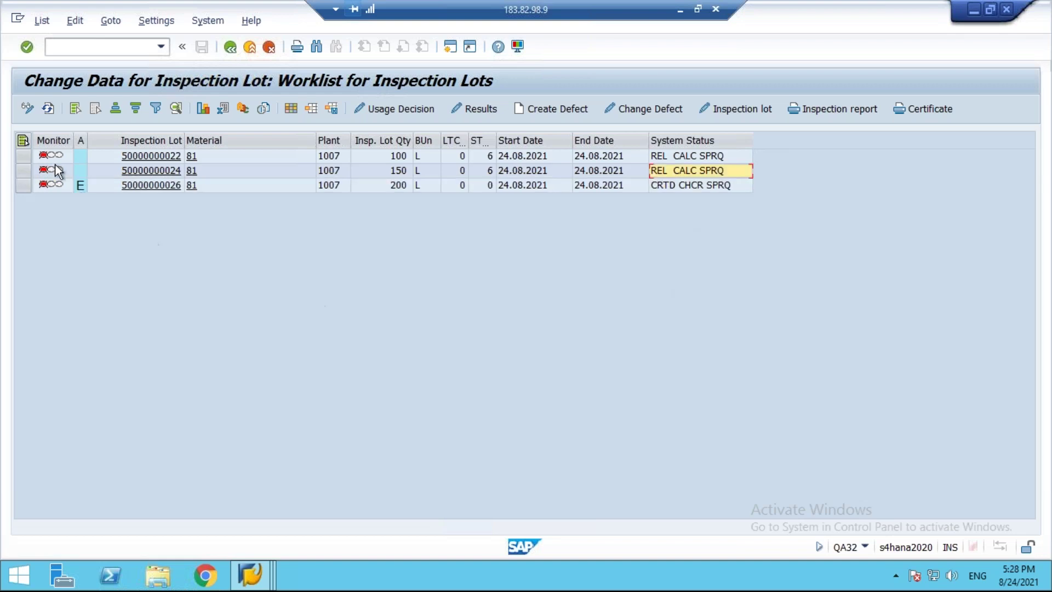
pyautogui.click(23, 171)
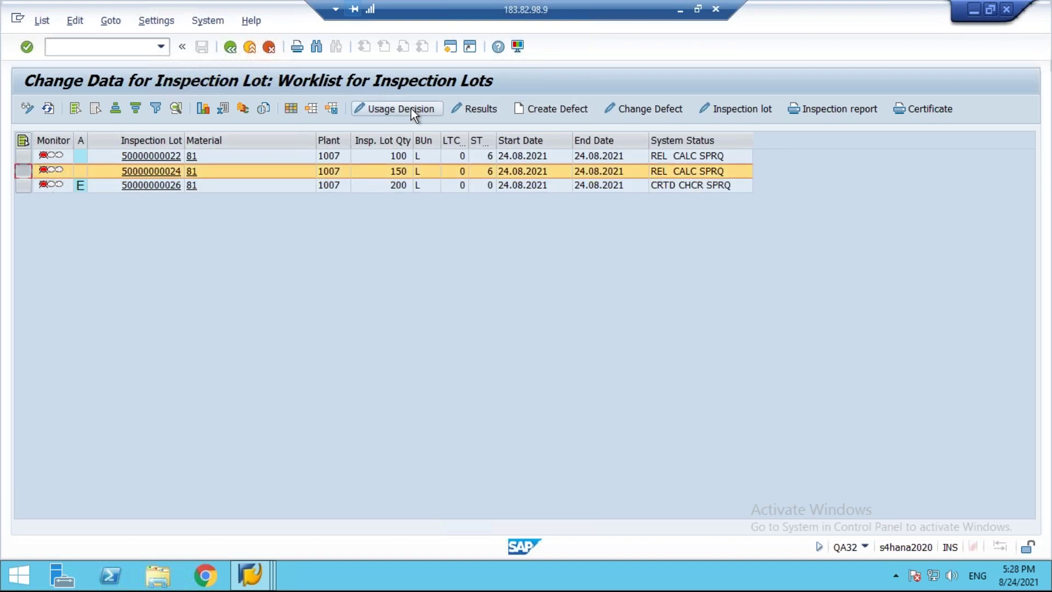
pyautogui.click(474, 108)
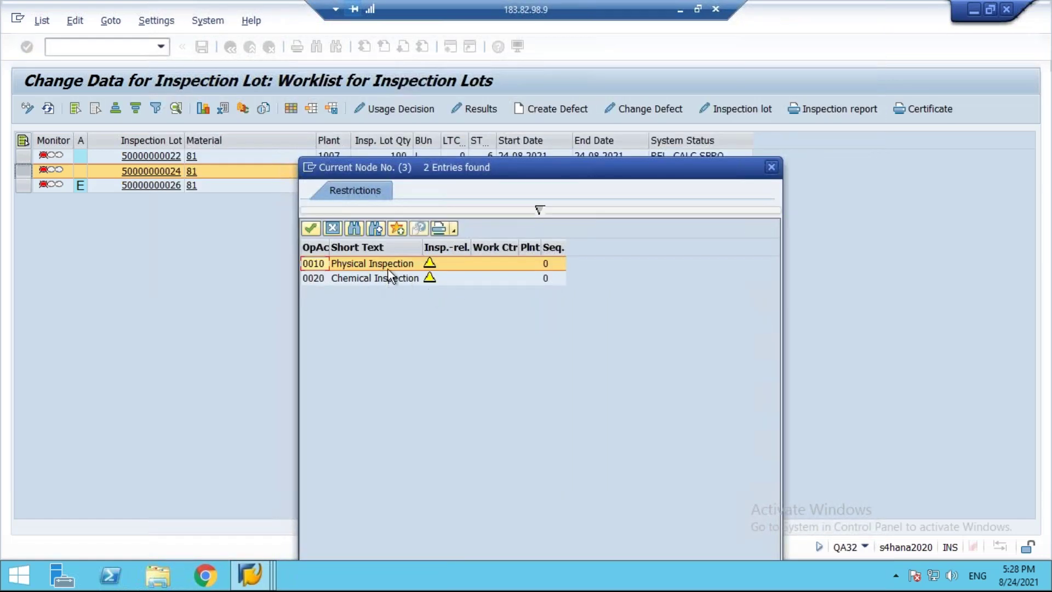
pyautogui.click(771, 167)
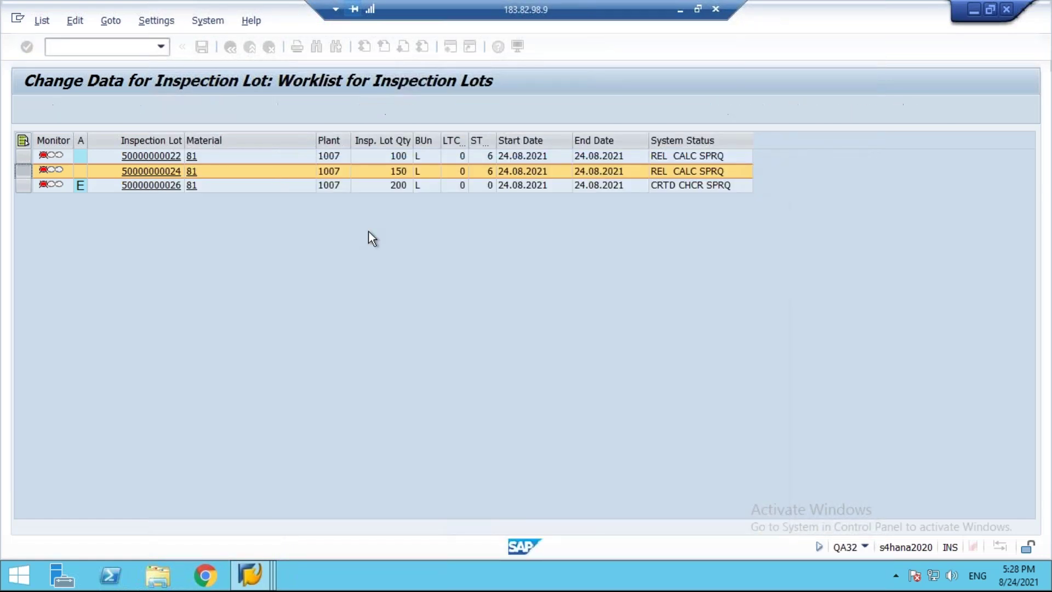
pyautogui.click(422, 478)
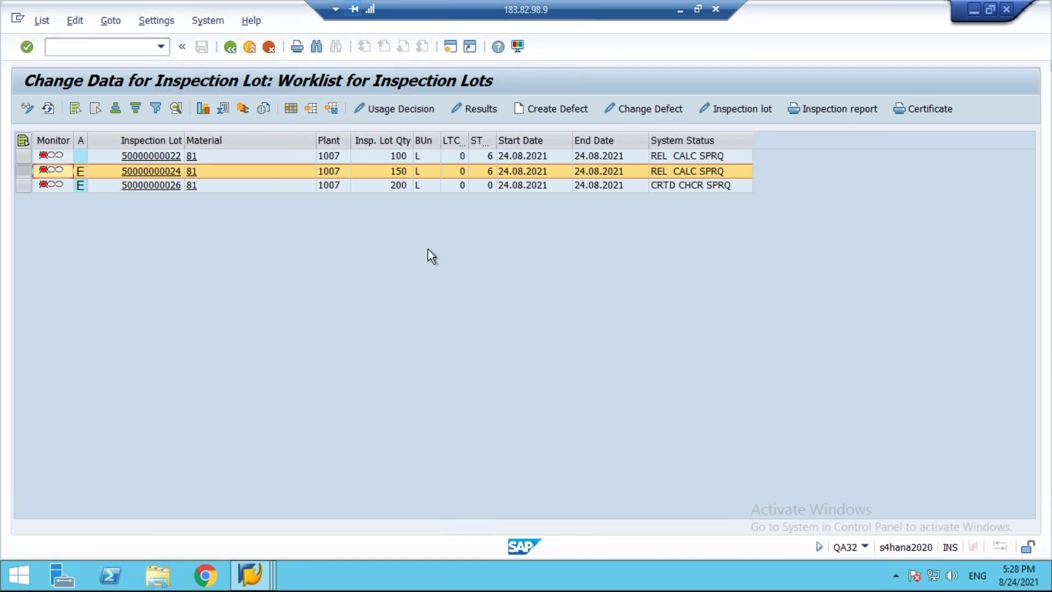
pyautogui.click(664, 186)
pyautogui.click(665, 172)
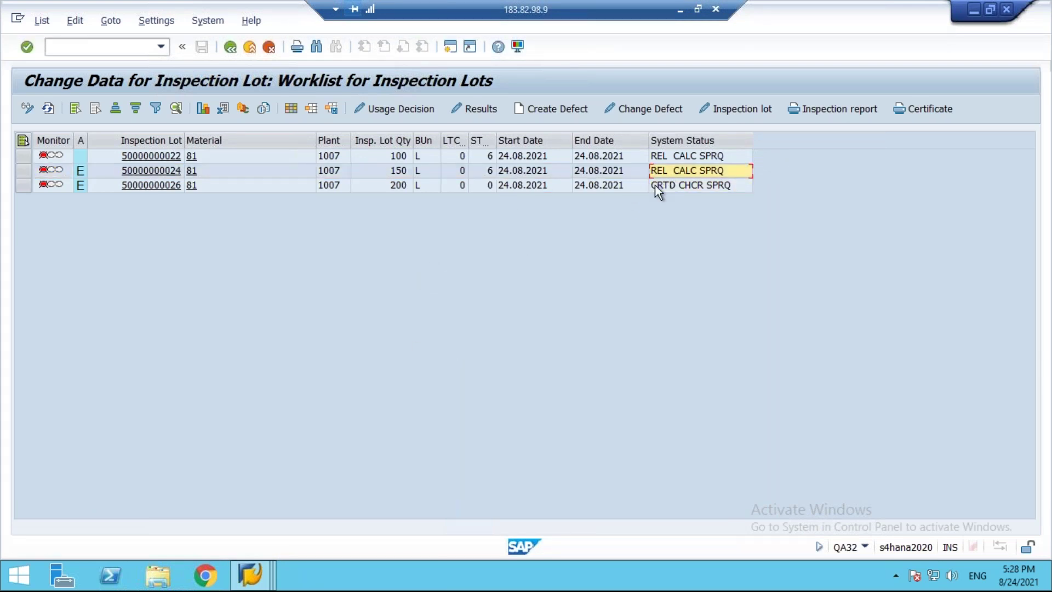
# Step: Switch to PowerPoint to show the Sample Determination slide, then switch to the Word syllabus and select "Sampling Procedure"
pyautogui.click(679, 9)
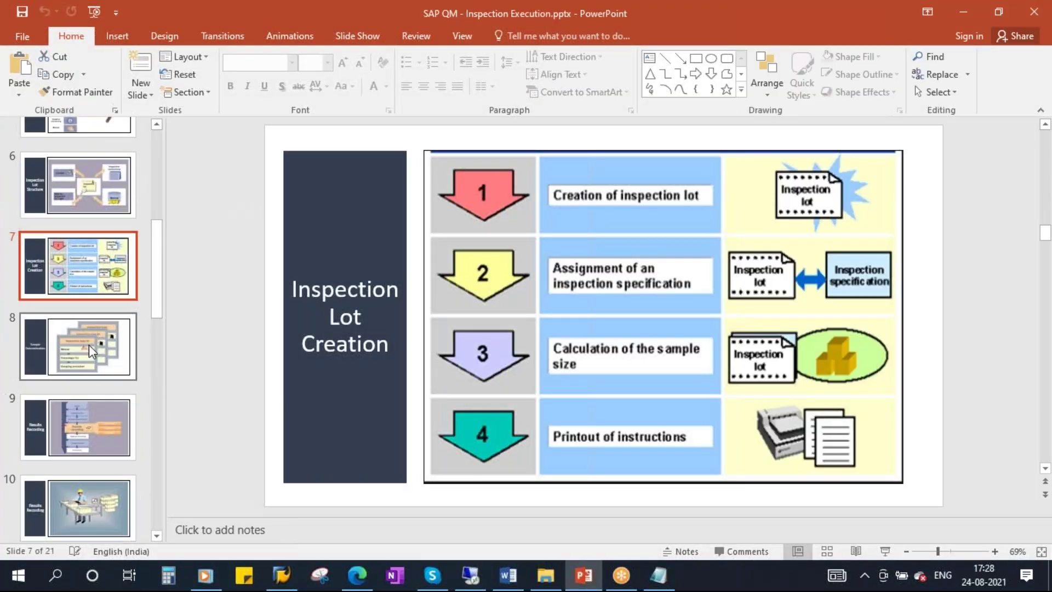
pyautogui.click(89, 344)
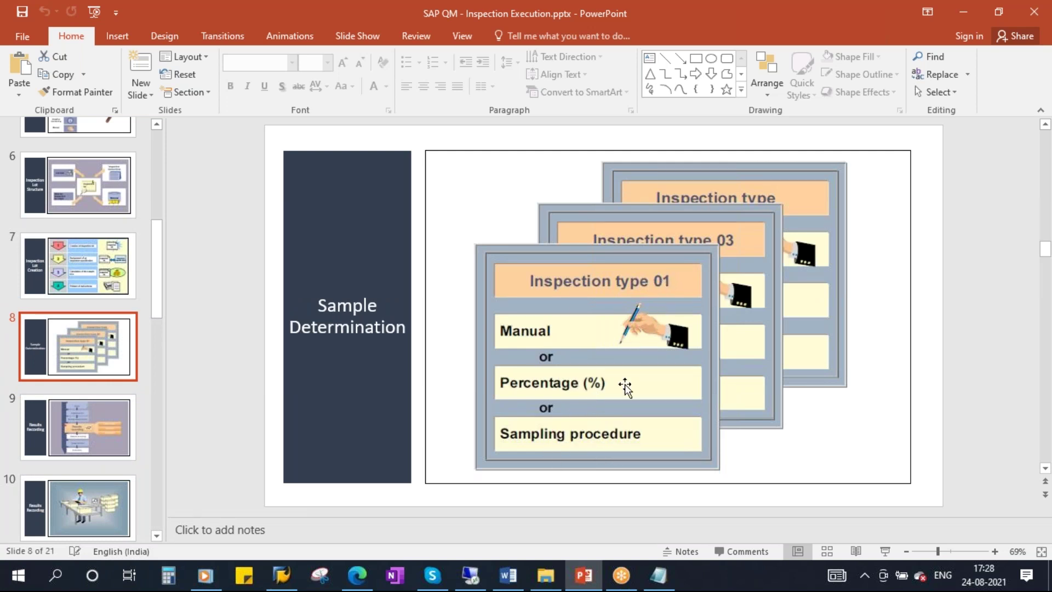
pyautogui.click(508, 575)
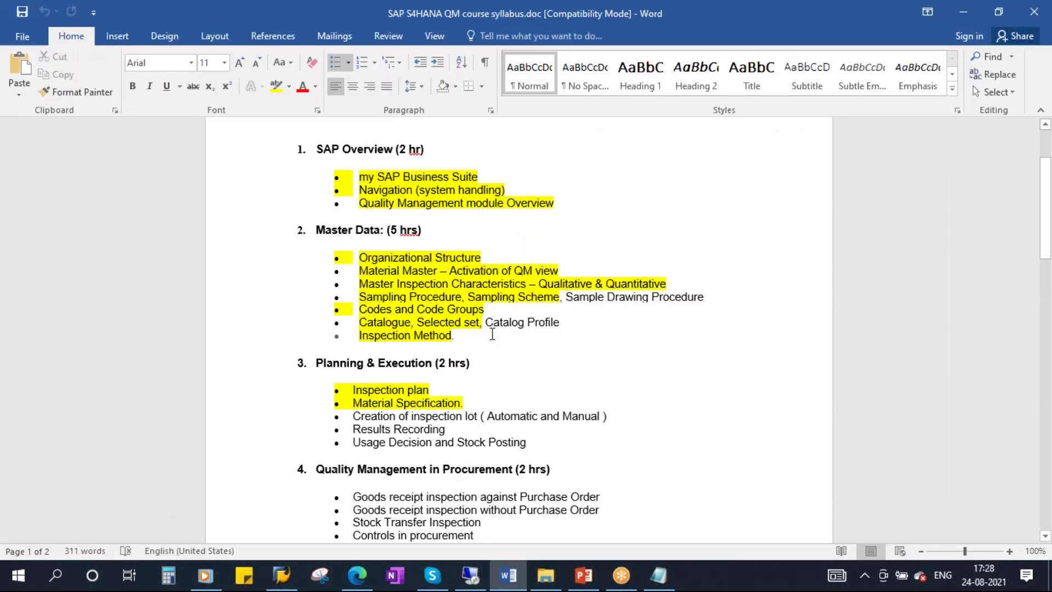
pyautogui.moveTo(371, 299); pyautogui.dragTo(462, 298)
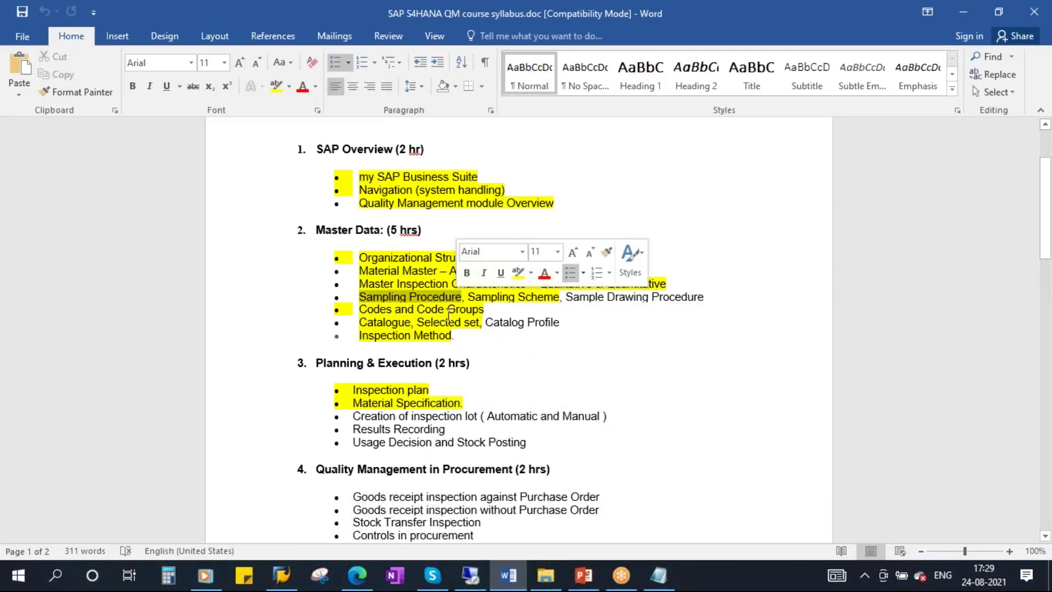
# Step: Return to the PowerPoint presentation and show slide 9, Results Recording
pyautogui.click(583, 575)
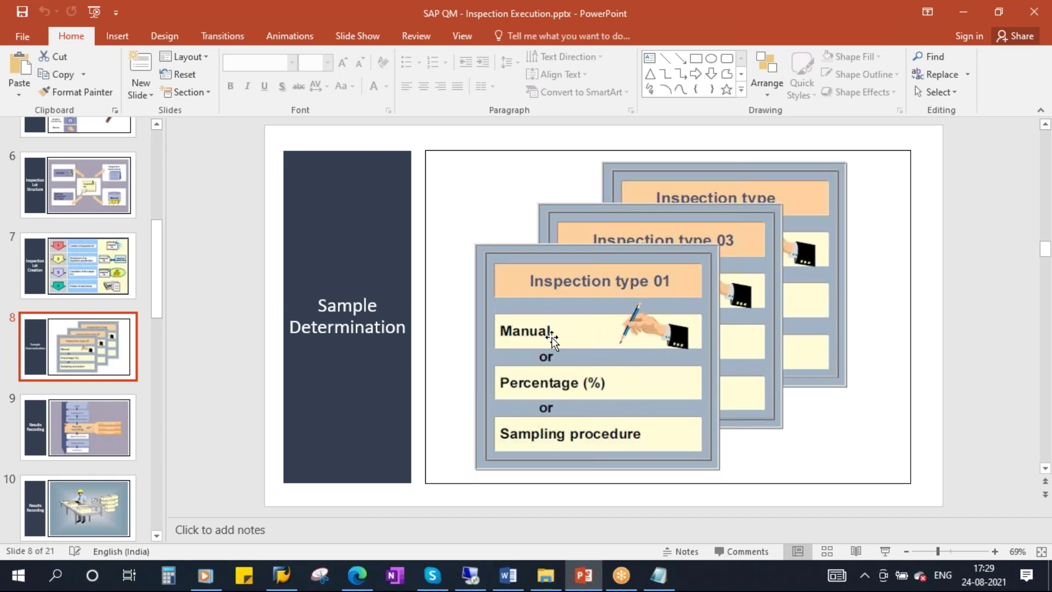
pyautogui.scroll(-2, 110, 328)
pyautogui.click(90, 333)
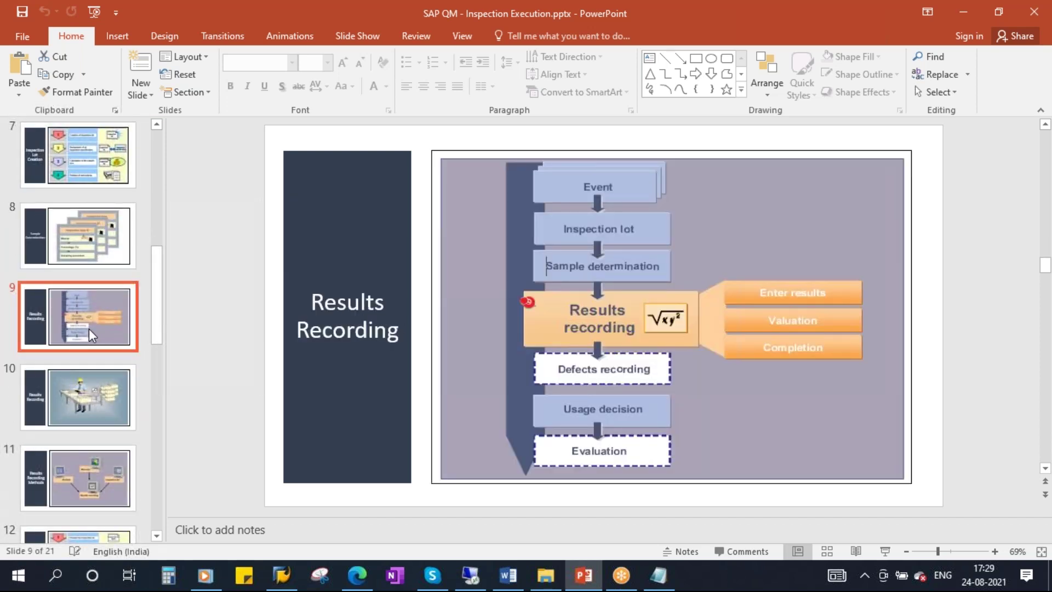
# Step: Switch to the Notepad notes and add a fourth line reading "Results Recordig - Manual/ LIMS"
pyautogui.click(657, 582)
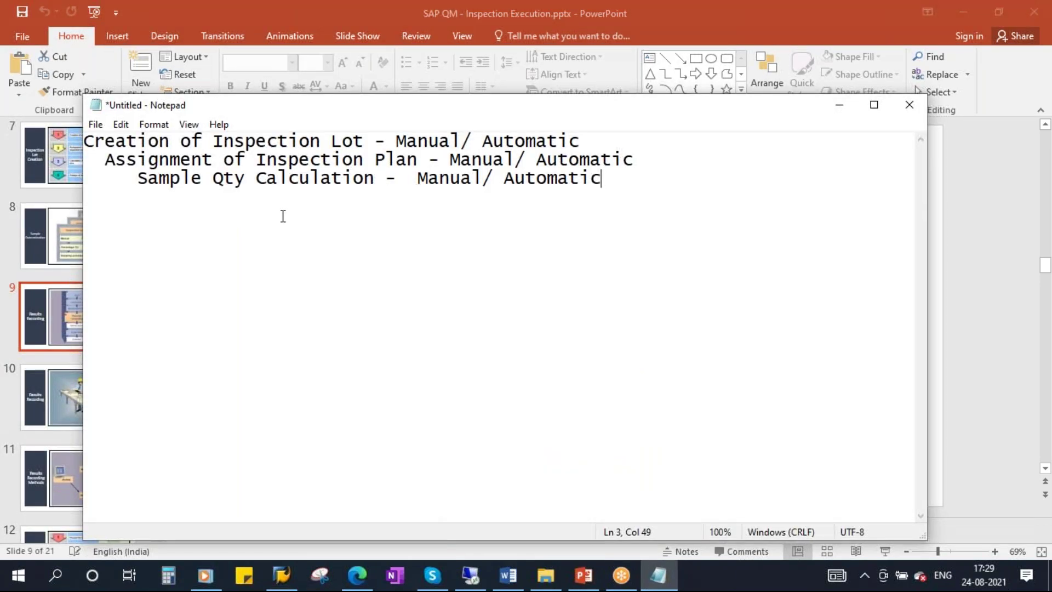
pyautogui.press('Return')
pyautogui.write('Results Recorin')
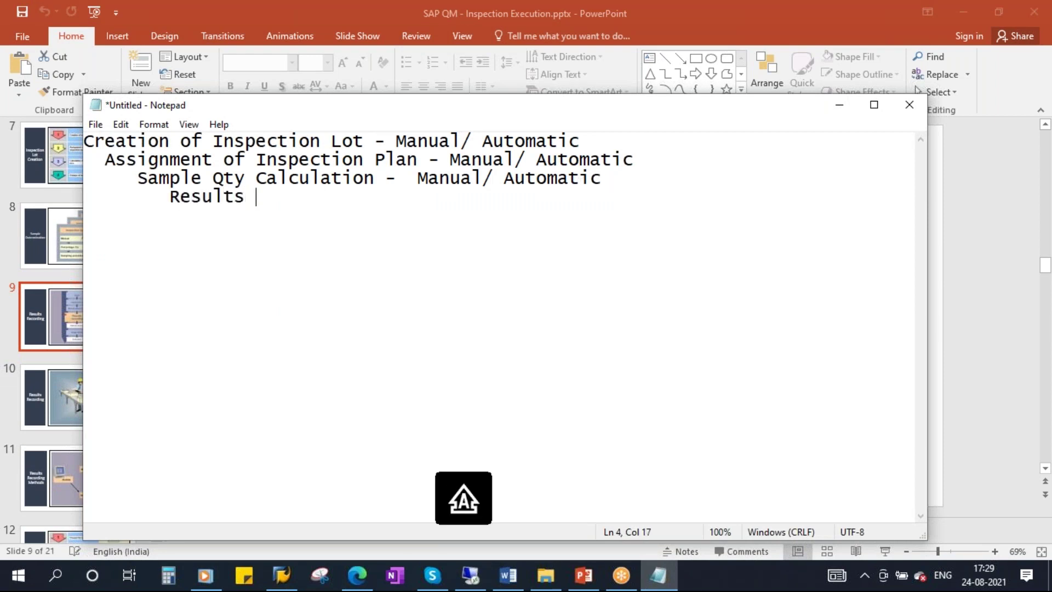
pyautogui.write('g')
pyautogui.press('BackSpace')
pyautogui.press('BackSpace')
pyautogui.press('BackSpace')
pyautogui.press('BackSpace')
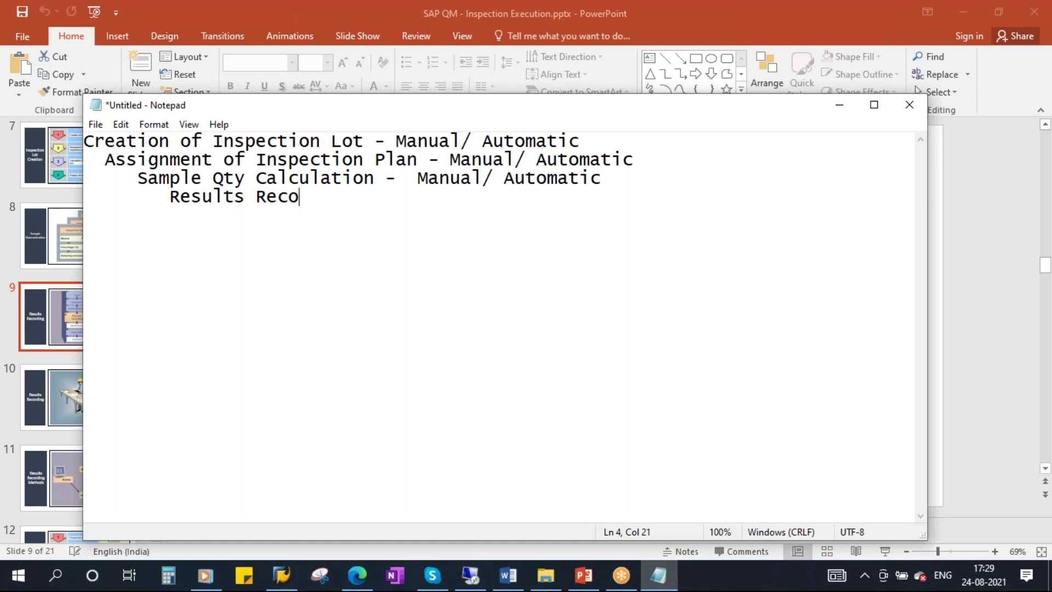
pyautogui.write('rdig  - M')
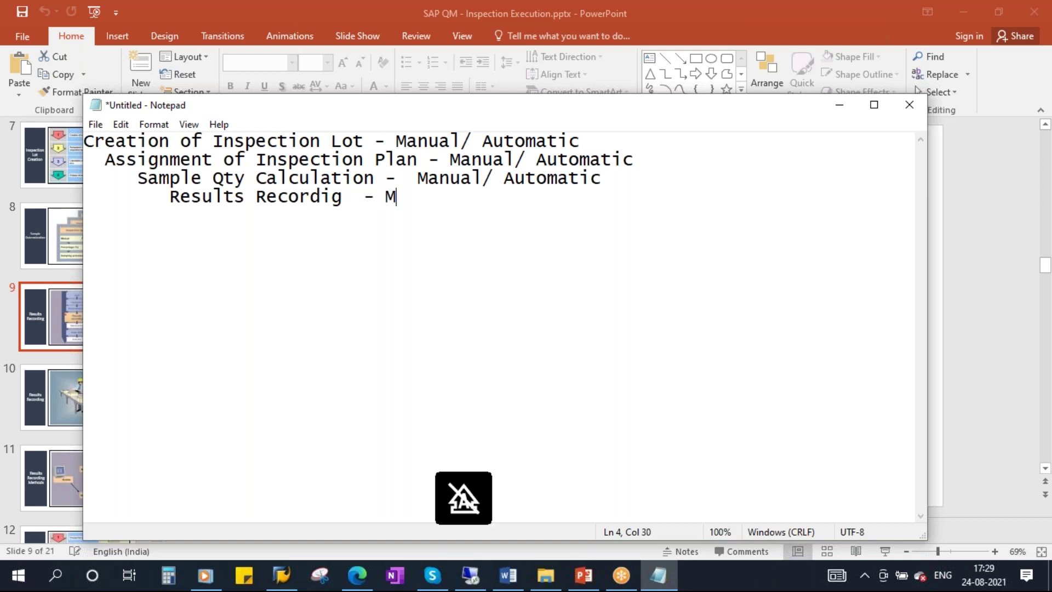
pyautogui.write('anual')
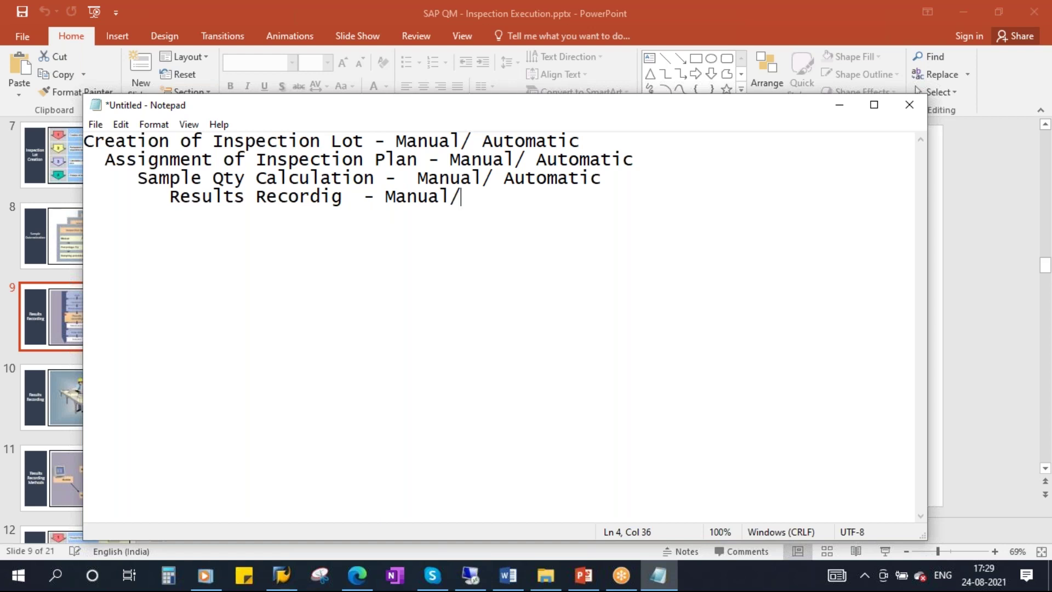
pyautogui.write('/')
pyautogui.press('capslock')
pyautogui.write('LIMS')
# Step: Highlight the words "LIMS" and "Manual" in the results recording line of the notes
pyautogui.moveTo(471, 196); pyautogui.dragTo(516, 196)
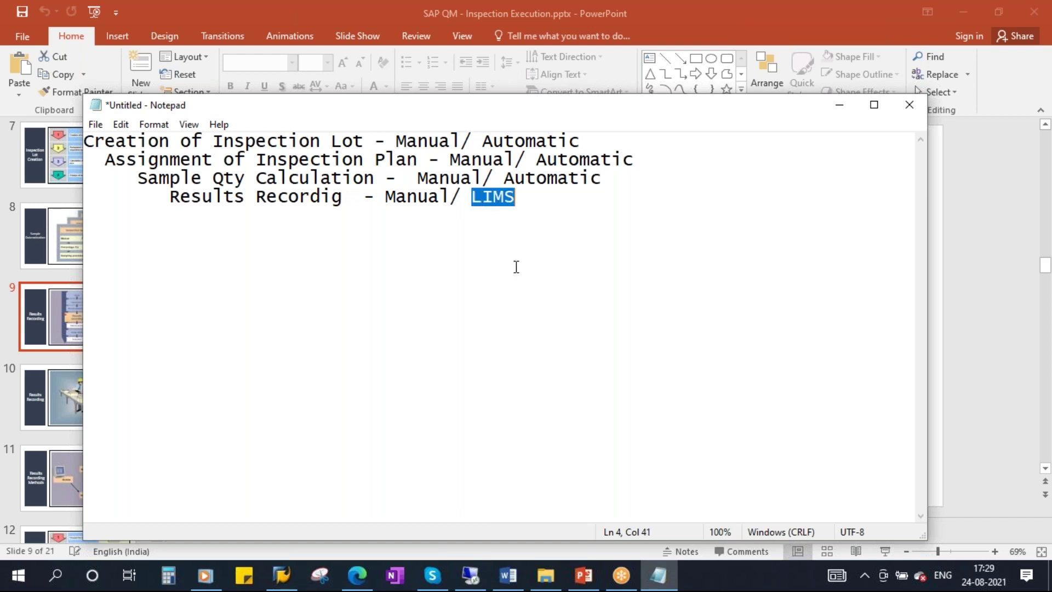
pyautogui.click(353, 196)
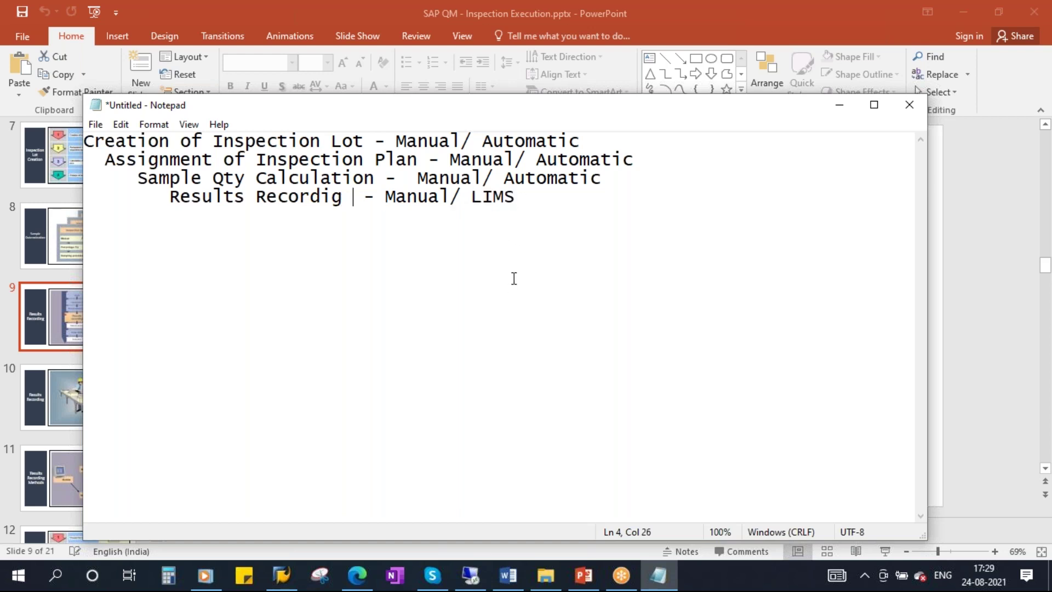
pyautogui.moveTo(471, 198); pyautogui.dragTo(547, 199)
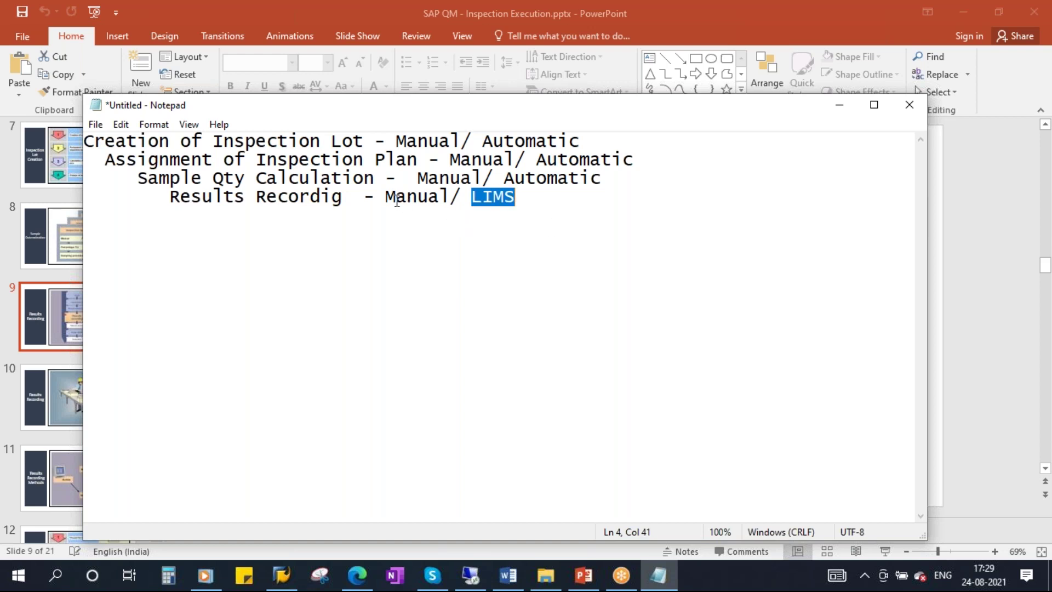
pyautogui.moveTo(385, 197); pyautogui.dragTo(452, 198)
pyautogui.click(426, 236)
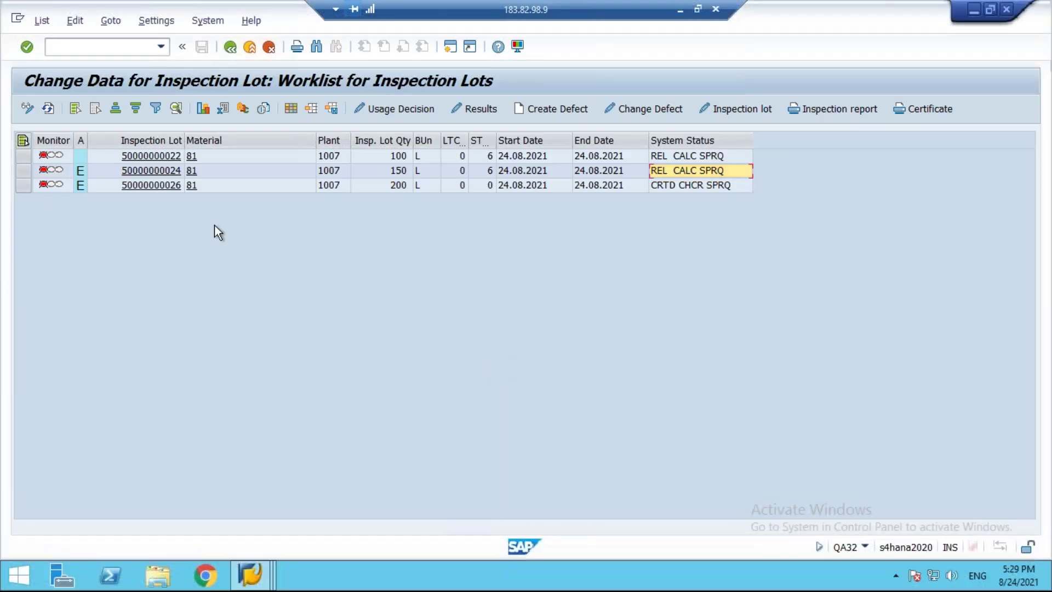
# Step: Open the 100 L inspection lot, highlight its lot quantity and sample size, and minimize the remote SAP session
pyautogui.click(23, 156)
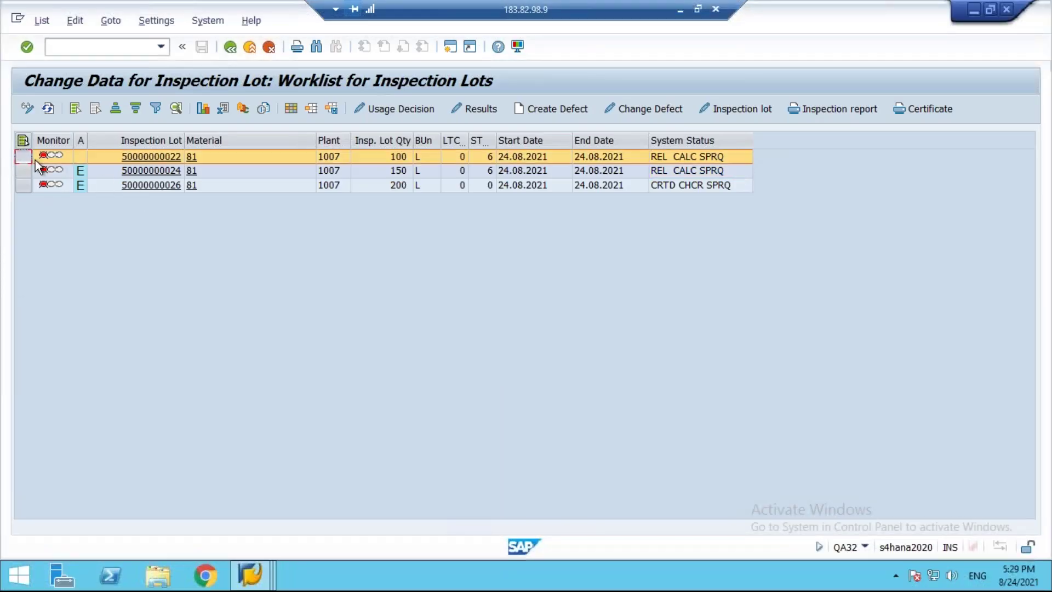
pyautogui.click(149, 157)
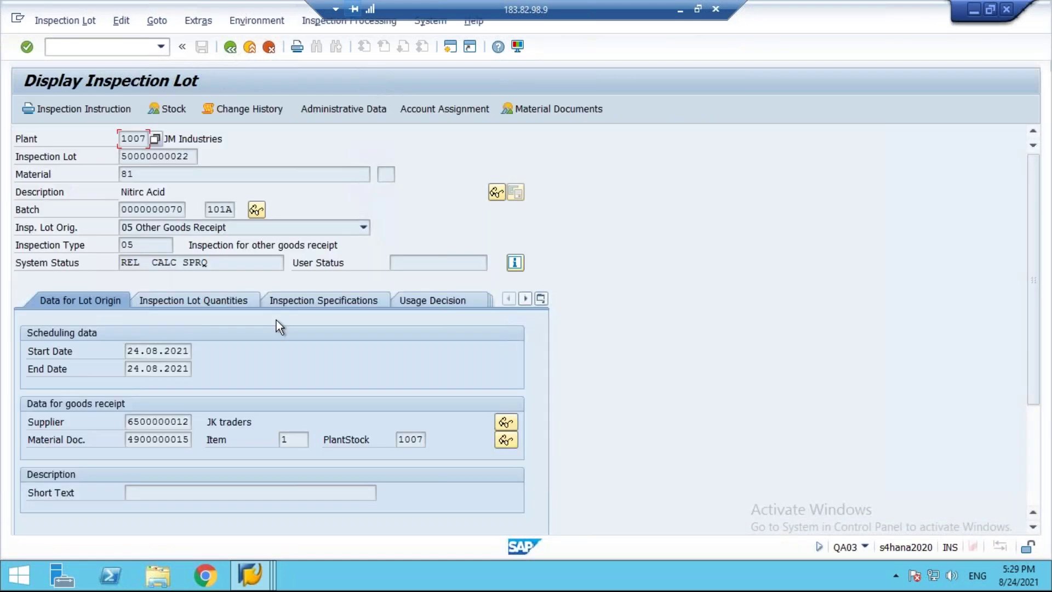
pyautogui.click(212, 301)
pyautogui.moveTo(160, 350); pyautogui.dragTo(104, 349)
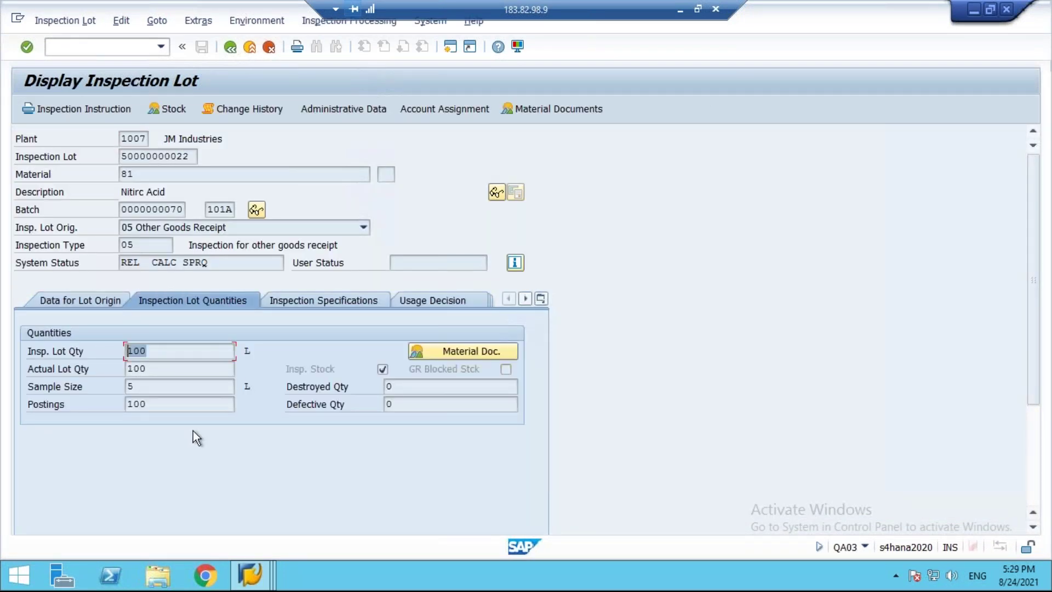
pyautogui.moveTo(148, 388); pyautogui.dragTo(103, 388)
pyautogui.click(680, 10)
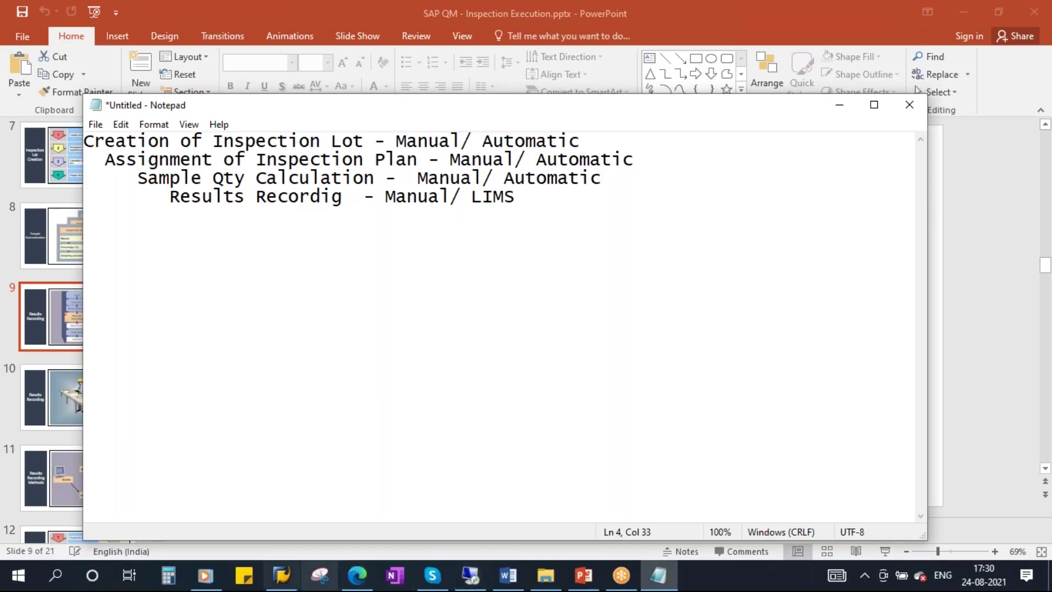
# Step: Show the desktop, launch Google Chrome and load google.com
pyautogui.press('super+d')
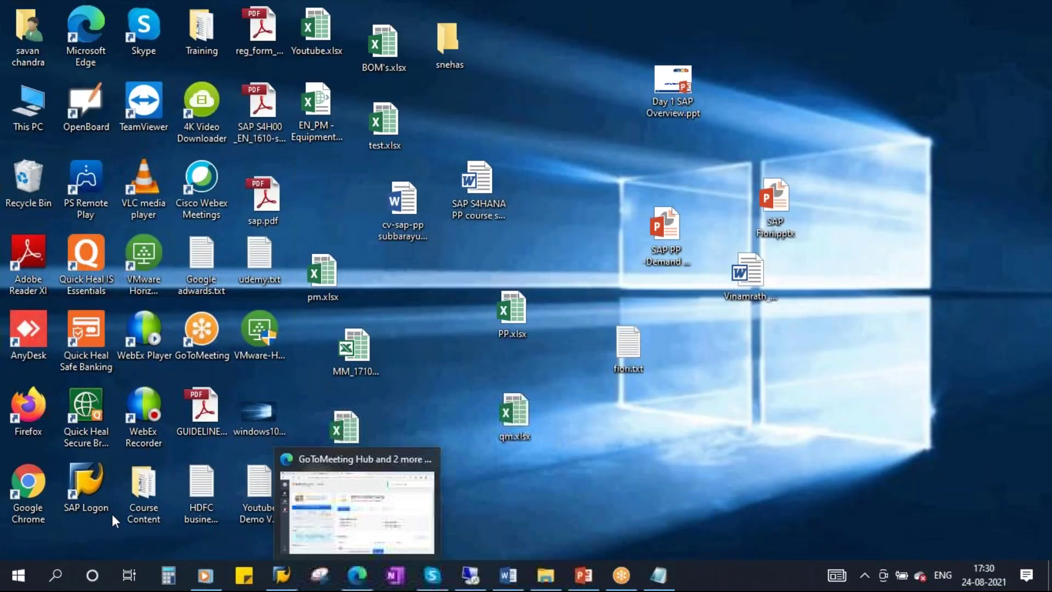
pyautogui.doubleClick(40, 499)
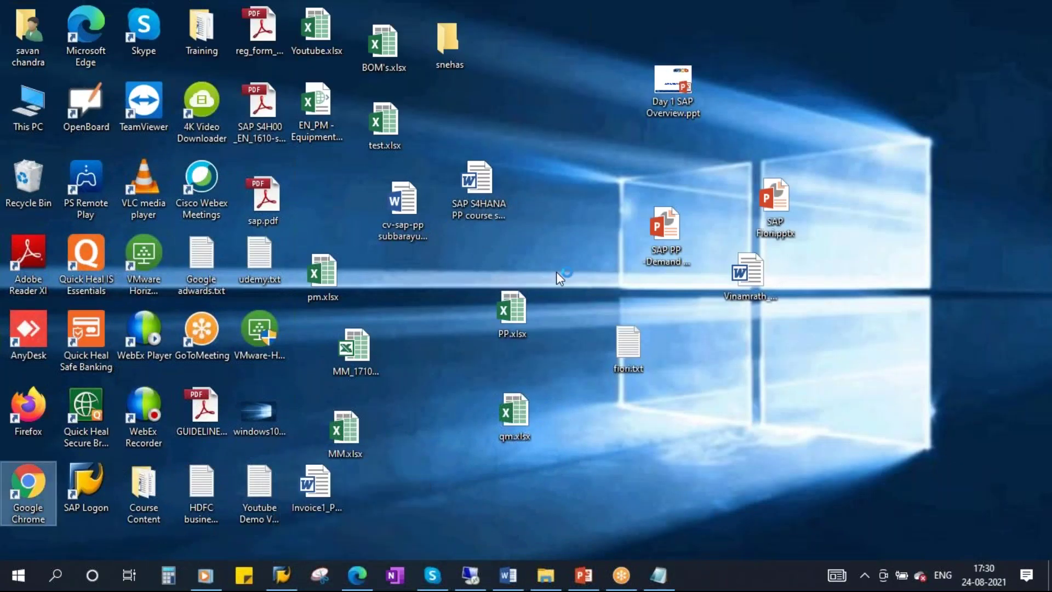
pyautogui.write('GOOgle.com')
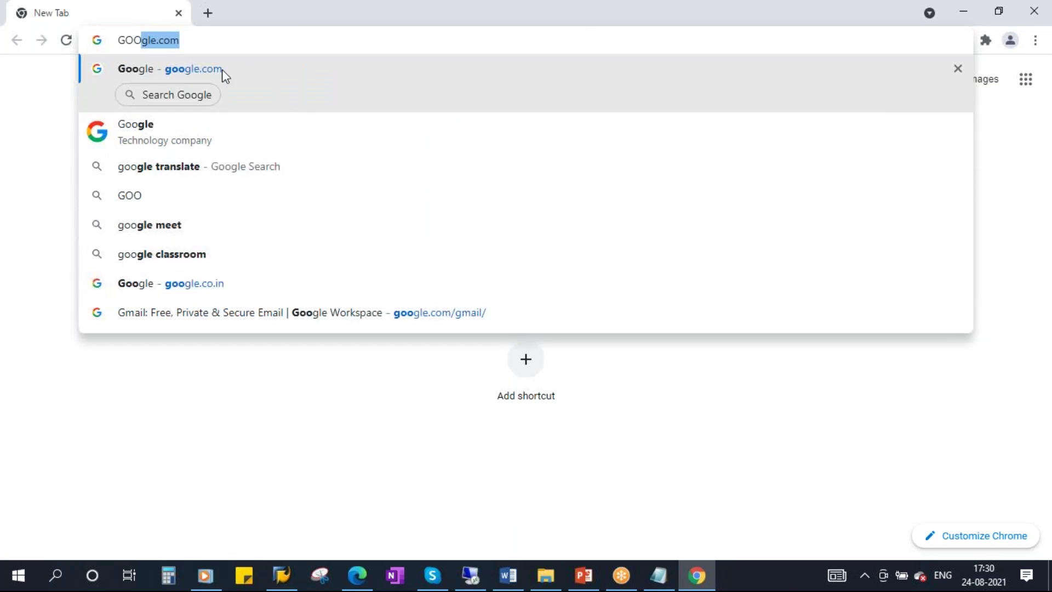
pyautogui.click(222, 69)
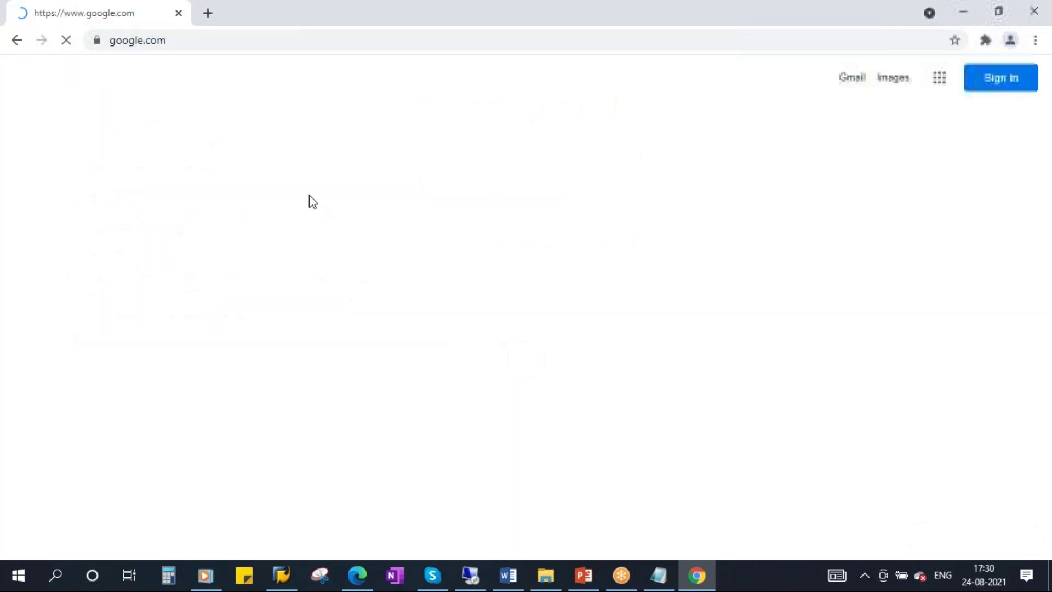
# Step: Search Google Images for "quality control laboratory" and preview the picture "The Purpose of a Laboratory Quality ..."
pyautogui.write('QUALITY ')
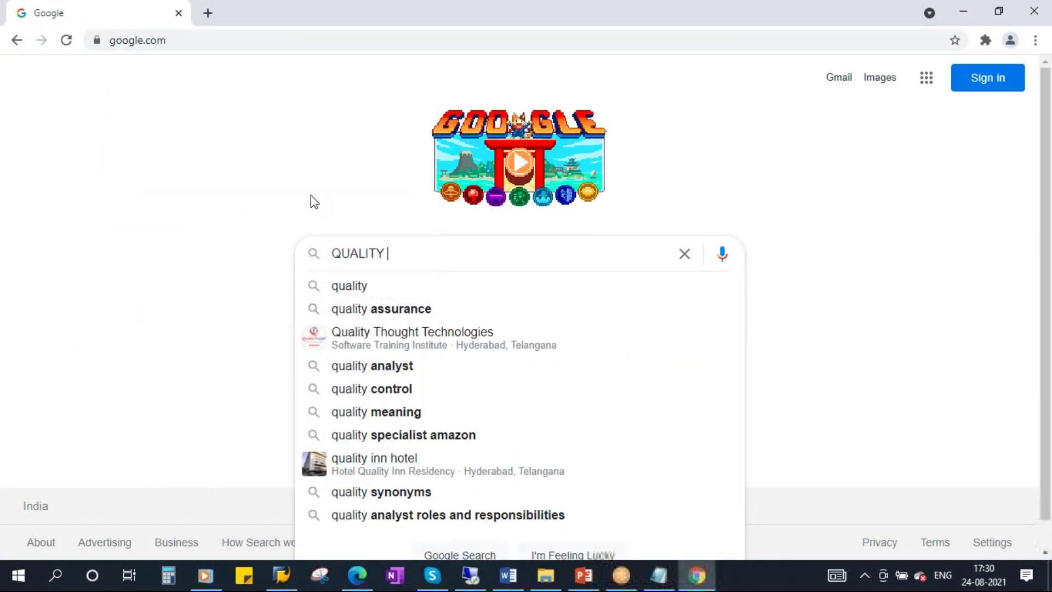
pyautogui.write('CONTROL LA')
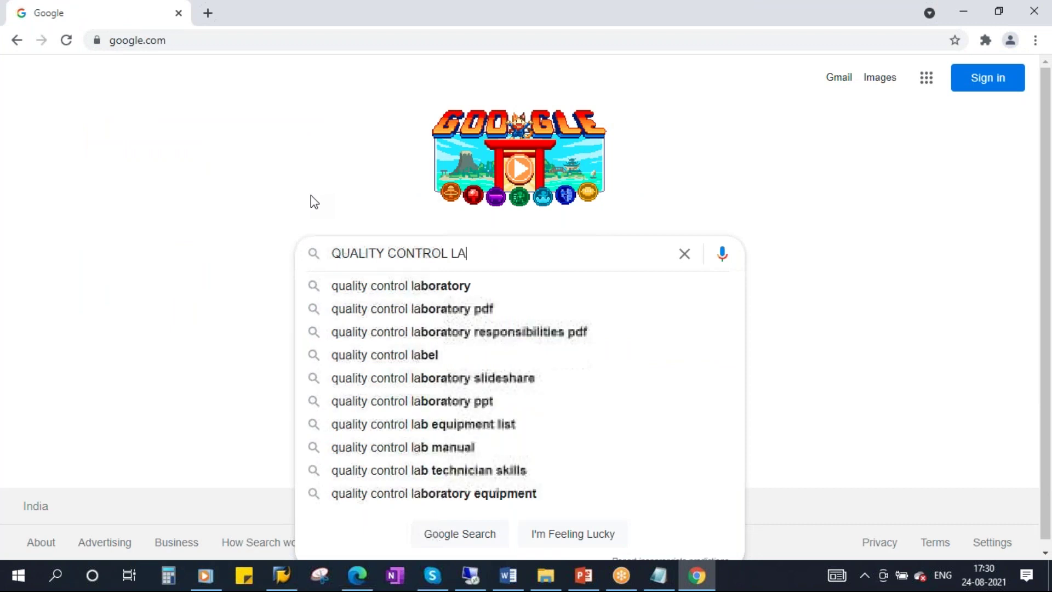
pyautogui.click(429, 282)
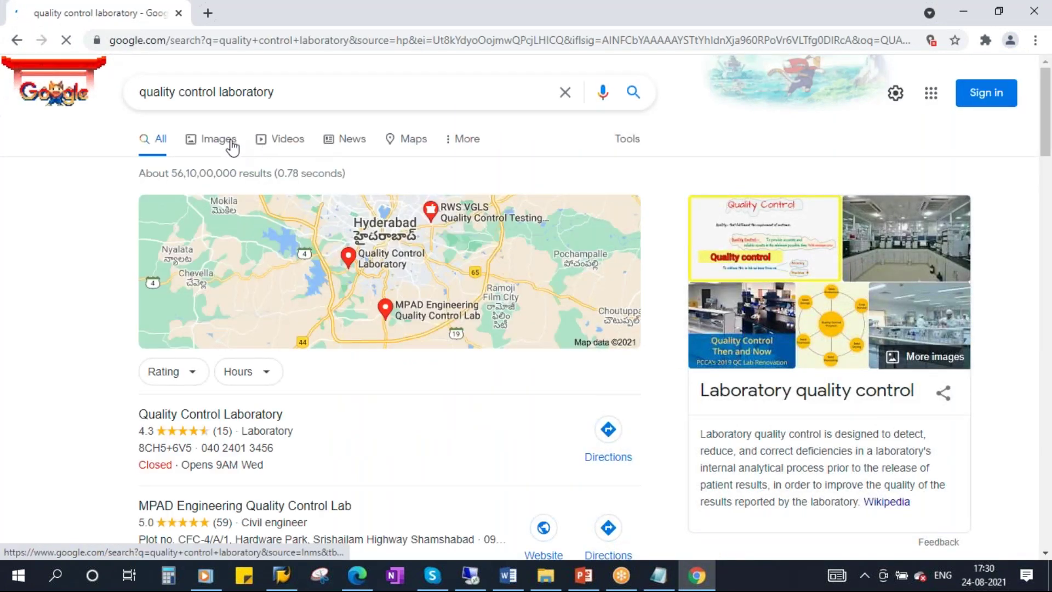
pyautogui.click(226, 141)
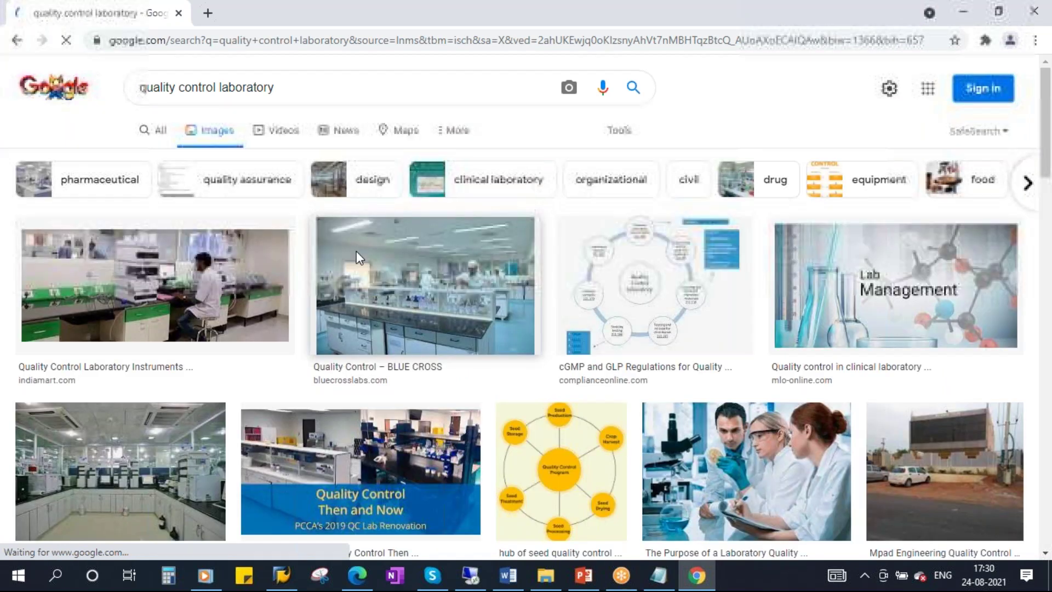
pyautogui.click(744, 474)
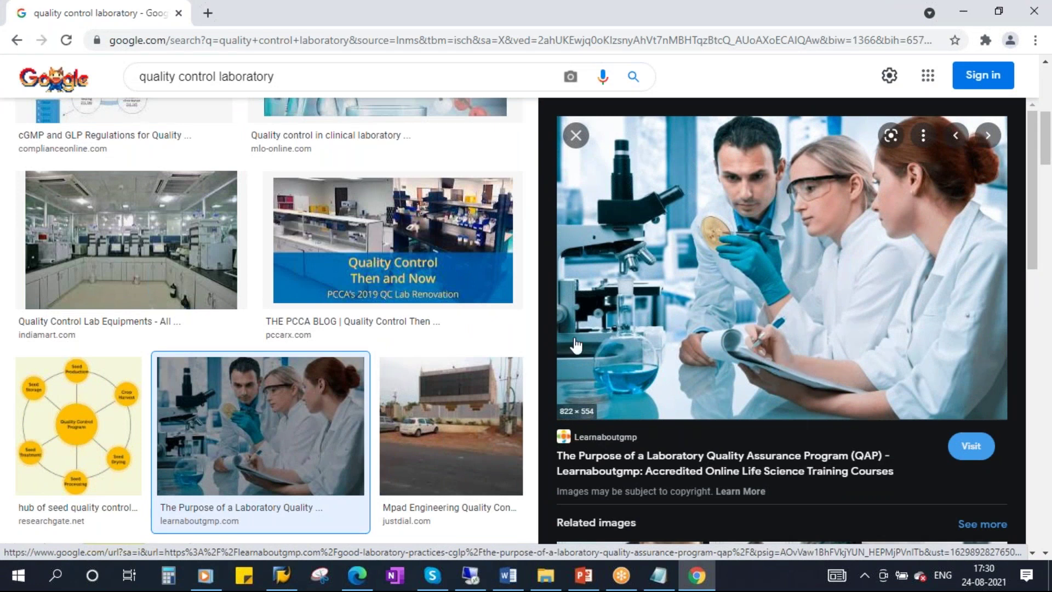
# Step: Revisit the lot's sample size in the remote SAP session, then switch to the Results Recording slide in PowerPoint
pyautogui.click(470, 575)
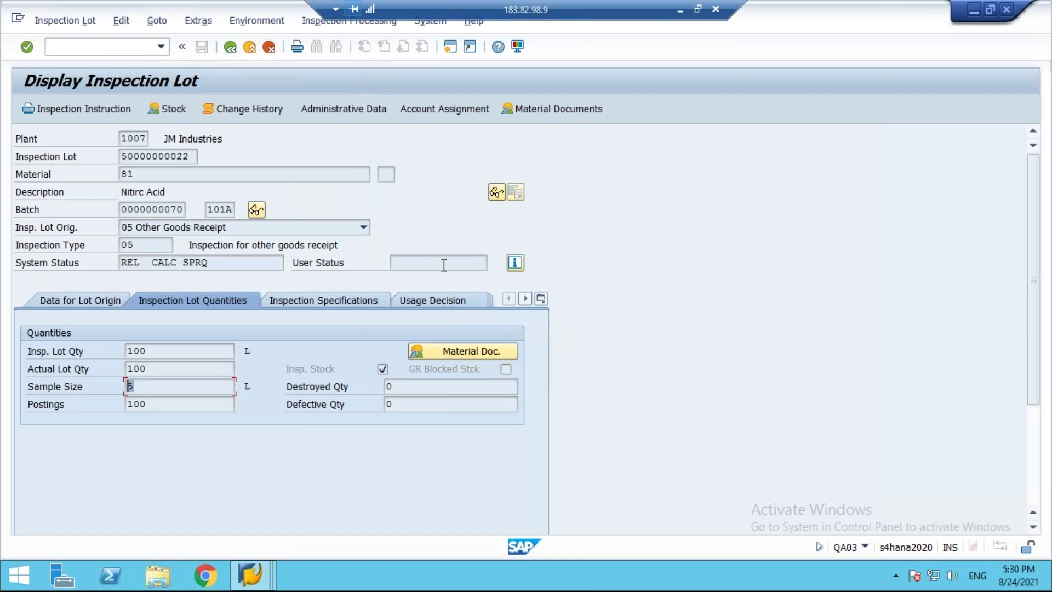
pyautogui.click(677, 10)
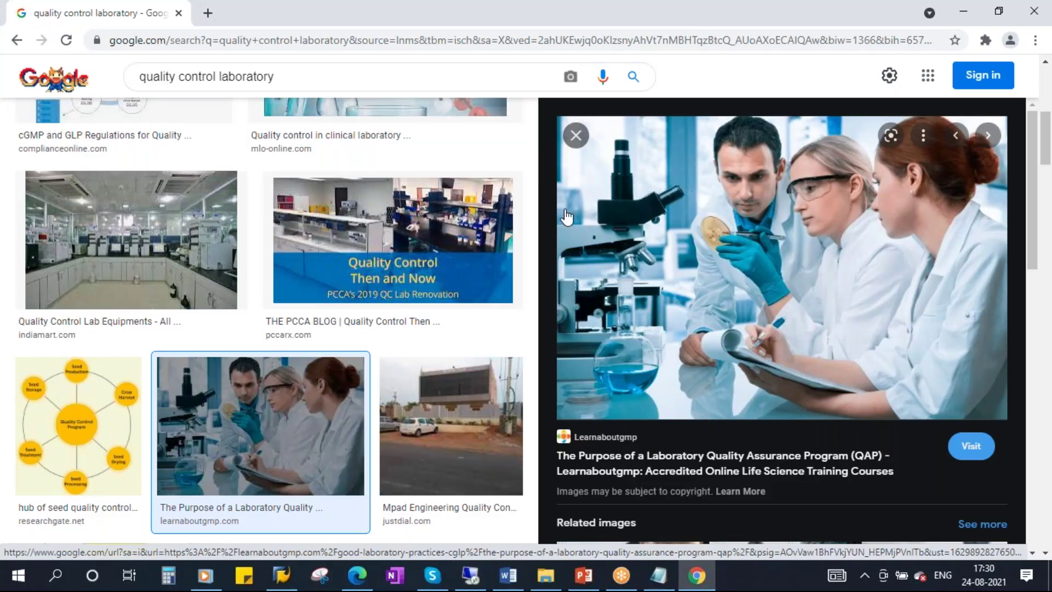
pyautogui.click(583, 575)
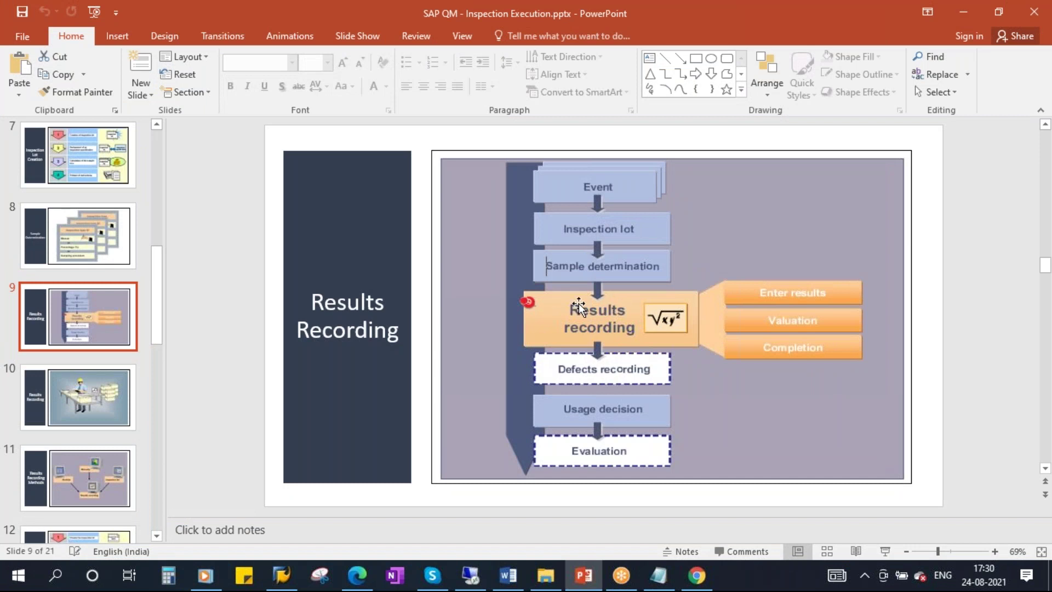
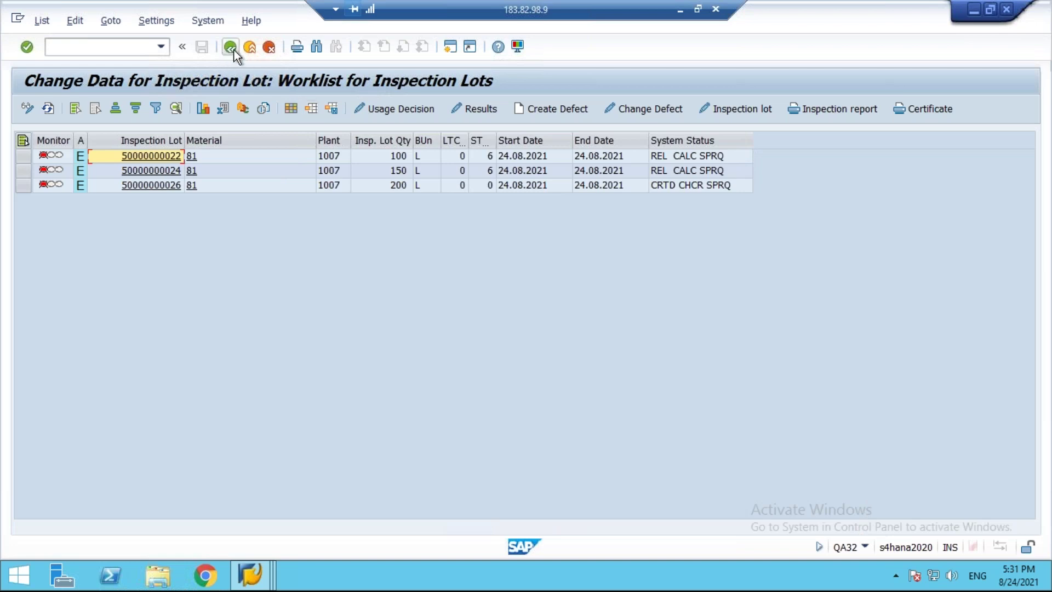
# Step: Leave the inspection lot worklist and its selection screen, and restart transaction QA32
pyautogui.click(230, 48)
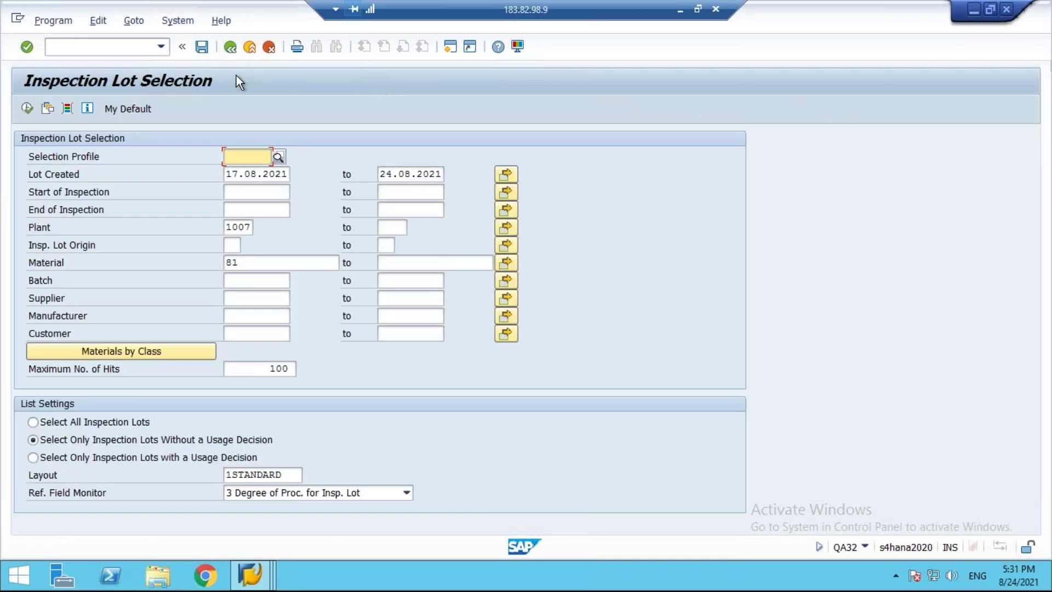
pyautogui.click(232, 48)
pyautogui.click(80, 43)
pyautogui.write('QA32')
pyautogui.press('Return')
# Step: List the inspection lots for material 81 in plant 1007 and widen the inspection lot column to fit its contents
pyautogui.moveTo(226, 171); pyautogui.dragTo(303, 171)
pyautogui.click(407, 174)
pyautogui.click(239, 229)
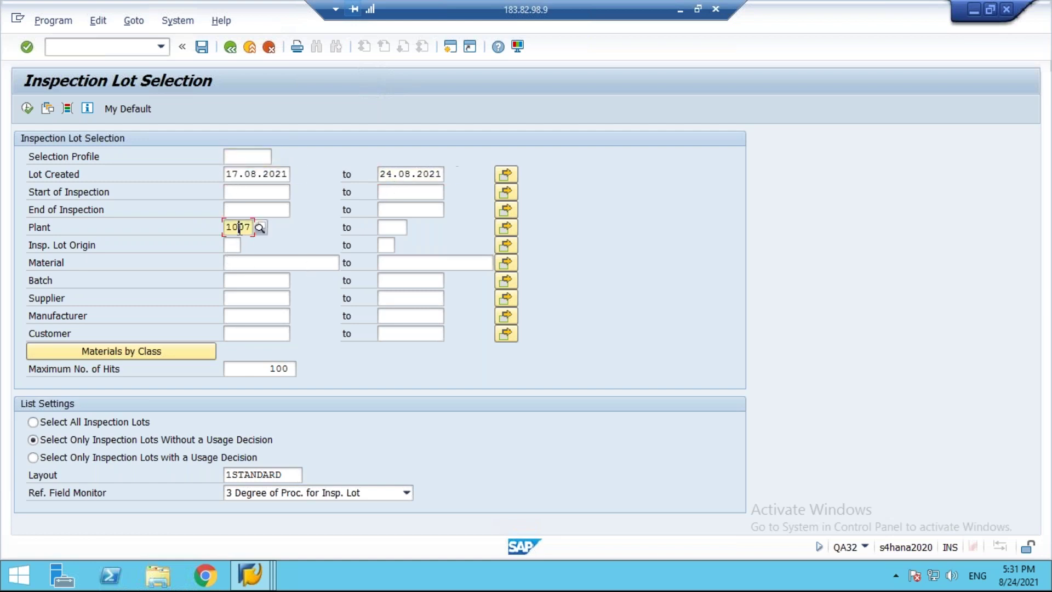
pyautogui.click(243, 263)
pyautogui.write('81')
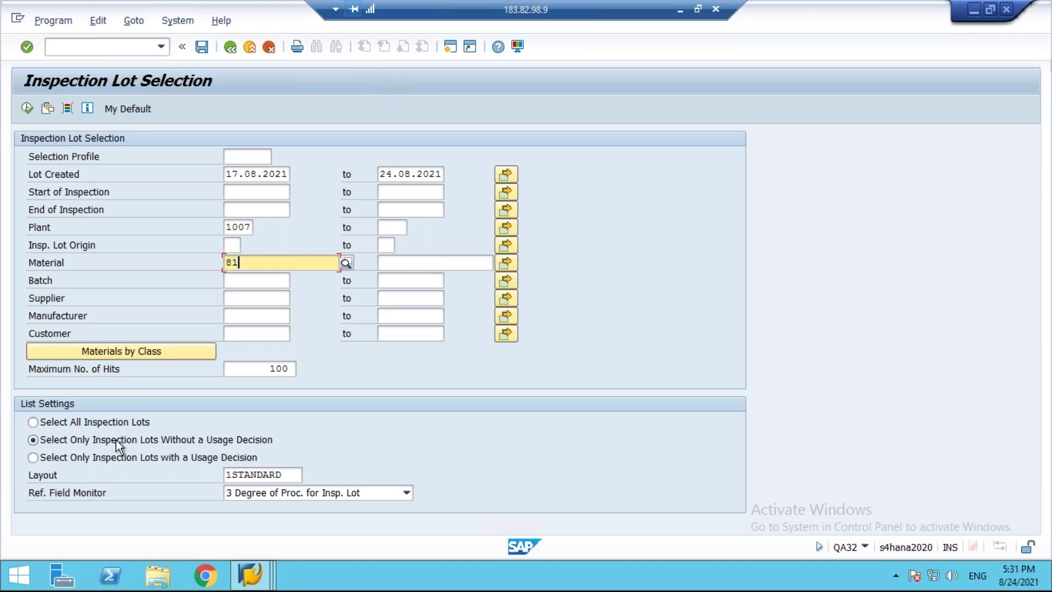
pyautogui.click(27, 108)
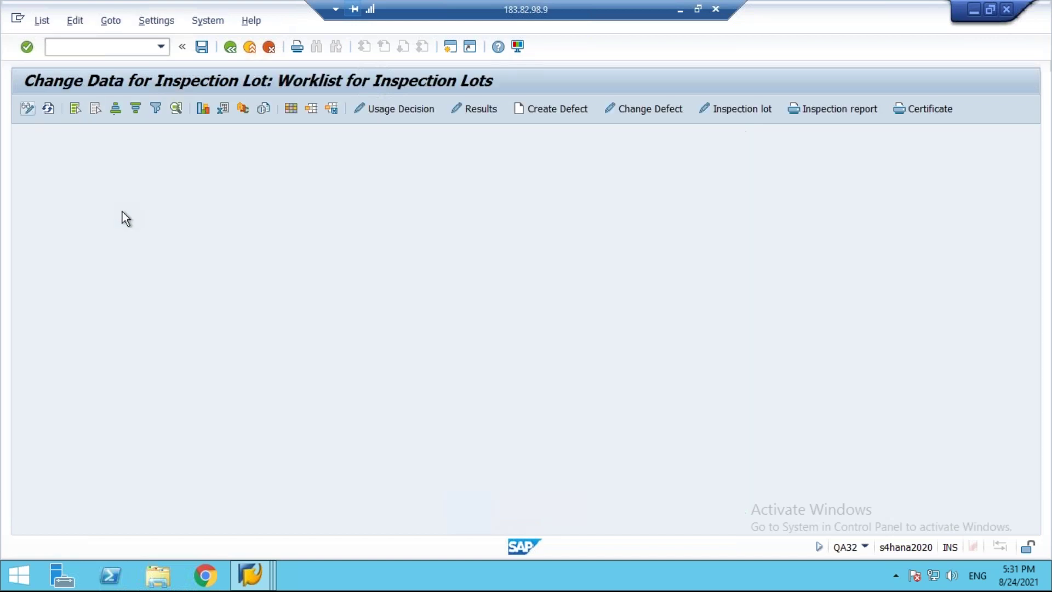
pyautogui.doubleClick(140, 140)
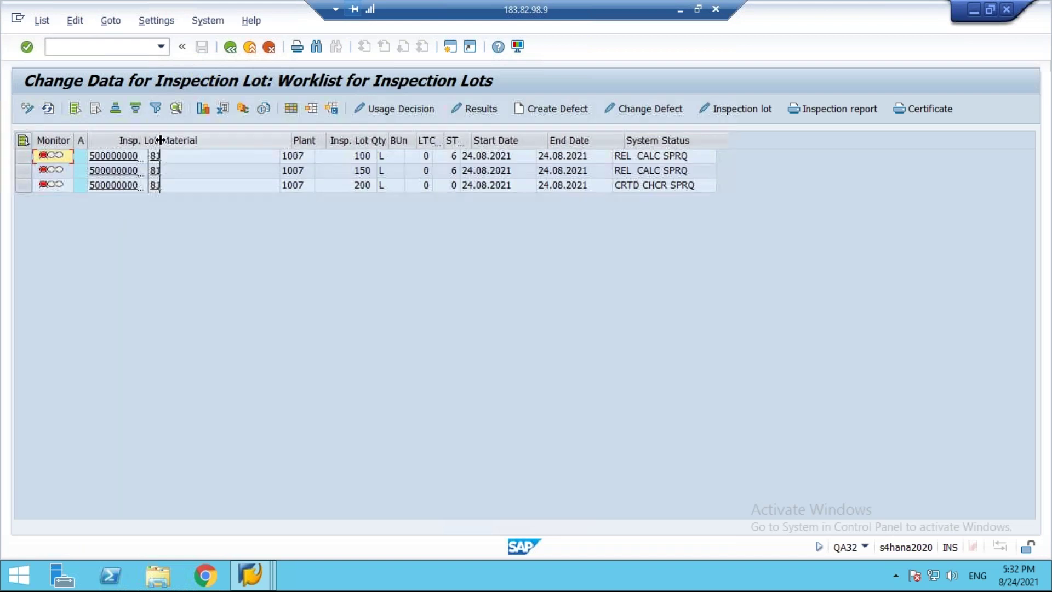
# Step: Open results recording for the 100 L lot's Physical Inspection operation, view its characteristics, and return to the worklist
pyautogui.click(22, 159)
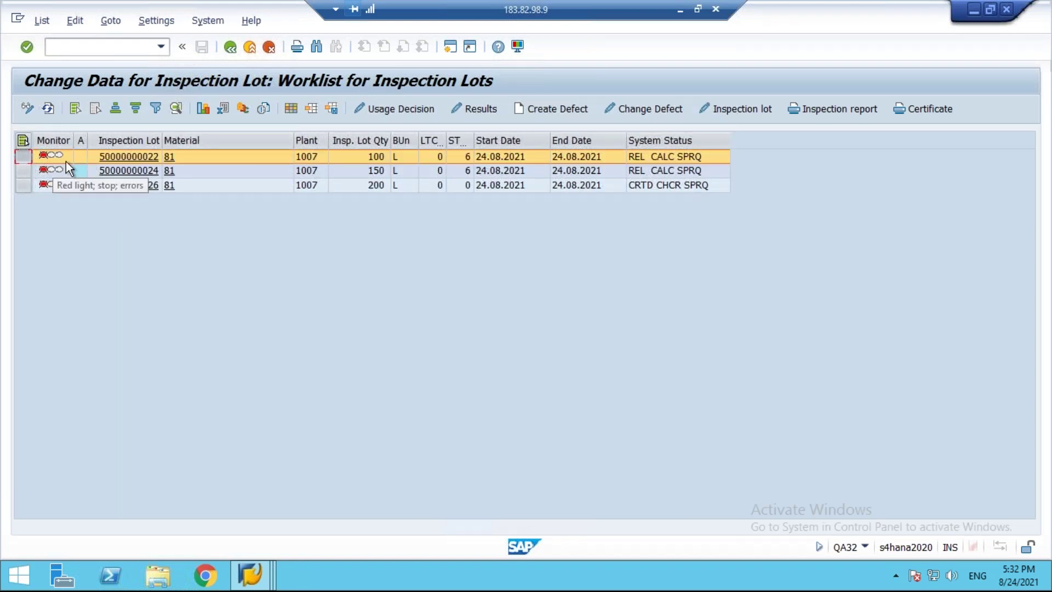
pyautogui.click(481, 109)
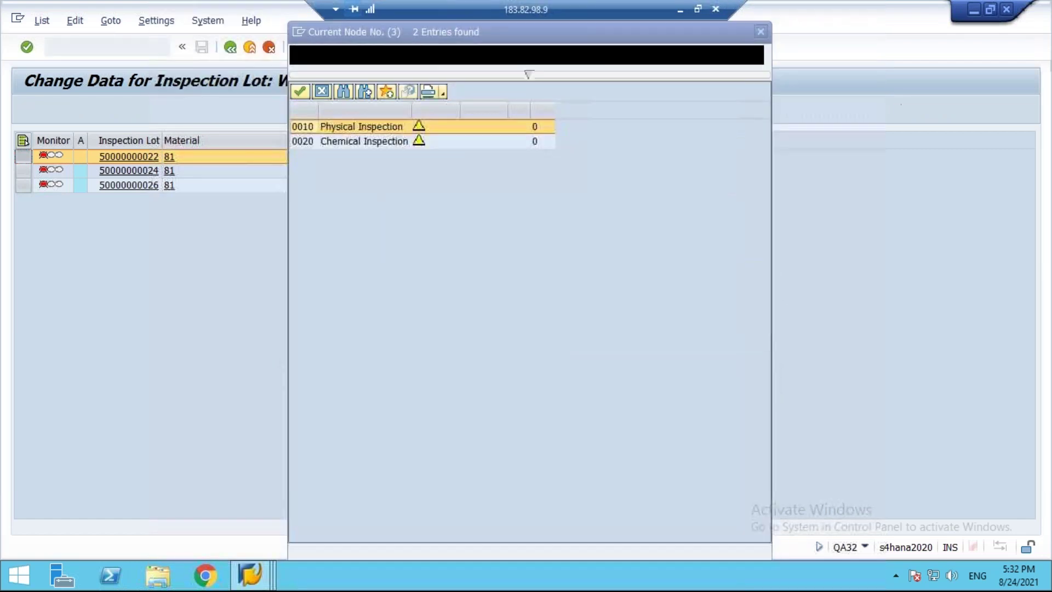
pyautogui.doubleClick(364, 128)
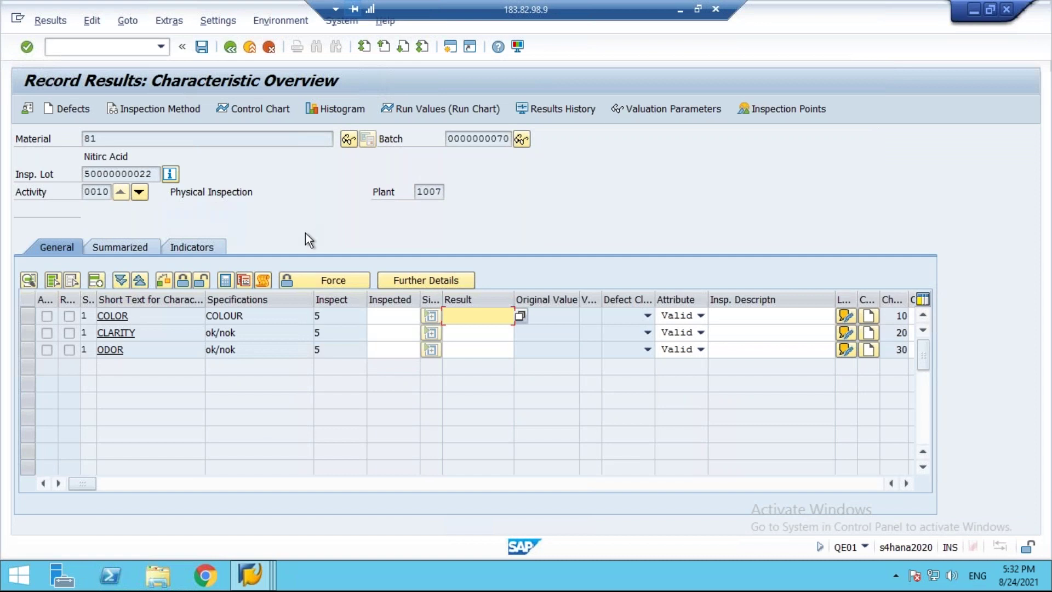
pyautogui.click(231, 47)
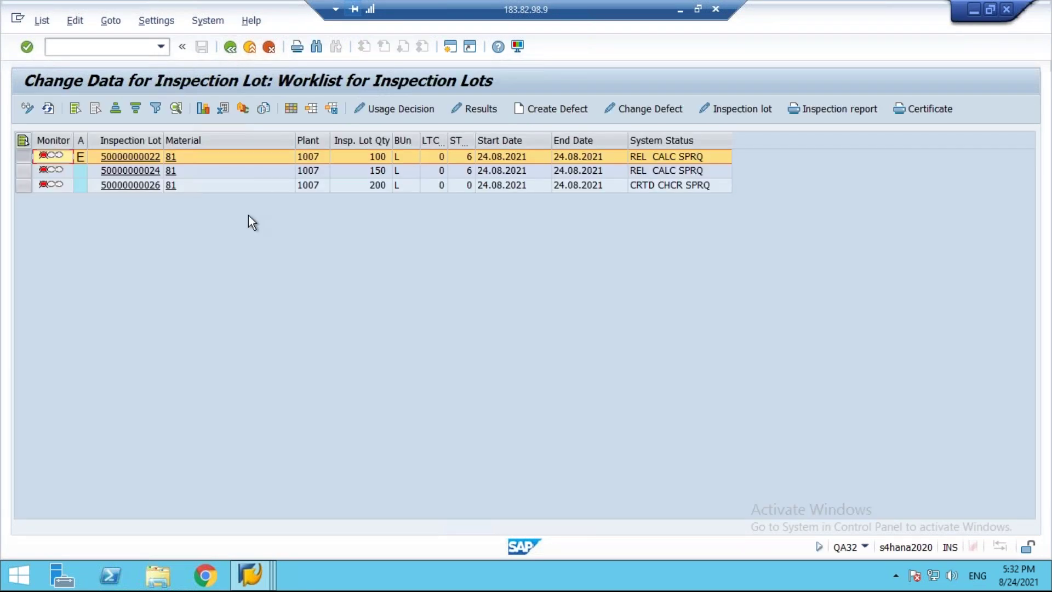
pyautogui.click(128, 157)
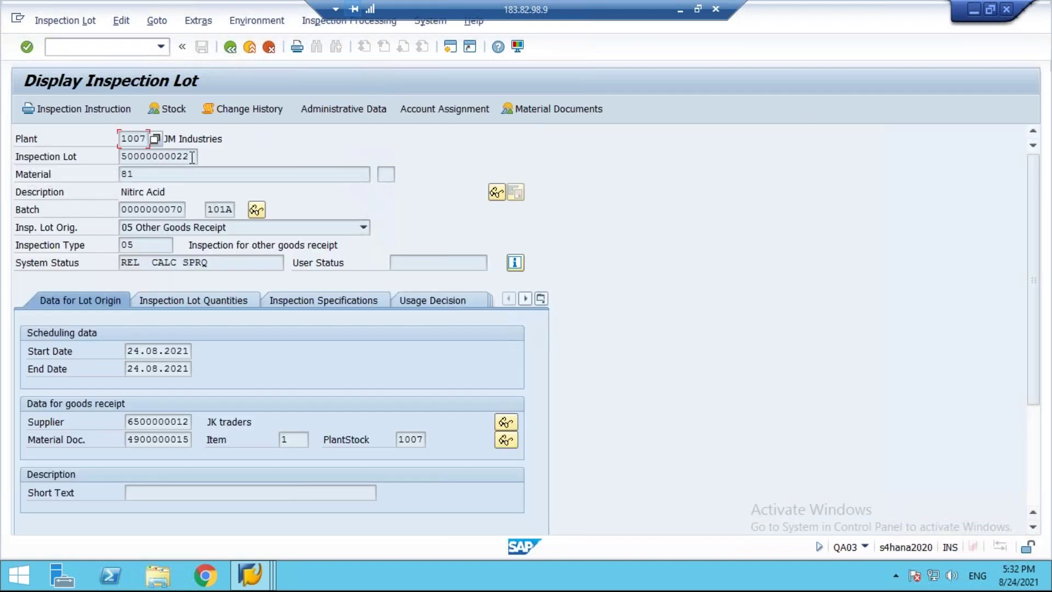
pyautogui.moveTo(193, 157); pyautogui.dragTo(100, 161)
pyautogui.hotkey('ctrl', 'c')
pyautogui.click(231, 48)
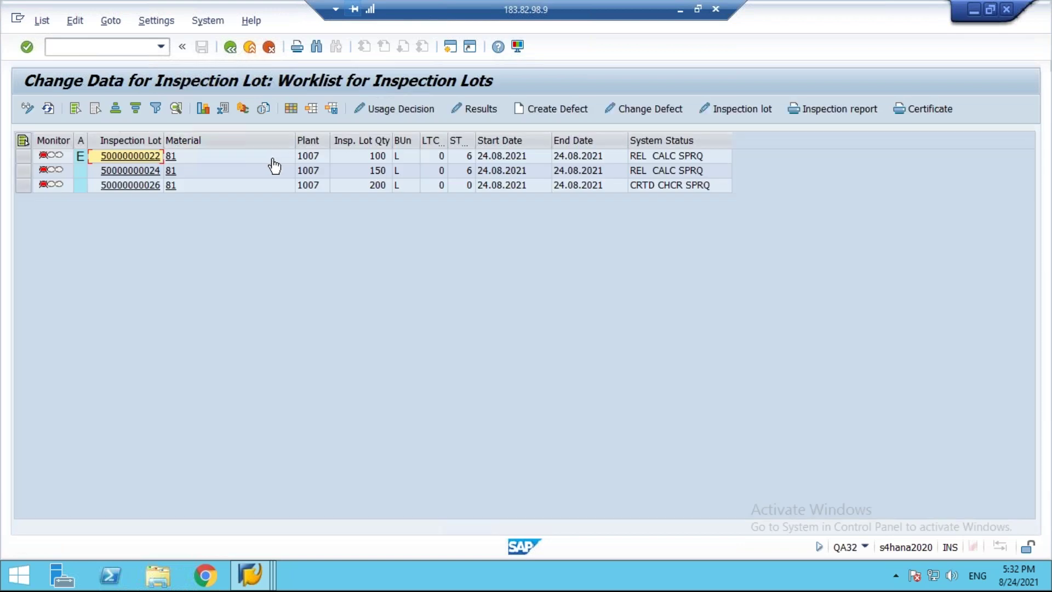
# Step: In a new session, run QA02 with the copied lot number and open results recording for operation 0010 Physical Inspection
pyautogui.click(449, 47)
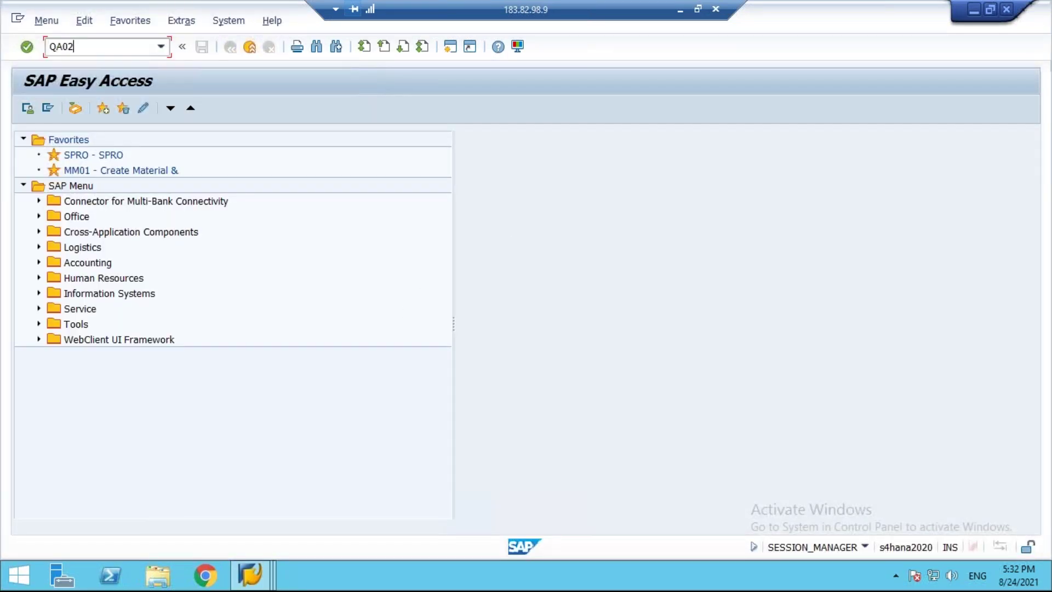
pyautogui.press('Return')
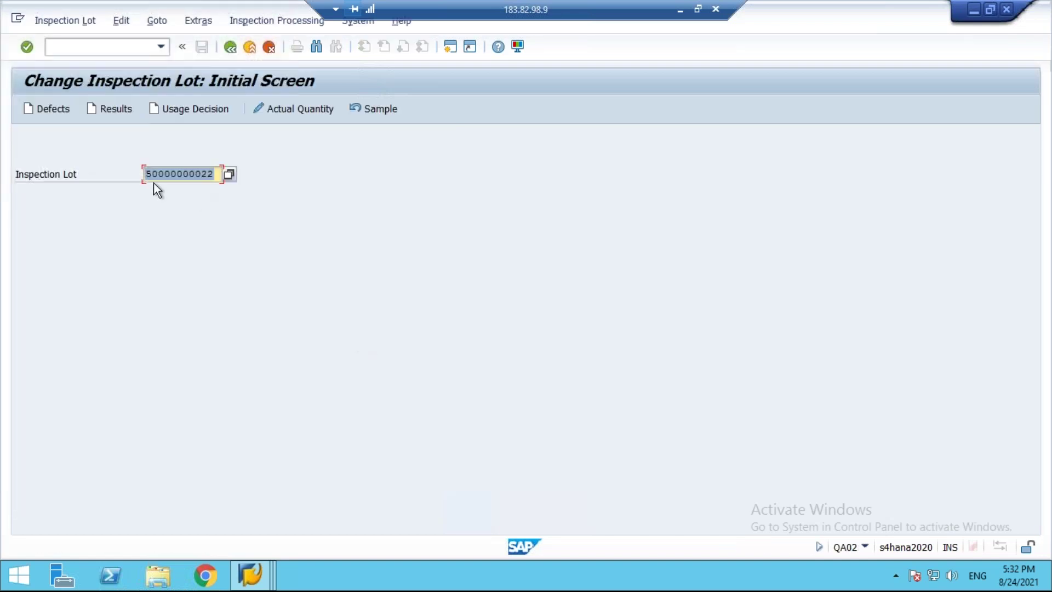
pyautogui.hotkey('ctrl', 'v')
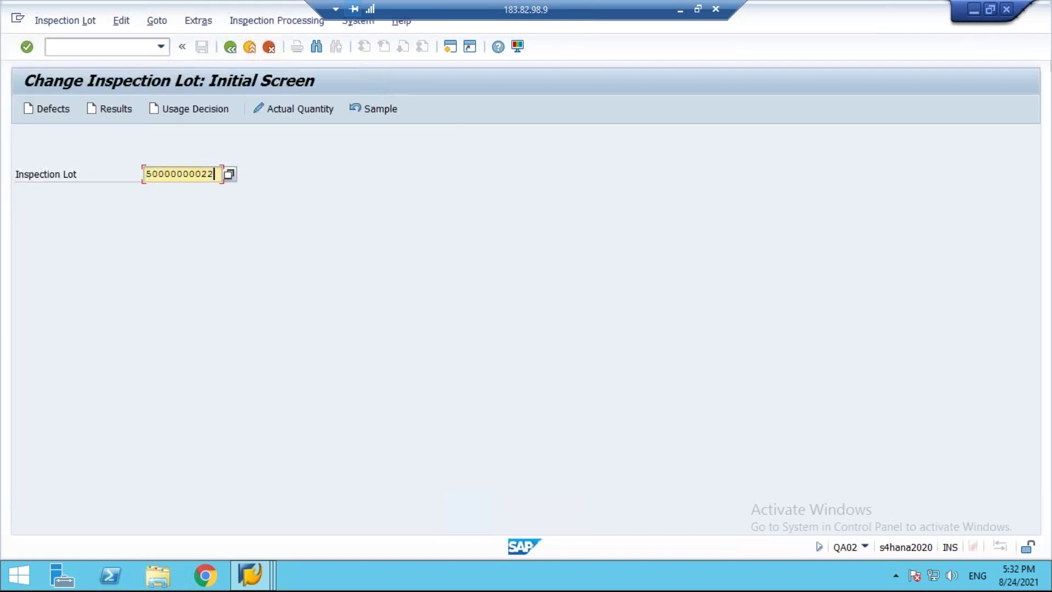
pyautogui.click(113, 108)
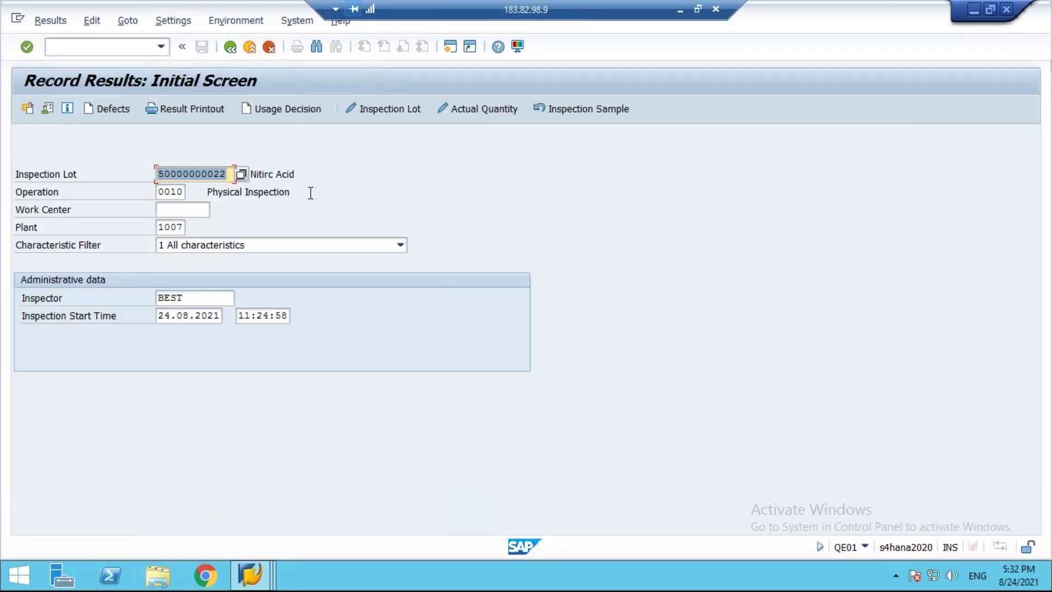
pyautogui.press('Return')
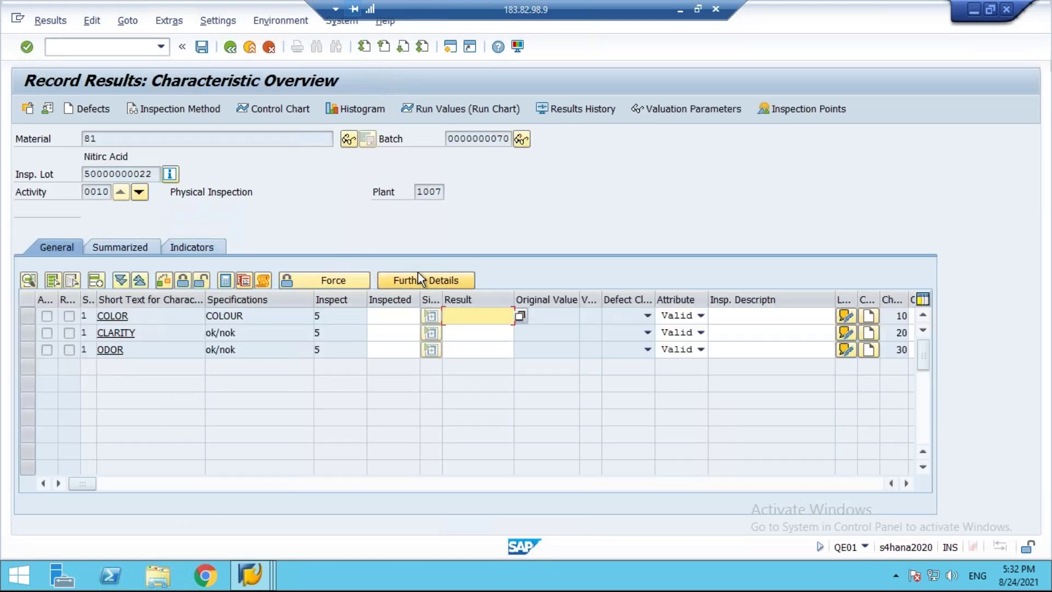
# Step: Leave manual results recording for the SAP start screen, checking the Results Recording Methods slide in PowerPoint on the way
pyautogui.click(228, 49)
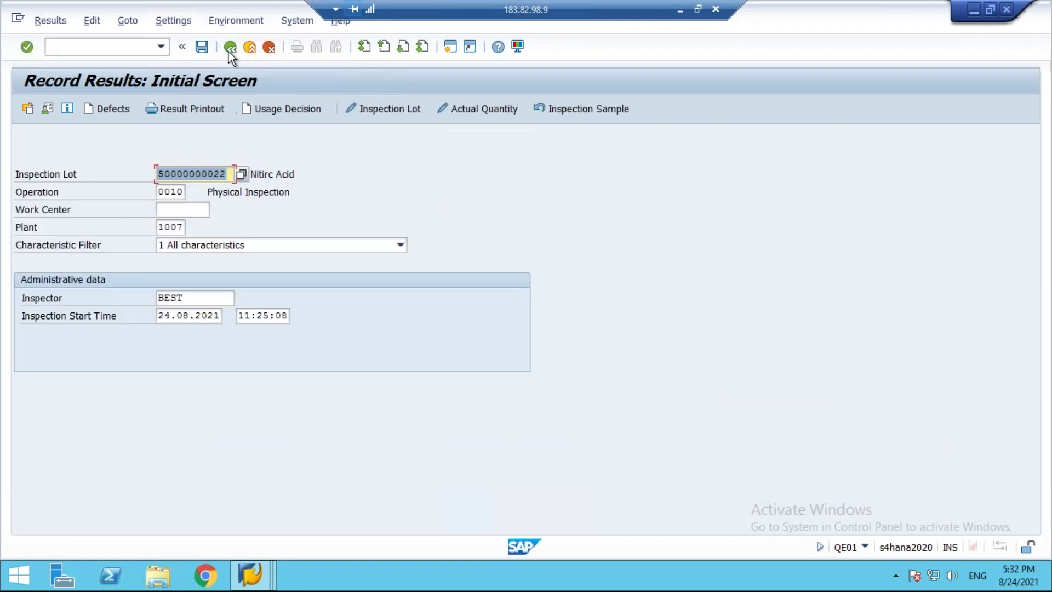
pyautogui.click(679, 10)
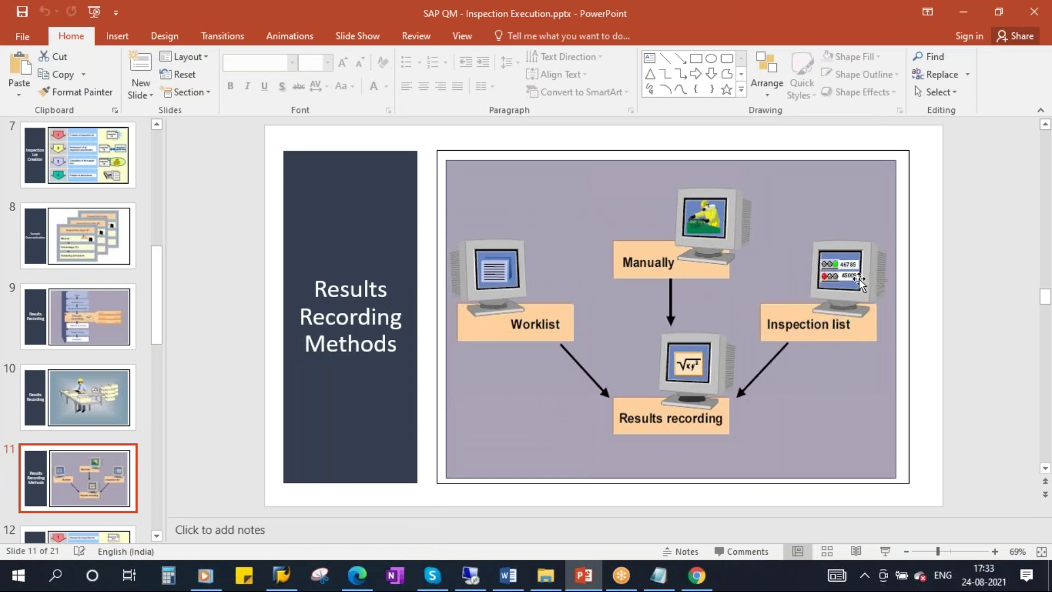
pyautogui.click(470, 575)
pyautogui.click(230, 48)
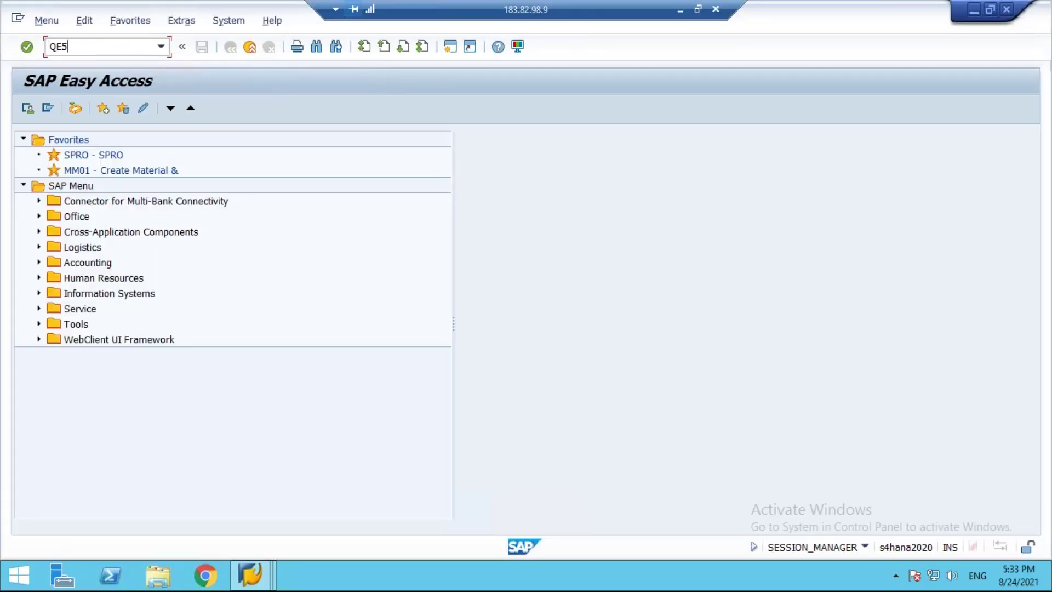
# Step: Run the QE51N results recording worklist for material 81, closing the help text on the selection screen
pyautogui.press('Return')
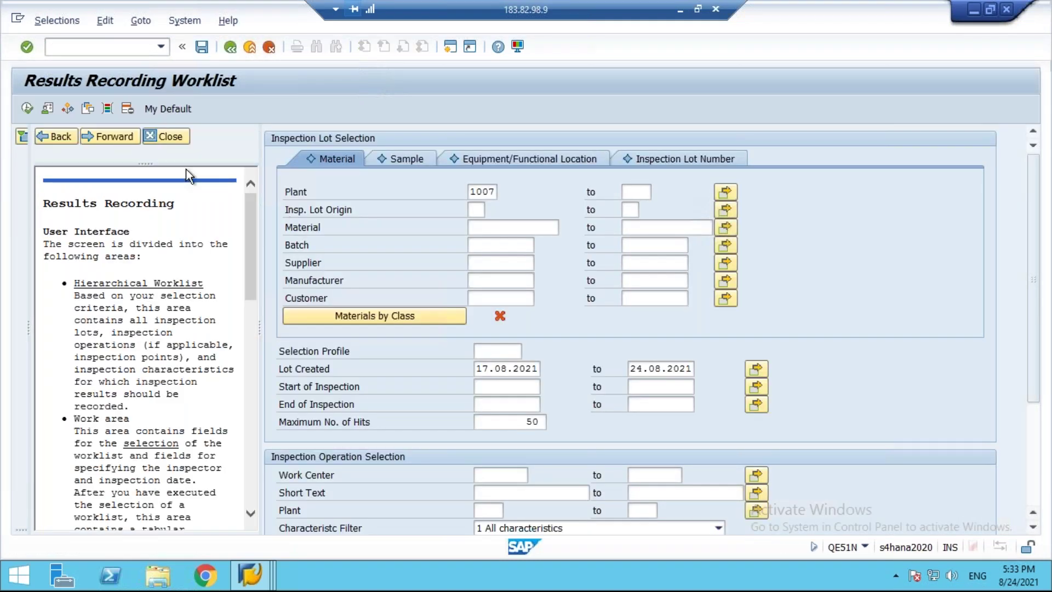
pyautogui.click(168, 137)
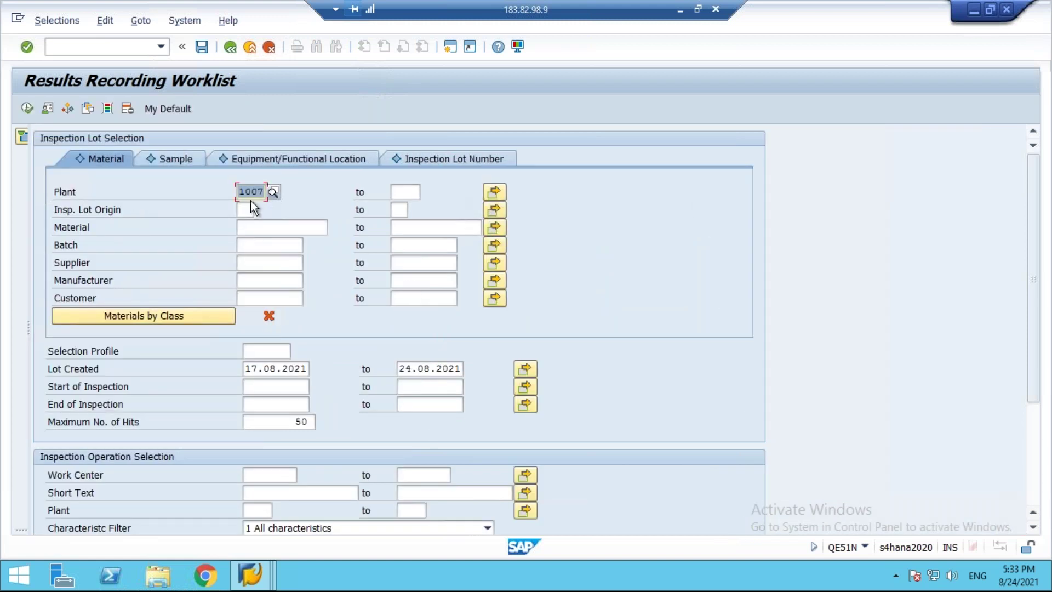
pyautogui.click(257, 228)
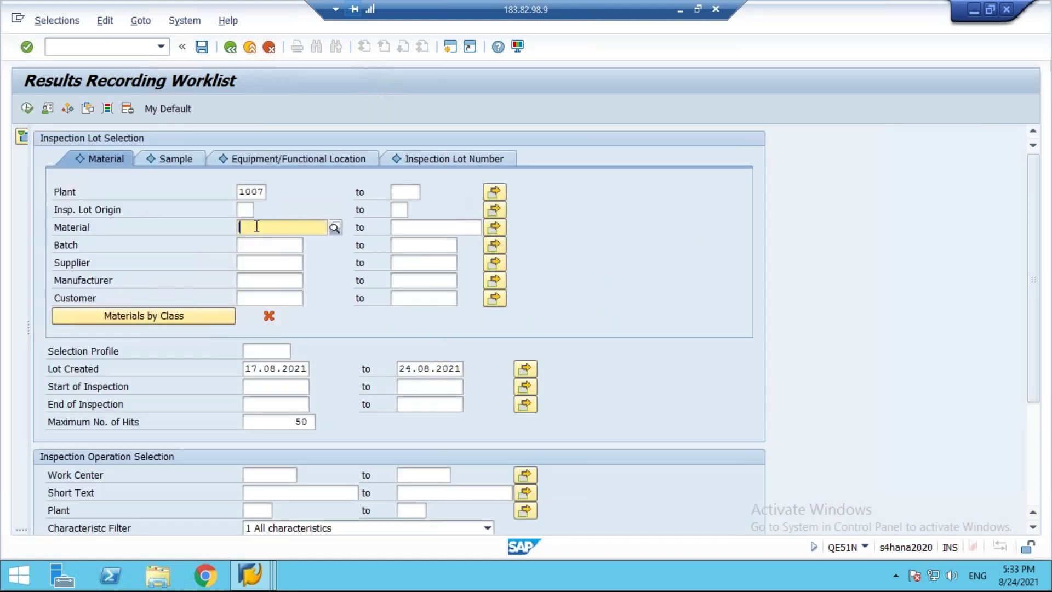
pyautogui.write('81')
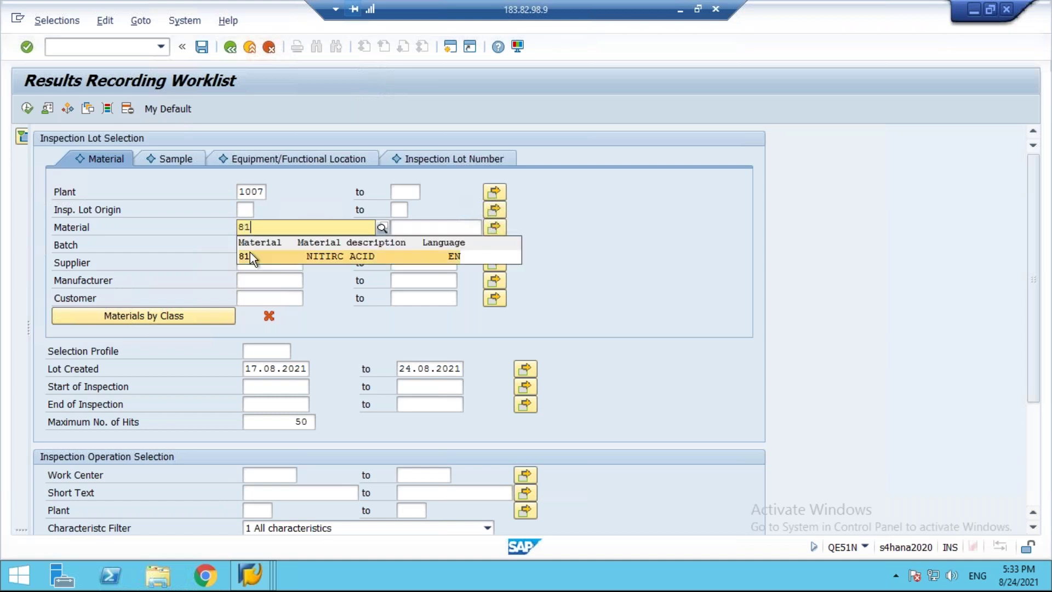
pyautogui.click(252, 256)
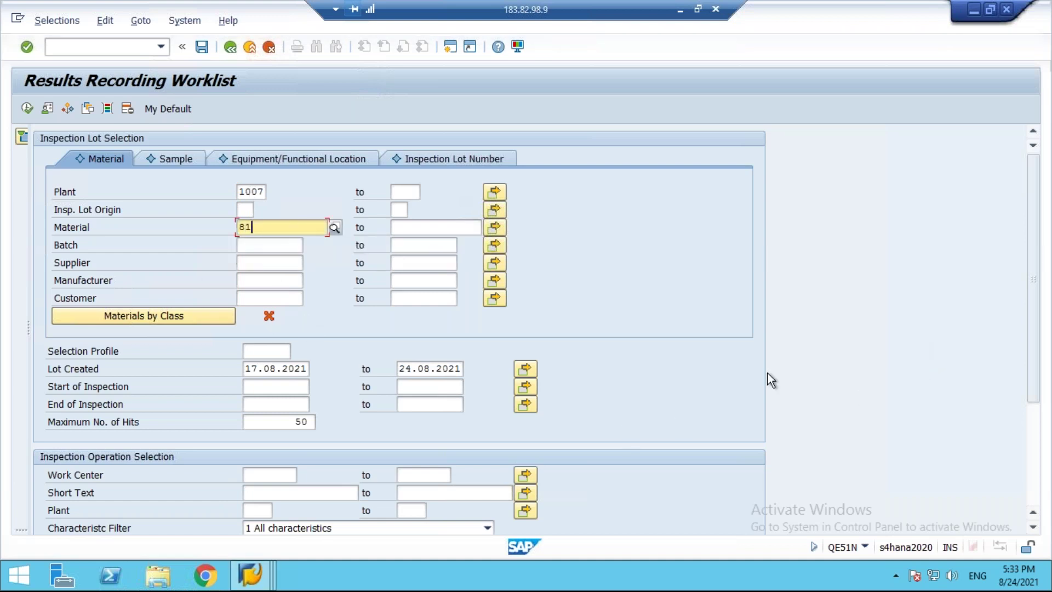
pyautogui.click(27, 108)
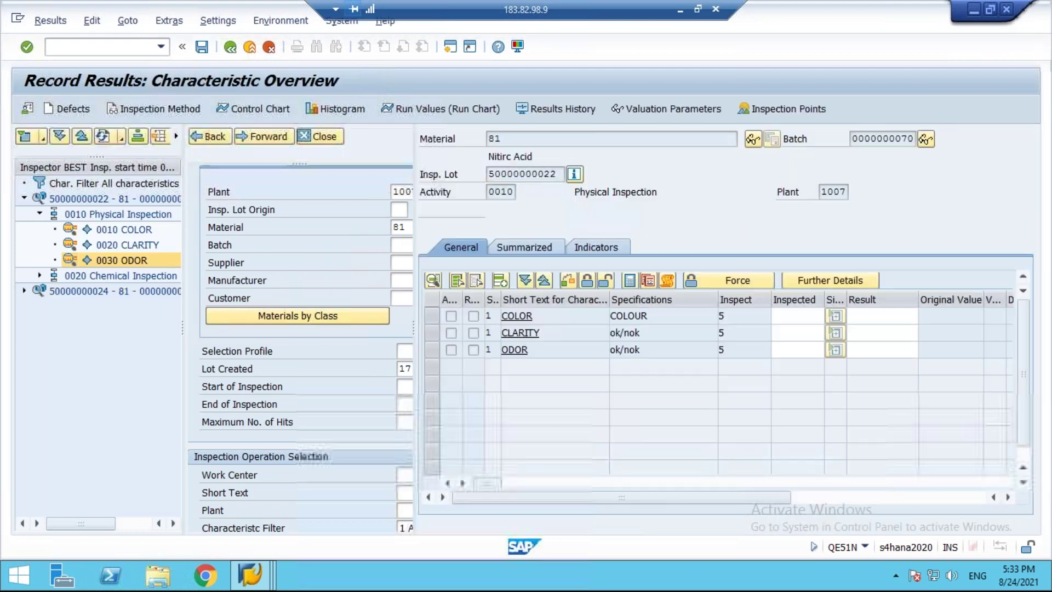
pyautogui.click(23, 291)
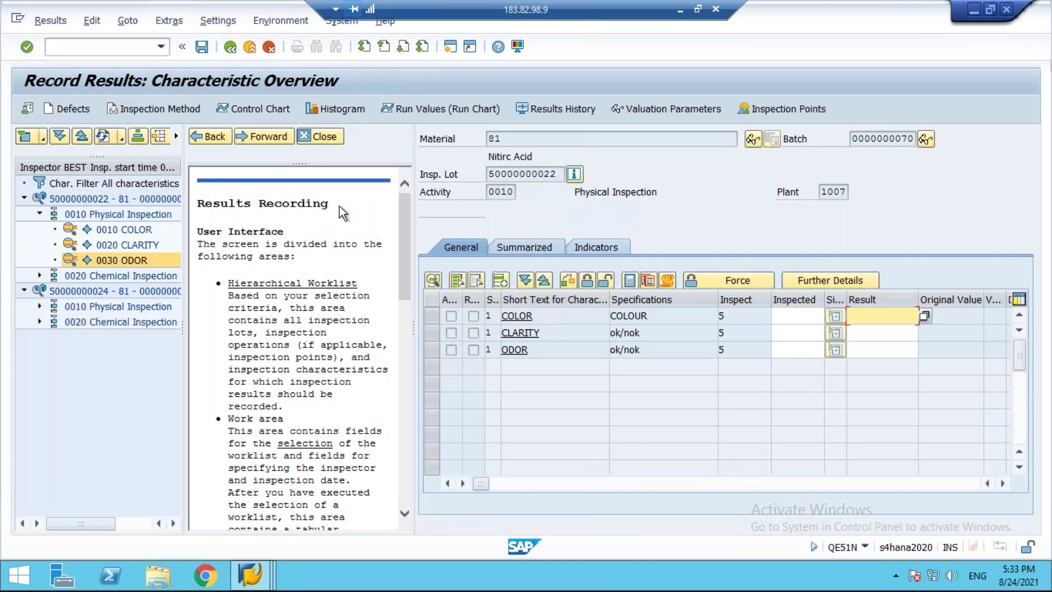
pyautogui.click(327, 137)
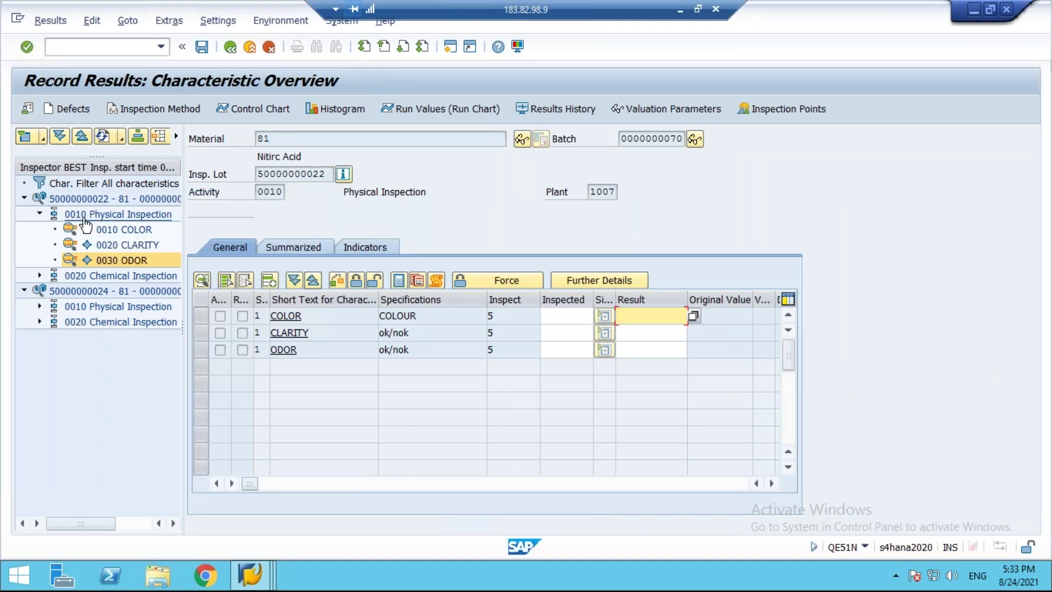
pyautogui.click(24, 291)
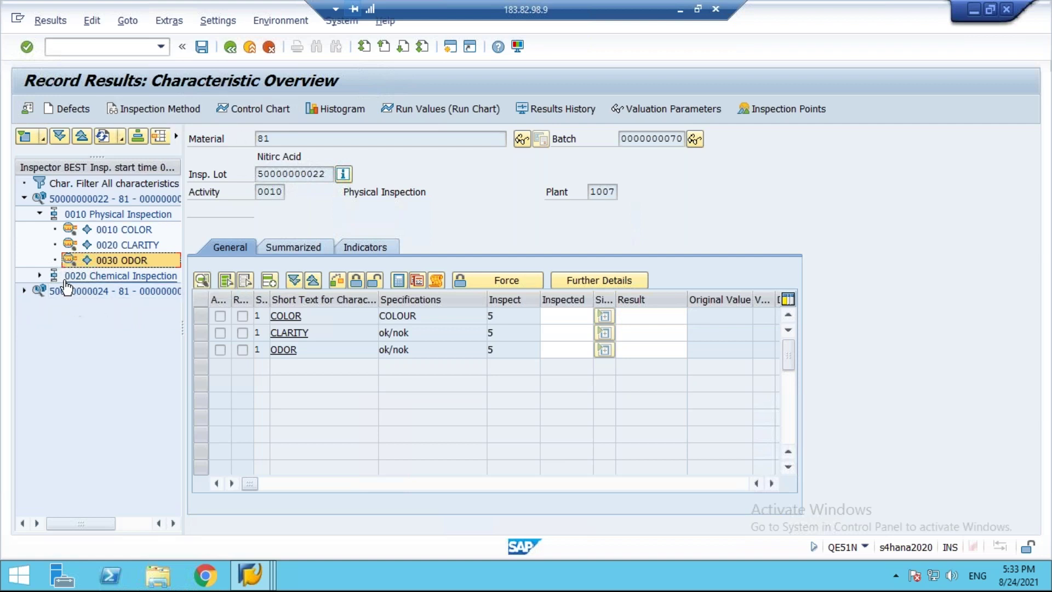
pyautogui.click(40, 214)
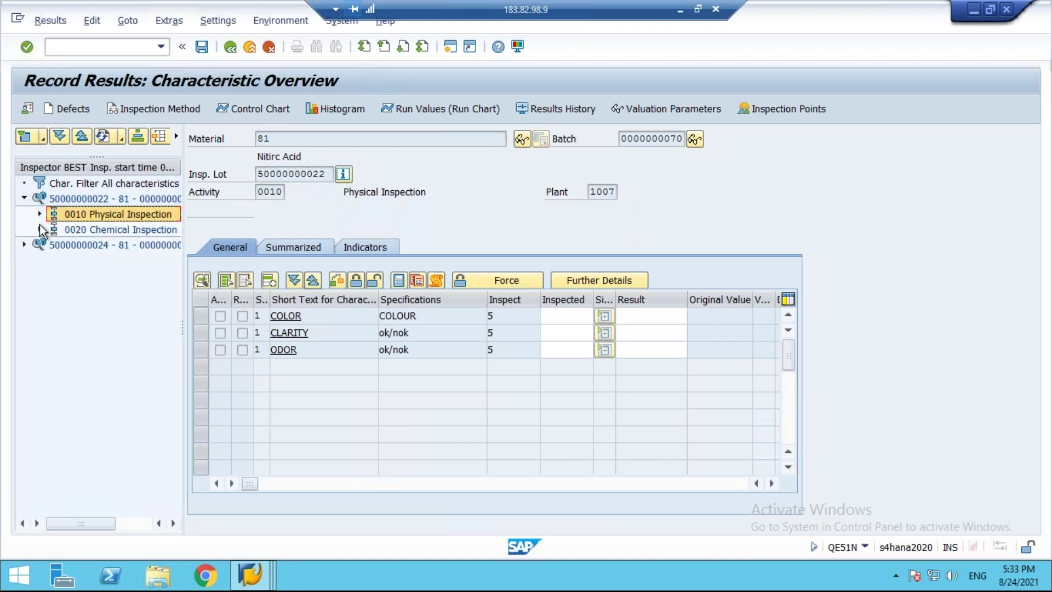
pyautogui.click(94, 199)
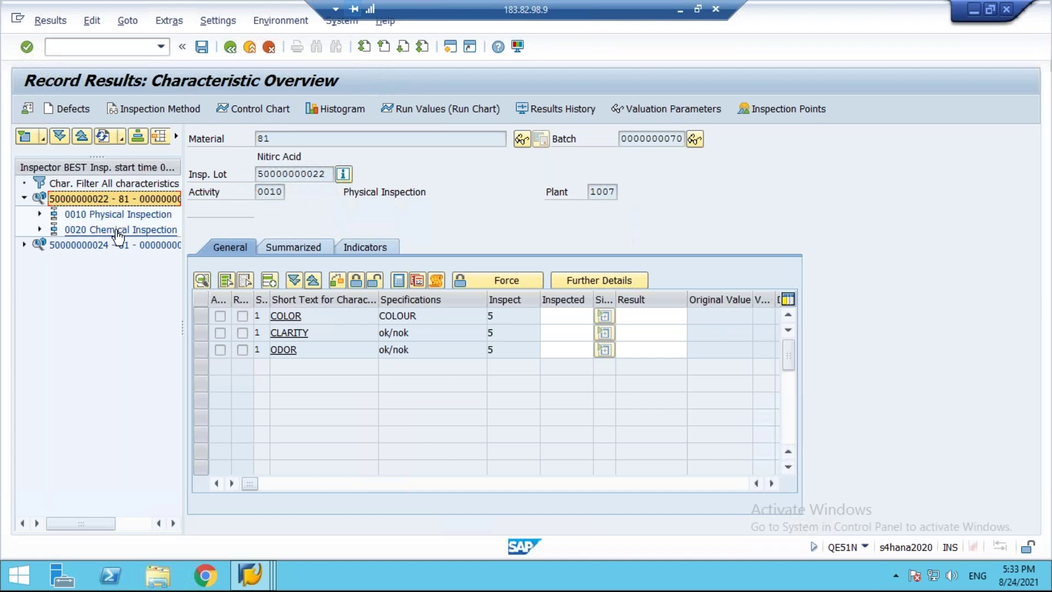
pyautogui.click(39, 214)
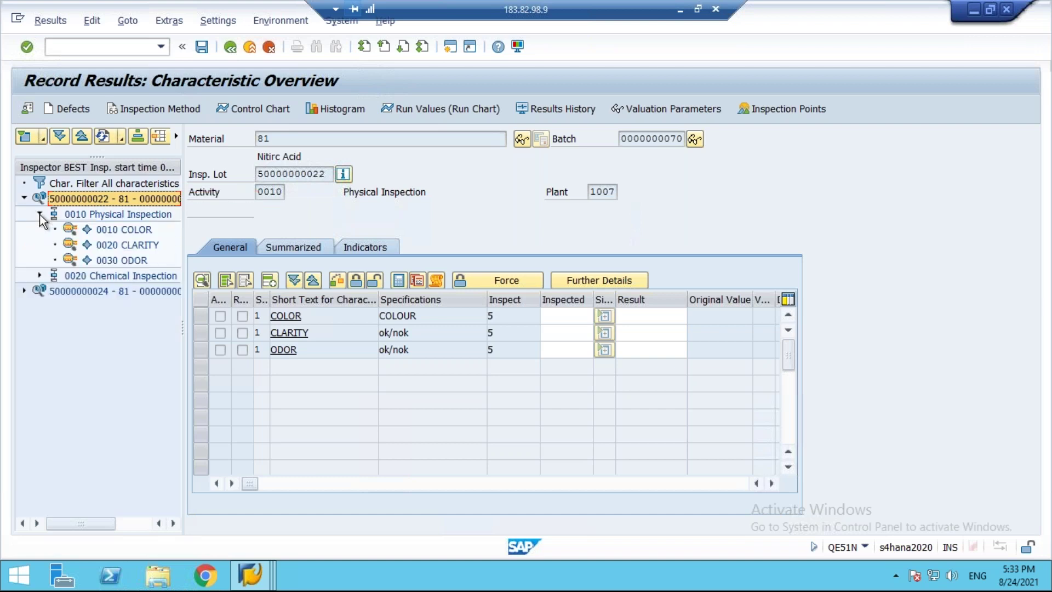
pyautogui.click(38, 275)
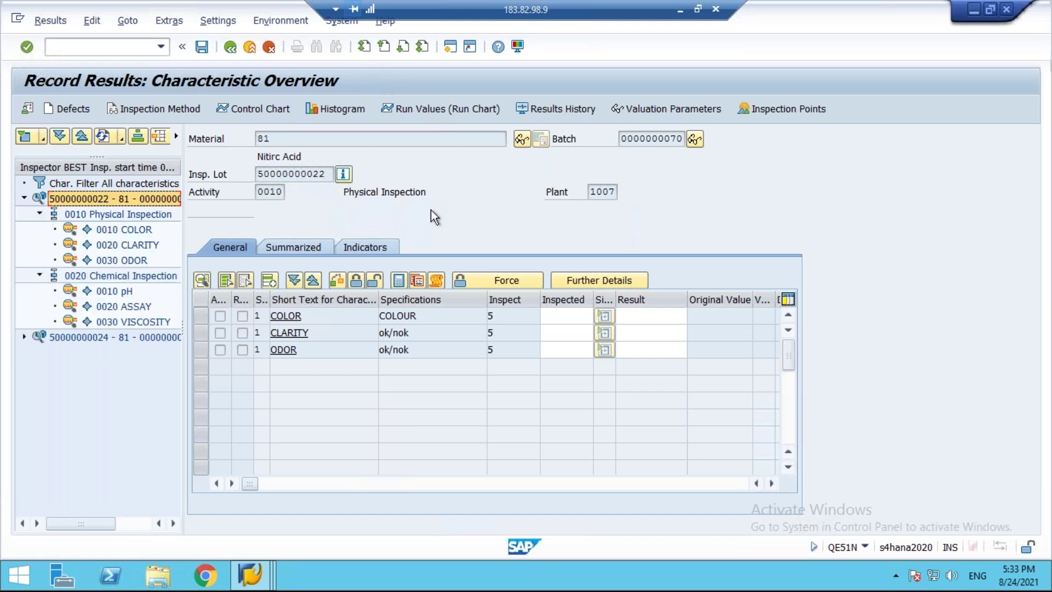
pyautogui.moveTo(184, 318); pyautogui.dragTo(282, 324)
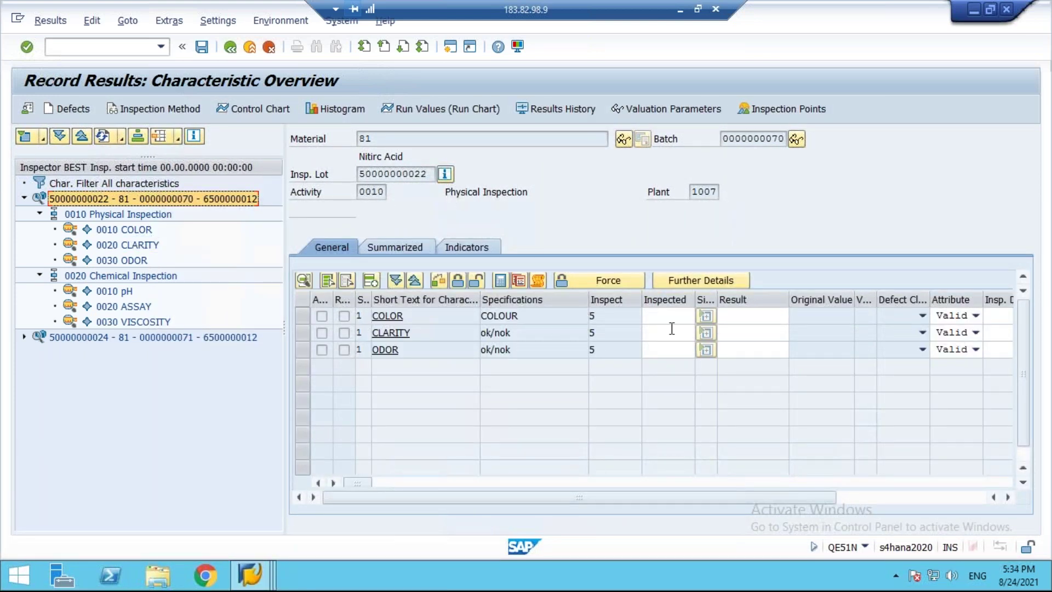
# Step: Check the Inspected fields of the physical characteristics, view the Results Recording Methods slide in PowerPoint and return to SAP
pyautogui.click(660, 316)
pyautogui.click(668, 346)
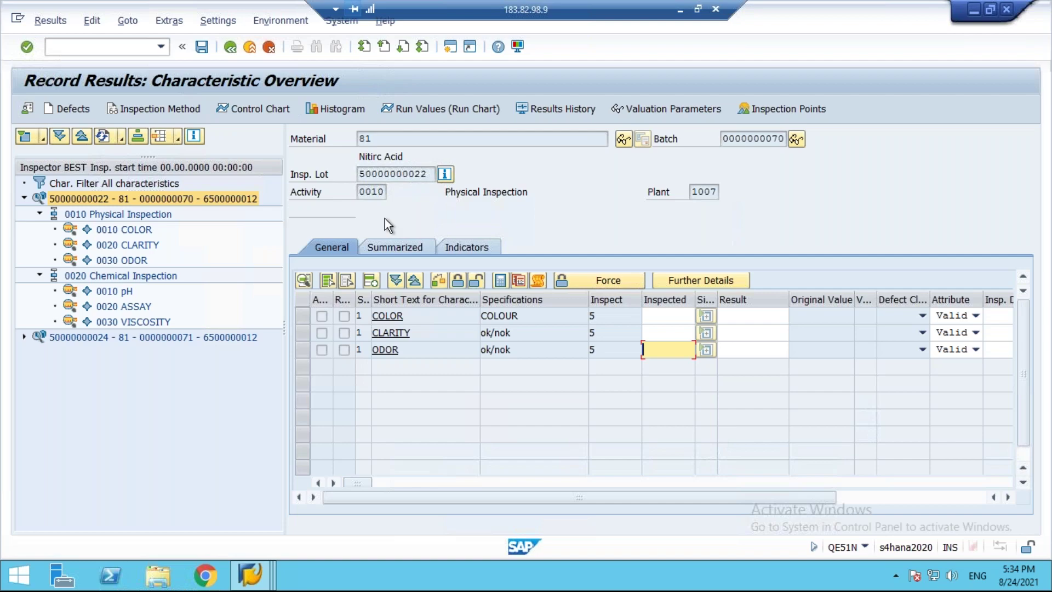
pyautogui.click(680, 9)
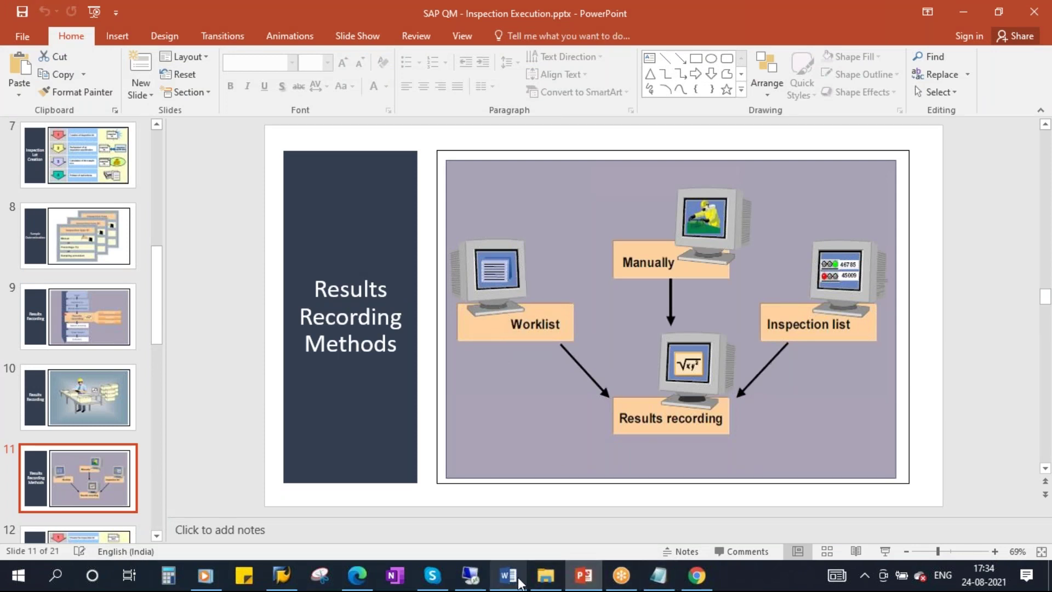
pyautogui.click(470, 576)
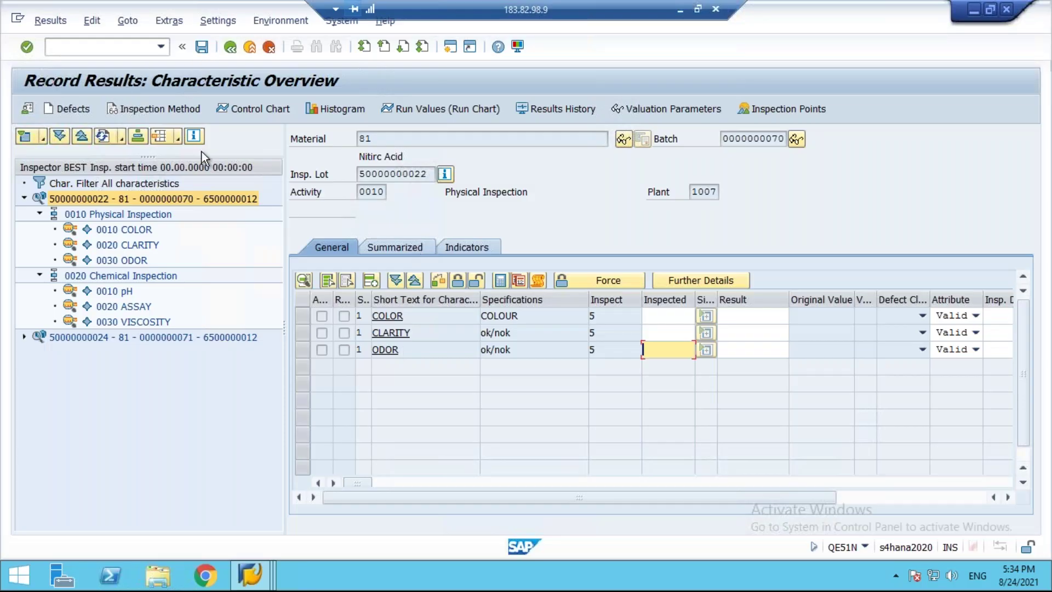
# Step: Run QA32 and list the inspection lots without a usage decision for plant 1007, leaving material and batch blank
pyautogui.click(90, 48)
pyautogui.write('/NQ')
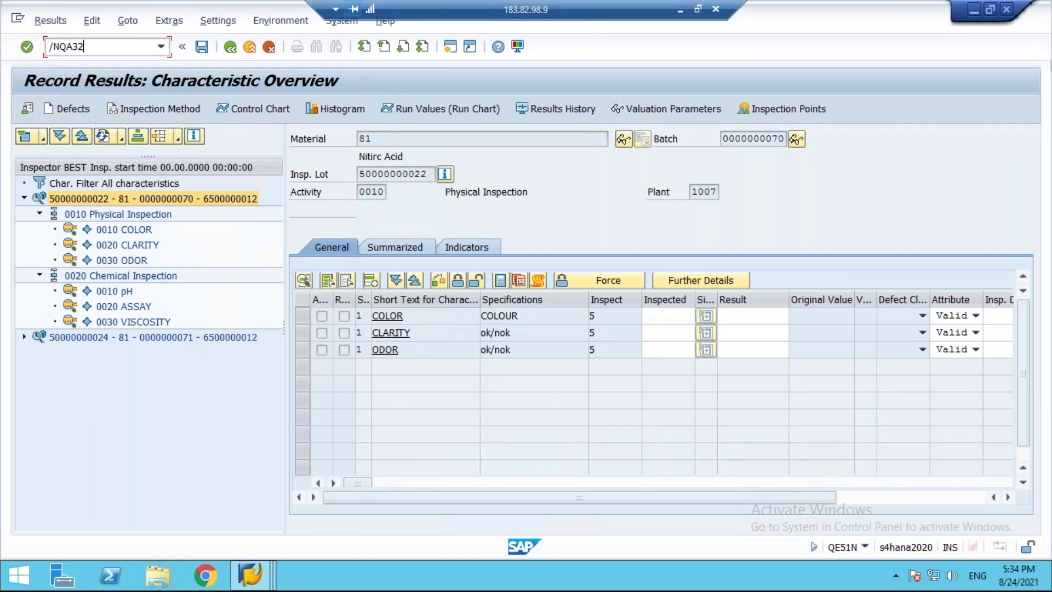
pyautogui.write('A32')
pyautogui.press('Return')
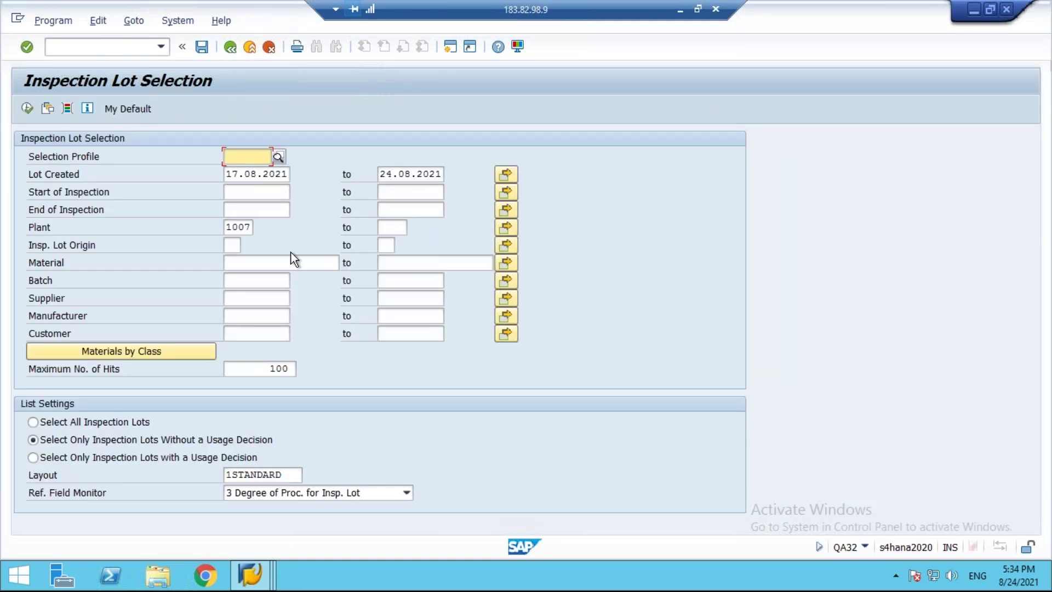
pyautogui.click(231, 227)
pyautogui.click(232, 259)
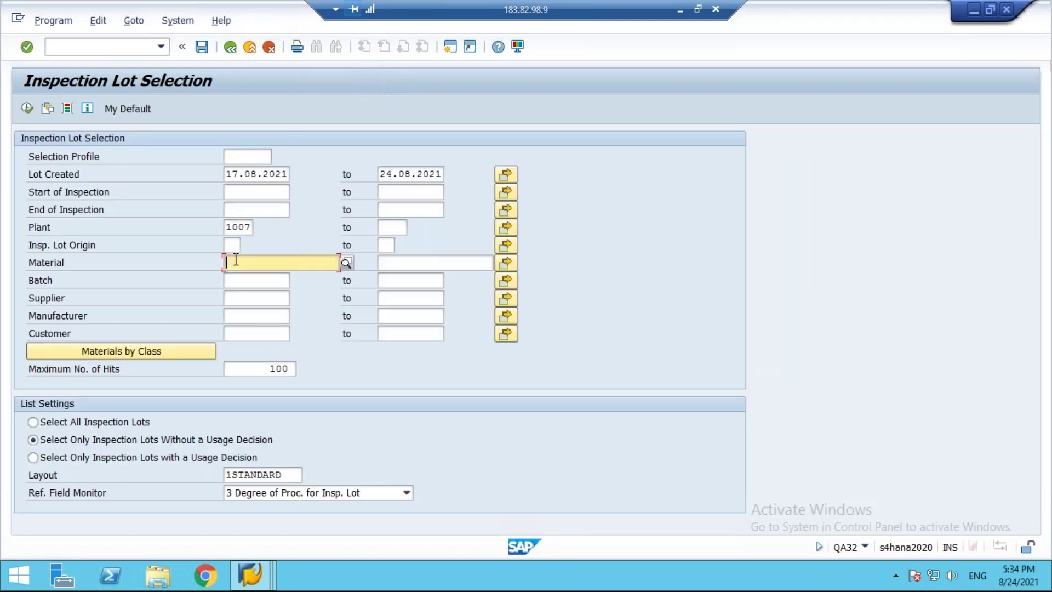
pyautogui.click(241, 281)
pyautogui.click(25, 107)
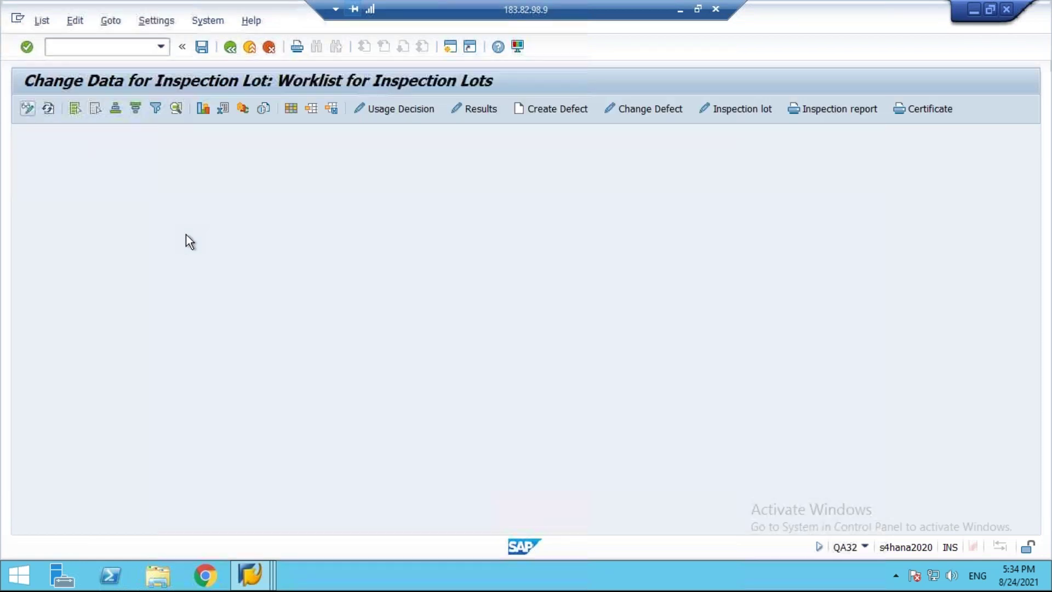
pyautogui.moveTo(144, 140); pyautogui.dragTo(188, 141)
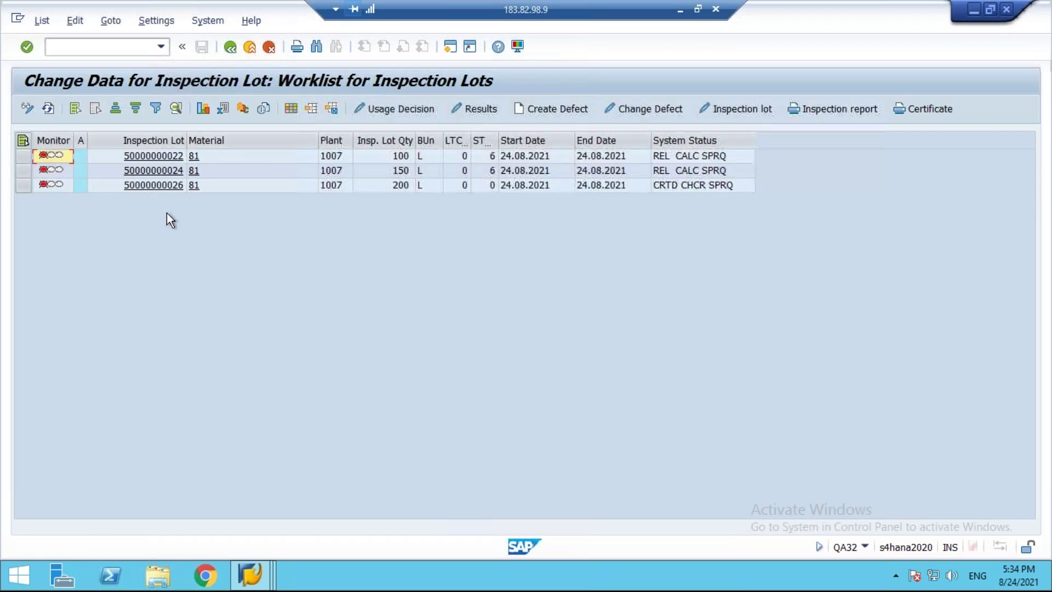
pyautogui.click(23, 157)
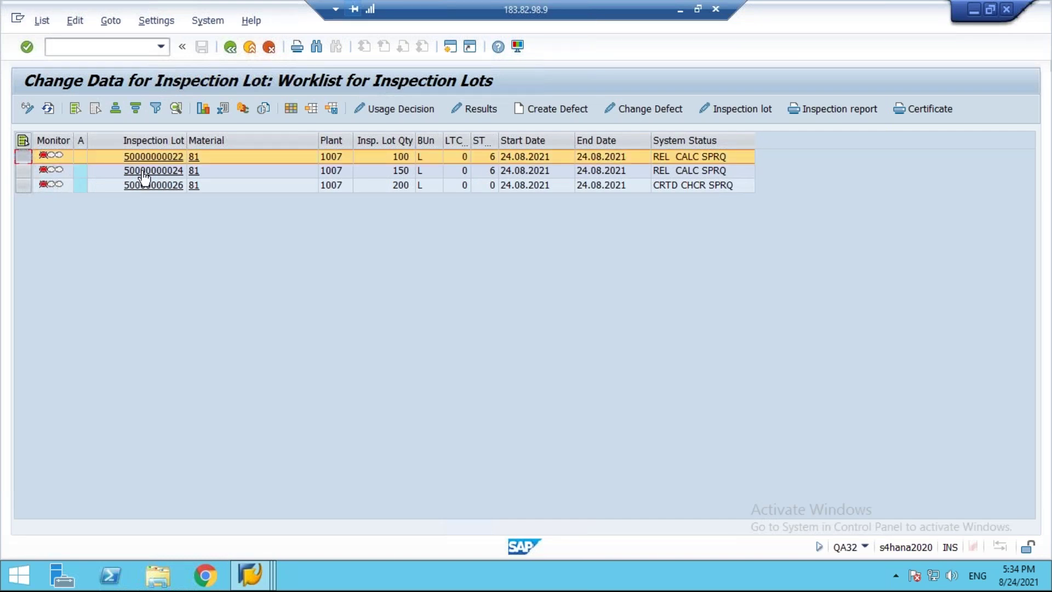
pyautogui.click(482, 108)
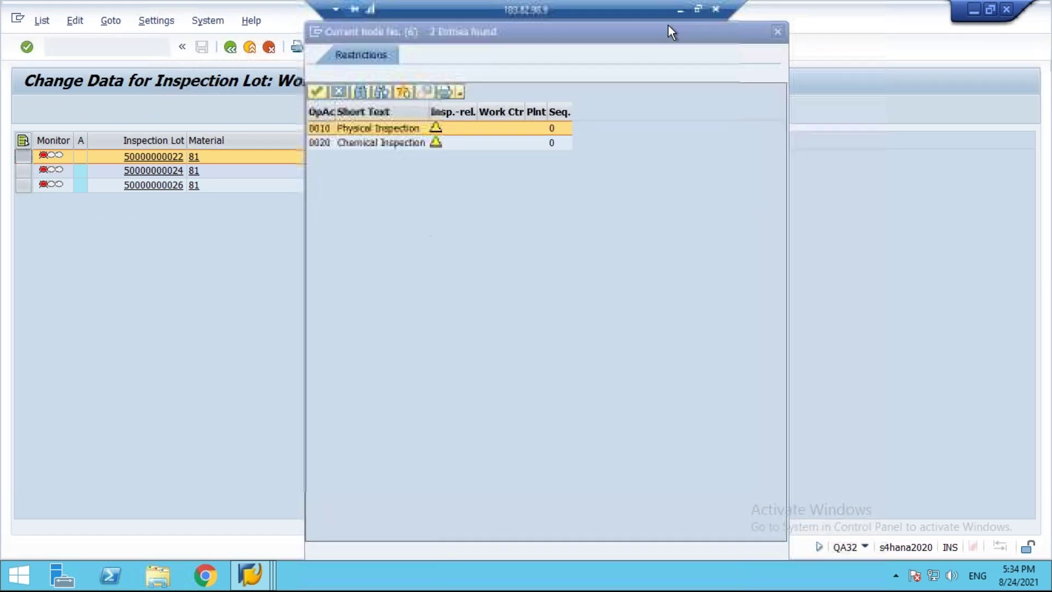
pyautogui.moveTo(669, 28); pyautogui.dragTo(663, 87)
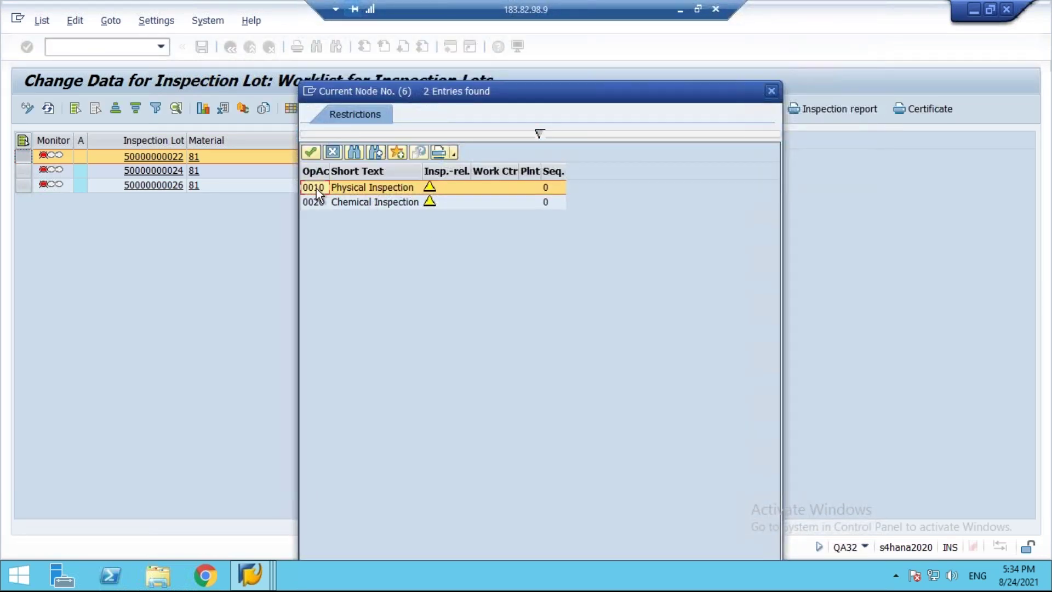
pyautogui.doubleClick(352, 185)
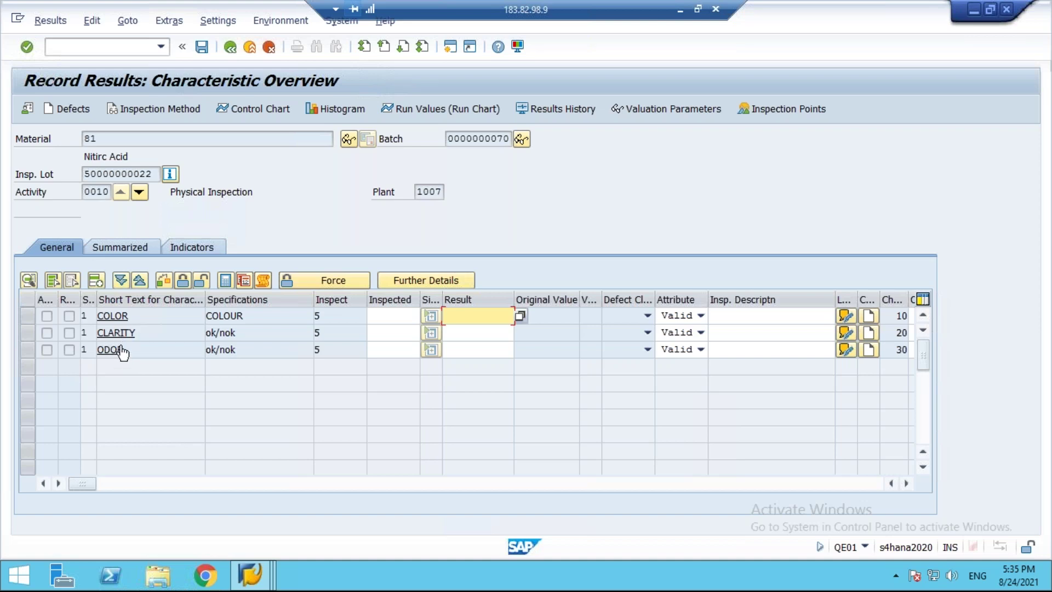
pyautogui.moveTo(322, 316); pyautogui.dragTo(315, 349)
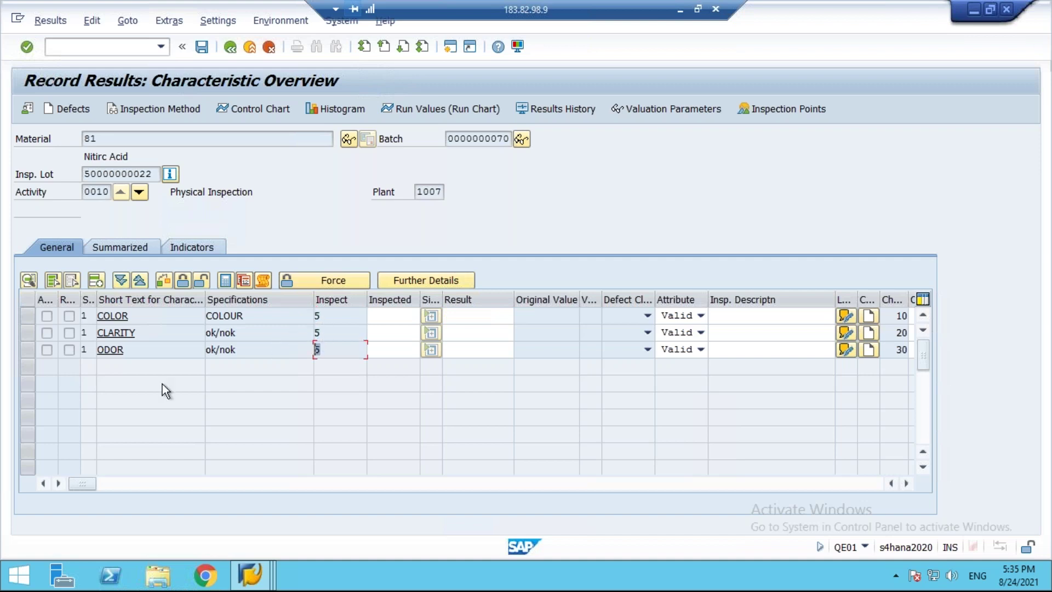
# Step: Switch to the Goods Receipt session, run SPRO and open Maintain Settings at Plant Level under Quality Management Basic Settings in the reference IMG
pyautogui.click(250, 574)
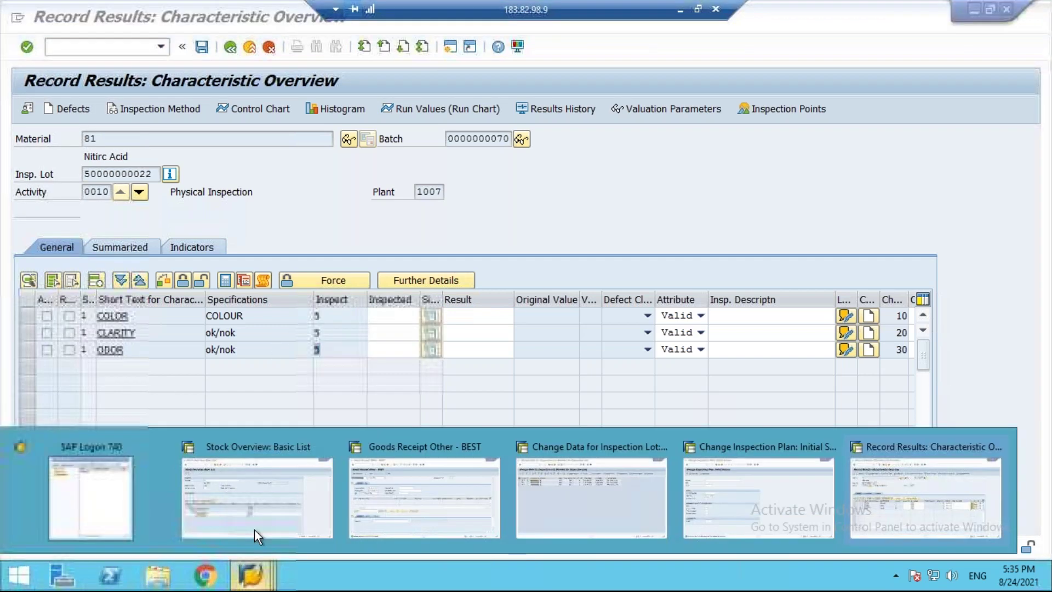
pyautogui.click(500, 453)
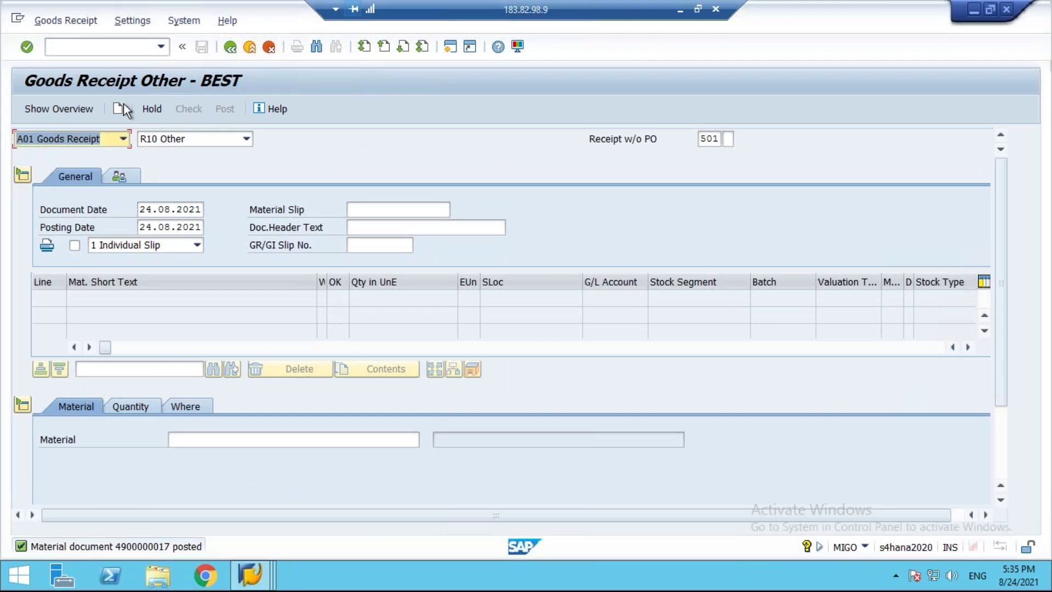
pyautogui.write('/NSPRO')
pyautogui.press('Return')
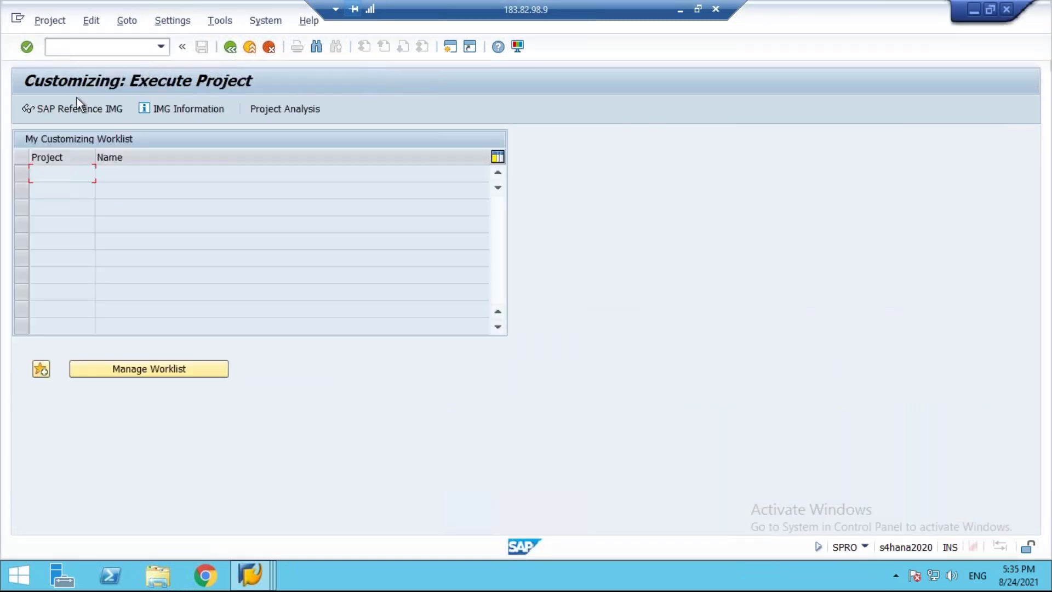
pyautogui.click(56, 107)
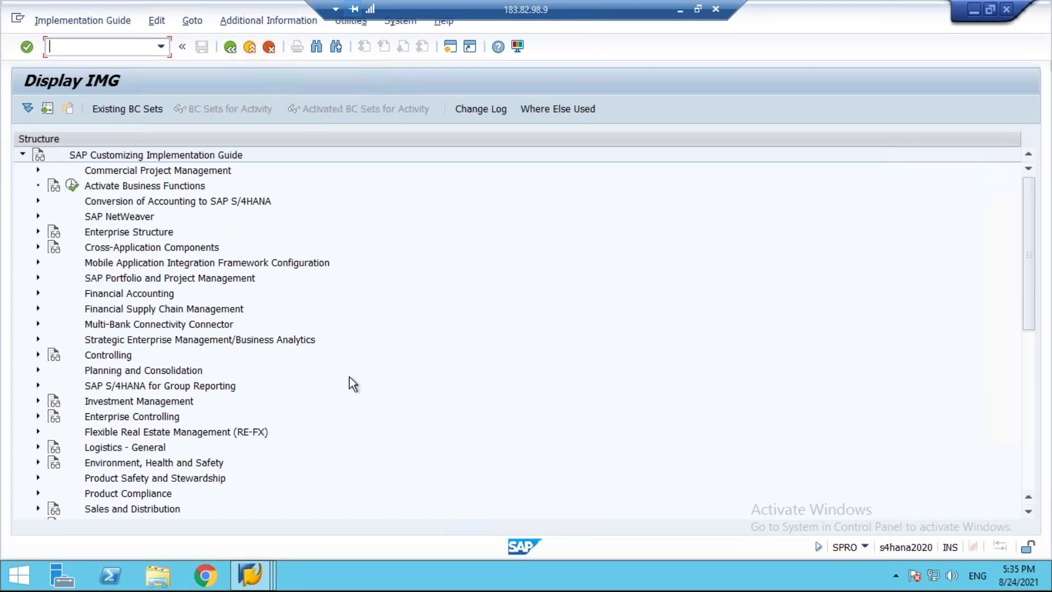
pyautogui.click(1029, 489)
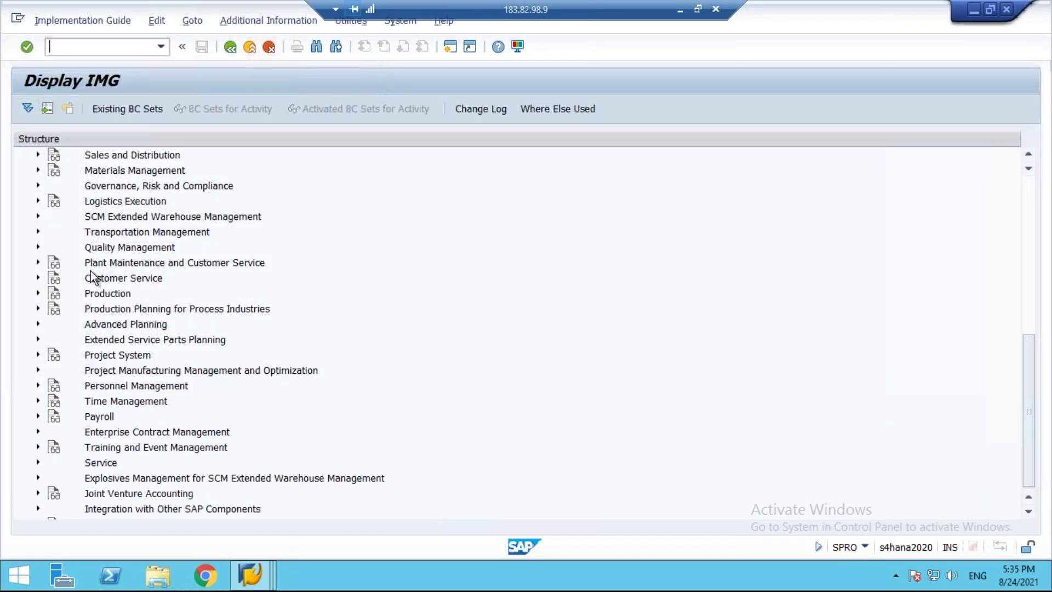
pyautogui.click(38, 247)
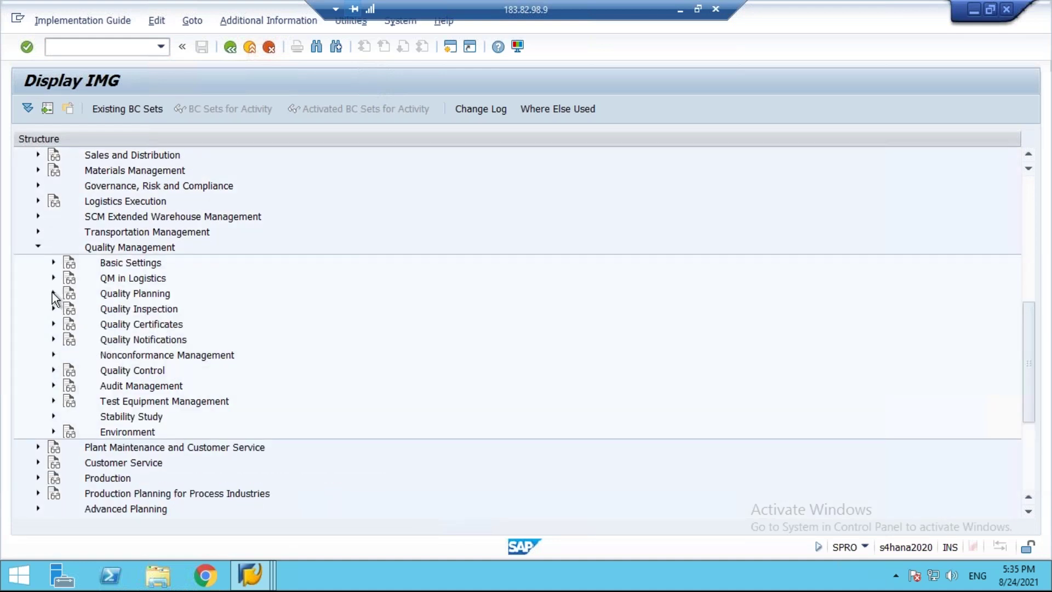
pyautogui.click(53, 262)
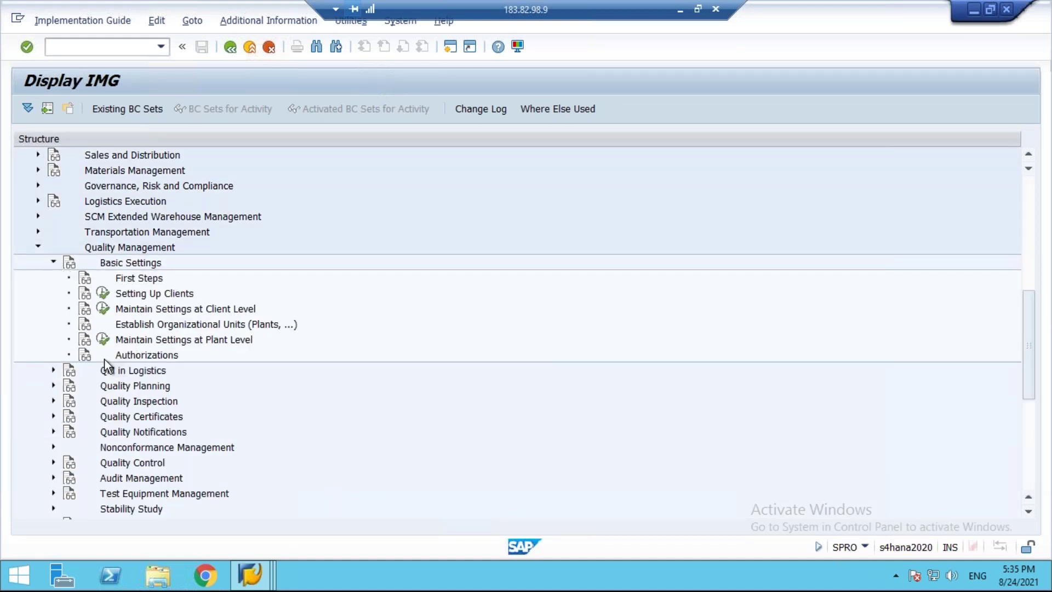
pyautogui.click(103, 339)
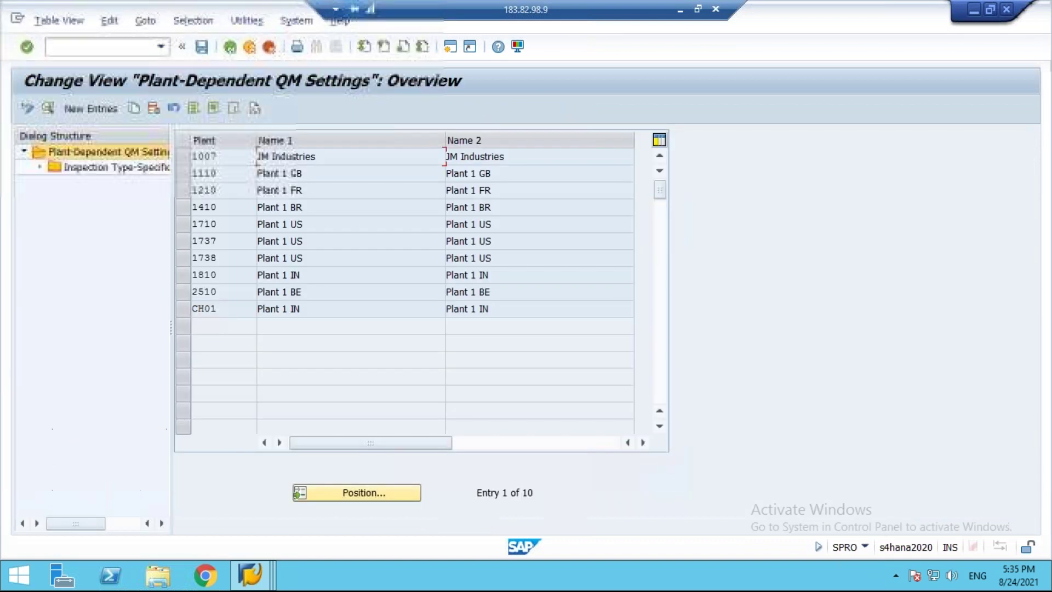
# Step: Set the results recording configuration of plant 1007 to No background function, save and return to the IMG structure
pyautogui.click(183, 157)
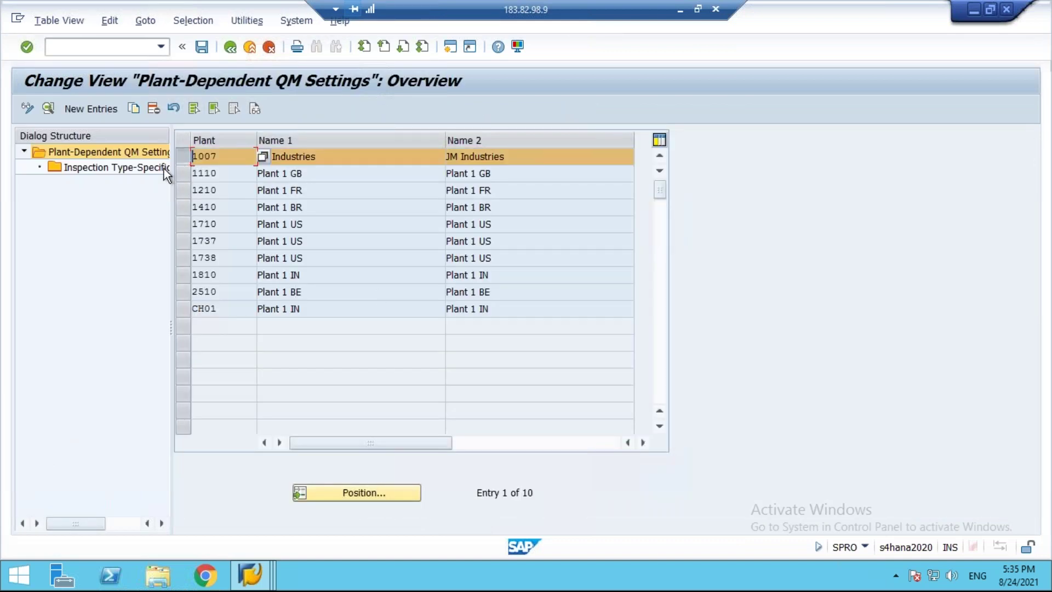
pyautogui.click(48, 108)
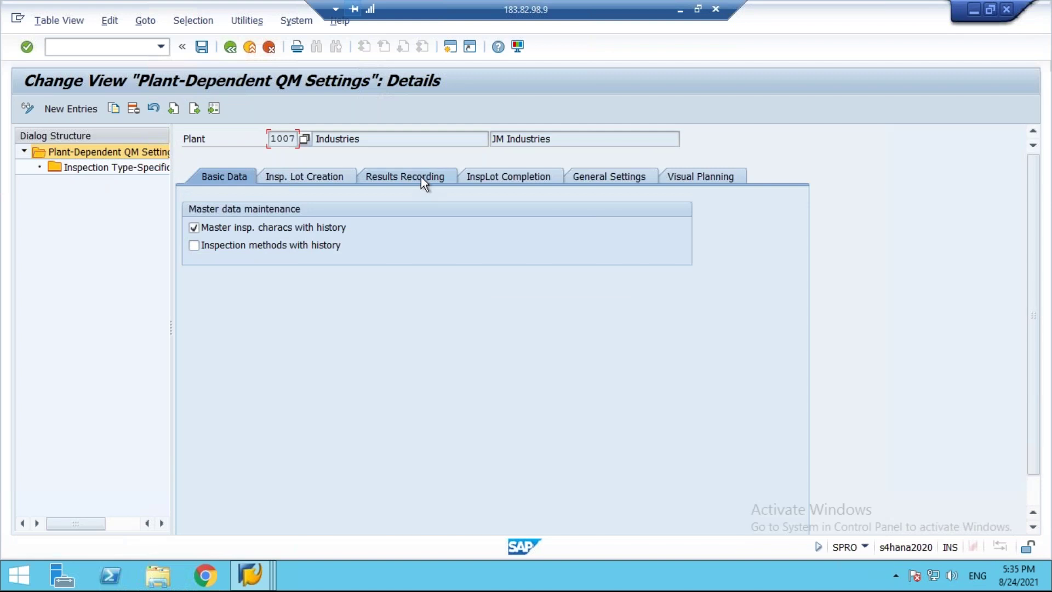
pyautogui.click(405, 176)
pyautogui.click(605, 300)
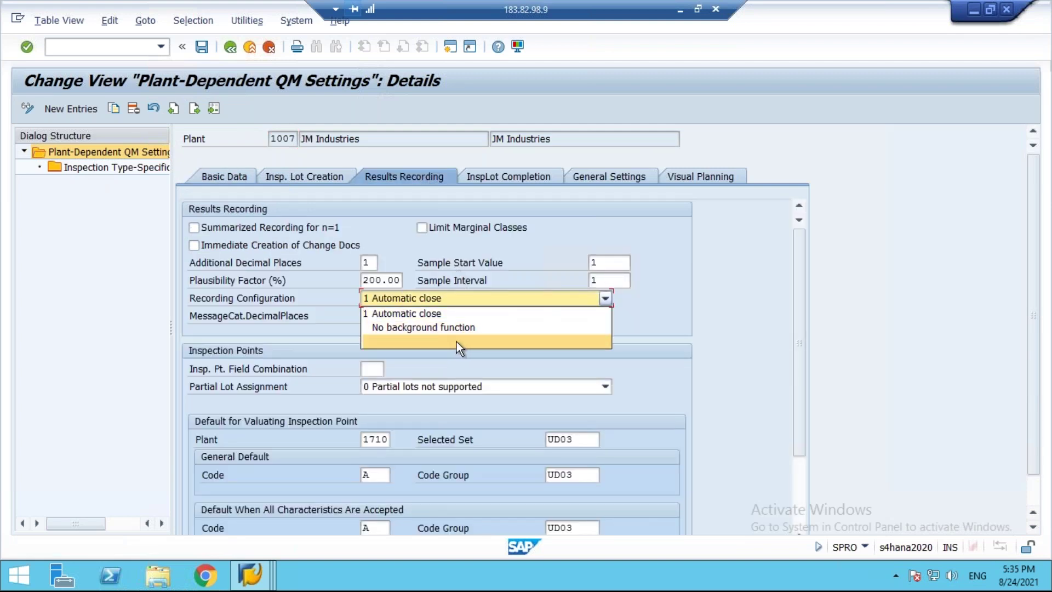
pyautogui.click(438, 327)
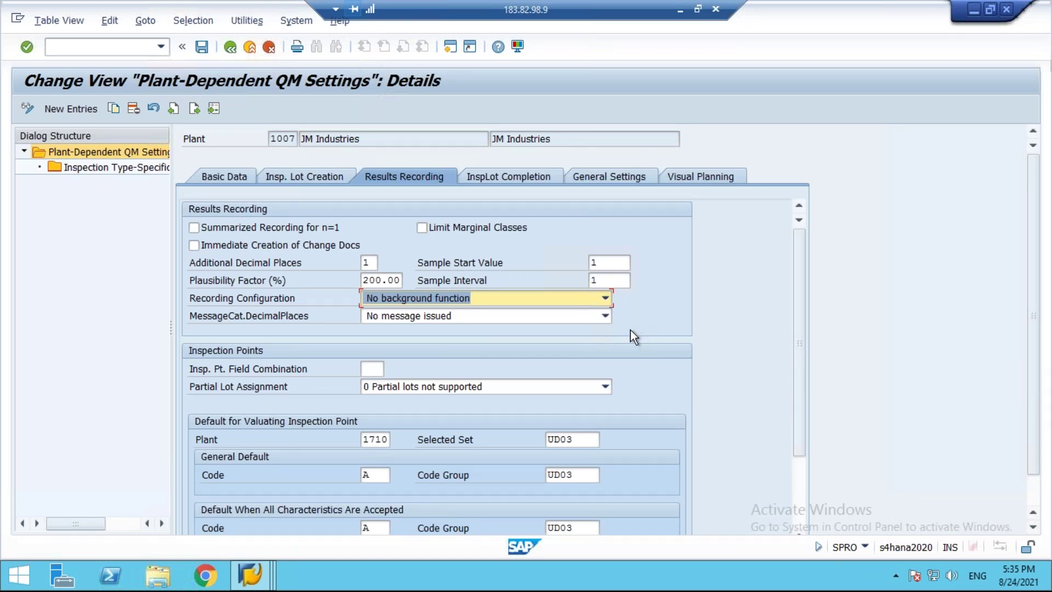
pyautogui.click(201, 48)
pyautogui.click(262, 285)
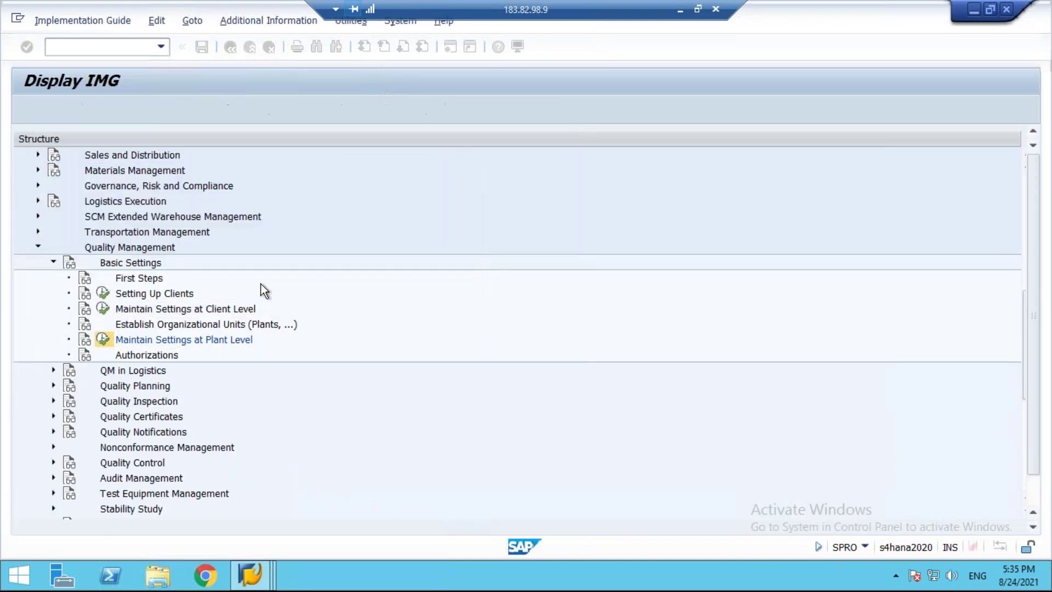
pyautogui.click(245, 575)
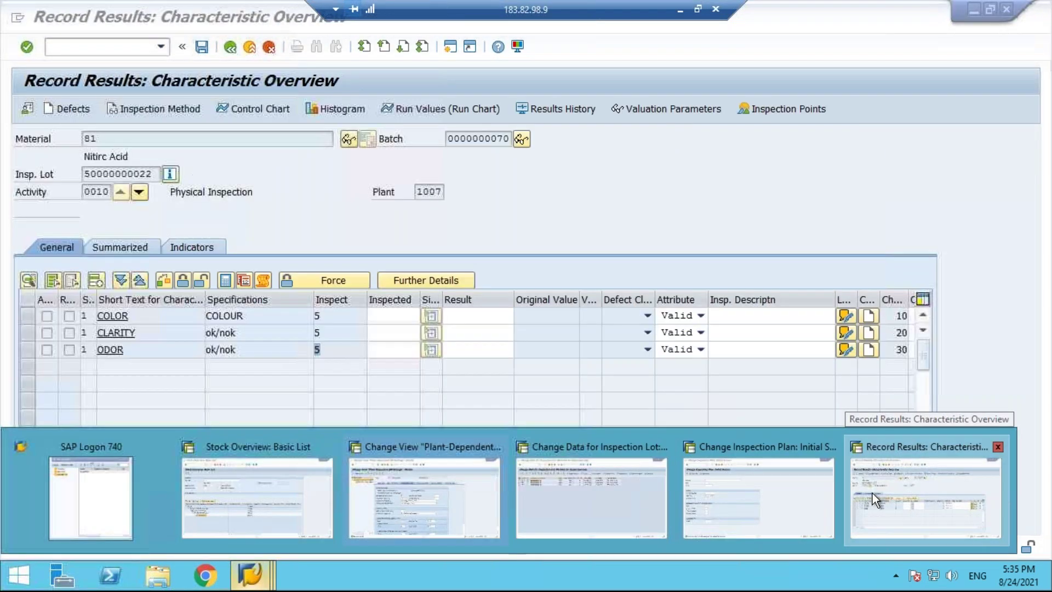
pyautogui.click(872, 493)
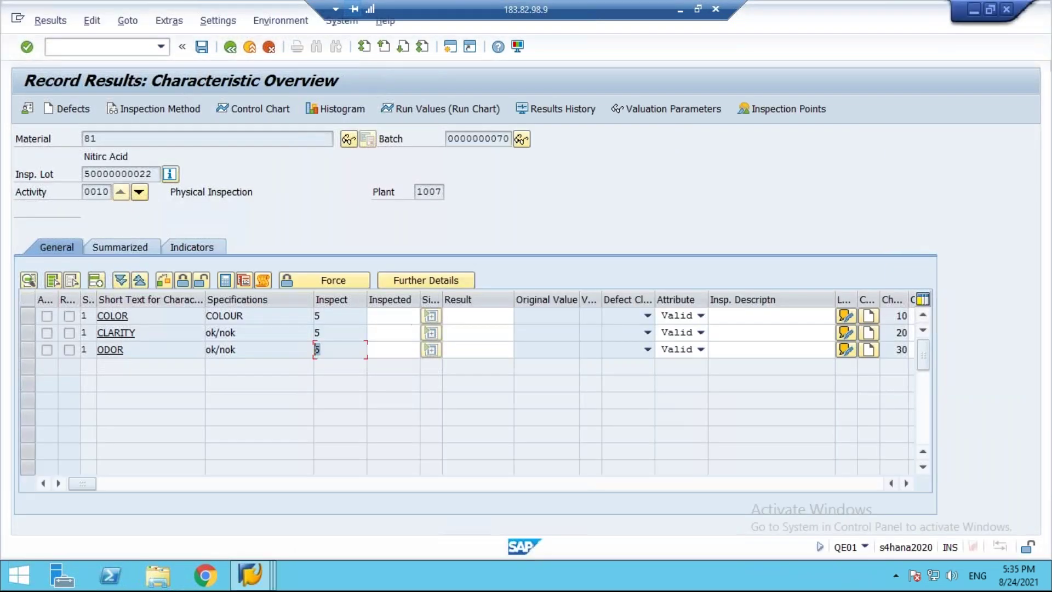
pyautogui.click(229, 48)
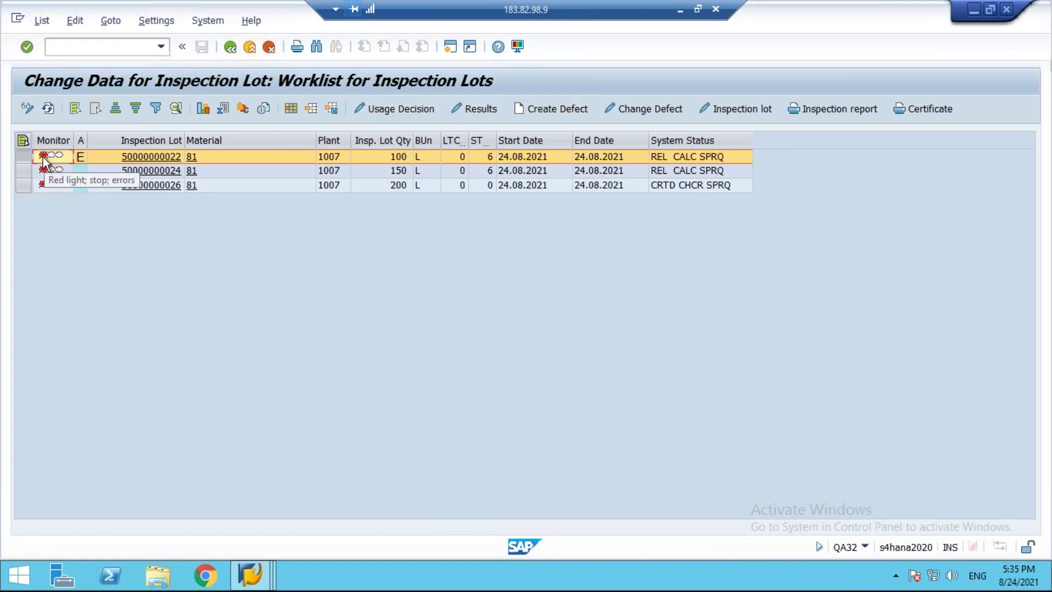
pyautogui.click(475, 108)
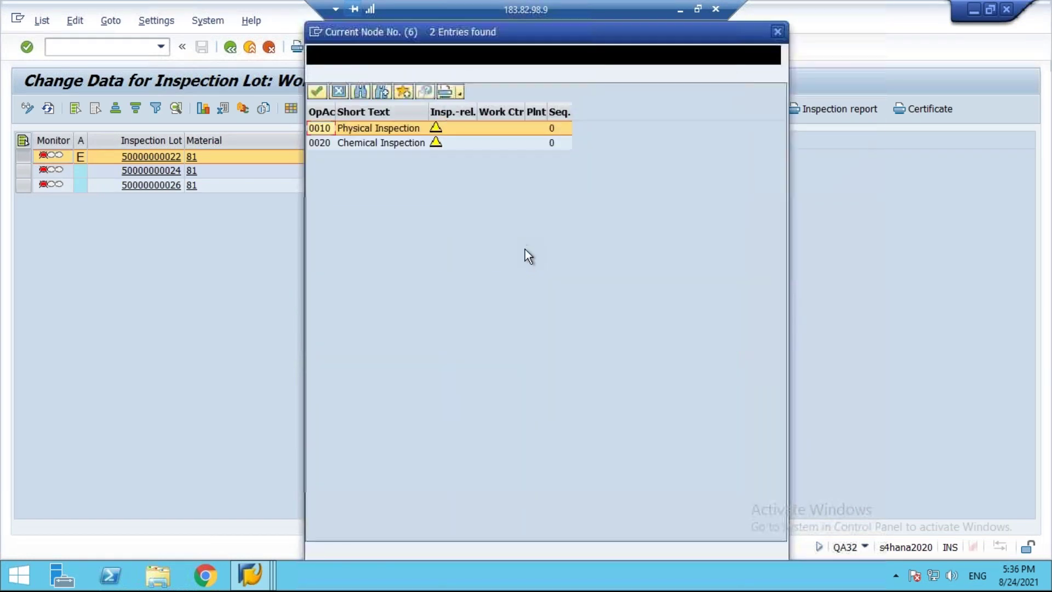
pyautogui.doubleClick(383, 129)
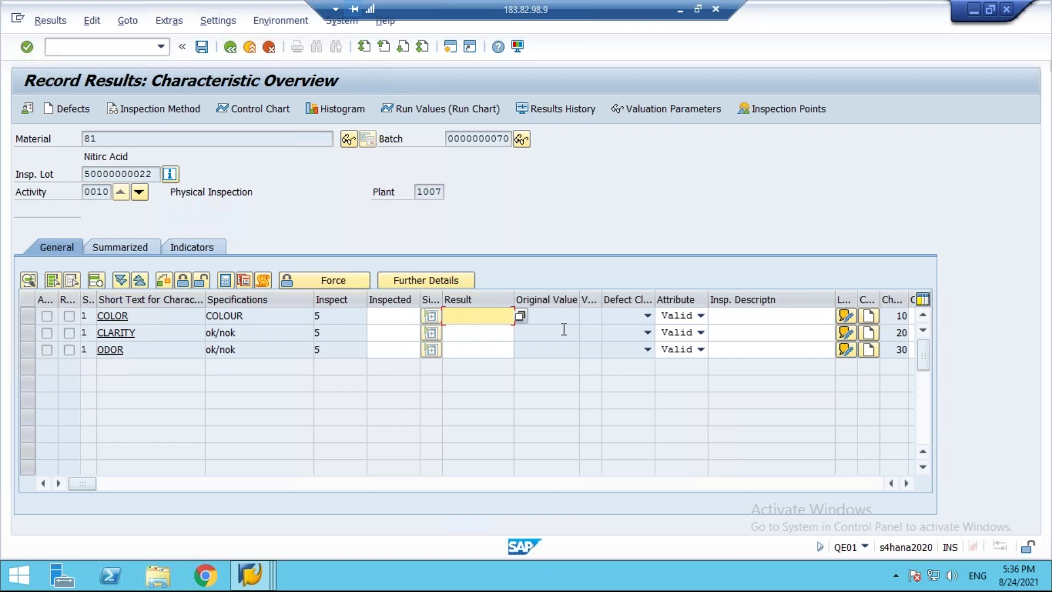
# Step: Record code 03 GREEN from the COLOUR code group as the result of the COLOR characteristic
pyautogui.click(520, 316)
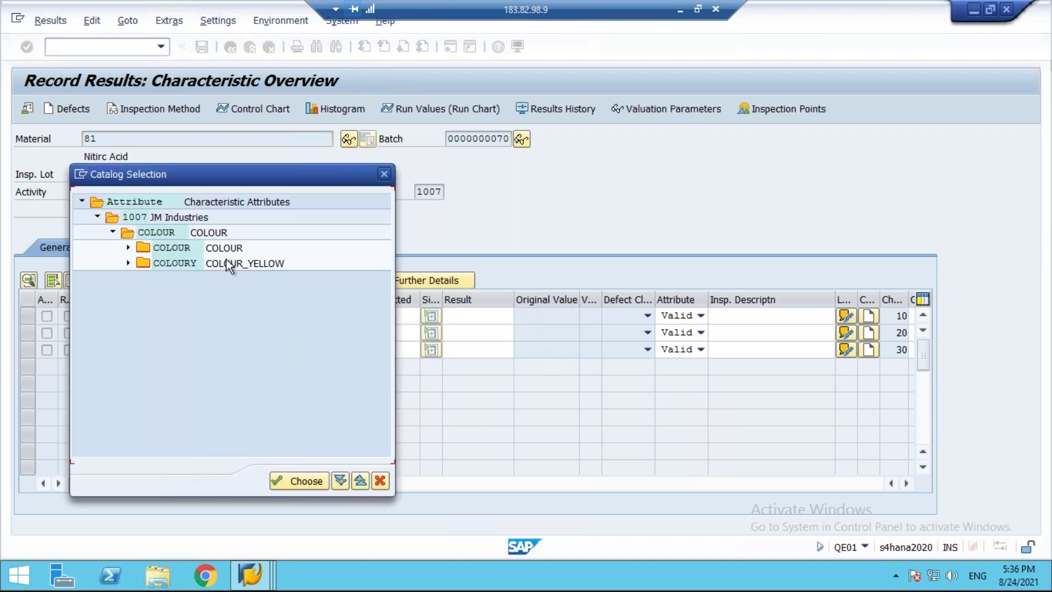
pyautogui.click(126, 244)
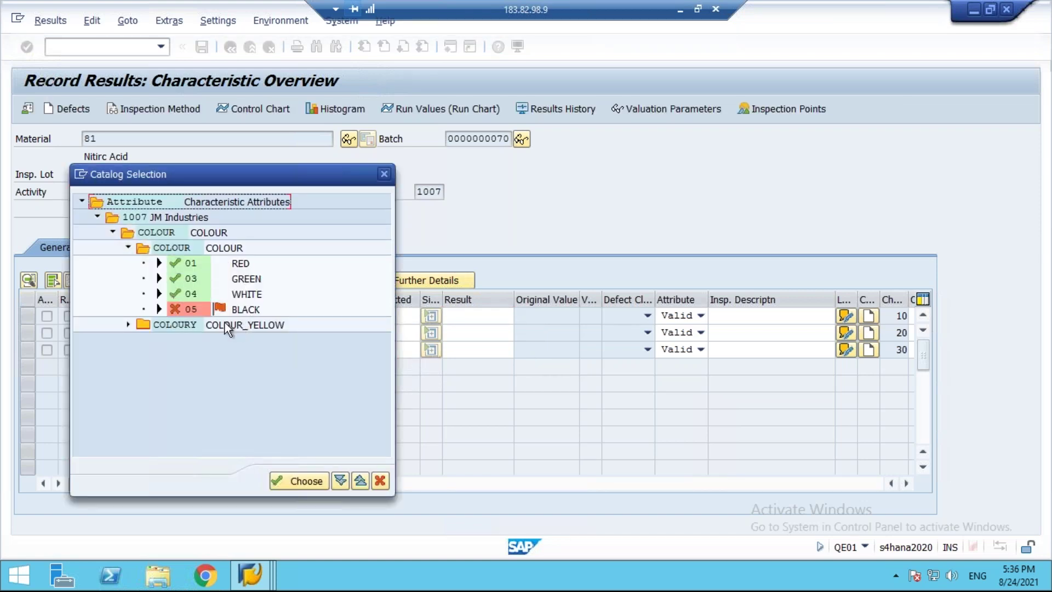
pyautogui.click(245, 279)
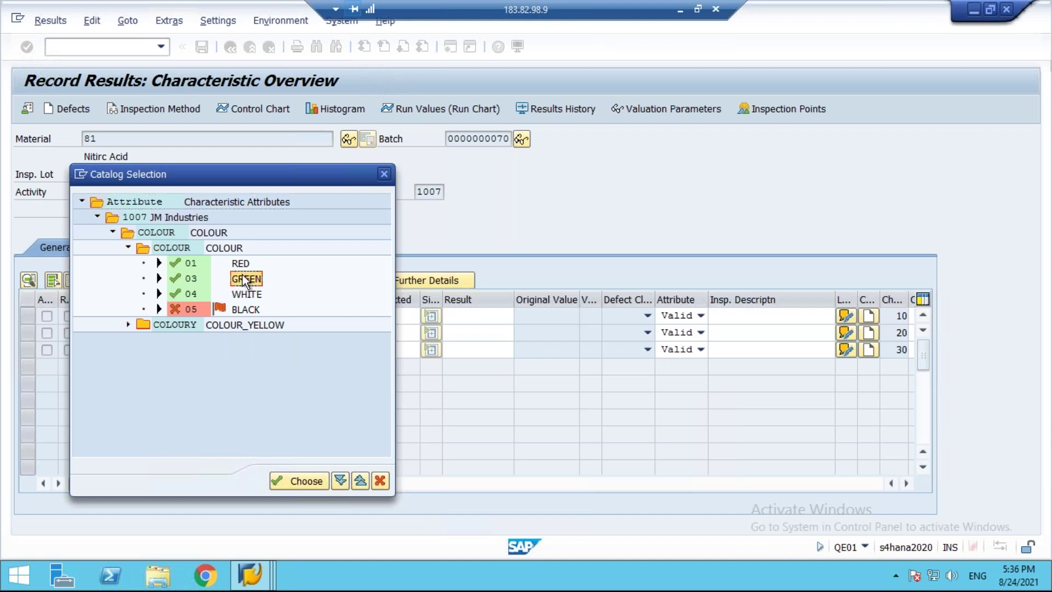
pyautogui.doubleClick(244, 280)
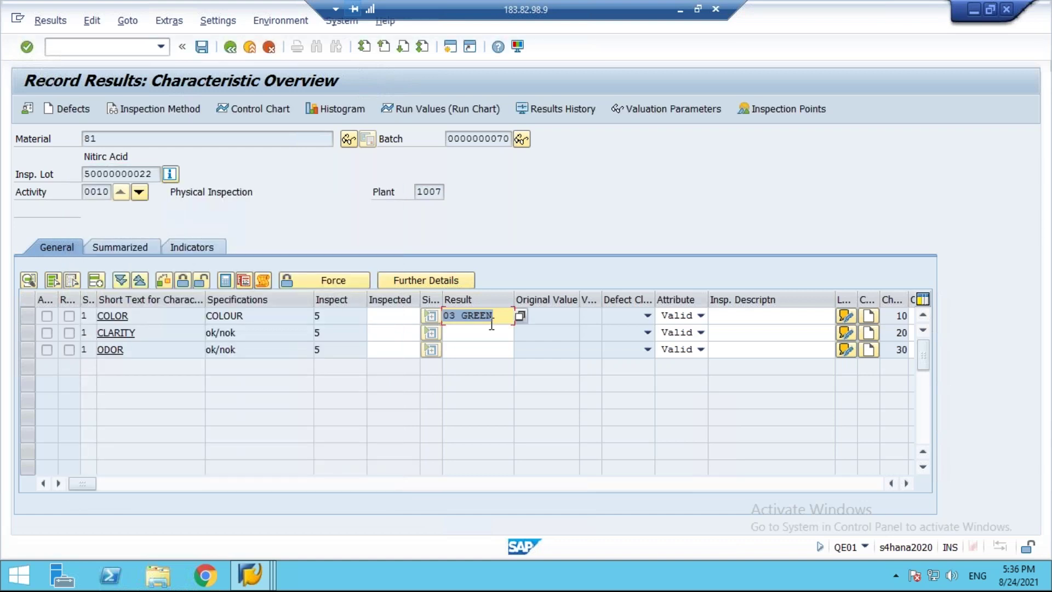
# Step: Record OK from the QUAL01 catalog as the result of the CLARITY and ODOR characteristics
pyautogui.click(477, 333)
pyautogui.press('F4')
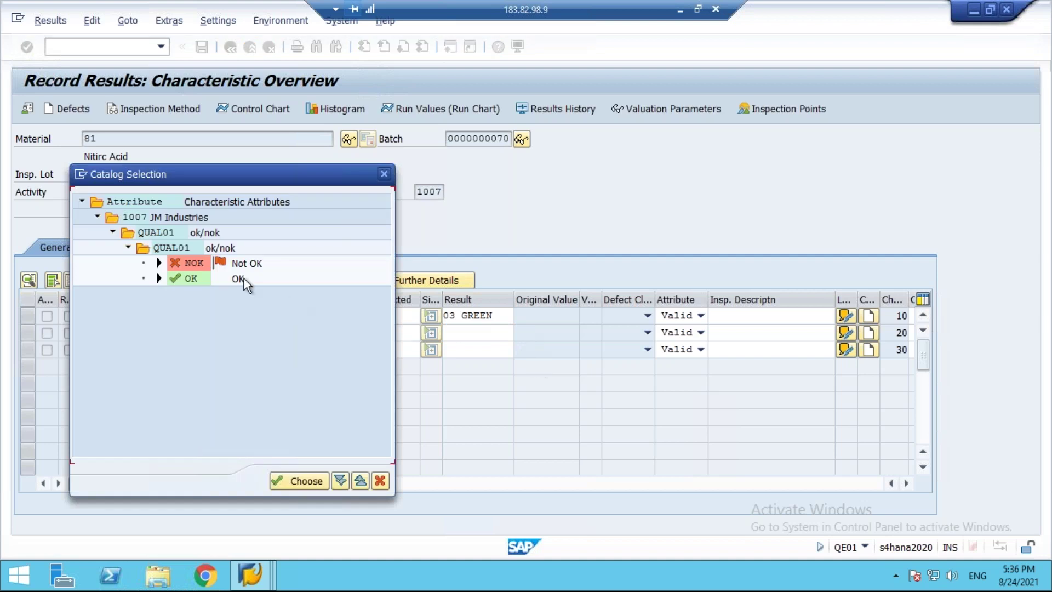
pyautogui.doubleClick(188, 278)
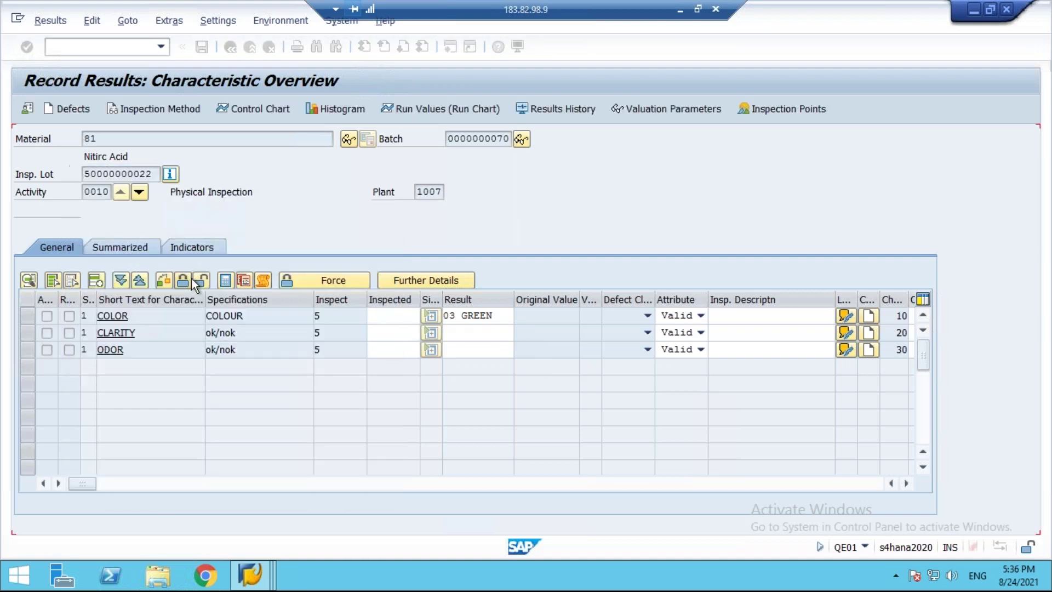
pyautogui.click(470, 351)
pyautogui.click(520, 349)
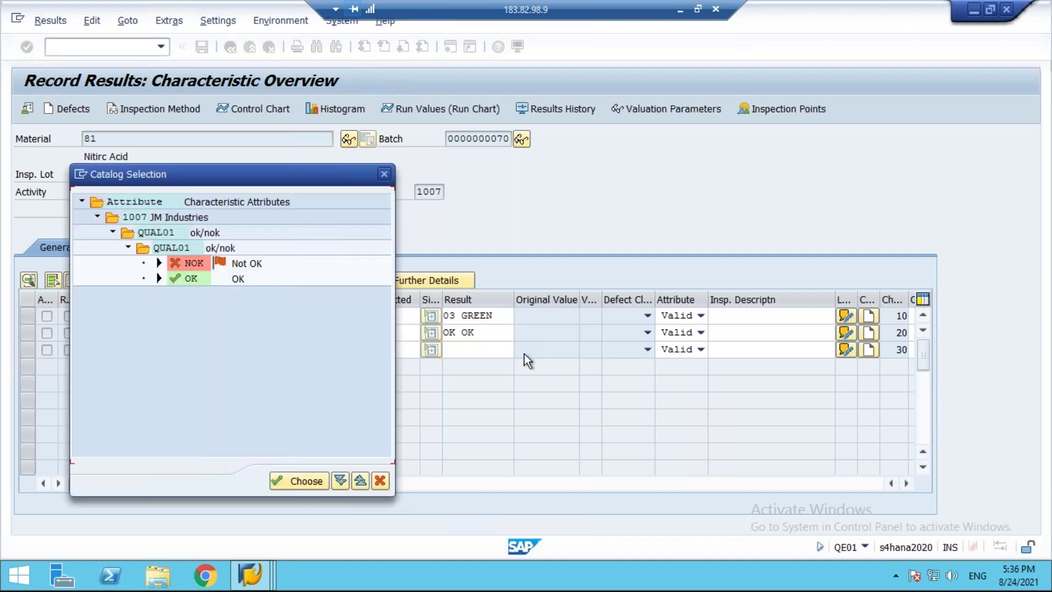
pyautogui.doubleClick(190, 278)
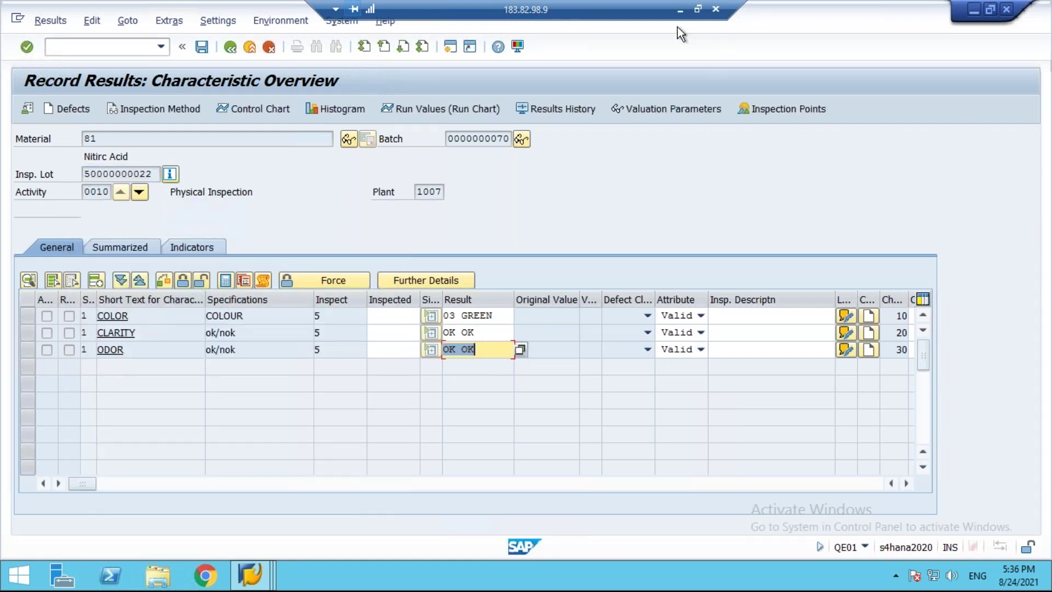
# Step: Minimize the remote session and view slides 12 and 13 on results recording in PowerPoint
pyautogui.click(680, 9)
pyautogui.scroll(-2, 117, 438)
pyautogui.click(116, 438)
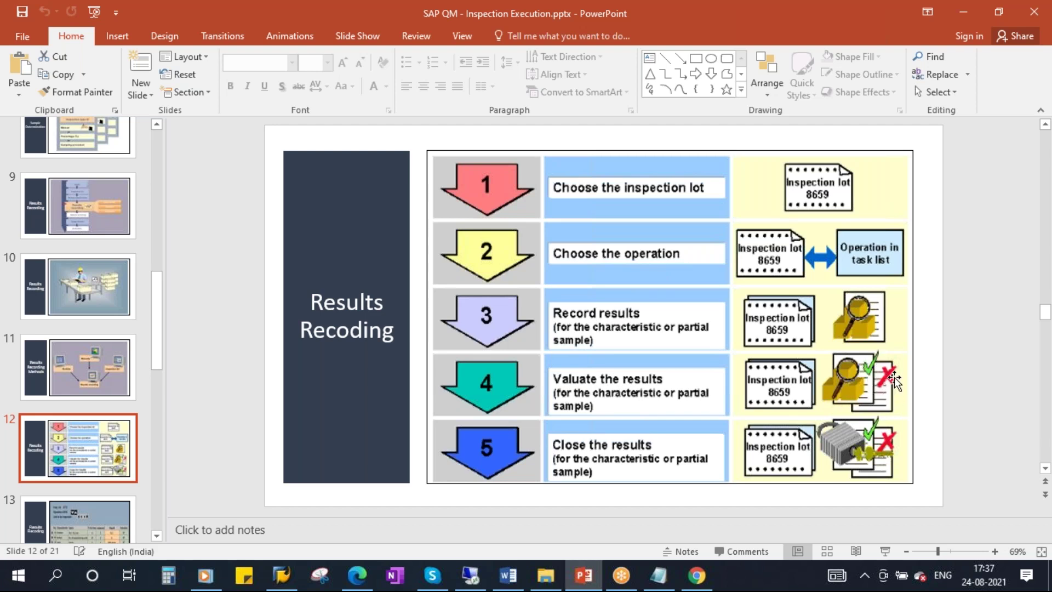
pyautogui.scroll(-3, 94, 383)
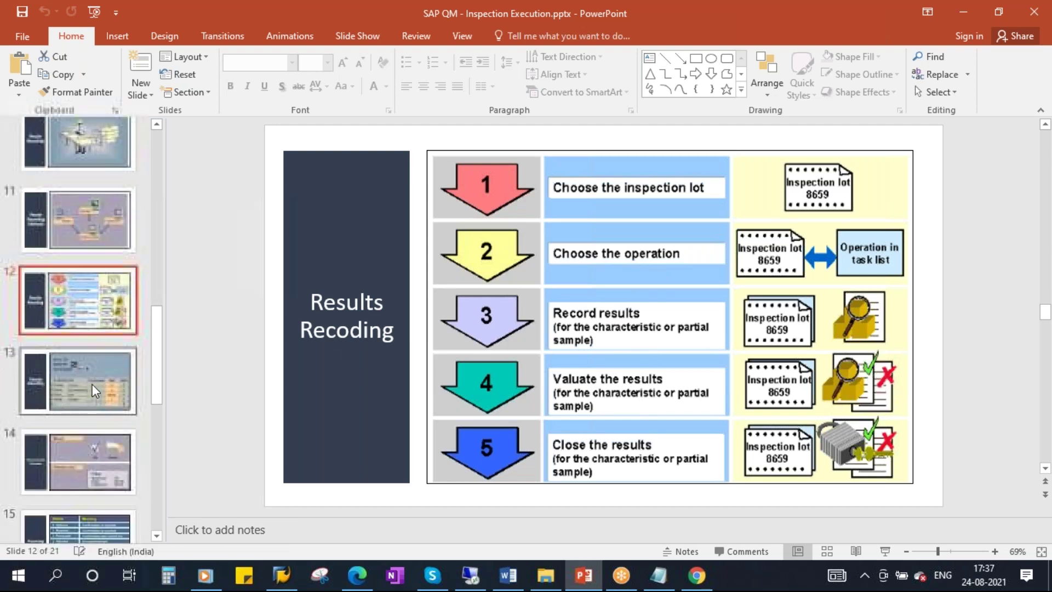
pyautogui.click(91, 380)
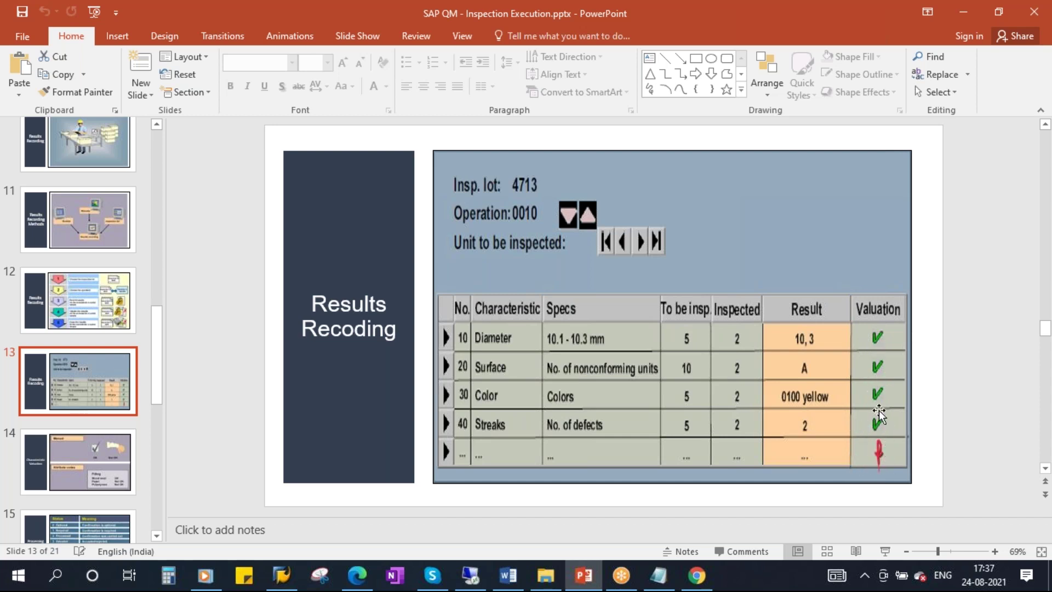
# Step: Return to the SAP session and review the possible results record statuses for the COLOR characteristic, including Must Be Processed and Valuated
pyautogui.click(472, 578)
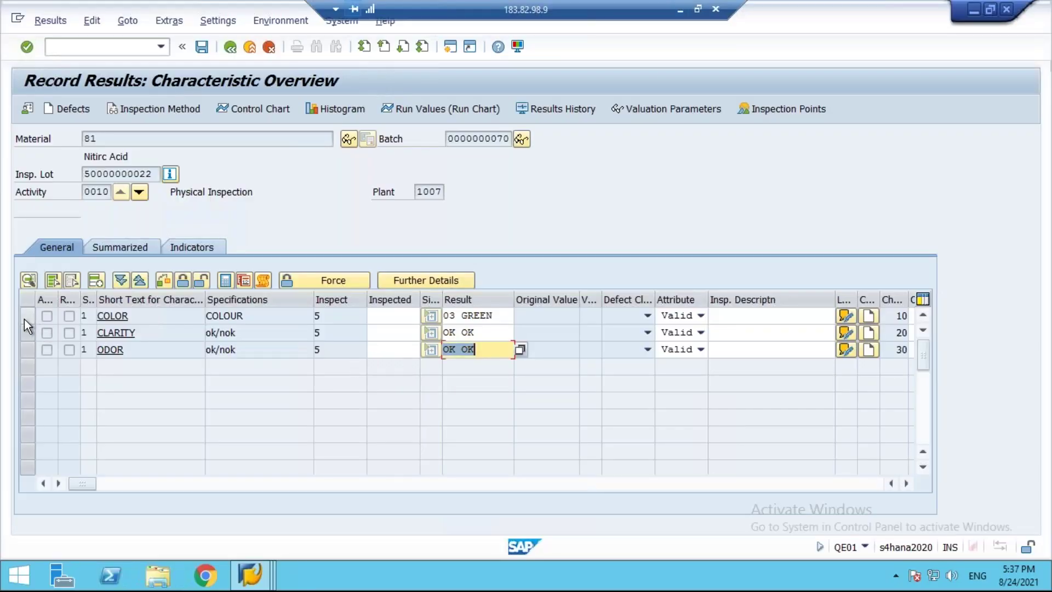
pyautogui.moveTo(25, 319); pyautogui.dragTo(117, 357)
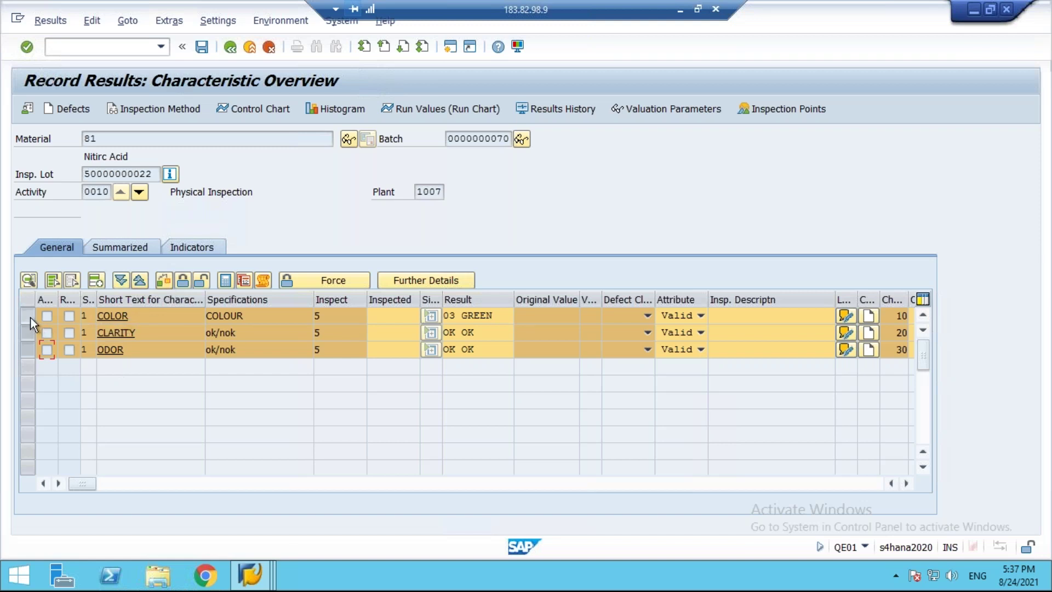
pyautogui.click(86, 316)
pyautogui.click(102, 317)
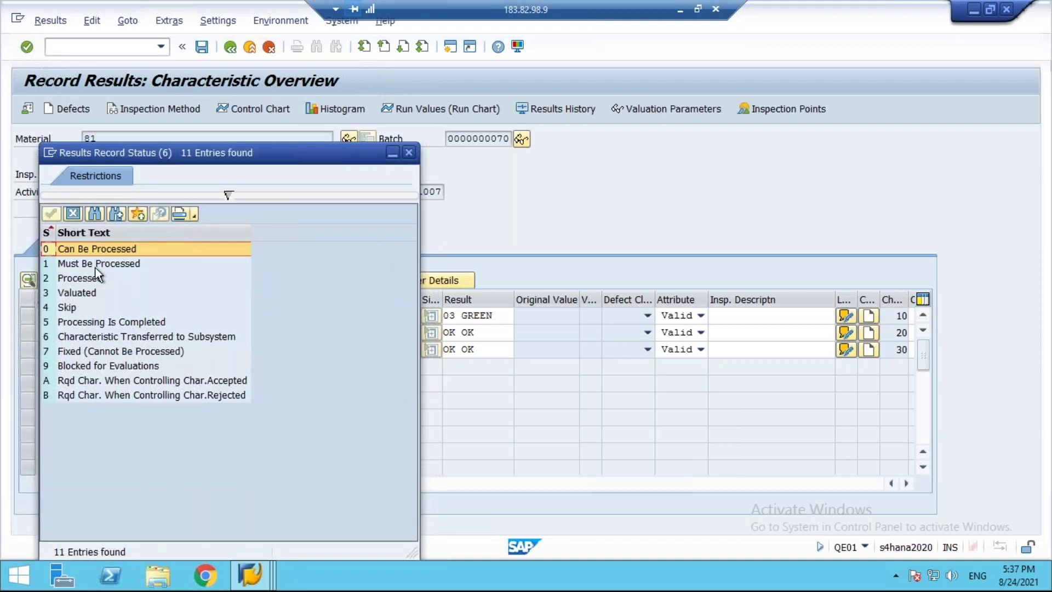
pyautogui.click(98, 266)
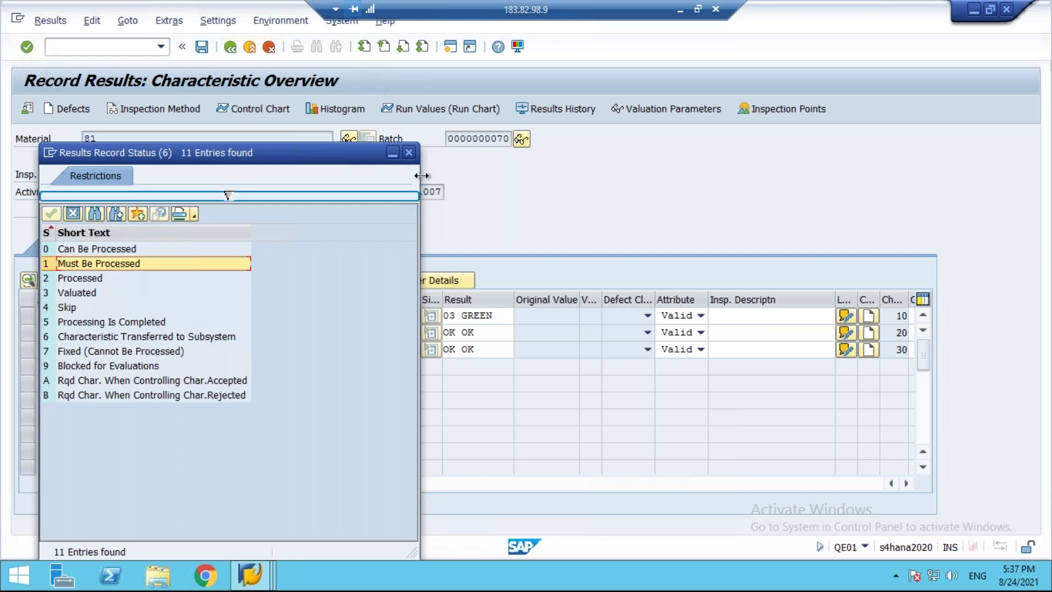
pyautogui.click(78, 294)
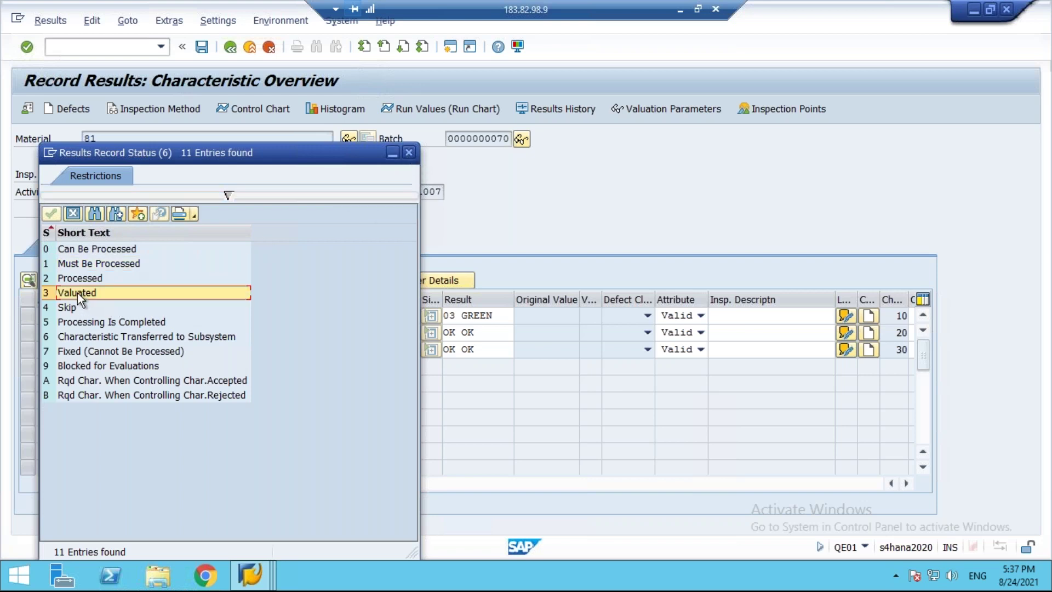
pyautogui.click(407, 154)
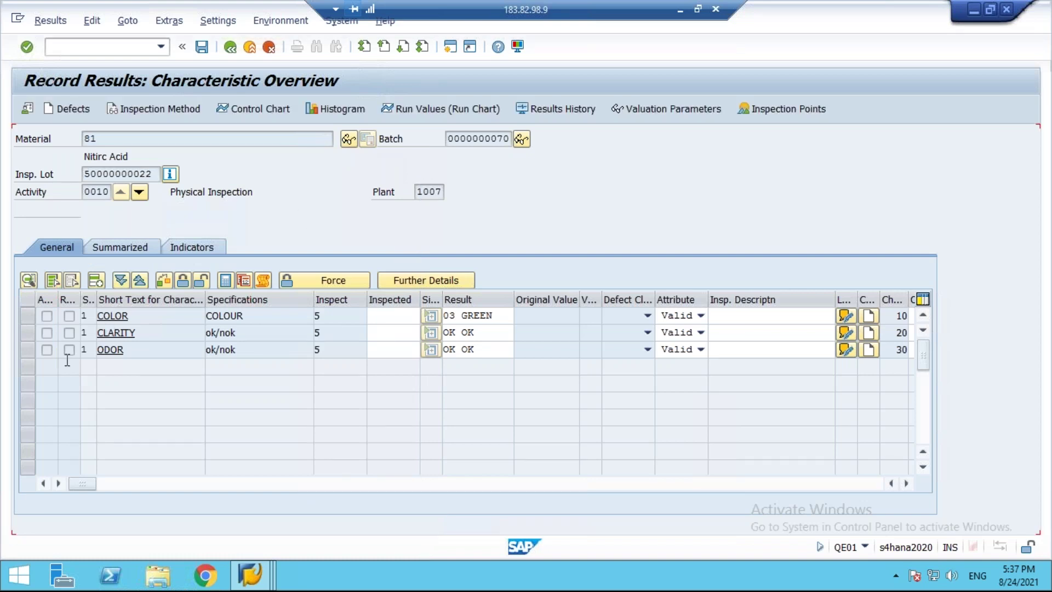
# Step: Valuate the COLOR, CLARITY and ODOR characteristics of Physical Inspection, widen the Valuation column and check their status fields
pyautogui.click(28, 317)
pyautogui.click(28, 333)
pyautogui.click(29, 349)
pyautogui.click(163, 280)
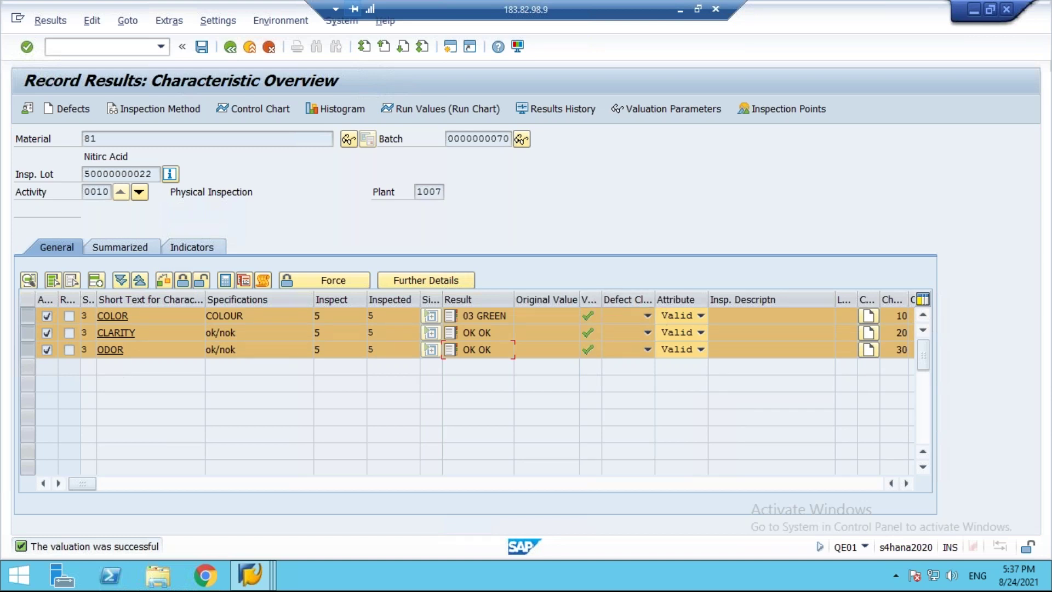
pyautogui.moveTo(602, 299); pyautogui.dragTo(633, 299)
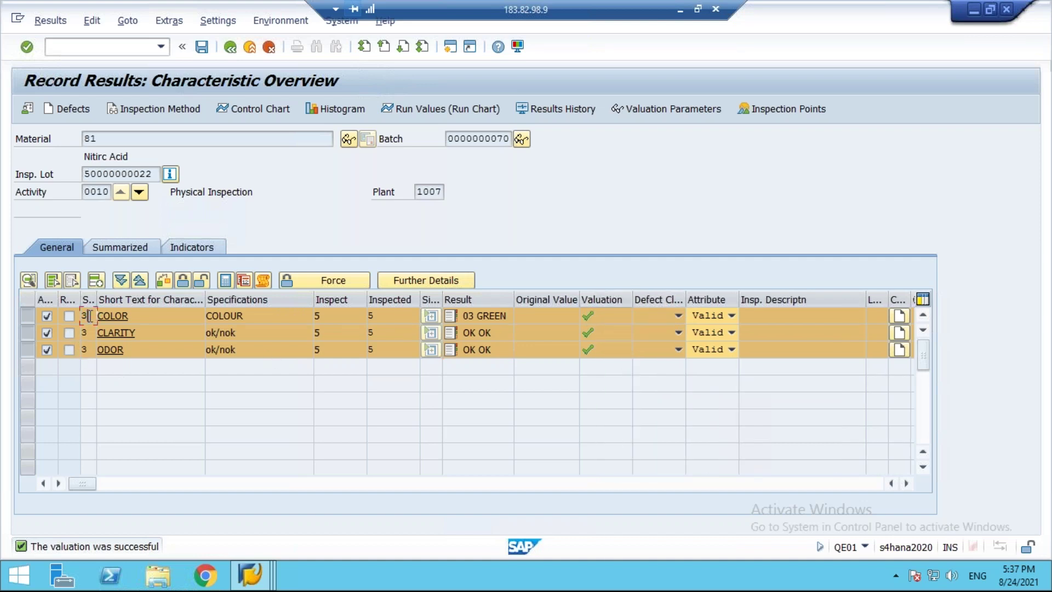
pyautogui.click(85, 333)
pyautogui.click(85, 349)
# Step: Switch to PowerPoint and view slides 12, 14 and 15 on results recording, characteristic valuation and processing status
pyautogui.click(679, 15)
pyautogui.click(74, 292)
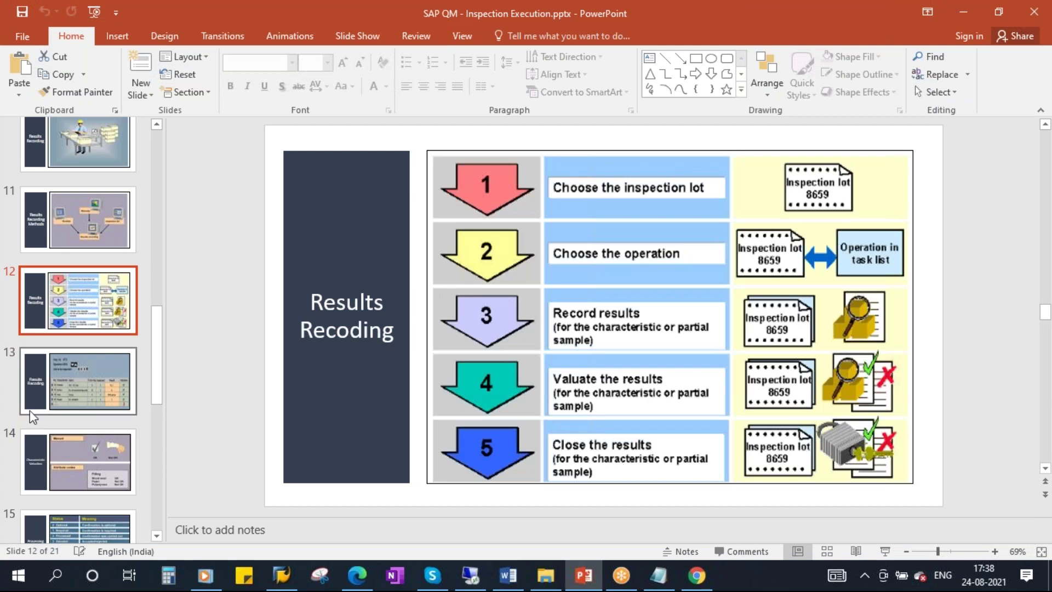
pyautogui.scroll(-3, 39, 415)
pyautogui.click(95, 349)
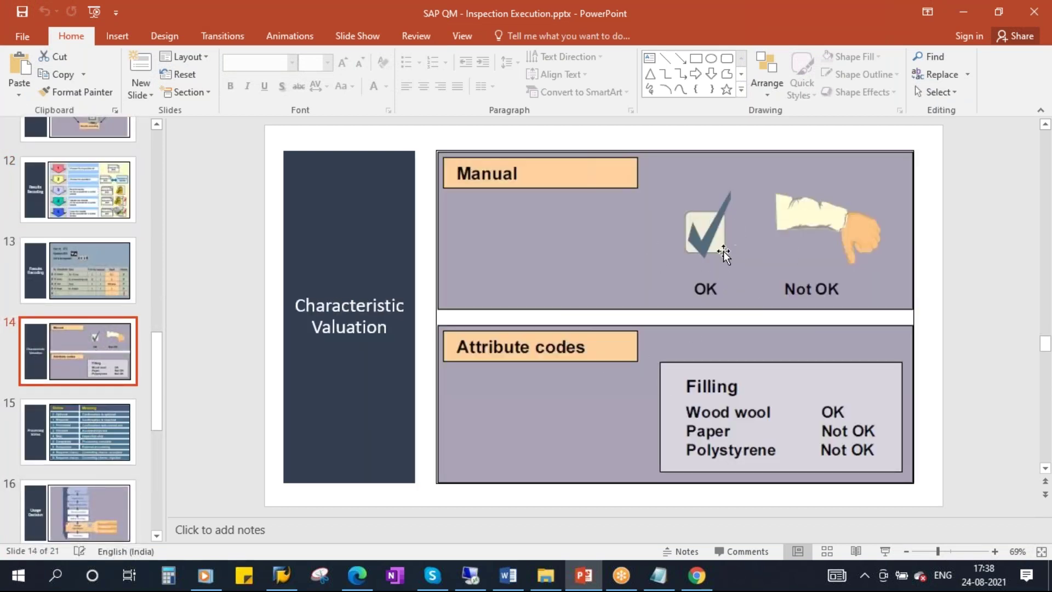
pyautogui.click(97, 436)
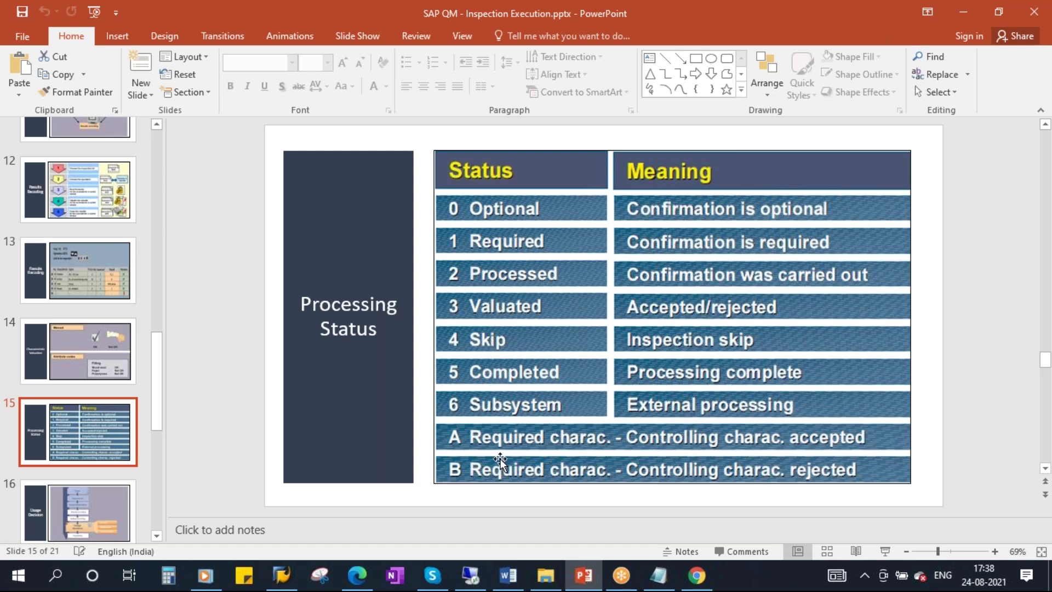
# Step: Back in SAP, close the three Physical Inspection characteristics and move on to the following operation, saving the data for operation 0010
pyautogui.click(471, 575)
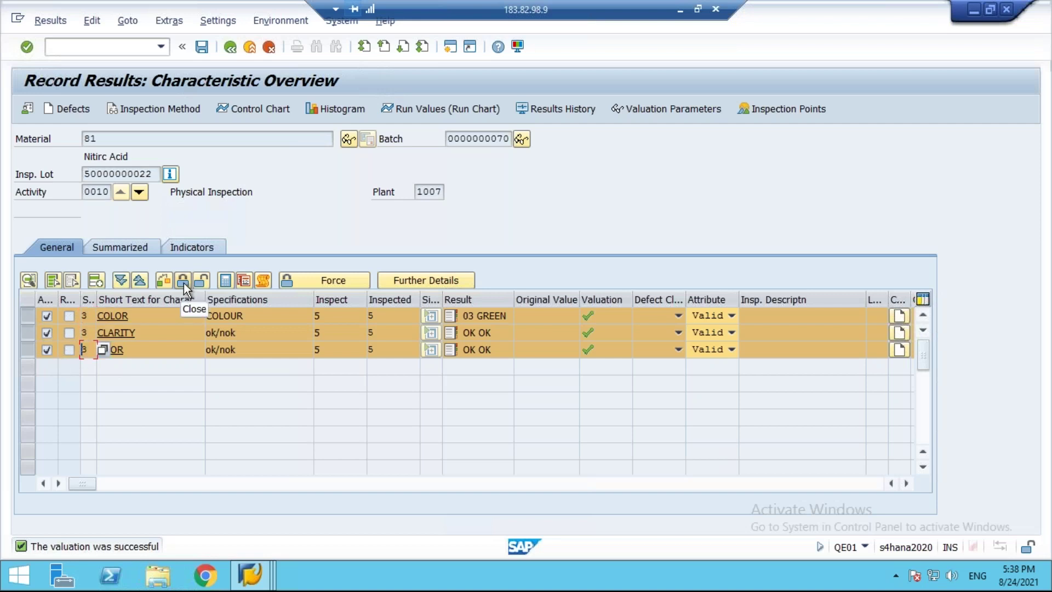
pyautogui.click(183, 282)
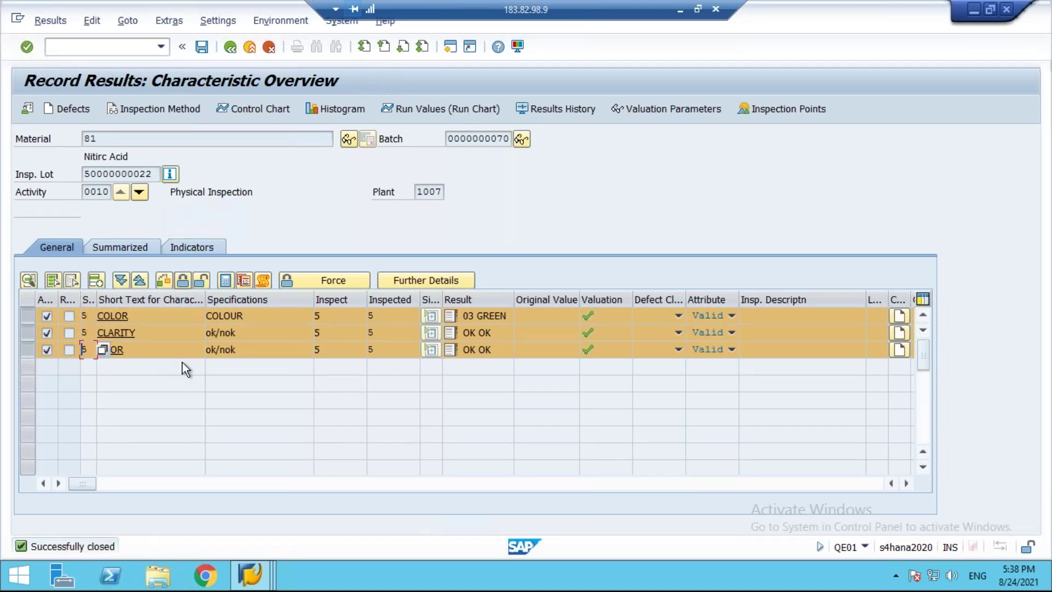
pyautogui.click(139, 193)
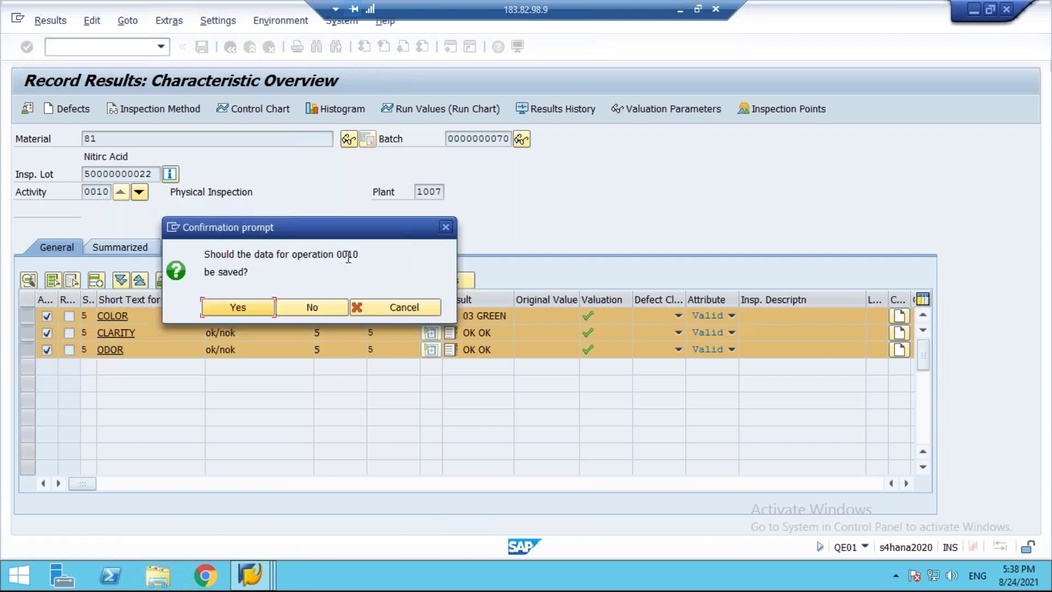
pyautogui.click(249, 310)
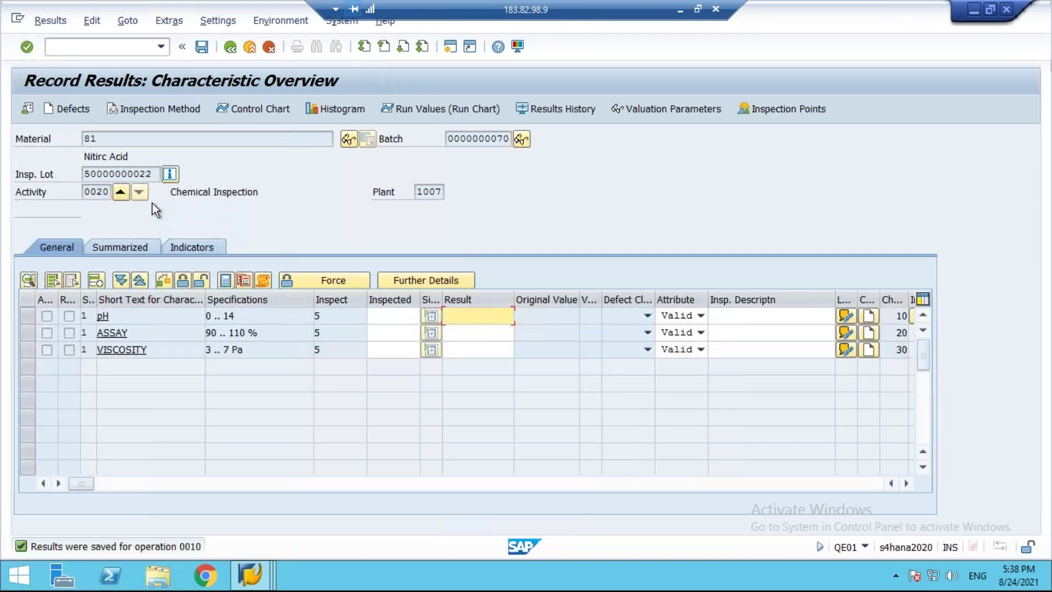
# Step: Record the Chemical Inspection results in operation 0020: 8 for pH, 102 for ASSAY and 6 for VISCOSITY
pyautogui.doubleClick(87, 193)
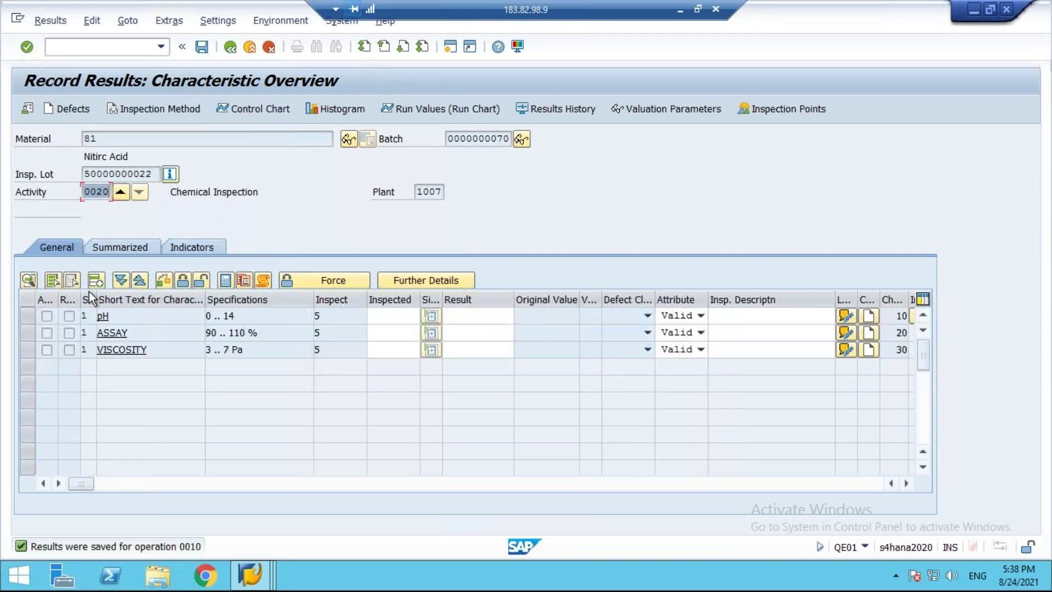
pyautogui.doubleClick(176, 193)
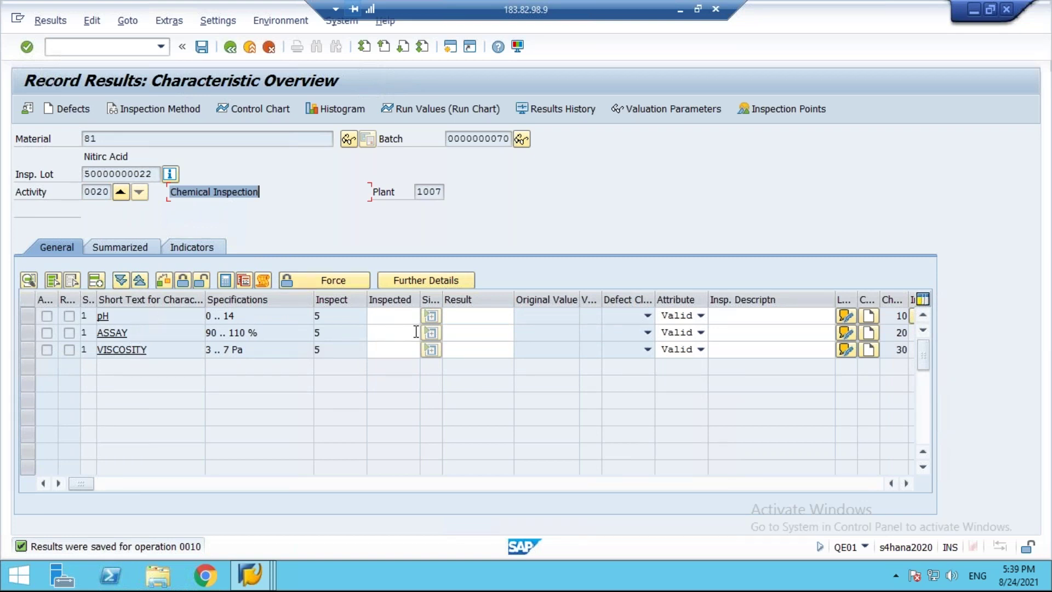
pyautogui.click(469, 318)
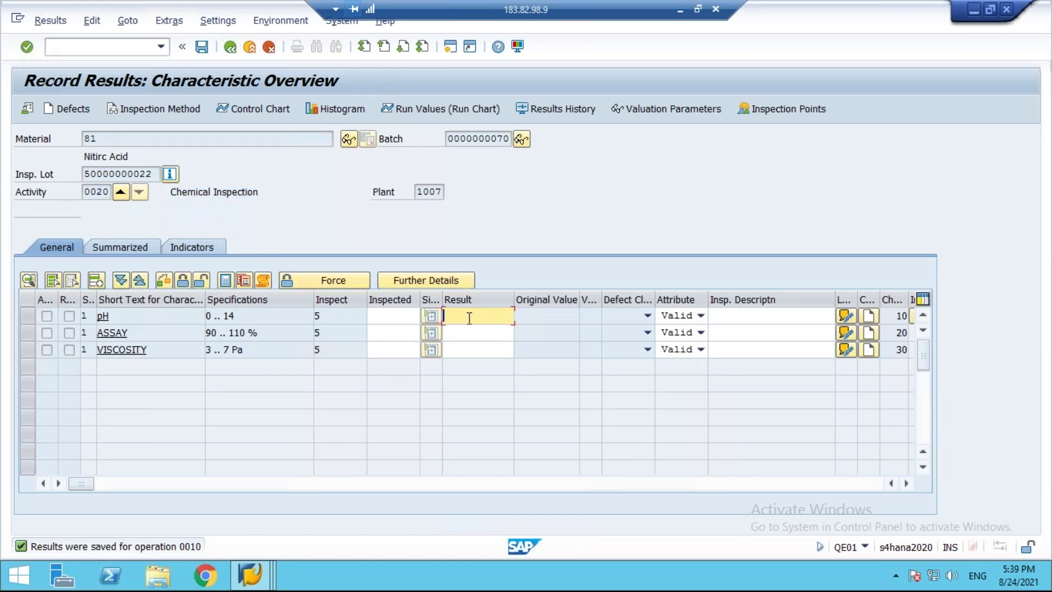
pyautogui.click(468, 343)
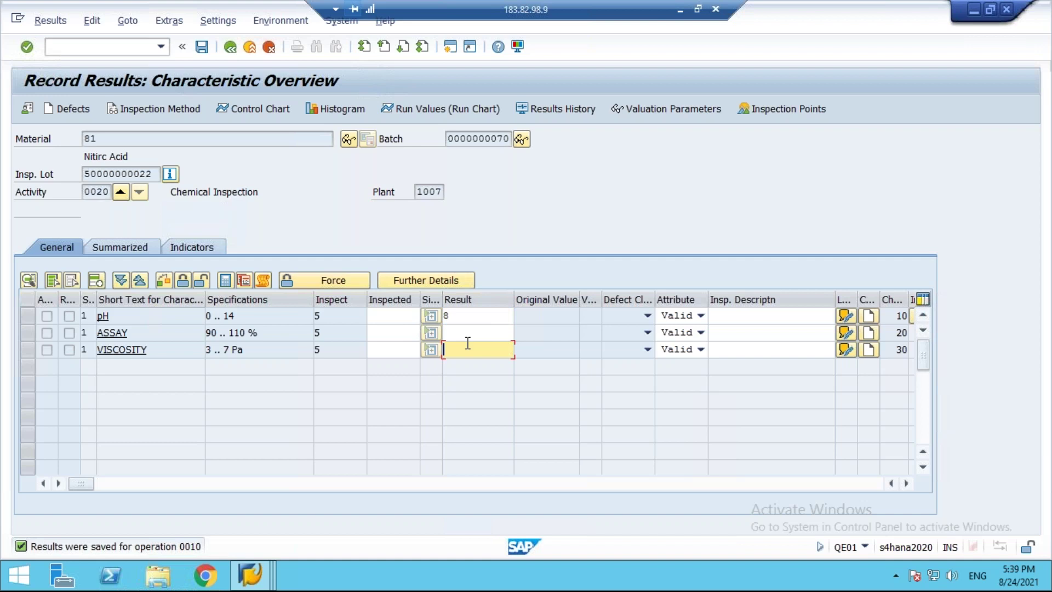
pyautogui.click(464, 332)
pyautogui.write('10')
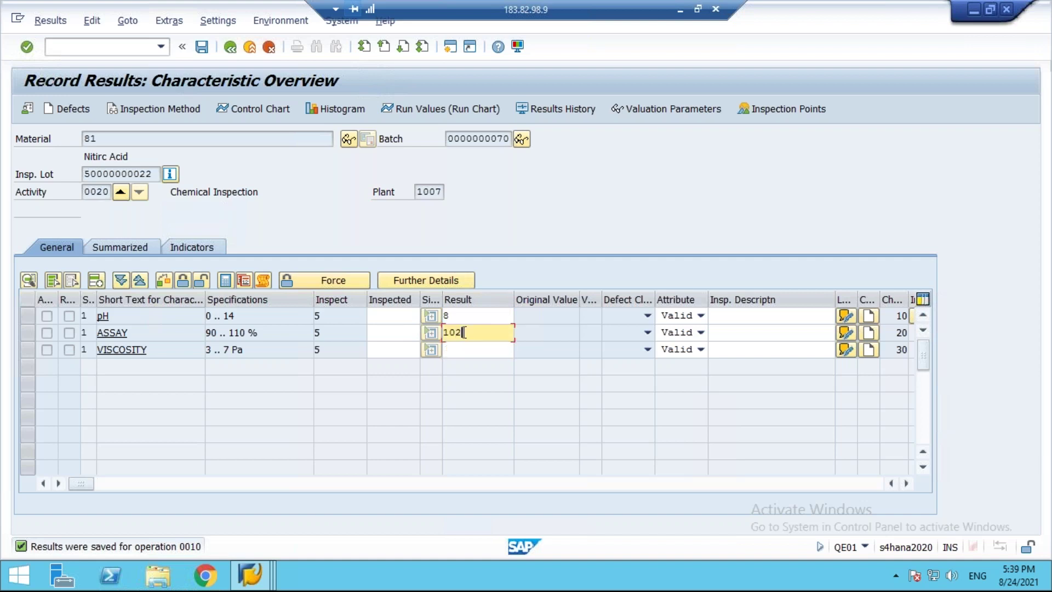
pyautogui.write('2')
pyautogui.click(470, 350)
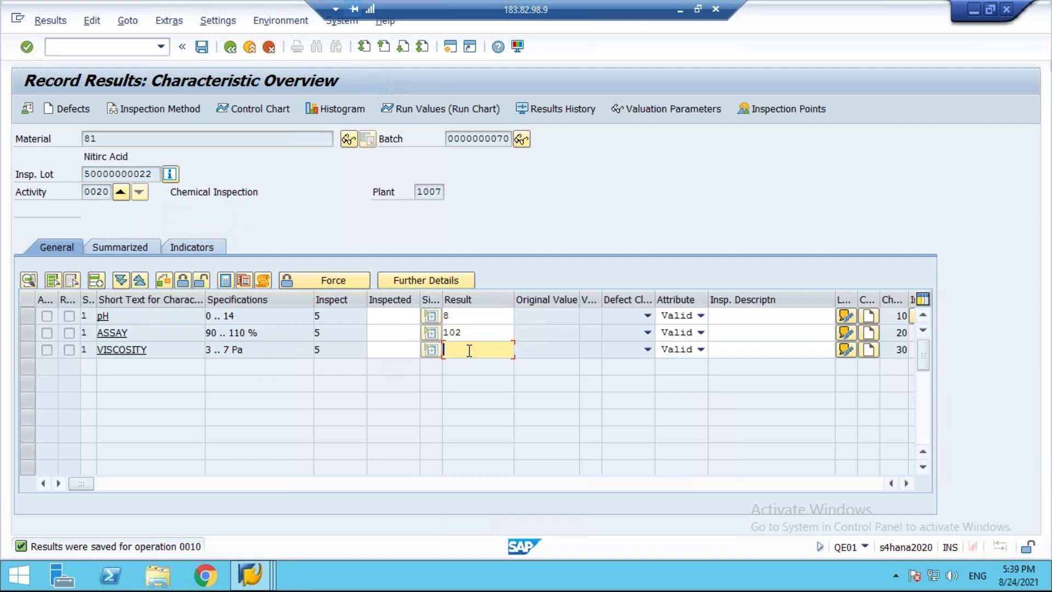
pyautogui.press('Return')
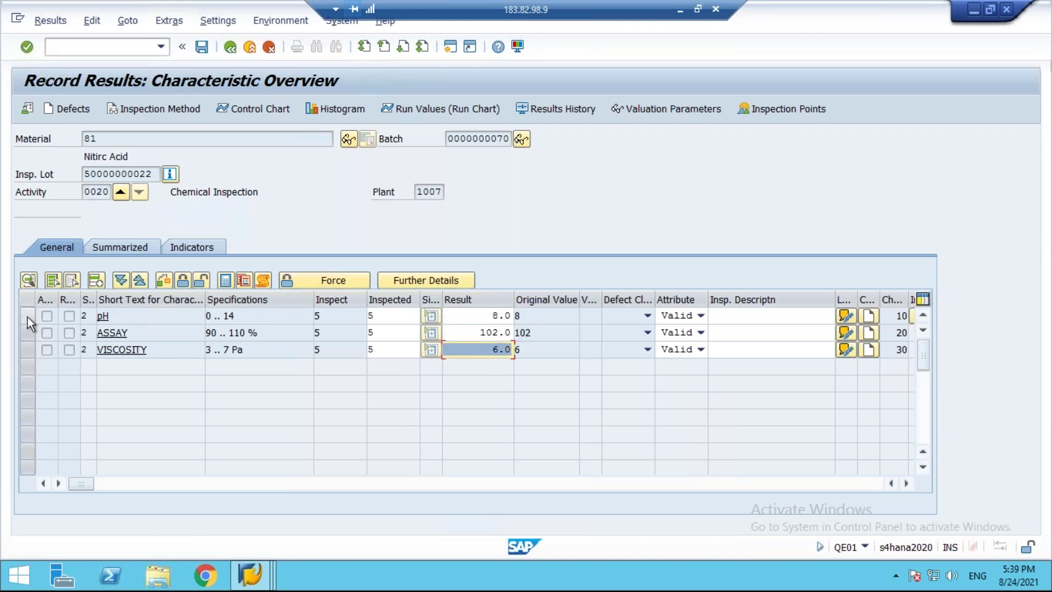
# Step: Valuate and close the pH, ASSAY and VISCOSITY characteristics, and save the results of operation 0020
pyautogui.moveTo(25, 317); pyautogui.dragTo(29, 349)
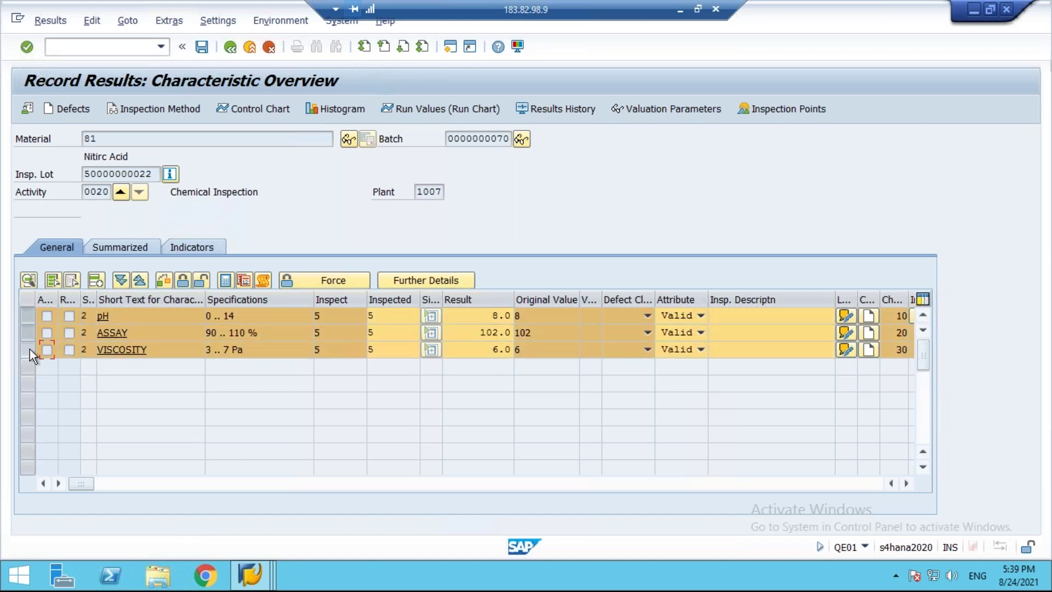
pyautogui.click(161, 279)
pyautogui.click(182, 280)
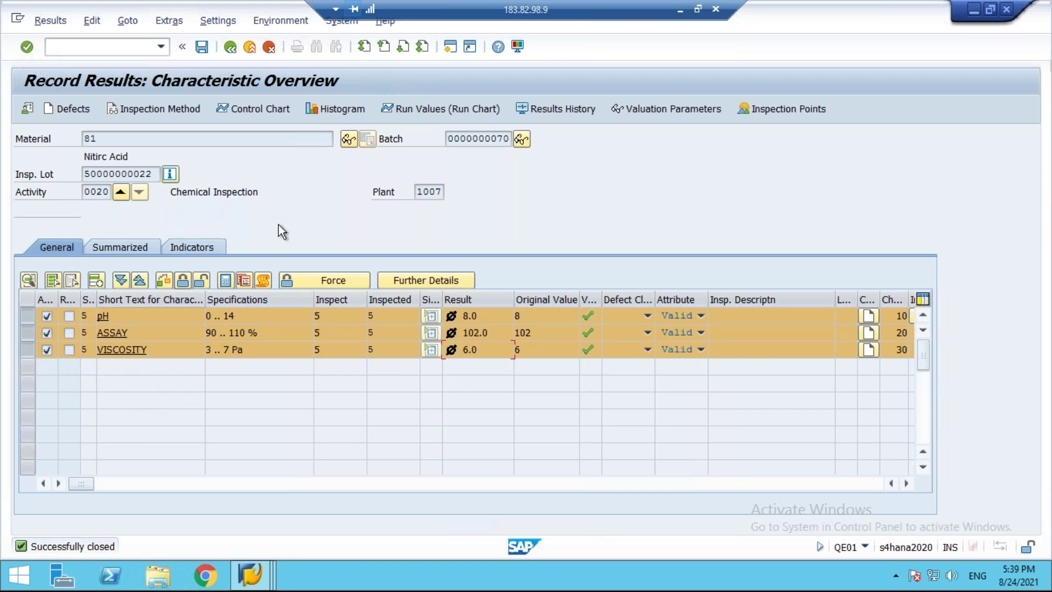
pyautogui.click(202, 48)
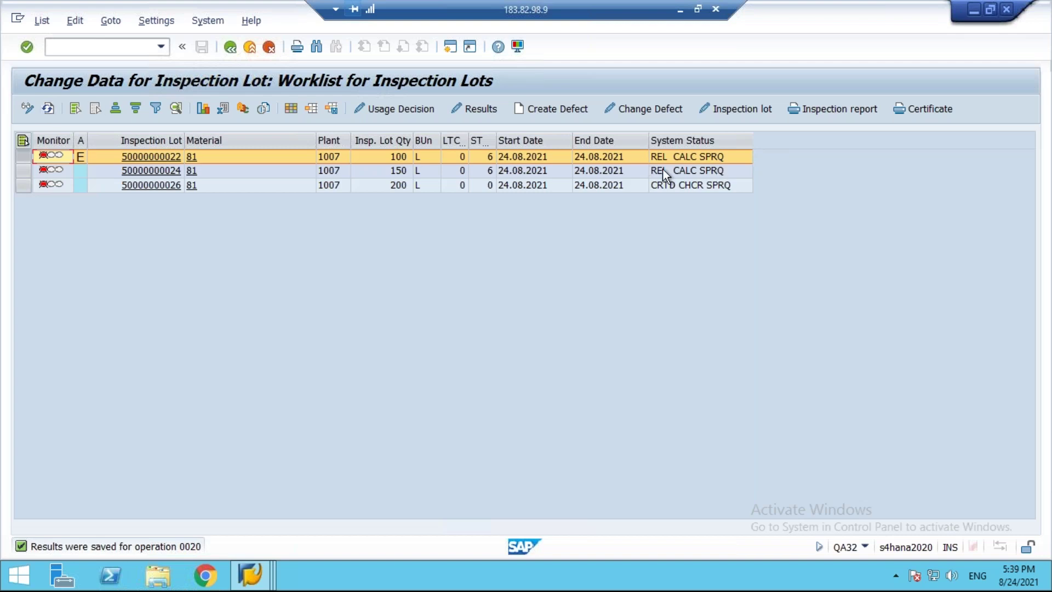
pyautogui.click(48, 108)
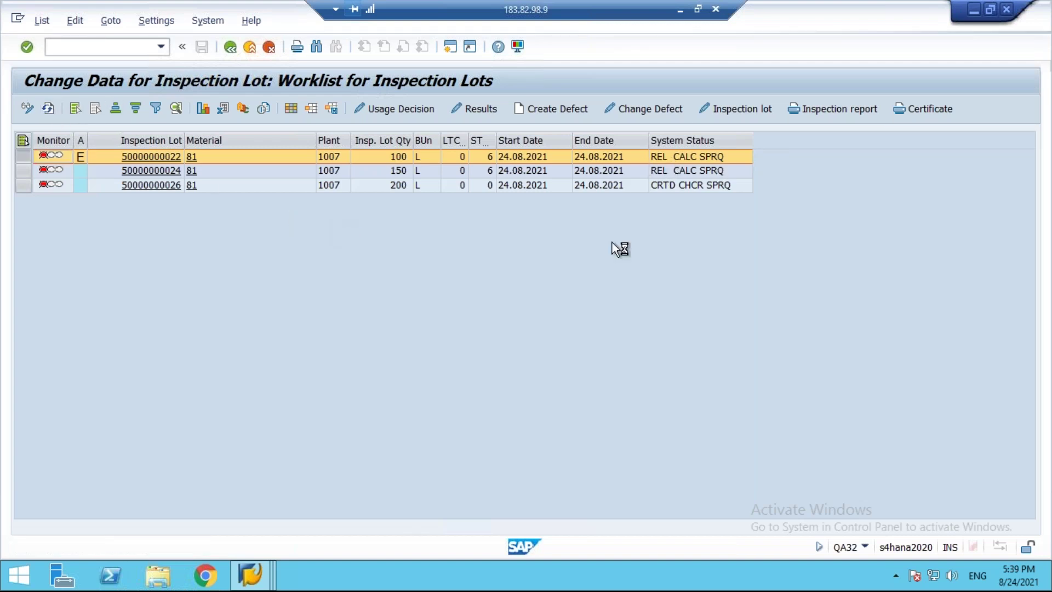
pyautogui.click(662, 160)
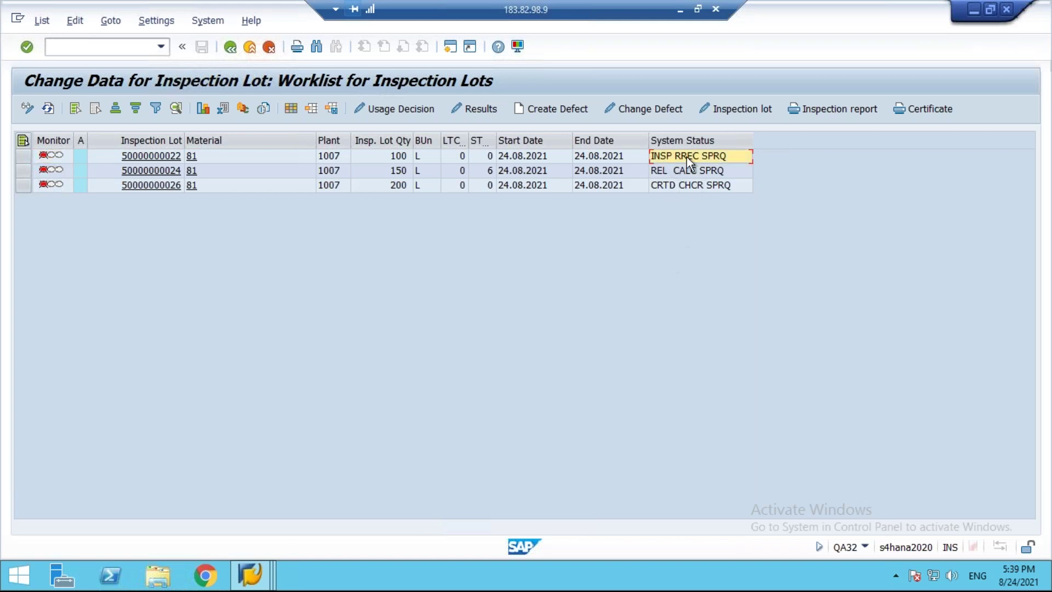
pyautogui.click(159, 157)
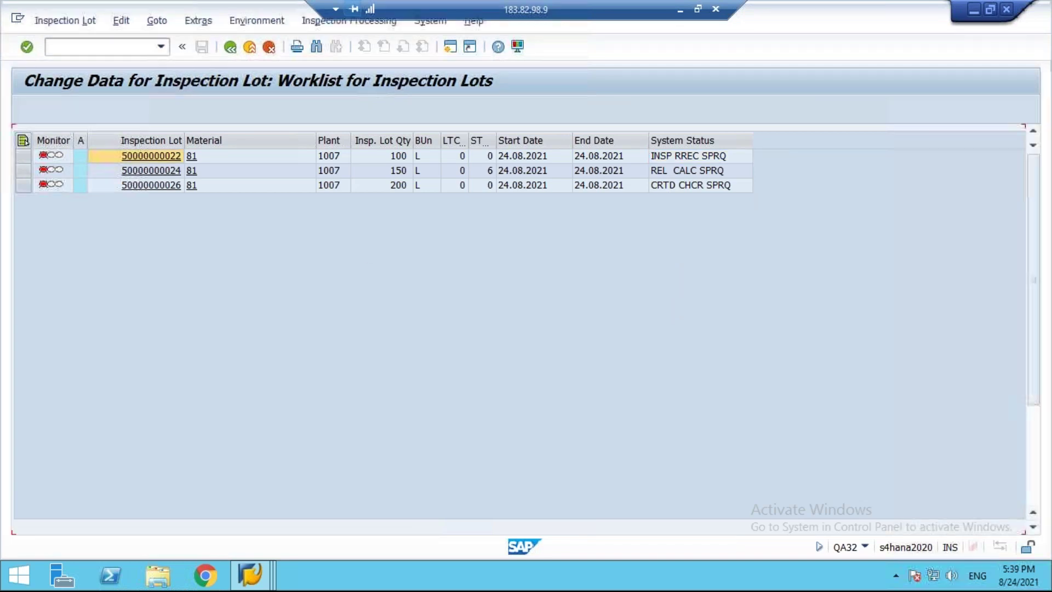
pyautogui.moveTo(218, 262); pyautogui.dragTo(123, 263)
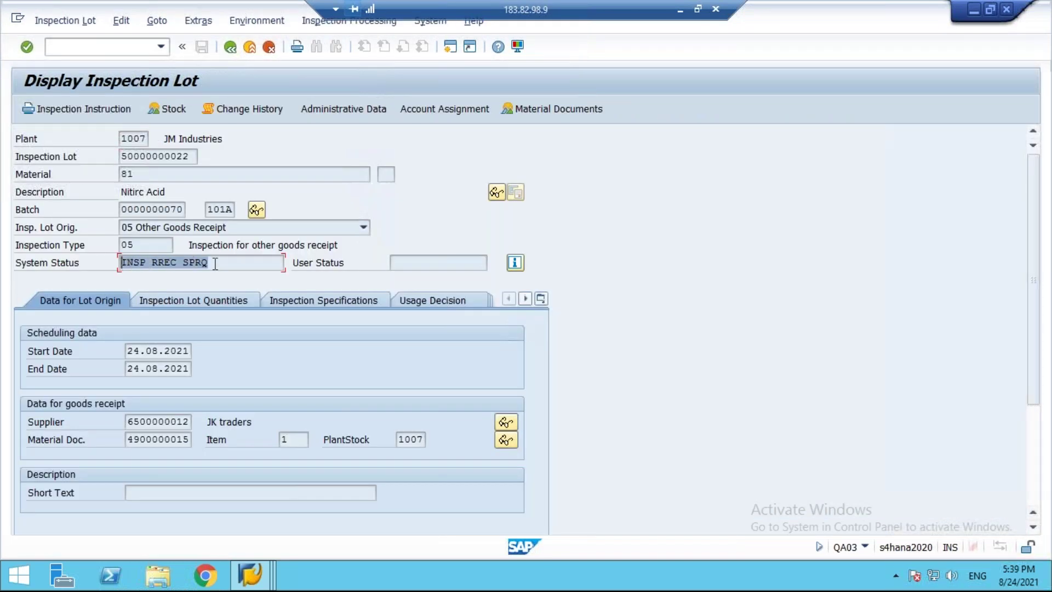
pyautogui.click(516, 262)
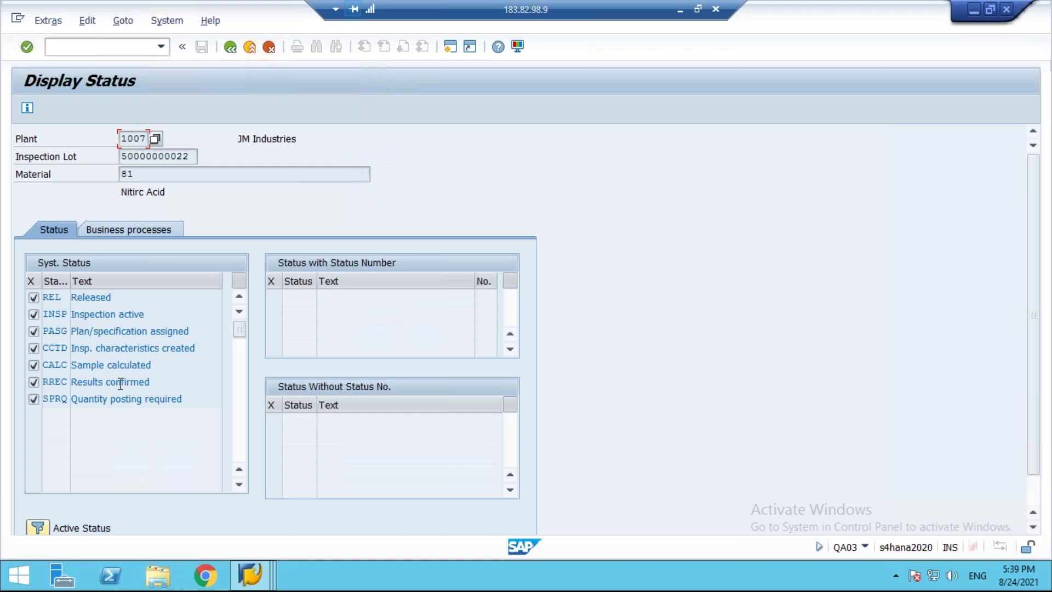
pyautogui.click(230, 47)
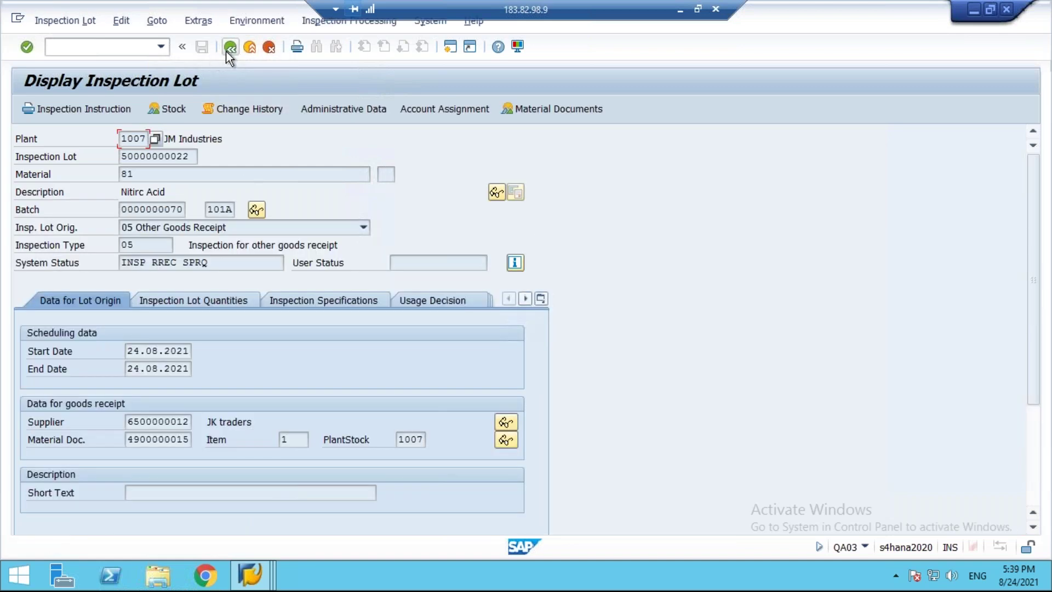
pyautogui.click(230, 48)
# Step: Switch to PowerPoint and review slide 12 with the five steps of results recording
pyautogui.click(680, 10)
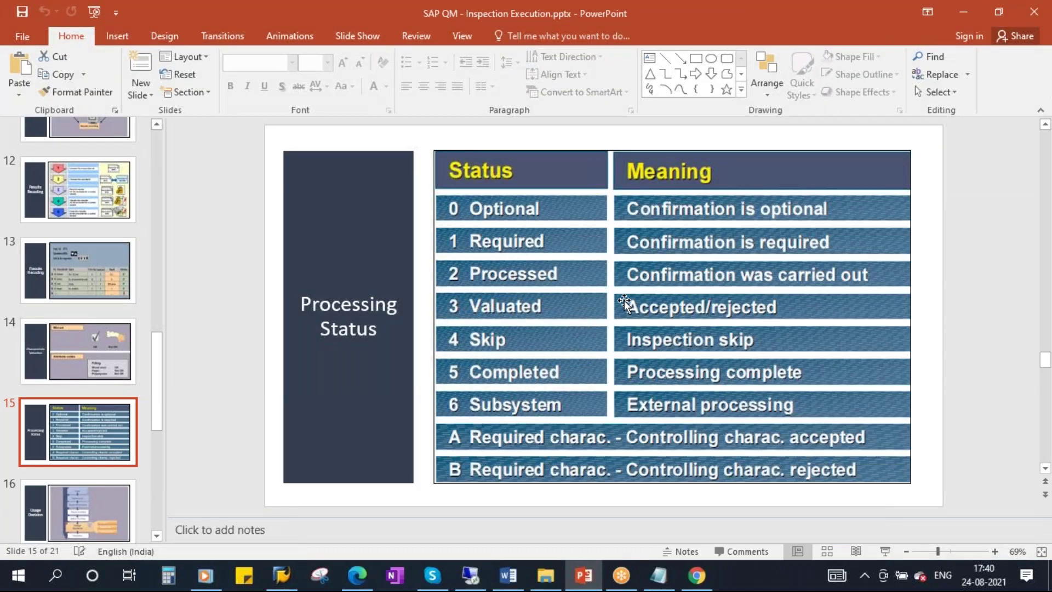
pyautogui.click(93, 209)
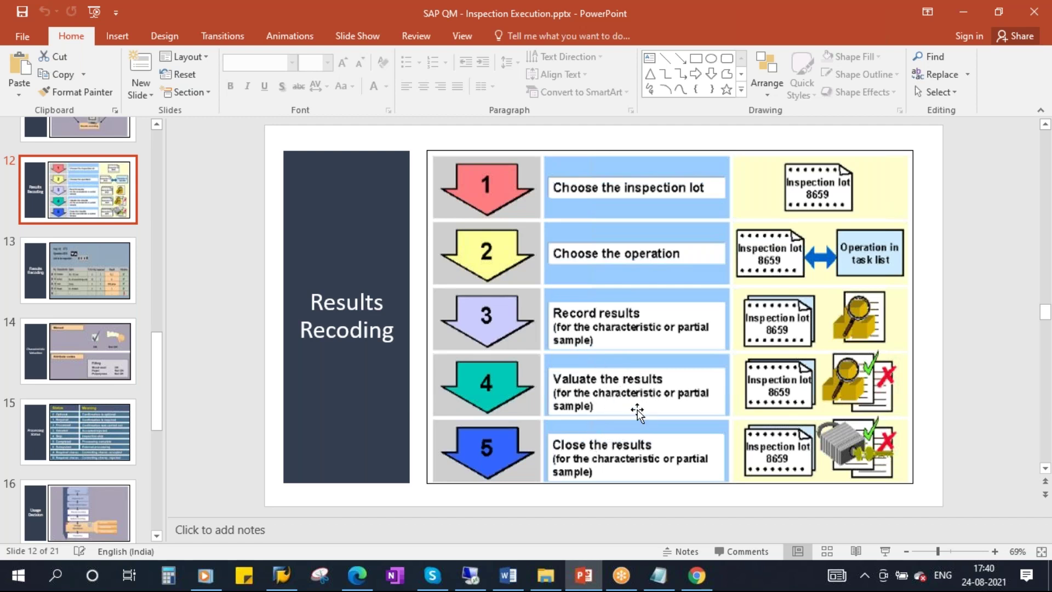
# Step: Return to SAP and bring up the window with the Results Recording settings of plant 1007
pyautogui.click(475, 585)
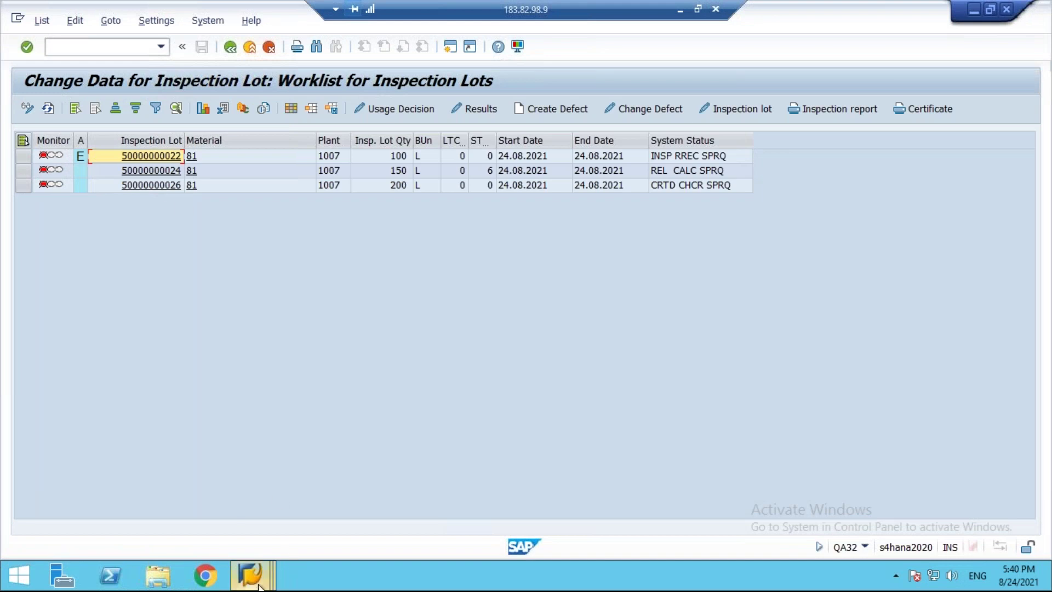
pyautogui.click(259, 585)
pyautogui.click(419, 475)
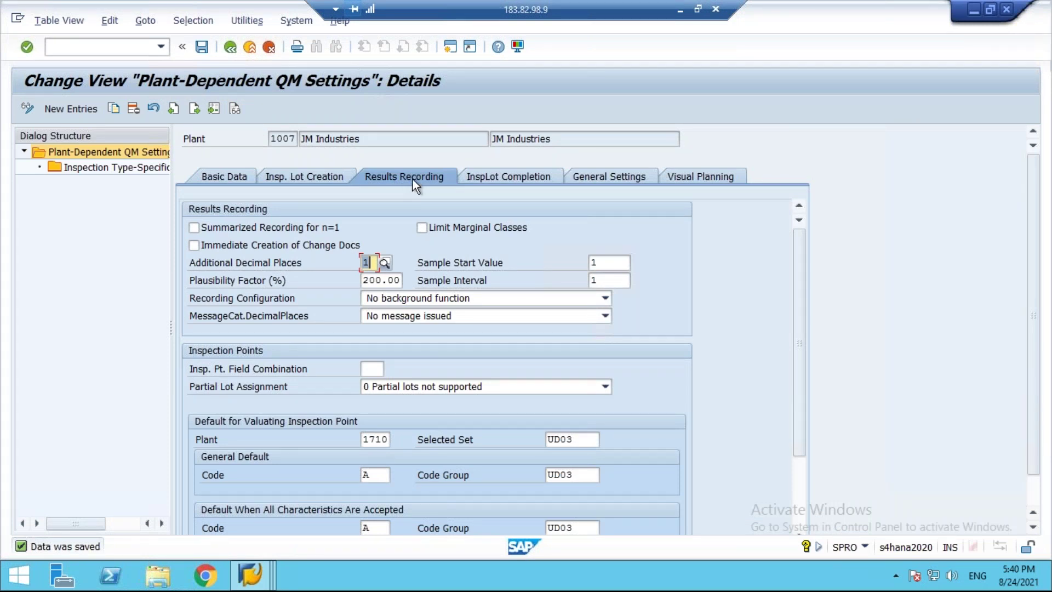
# Step: Return to the IMG, reopen Maintain Settings at Plant Level under Quality Management Basic Settings, and display the details of plant 1007
pyautogui.click(231, 47)
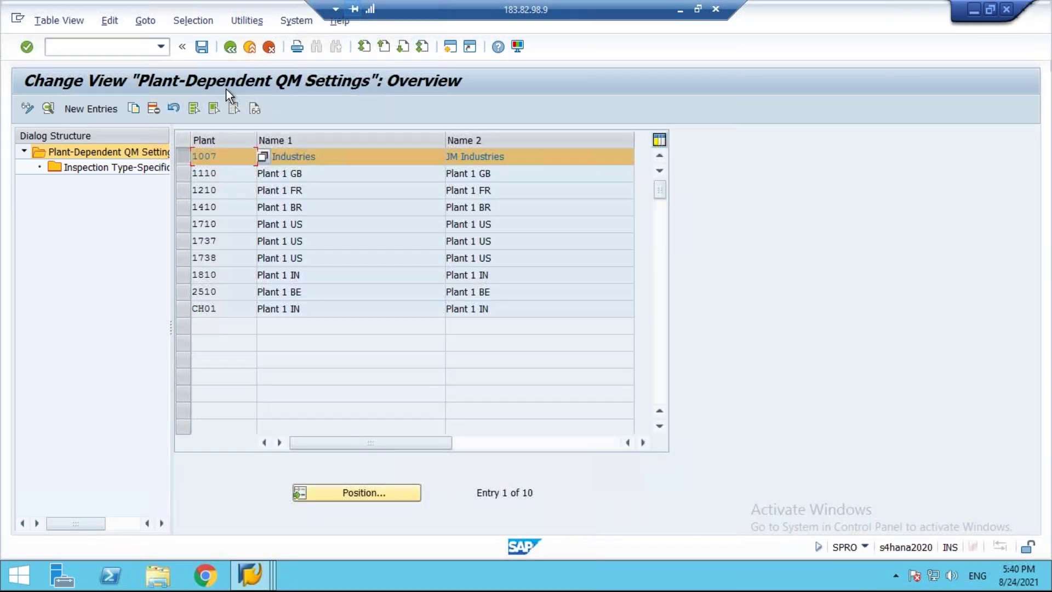
pyautogui.press('F3')
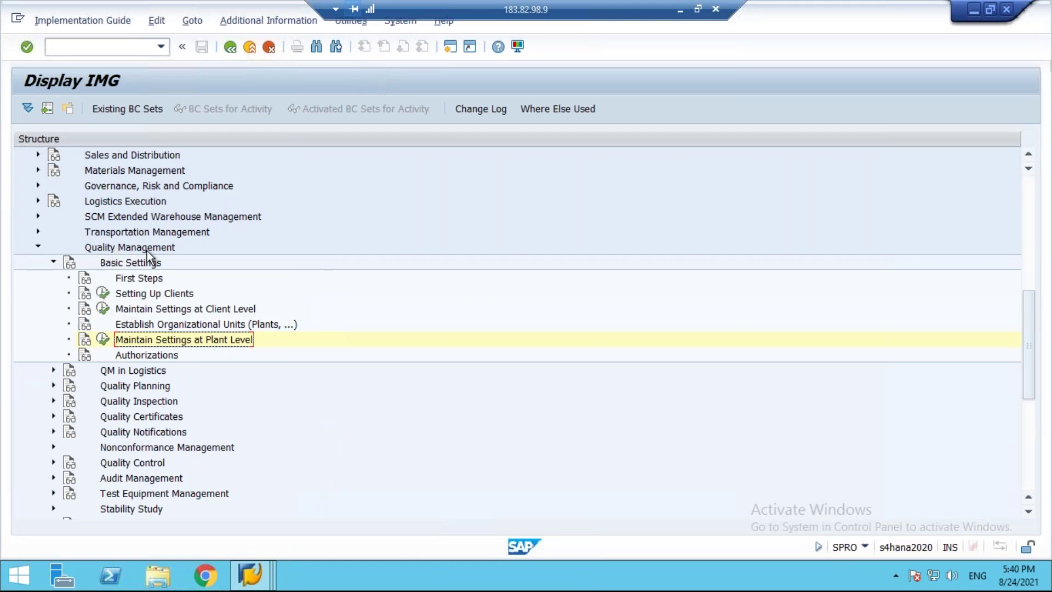
pyautogui.click(55, 262)
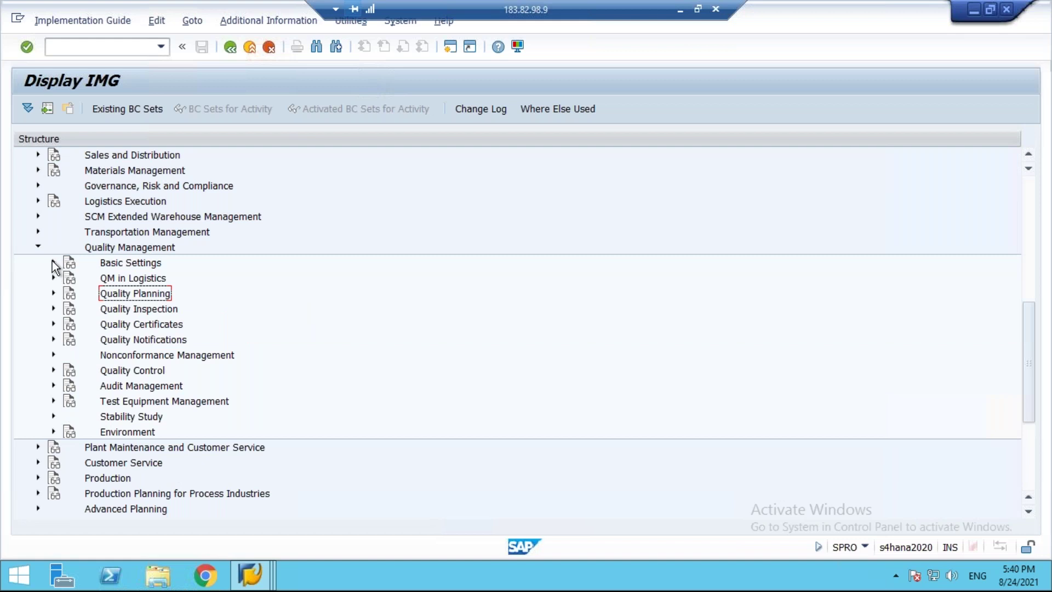
pyautogui.click(54, 263)
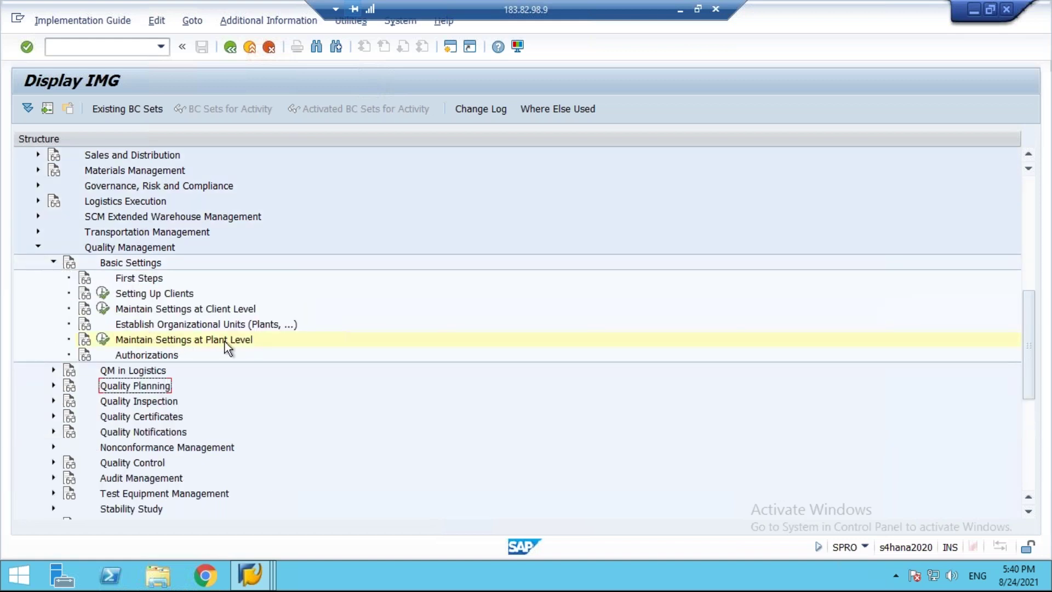
pyautogui.click(103, 341)
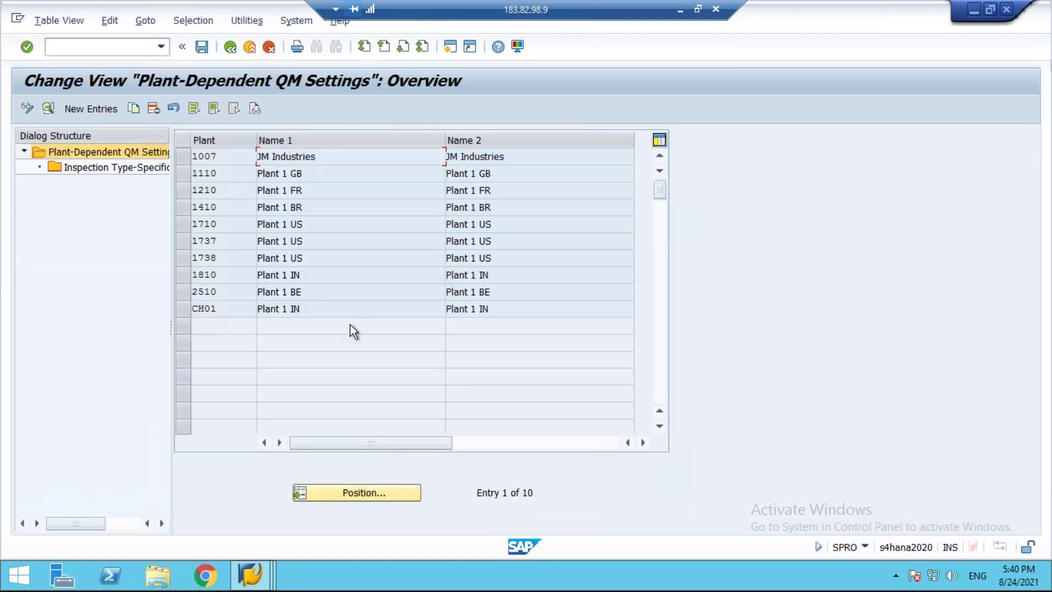
pyautogui.click(184, 158)
pyautogui.click(49, 108)
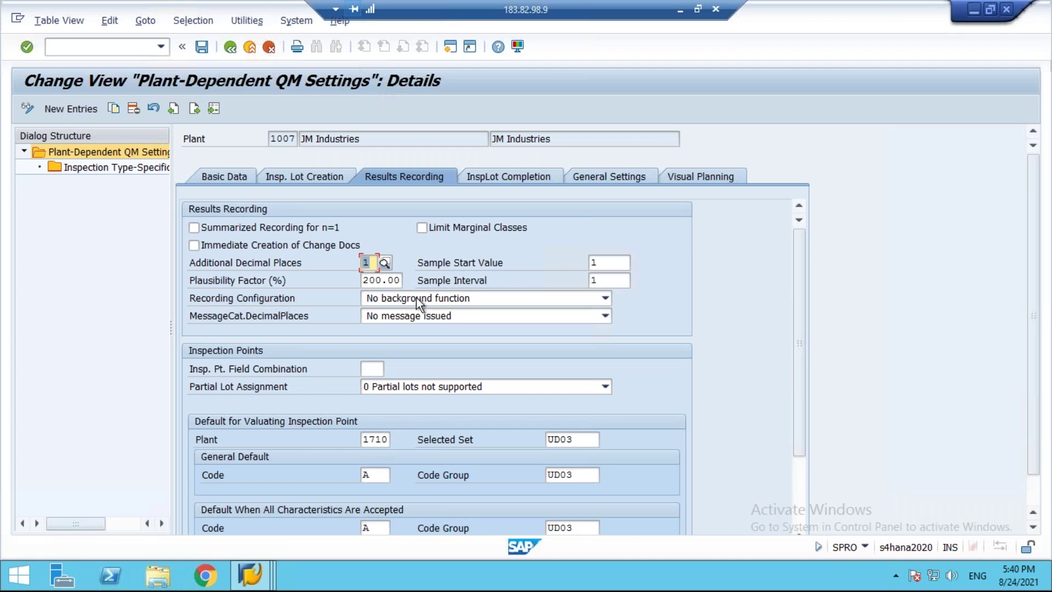
# Step: Set the Recording Configuration of plant 1007 to 1 Automatic close and save it under customizing request S4HK900390
pyautogui.click(603, 298)
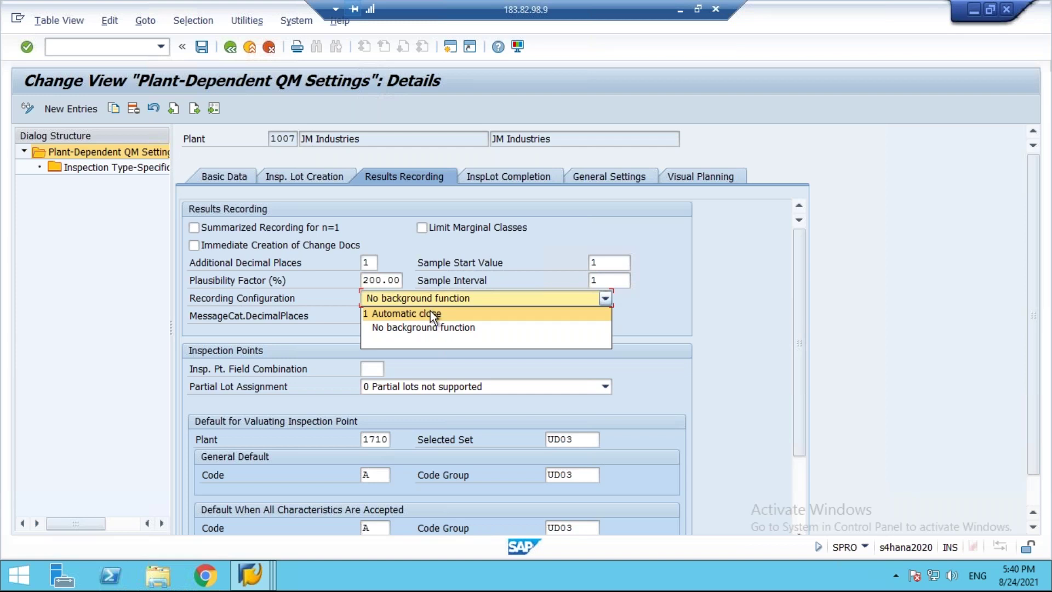
pyautogui.click(424, 315)
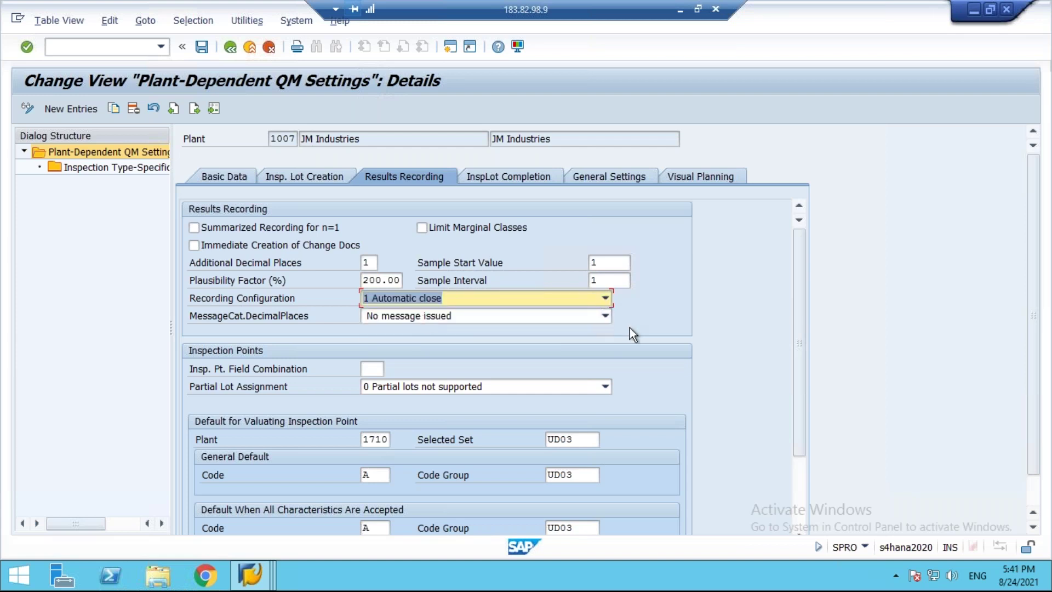
pyautogui.click(202, 48)
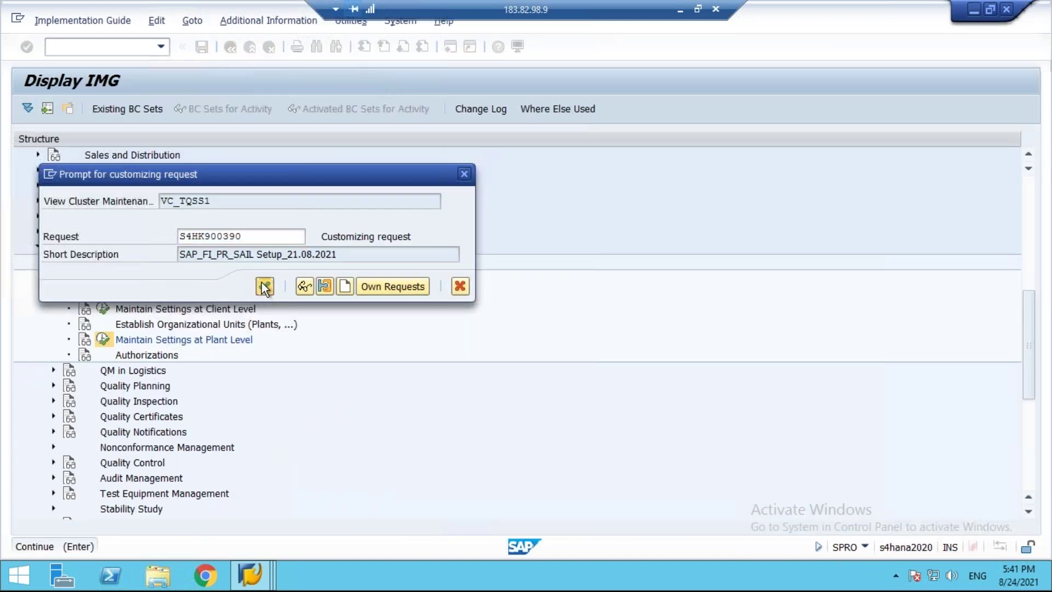
pyautogui.click(263, 285)
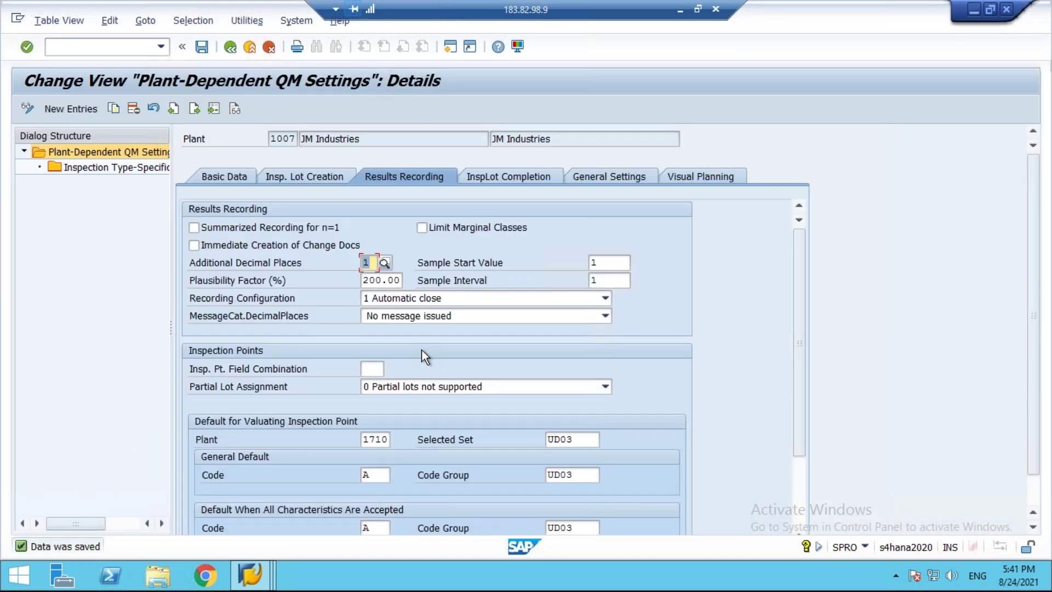
# Step: Close the Change Inspection Plan window and the extra worklist window, and refresh the remaining inspection lot worklist
pyautogui.click(273, 578)
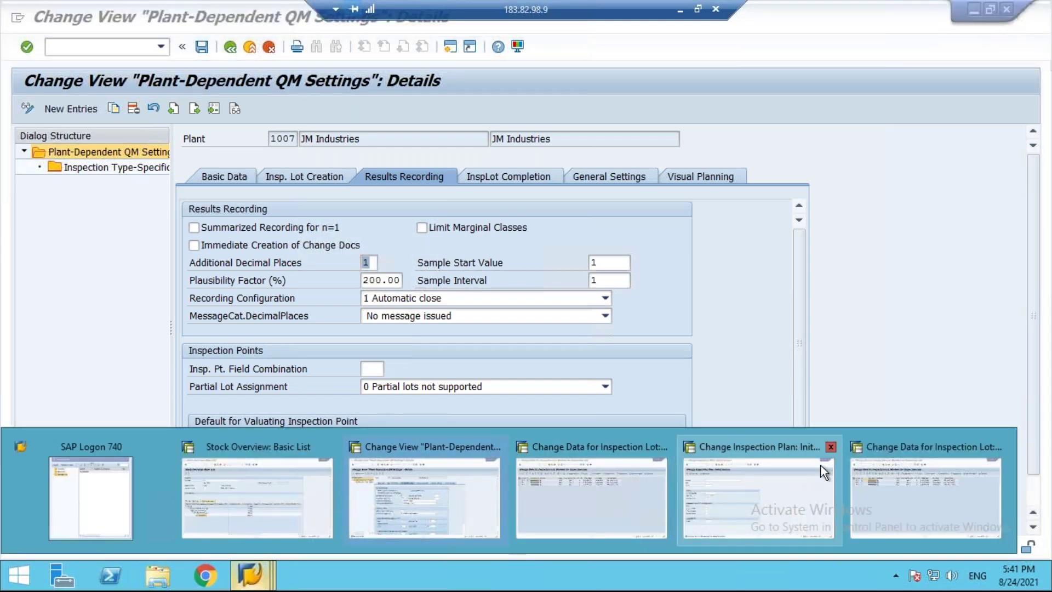
pyautogui.click(831, 447)
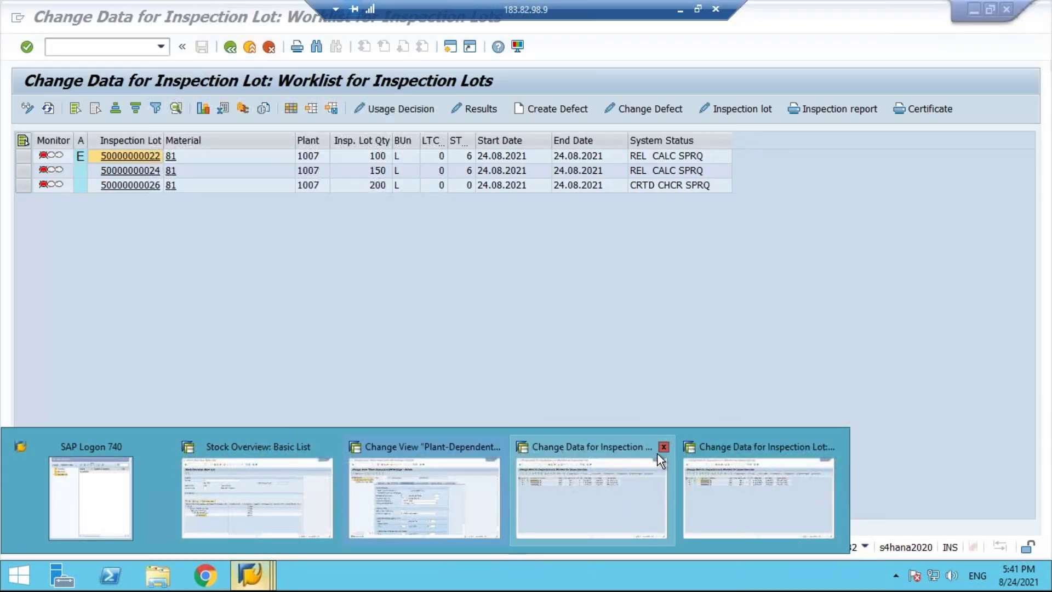
pyautogui.click(663, 447)
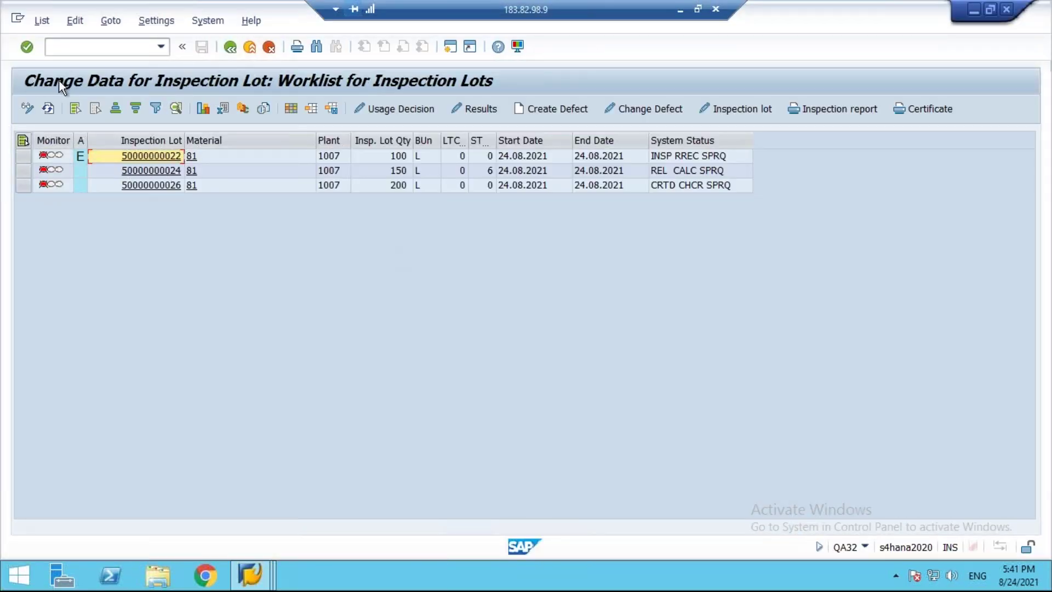
pyautogui.click(51, 105)
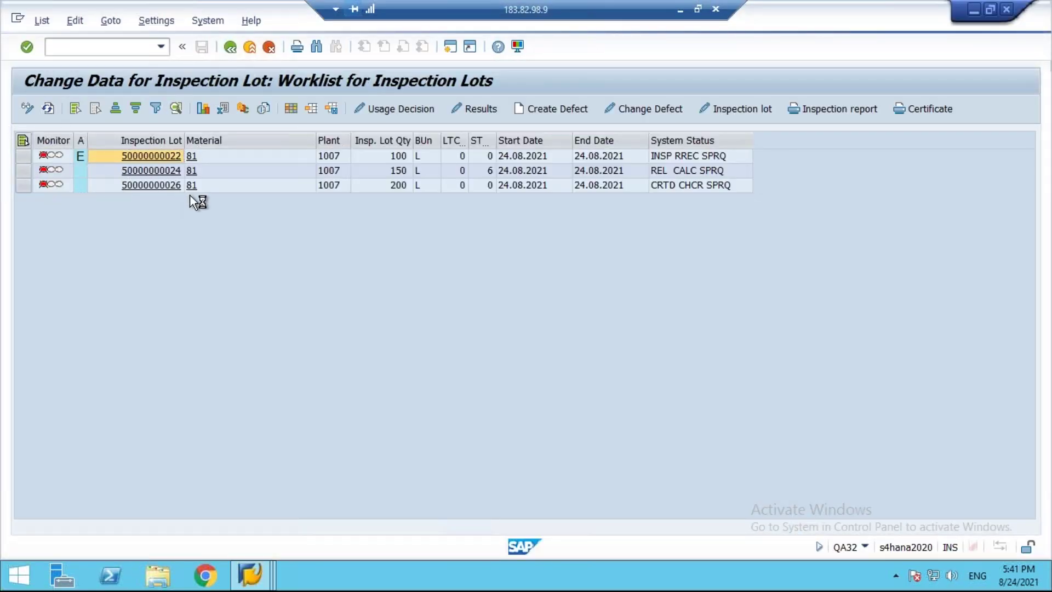
pyautogui.click(18, 173)
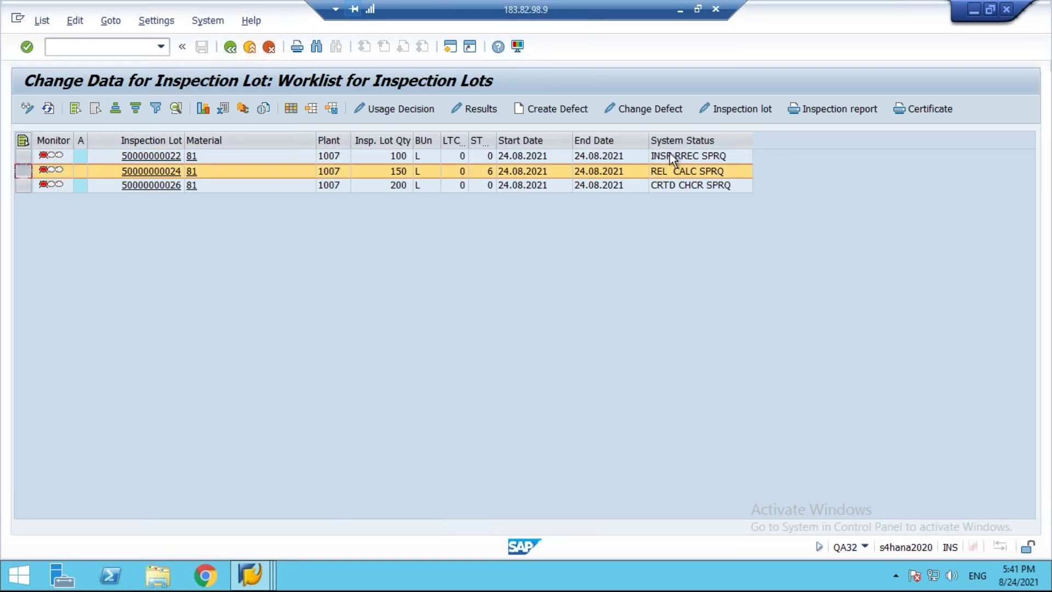
pyautogui.click(477, 109)
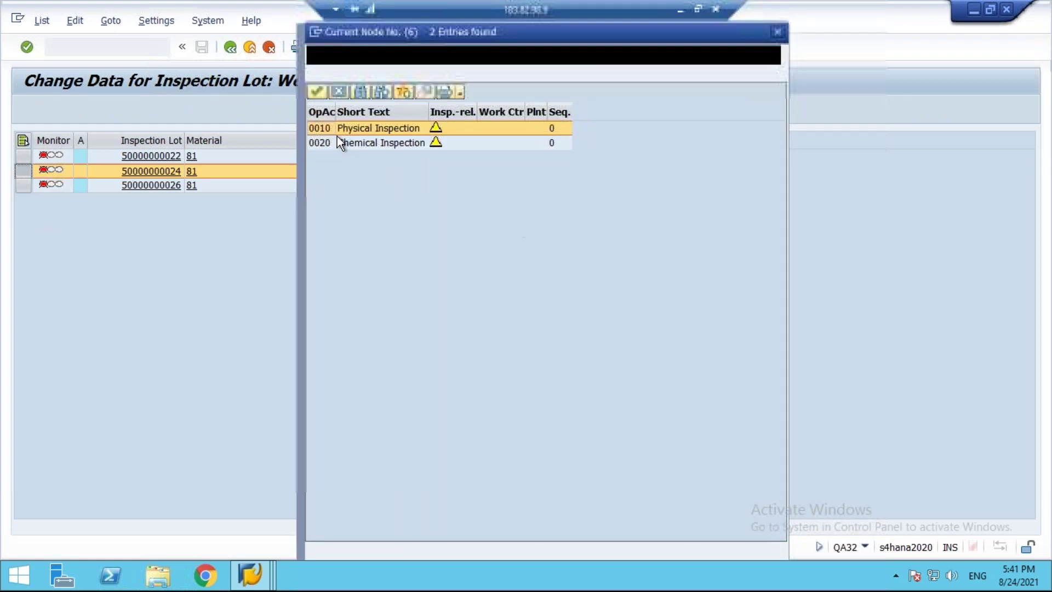
pyautogui.doubleClick(374, 130)
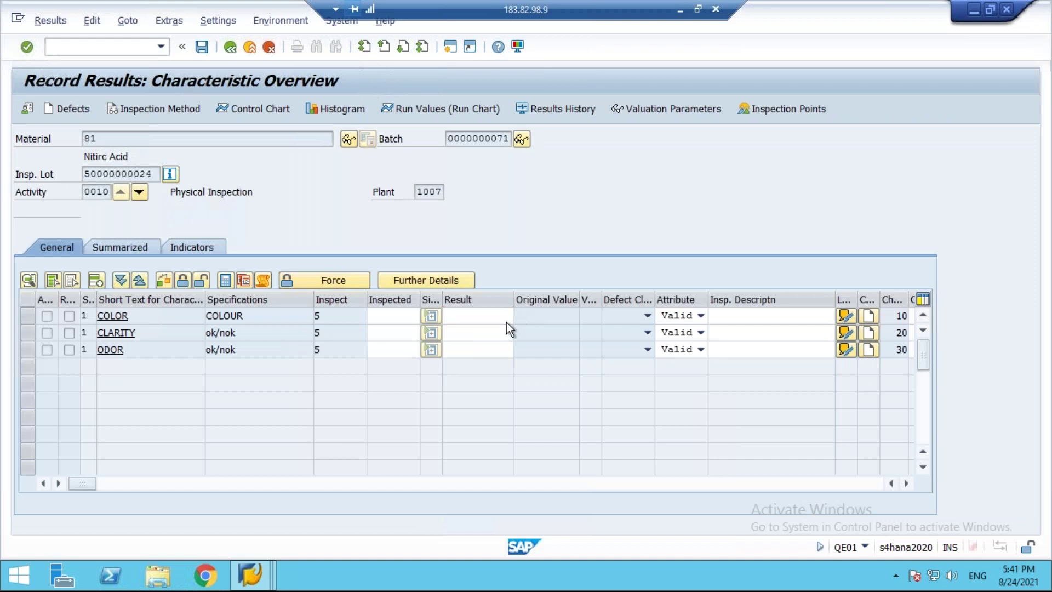
# Step: Record 01 RED for COLOR and OK for CLARITY and ODOR, and save operation 0010 while moving on to operation 0020
pyautogui.click(520, 316)
pyautogui.click(129, 248)
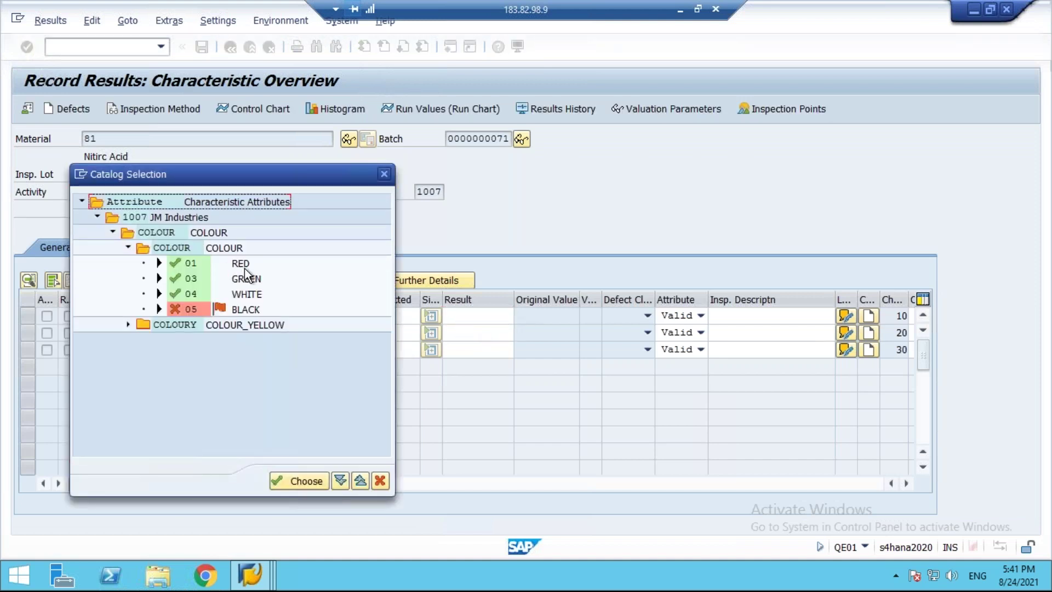
pyautogui.doubleClick(239, 263)
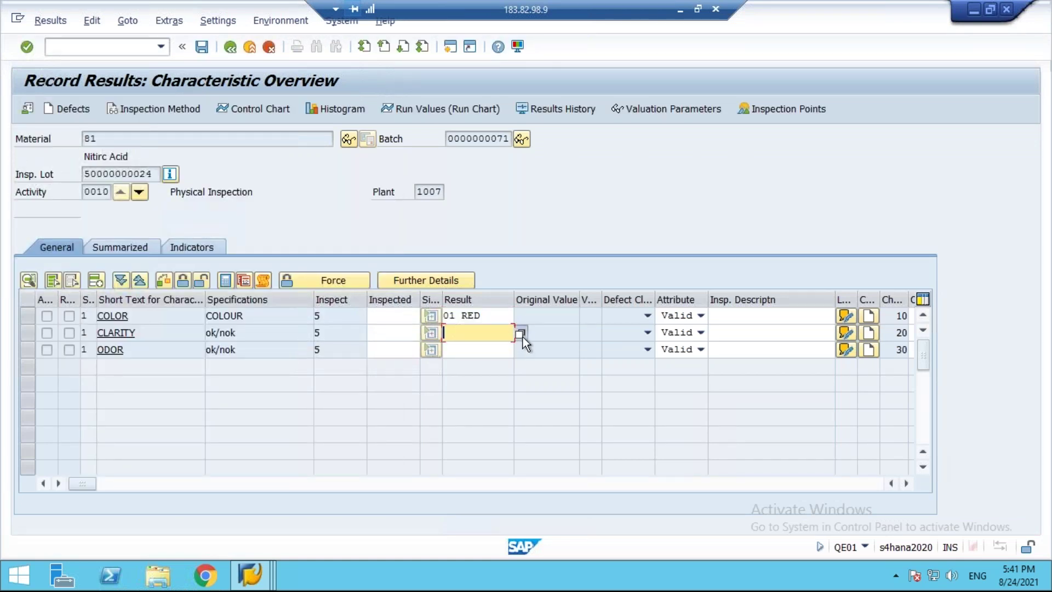
pyautogui.click(521, 333)
pyautogui.doubleClick(190, 279)
pyautogui.click(477, 350)
pyautogui.click(521, 350)
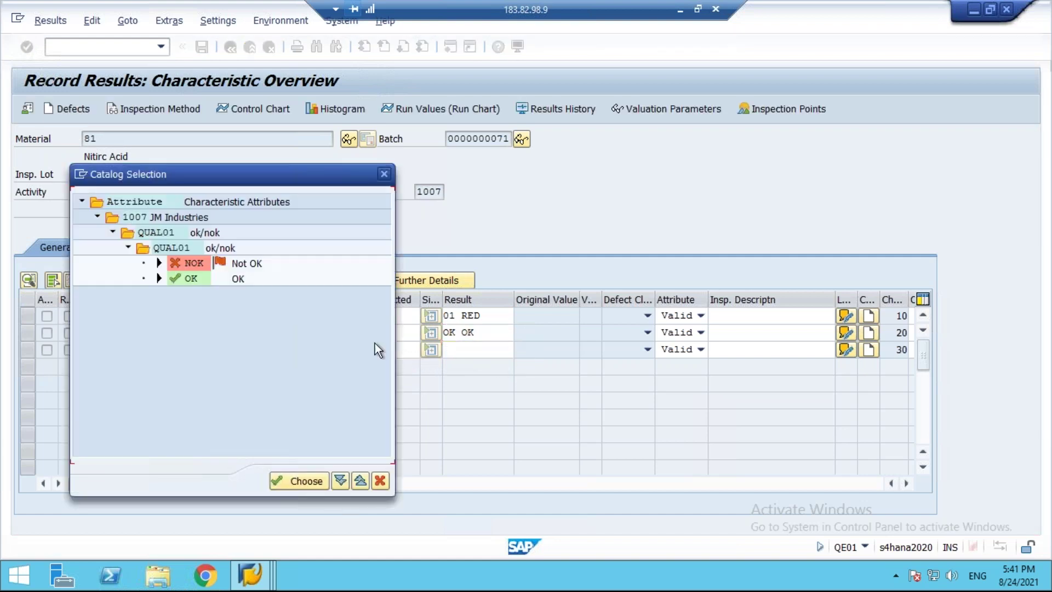
pyautogui.doubleClick(203, 278)
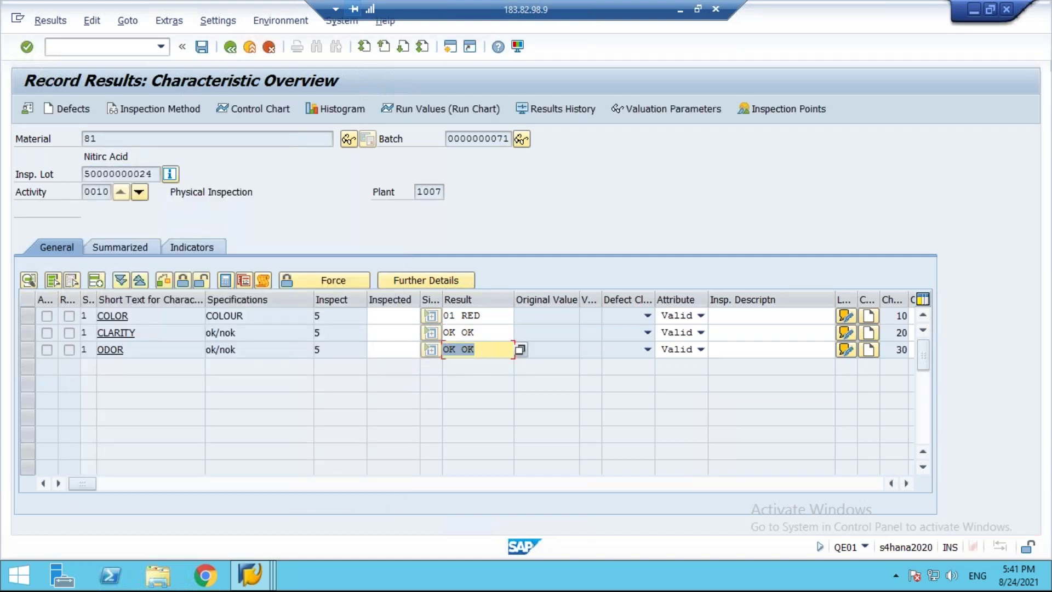
pyautogui.press('Return')
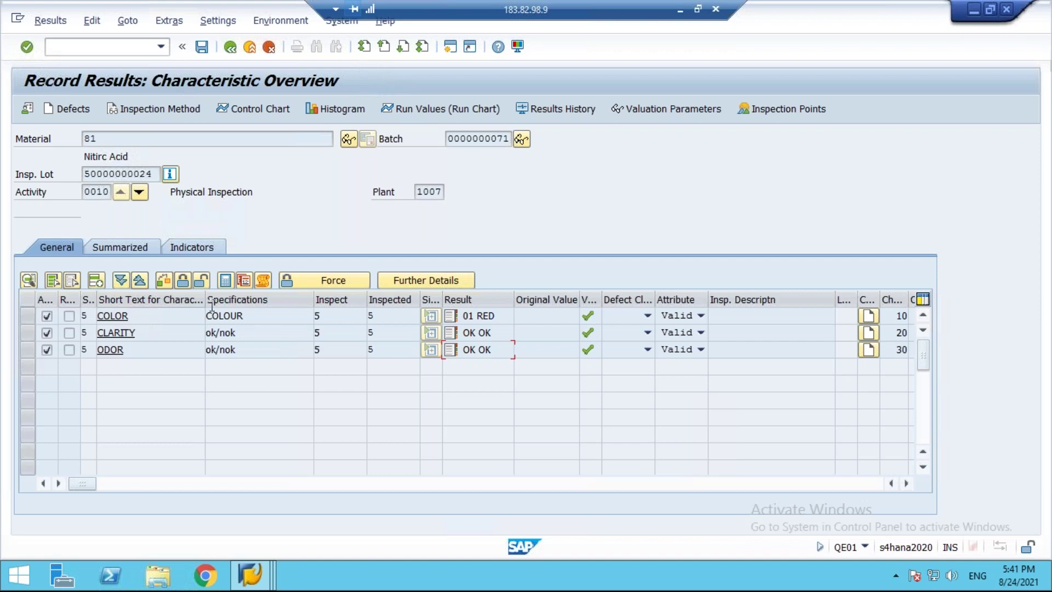
pyautogui.click(139, 193)
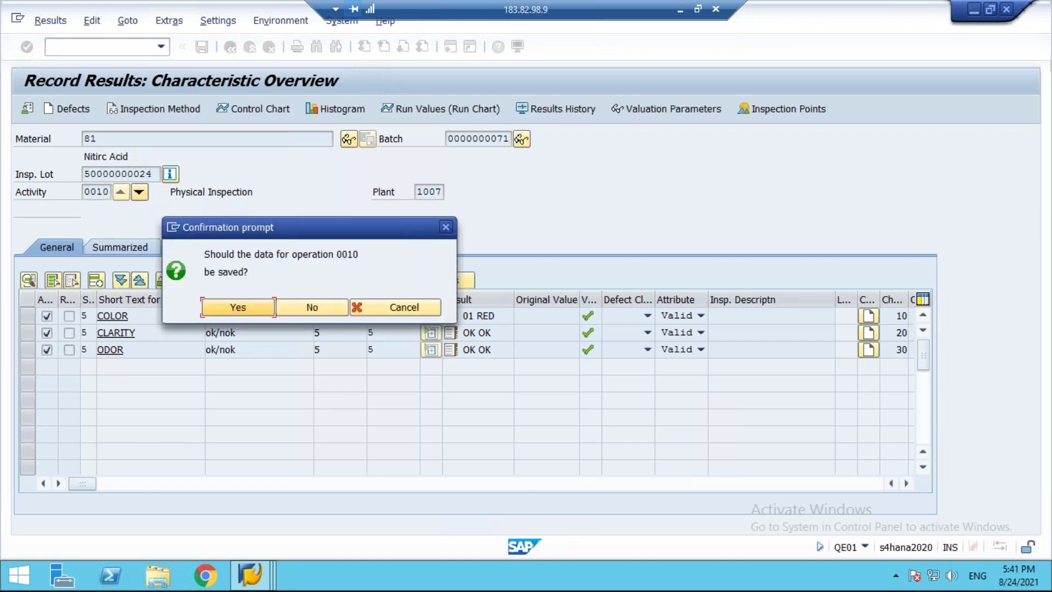
pyautogui.click(235, 309)
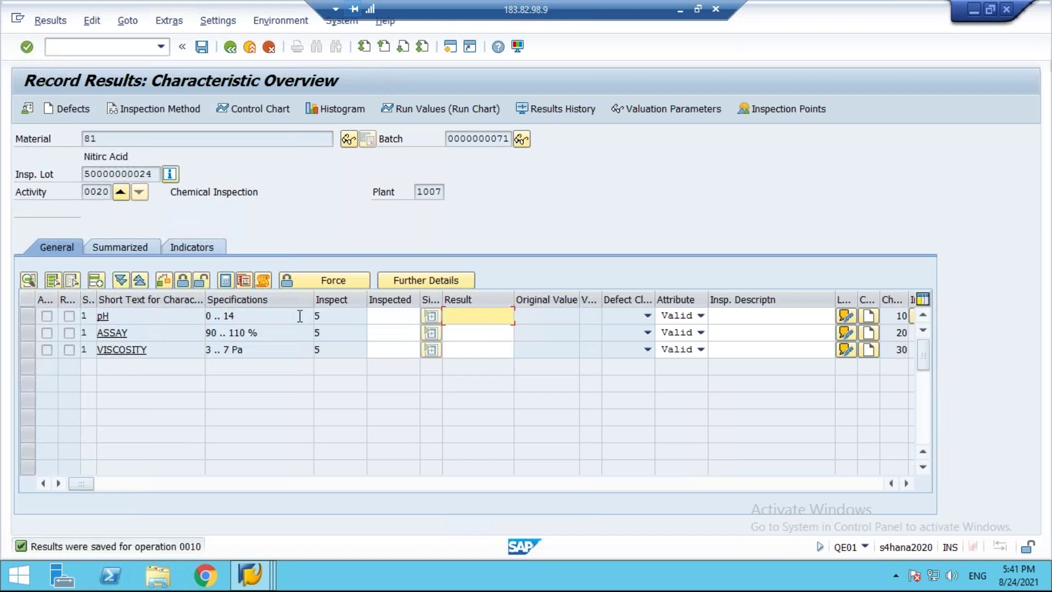
# Step: Record 9 for pH, 103 for ASSAY and 5 for VISCOSITY, save the results of operation 0020 and refresh the worklist
pyautogui.write('9')
pyautogui.click(456, 332)
pyautogui.write('103')
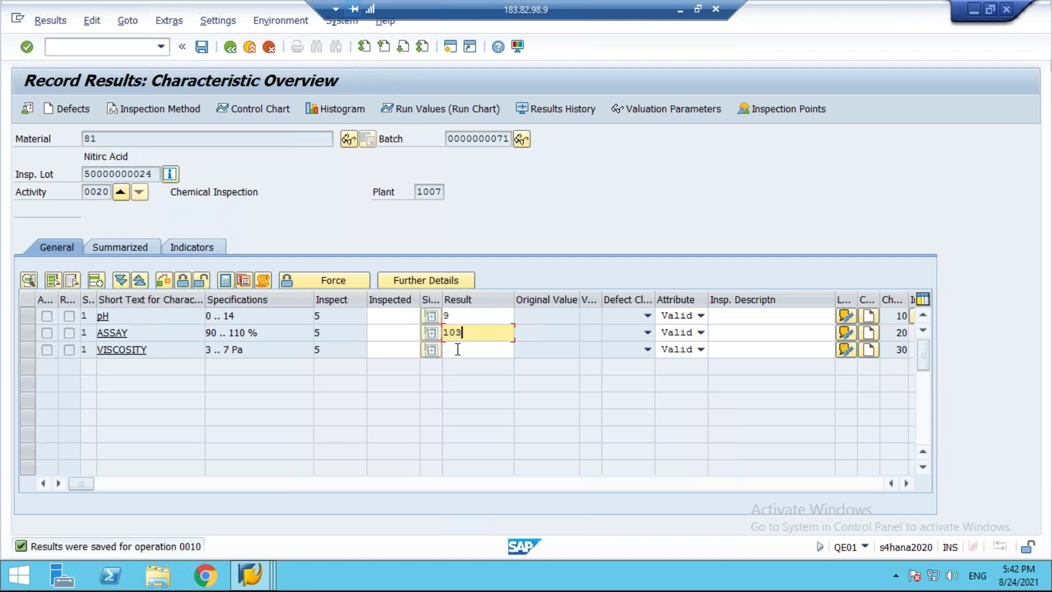
pyautogui.click(457, 349)
pyautogui.write('5')
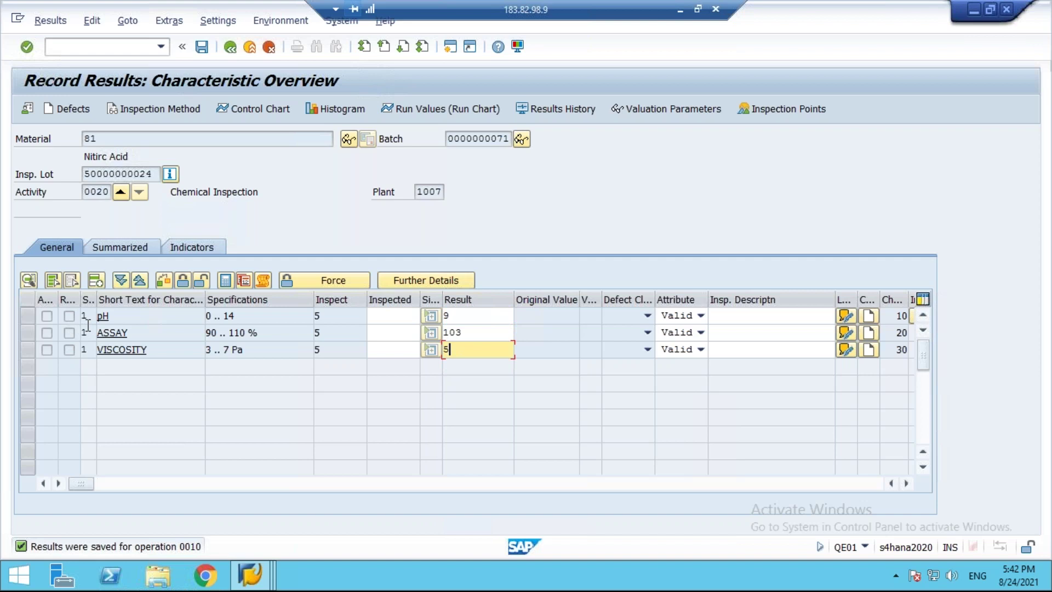
pyautogui.press('Return')
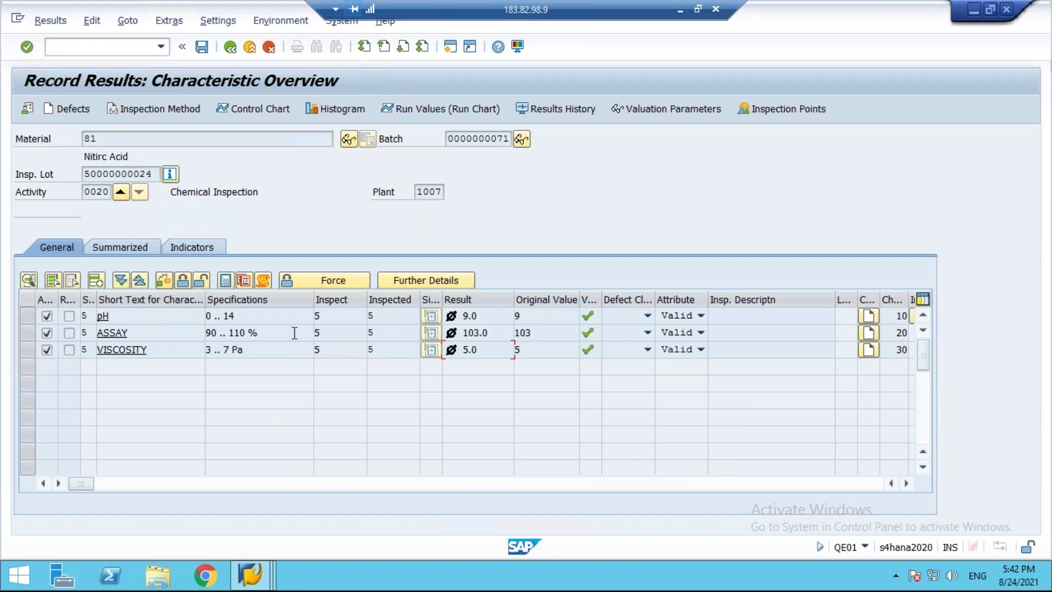
pyautogui.click(200, 47)
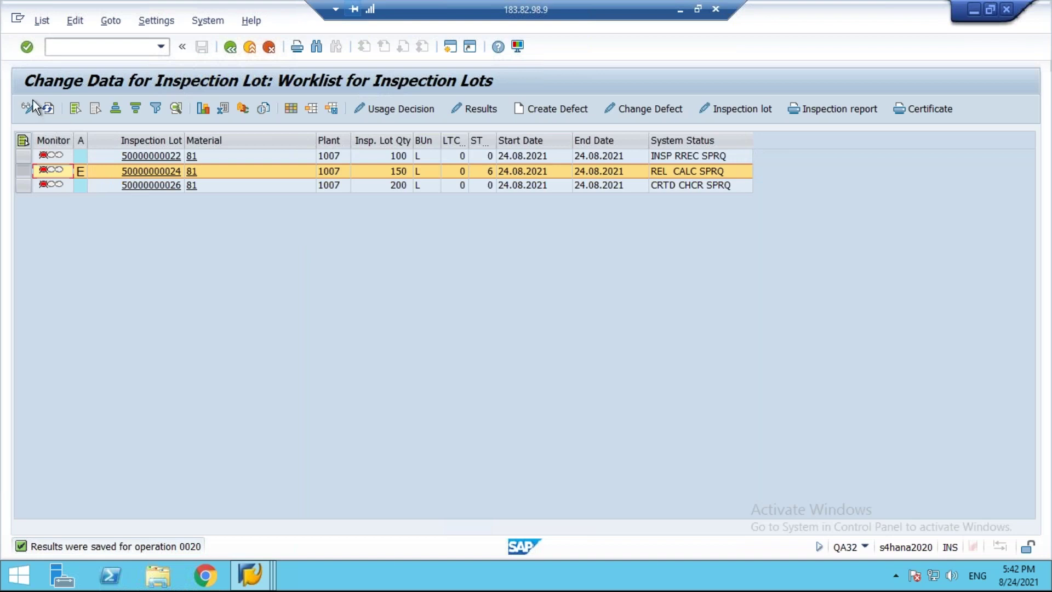
pyautogui.click(48, 108)
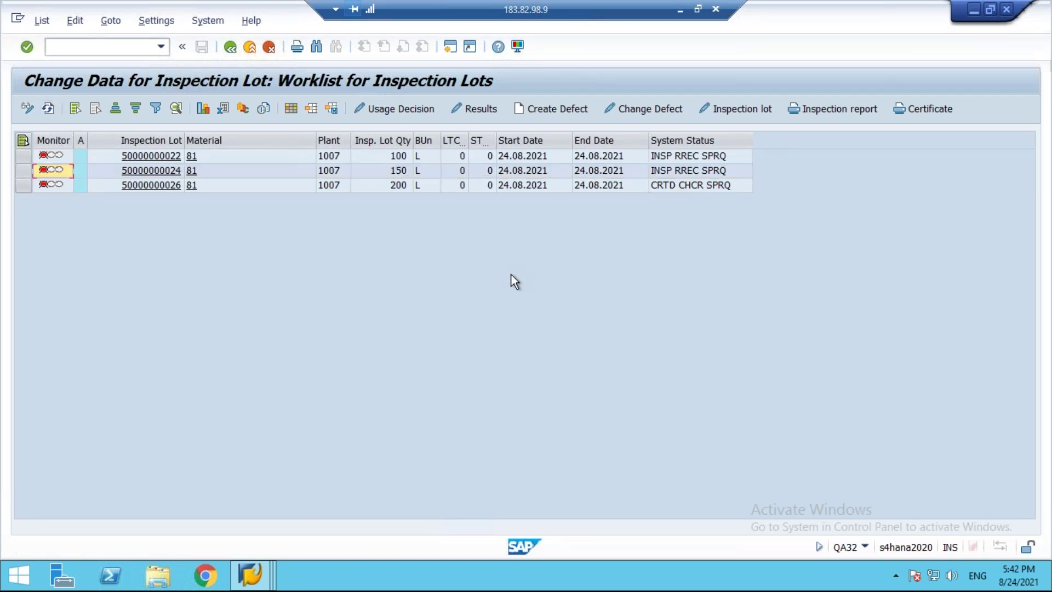
# Step: Switch to PowerPoint and review slides 13 to 16 on results recording, characteristic valuation, processing status and usage decision
pyautogui.click(680, 10)
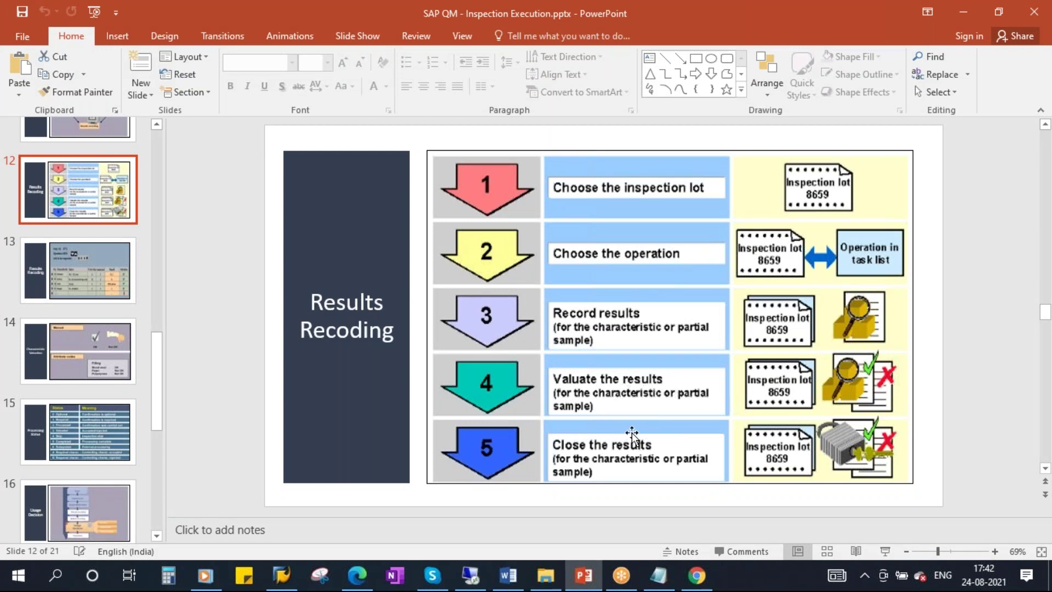
pyautogui.scroll(-1, 97, 377)
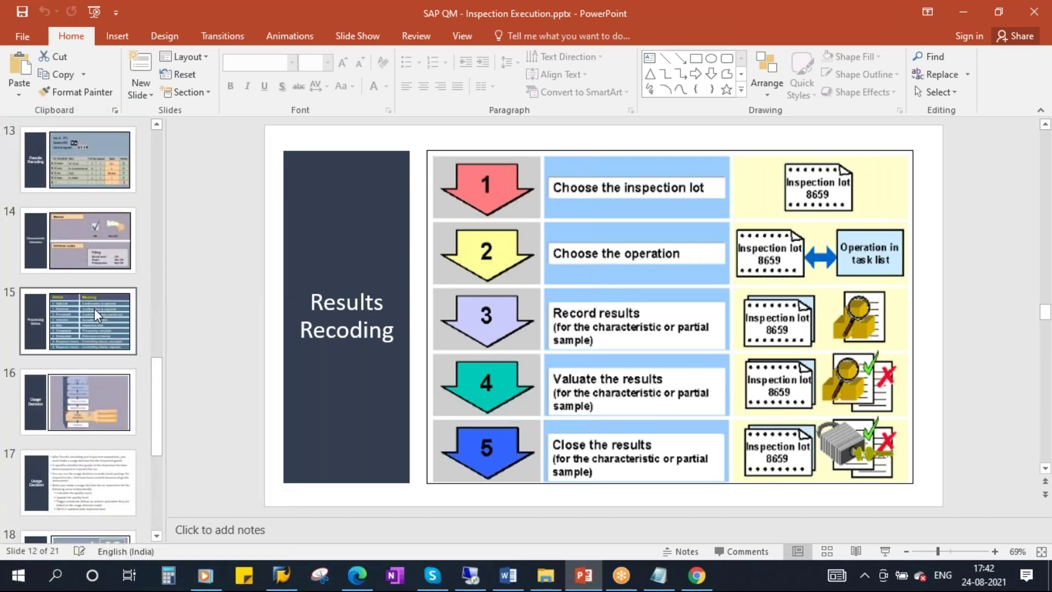
pyautogui.click(75, 230)
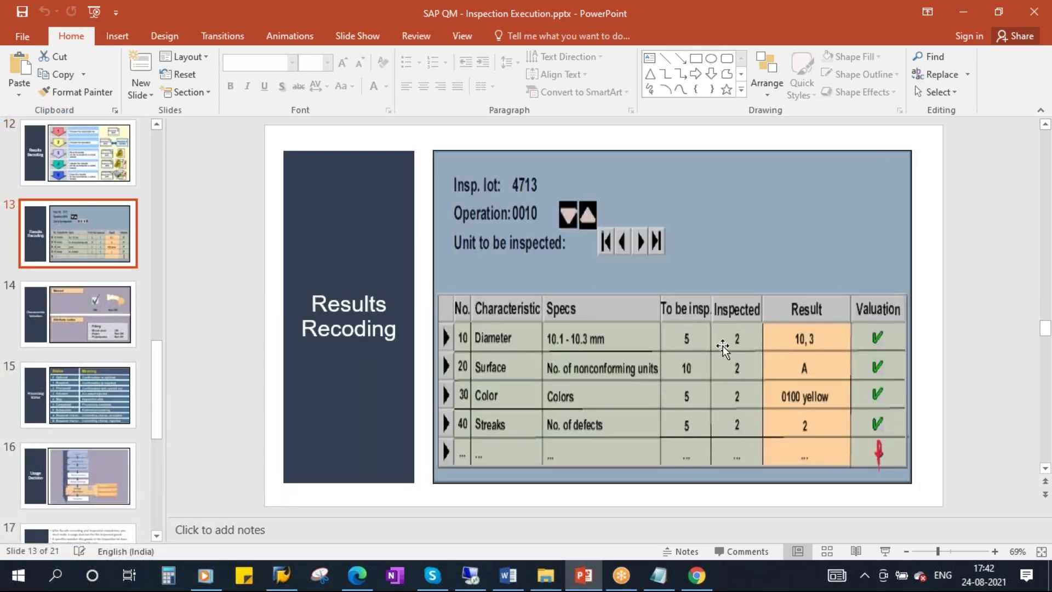
pyautogui.click(70, 318)
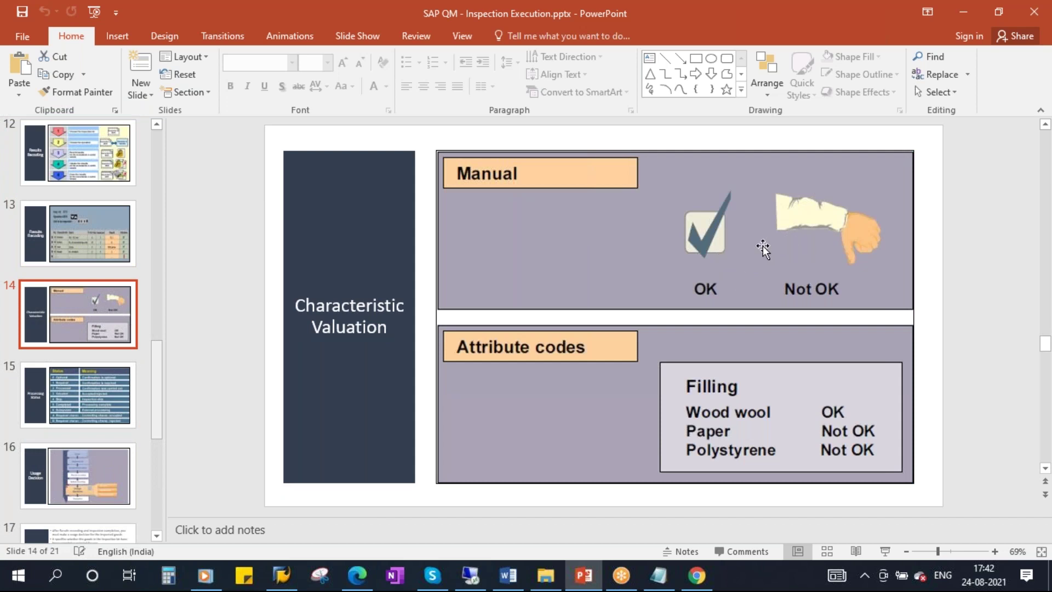
pyautogui.click(77, 396)
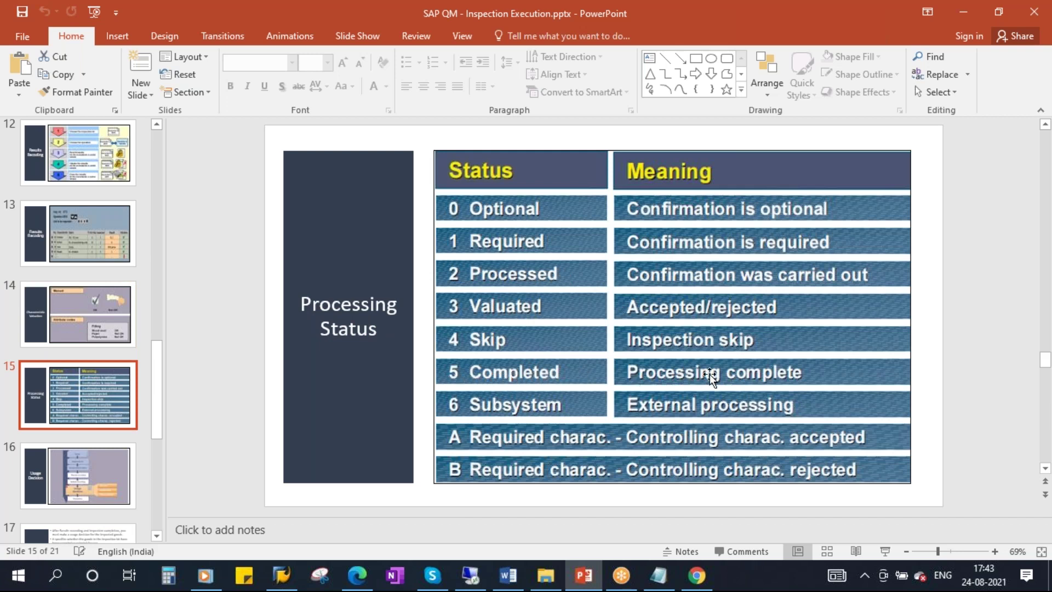
pyautogui.click(88, 472)
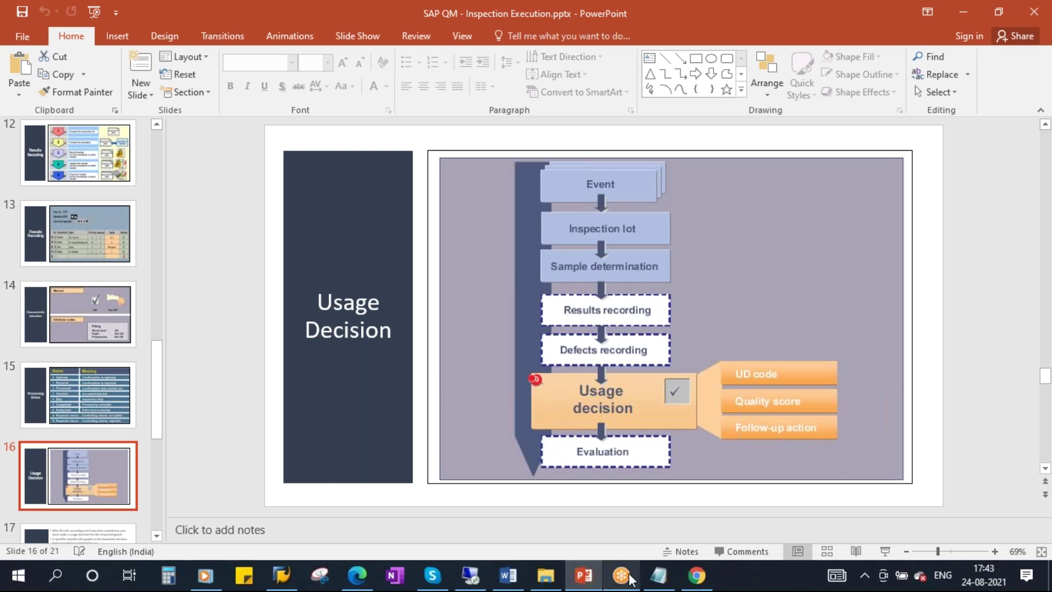
# Step: Switch to Notepad and add the indented line "Usage Decision - Manual/Automatic" below the results recording line
pyautogui.click(659, 575)
pyautogui.press('Return')
pyautogui.write('u')
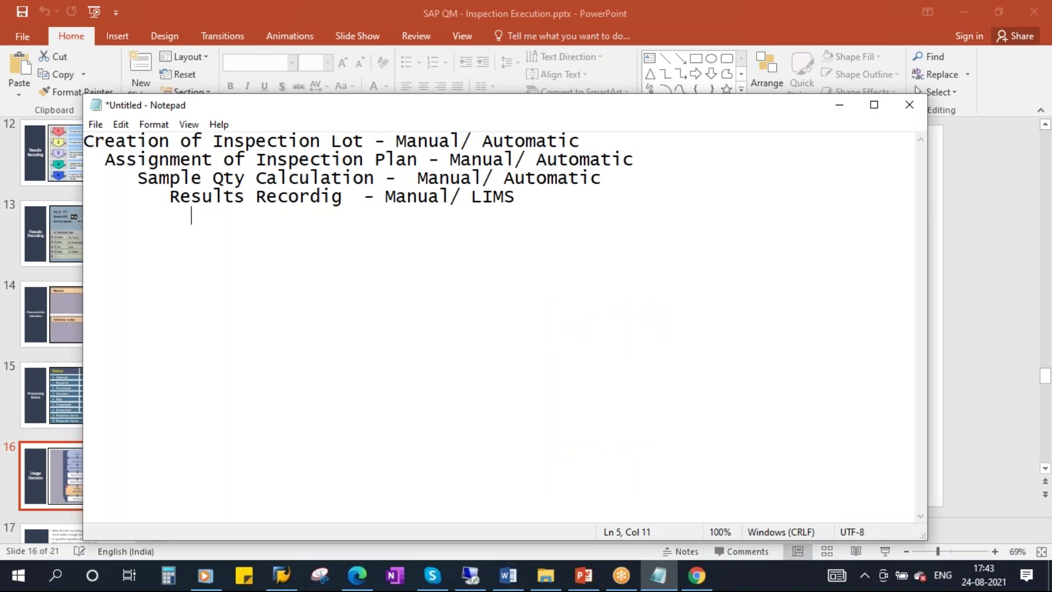
pyautogui.press('BackSpace')
pyautogui.write('Usage ')
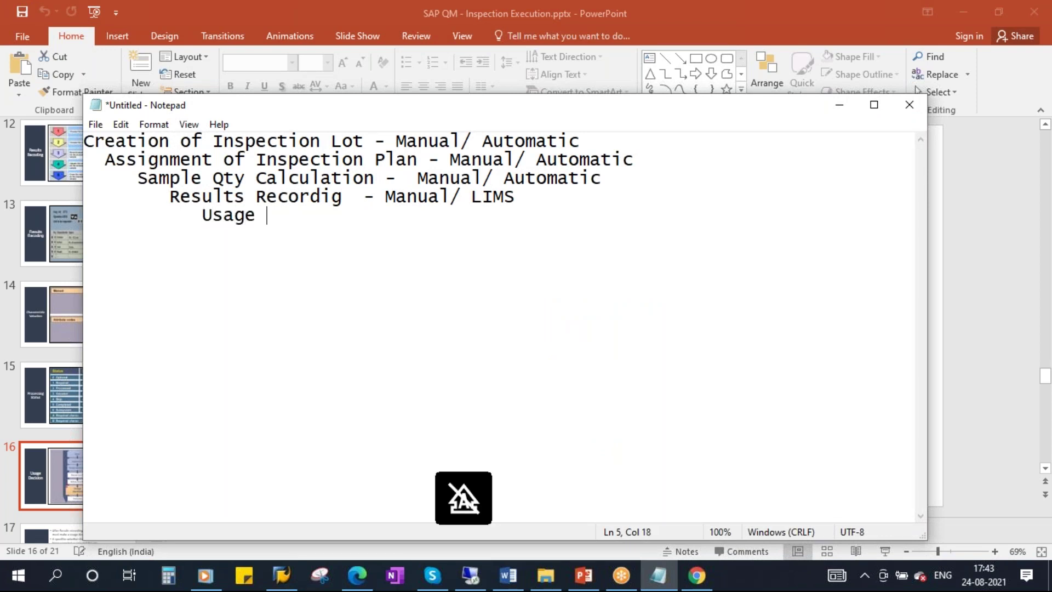
pyautogui.write('Decision - ')
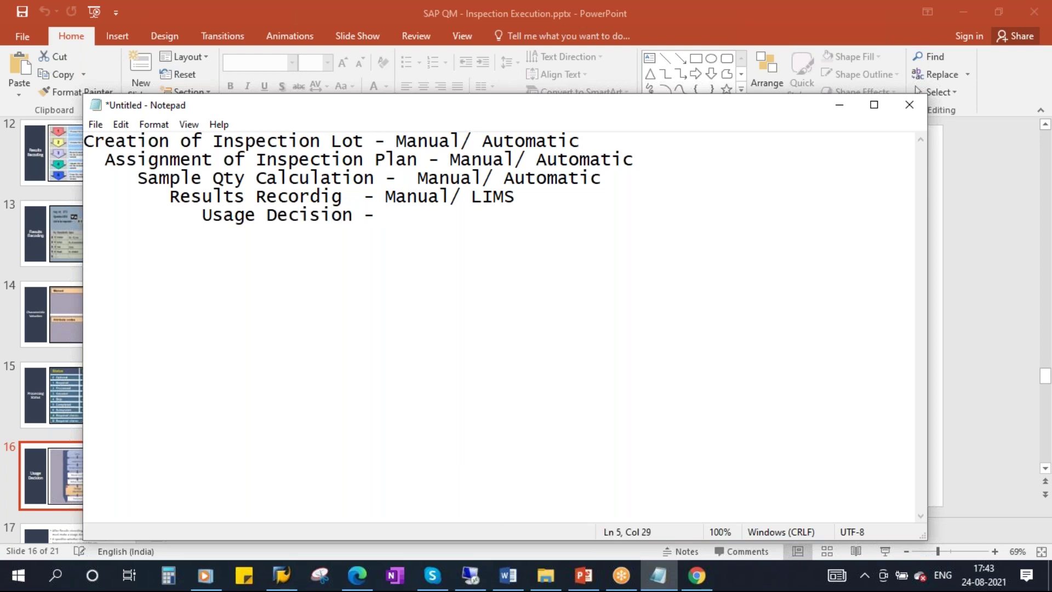
pyautogui.write('Manual/Auto')
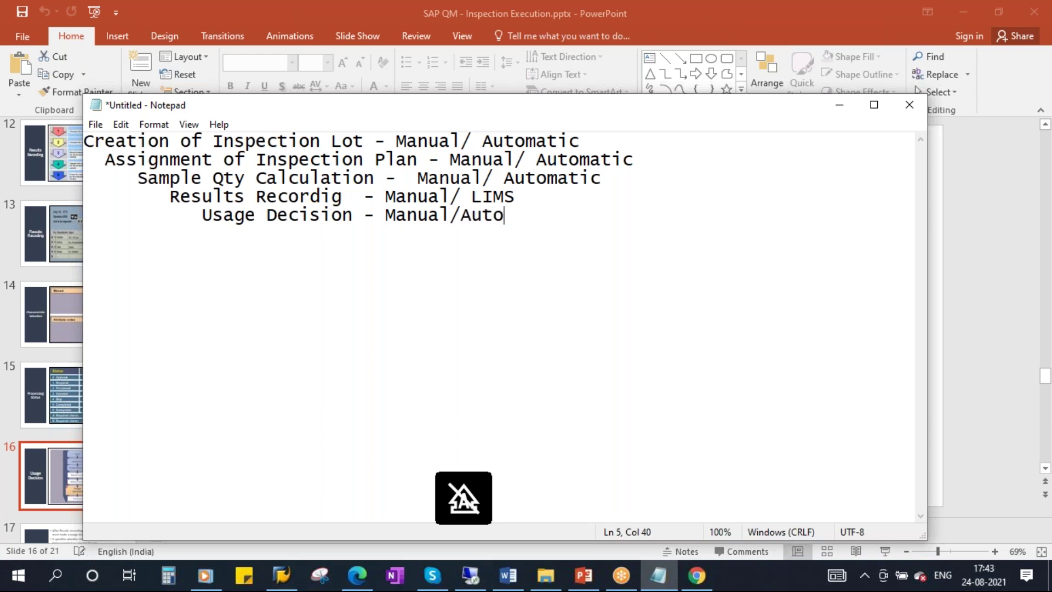
pyautogui.write('matic')
pyautogui.click(203, 216)
pyautogui.click(573, 220)
# Step: Add a further indented line "Stock Posting" below the usage decision line
pyautogui.press('Return')
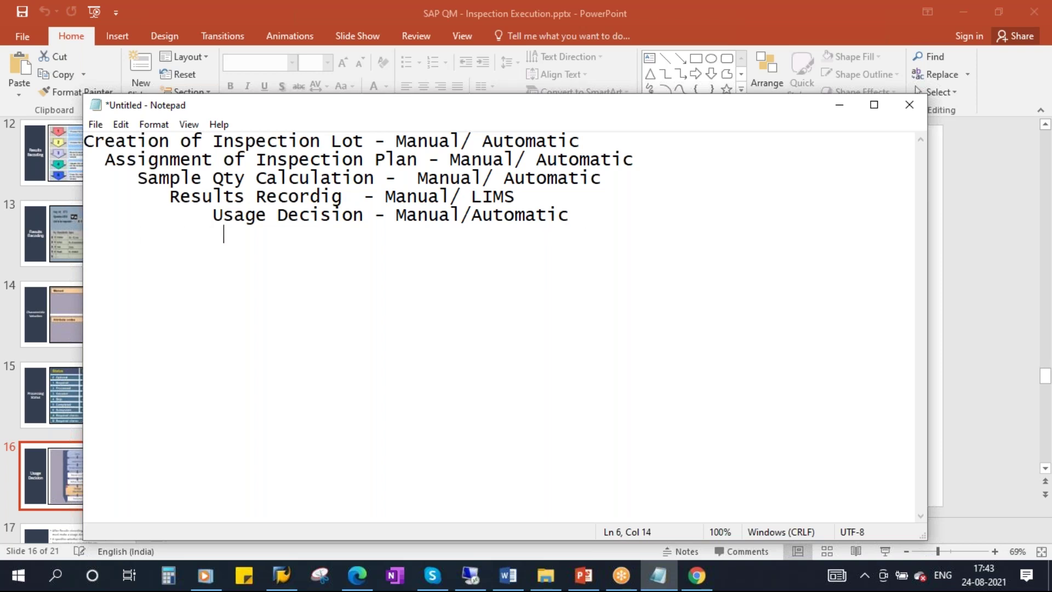
pyautogui.write('Stock')
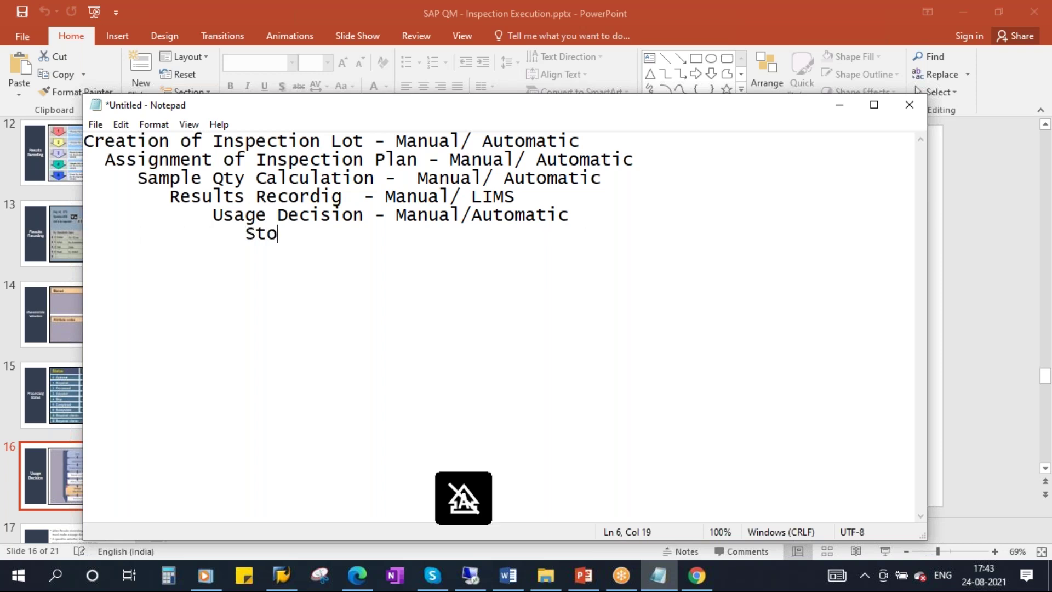
pyautogui.write(' Posting')
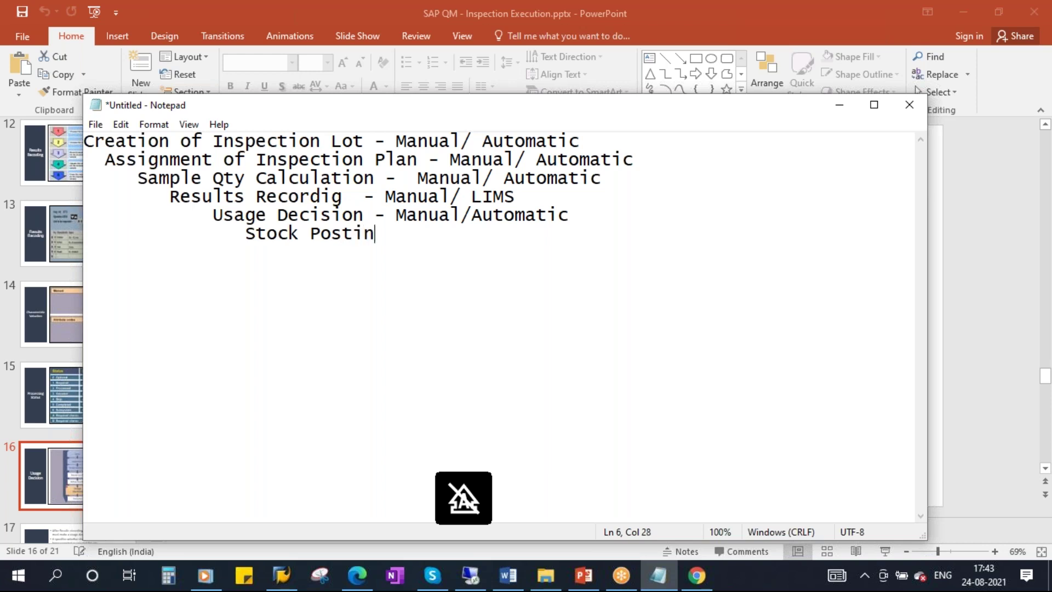
pyautogui.click(244, 235)
pyautogui.moveTo(214, 216); pyautogui.dragTo(331, 215)
pyautogui.click(330, 237)
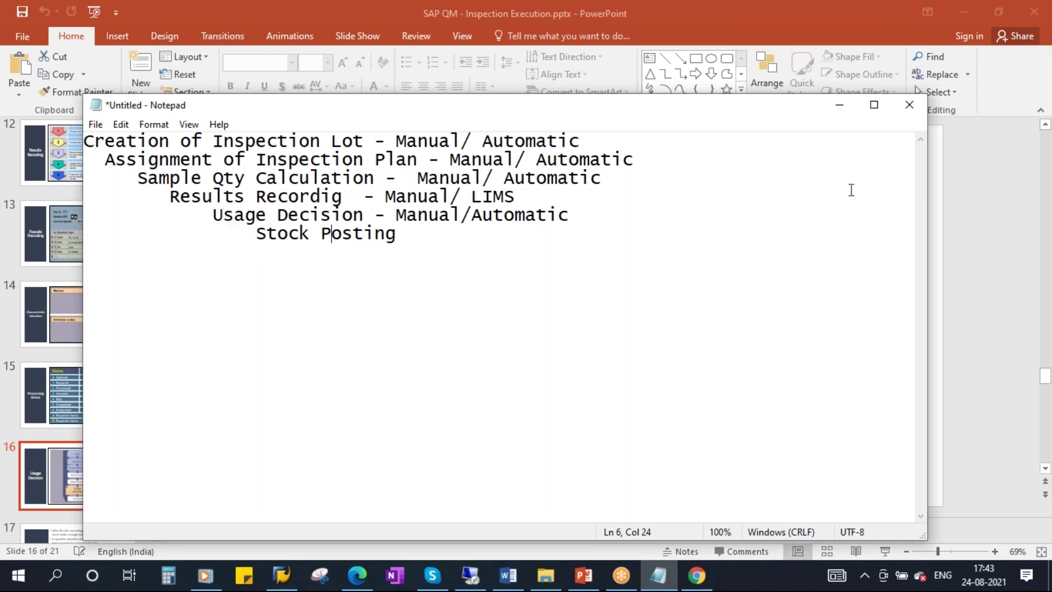
# Step: Return to the PowerPoint presentation and open slide 17 on the usage decision
pyautogui.click(839, 104)
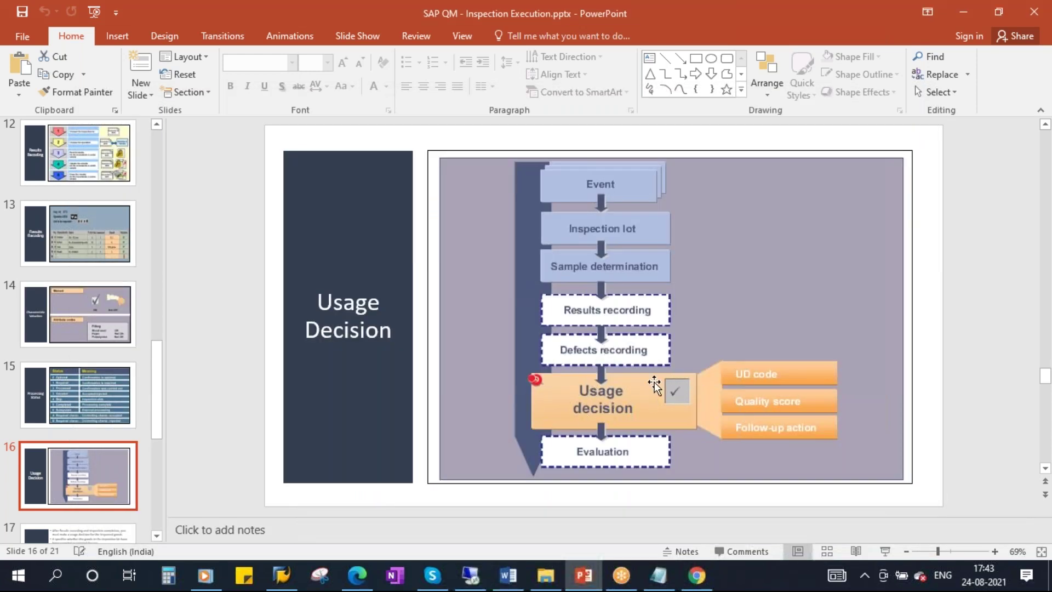
pyautogui.scroll(-1, 101, 416)
pyautogui.click(105, 496)
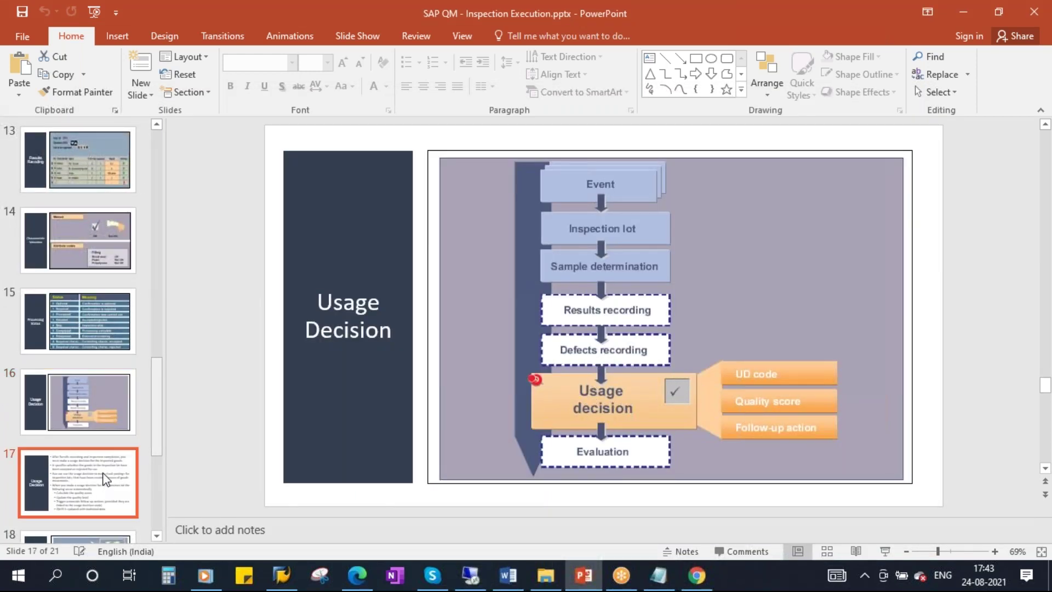
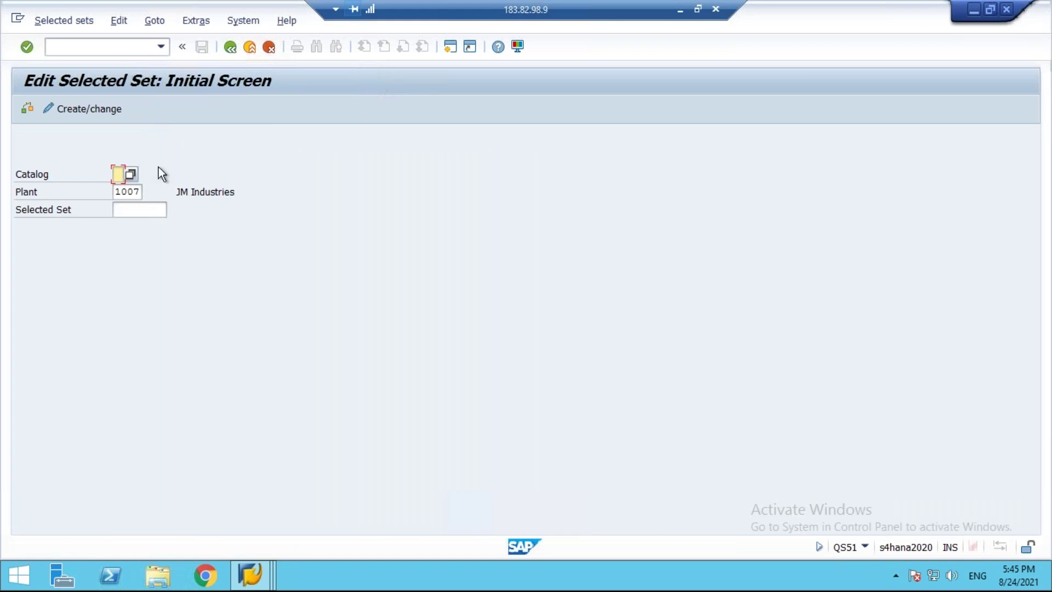
# Step: Choose catalog 3 Usage Decisions for plant 1007 and look up its available selected sets
pyautogui.click(131, 174)
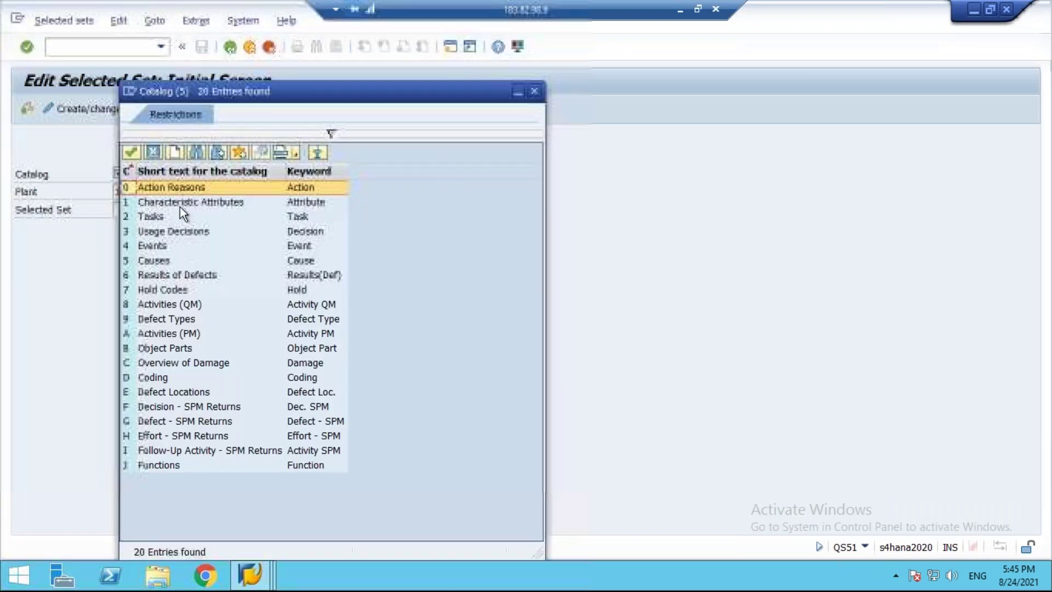
pyautogui.click(164, 231)
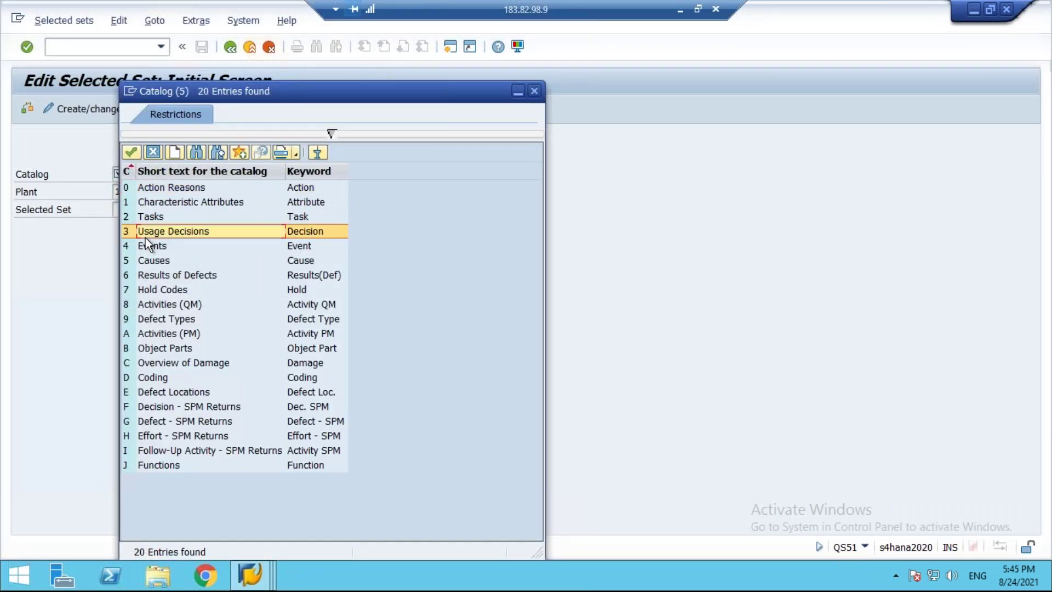
pyautogui.doubleClick(183, 231)
pyautogui.click(163, 211)
pyautogui.click(173, 212)
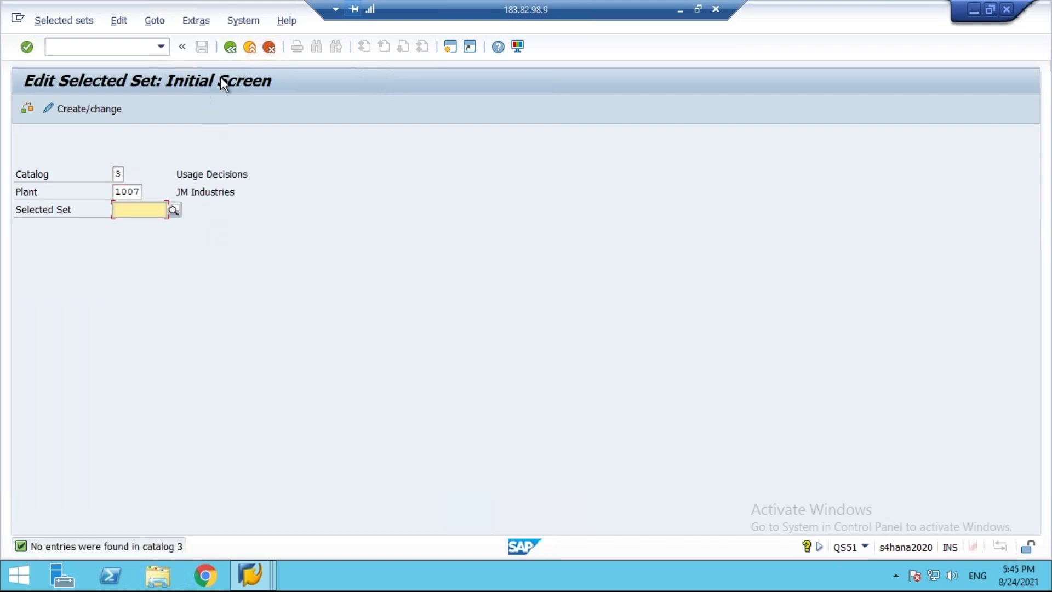
# Step: Start transaction QS41, choose catalog 3 Usage Decisions and list its code groups
pyautogui.click(230, 49)
pyautogui.write('qs41')
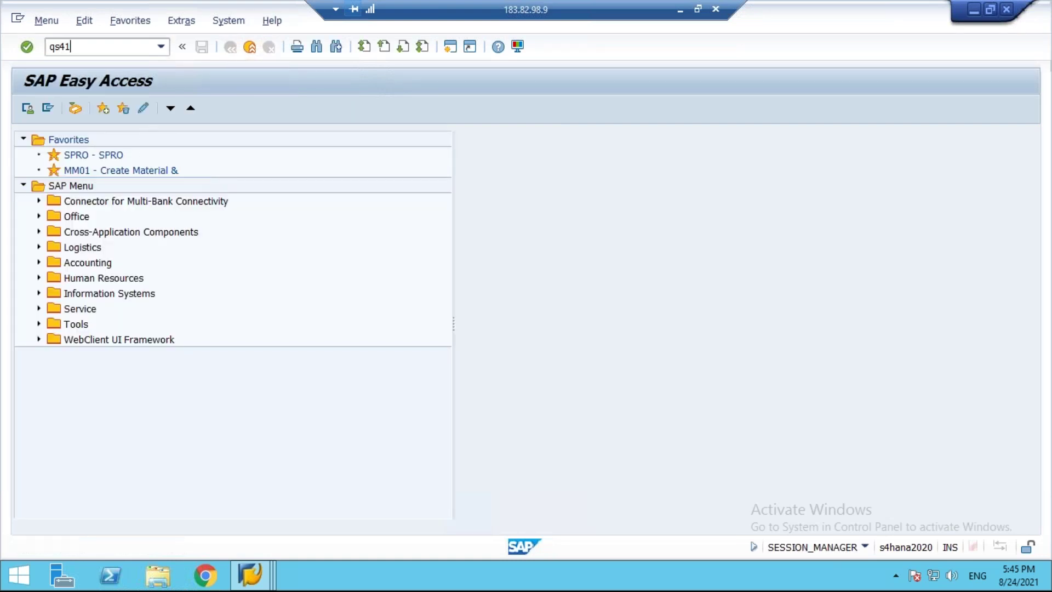
pyautogui.press('Return')
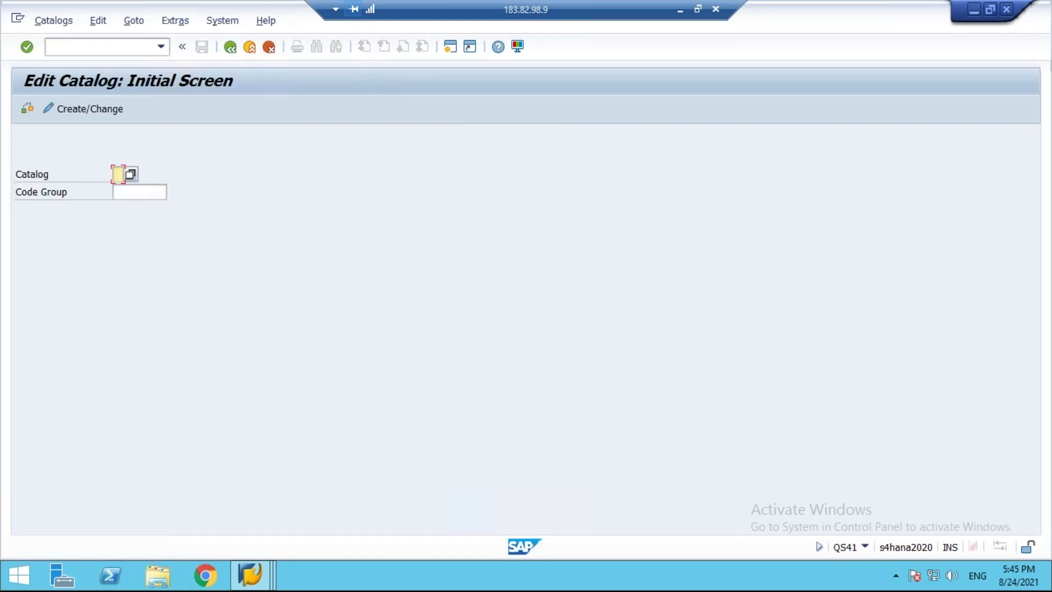
pyautogui.click(134, 174)
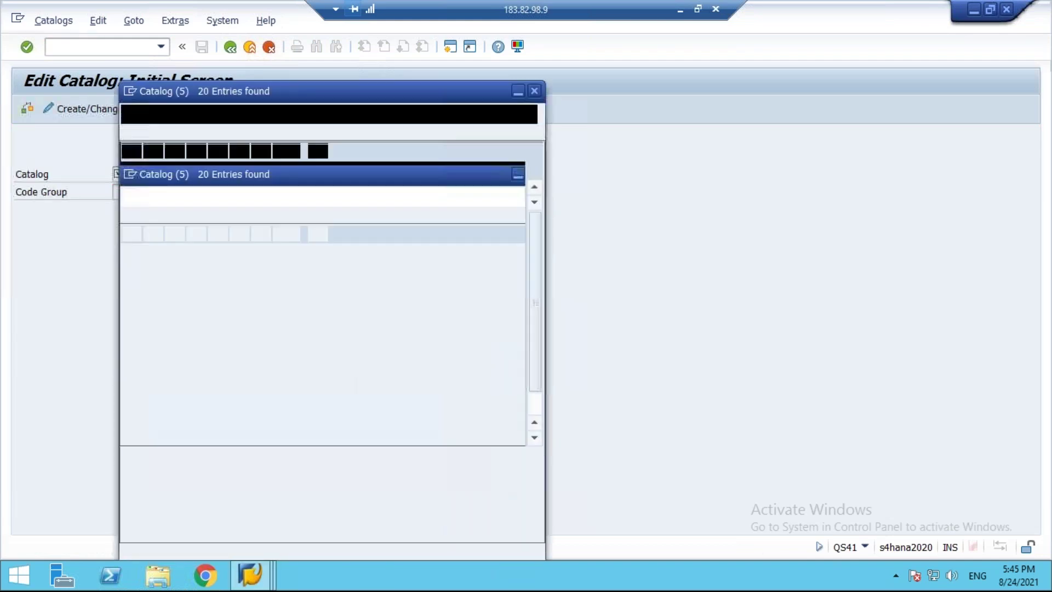
pyautogui.doubleClick(157, 231)
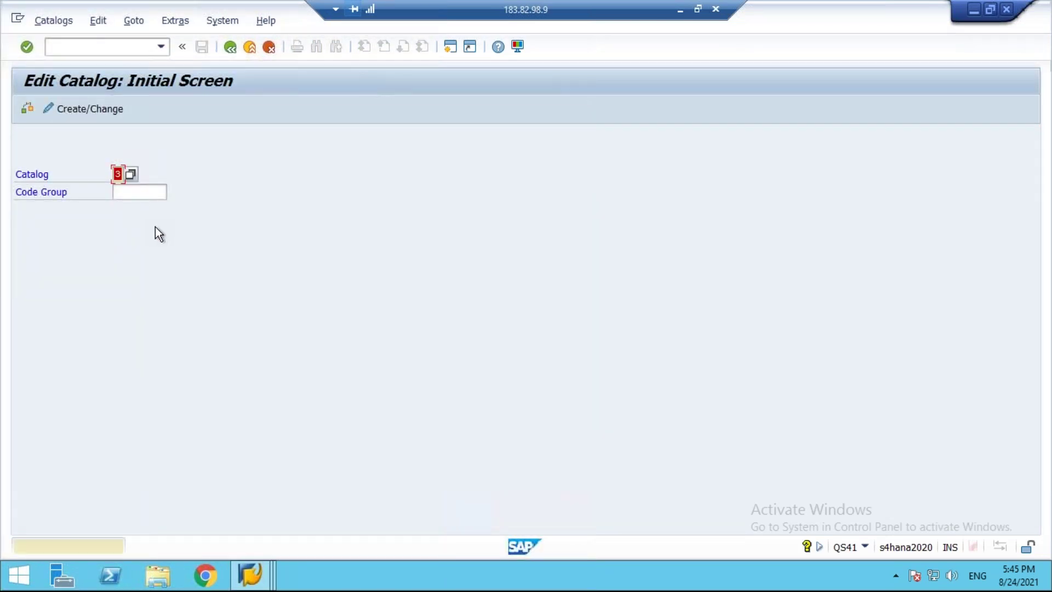
pyautogui.click(167, 192)
pyautogui.click(172, 191)
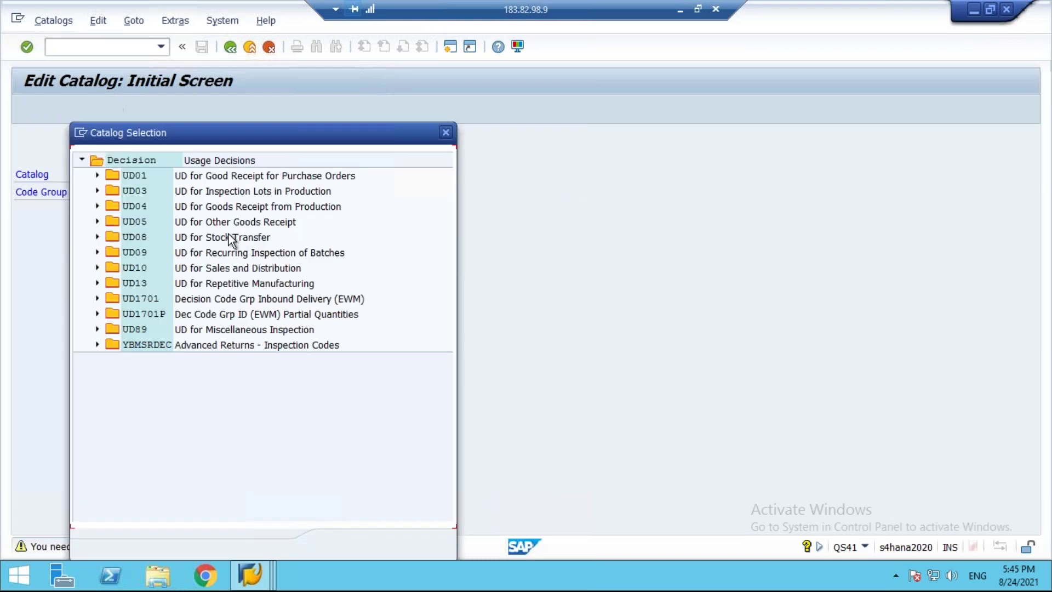
# Step: Examine the usage decision codes in code groups UD01 and UD03, and close the selection without choosing an entry
pyautogui.click(98, 175)
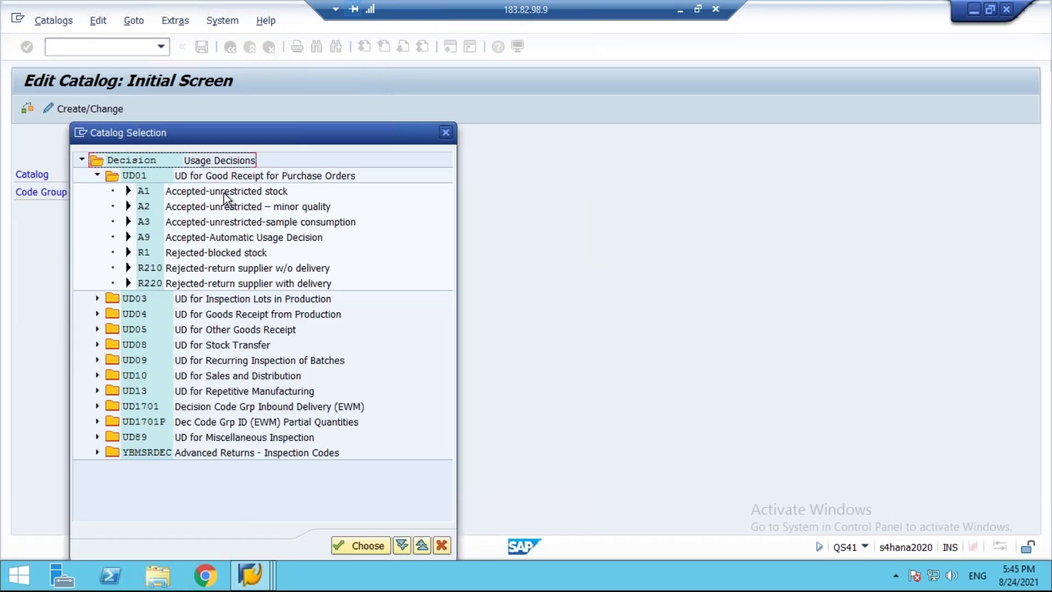
pyautogui.click(222, 176)
pyautogui.click(130, 159)
pyautogui.moveTo(192, 139); pyautogui.dragTo(368, 120)
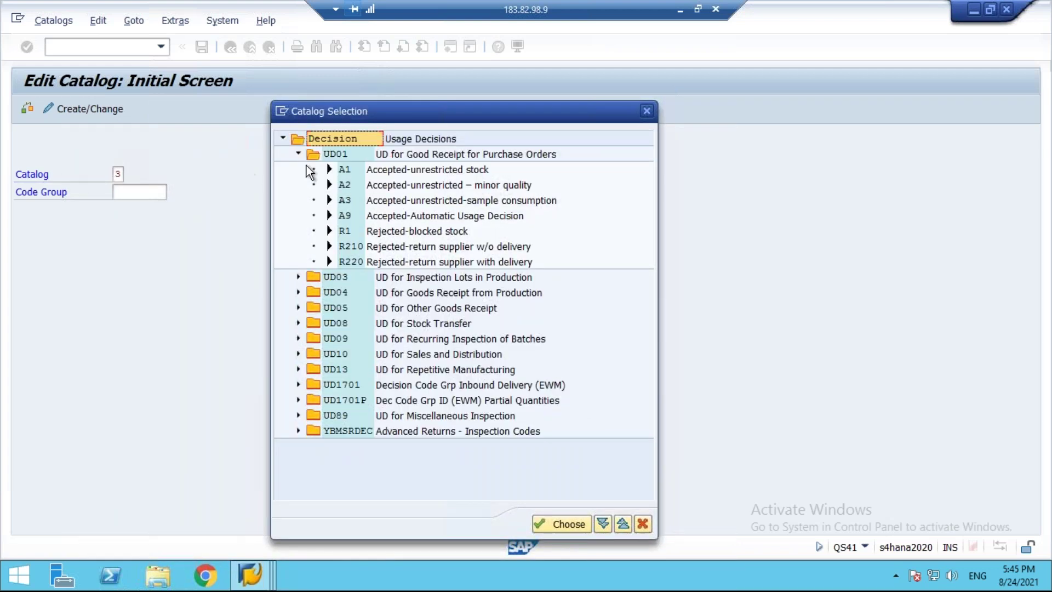
pyautogui.click(333, 156)
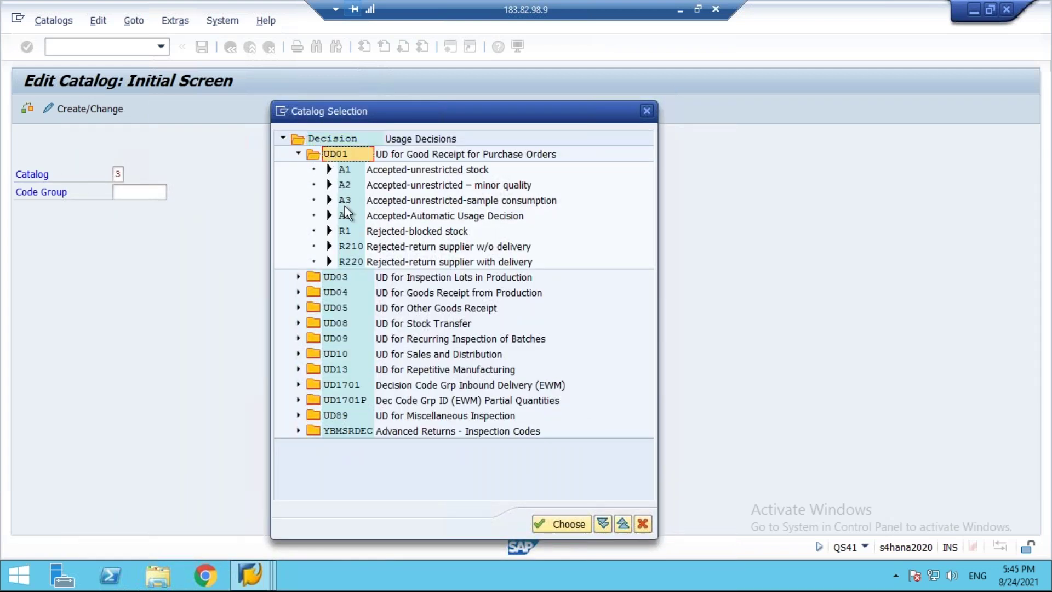
pyautogui.click(298, 277)
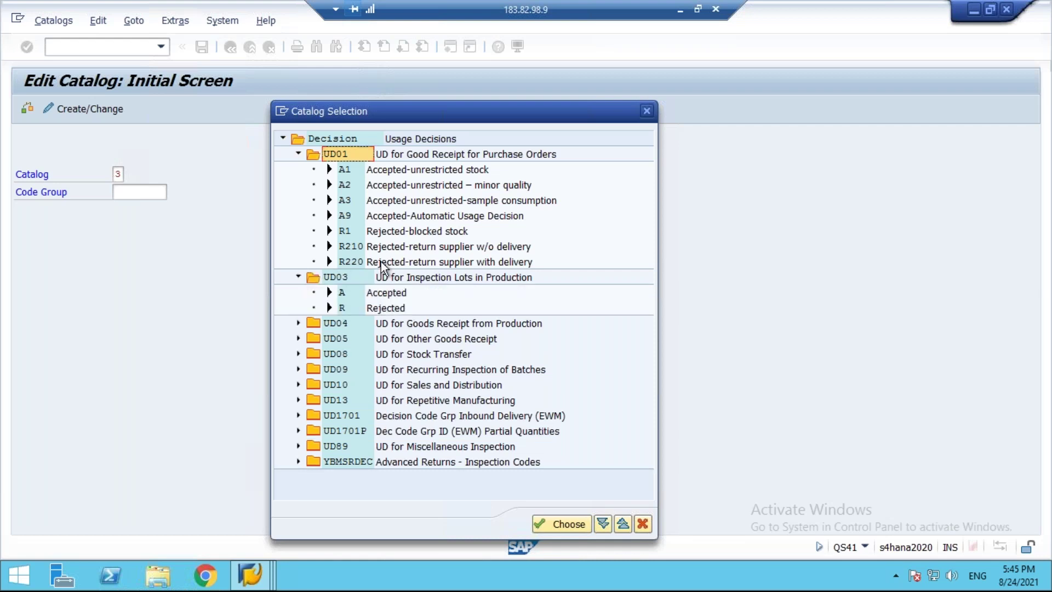
pyautogui.click(298, 277)
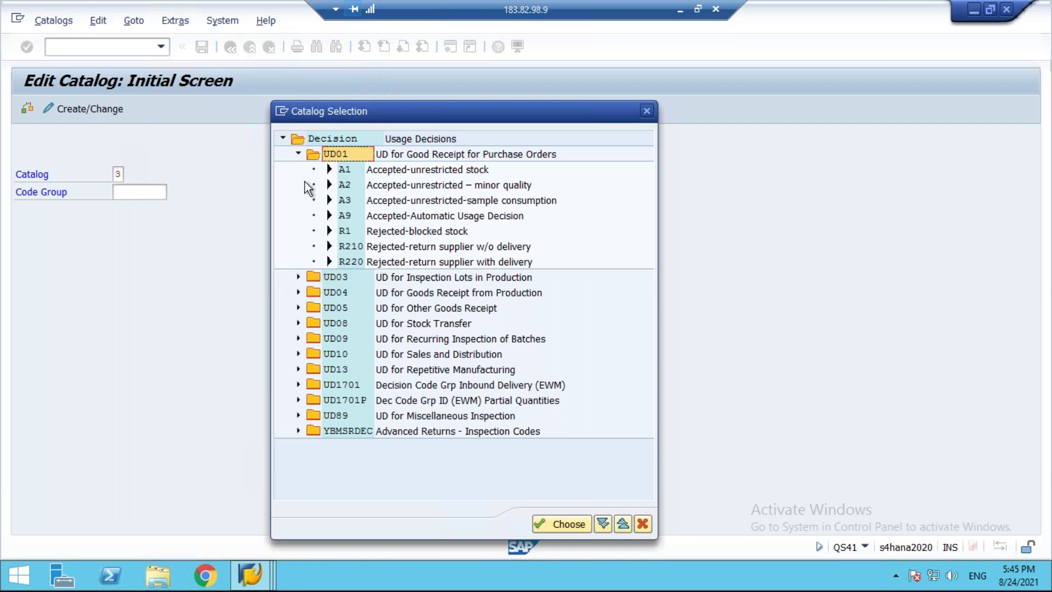
pyautogui.click(298, 153)
pyautogui.click(643, 523)
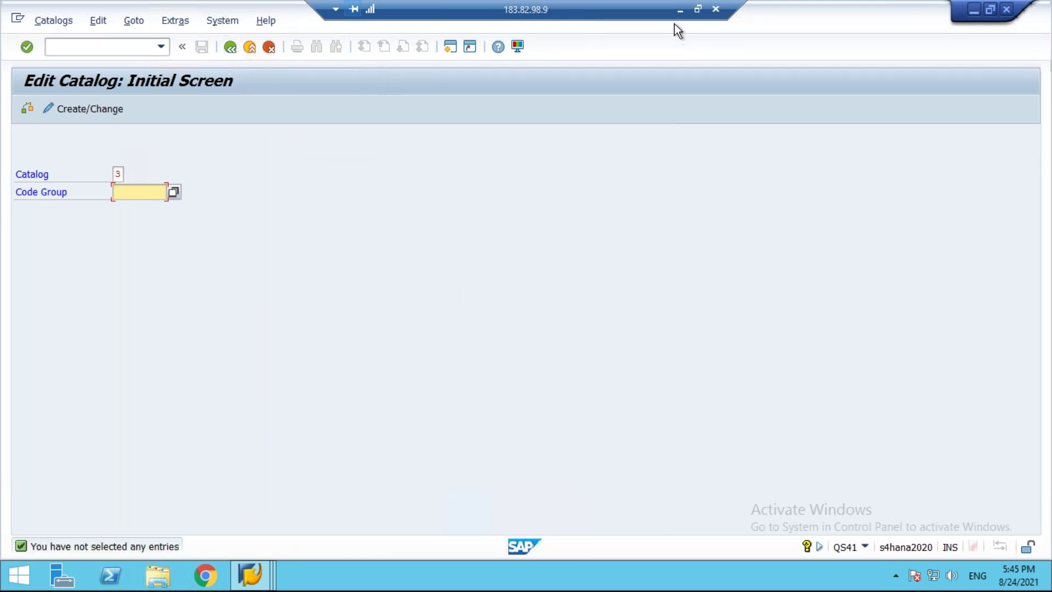
# Step: Switch to PowerPoint and view slide 20 on stock posting and slide 19 on the usage decision selected set
pyautogui.click(680, 10)
pyautogui.scroll(-1, 99, 419)
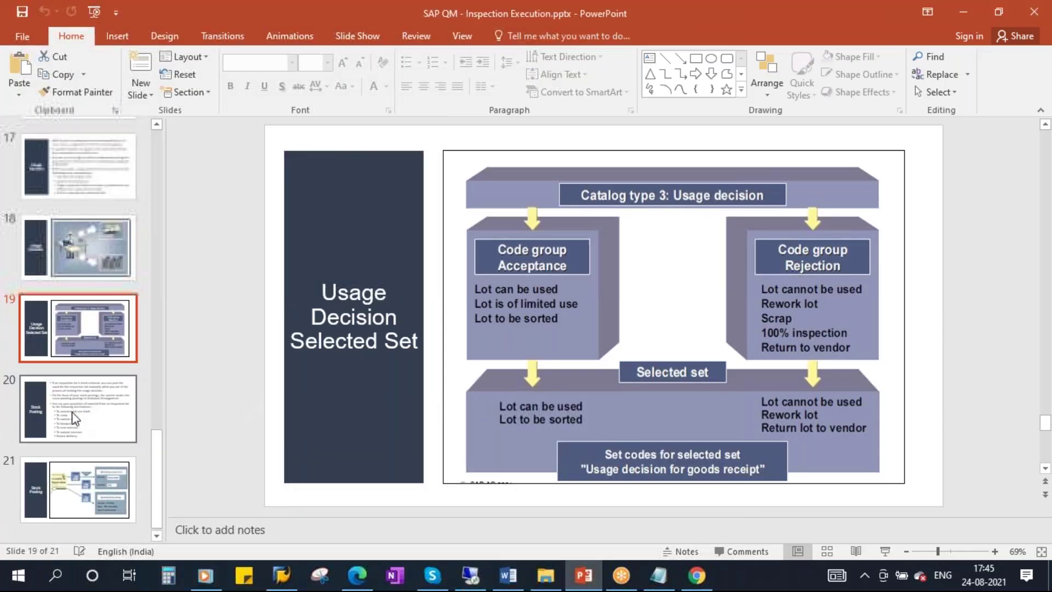
pyautogui.click(96, 426)
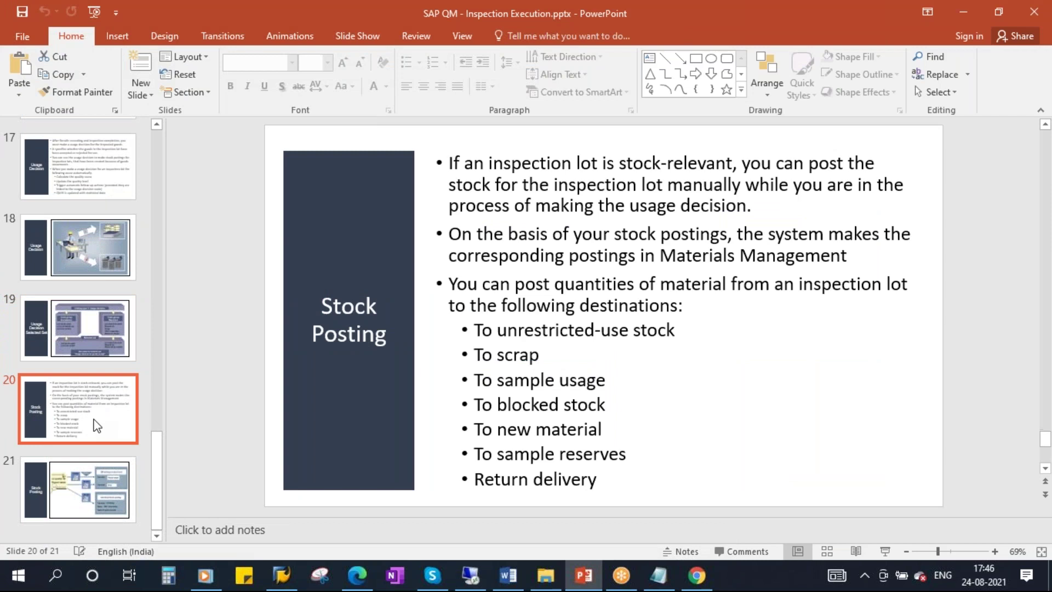
pyautogui.click(90, 330)
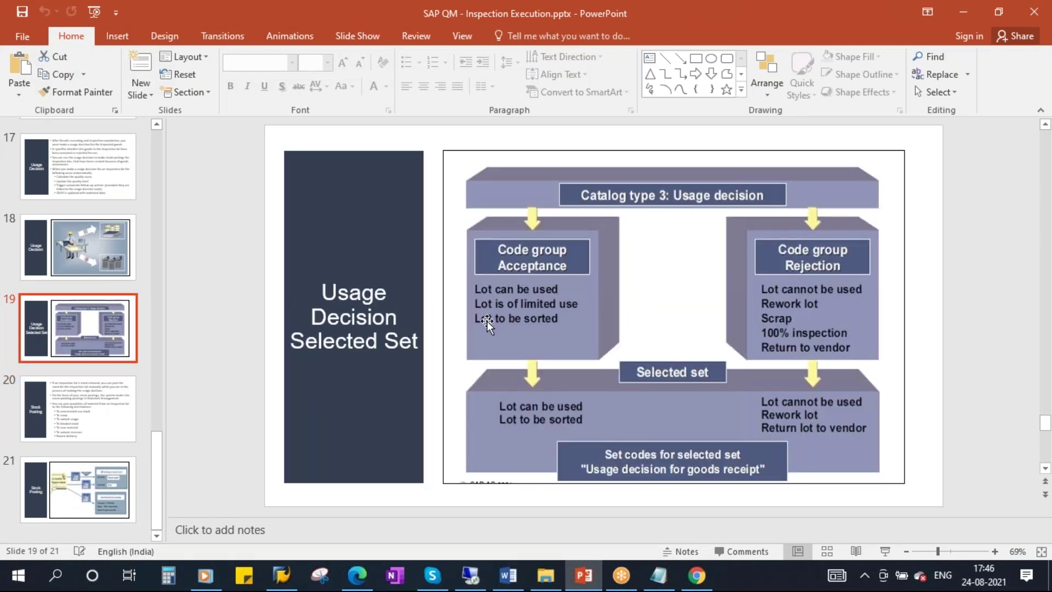
pyautogui.click(470, 575)
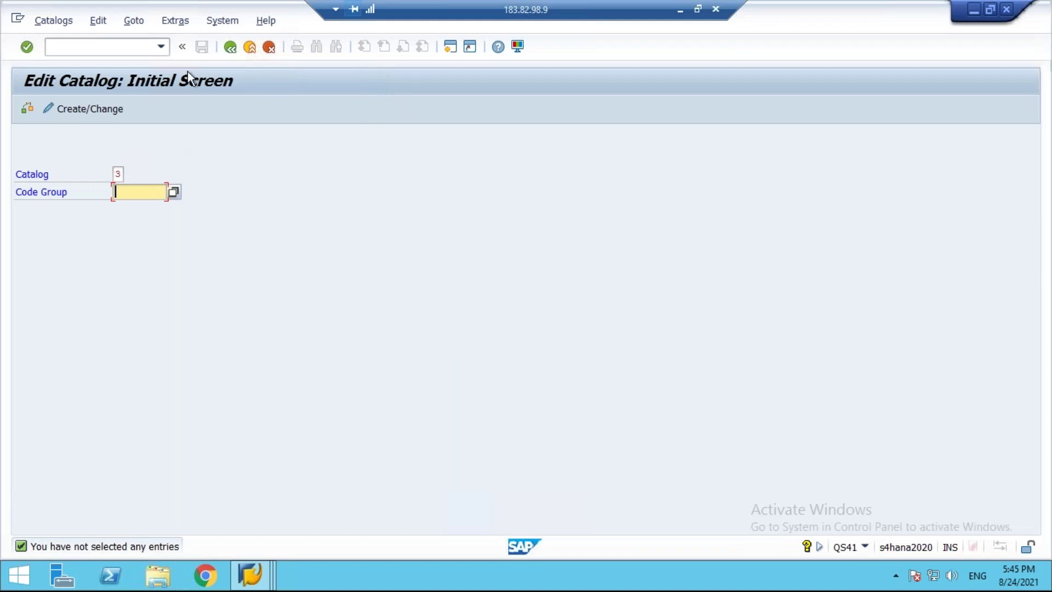
pyautogui.click(230, 47)
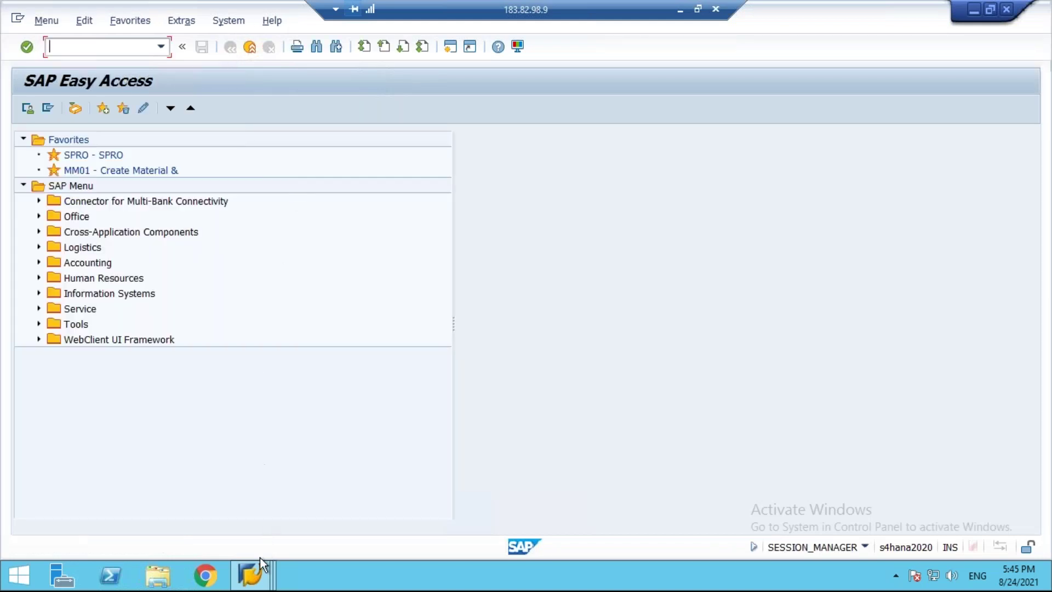
pyautogui.click(256, 579)
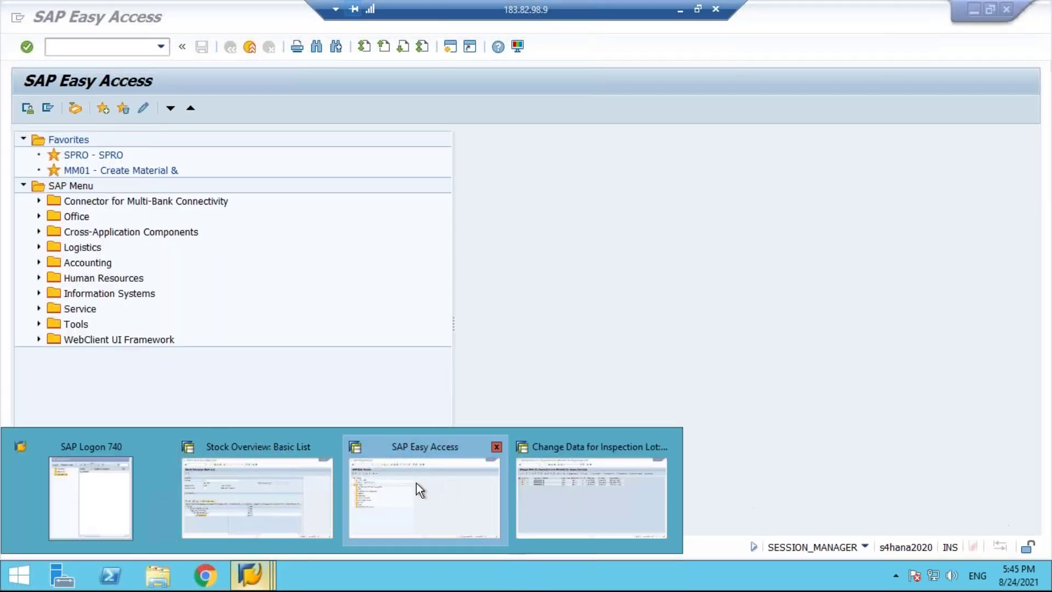
pyautogui.click(387, 477)
pyautogui.write('q')
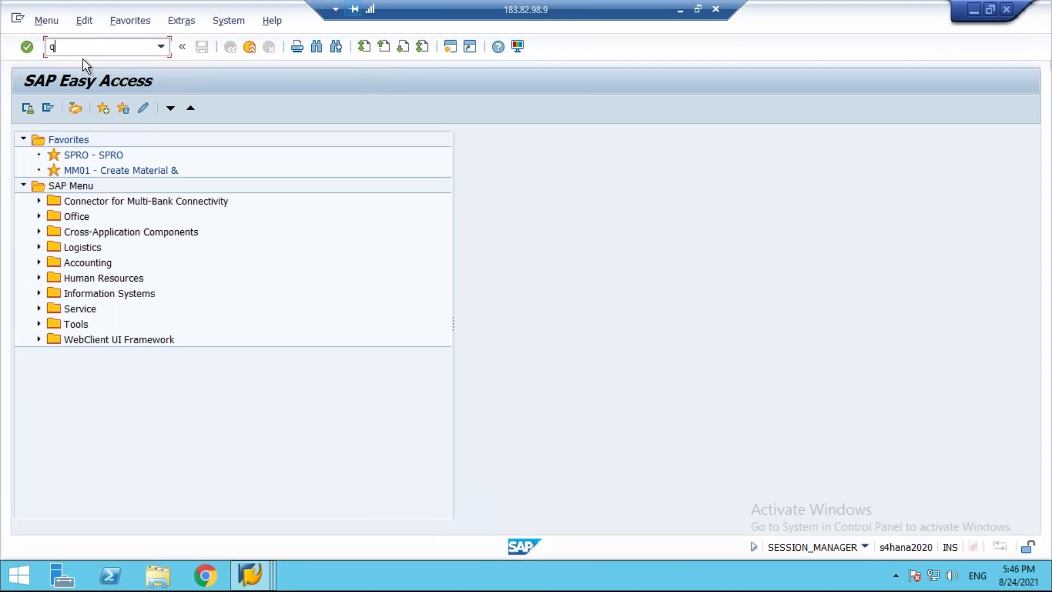
pyautogui.write('a02')
pyautogui.press('Return')
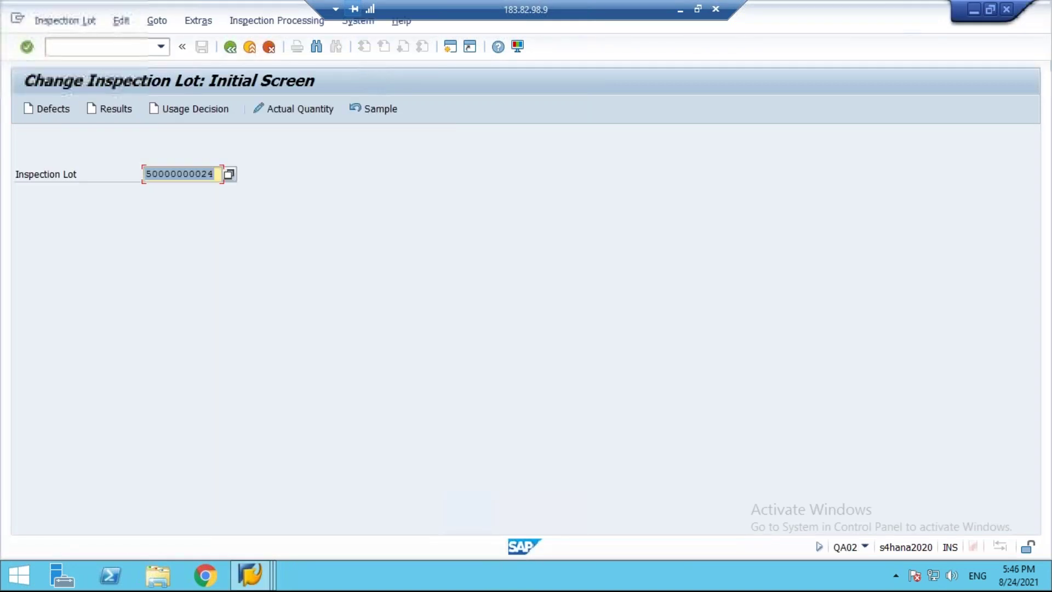
pyautogui.click(196, 109)
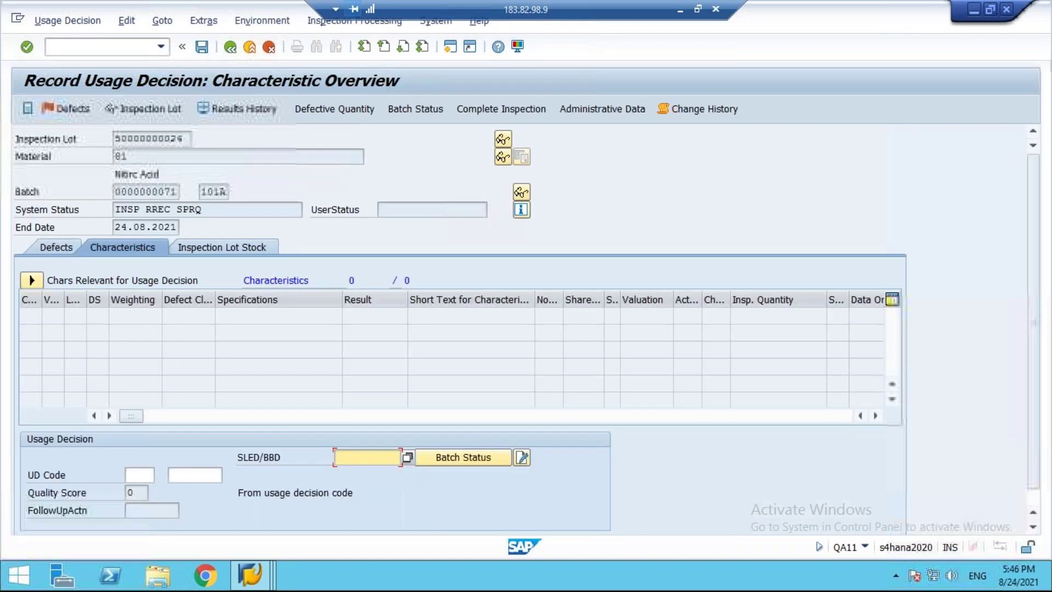
pyautogui.click(230, 47)
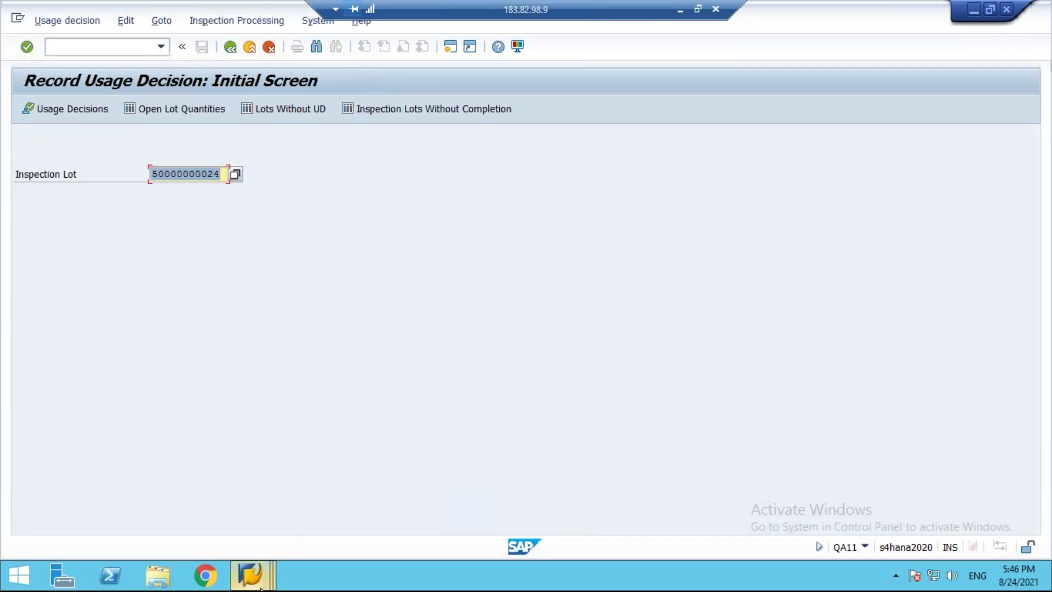
pyautogui.click(254, 576)
pyautogui.click(565, 508)
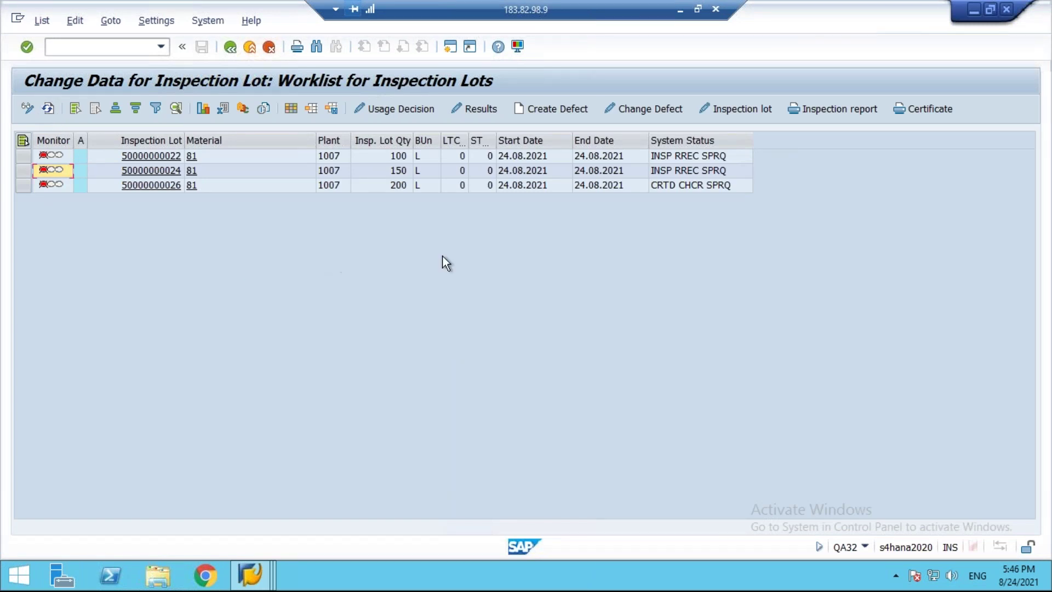
pyautogui.click(23, 156)
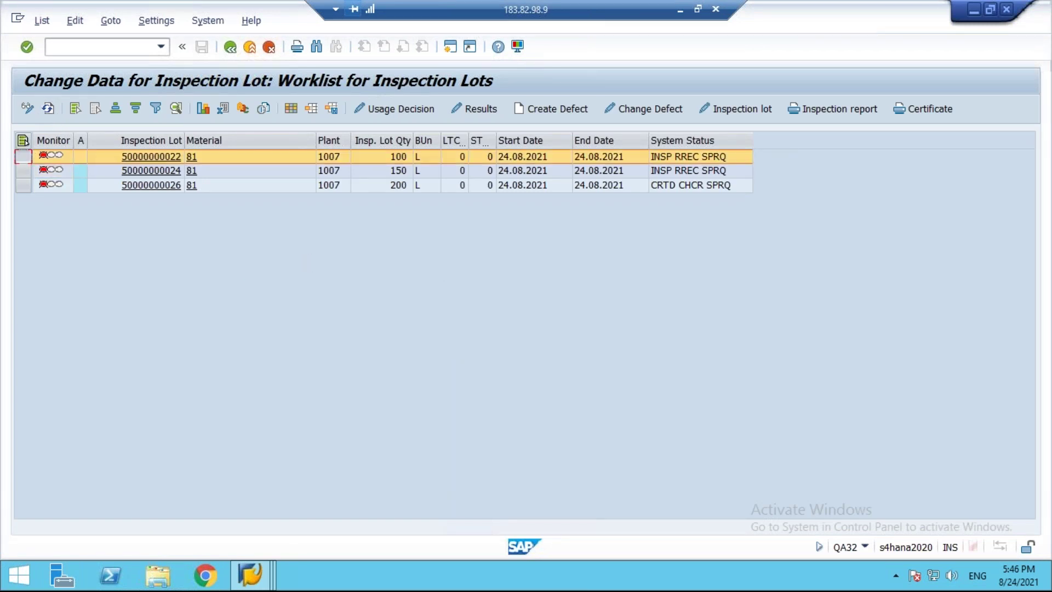
pyautogui.click(397, 110)
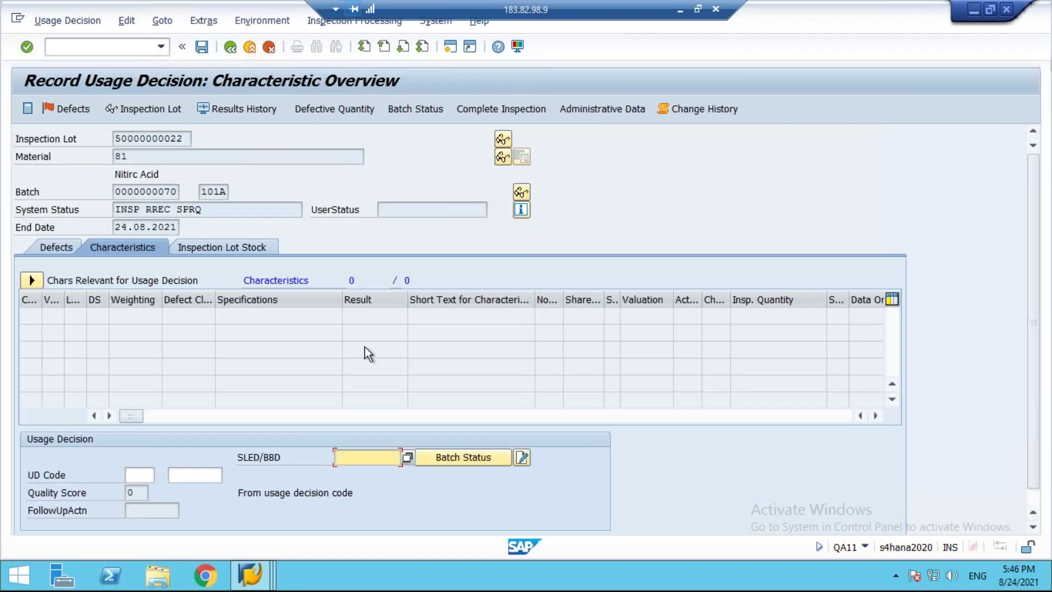
pyautogui.click(142, 474)
pyautogui.press('F4')
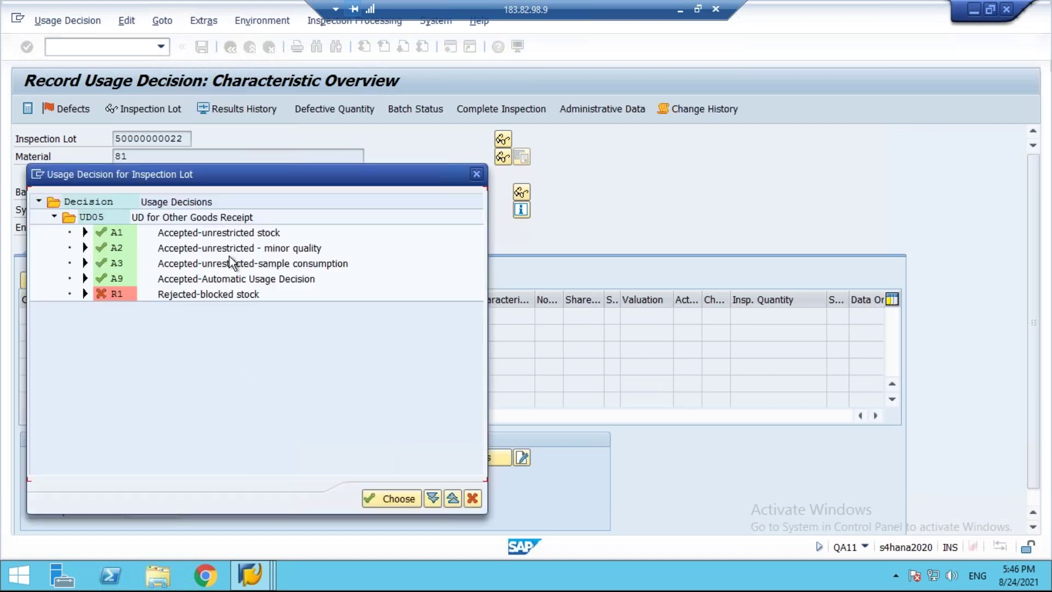
pyautogui.click(472, 498)
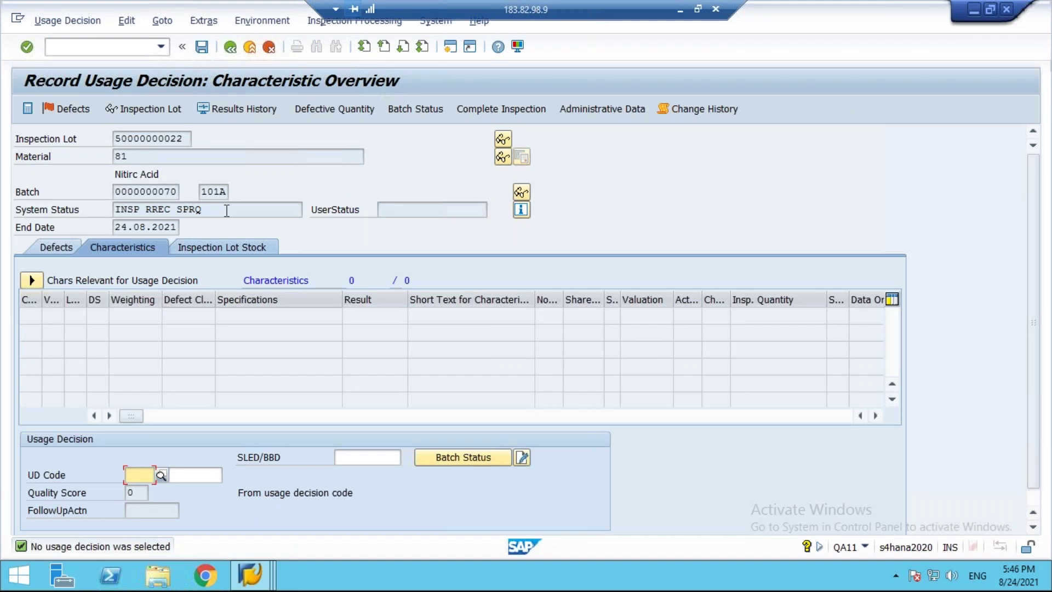
pyautogui.click(230, 47)
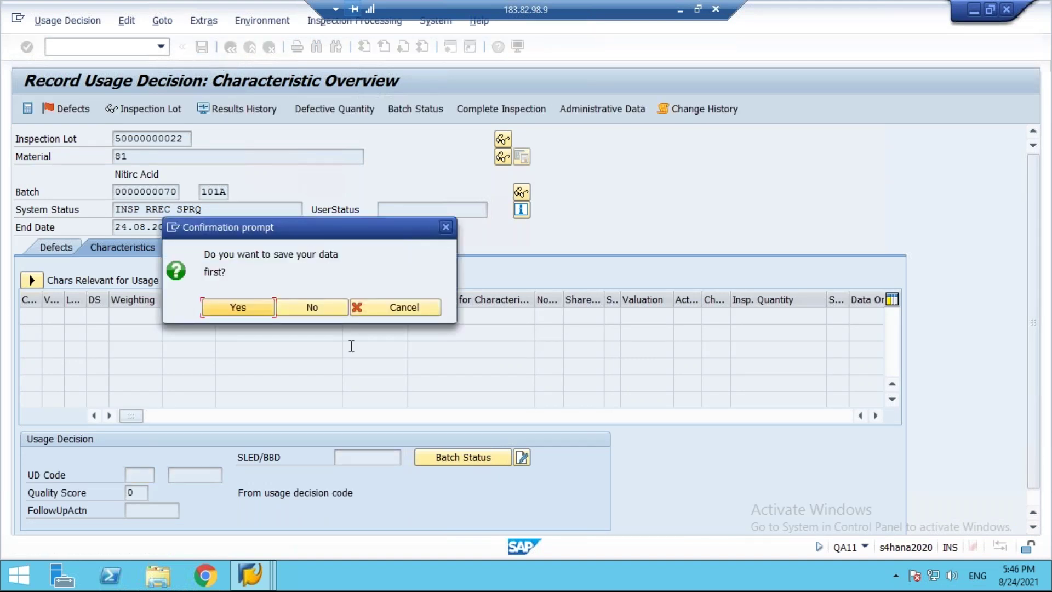
pyautogui.click(305, 308)
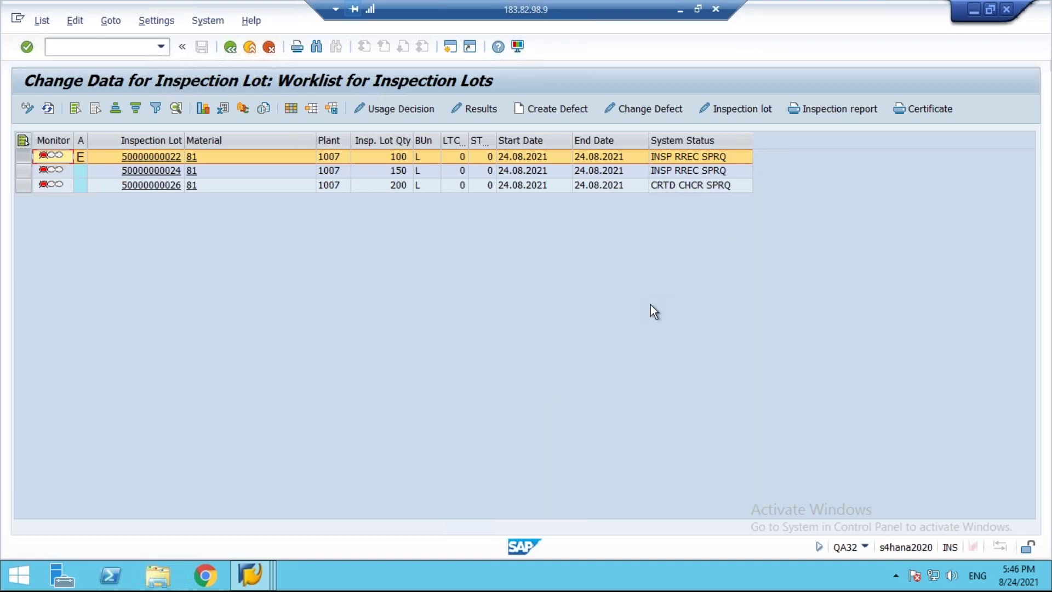
# Step: Switch to Notepad, add the note "forced UD" below the process outline and highlight the results recording line
pyautogui.click(680, 10)
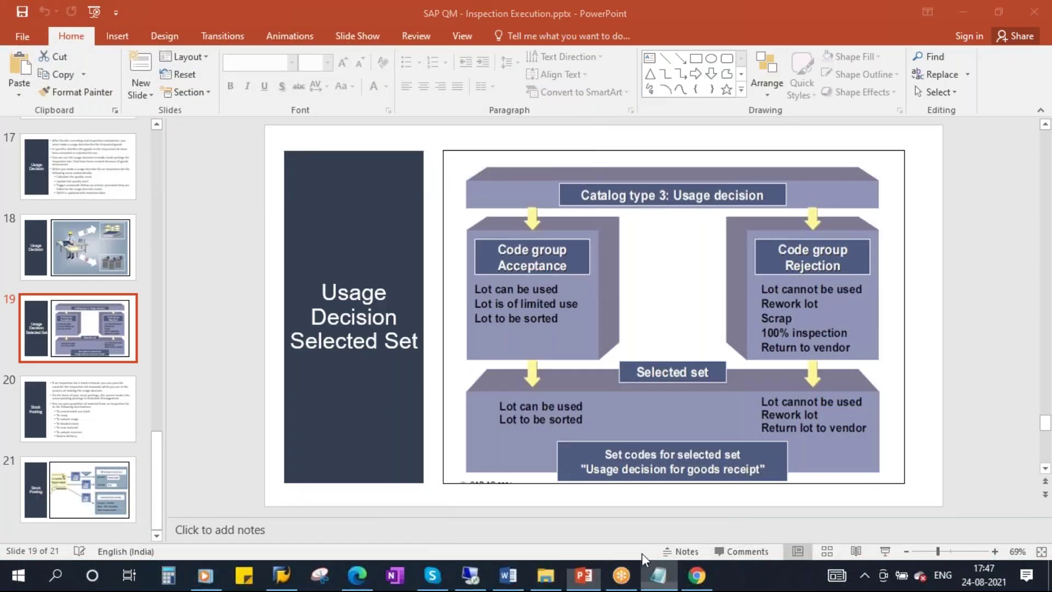
pyautogui.click(659, 575)
pyautogui.press('Return')
pyautogui.press('Return')
pyautogui.press('Return')
pyautogui.press('Return')
pyautogui.write('forced')
pyautogui.press('capslock')
pyautogui.write('UD')
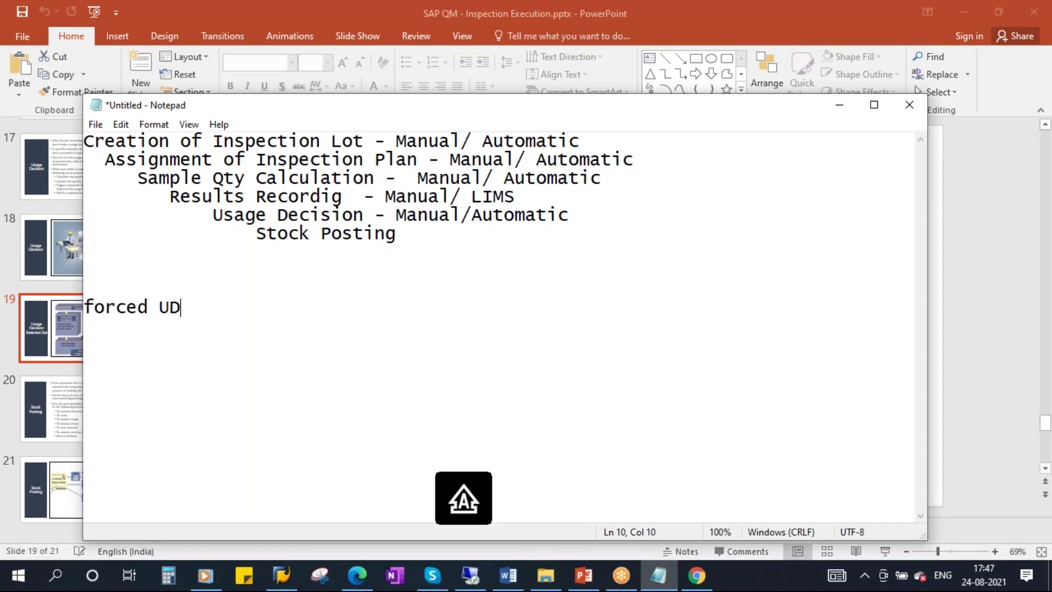
pyautogui.moveTo(167, 196); pyautogui.dragTo(518, 196)
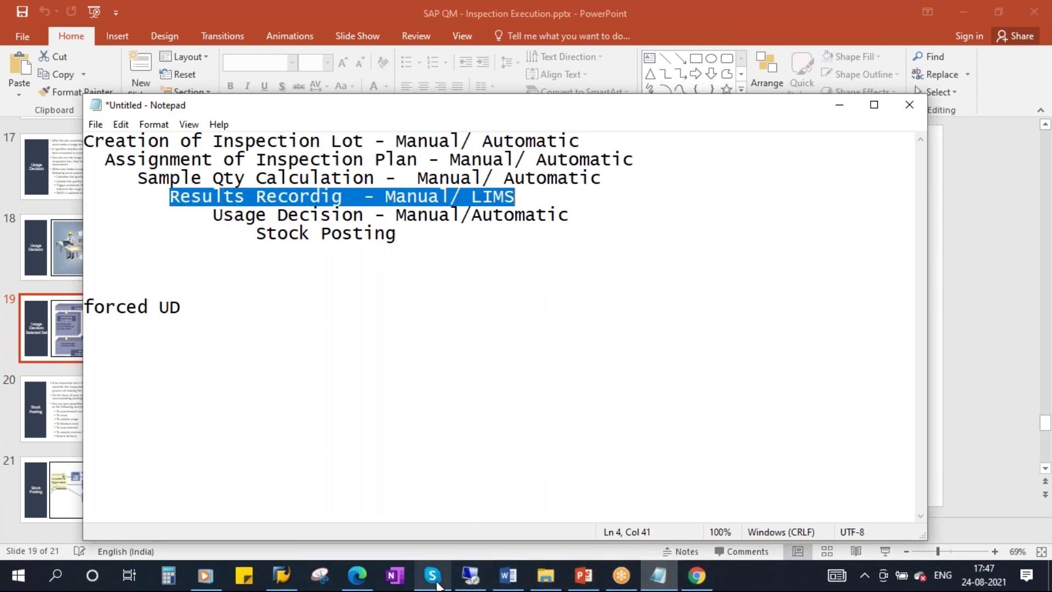
pyautogui.click(470, 575)
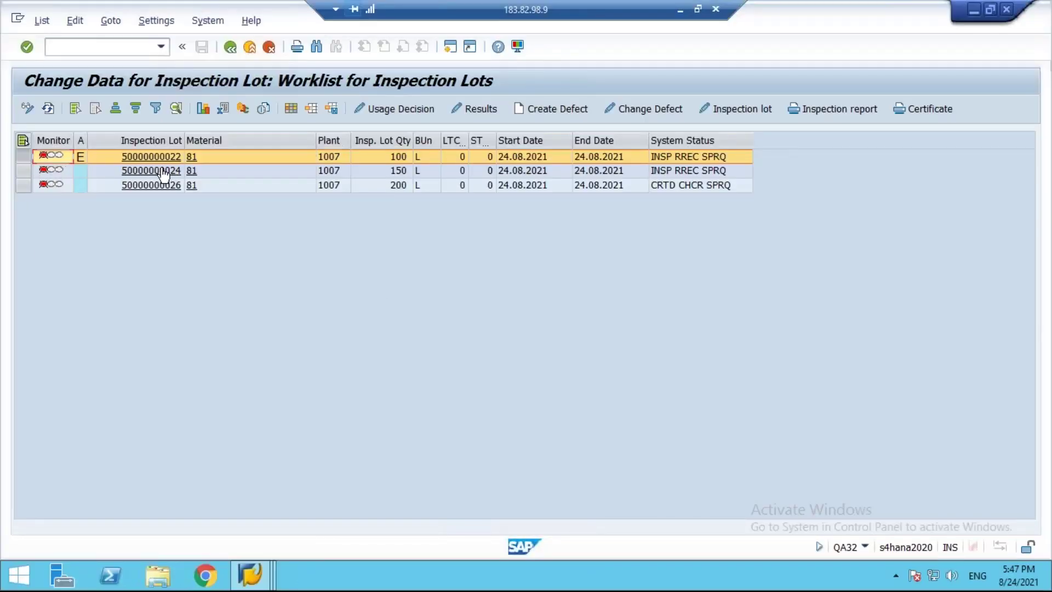
pyautogui.click(20, 187)
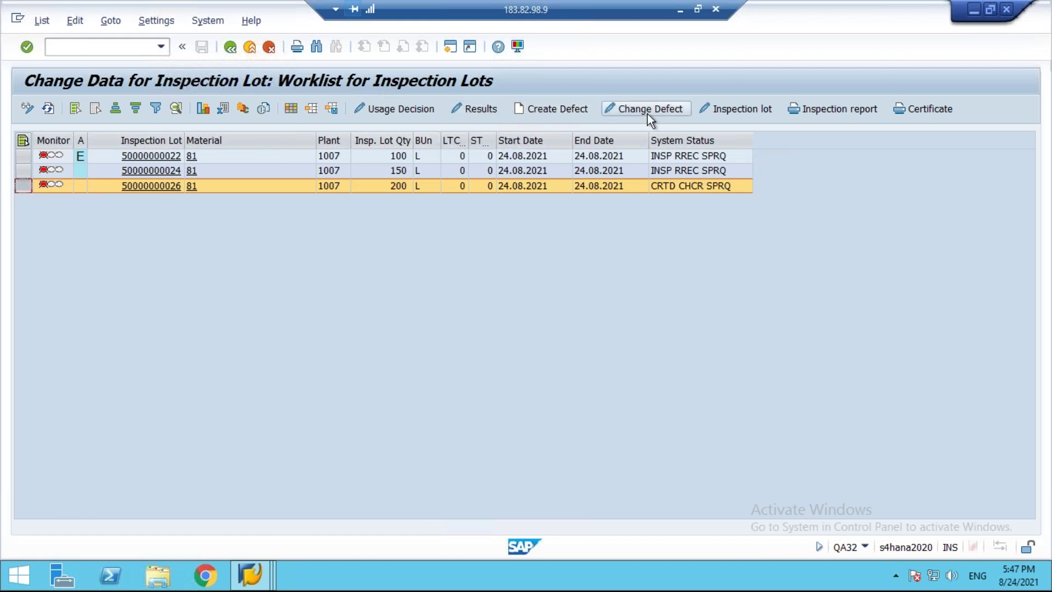
pyautogui.click(739, 110)
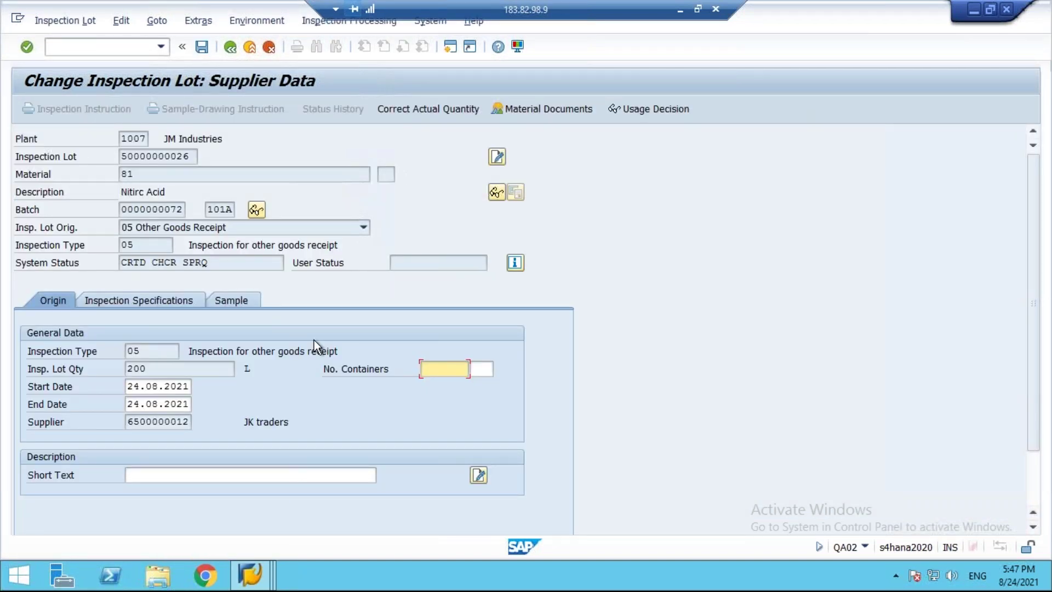
pyautogui.click(153, 300)
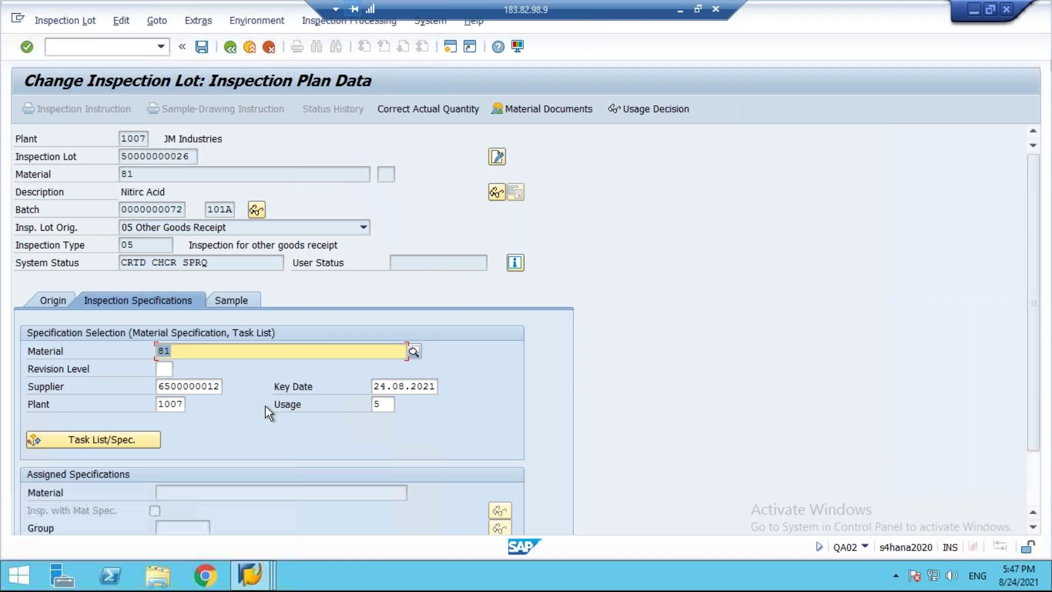
pyautogui.click(132, 444)
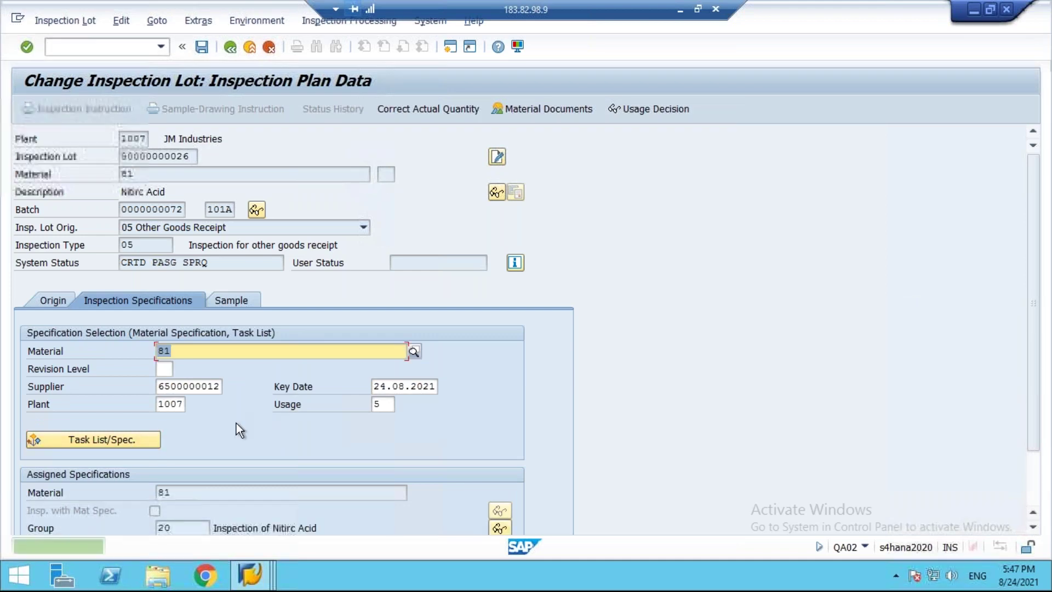
pyautogui.click(233, 300)
pyautogui.click(77, 405)
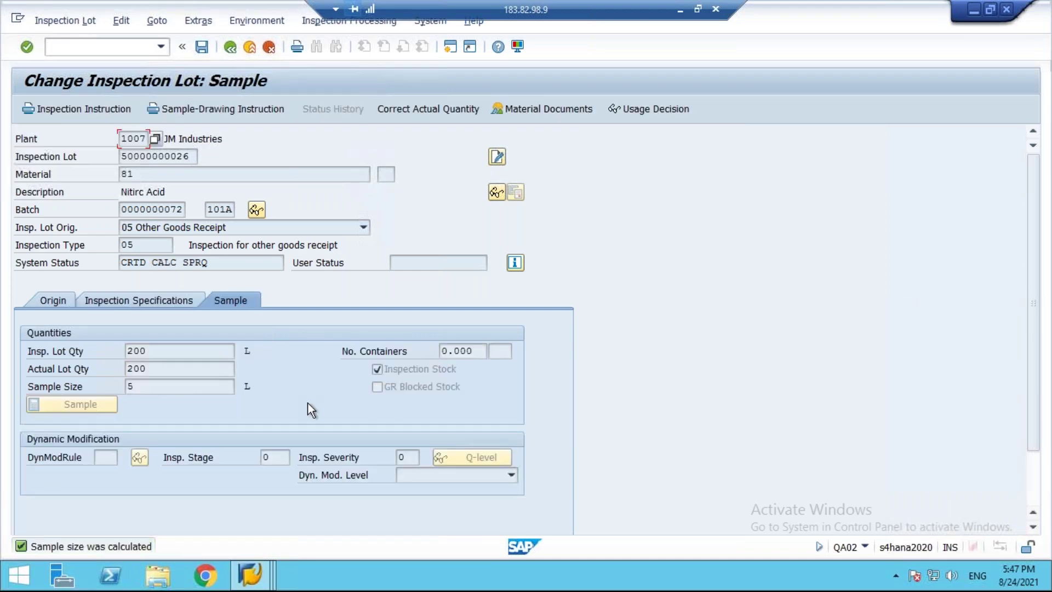
pyautogui.click(202, 47)
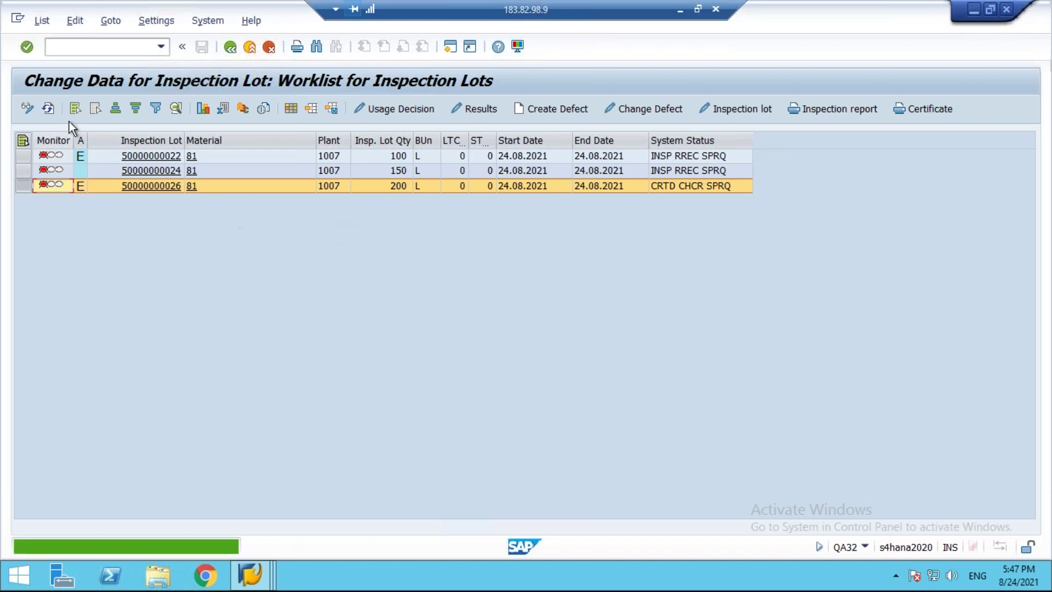
pyautogui.click(48, 108)
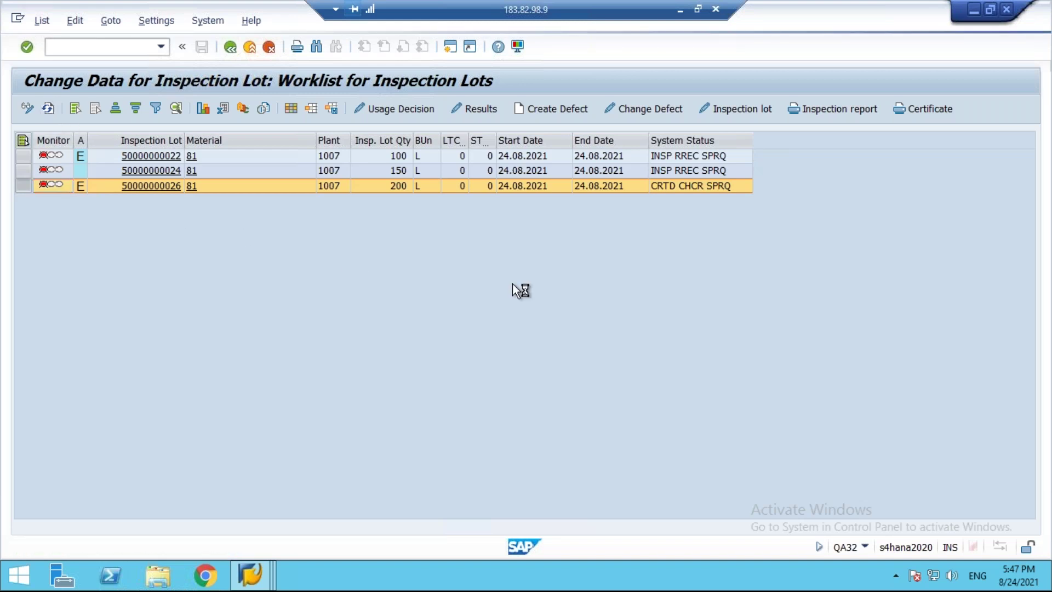
pyautogui.click(662, 187)
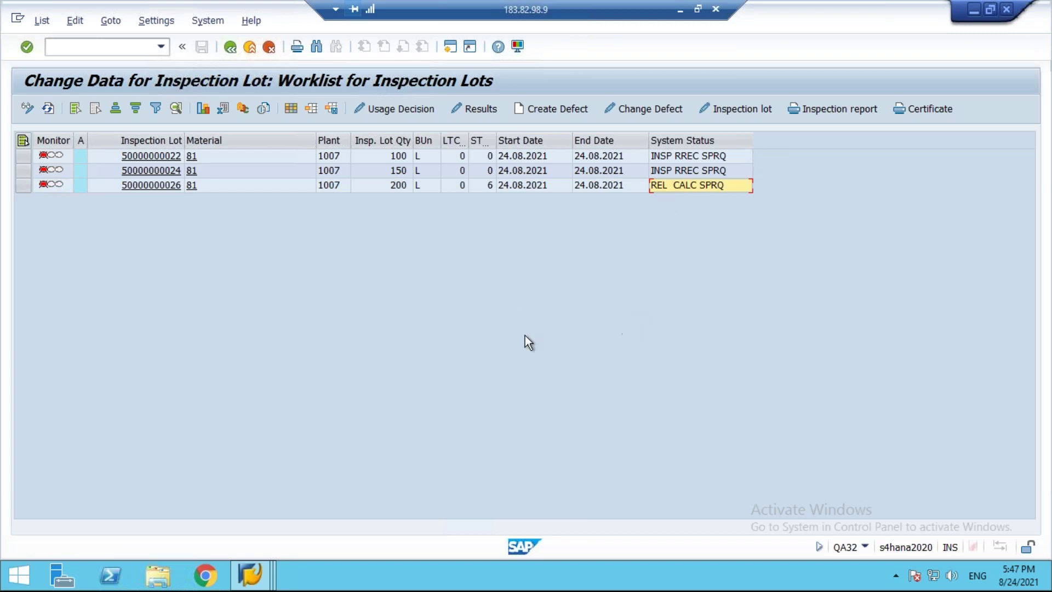
pyautogui.click(23, 185)
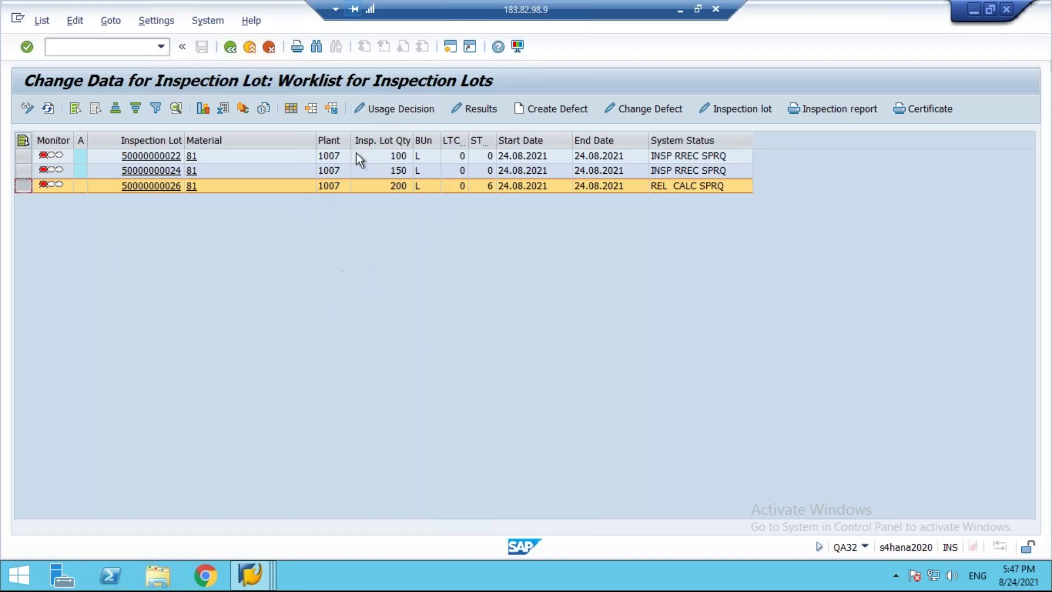
pyautogui.click(398, 107)
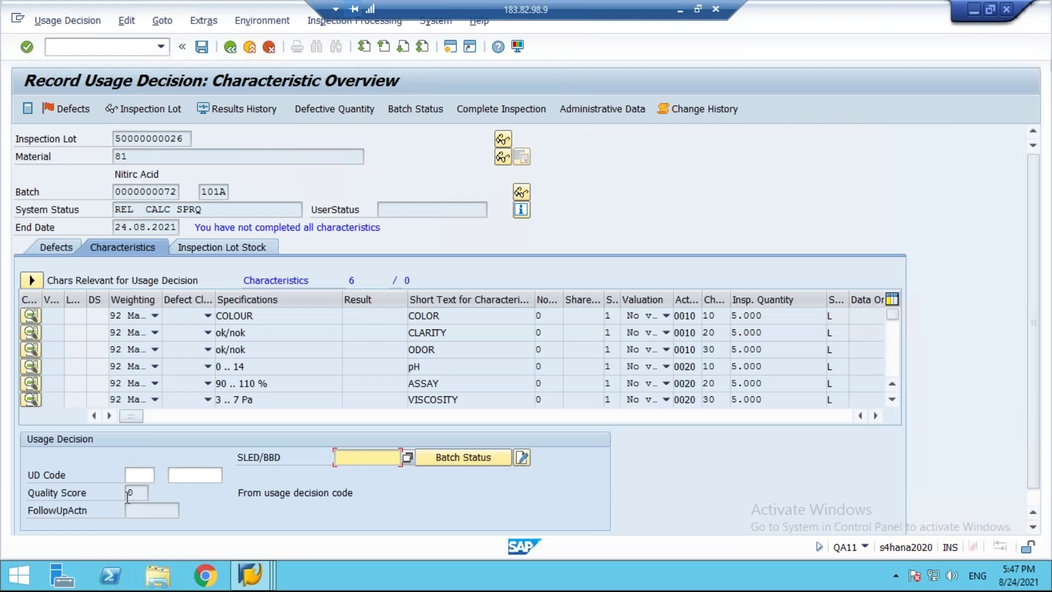
pyautogui.click(139, 476)
pyautogui.click(160, 475)
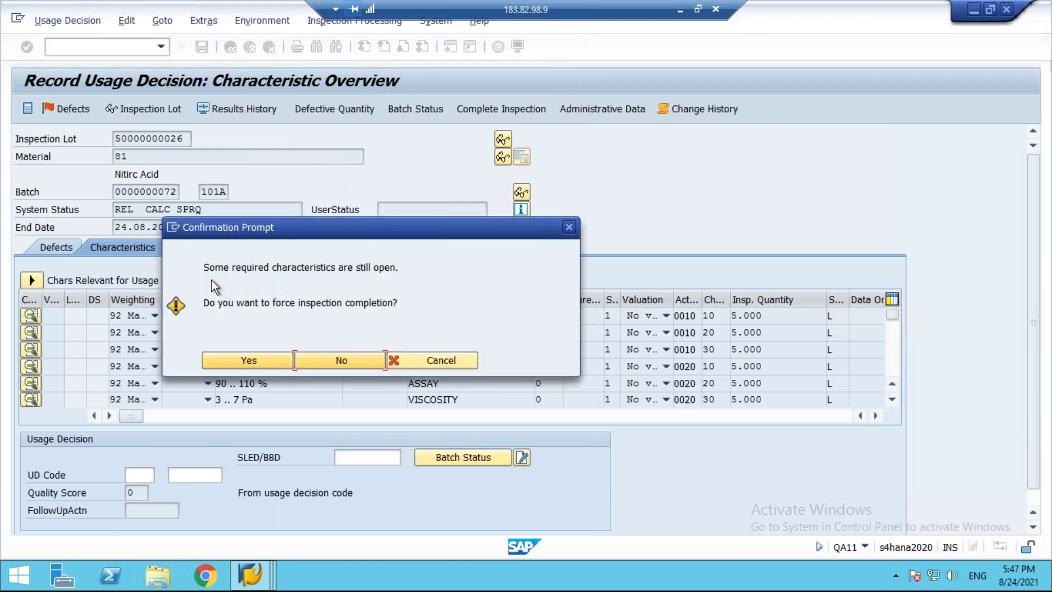
pyautogui.moveTo(207, 268); pyautogui.dragTo(403, 267)
pyautogui.moveTo(204, 303); pyautogui.dragTo(402, 302)
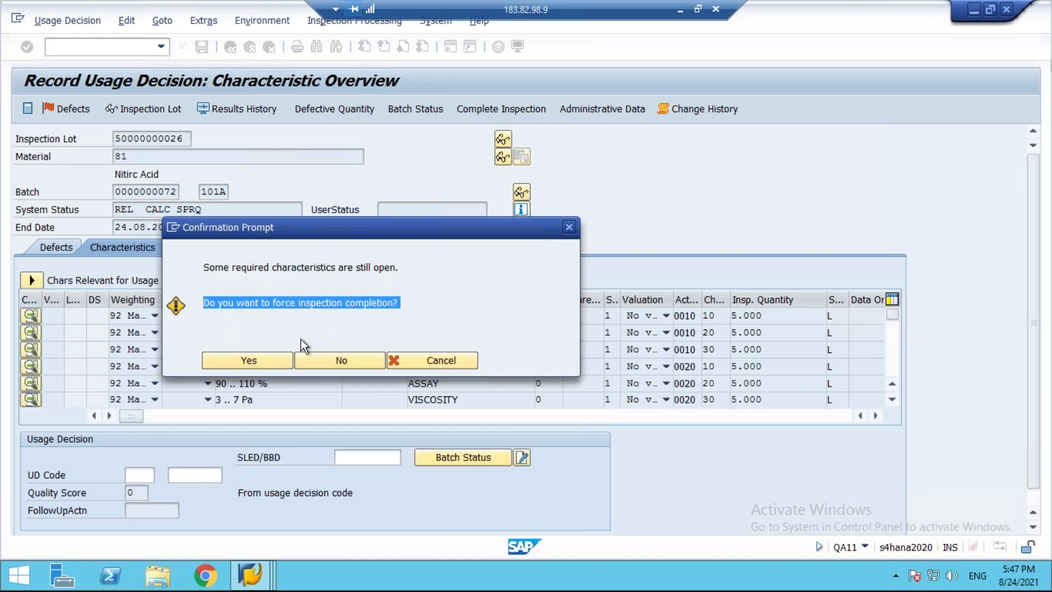
pyautogui.click(249, 360)
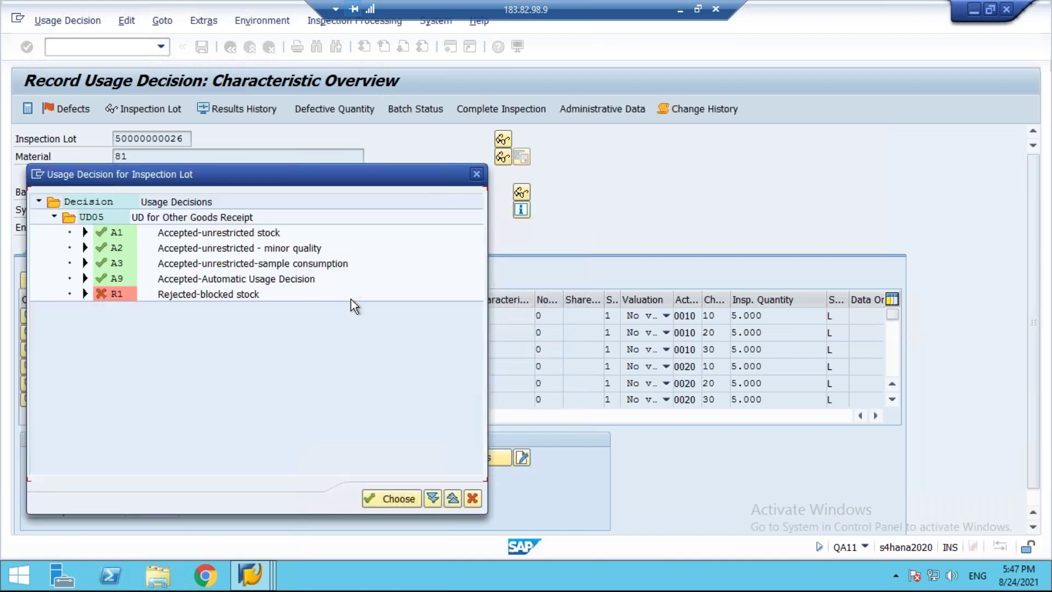
# Step: Examine the UD05 decision codes, close the selection without choosing one and leave the usage decision without saving
pyautogui.moveTo(307, 186); pyautogui.dragTo(512, 183)
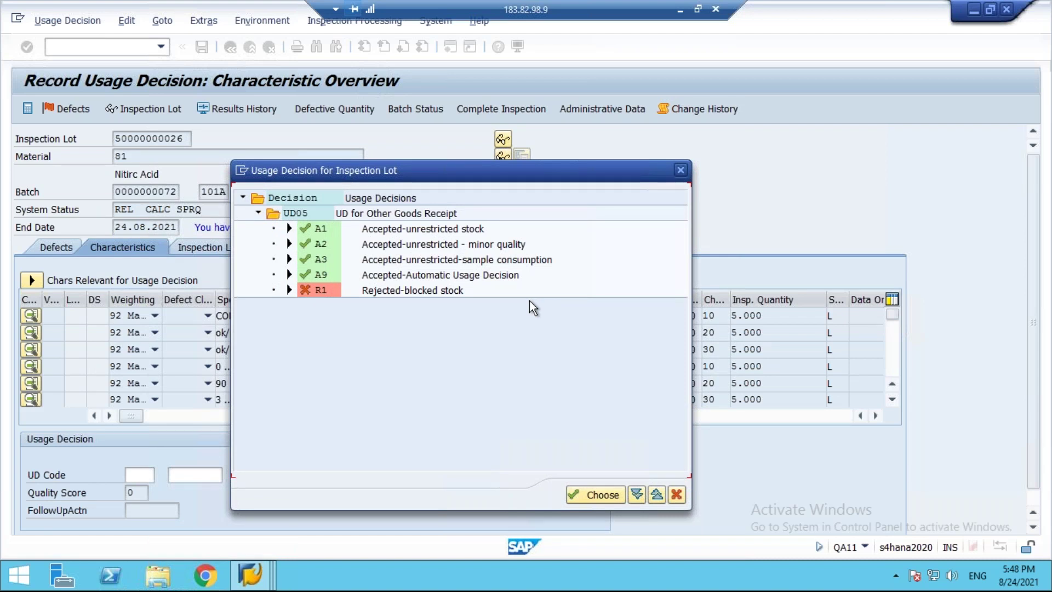
pyautogui.click(680, 494)
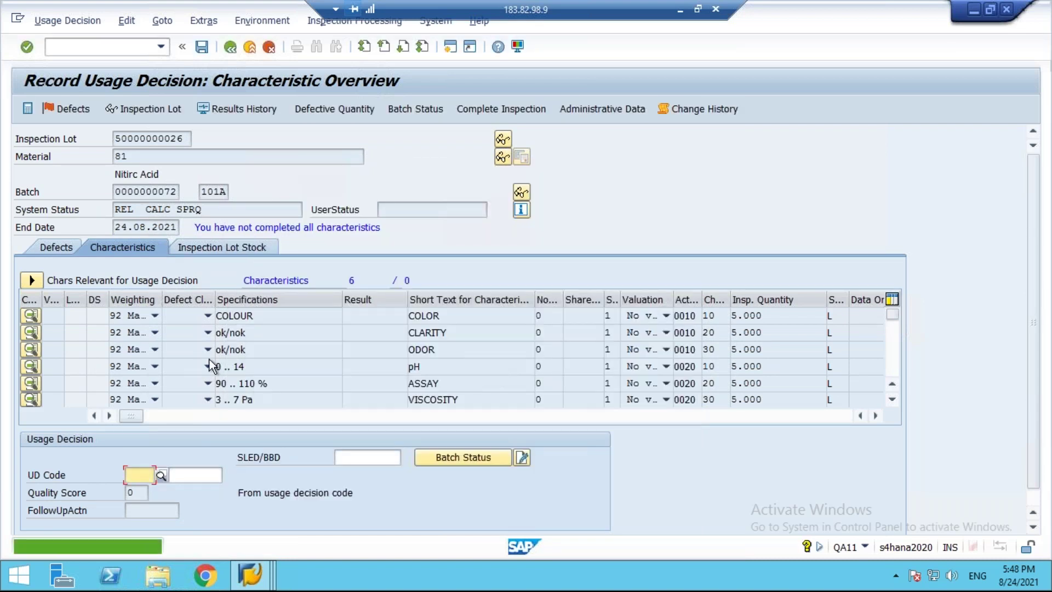
pyautogui.click(230, 47)
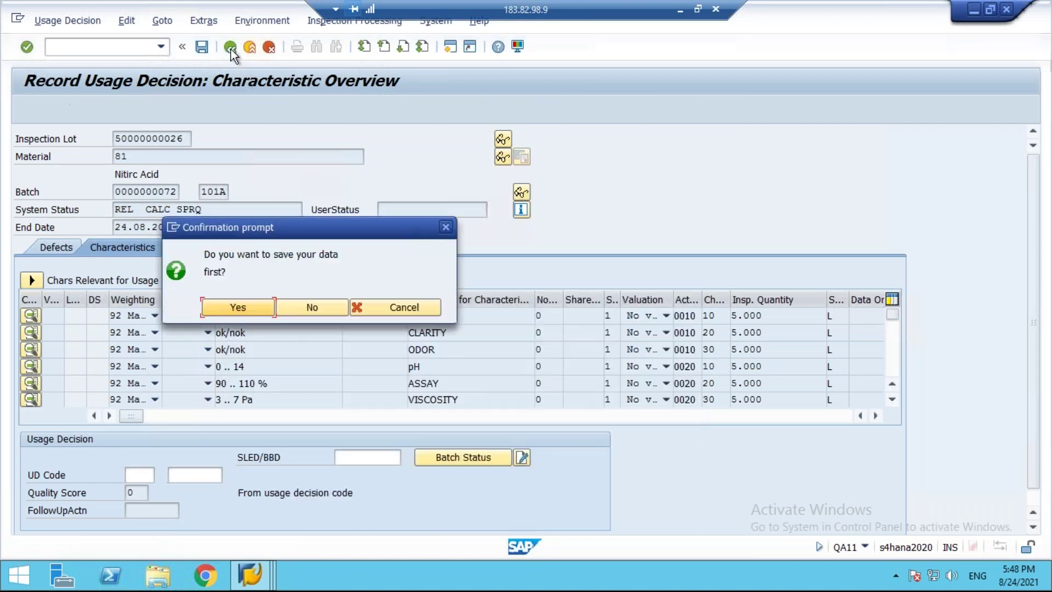
pyautogui.click(316, 307)
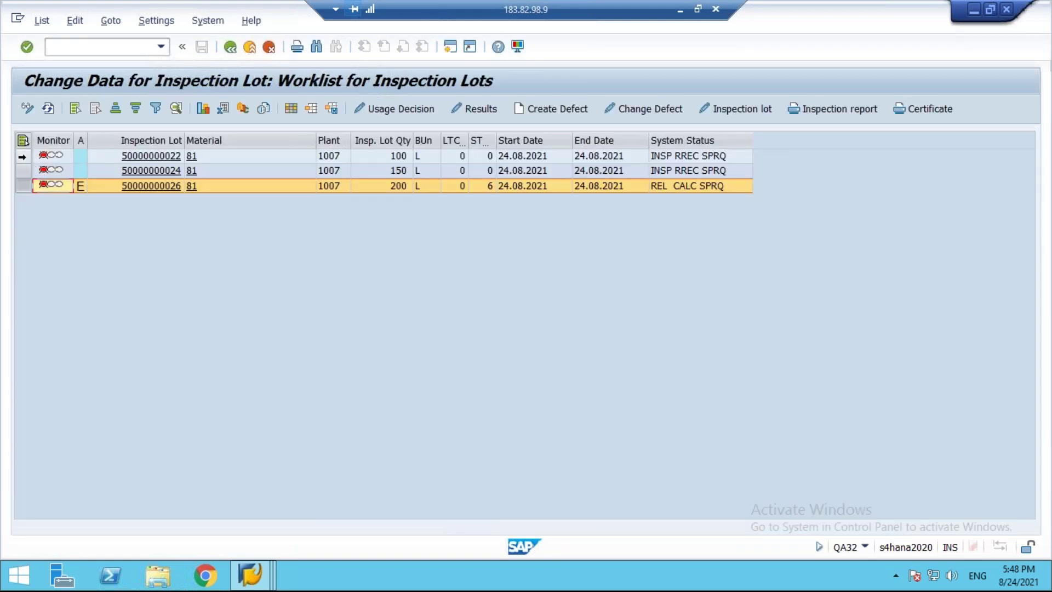
pyautogui.click(23, 157)
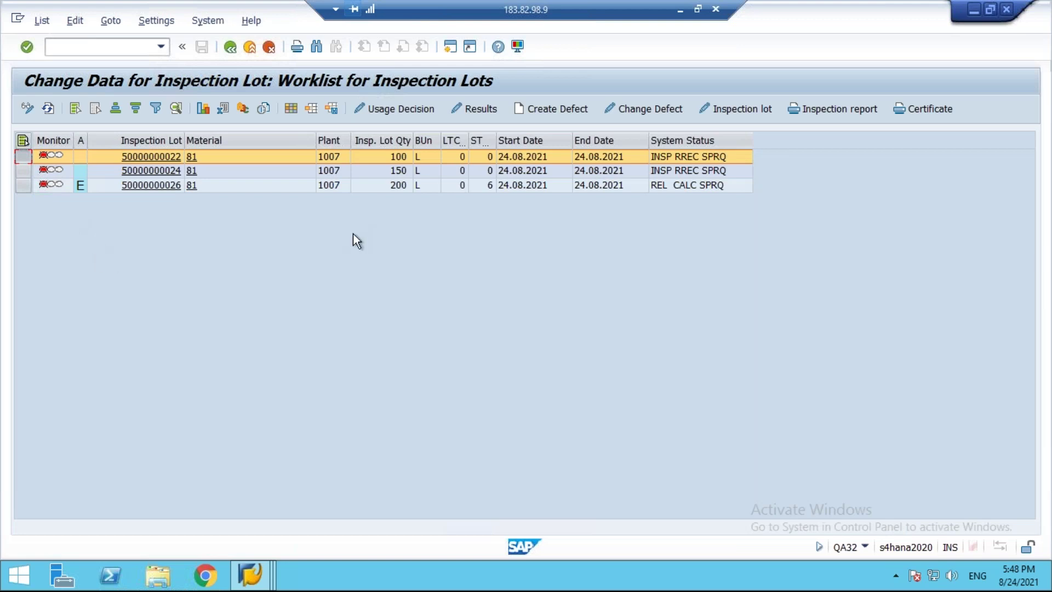
pyautogui.click(390, 109)
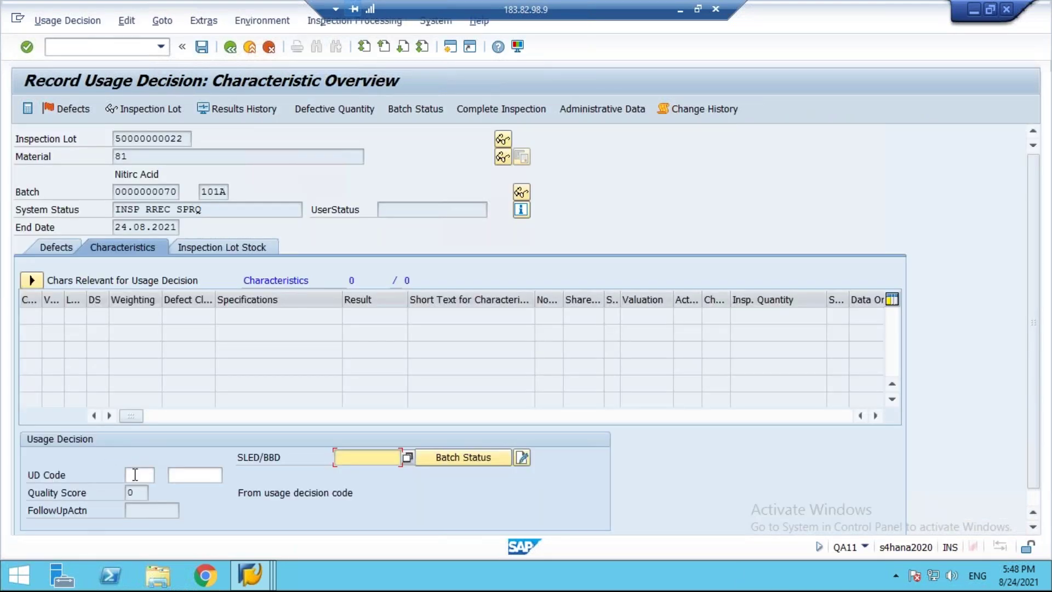
pyautogui.click(135, 474)
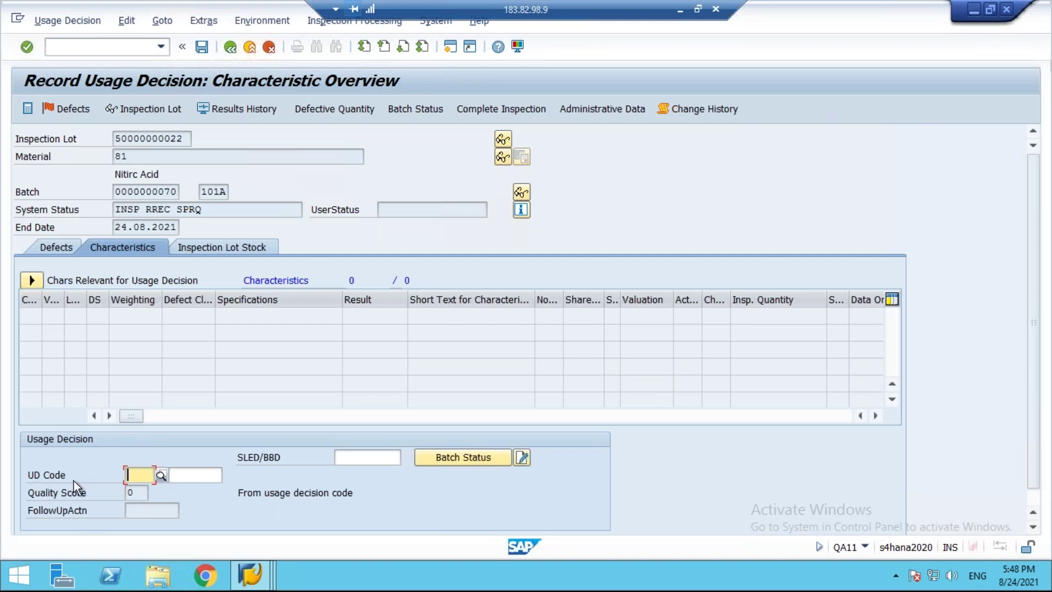
pyautogui.click(160, 474)
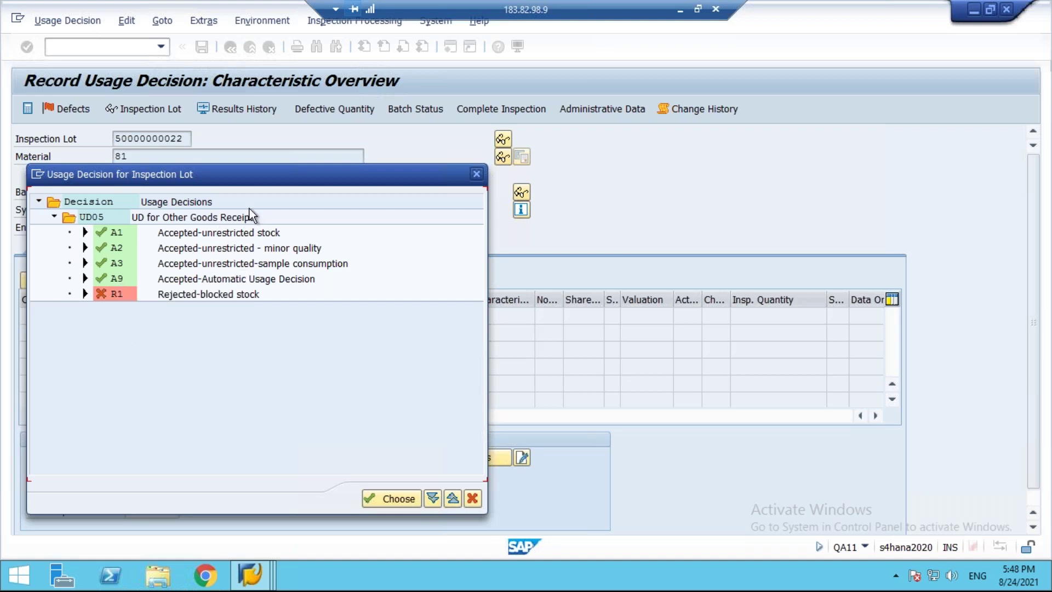
pyautogui.moveTo(245, 176); pyautogui.dragTo(335, 176)
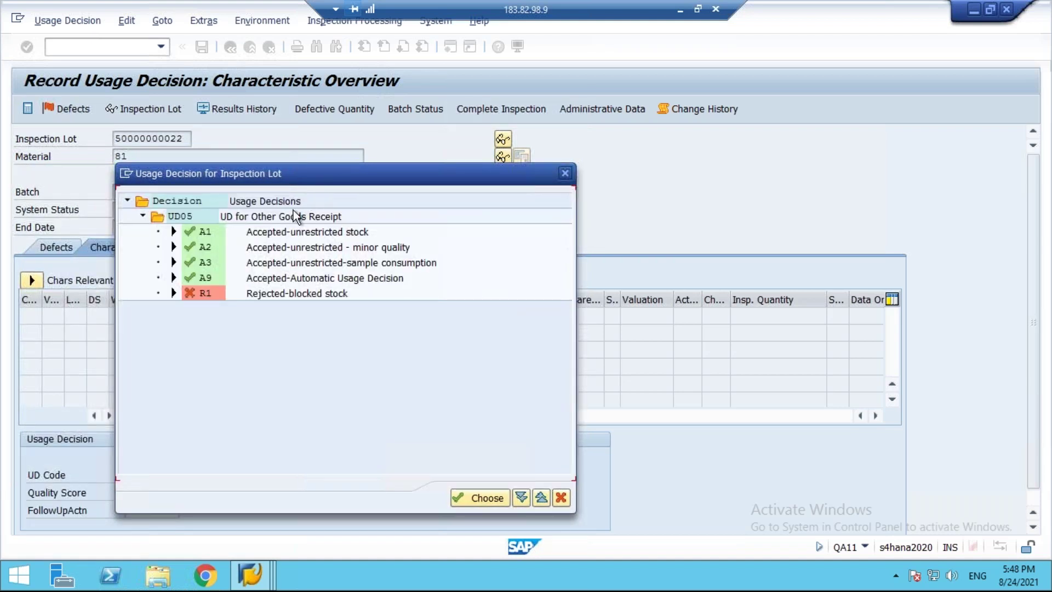
pyautogui.click(281, 236)
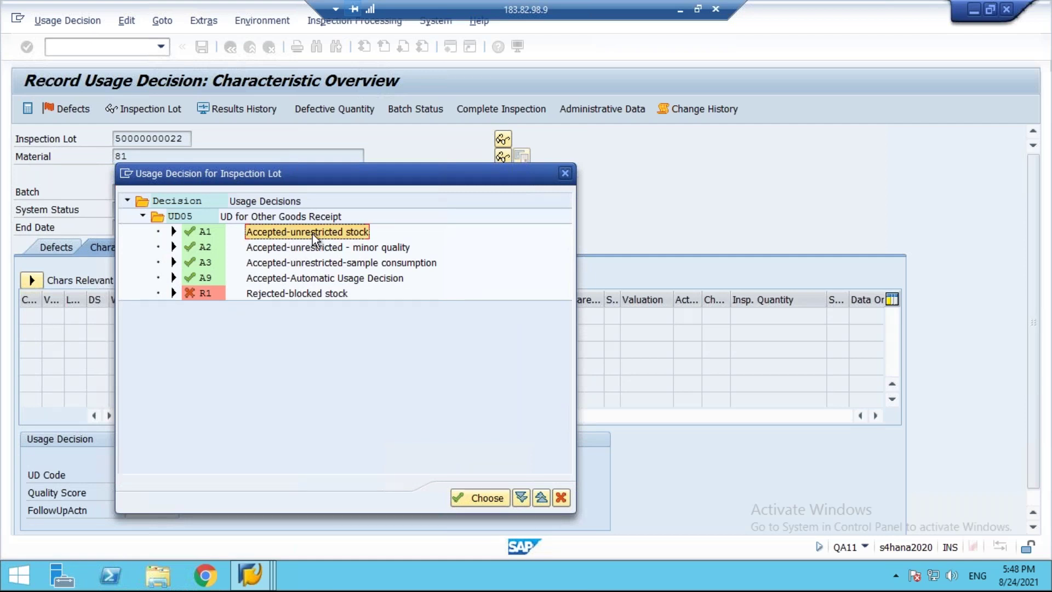
pyautogui.doubleClick(291, 230)
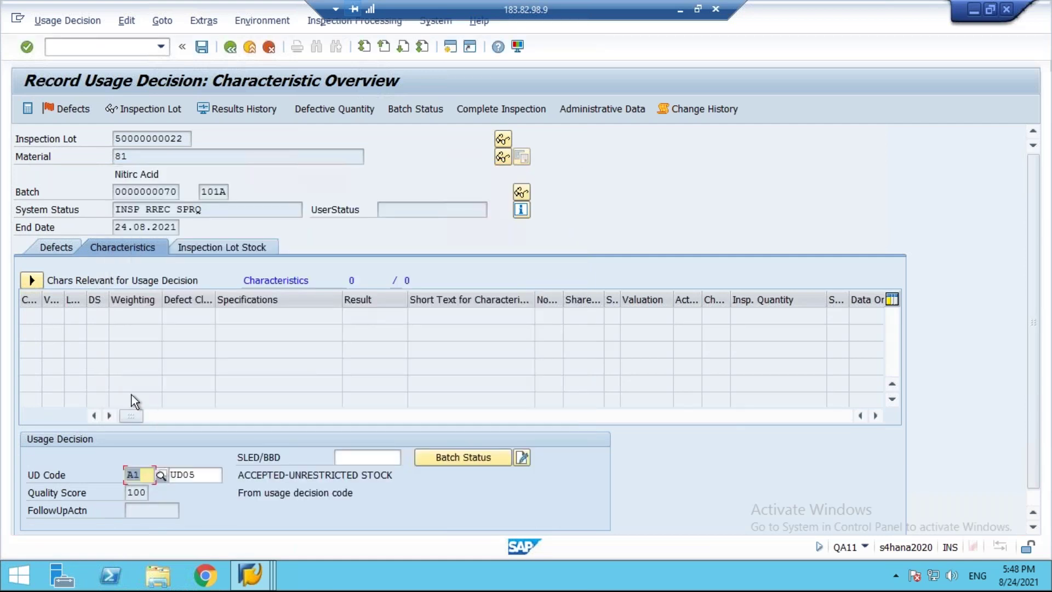
# Step: Switch to Notepad and replace the "forced UD" note with "Accept => QI -"
pyautogui.click(680, 10)
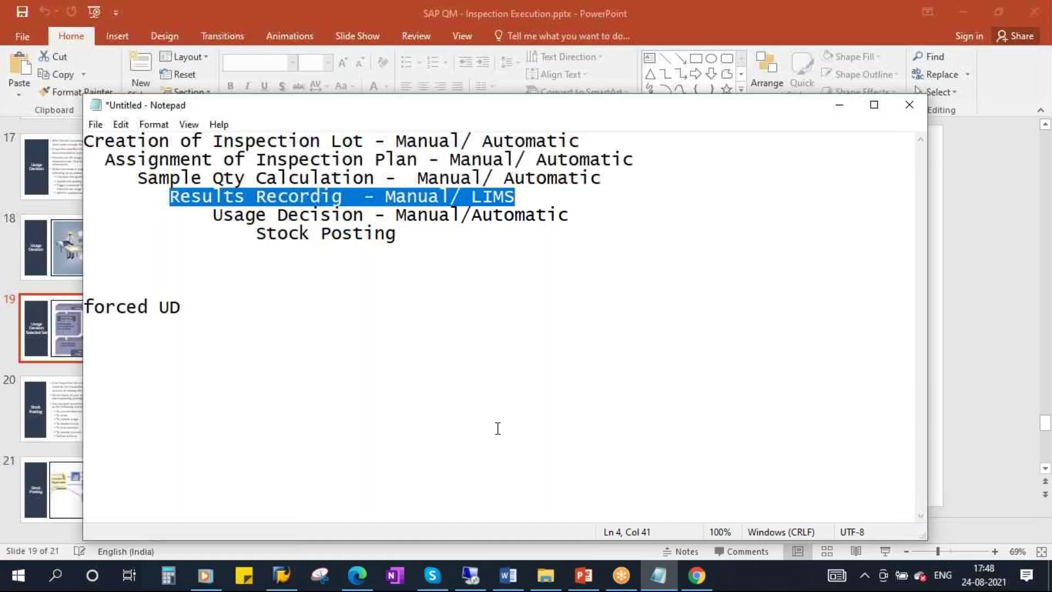
pyautogui.click(318, 215)
pyautogui.click(402, 233)
pyautogui.moveTo(183, 307); pyautogui.dragTo(83, 307)
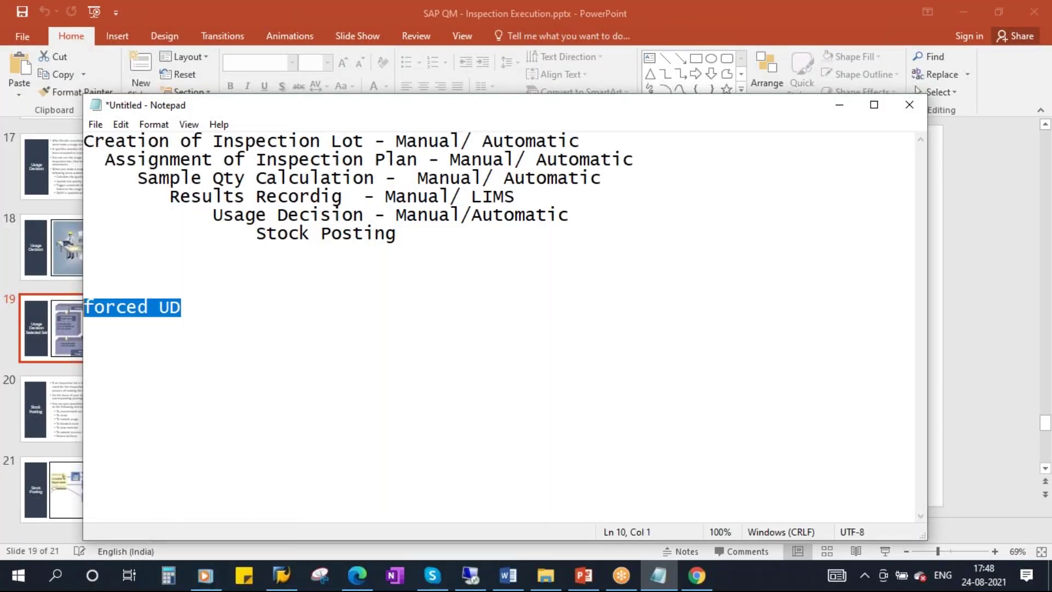
pyautogui.press('BackSpace')
pyautogui.press('capslock')
pyautogui.write('A')
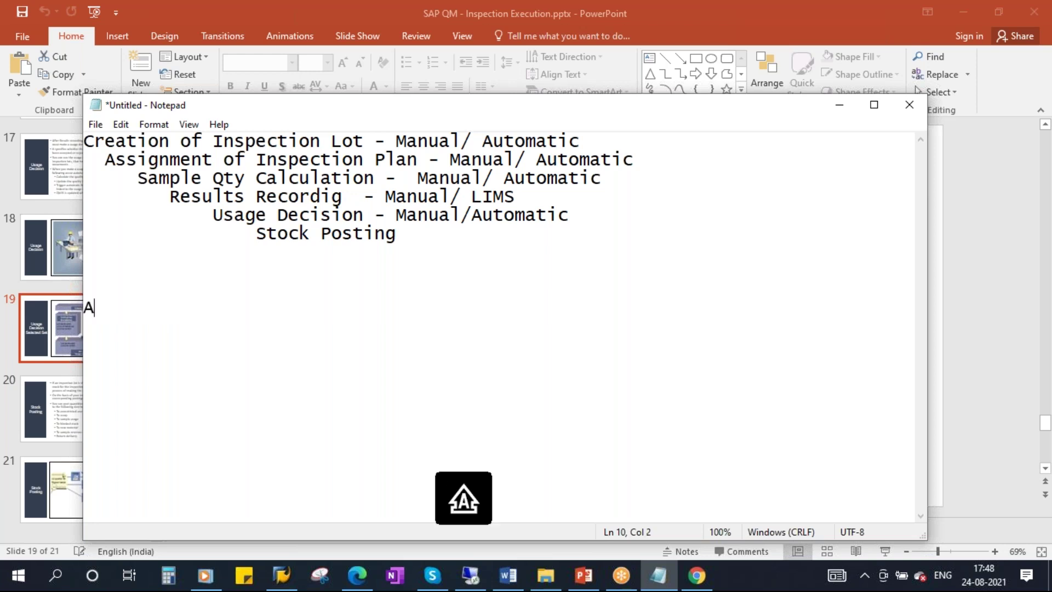
pyautogui.write('ccept =>')
pyautogui.press('capslock')
pyautogui.write('QI -')
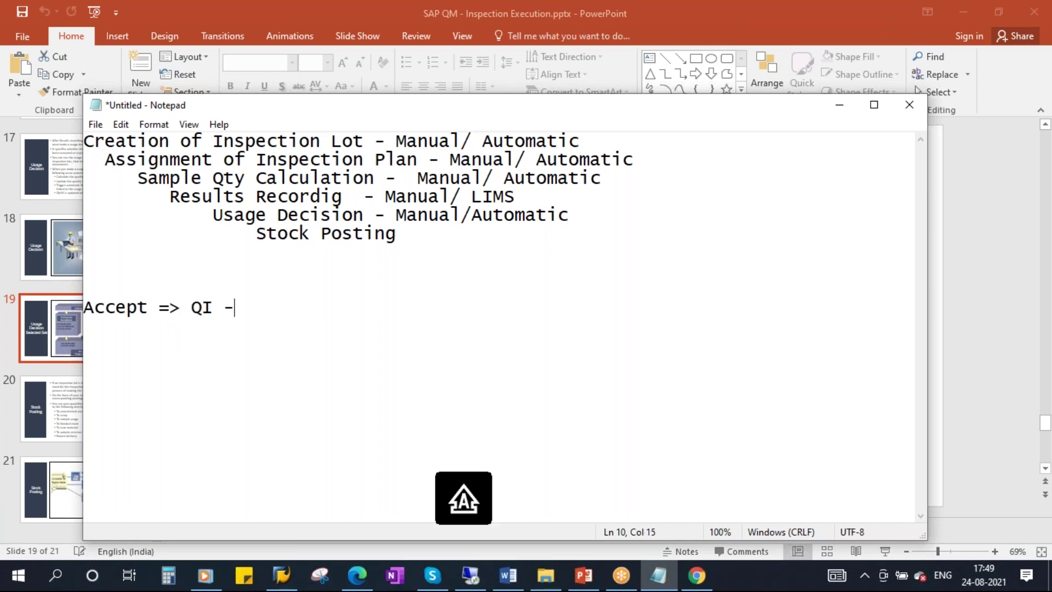
# Step: Replace the arrow after Accept with a colon and complete the line as "Accept: QI - UU"
pyautogui.press('Left')
pyautogui.press('Left')
pyautogui.press('Left')
pyautogui.press('Left')
pyautogui.press('Left')
pyautogui.press('Left')
pyautogui.press('Left')
pyautogui.press('Left')
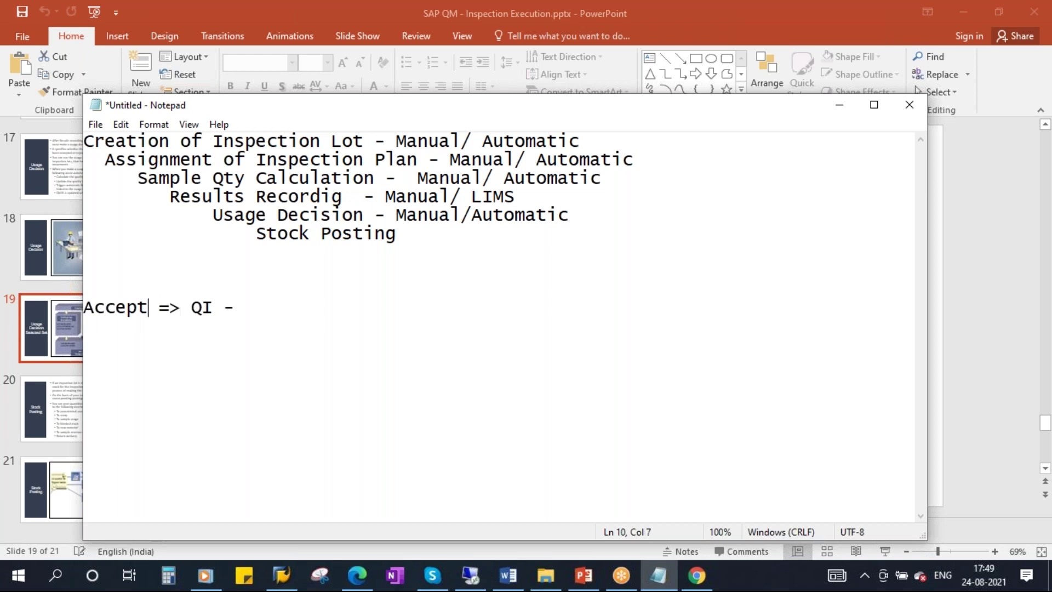
pyautogui.write(':')
pyautogui.press('Right')
pyautogui.press('Delete')
pyautogui.press('Delete')
pyautogui.press('Delete')
pyautogui.press('Right')
pyautogui.press('Right')
pyautogui.press('Right')
pyautogui.press('Right')
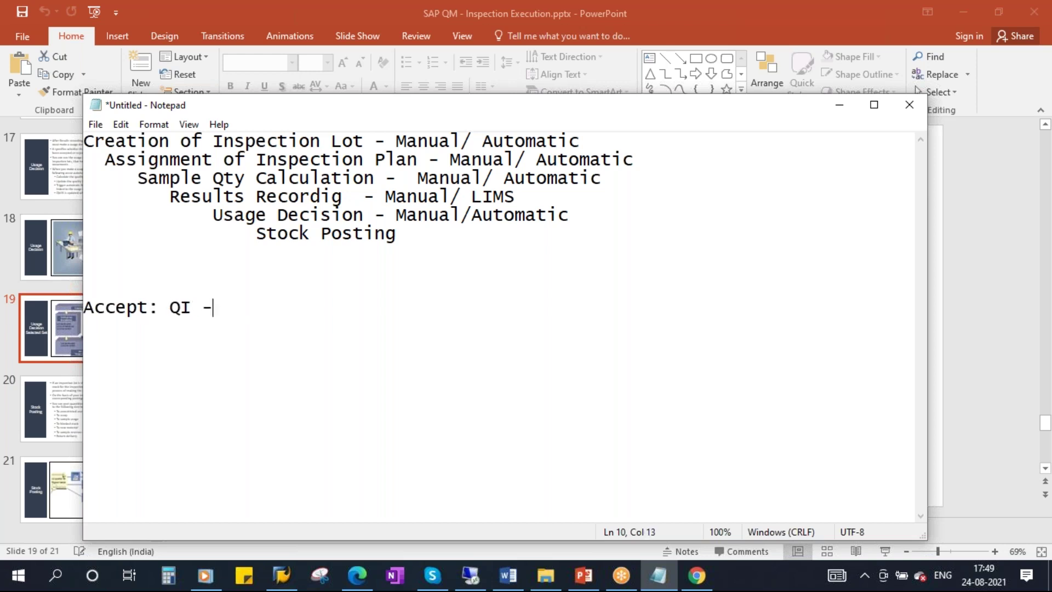
pyautogui.press('capslock')
pyautogui.write('UU')
# Step: Add a second line below the Accept note reading "Reject: QI -"
pyautogui.press('Return')
pyautogui.write('R')
pyautogui.press('capslock')
pyautogui.write('ejetc')
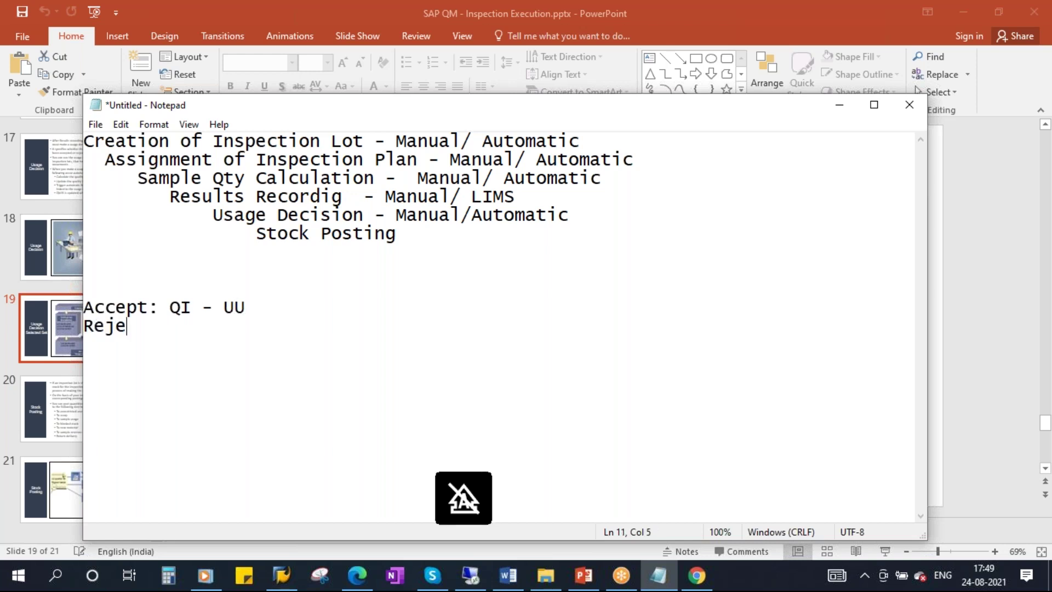
pyautogui.press('BackSpace')
pyautogui.press('BackSpace')
pyautogui.write('c')
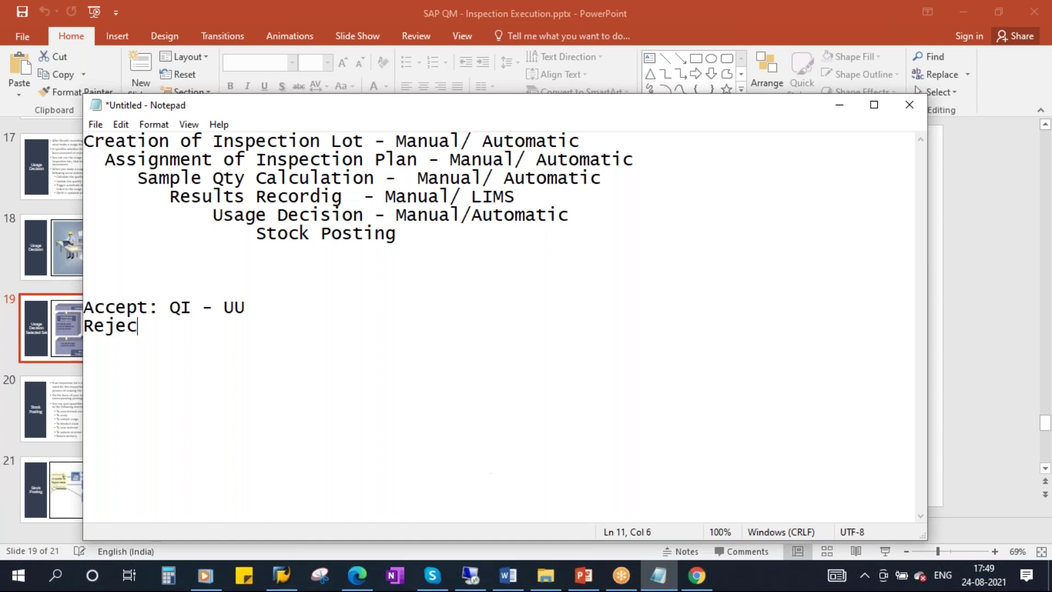
pyautogui.write('t: q')
pyautogui.press('BackSpace')
pyautogui.press('capslock')
pyautogui.write('QI -')
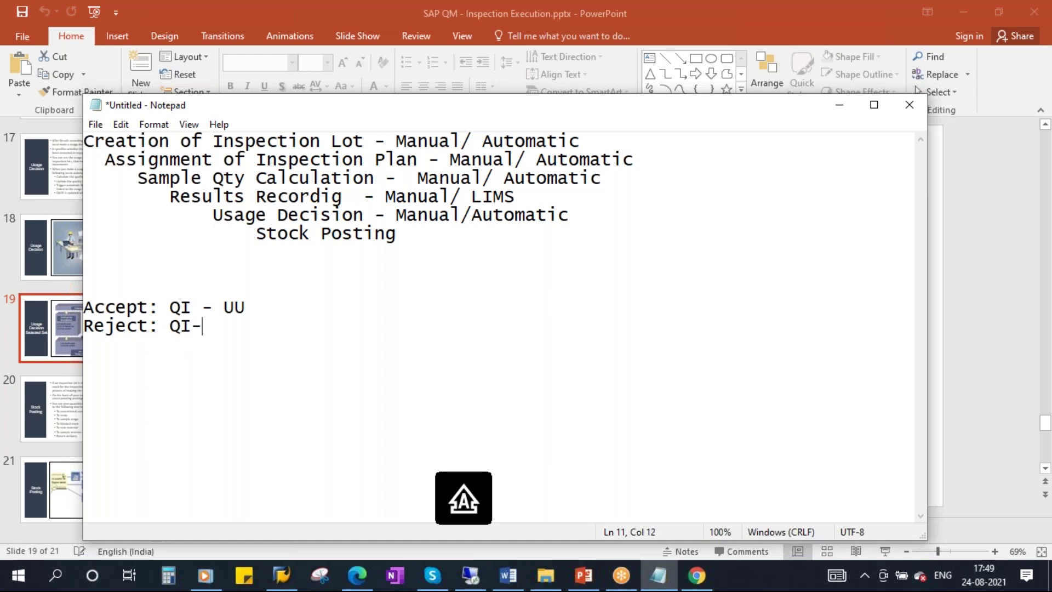
# Step: Turn the dashes in both note lines into "->" and complete the Reject line with "Blocked Stock"
pyautogui.press('Right')
pyautogui.press('Up')
pyautogui.write('>')
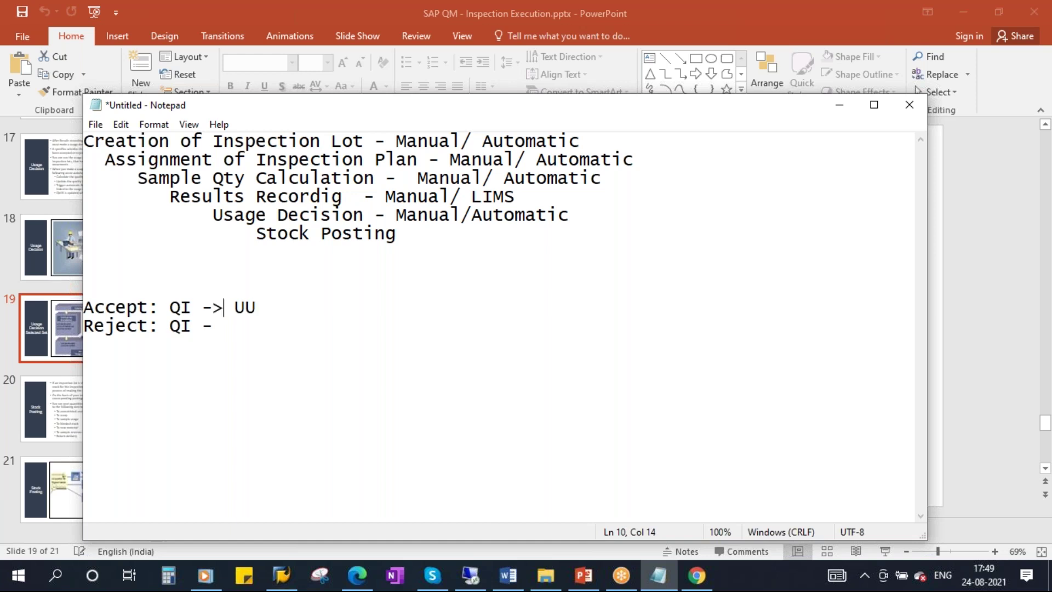
pyautogui.press('Down')
pyautogui.write('>')
pyautogui.press('Right')
pyautogui.write('Blo')
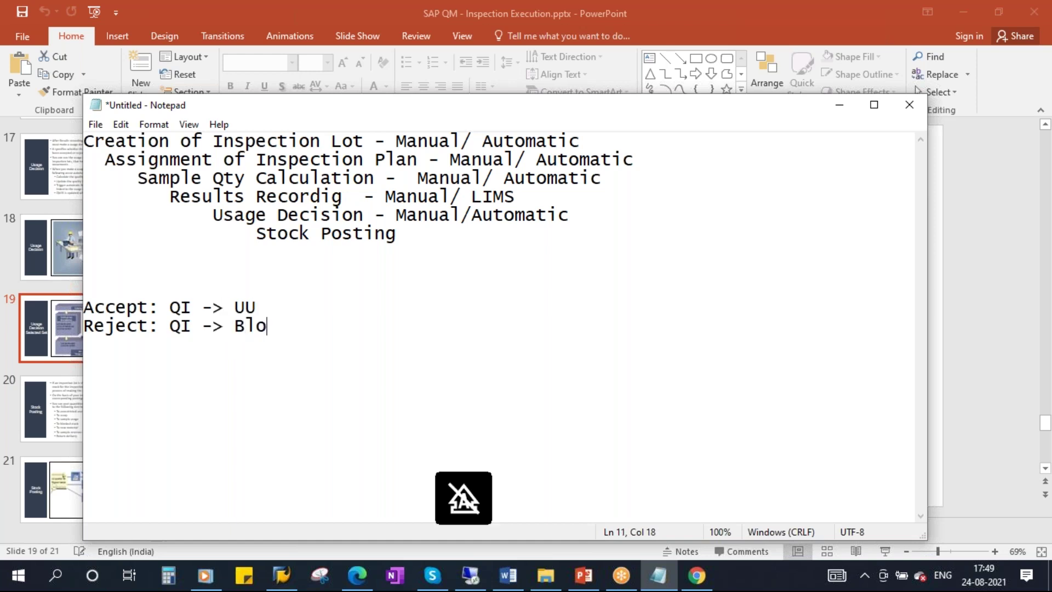
pyautogui.write('cked Stock')
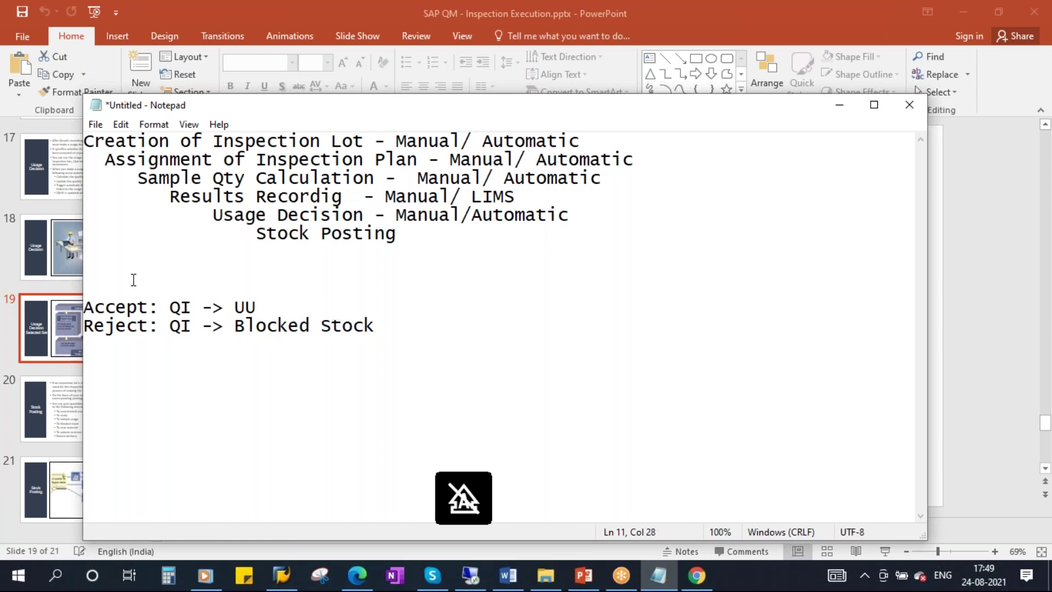
# Step: Point out the UU and Blocked Stock destinations in the Accept and Reject notes
pyautogui.doubleClick(237, 308)
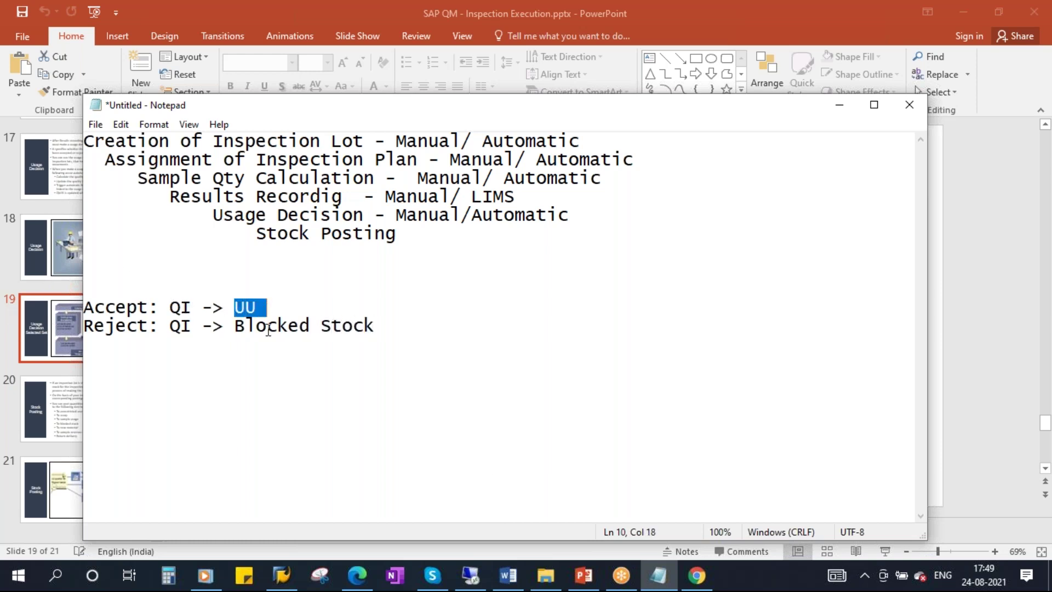
pyautogui.click(269, 311)
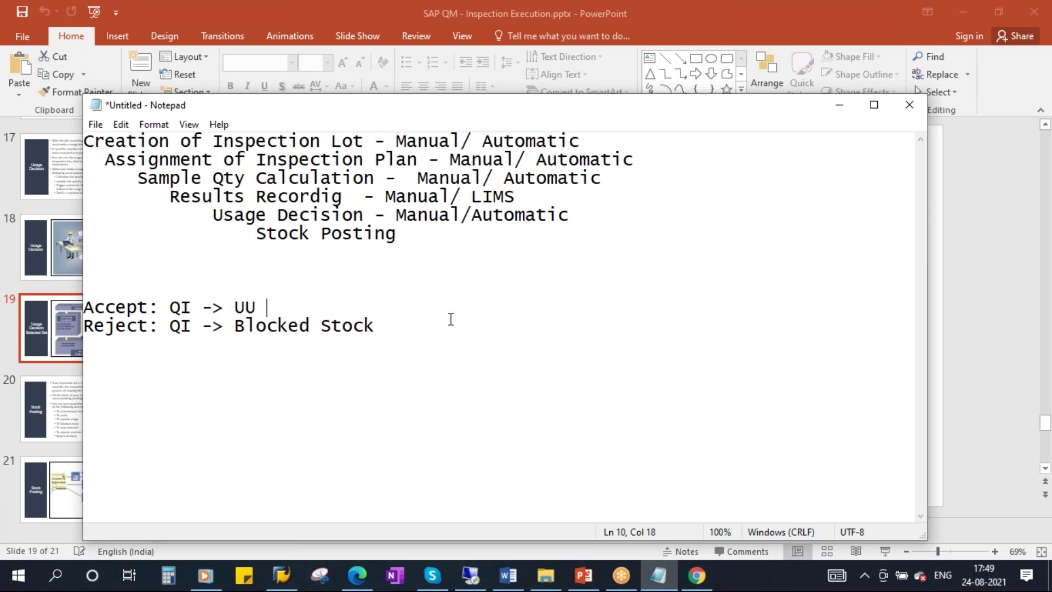
pyautogui.doubleClick(174, 326)
pyautogui.moveTo(245, 327); pyautogui.dragTo(404, 329)
pyautogui.click(405, 329)
# Step: Switch to the SAP stock overview of material 81 and examine its batch's quality inspection, unrestricted-use and blocked stock columns
pyautogui.click(284, 572)
pyautogui.click(250, 573)
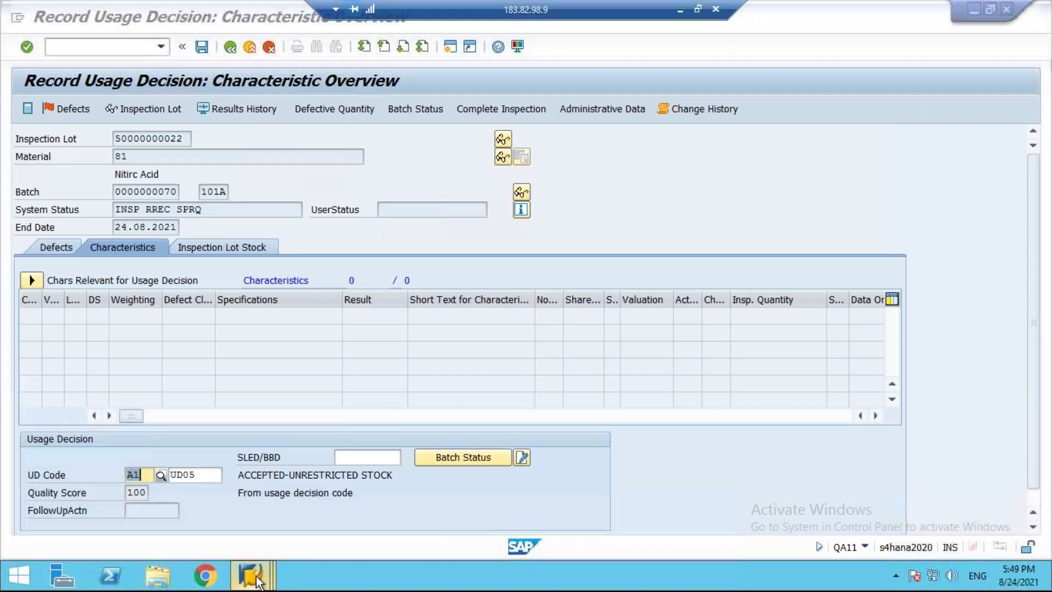
pyautogui.click(260, 468)
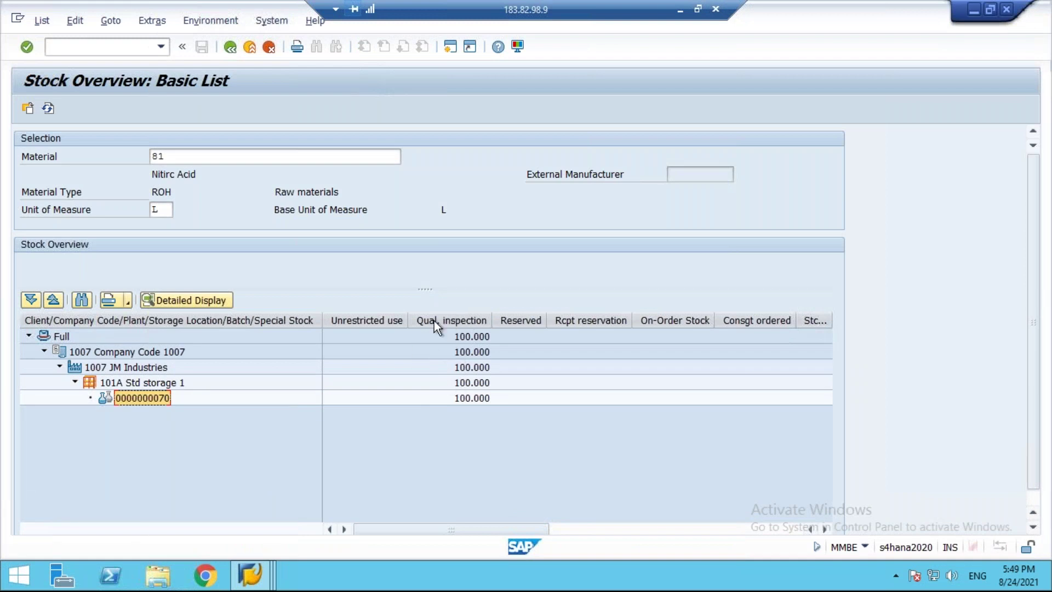
pyautogui.click(466, 400)
pyautogui.click(375, 400)
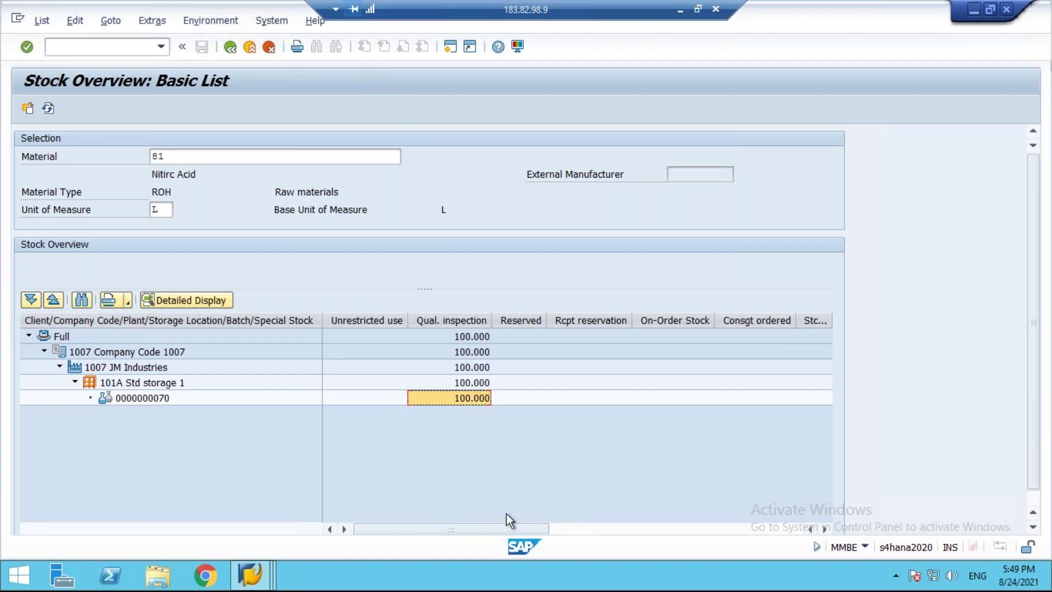
pyautogui.moveTo(516, 528); pyautogui.dragTo(771, 531)
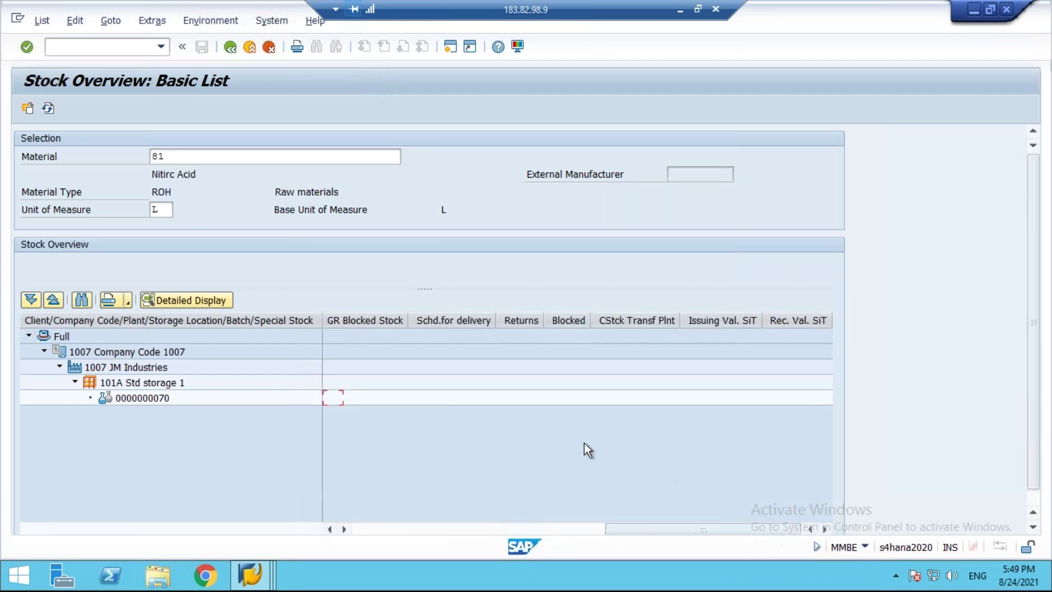
pyautogui.moveTo(631, 534); pyautogui.dragTo(359, 532)
pyautogui.moveTo(260, 580)
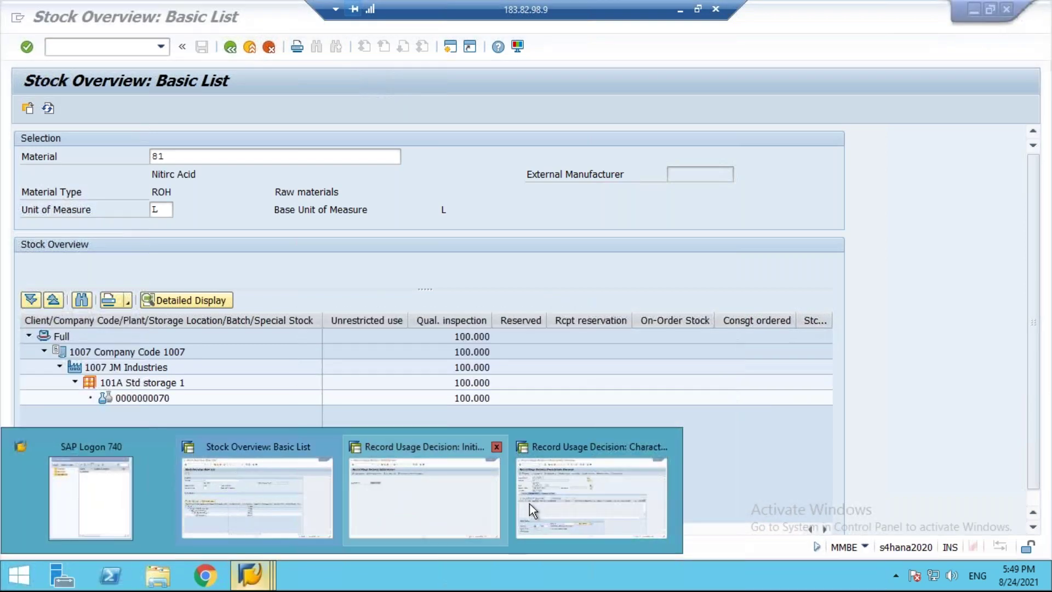
pyautogui.click(550, 481)
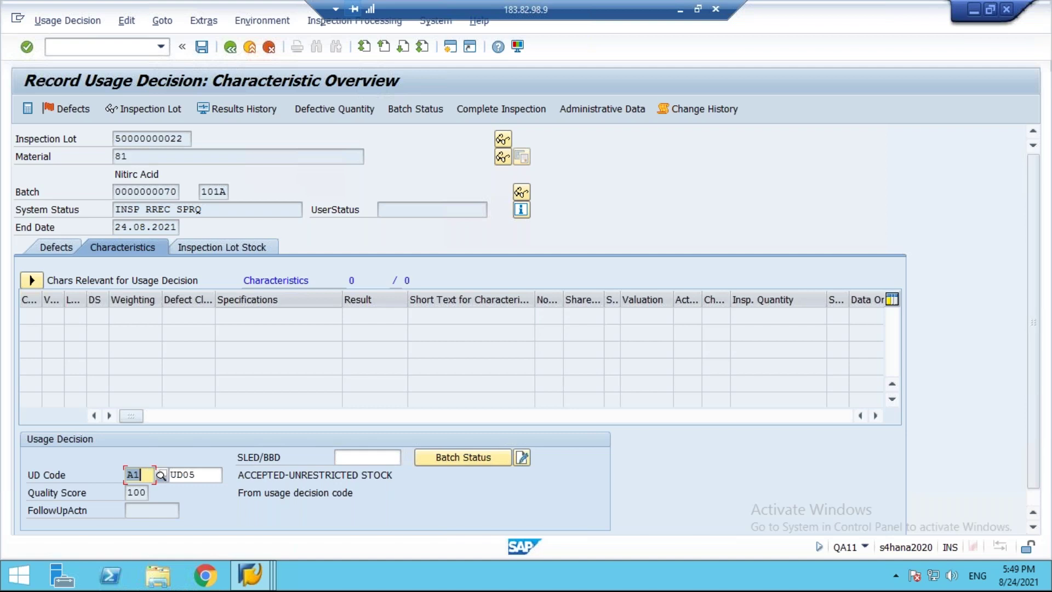
pyautogui.click(235, 246)
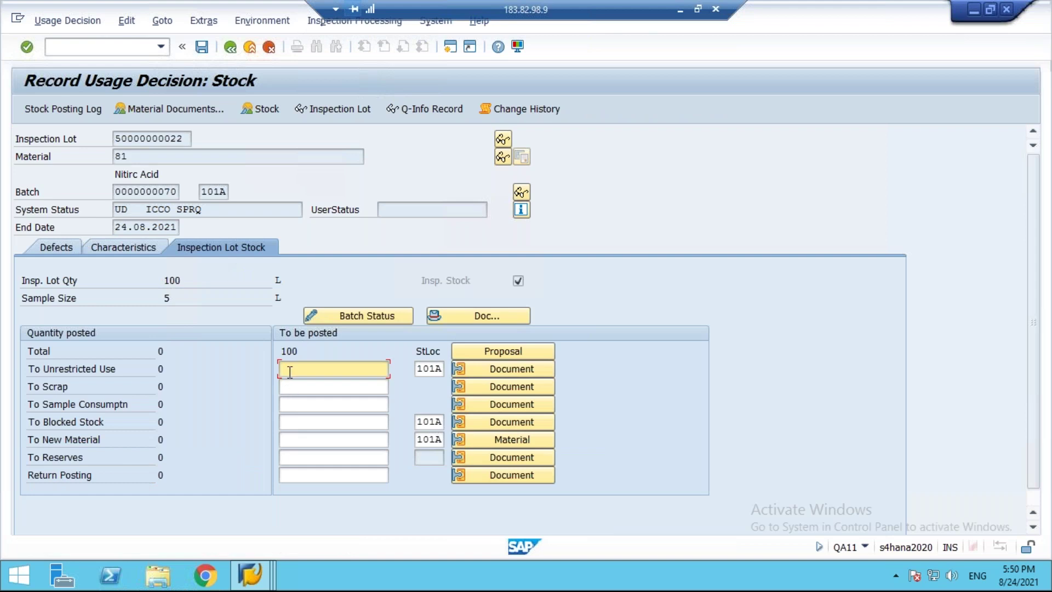
pyautogui.doubleClick(297, 353)
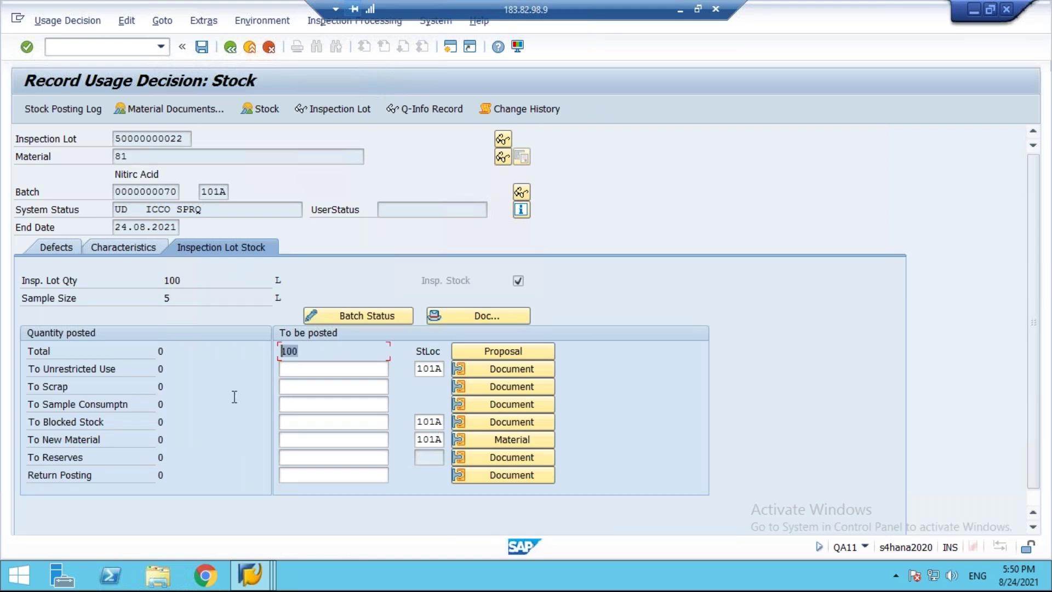
pyautogui.click(308, 370)
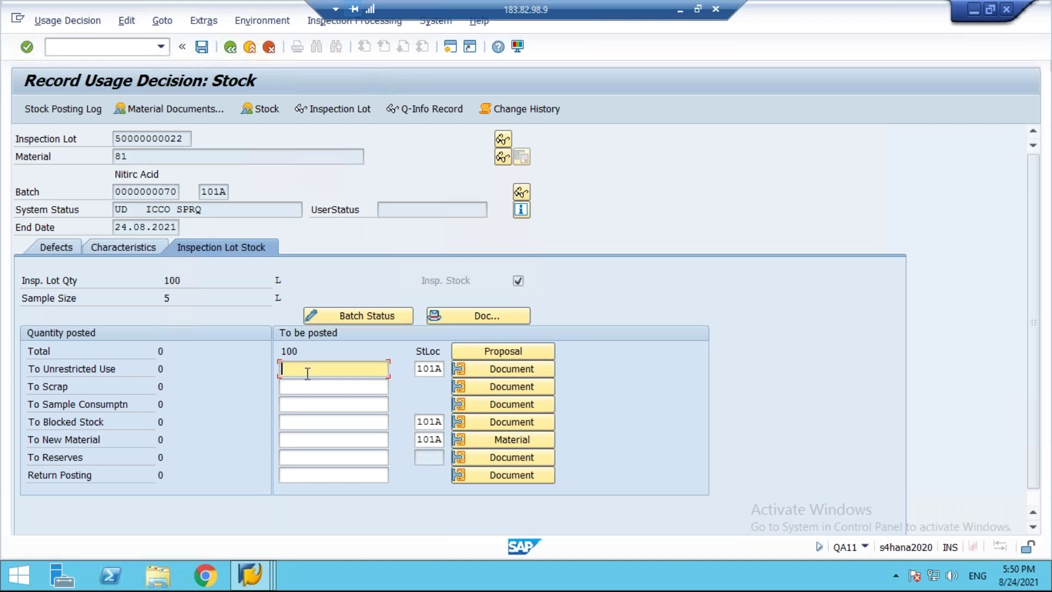
pyautogui.write('100')
pyautogui.press('Return')
pyautogui.moveTo(117, 368); pyautogui.dragTo(16, 369)
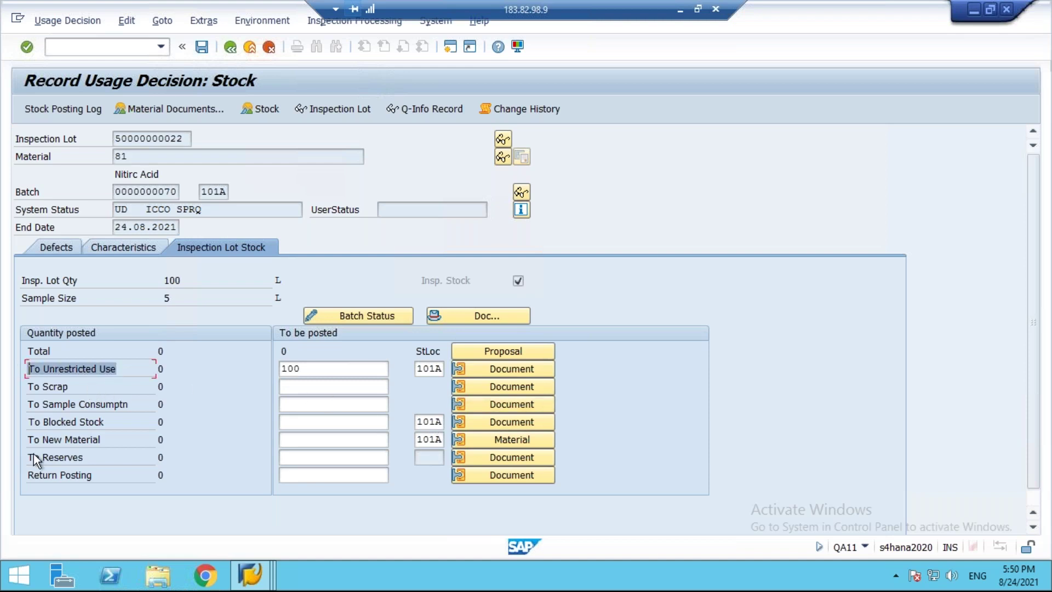
# Step: Switch to the PowerPoint presentation and view the Stock Posting slides 20 and 21
pyautogui.click(680, 10)
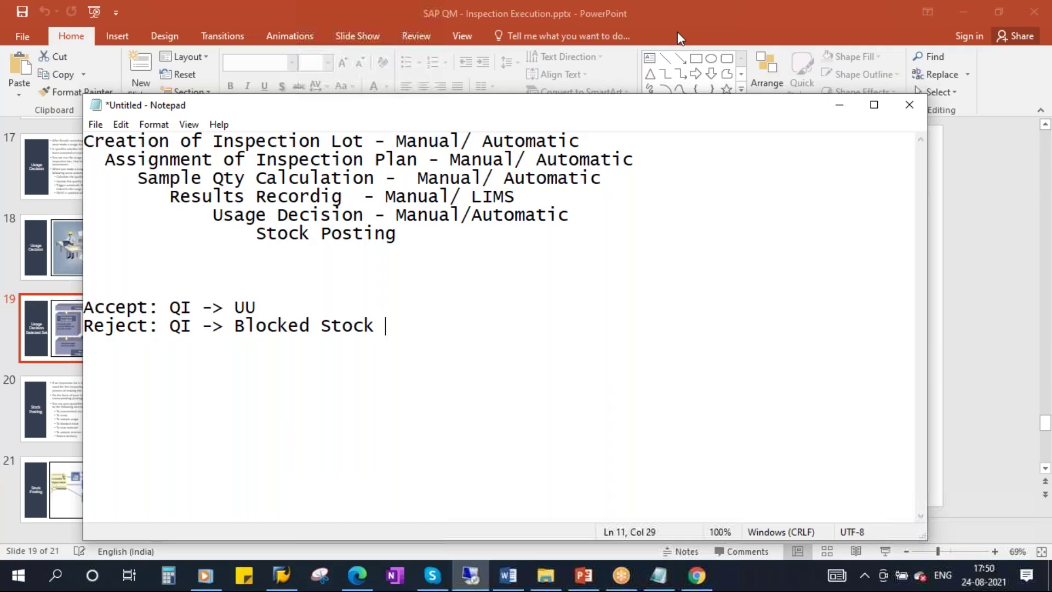
pyautogui.click(584, 576)
pyautogui.click(105, 423)
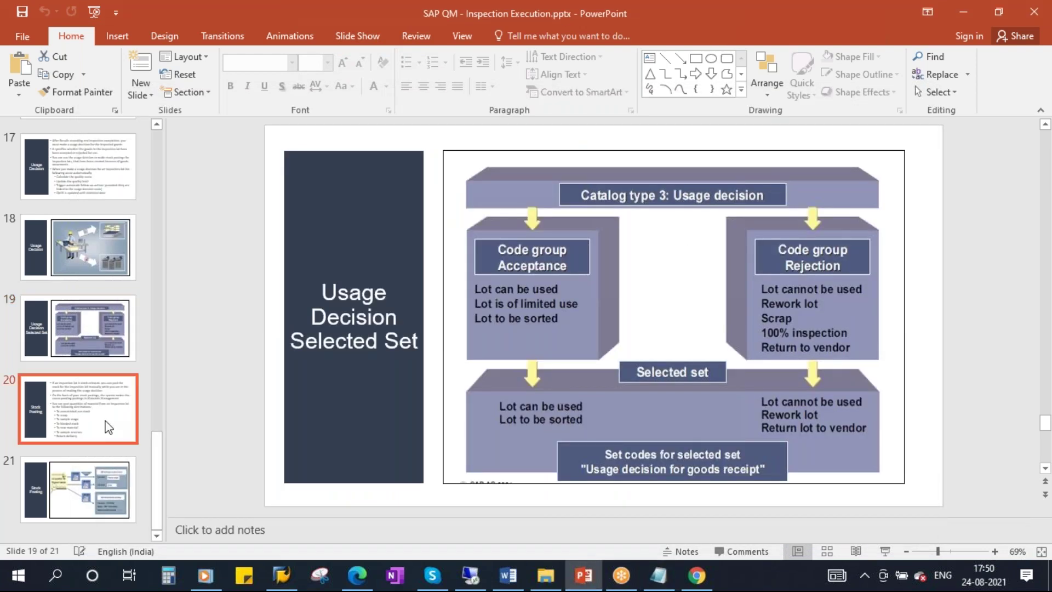
pyautogui.click(109, 496)
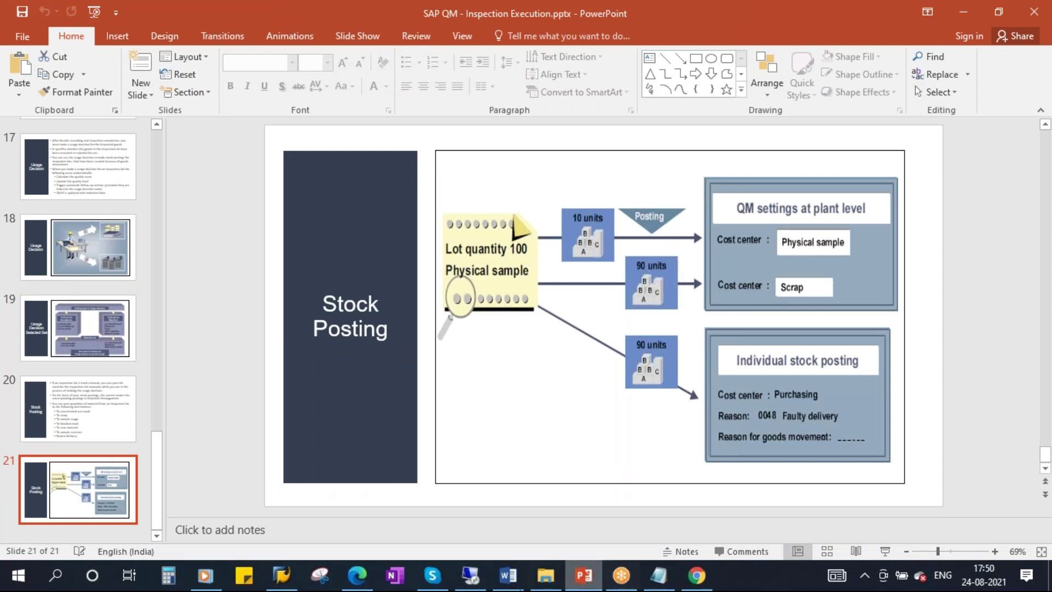
# Step: Switch back to SAP and compare the batch's quality inspection and unrestricted-use stock in the stock overview of material 81
pyautogui.click(468, 576)
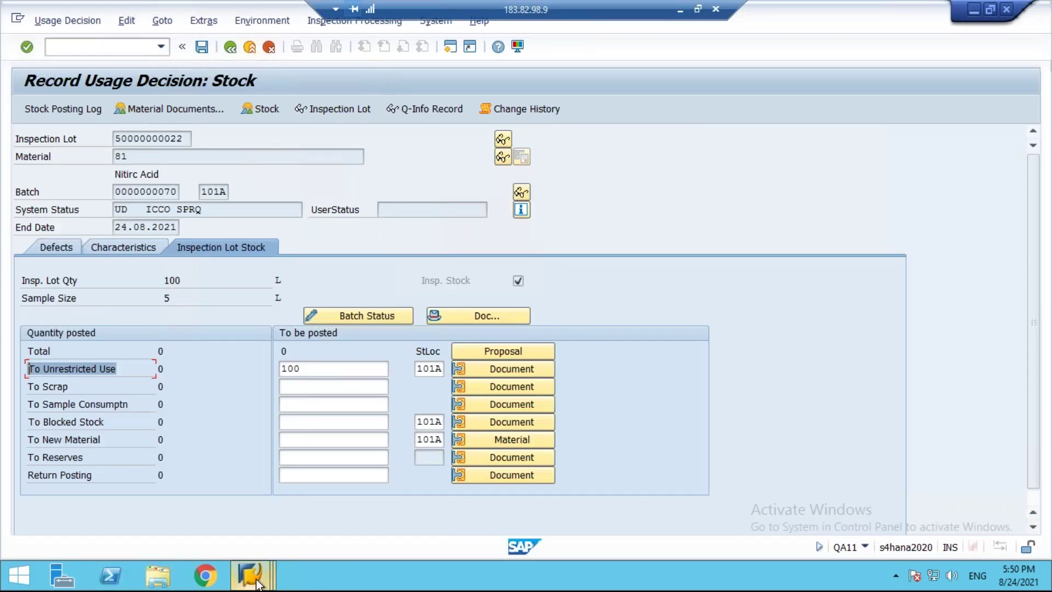
pyautogui.moveTo(258, 582)
pyautogui.click(269, 496)
pyautogui.click(467, 396)
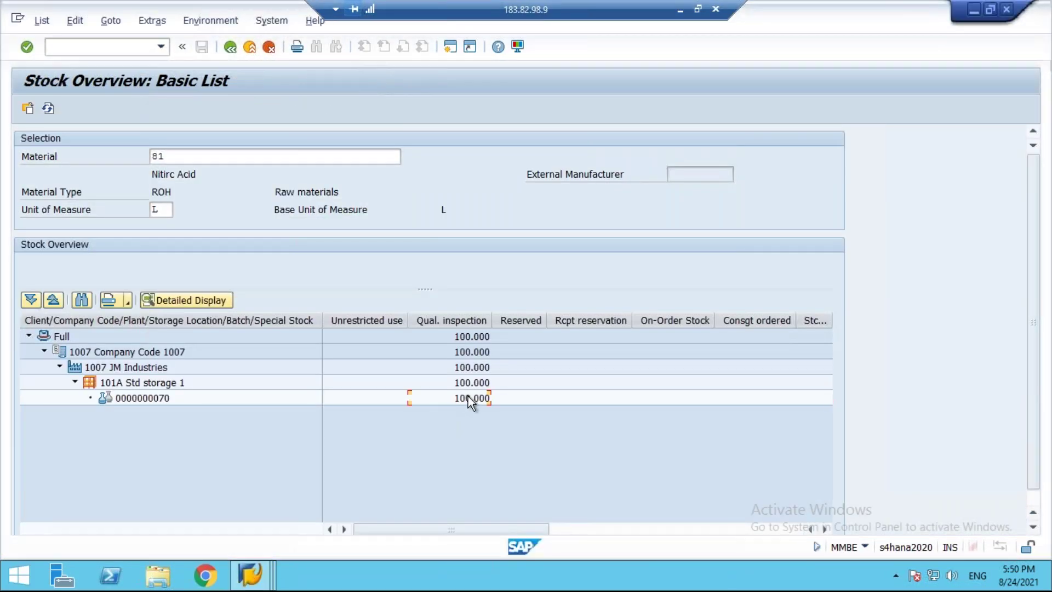
pyautogui.click(365, 396)
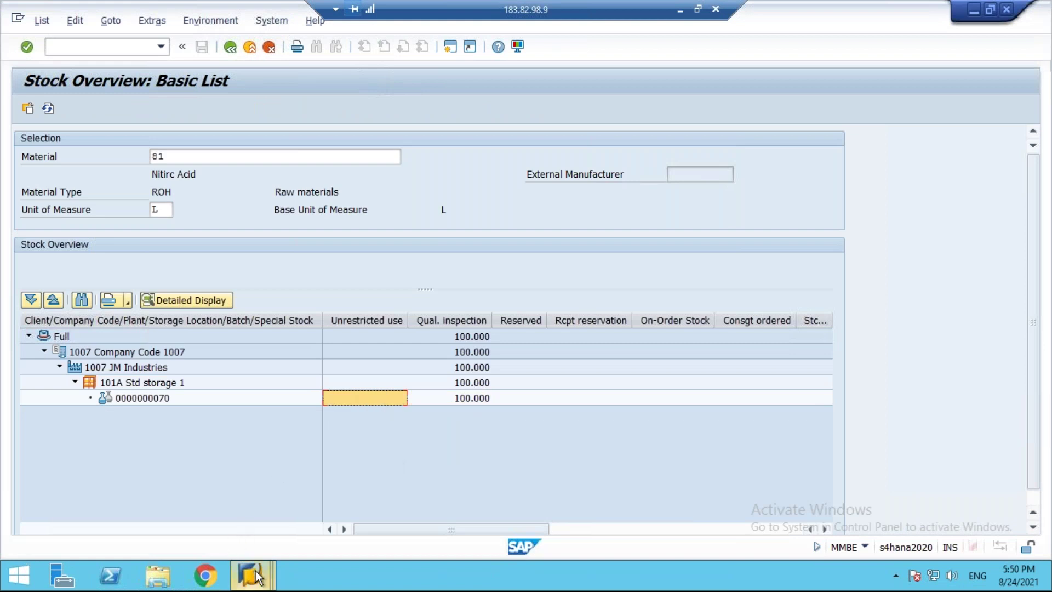
pyautogui.moveTo(250, 574)
pyautogui.click(593, 488)
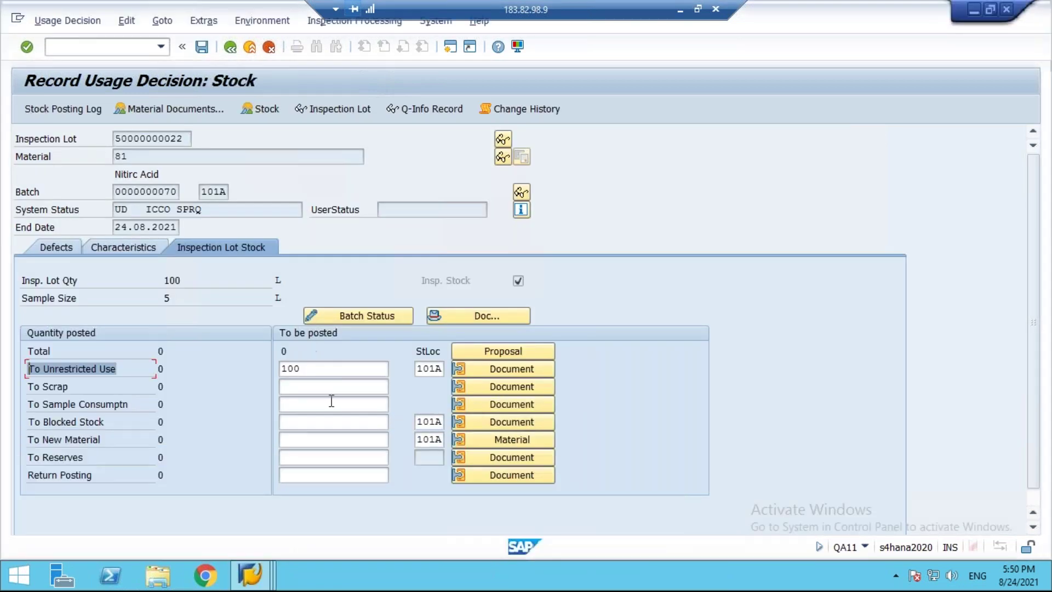
pyautogui.click(300, 368)
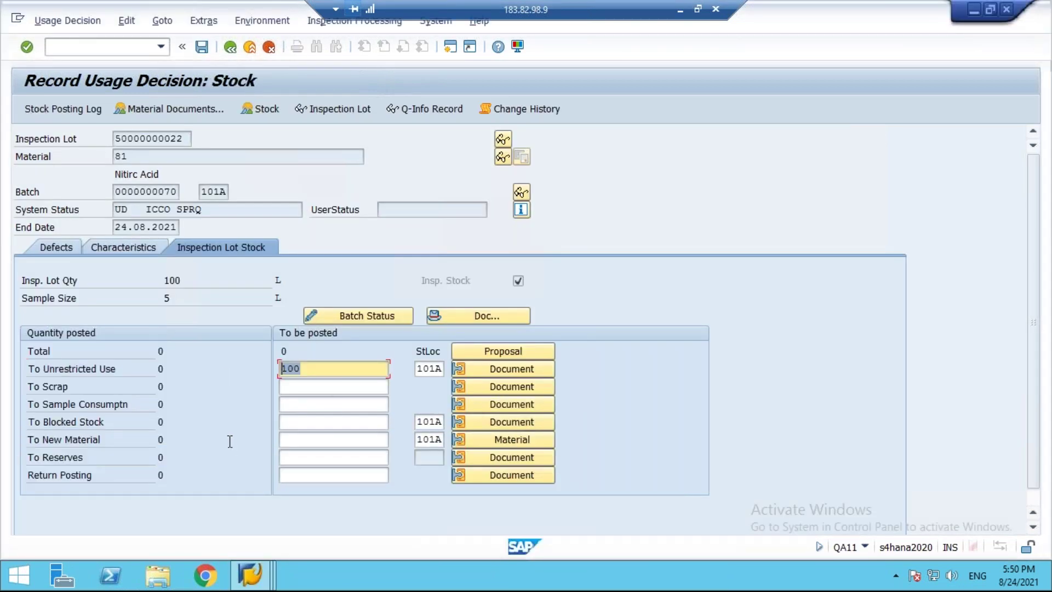
pyautogui.click(203, 47)
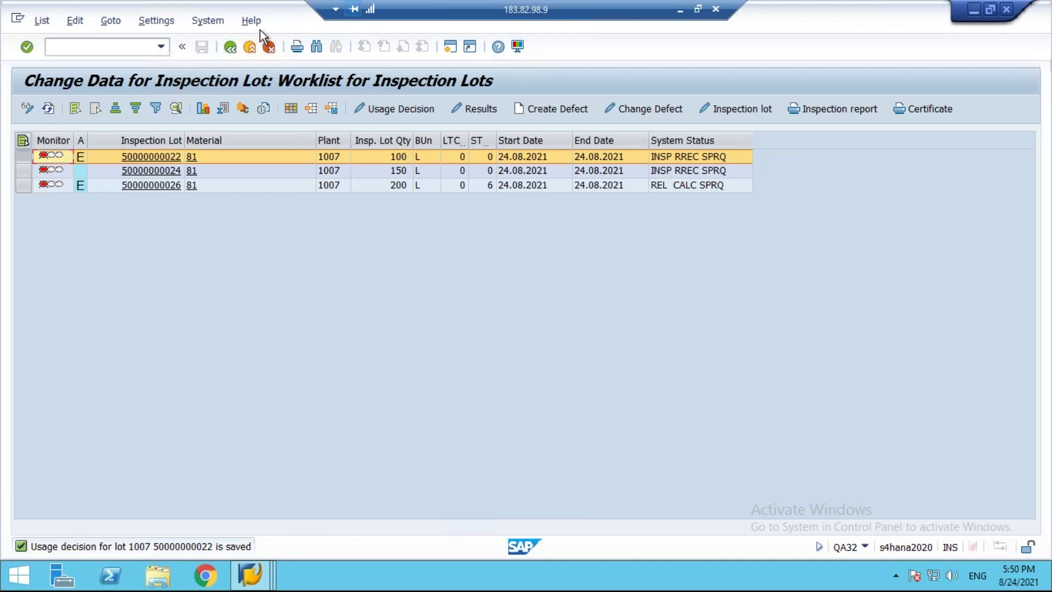
pyautogui.click(232, 47)
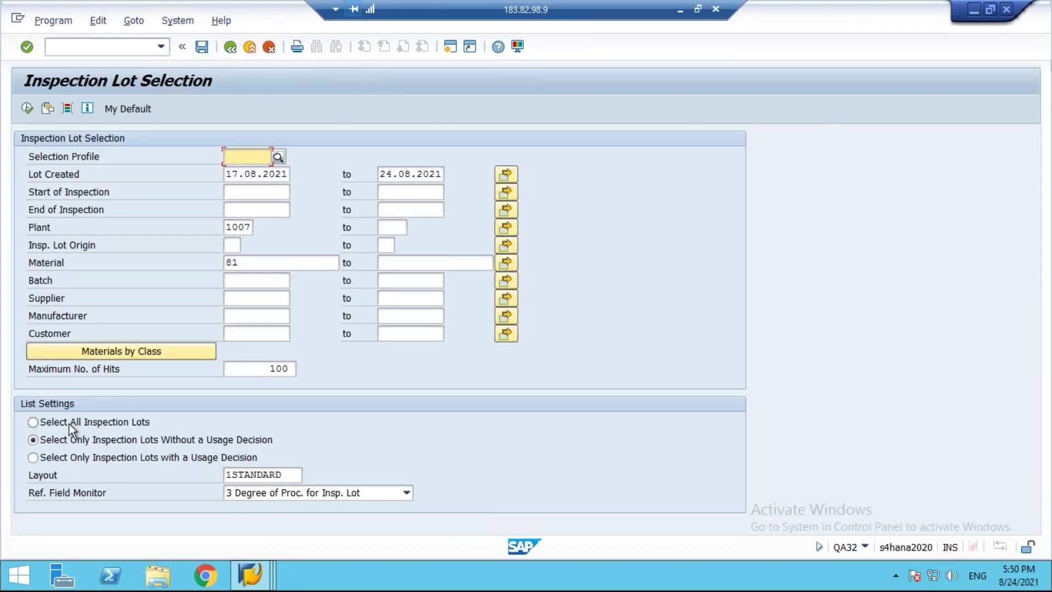
pyautogui.click(69, 423)
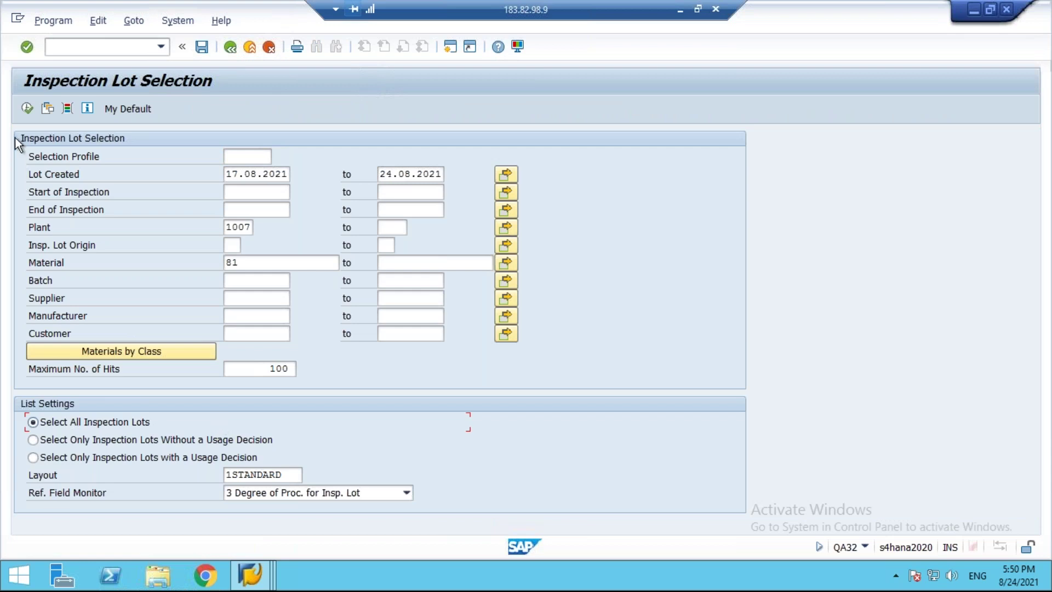
pyautogui.click(26, 108)
pyautogui.moveTo(141, 140); pyautogui.dragTo(166, 140)
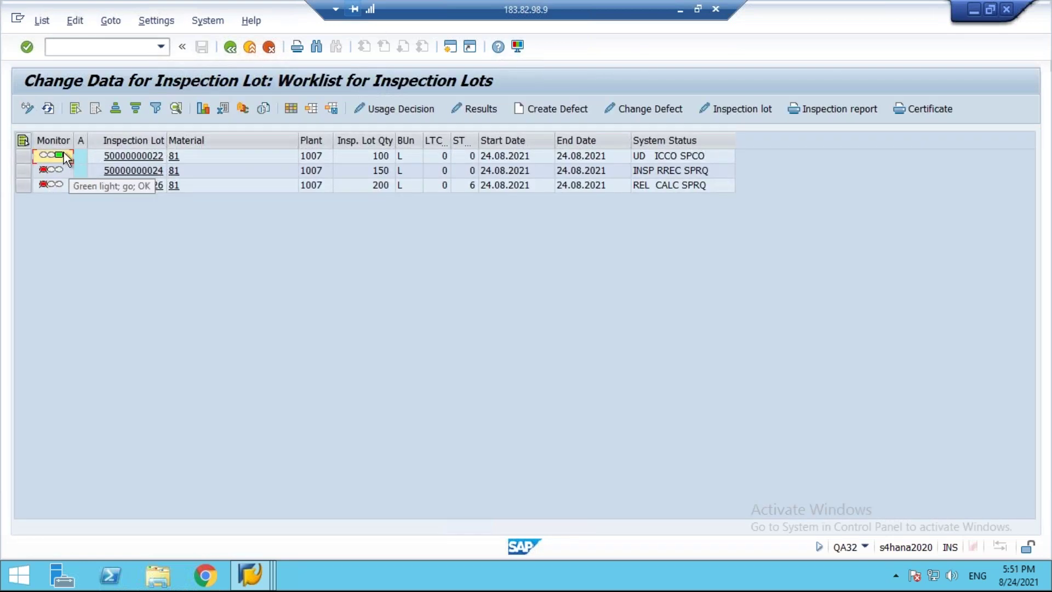
pyautogui.click(644, 156)
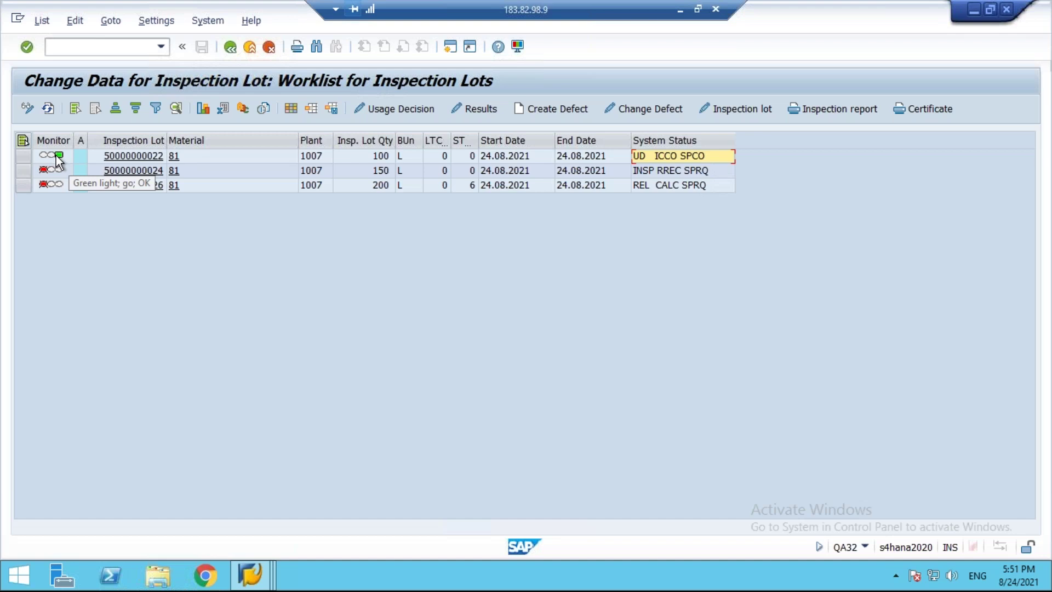
pyautogui.click(20, 155)
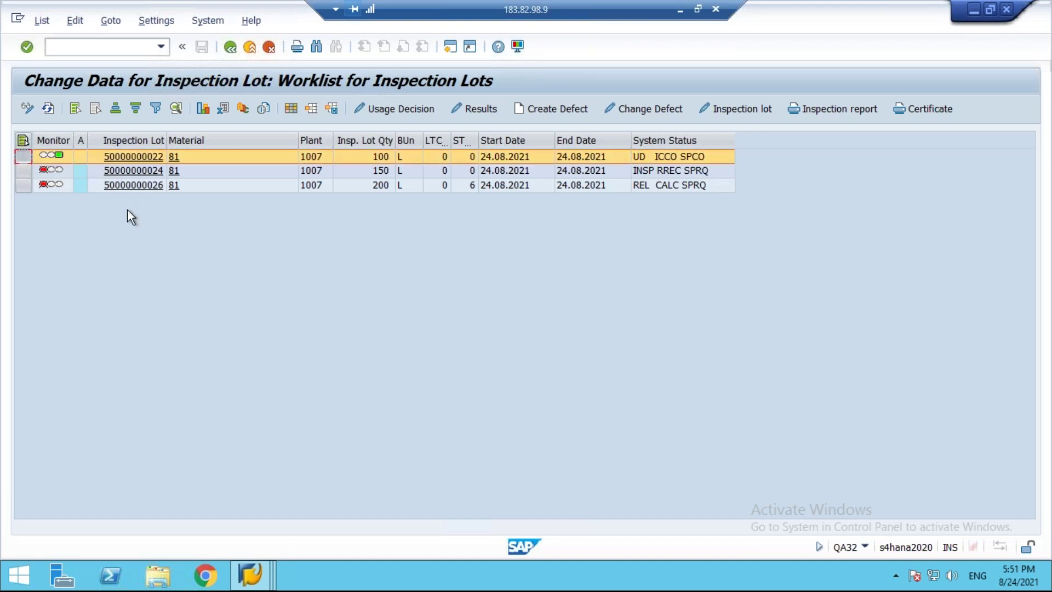
pyautogui.click(249, 574)
pyautogui.click(271, 474)
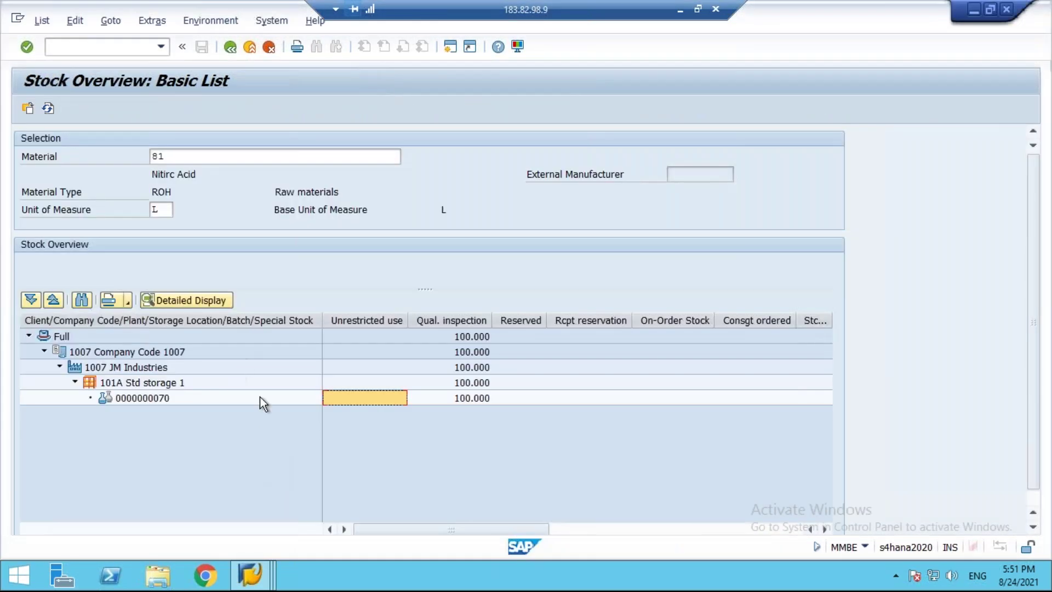
pyautogui.click(469, 396)
pyautogui.click(373, 396)
pyautogui.click(48, 108)
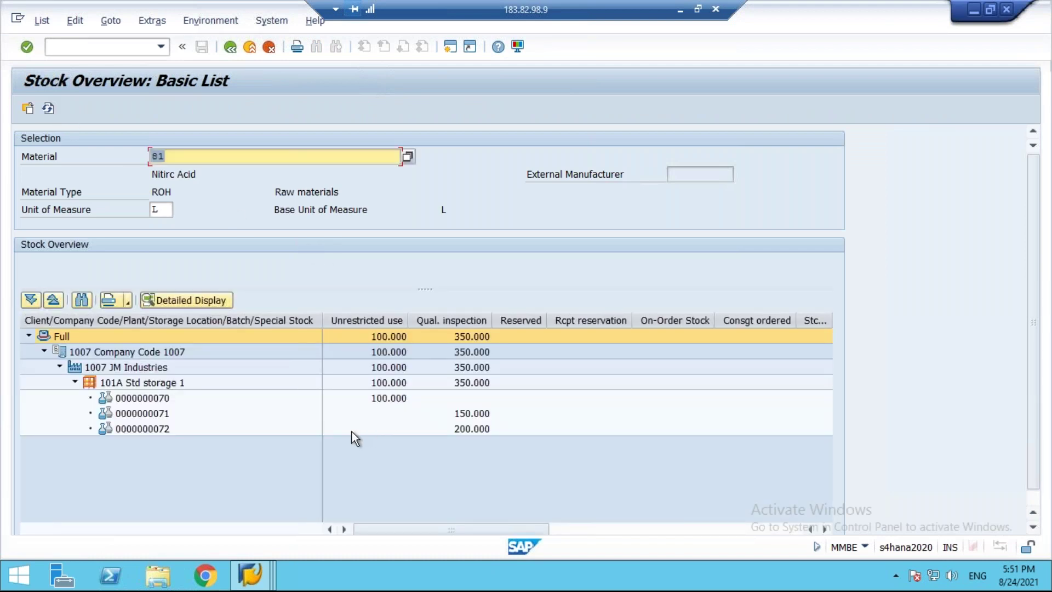
pyautogui.click(385, 399)
pyautogui.click(429, 403)
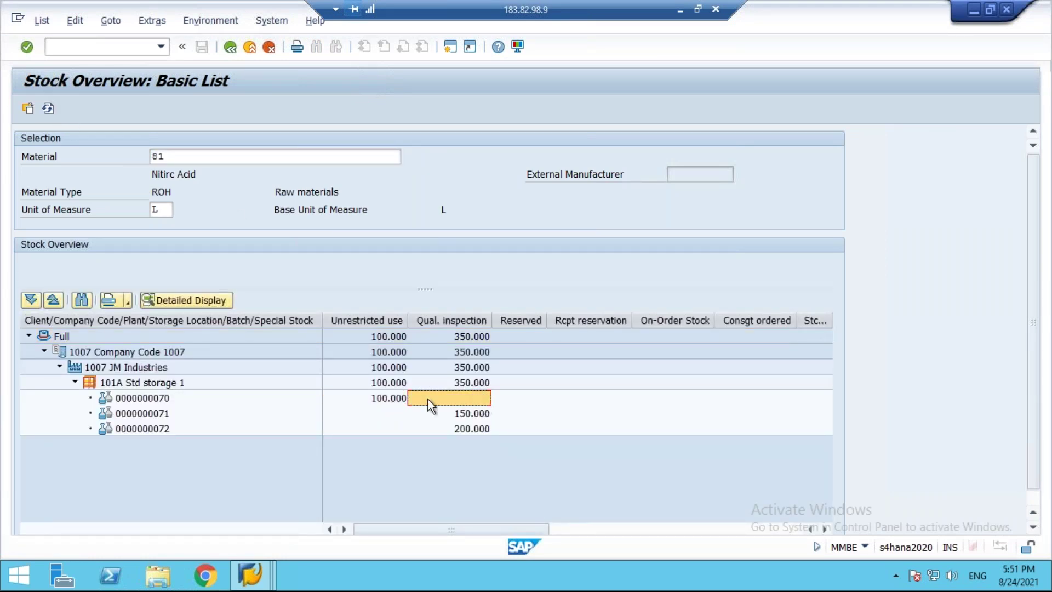
pyautogui.click(389, 399)
pyautogui.click(462, 395)
pyautogui.click(389, 396)
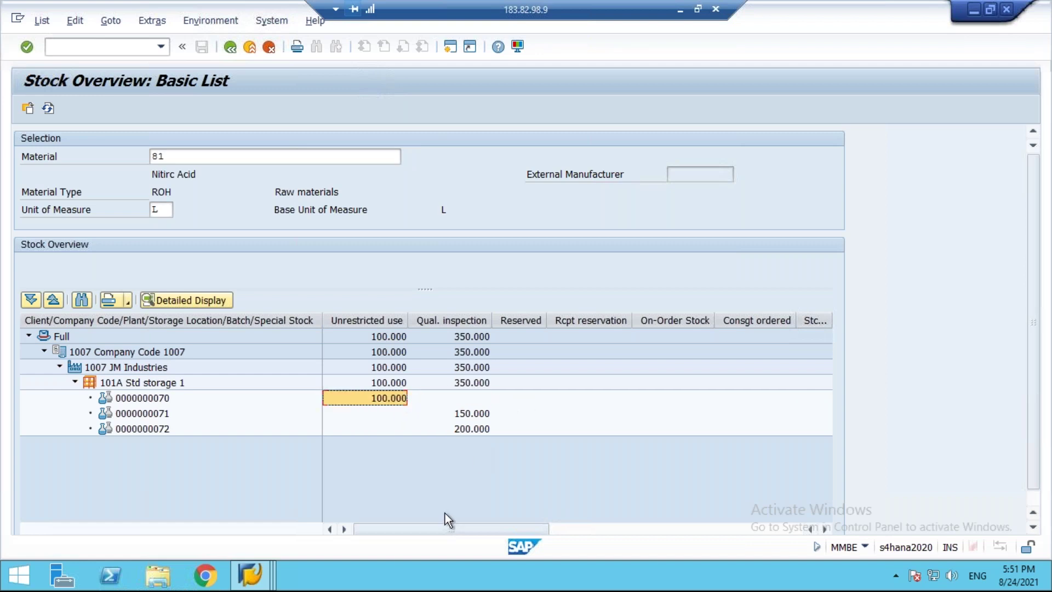
# Step: Switch to the Notepad notes and append "(321)" to the Accept: QI -> UU line
pyautogui.click(680, 10)
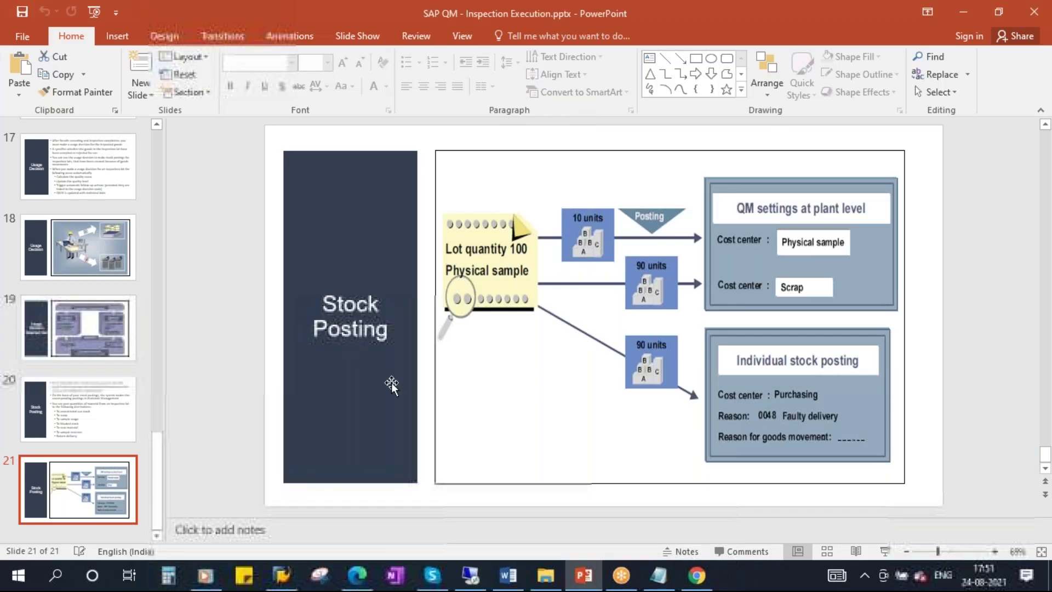
pyautogui.click(668, 584)
pyautogui.click(267, 306)
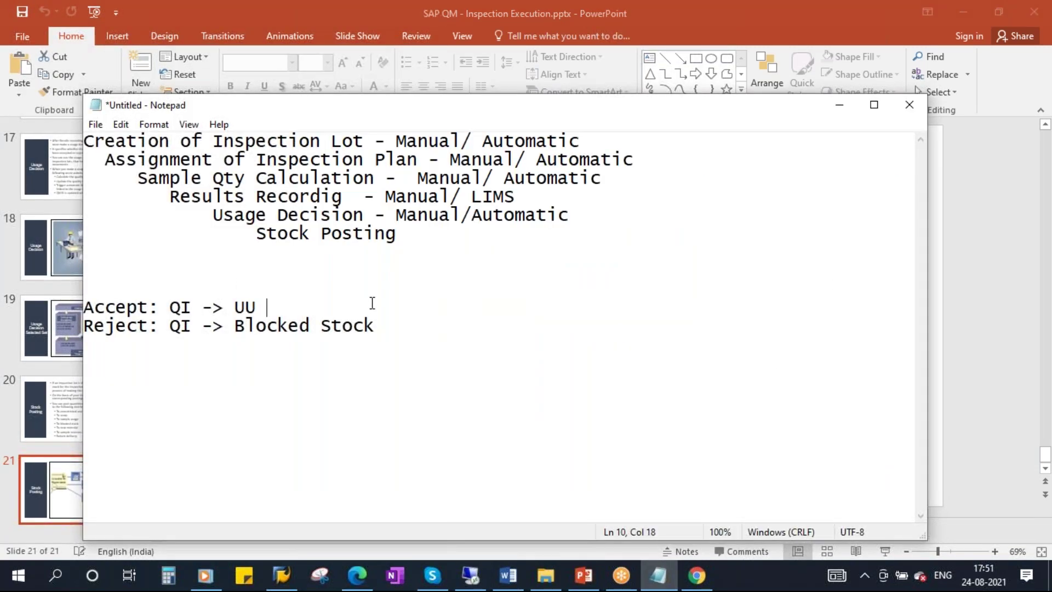
pyautogui.write('(321)')
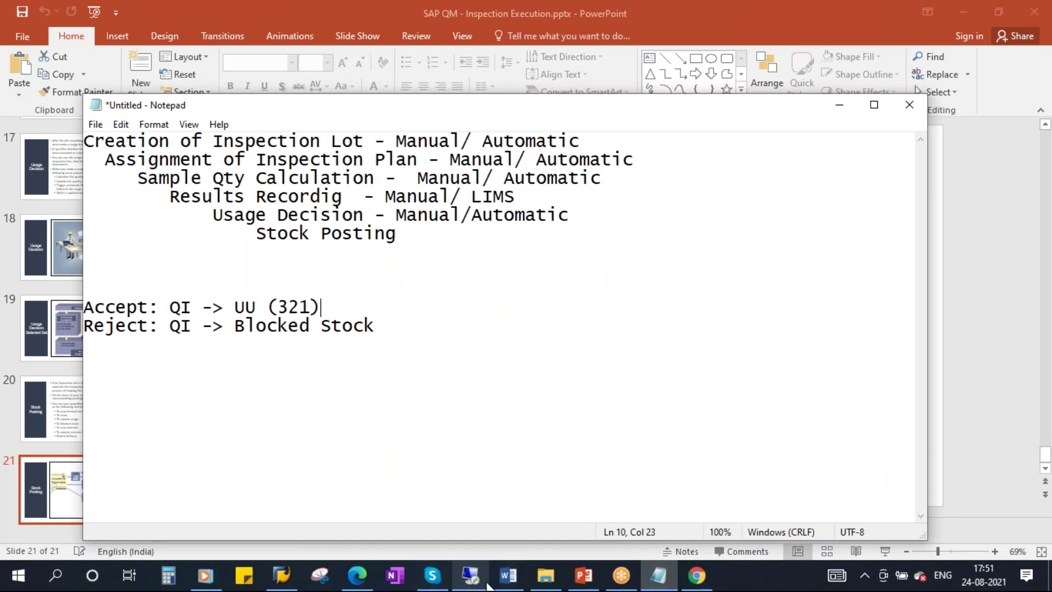
pyautogui.click(470, 575)
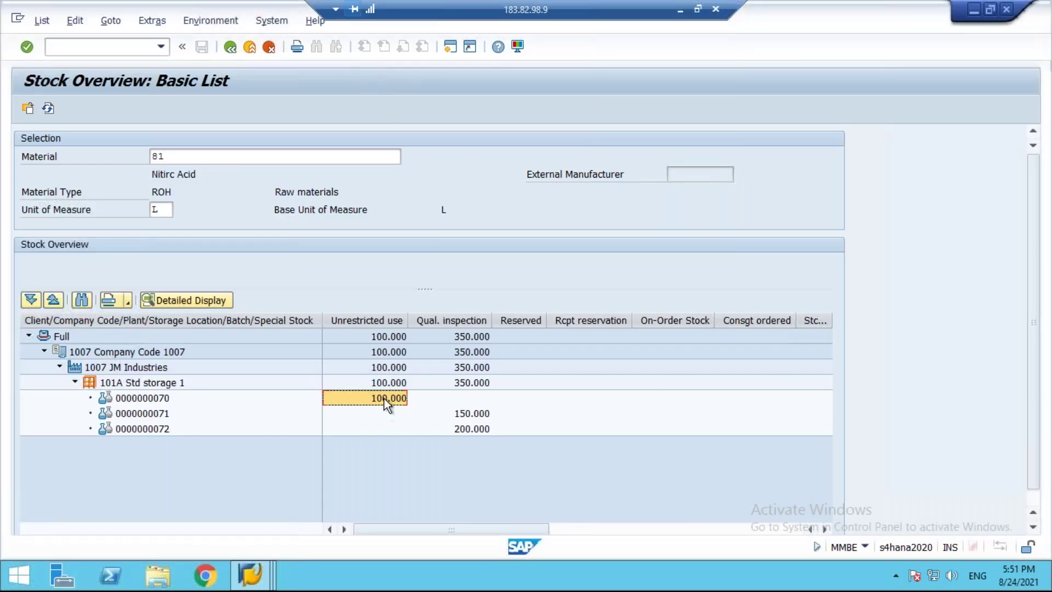
pyautogui.rightClick(383, 399)
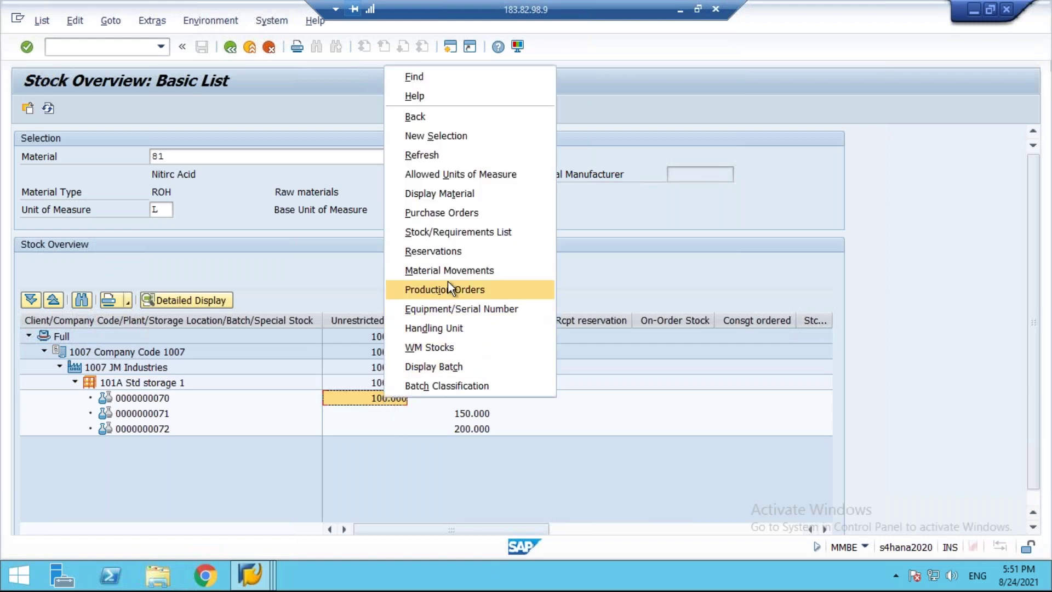
pyautogui.click(485, 271)
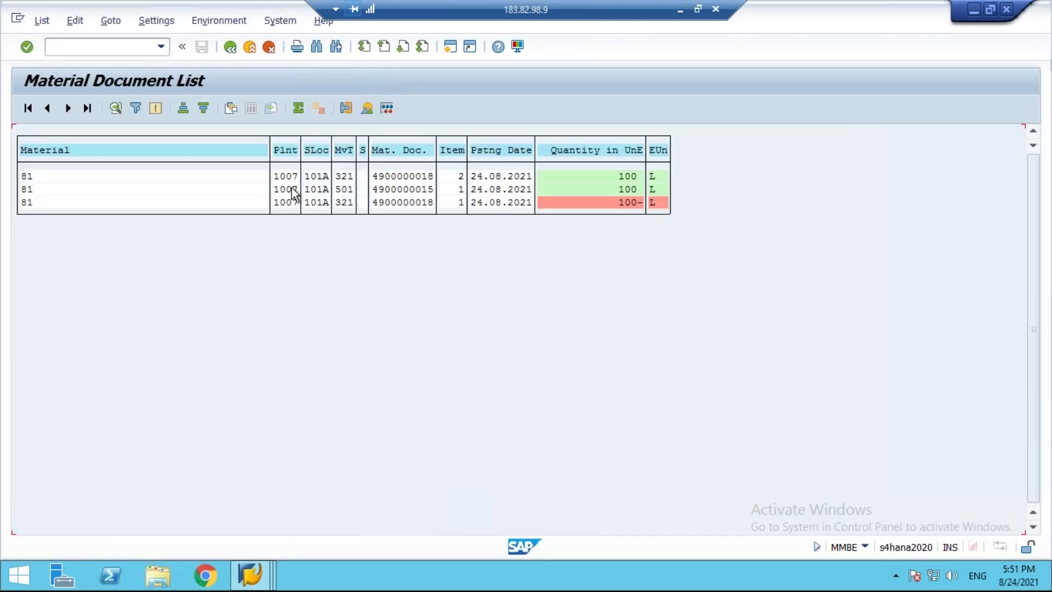
pyautogui.click(344, 190)
pyautogui.click(344, 176)
pyautogui.click(631, 175)
pyautogui.click(230, 48)
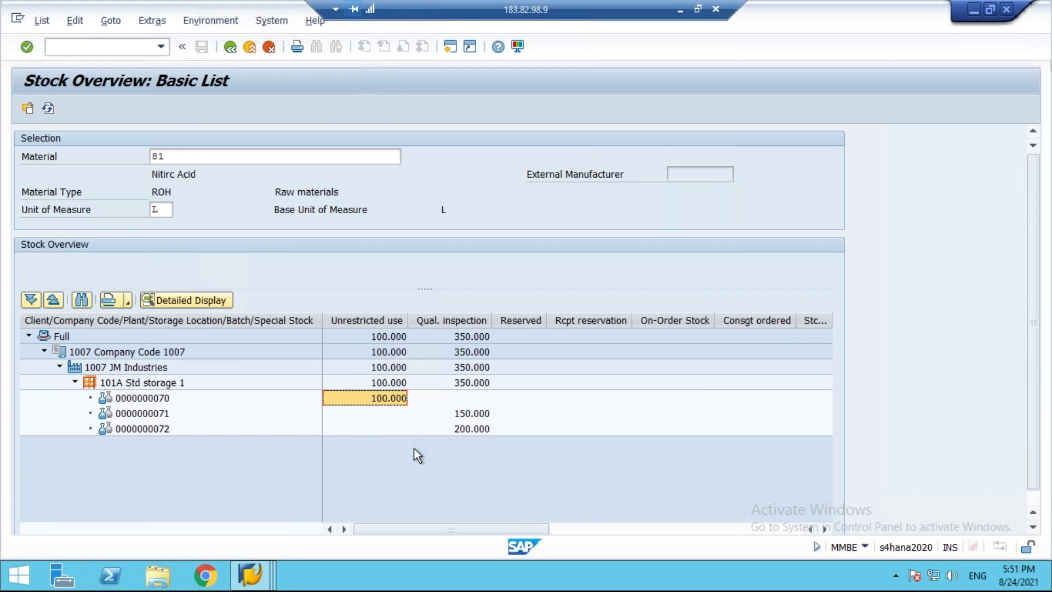
pyautogui.click(473, 415)
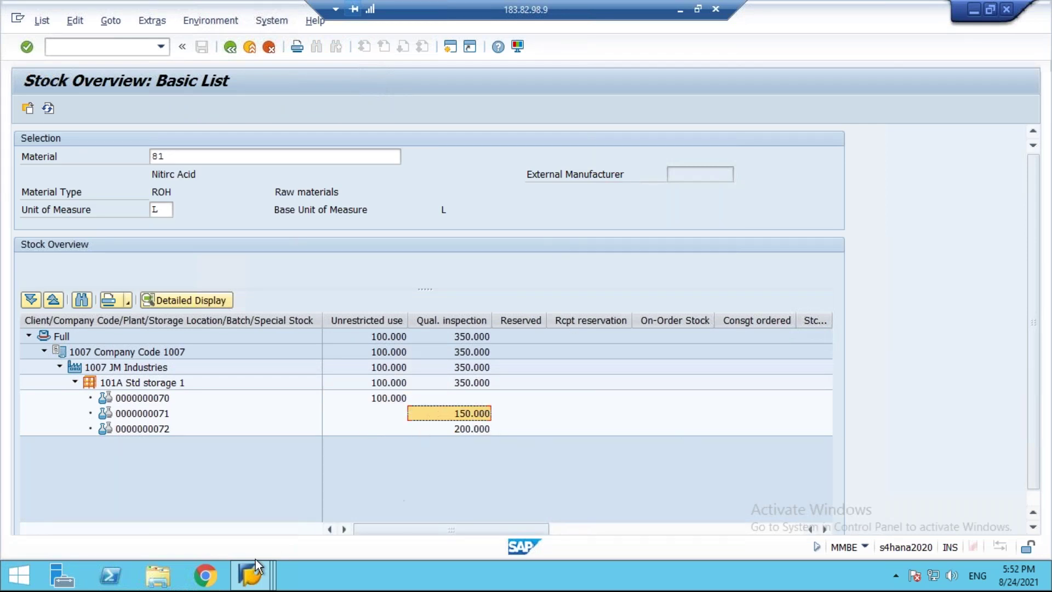
pyautogui.click(250, 574)
pyautogui.click(578, 487)
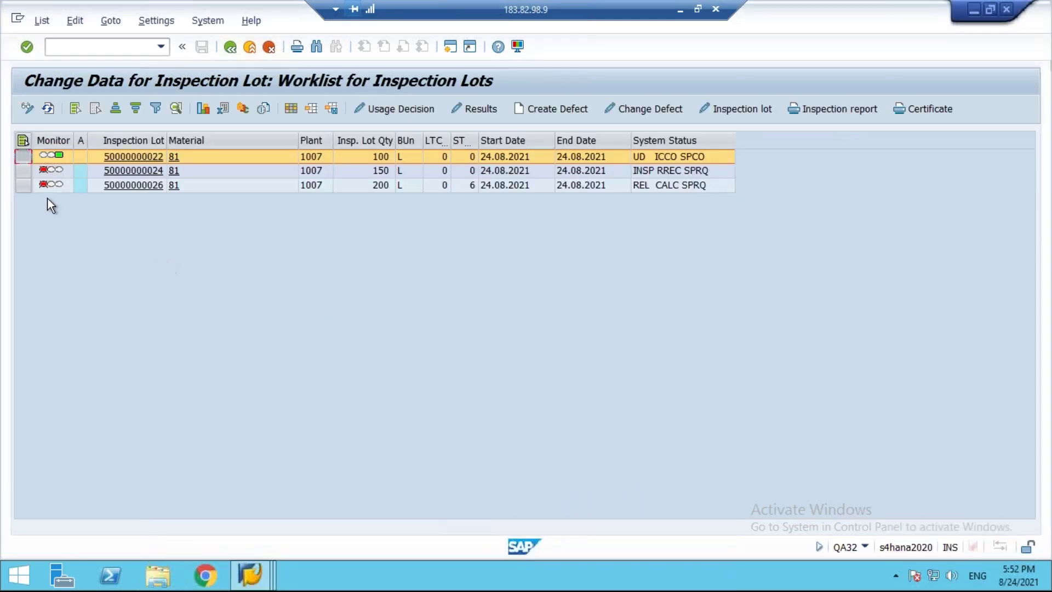
pyautogui.click(23, 171)
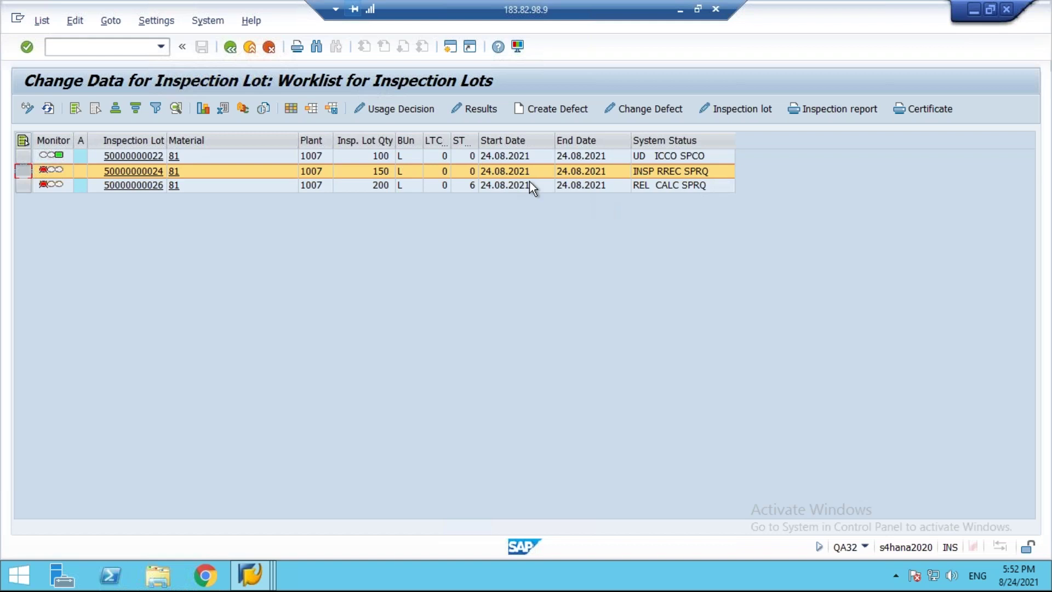
pyautogui.click(400, 110)
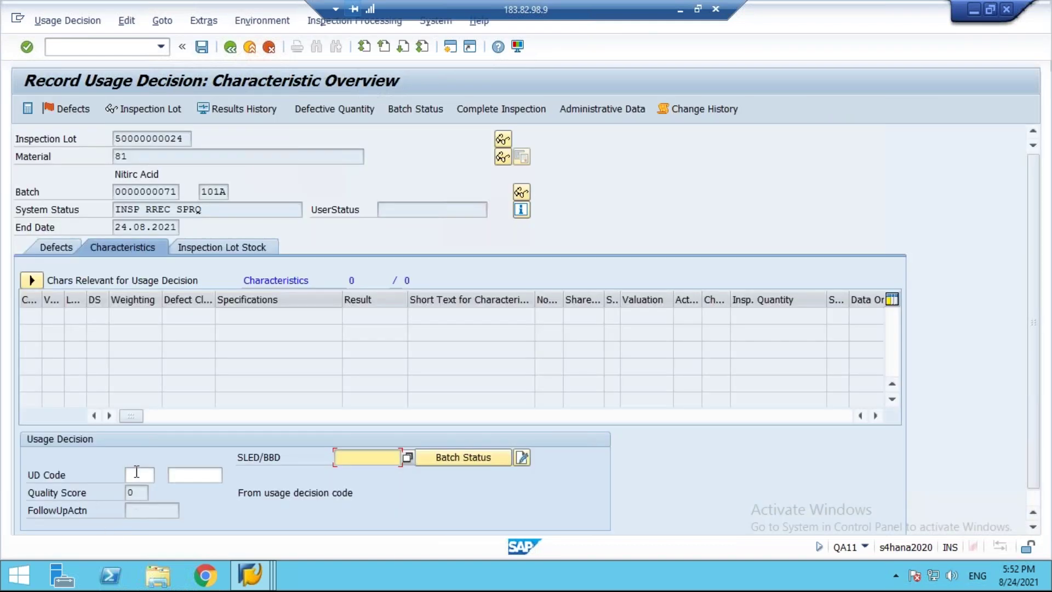
pyautogui.click(136, 471)
pyautogui.press('F4')
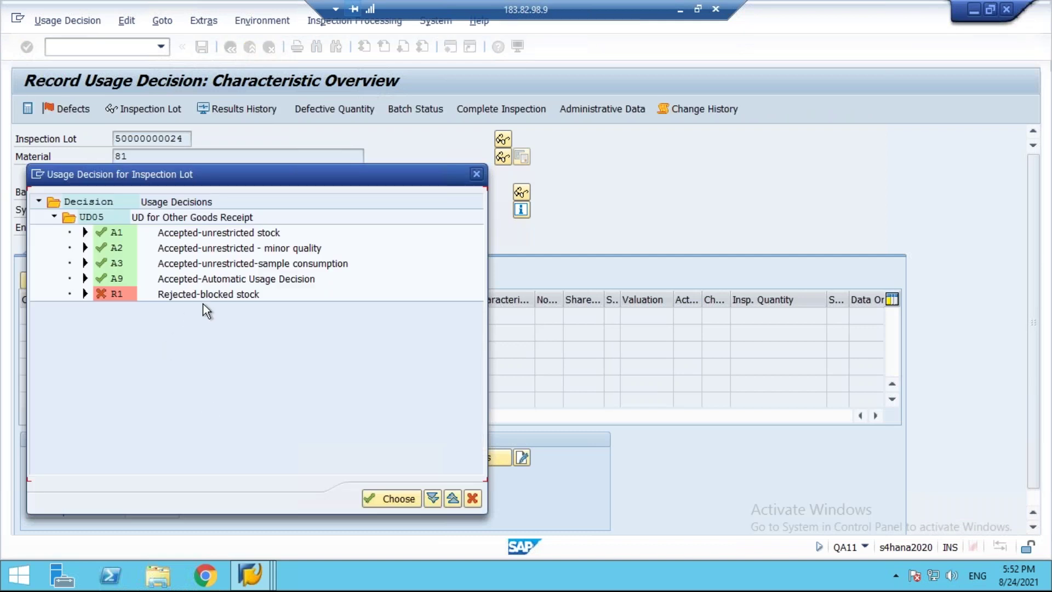
pyautogui.doubleClick(212, 294)
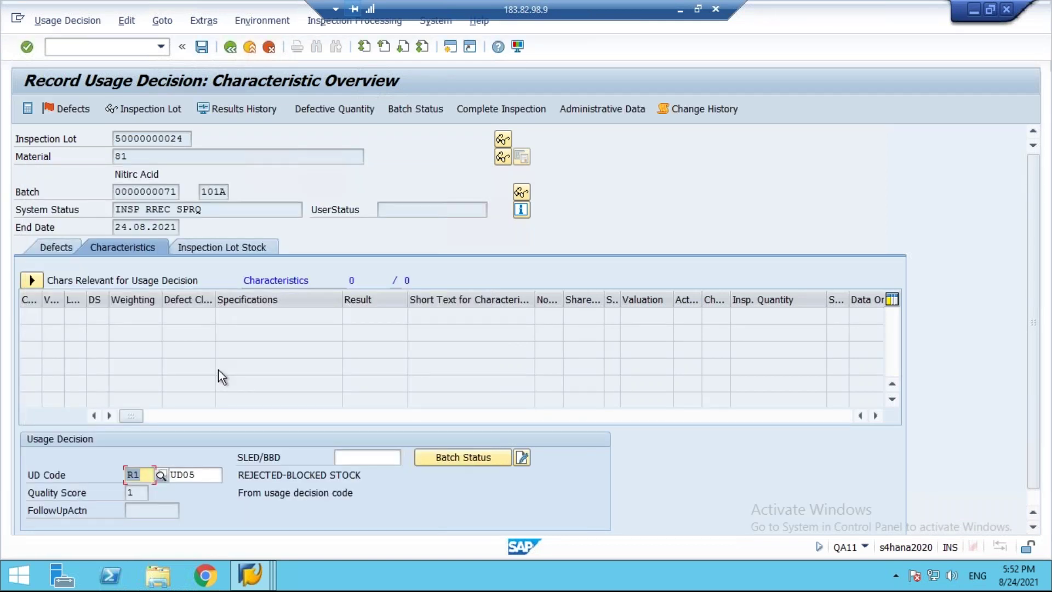
pyautogui.press('Return')
pyautogui.click(234, 244)
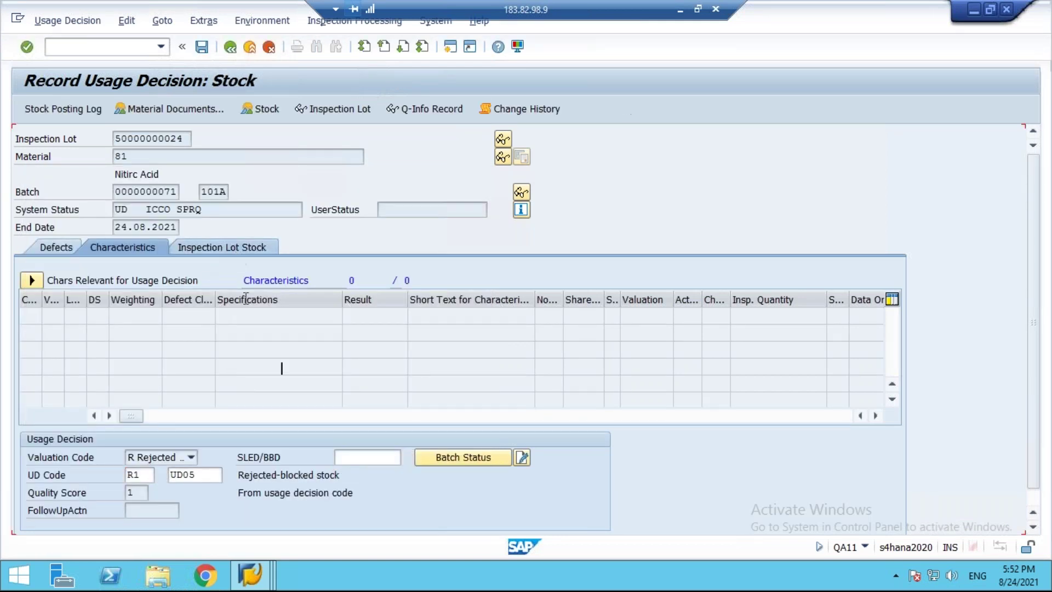
pyautogui.click(294, 423)
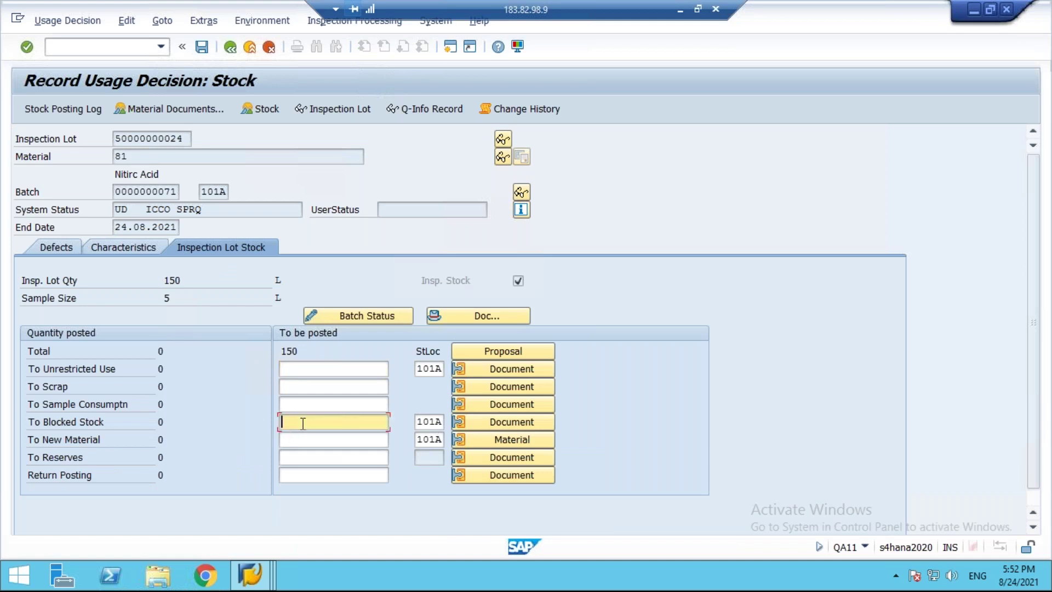
pyautogui.write('150')
pyautogui.press('Return')
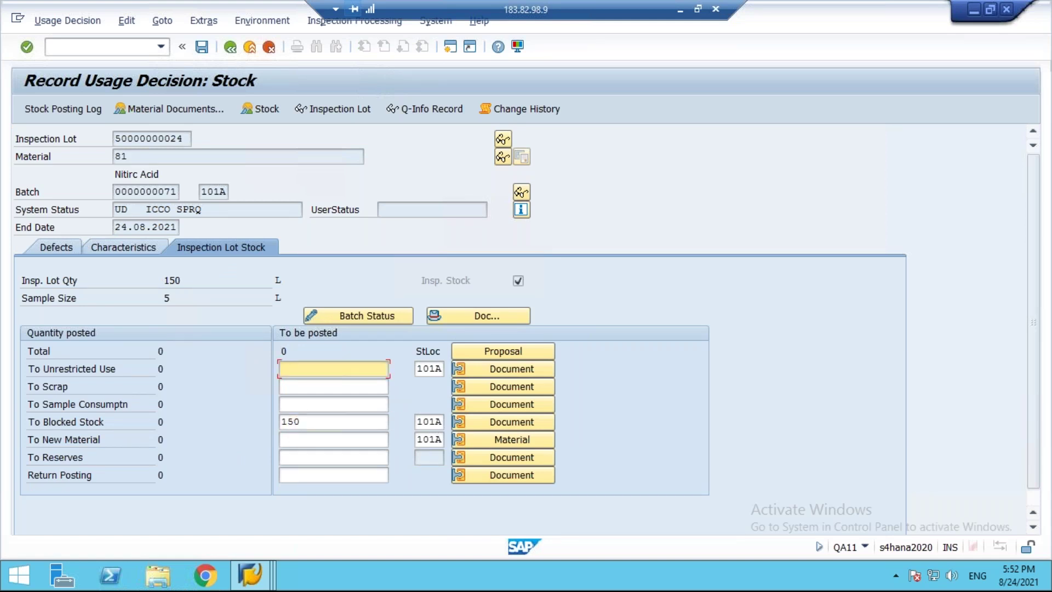
pyautogui.click(202, 49)
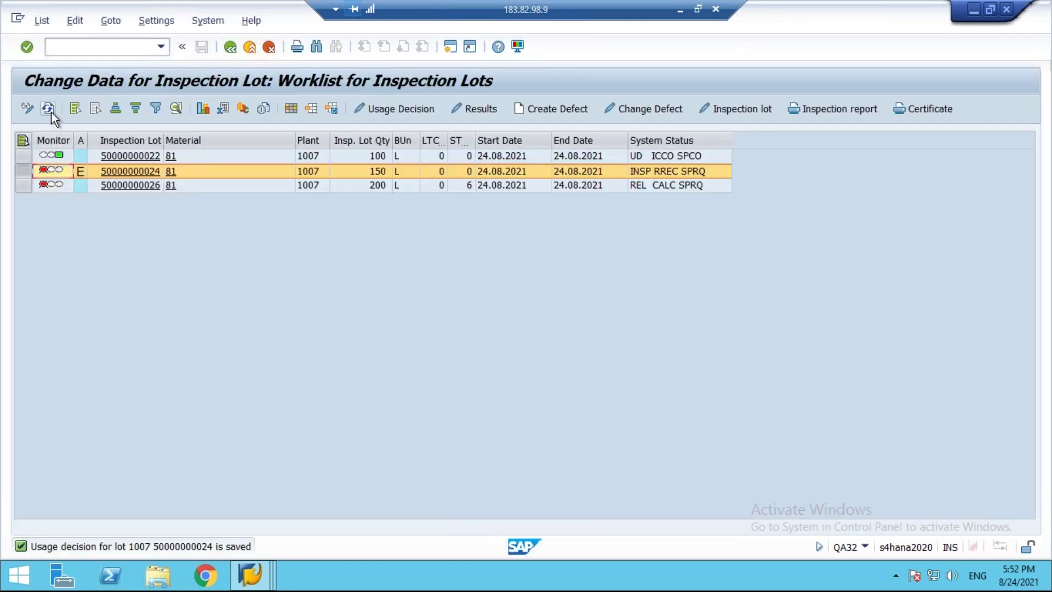
pyautogui.click(51, 112)
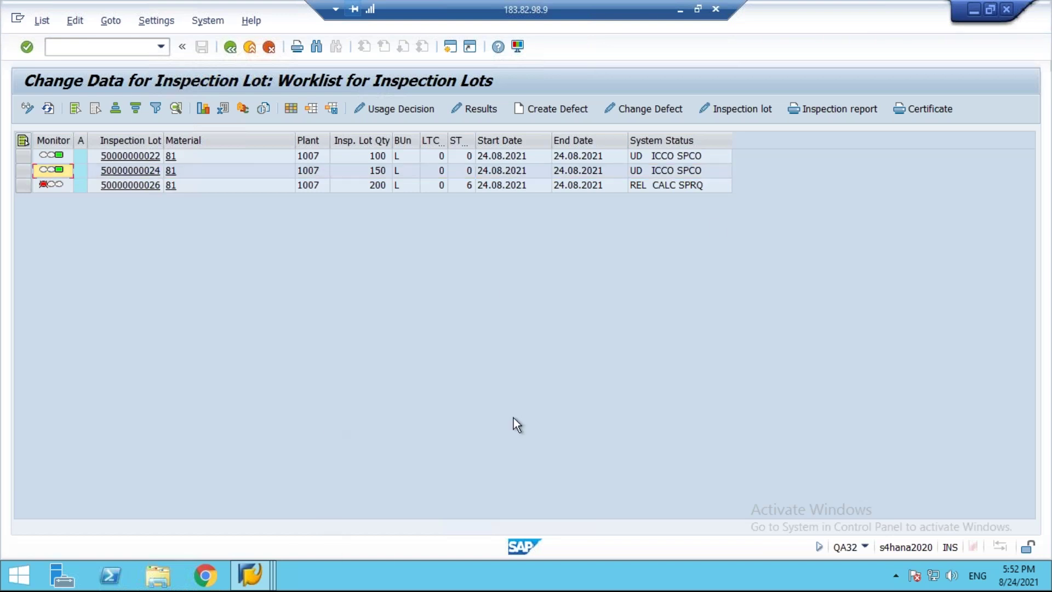
pyautogui.click(639, 174)
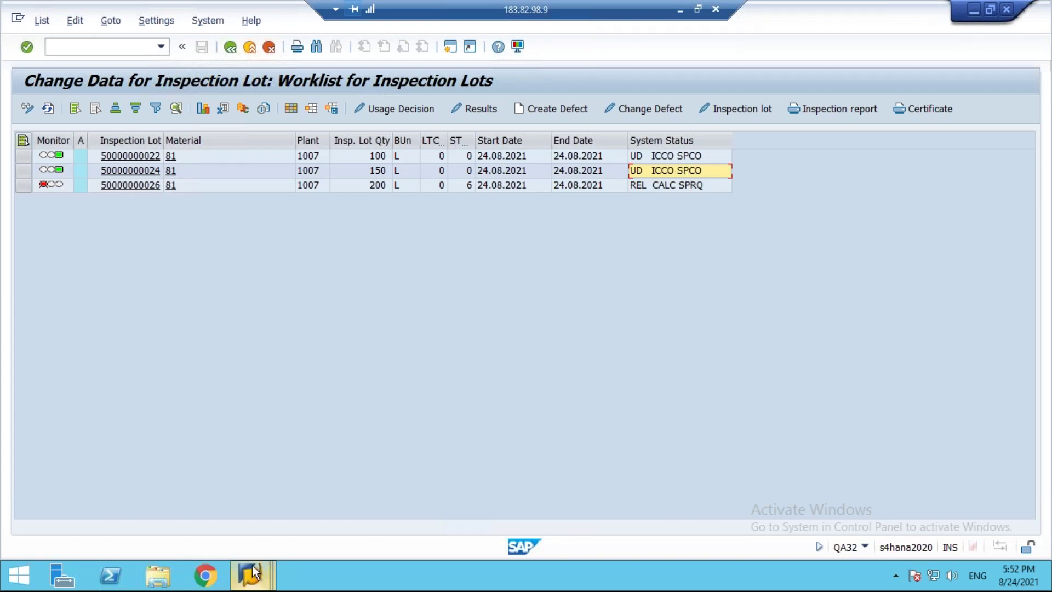
pyautogui.moveTo(258, 565)
pyautogui.click(235, 477)
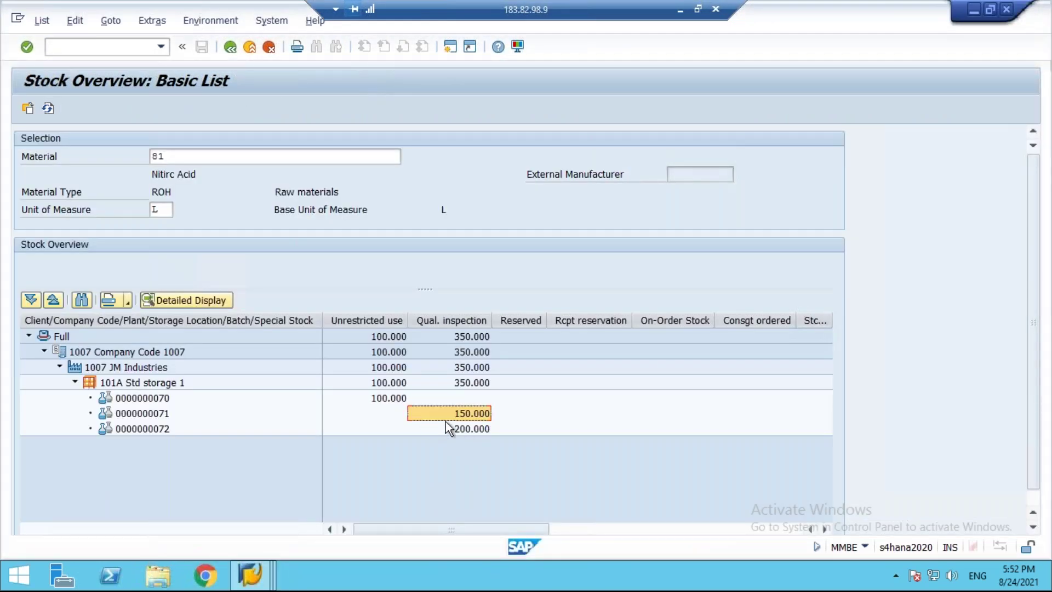
pyautogui.click(47, 108)
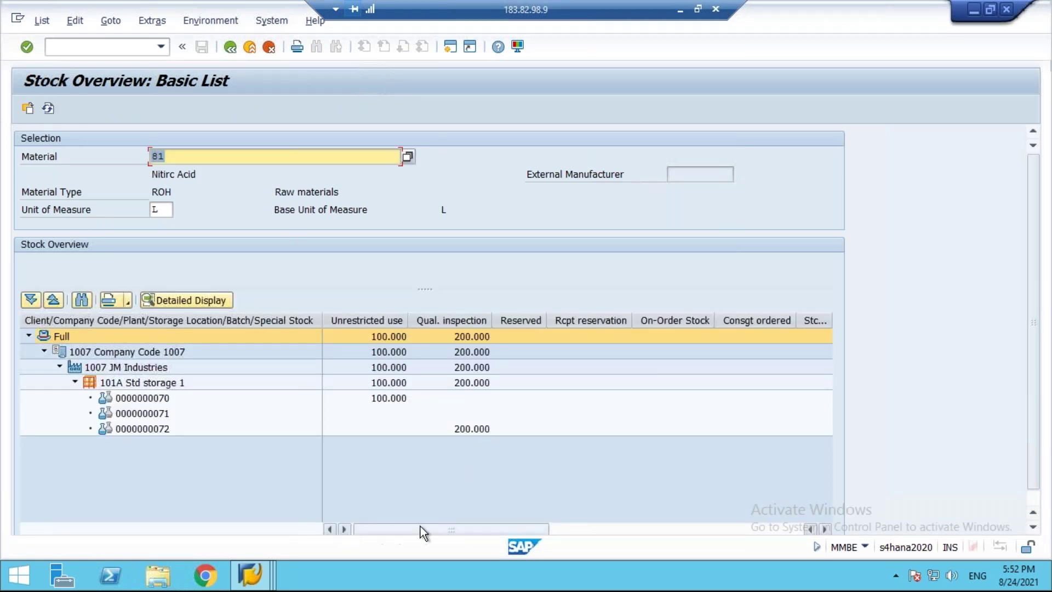
pyautogui.moveTo(421, 528); pyautogui.dragTo(600, 528)
pyautogui.click(599, 528)
pyautogui.click(599, 413)
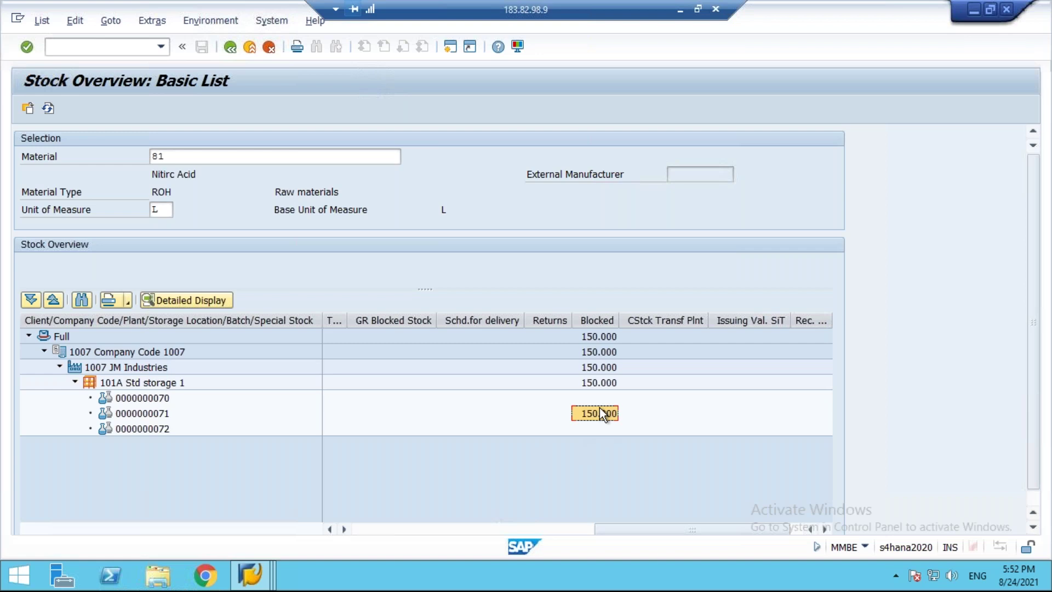
pyautogui.rightClick(599, 412)
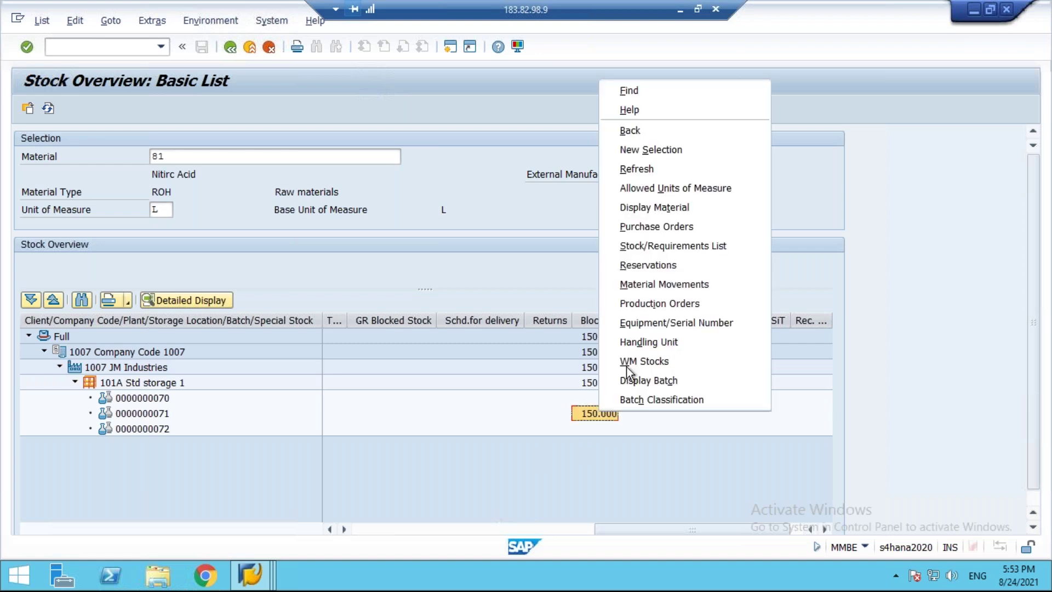
pyautogui.click(679, 287)
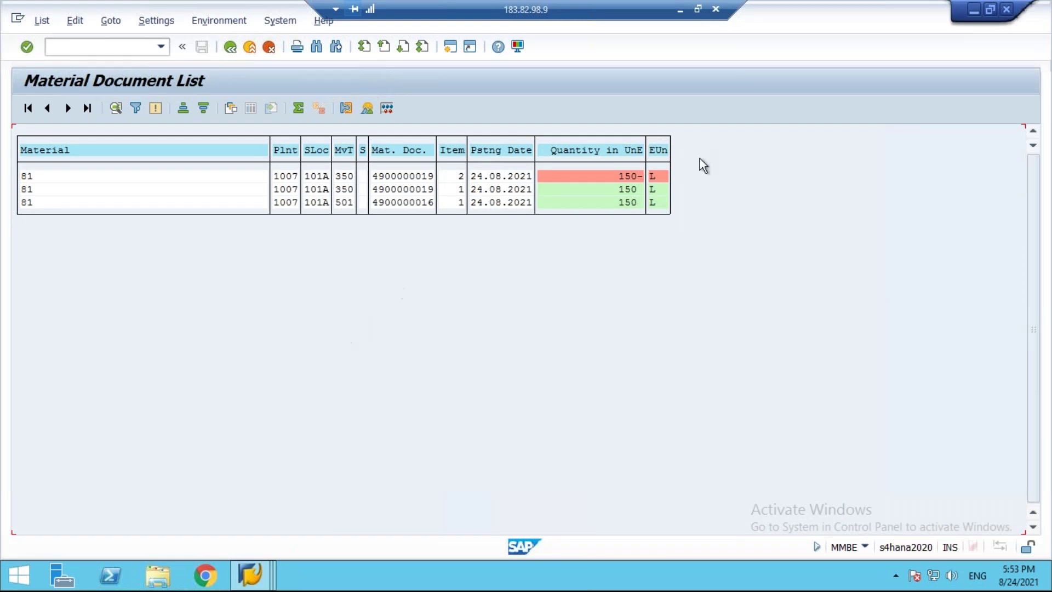
pyautogui.click(344, 203)
pyautogui.press('Up')
# Step: Switch to the Notepad notes and append "- 350" to the Reject: QI -> Blocked Stock line
pyautogui.click(680, 9)
pyautogui.click(404, 326)
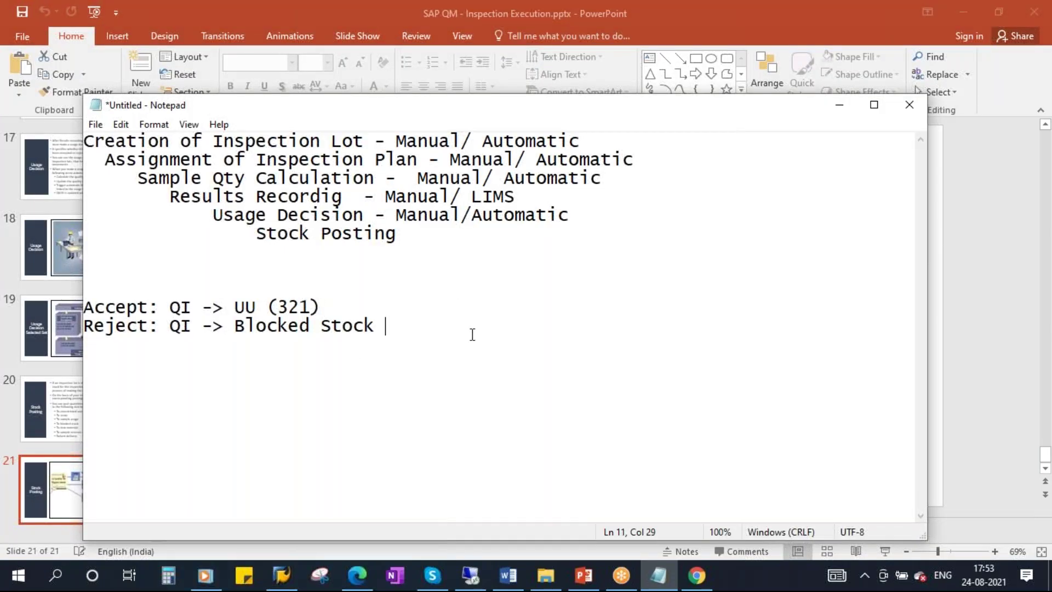
pyautogui.write('- 350')
# Step: Append a dash to the Stock Posting line of the notes and switch to the SAP worklist for inspection lots
pyautogui.click(400, 235)
pyautogui.write('-')
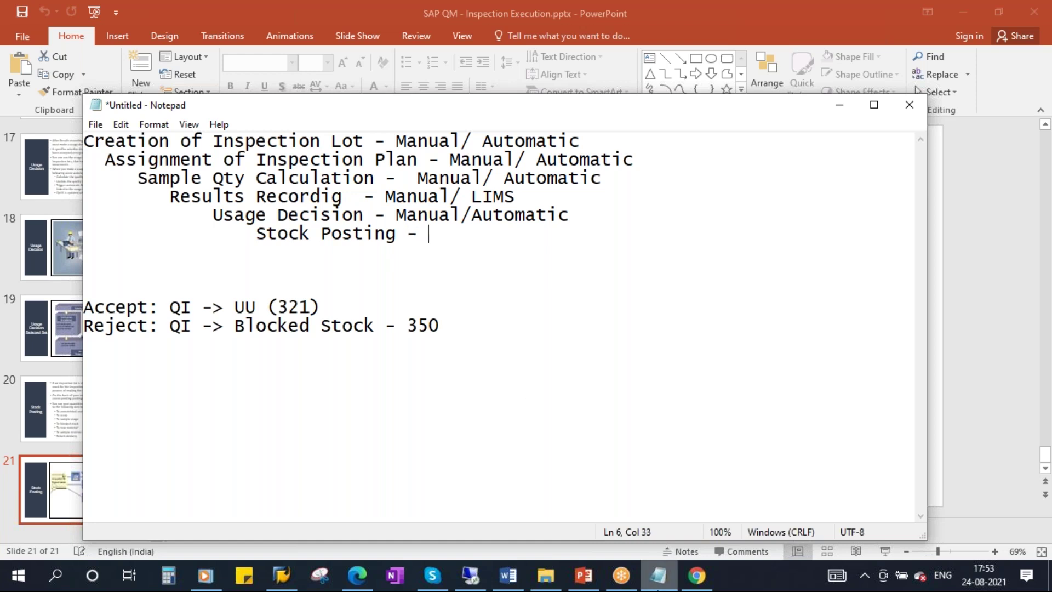
pyautogui.click(467, 578)
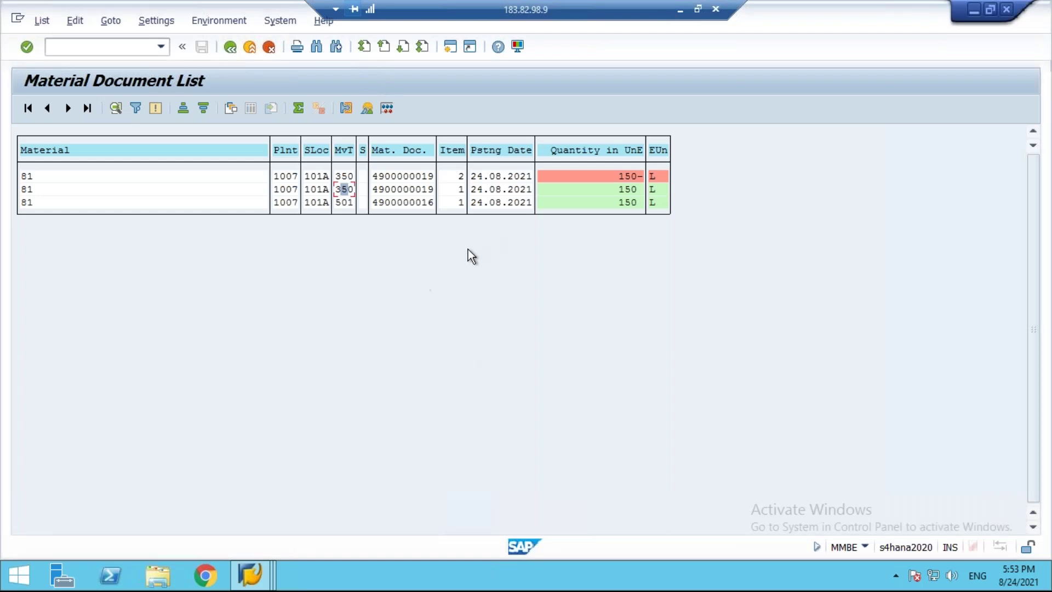
pyautogui.click(229, 47)
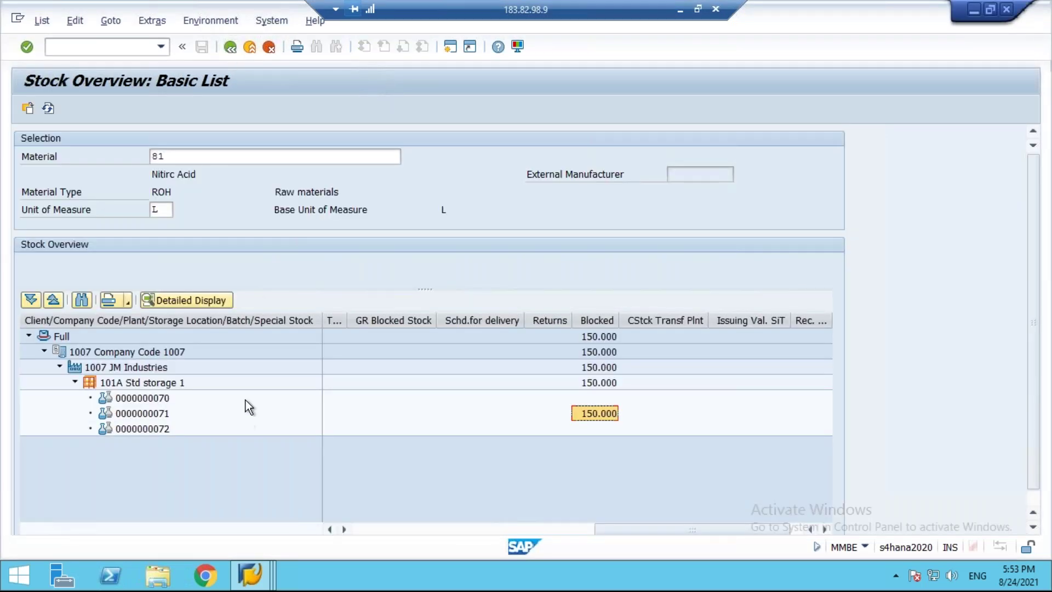
pyautogui.moveTo(254, 580)
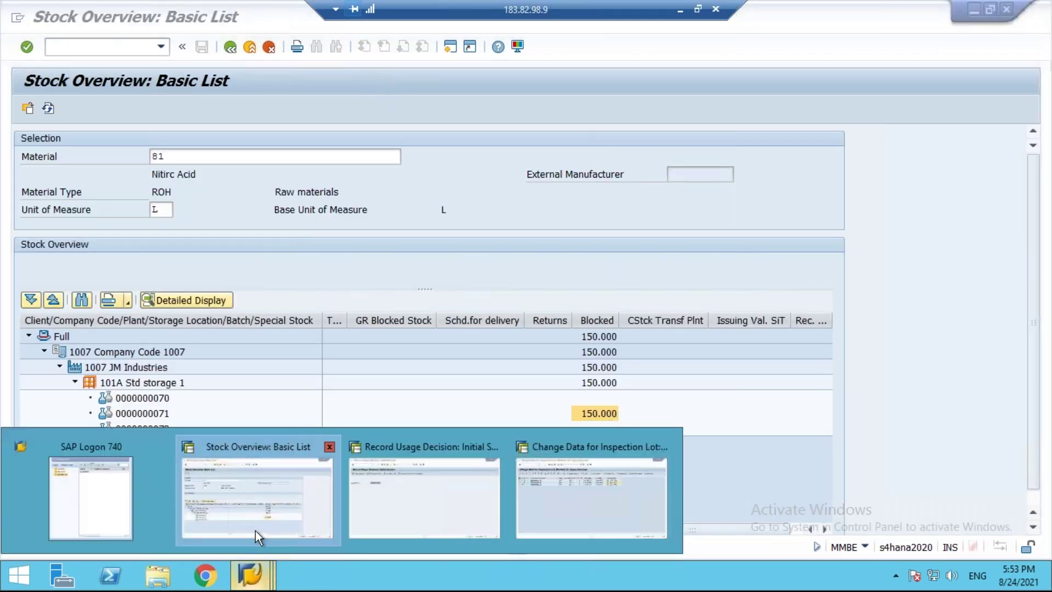
pyautogui.click(597, 496)
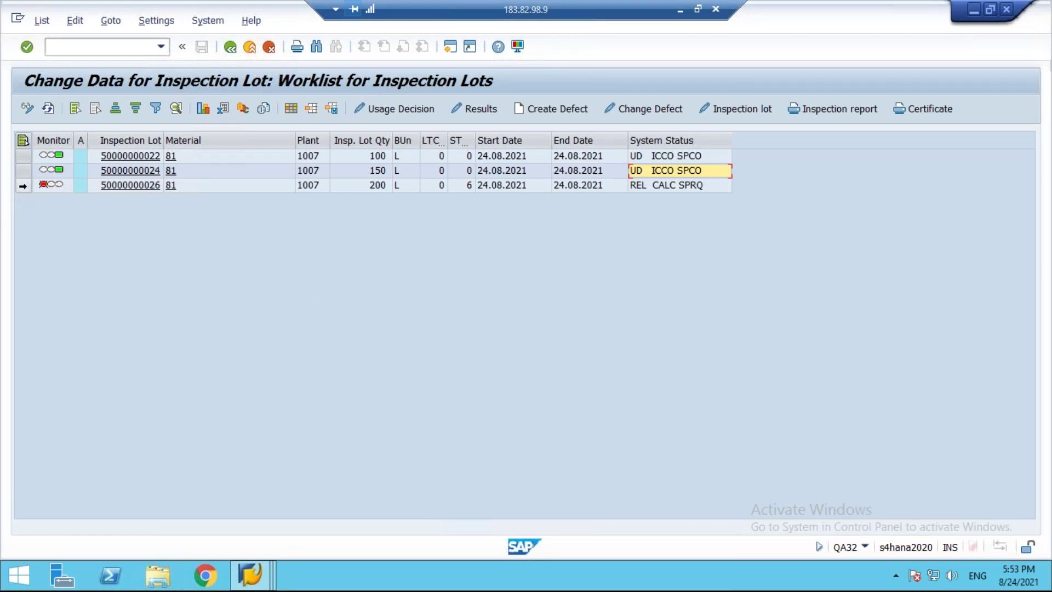
pyautogui.click(23, 186)
pyautogui.click(401, 110)
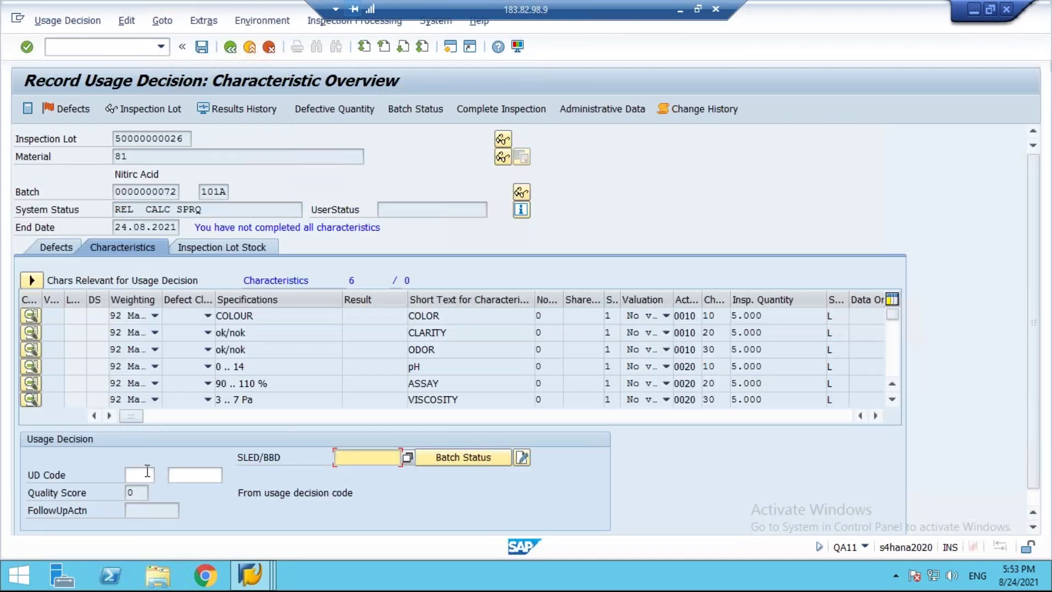
pyautogui.click(146, 473)
pyautogui.click(161, 475)
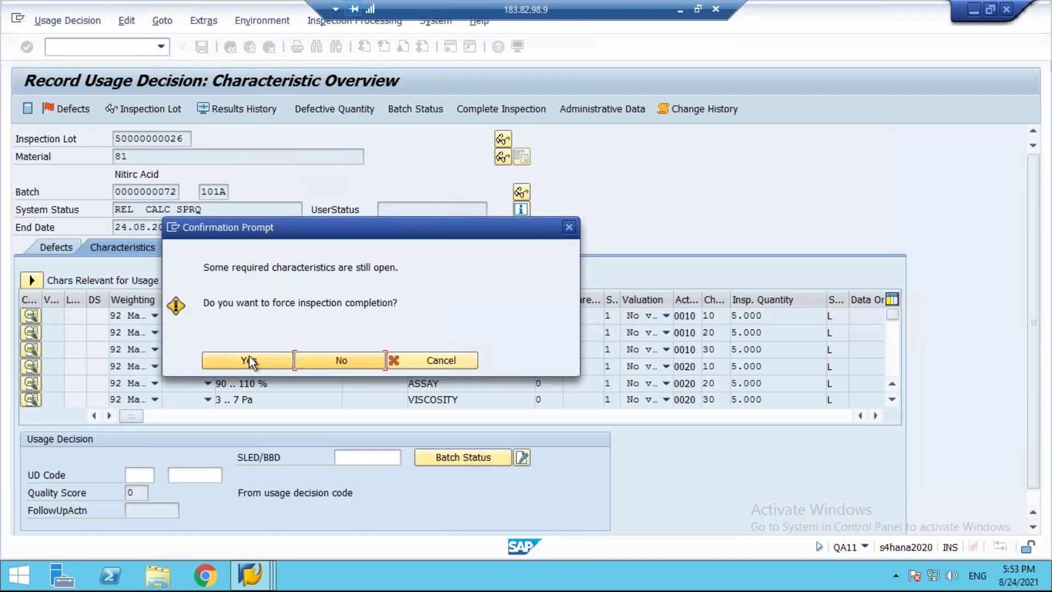
pyautogui.click(252, 363)
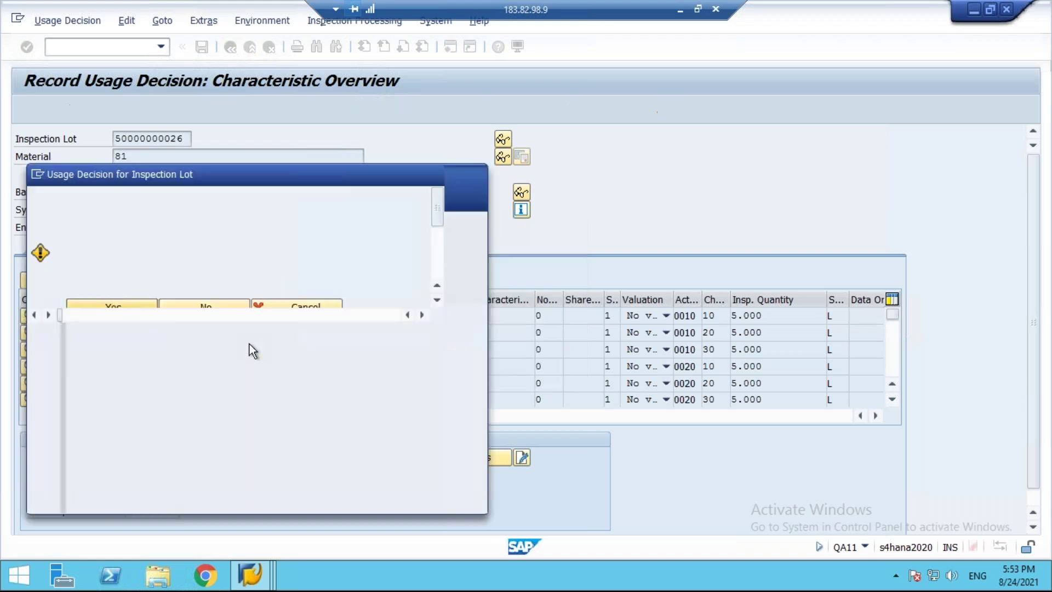
pyautogui.doubleClick(220, 232)
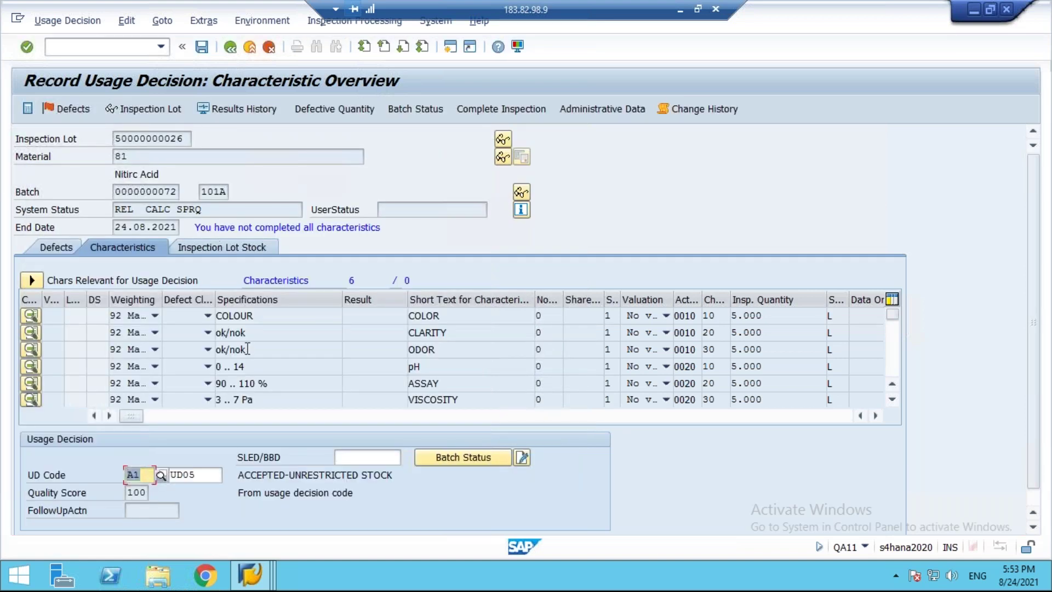
pyautogui.press('Return')
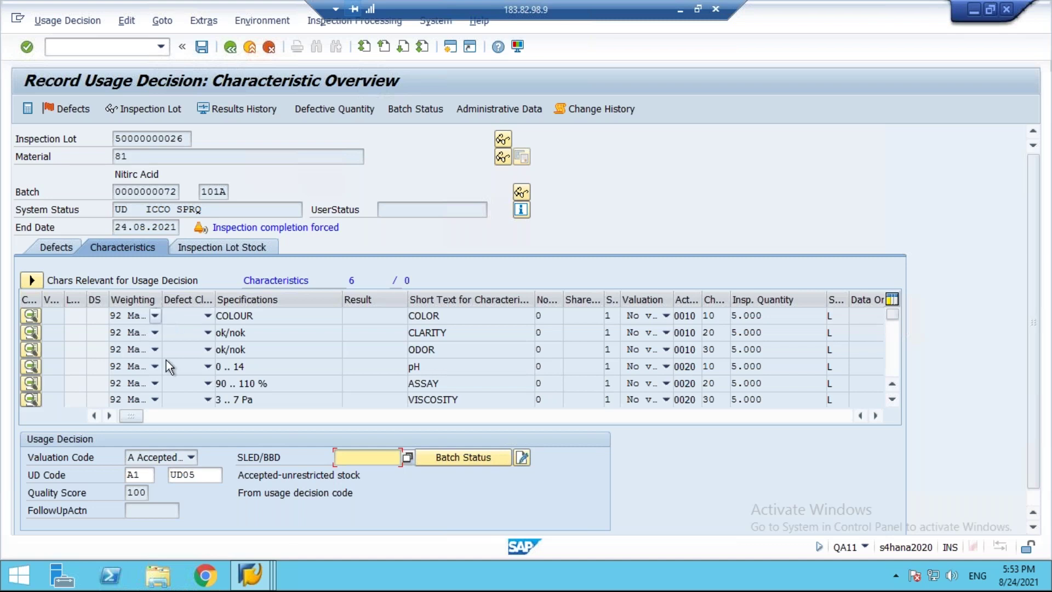
# Step: Examine the lot's characteristics and their valuations, and leave the usage decision without saving
pyautogui.click(32, 280)
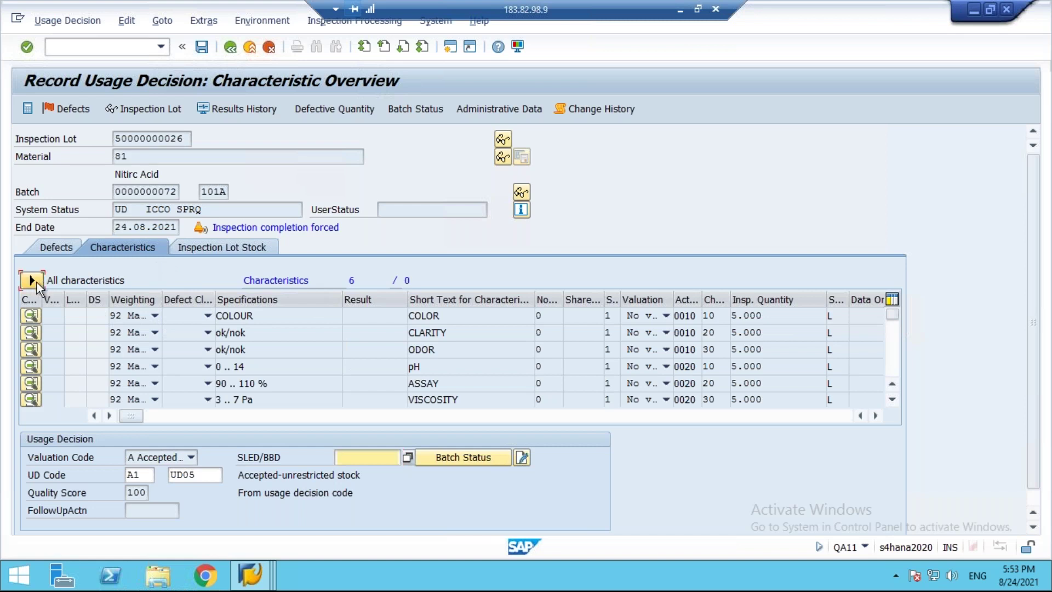
pyautogui.click(37, 282)
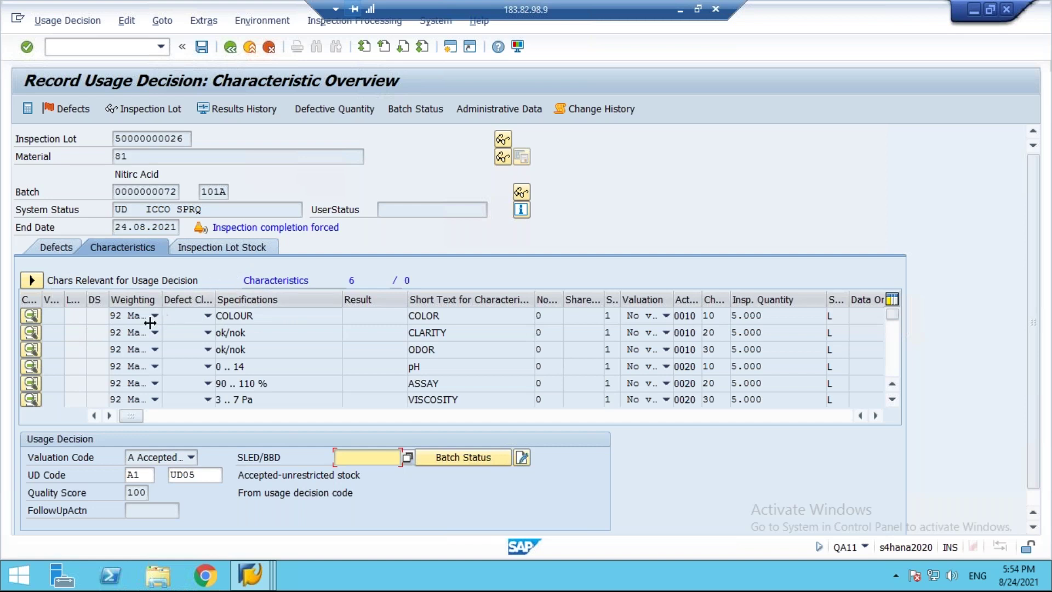
pyautogui.moveTo(157, 297); pyautogui.dragTo(188, 298)
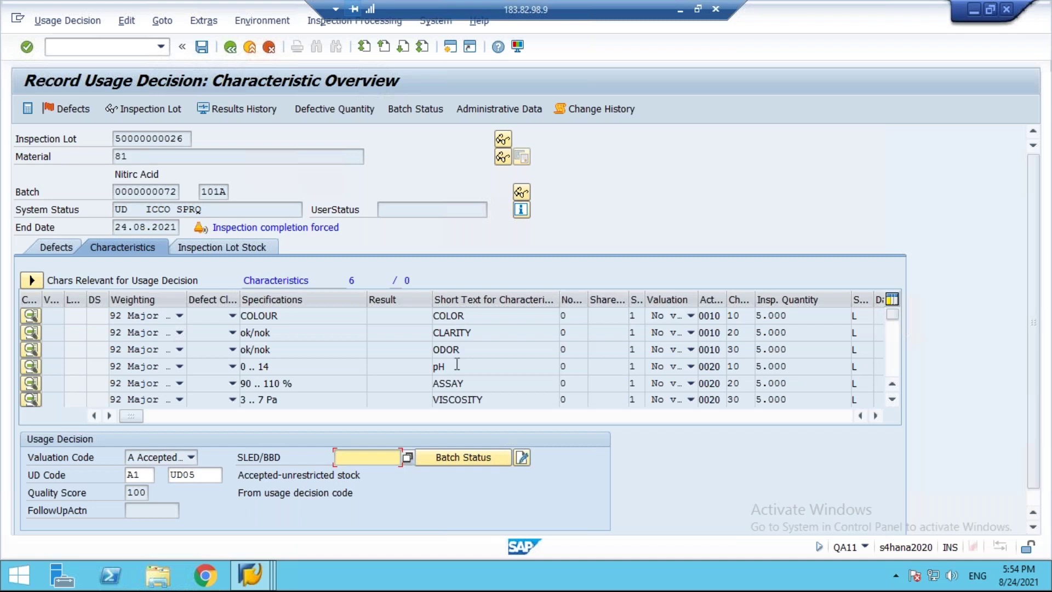
pyautogui.moveTo(138, 415); pyautogui.dragTo(301, 416)
pyautogui.moveTo(354, 296); pyautogui.dragTo(374, 296)
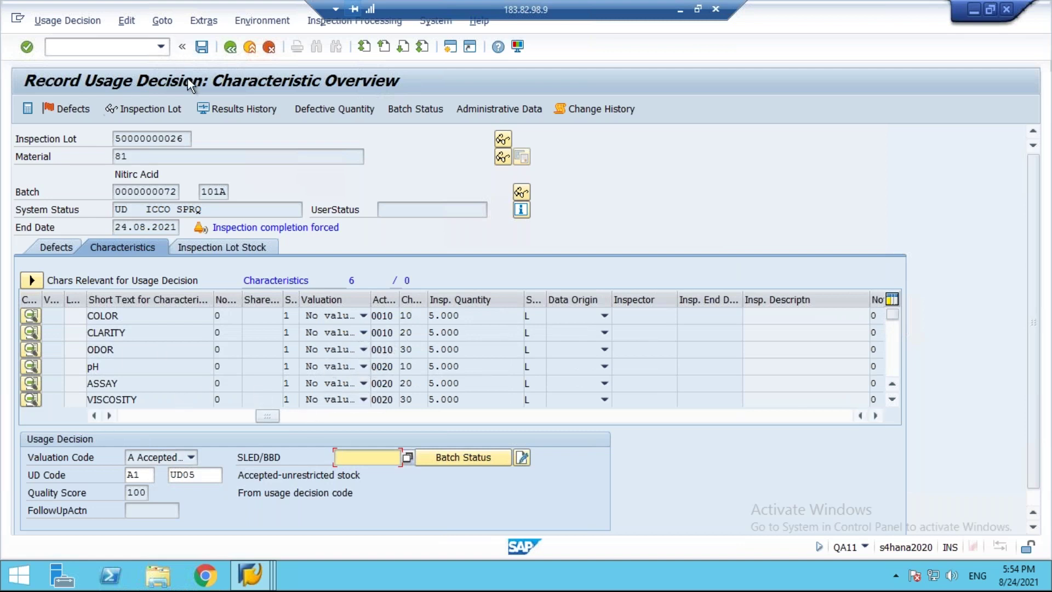
pyautogui.click(229, 47)
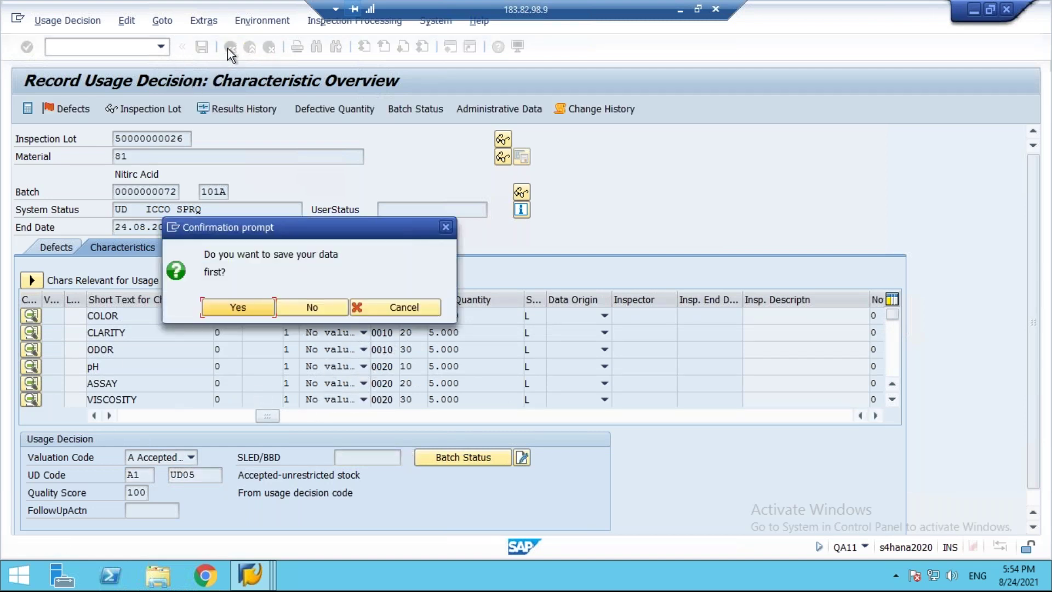
pyautogui.click(304, 302)
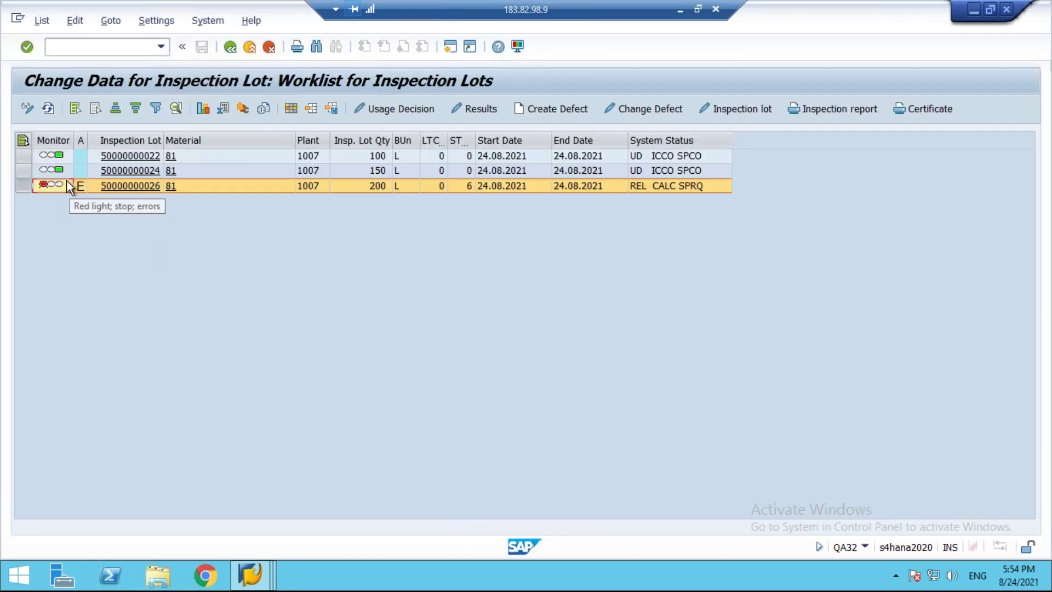
pyautogui.click(481, 109)
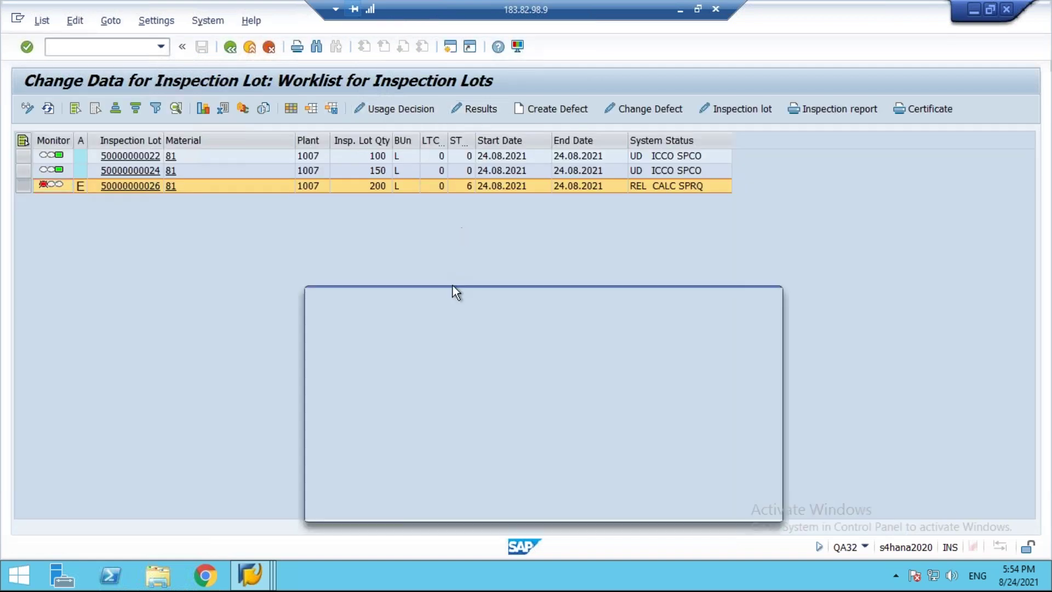
pyautogui.doubleClick(379, 130)
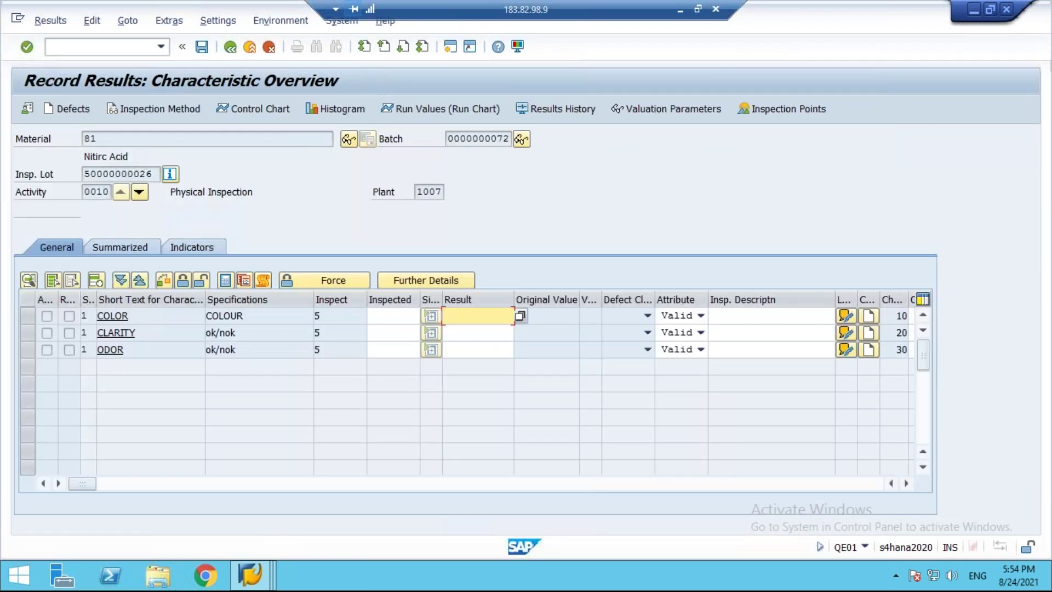
pyautogui.click(520, 316)
pyautogui.click(128, 248)
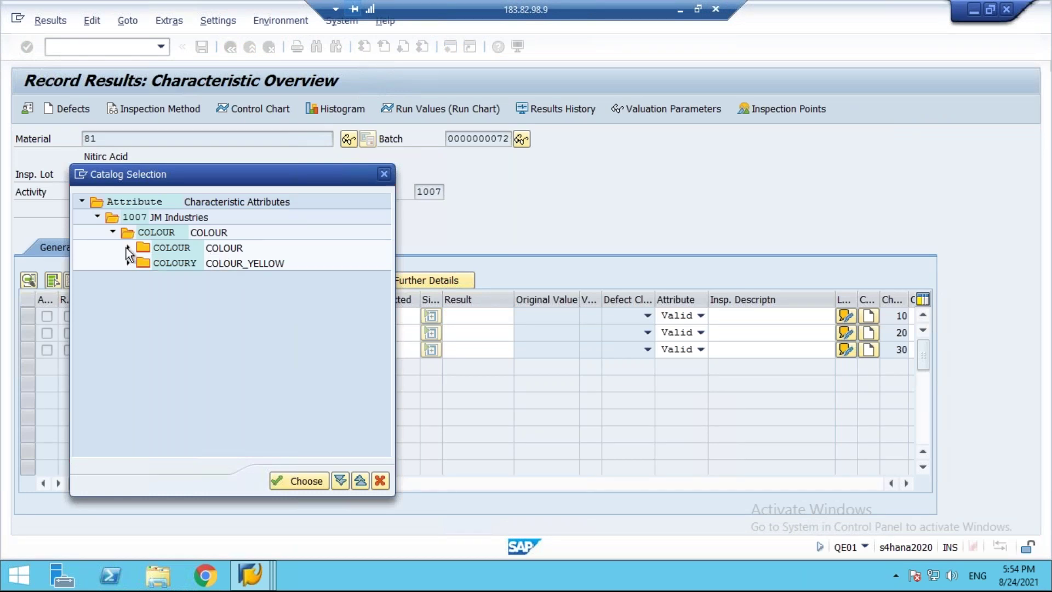
pyautogui.doubleClick(237, 264)
# Step: Record OK for CLARITY and ODOR, and move on to operation 0020, saving the operation 0010 results
pyautogui.click(469, 337)
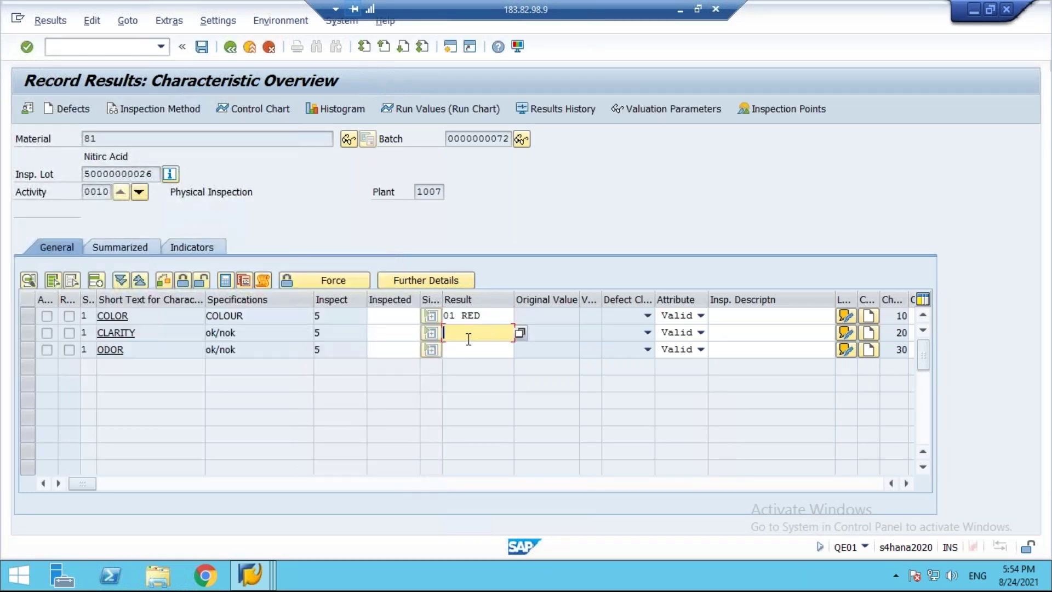
pyautogui.click(522, 335)
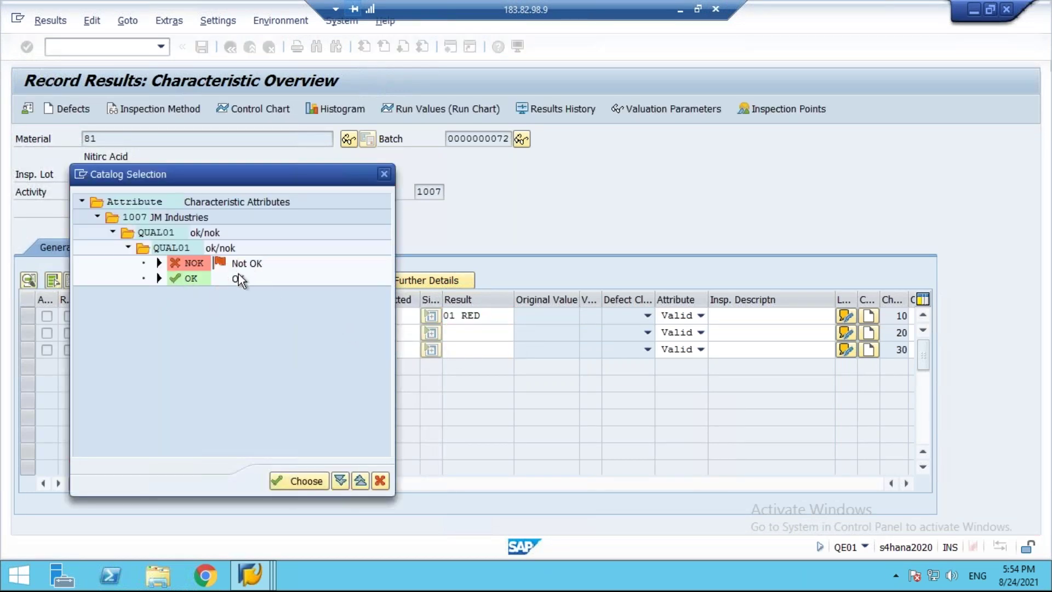
pyautogui.doubleClick(238, 275)
pyautogui.click(476, 355)
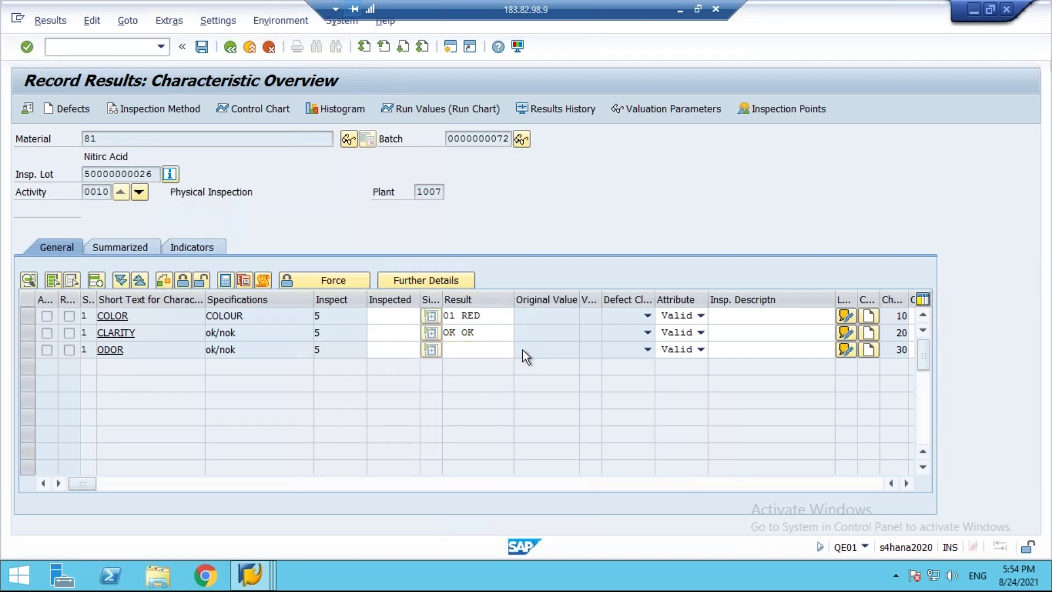
pyautogui.click(520, 349)
pyautogui.doubleClick(225, 276)
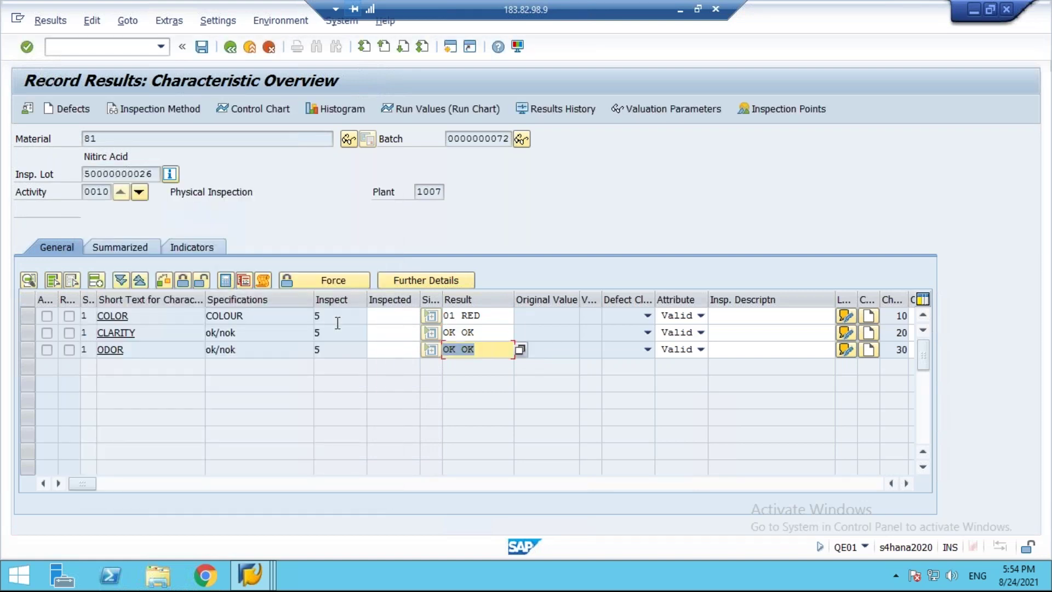
pyautogui.press('Return')
pyautogui.click(138, 197)
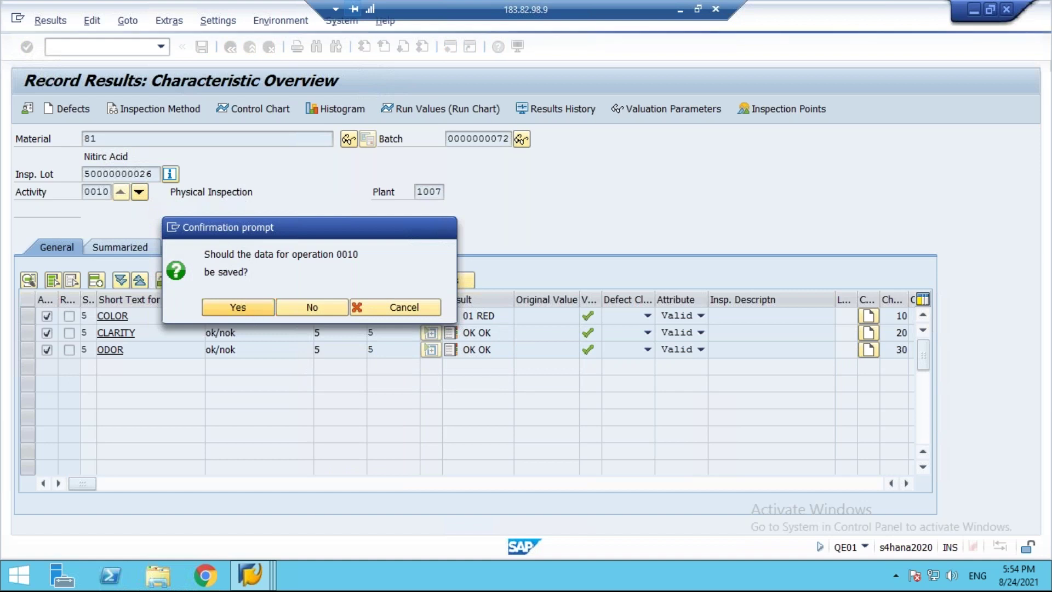
pyautogui.press('Return')
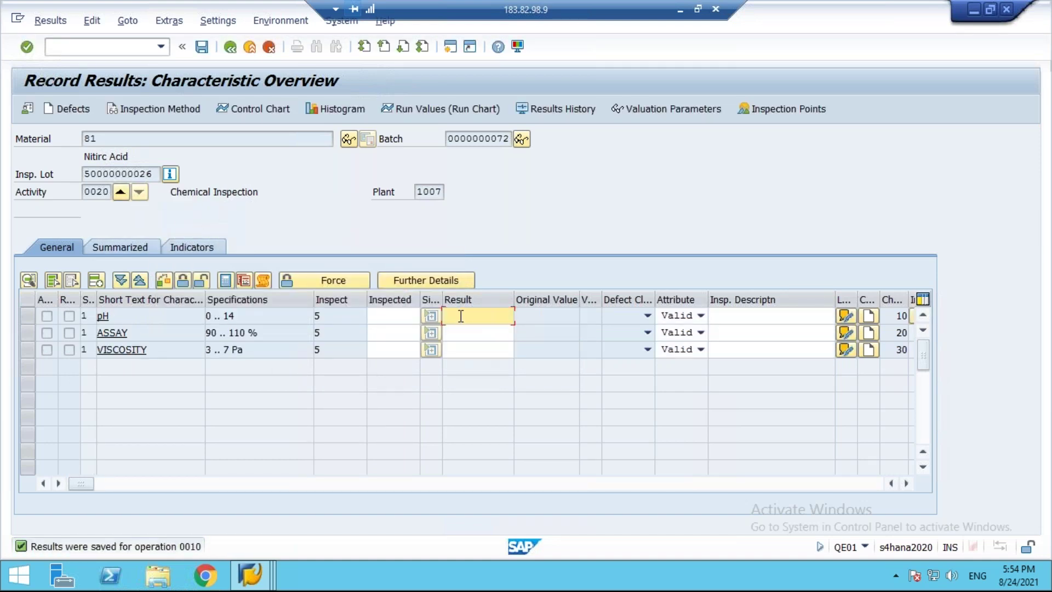
# Step: Record the Chemical Inspection results as pH 10, ASSAY 103 and VISCOSITY 5, and save them
pyautogui.write('10')
pyautogui.click(473, 334)
pyautogui.write('103')
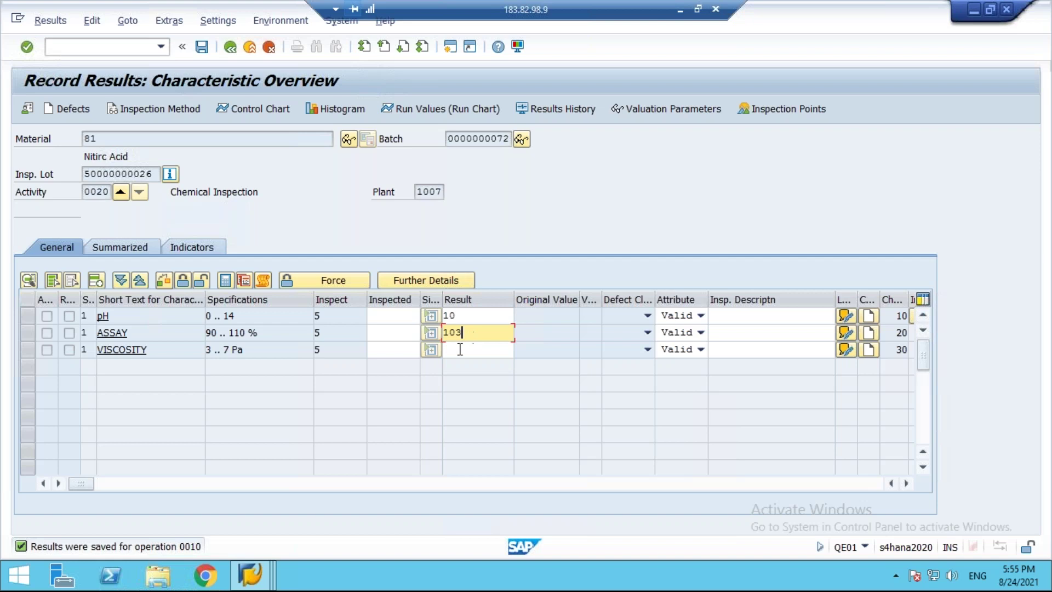
pyautogui.click(459, 351)
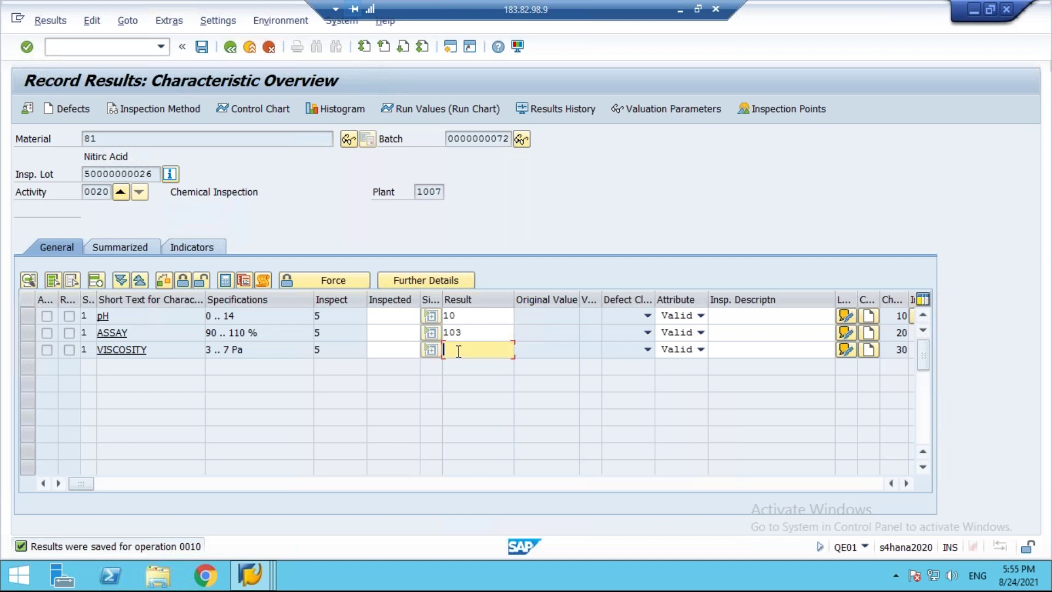
pyautogui.write('5')
pyautogui.press('Return')
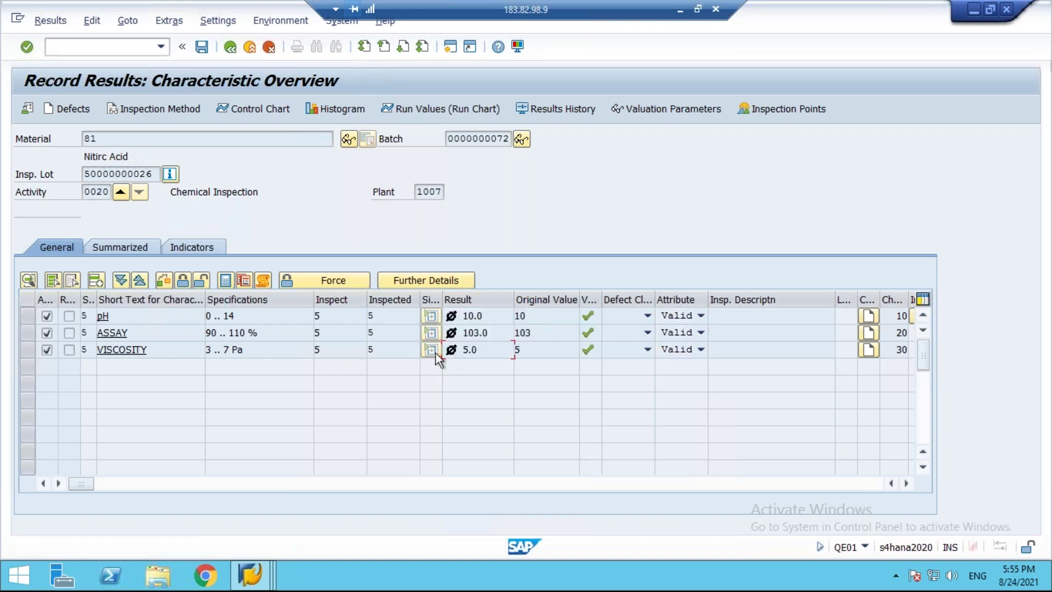
pyautogui.click(199, 46)
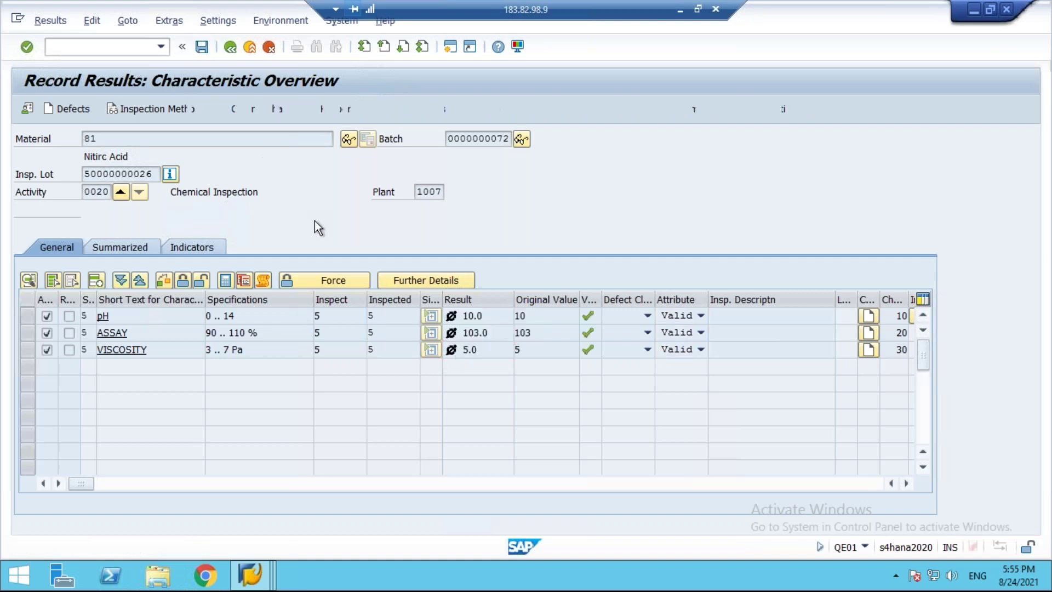
pyautogui.click(54, 108)
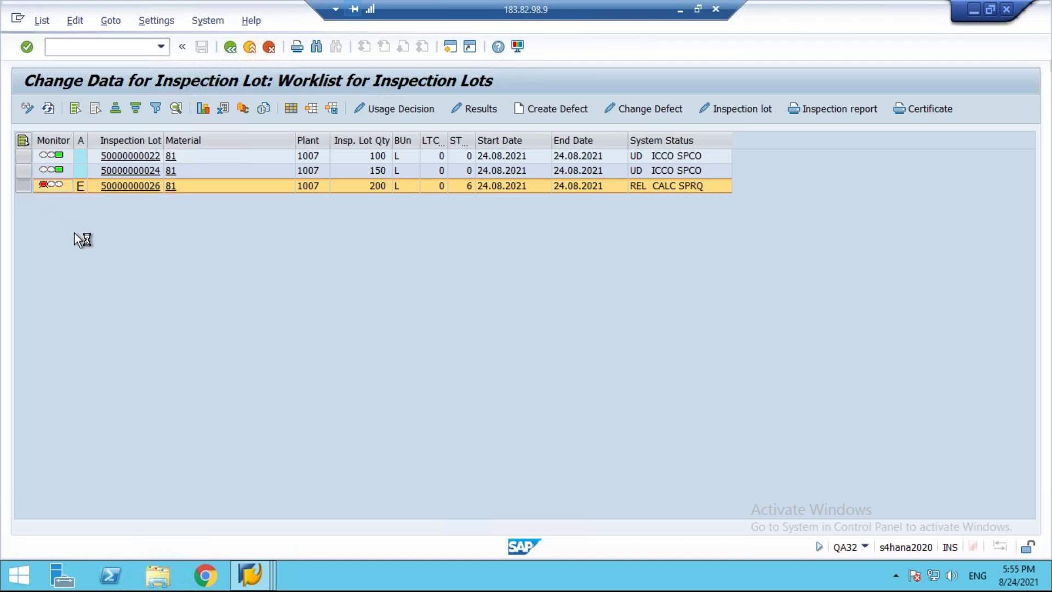
pyautogui.click(53, 186)
pyautogui.click(412, 107)
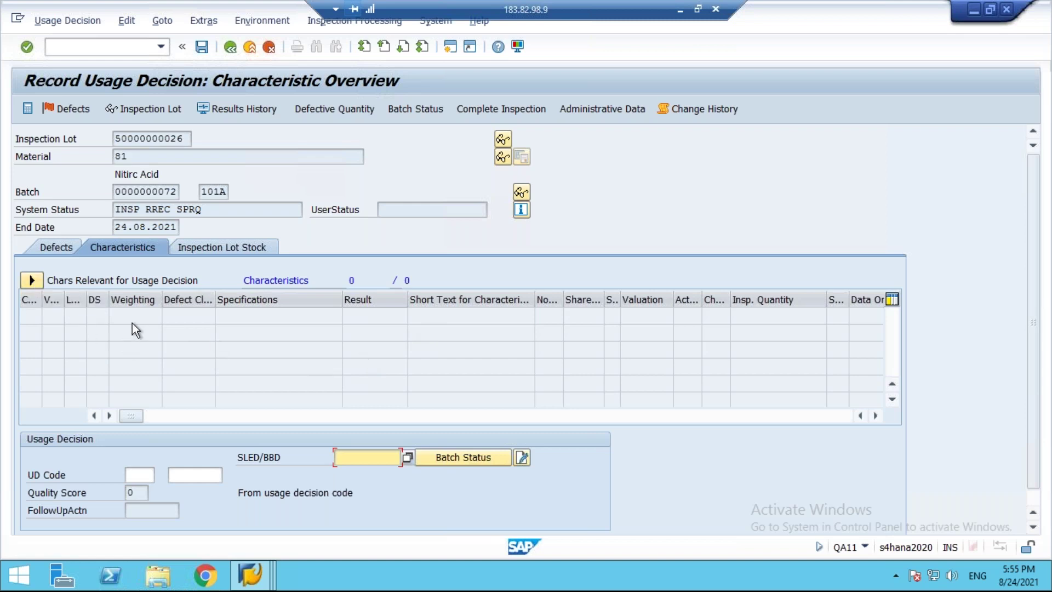
pyautogui.click(32, 280)
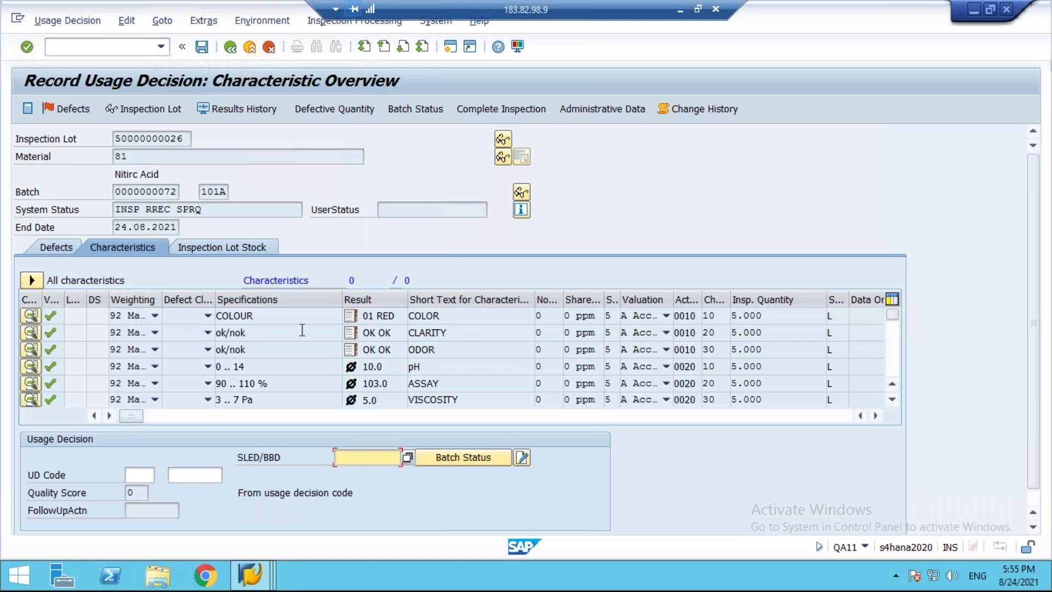
# Step: Set the usage decision to code A1, accepted-unrestricted stock, and open the inspection lot stock quantities
pyautogui.click(145, 475)
pyautogui.click(160, 475)
pyautogui.doubleClick(196, 231)
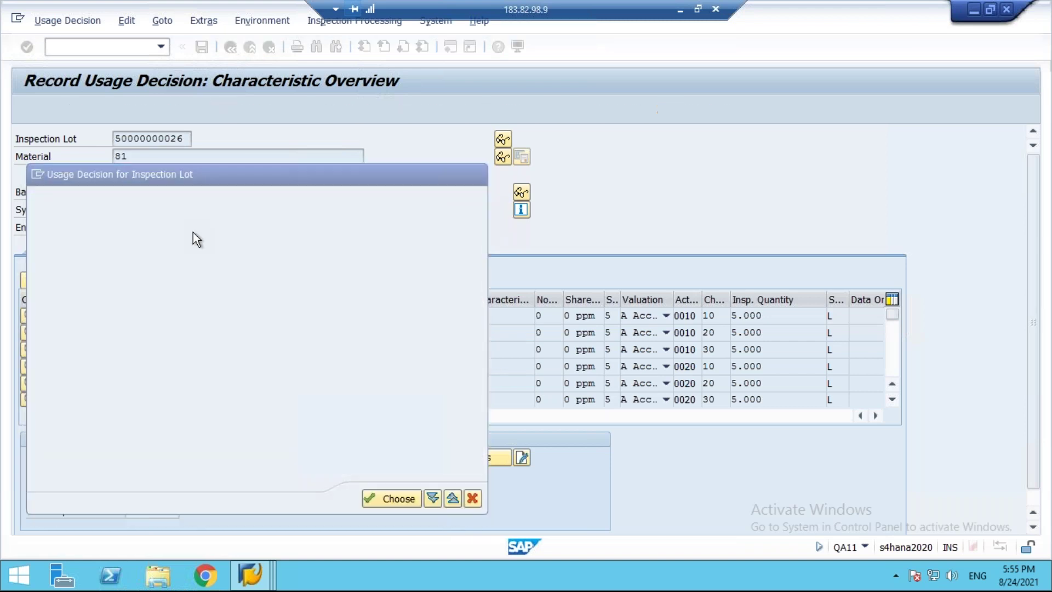
pyautogui.press('Return')
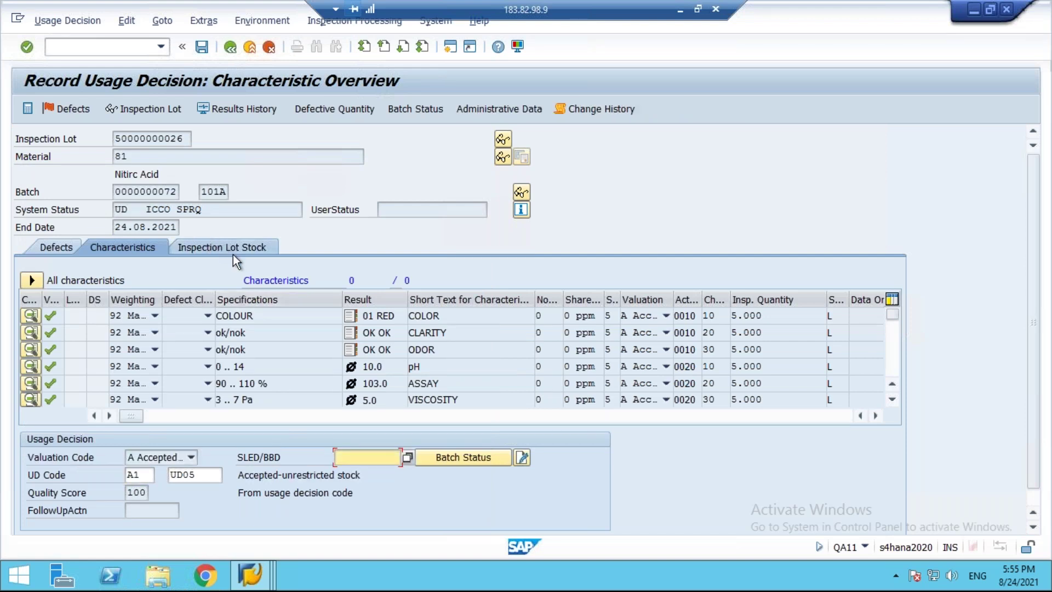
pyautogui.click(236, 246)
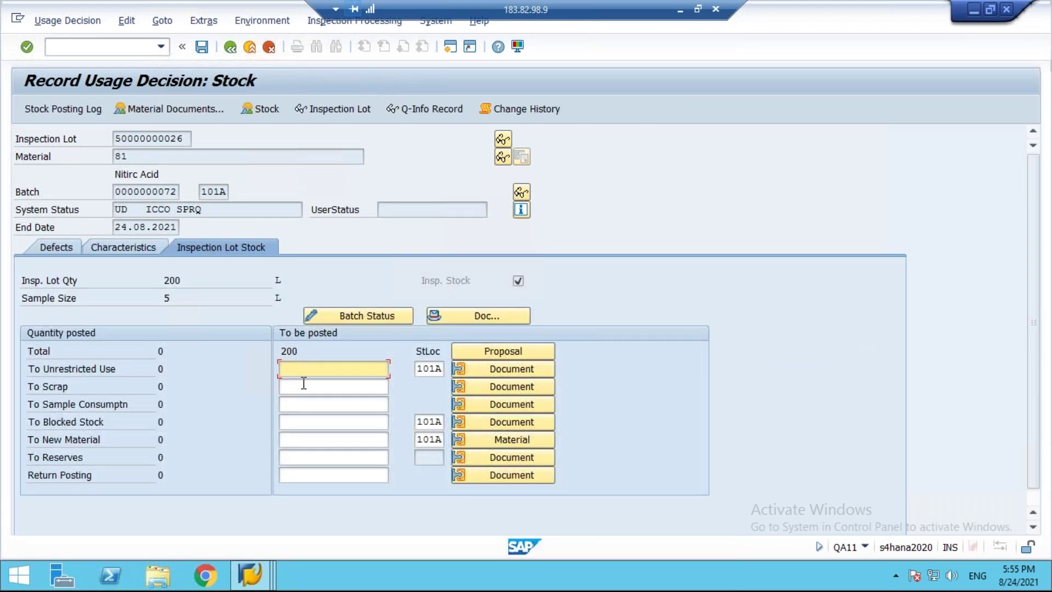
pyautogui.click(165, 298)
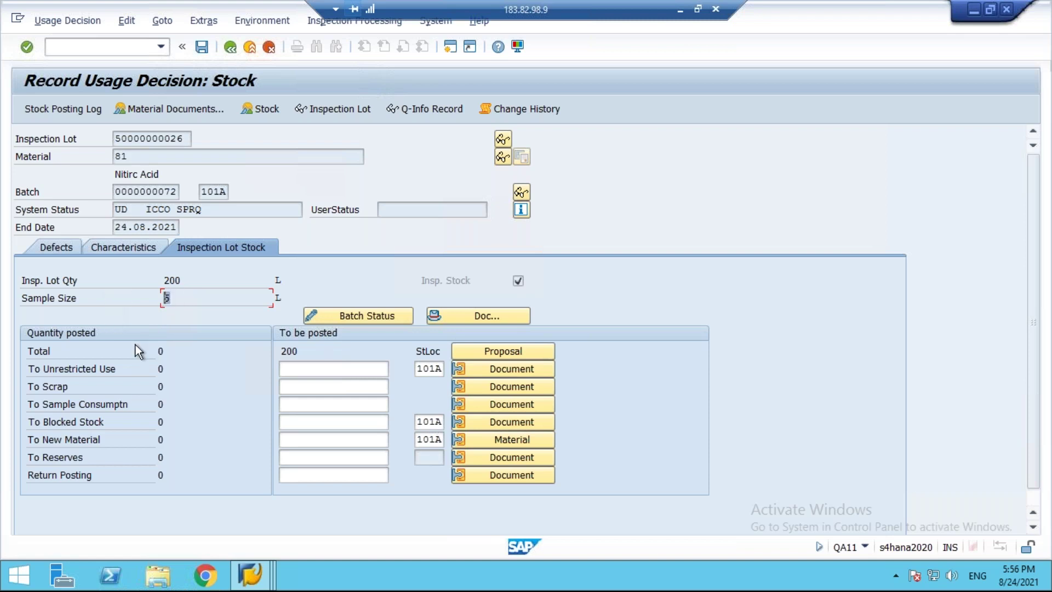
pyautogui.click(317, 368)
pyautogui.write('195')
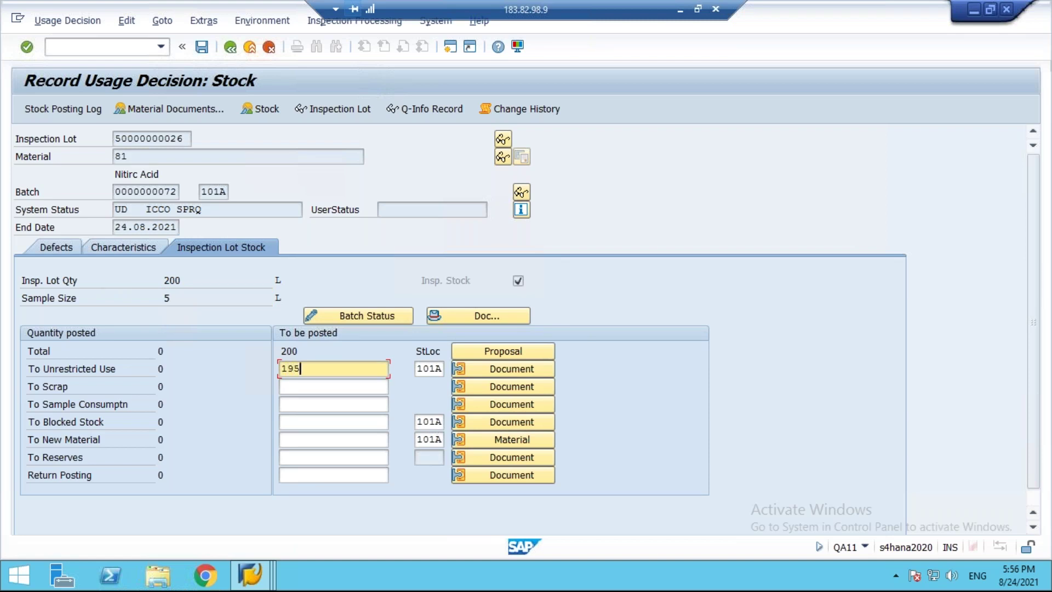
pyautogui.click(294, 406)
pyautogui.write('5')
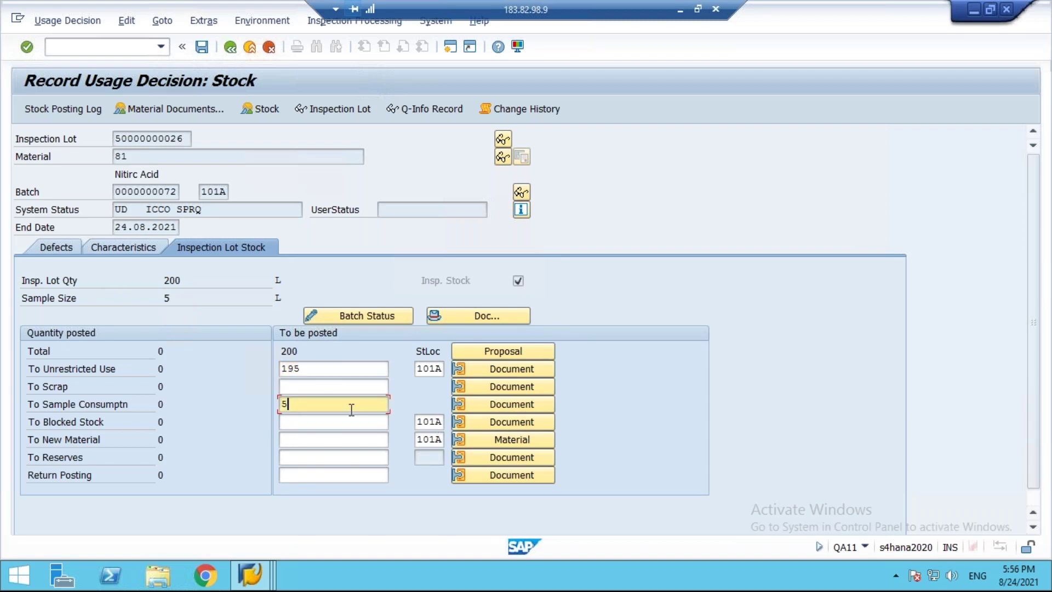
pyautogui.press('Return')
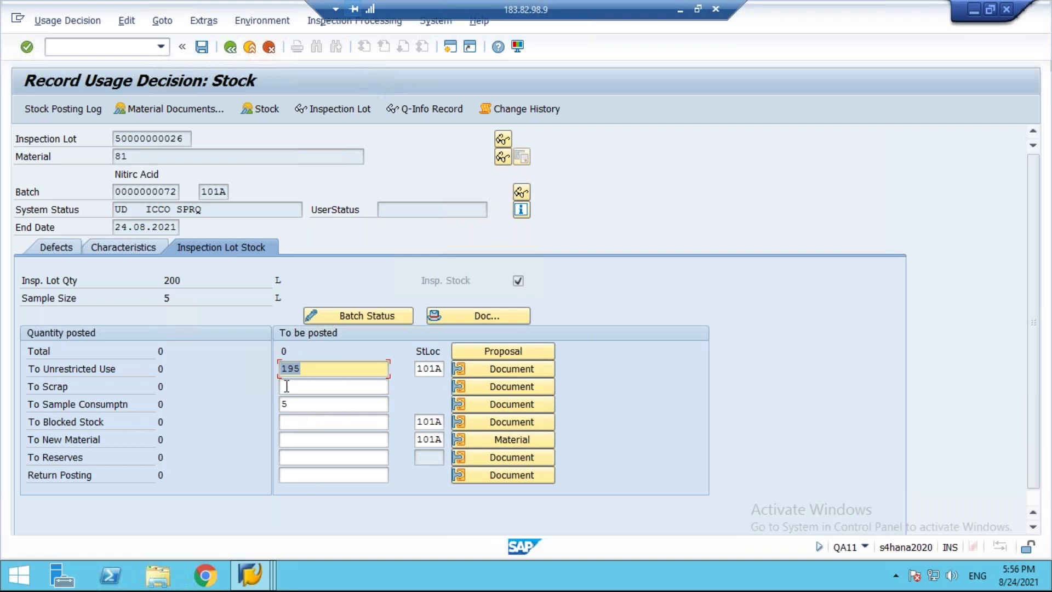
# Step: Try to save the usage decision with its stock postings, review the inventory posting error log and close it
pyautogui.click(289, 365)
pyautogui.click(304, 409)
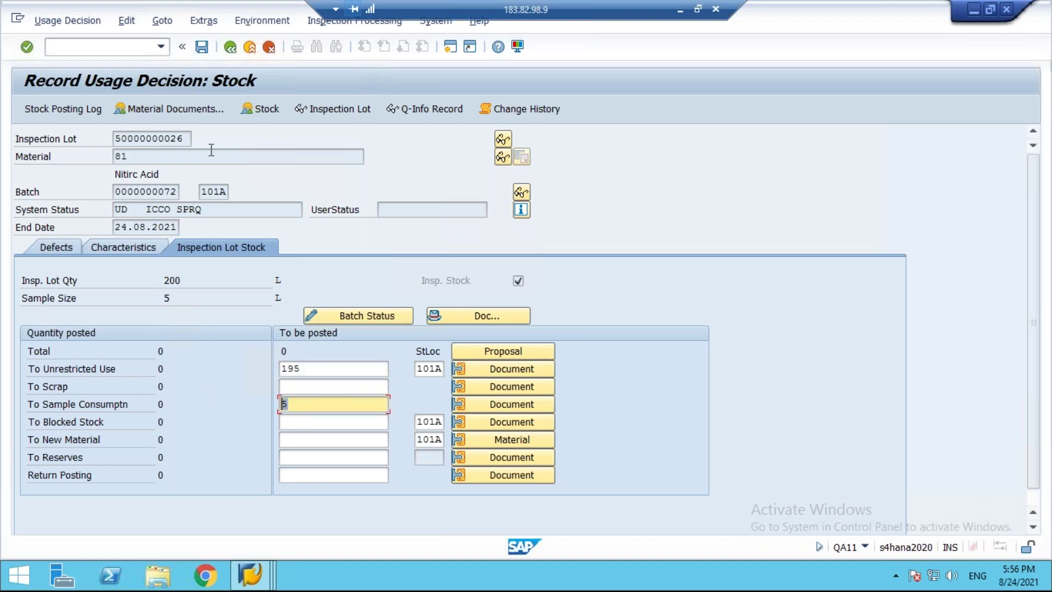
pyautogui.click(201, 48)
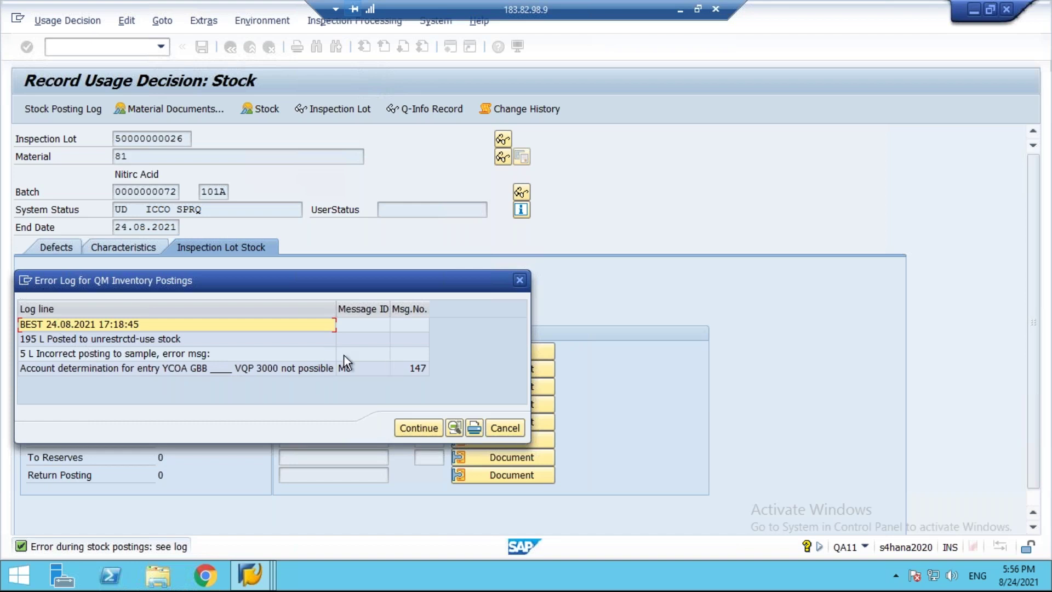
pyautogui.moveTo(318, 285); pyautogui.dragTo(470, 302)
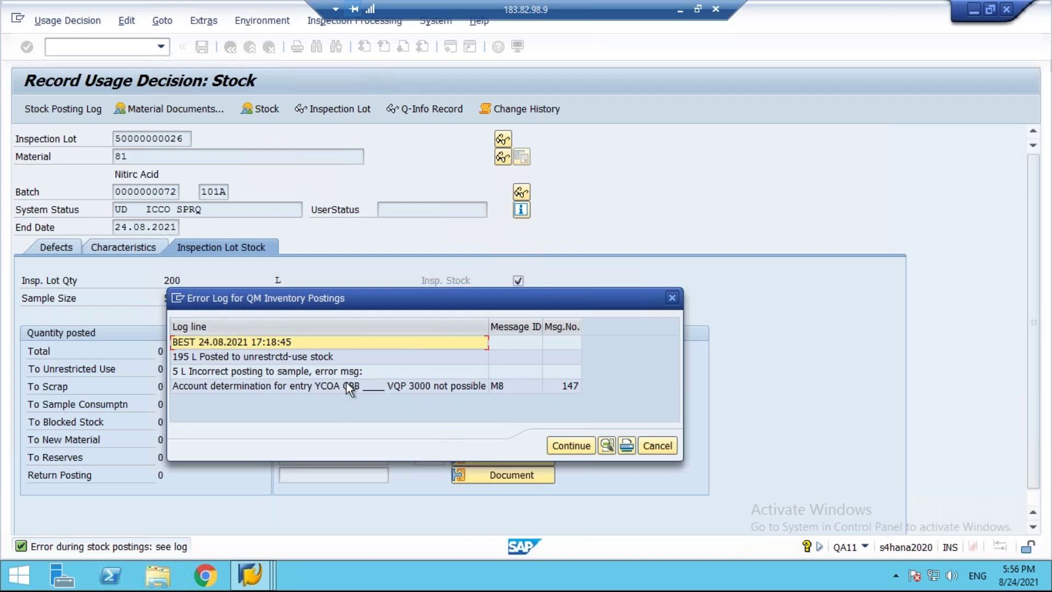
pyautogui.click(658, 445)
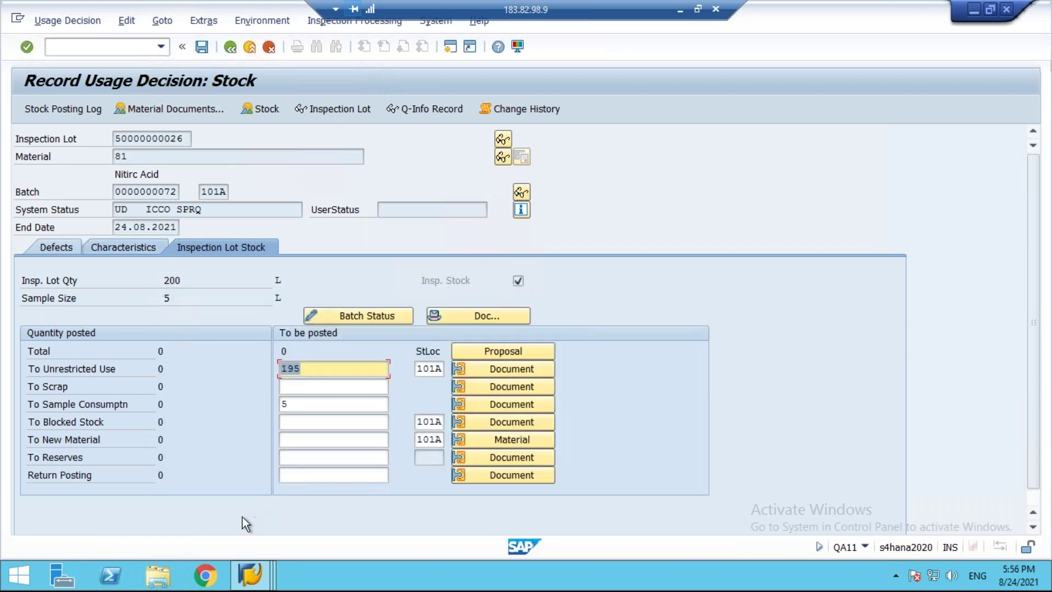
# Step: Switch to the Notepad notes and review the manual and automatic options from inspection lot creation to stock posting
pyautogui.click(680, 12)
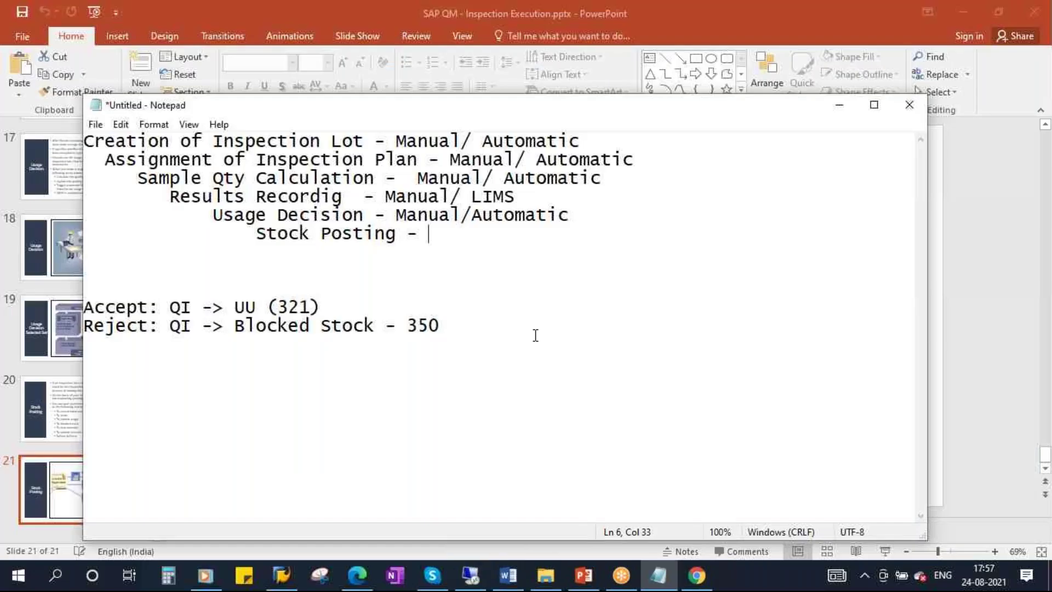
pyautogui.moveTo(439, 233); pyautogui.dragTo(83, 141)
pyautogui.click(437, 234)
pyautogui.moveTo(395, 141); pyautogui.dragTo(451, 141)
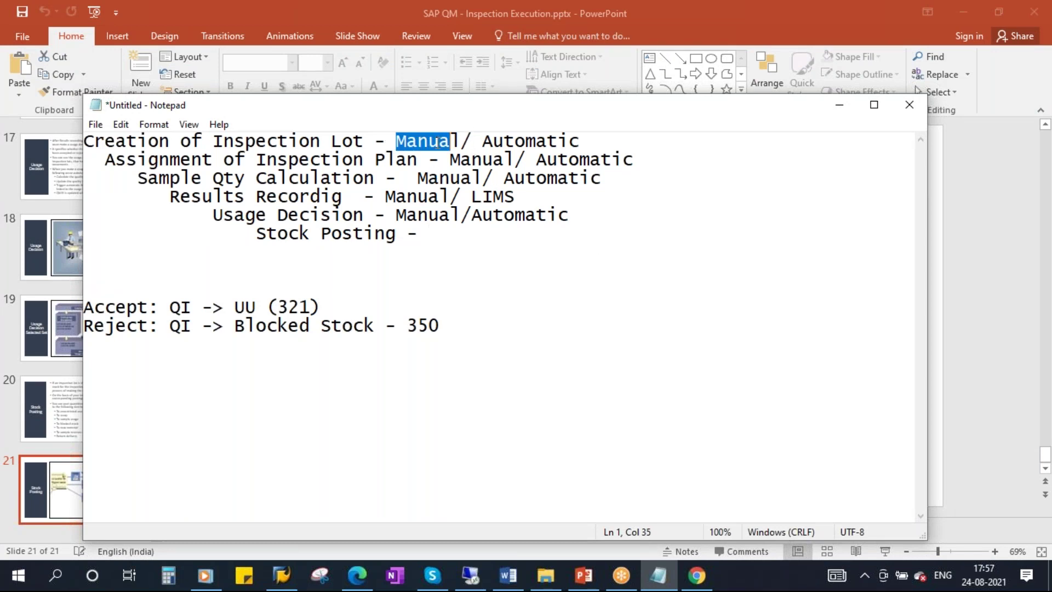
pyautogui.moveTo(256, 233); pyautogui.dragTo(436, 233)
pyautogui.click(441, 273)
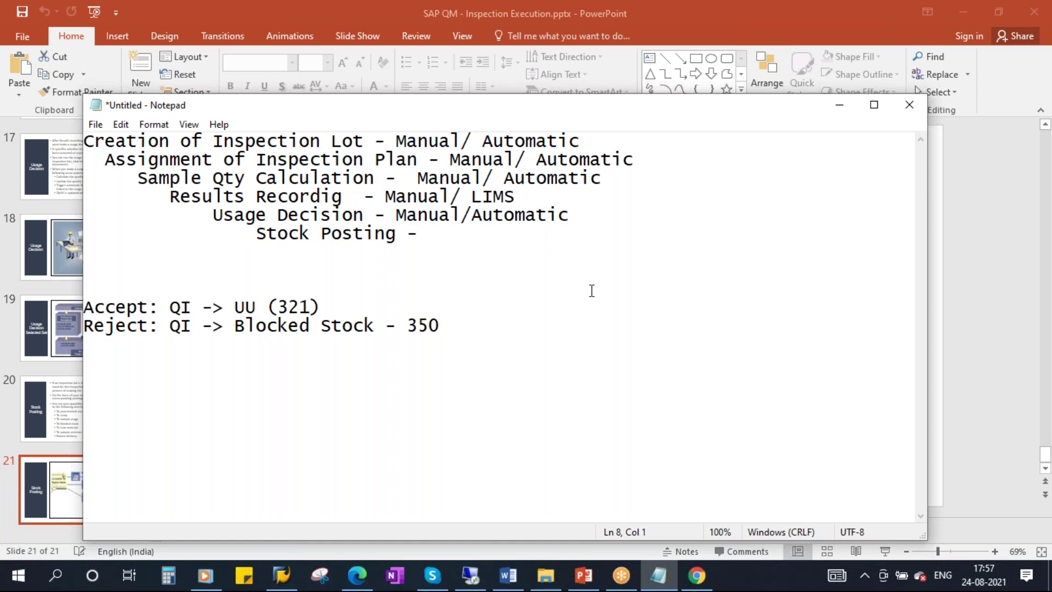
# Step: Switch back to the remote SAP session and leave the usage decision without saving, returning to the inspection lot worklist
pyautogui.click(472, 577)
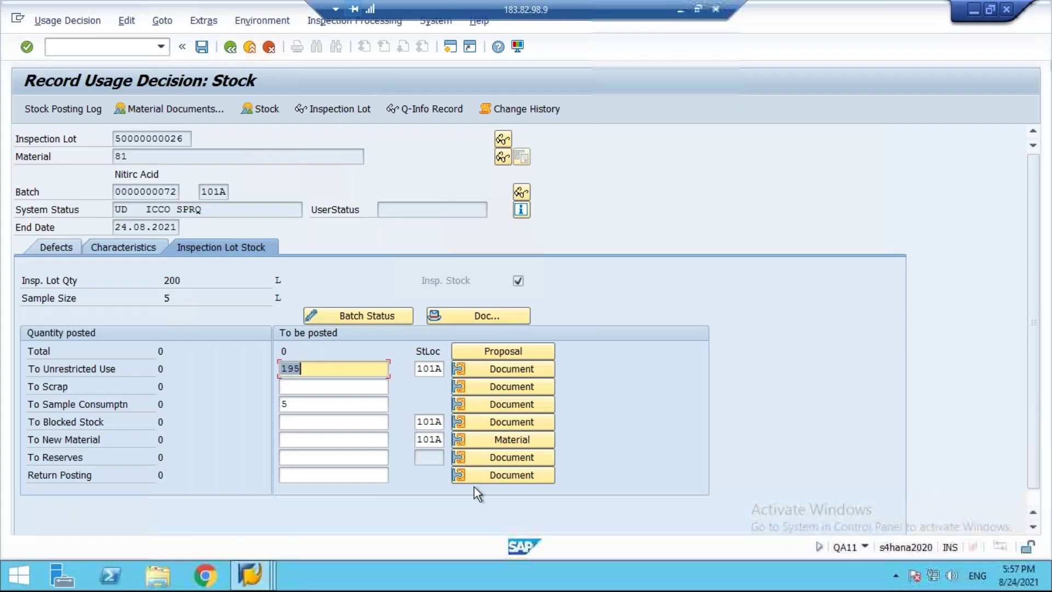
pyautogui.click(320, 309)
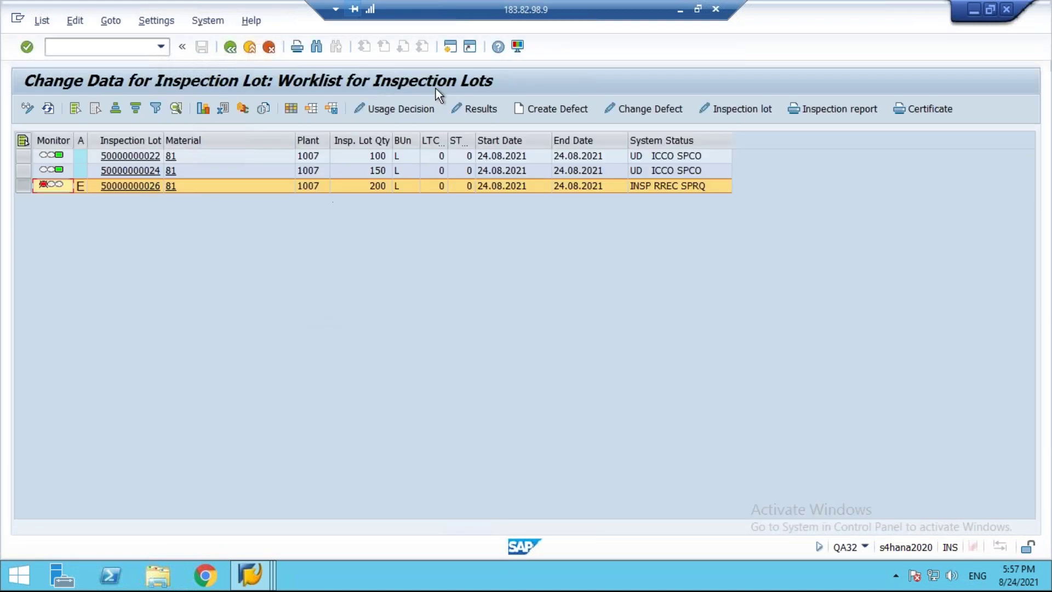
# Step: Start transaction QA01 in a new session for a manual inspection lot of material 81, plant 1007, with lot origin 89
pyautogui.click(450, 46)
pyautogui.write('qa01')
pyautogui.press('Return')
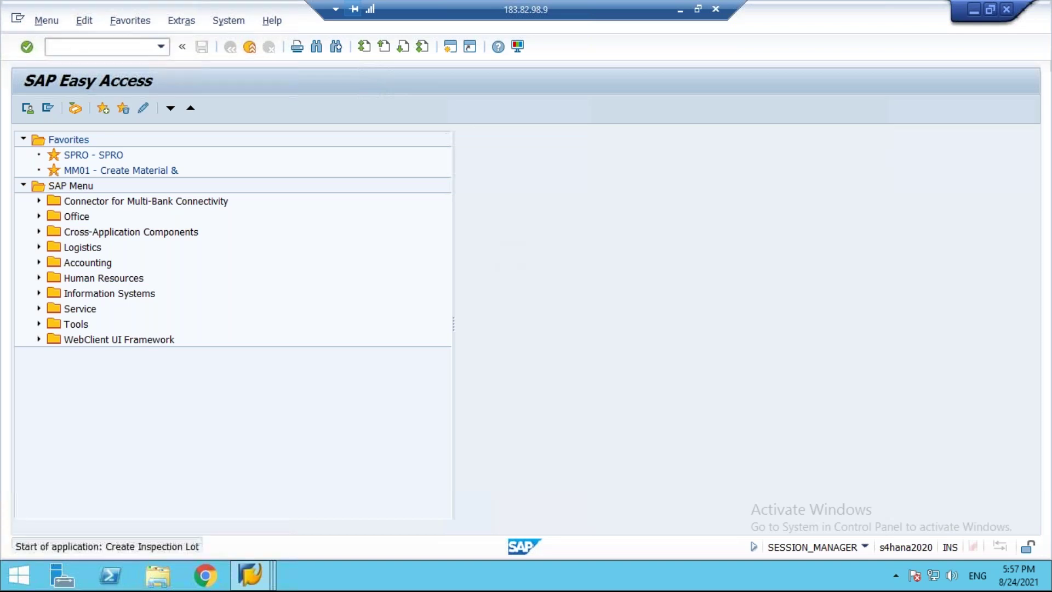
pyautogui.click(156, 210)
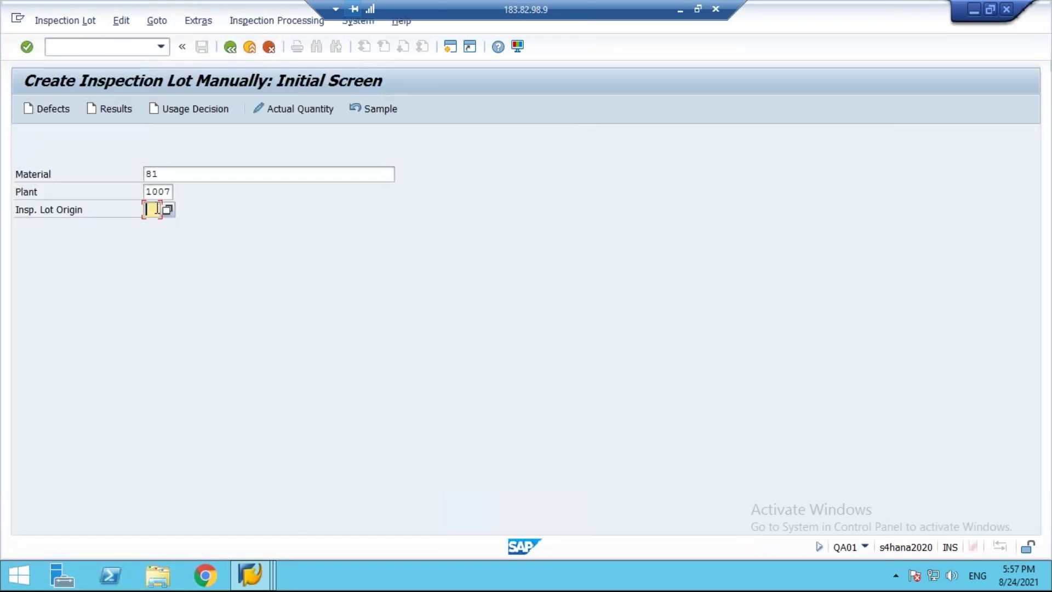
pyautogui.write('89')
pyautogui.press('Return')
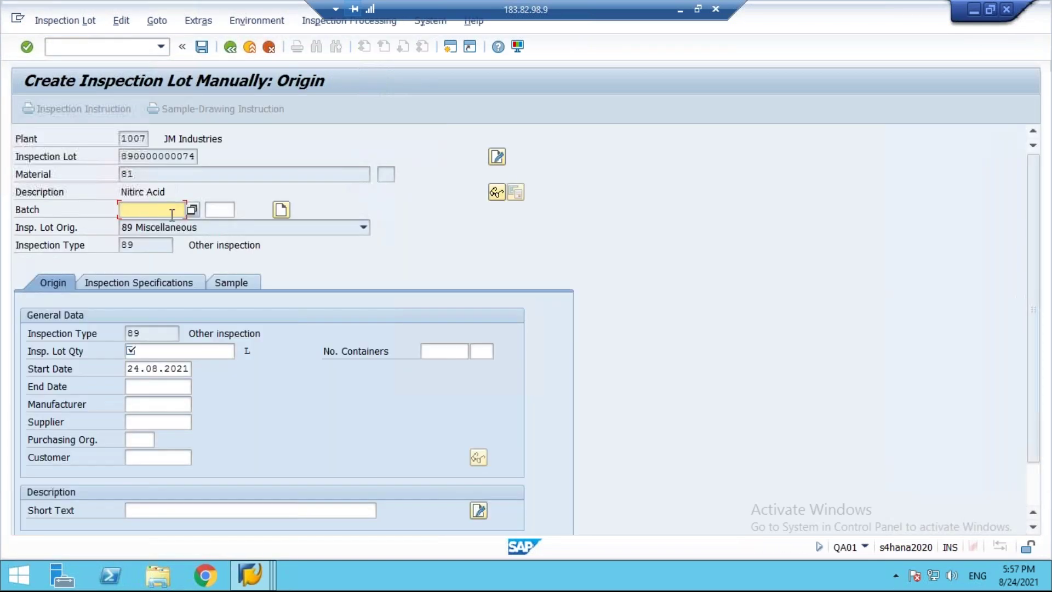
# Step: Set the inspection lot quantity to 100 L and proceed to the inspection specifications
pyautogui.click(217, 347)
pyautogui.write('500')
pyautogui.press('BackSpace')
pyautogui.press('BackSpace')
pyautogui.press('BackSpace')
pyautogui.write('100')
pyautogui.press('Return')
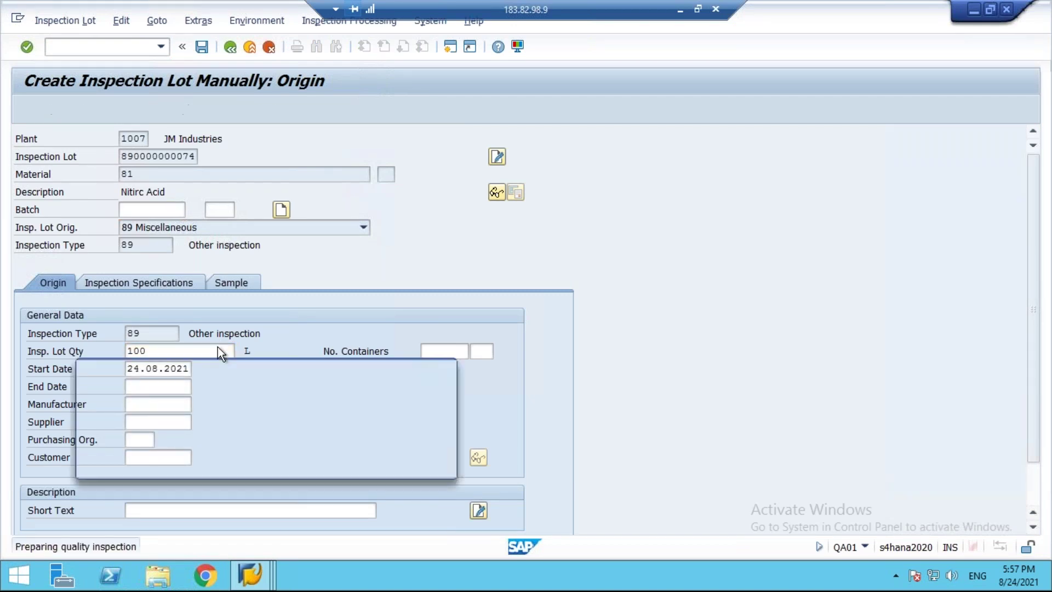
pyautogui.click(420, 464)
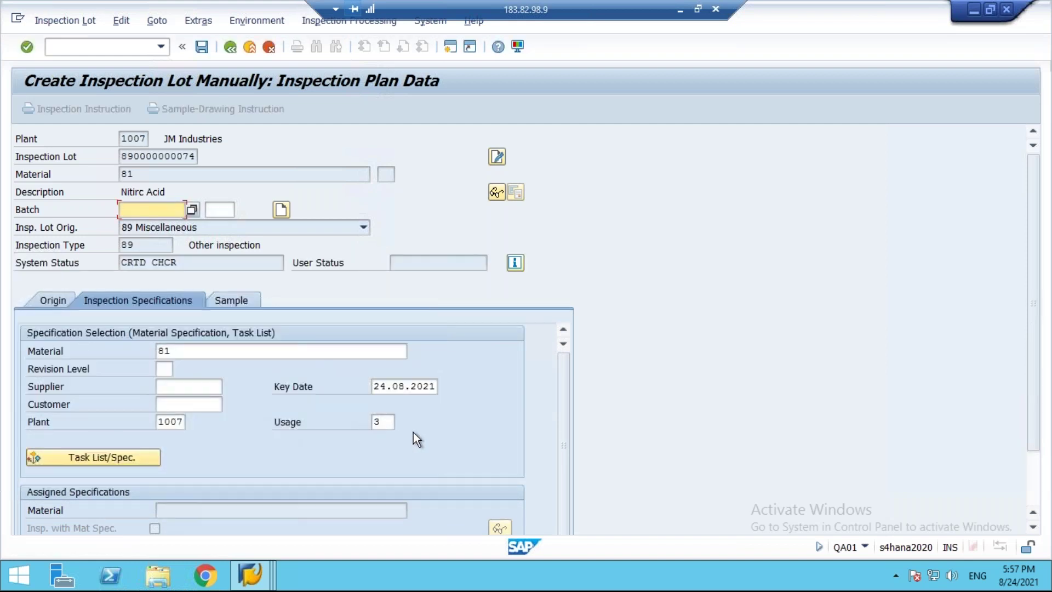
# Step: Assign the task list using usage 5 and display the lot's sample data
pyautogui.doubleClick(378, 422)
pyautogui.write('5')
pyautogui.click(156, 461)
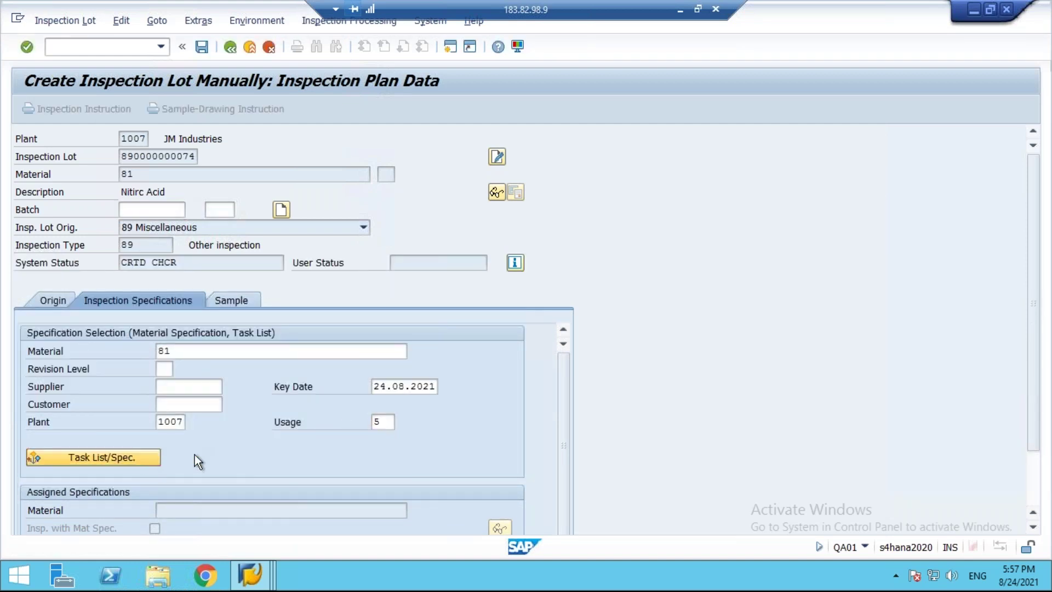
pyautogui.click(228, 302)
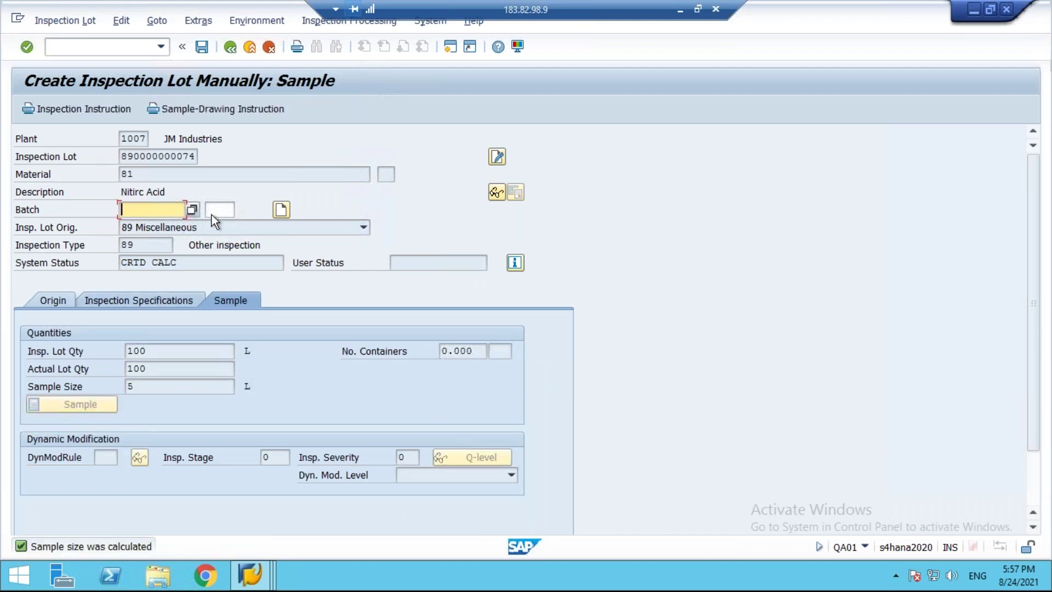
# Step: Create a new batch for the inspection lot and save the lot
pyautogui.click(280, 209)
pyautogui.click(207, 324)
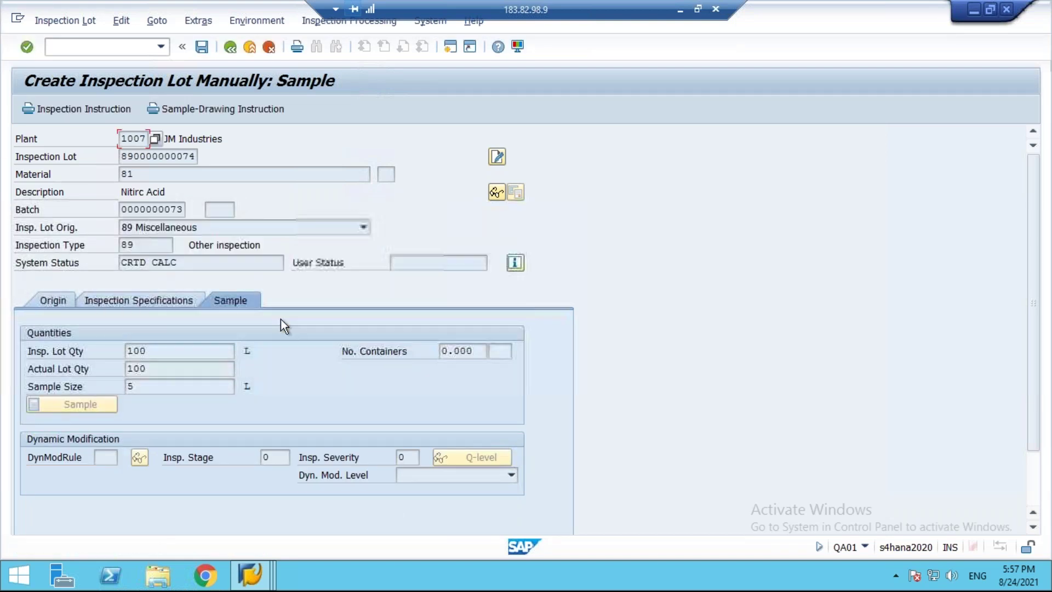
pyautogui.click(202, 46)
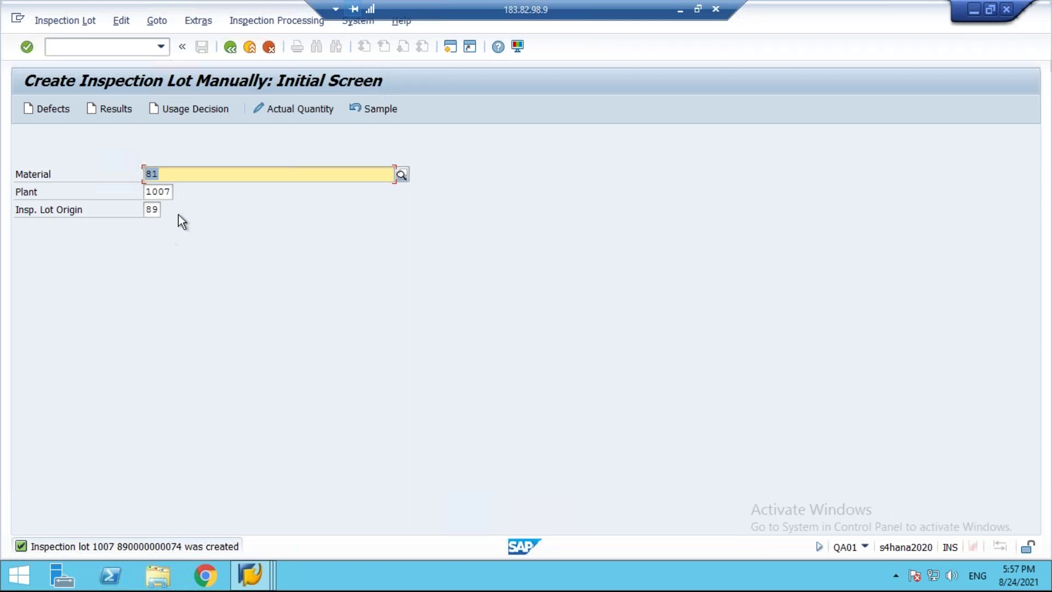
# Step: Open the usage decision for the newly created inspection lot and examine its material and lot number
pyautogui.click(55, 21)
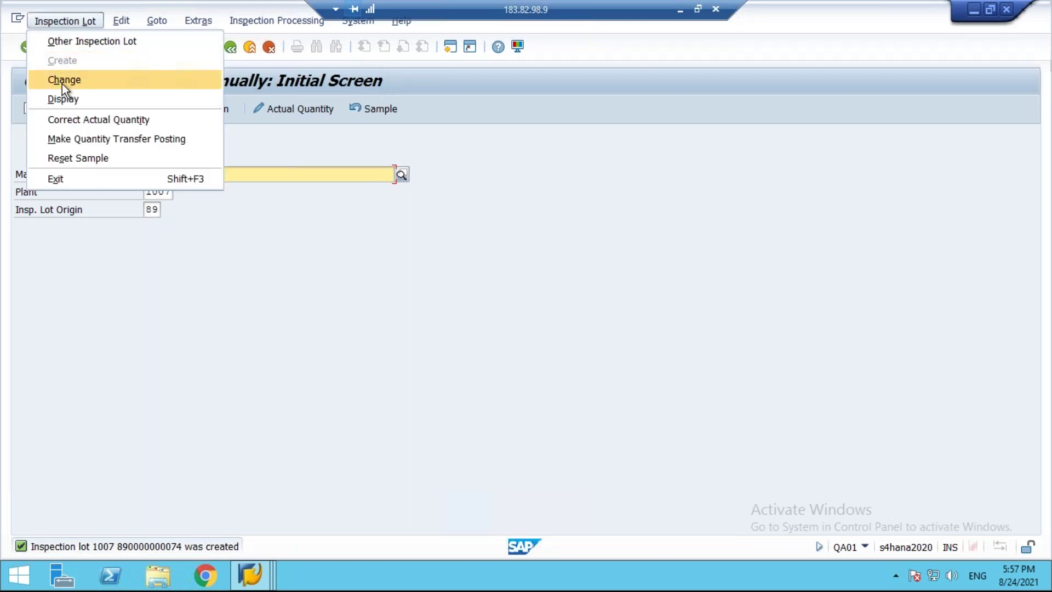
pyautogui.click(62, 83)
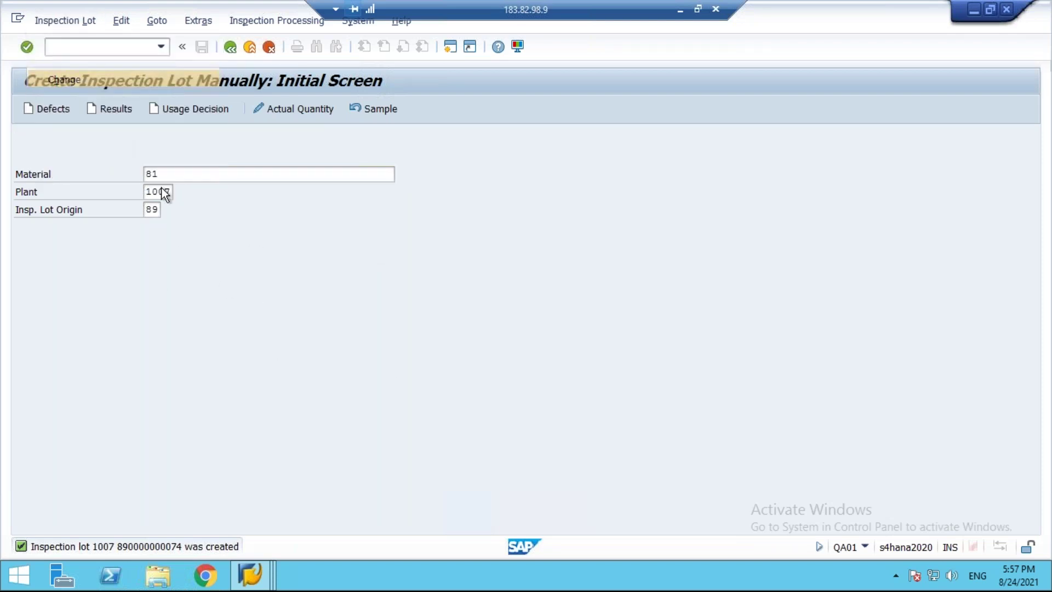
pyautogui.click(200, 109)
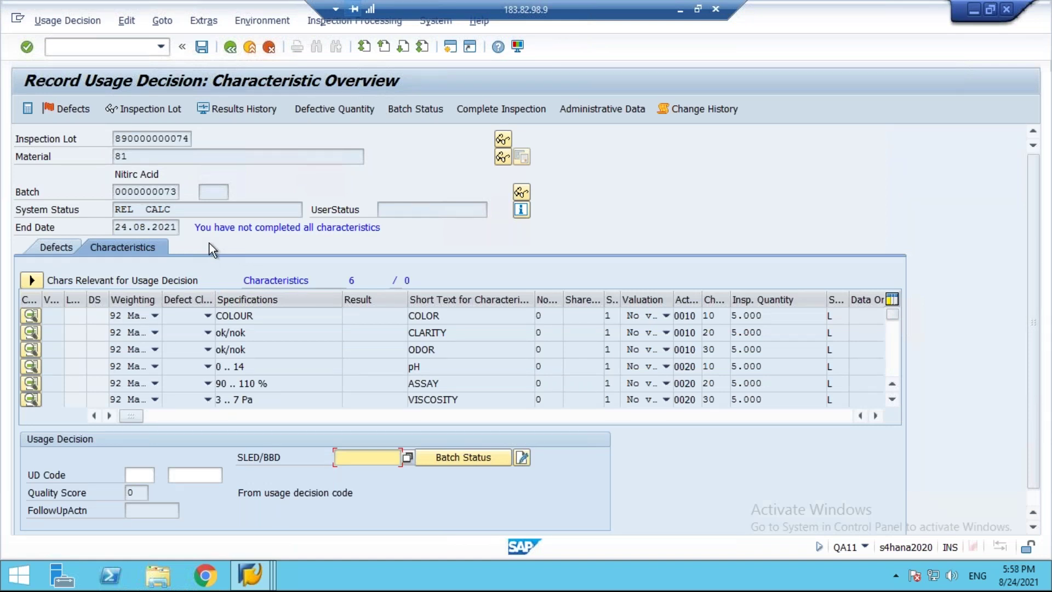
pyautogui.doubleClick(126, 155)
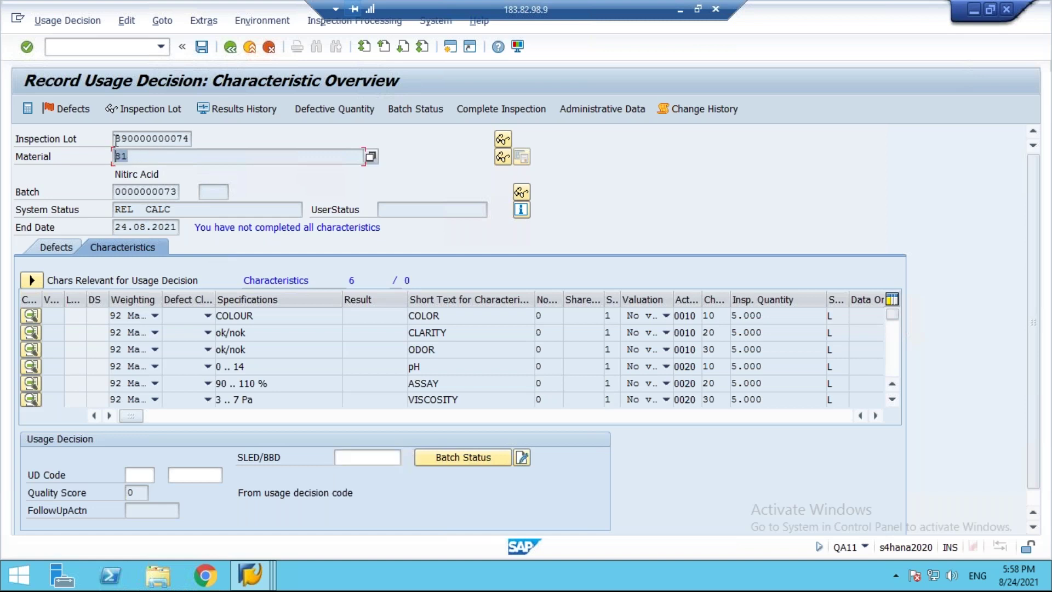
pyautogui.doubleClick(120, 139)
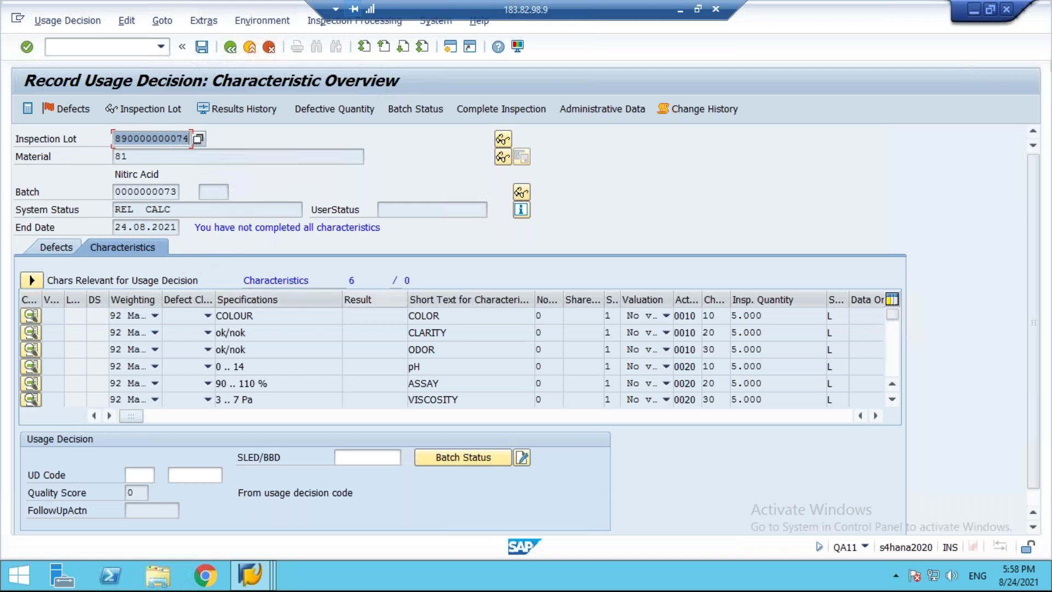
pyautogui.click(159, 138)
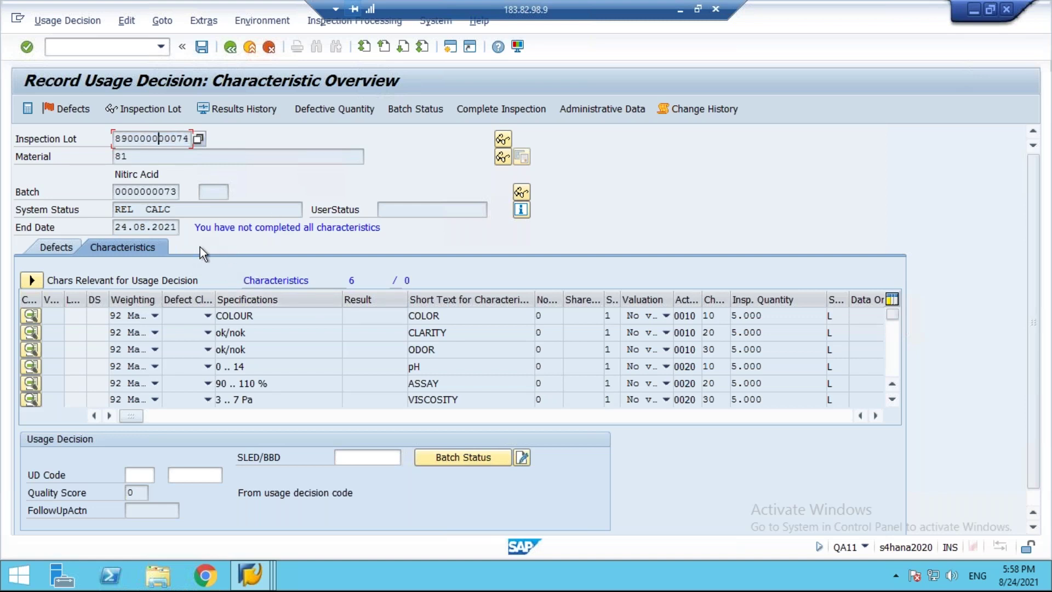
# Step: Leave the usage decision, reopen it for the same lot, and return to the initial screen
pyautogui.click(231, 46)
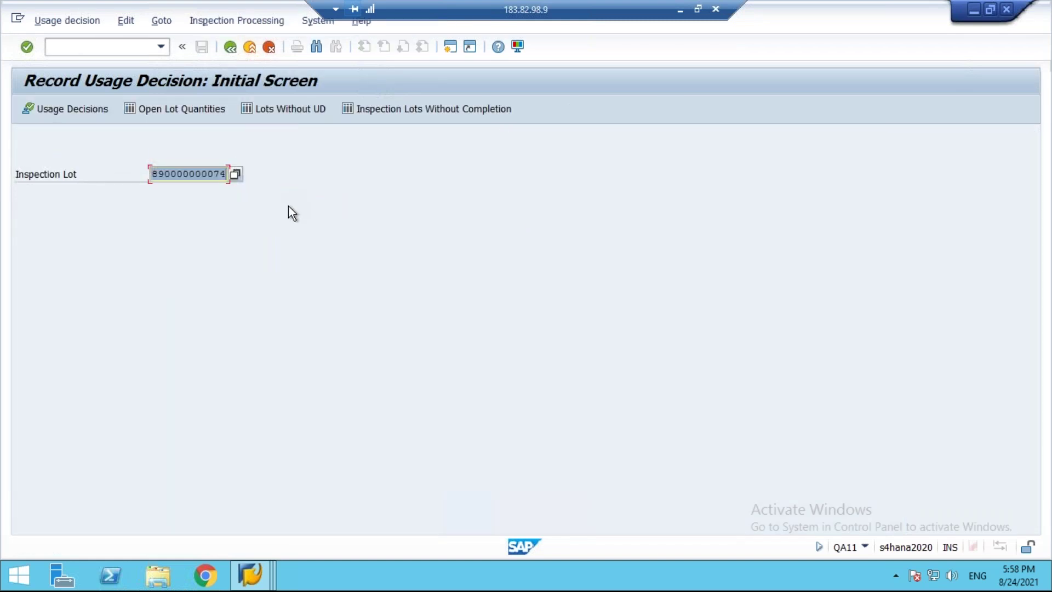
pyautogui.press('Return')
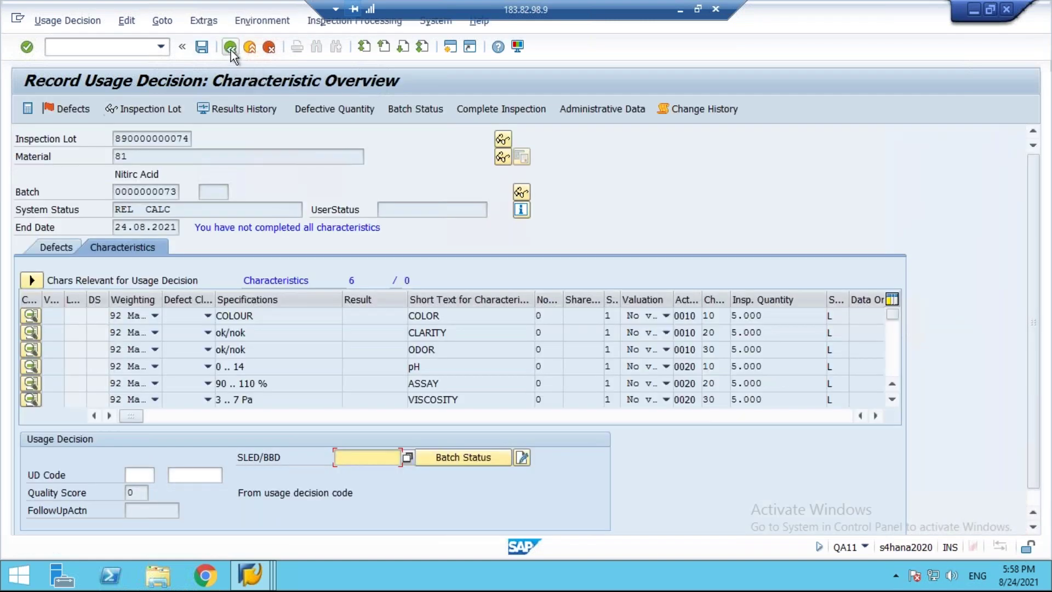
pyautogui.press('F3')
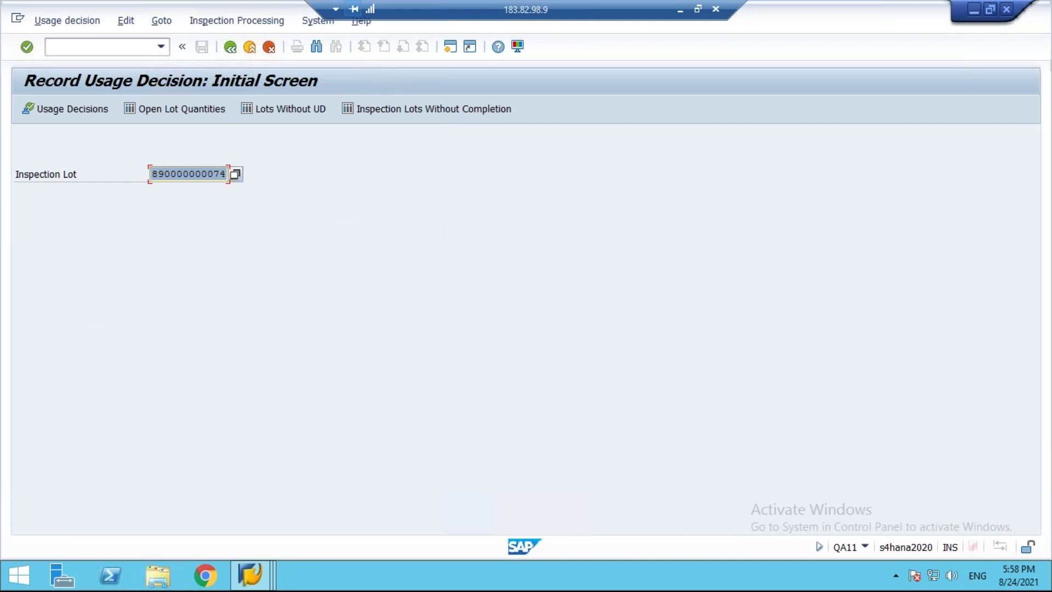
# Step: Switch to the Notepad notes and point out Manual on the Creation of Inspection Lot line
pyautogui.click(680, 10)
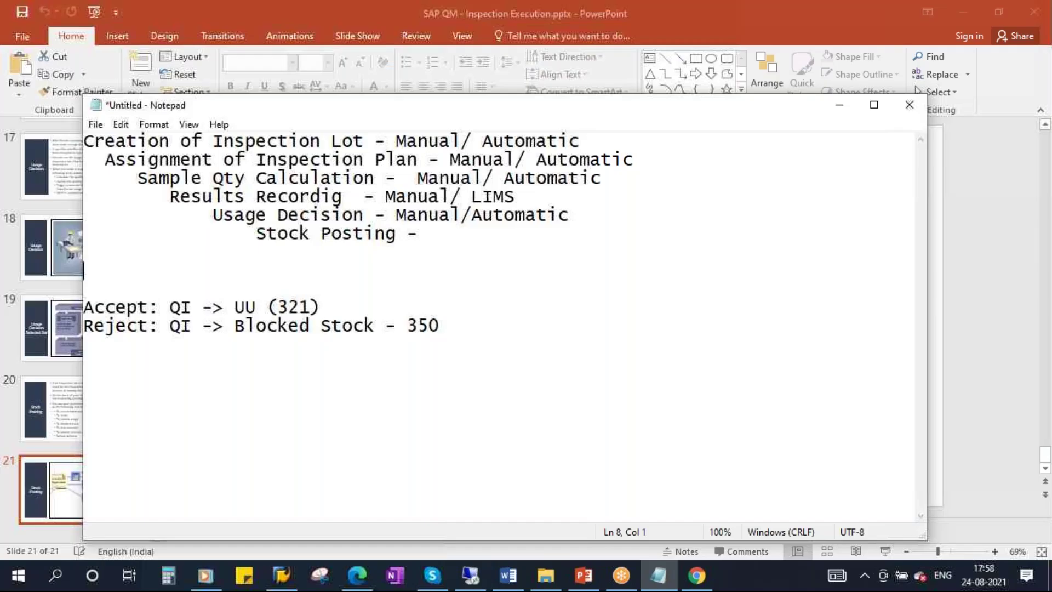
pyautogui.moveTo(401, 141); pyautogui.dragTo(459, 141)
pyautogui.click(437, 142)
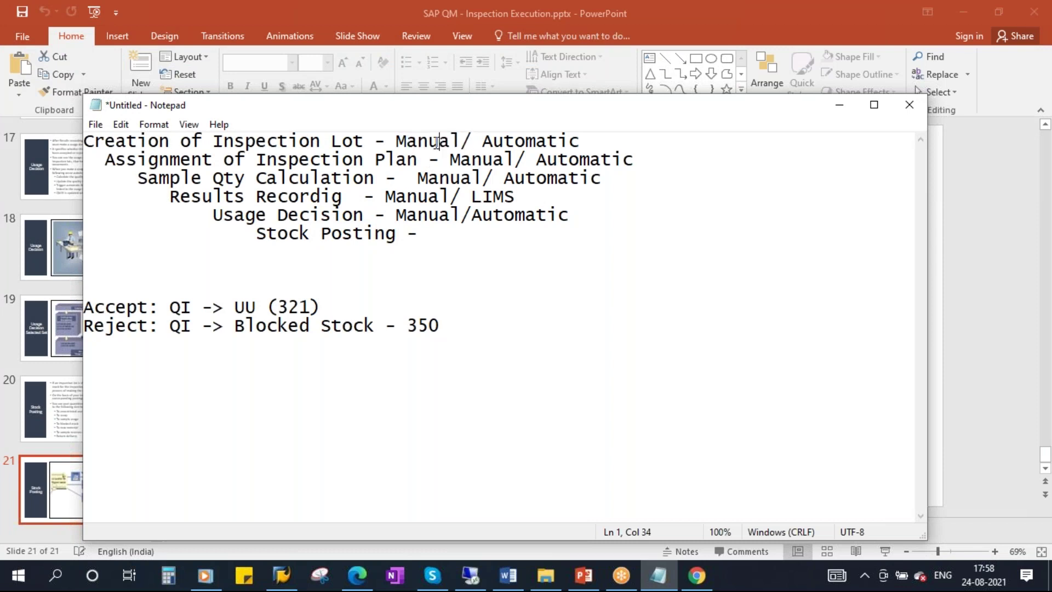